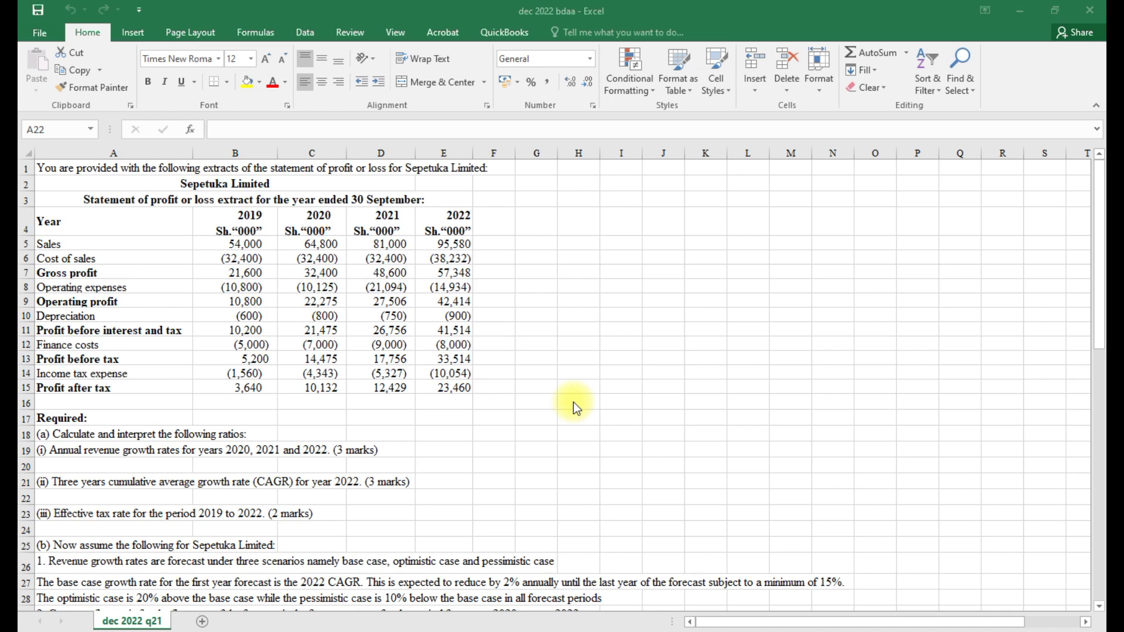
Insert an extra blank row at row 20 below the revenue growth question and another at row 25 below the tax rate question
click(591, 392)
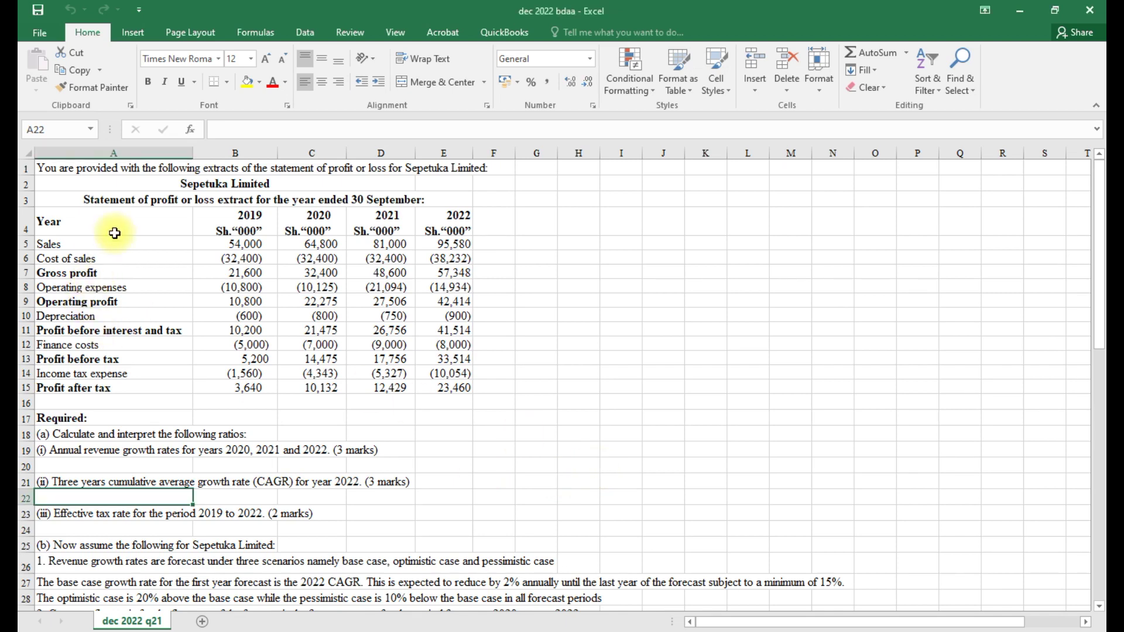
scroll(258, 433, down, 1)
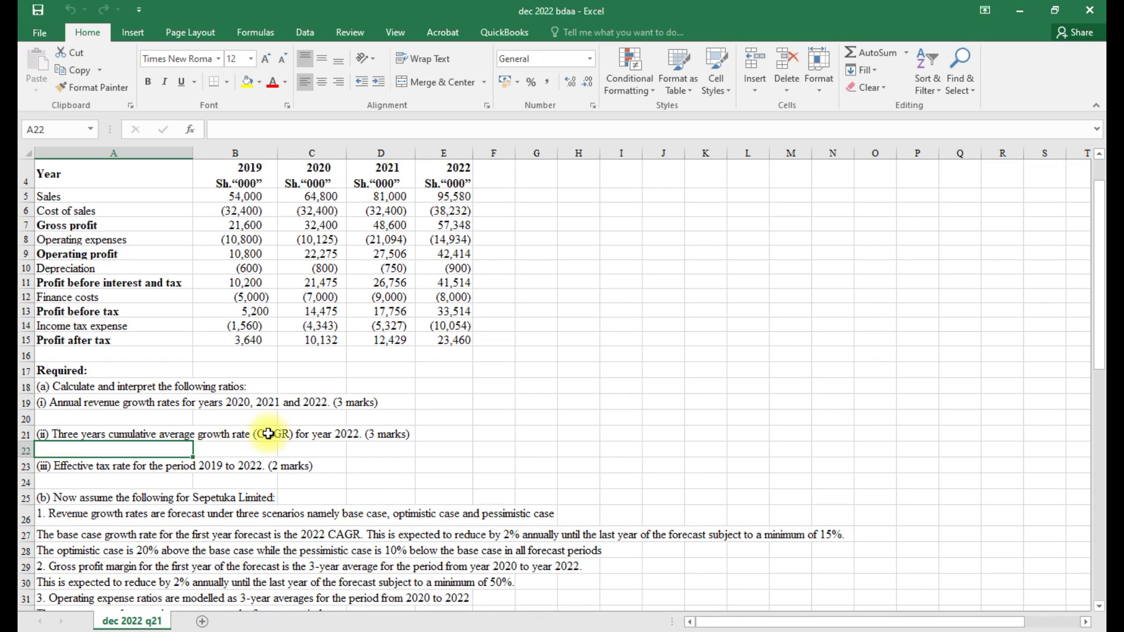
click(658, 418)
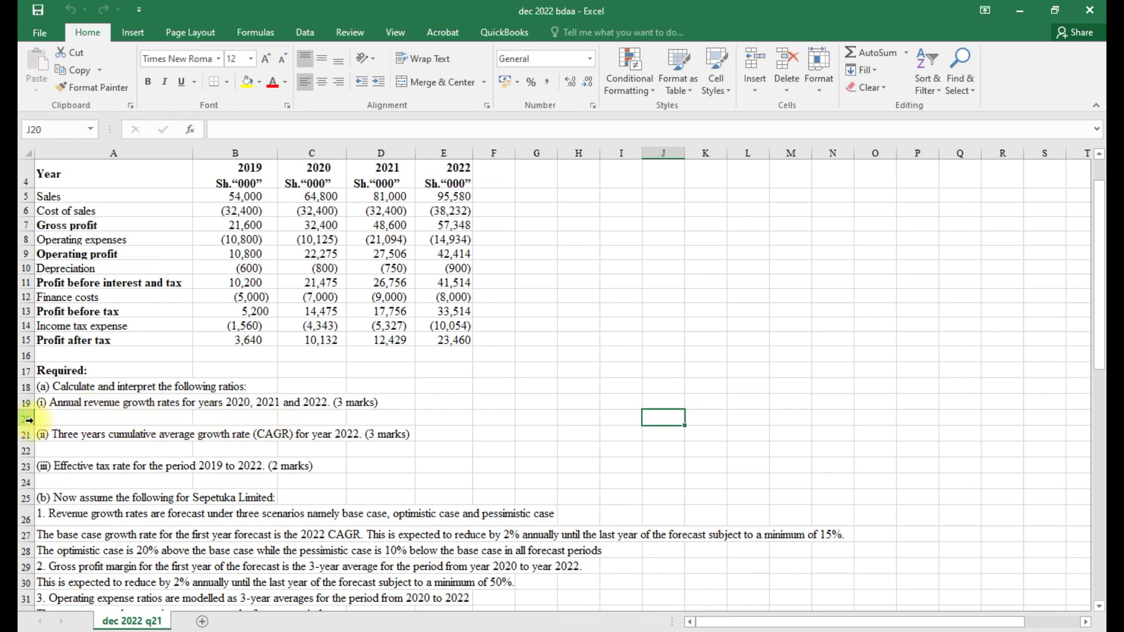
click(749, 61)
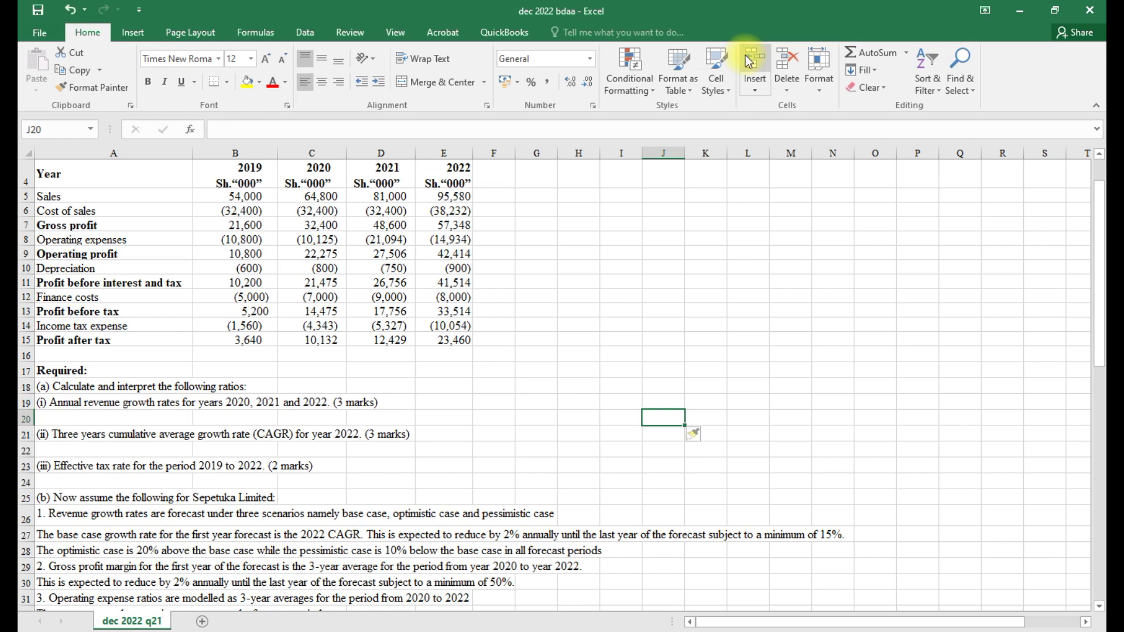
click(530, 416)
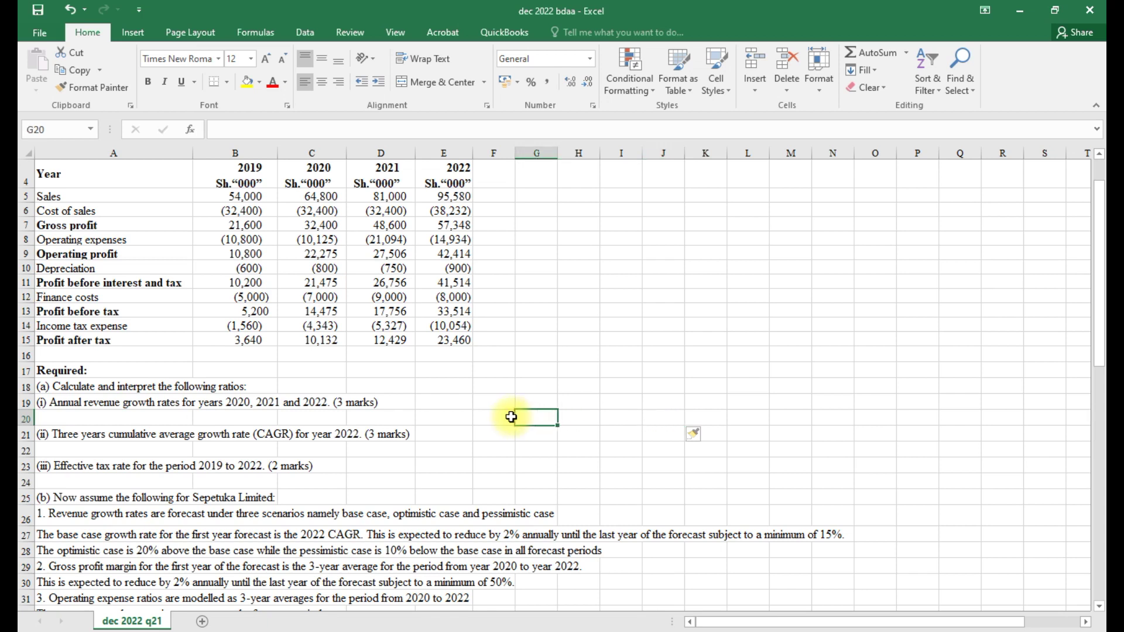
click(27, 418)
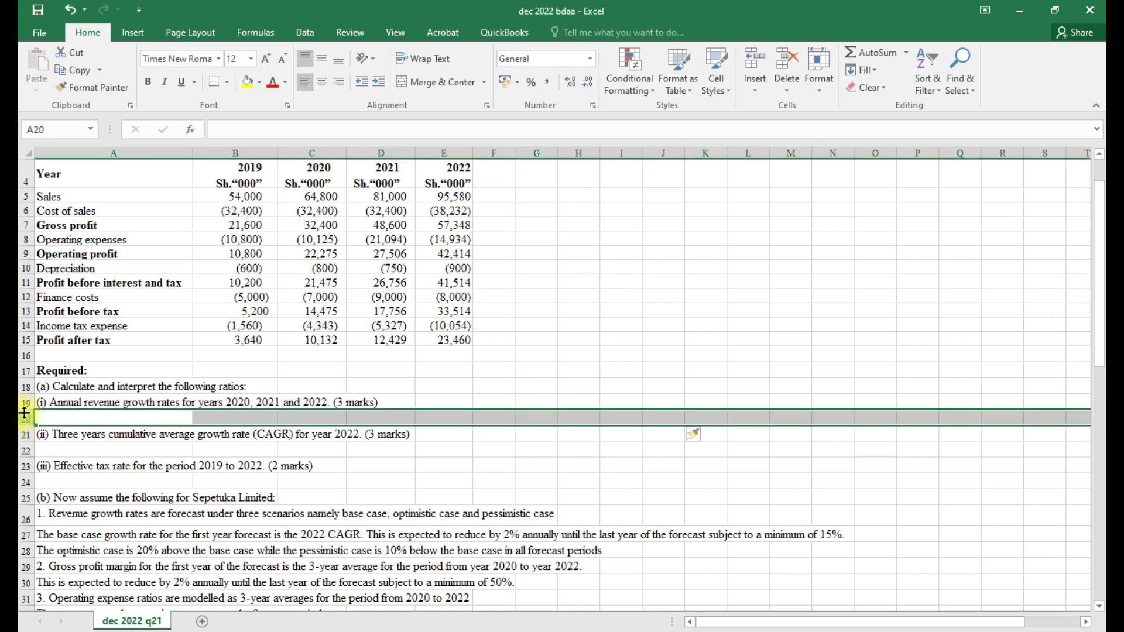
click(754, 64)
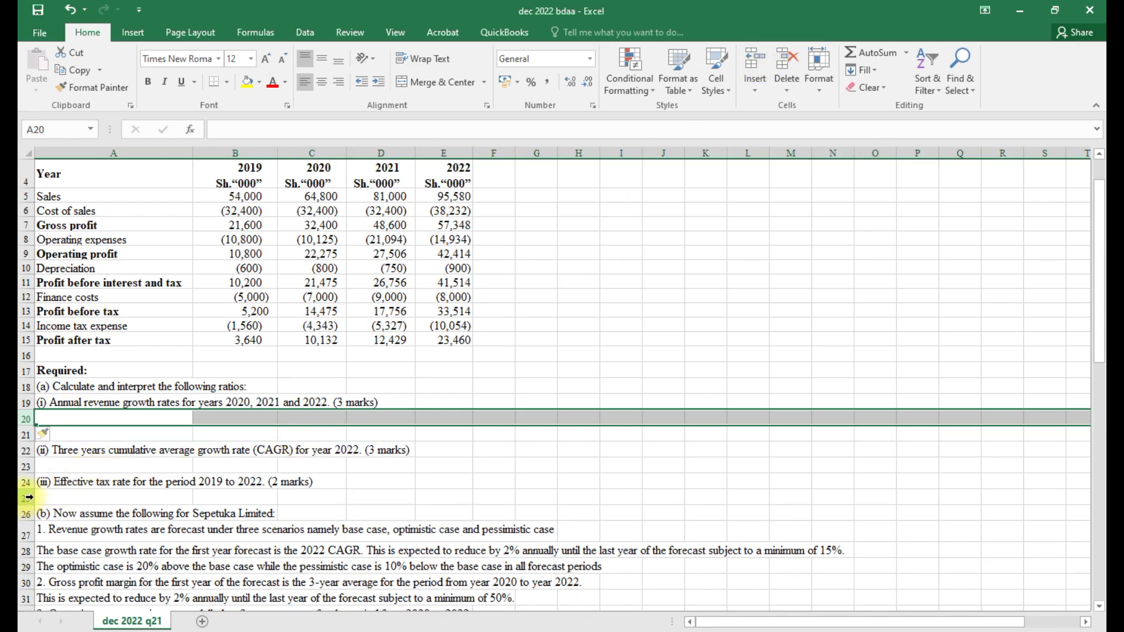
click(28, 497)
click(750, 62)
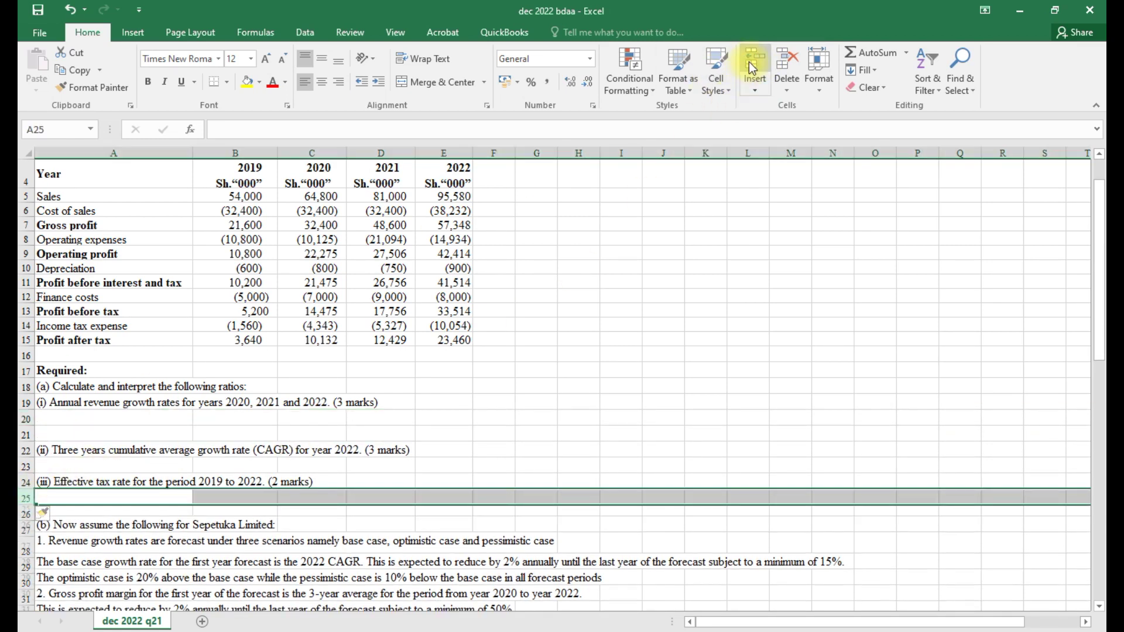
Enter the year headings 2020, 2021 and 2022 in cells B20 to D20
click(143, 418)
click(234, 419)
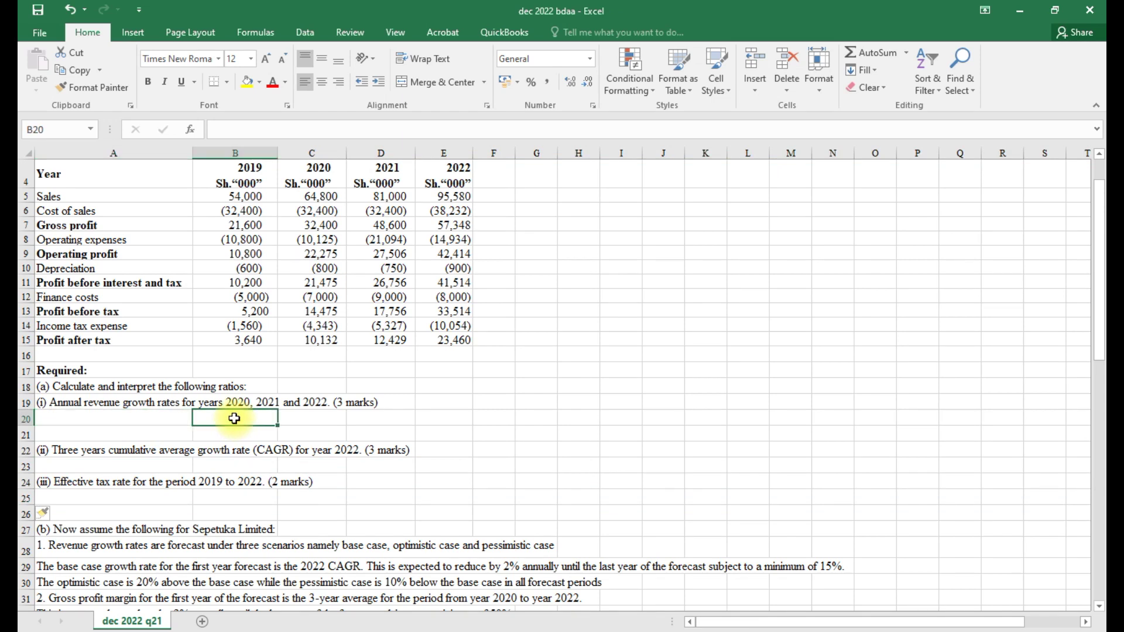
text(2020)
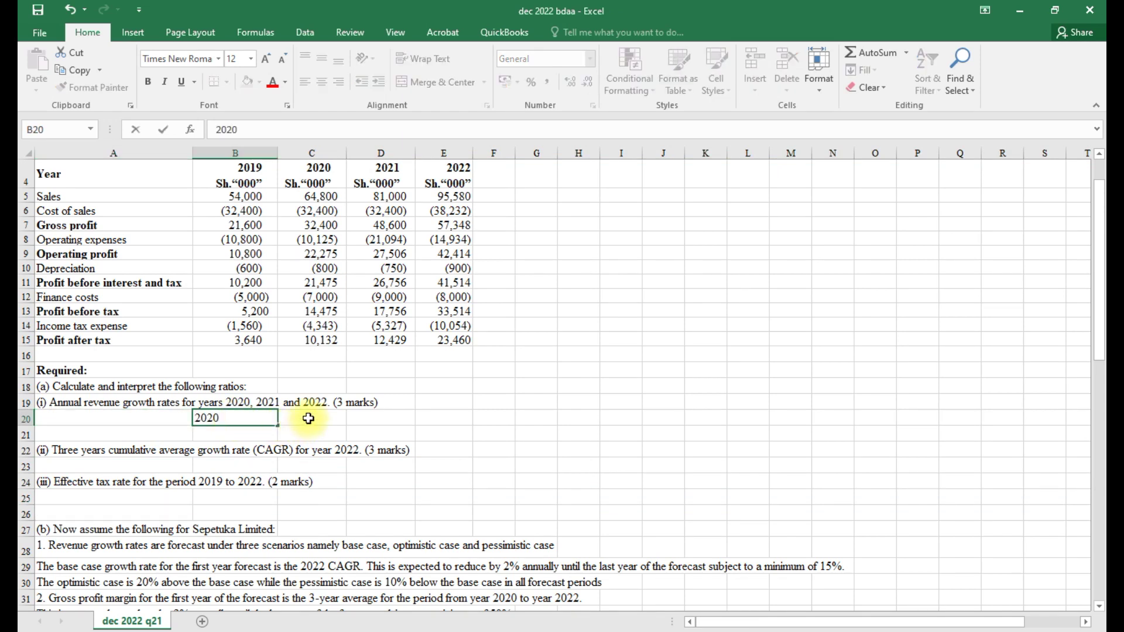
click(309, 418)
text(2021)
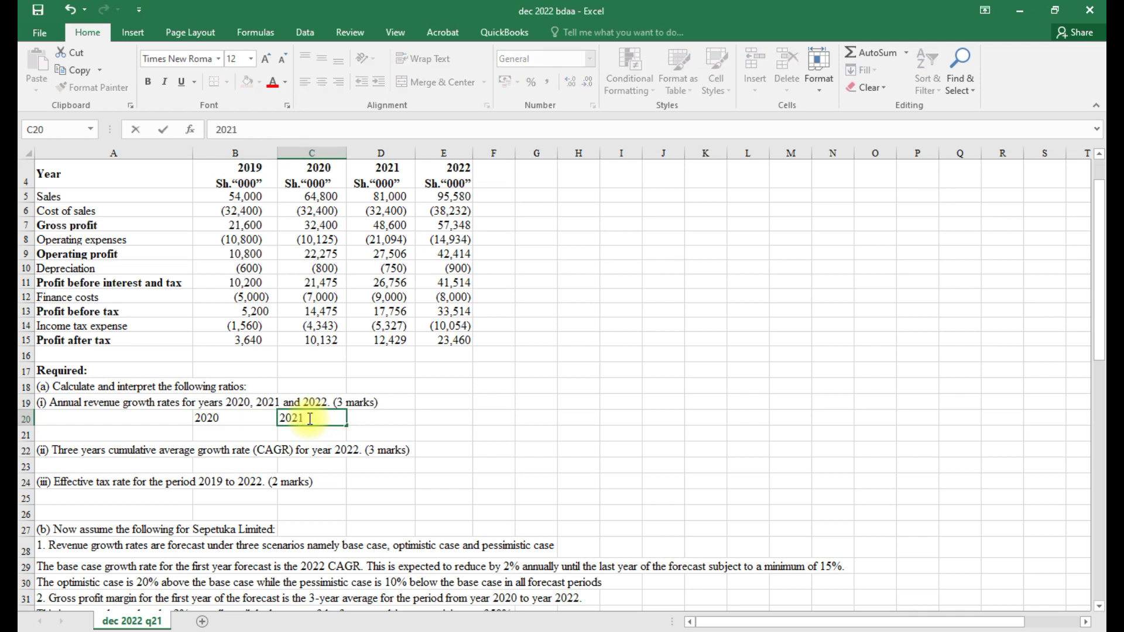
click(378, 418)
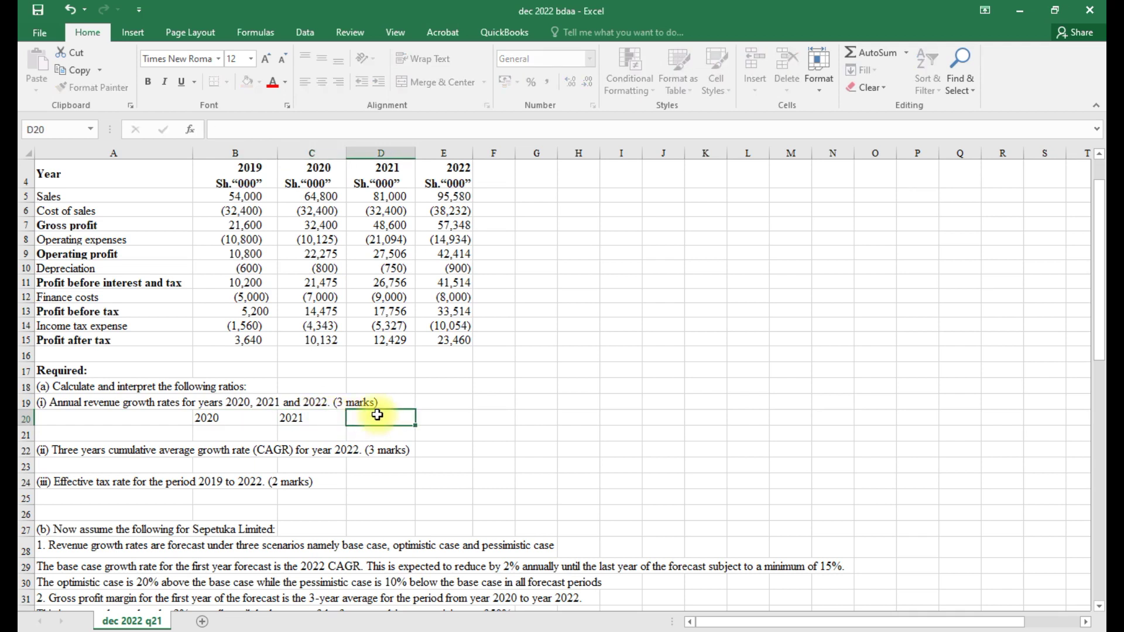
text(2022)
Label cell A21 "growth rate" below the year headings
click(79, 437)
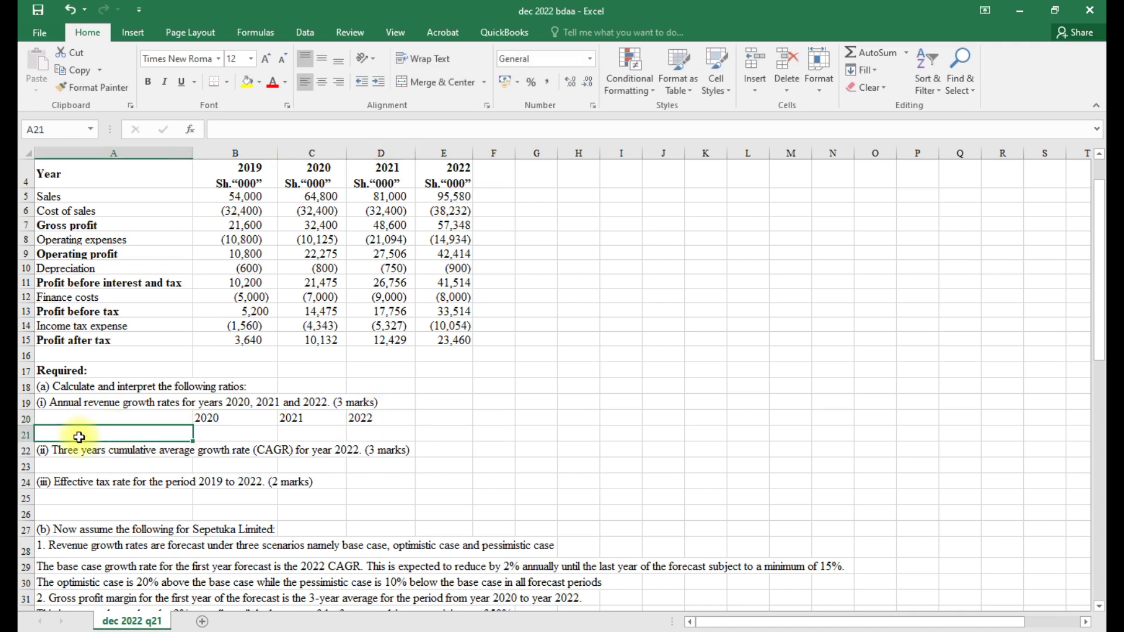
text(growth)
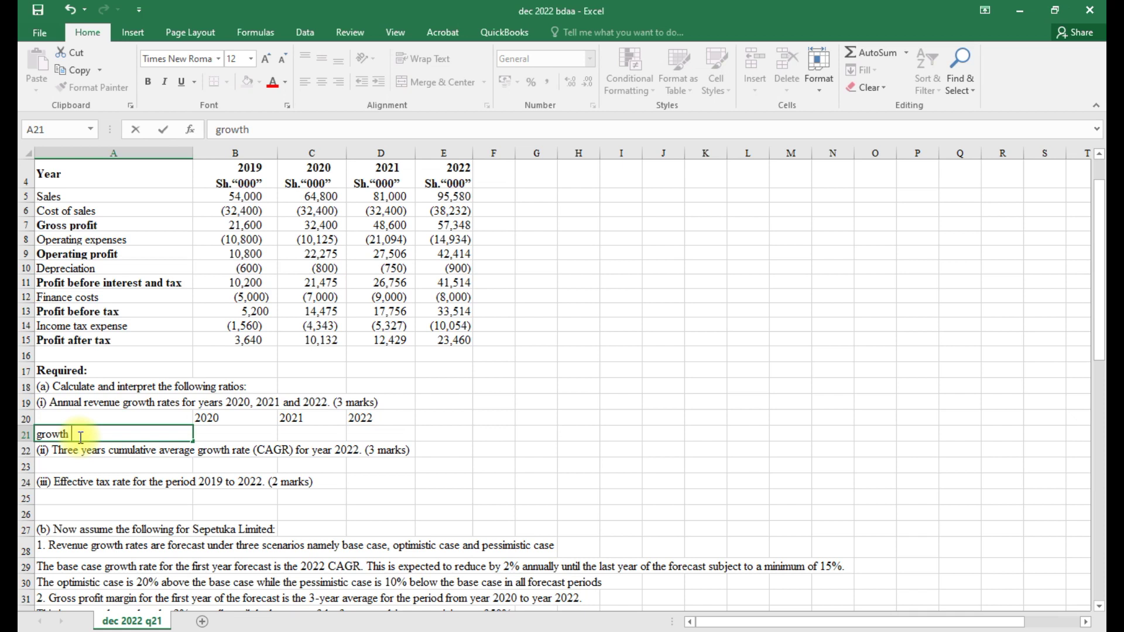
text( rate)
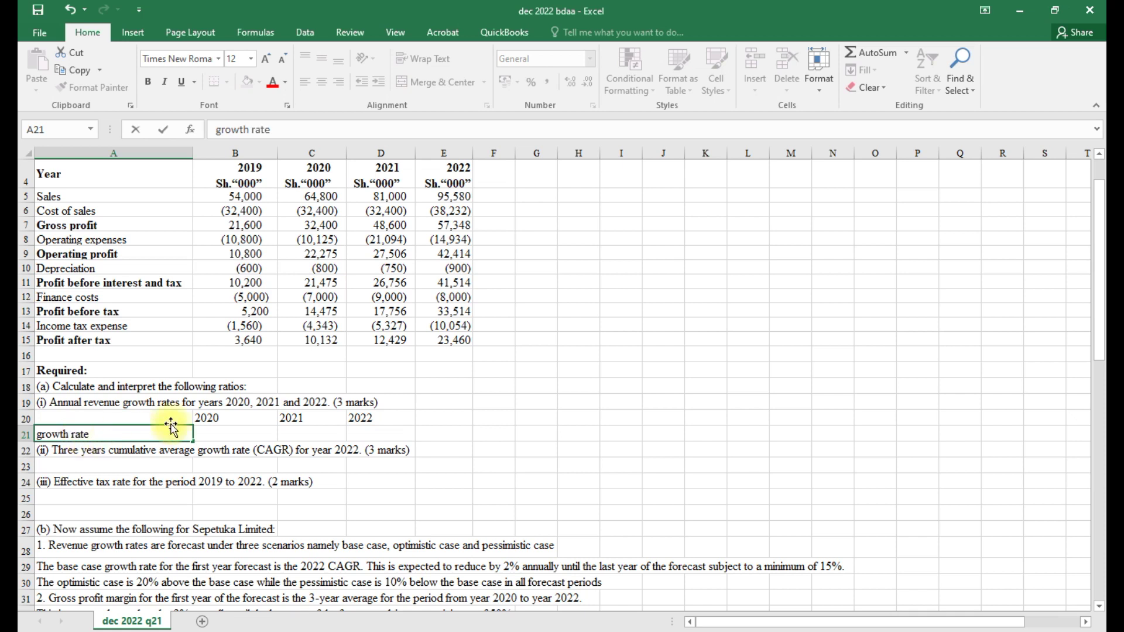
Calculate the 2020 revenue growth rate in B21 with the formula =(C5-B5)/B5
click(232, 433)
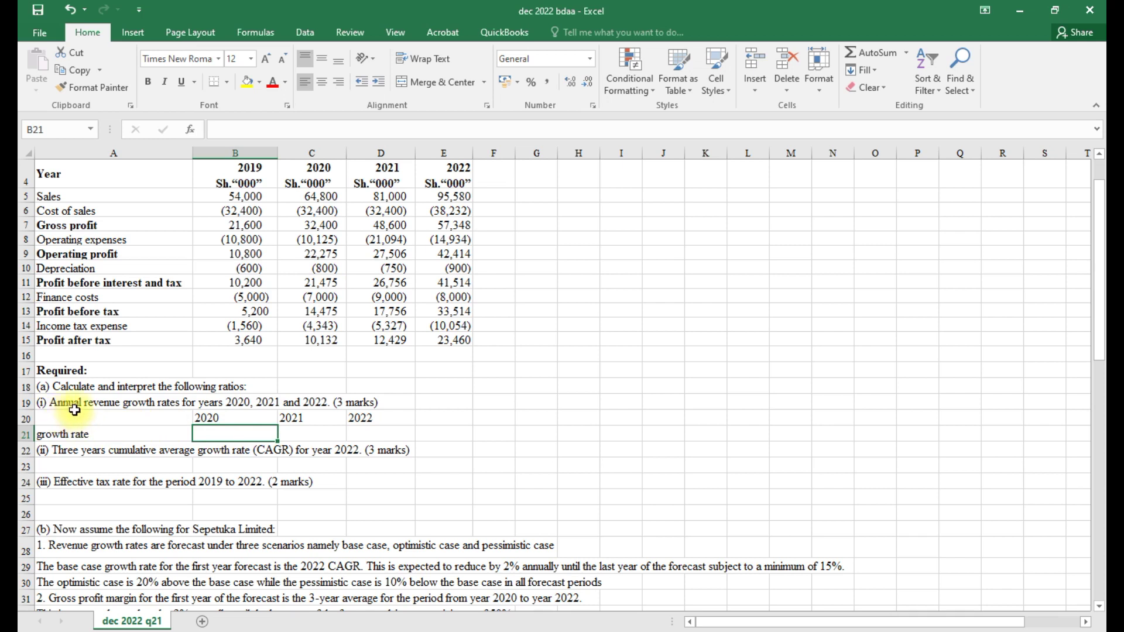
text(=)
click(320, 200)
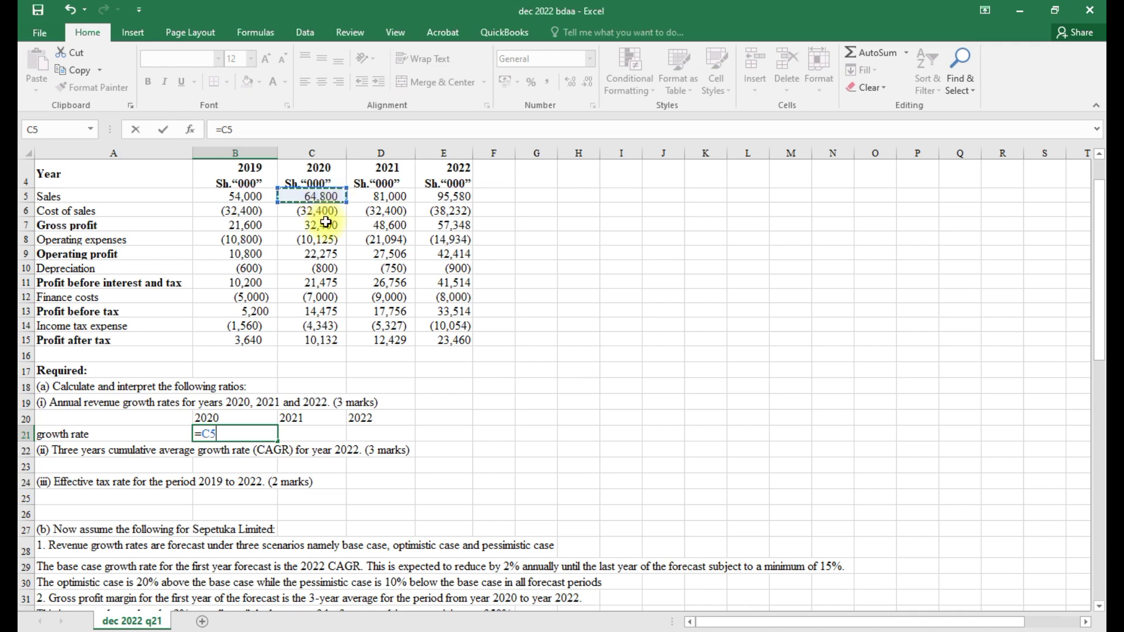
key(BackSpace)
key(BackSpace)
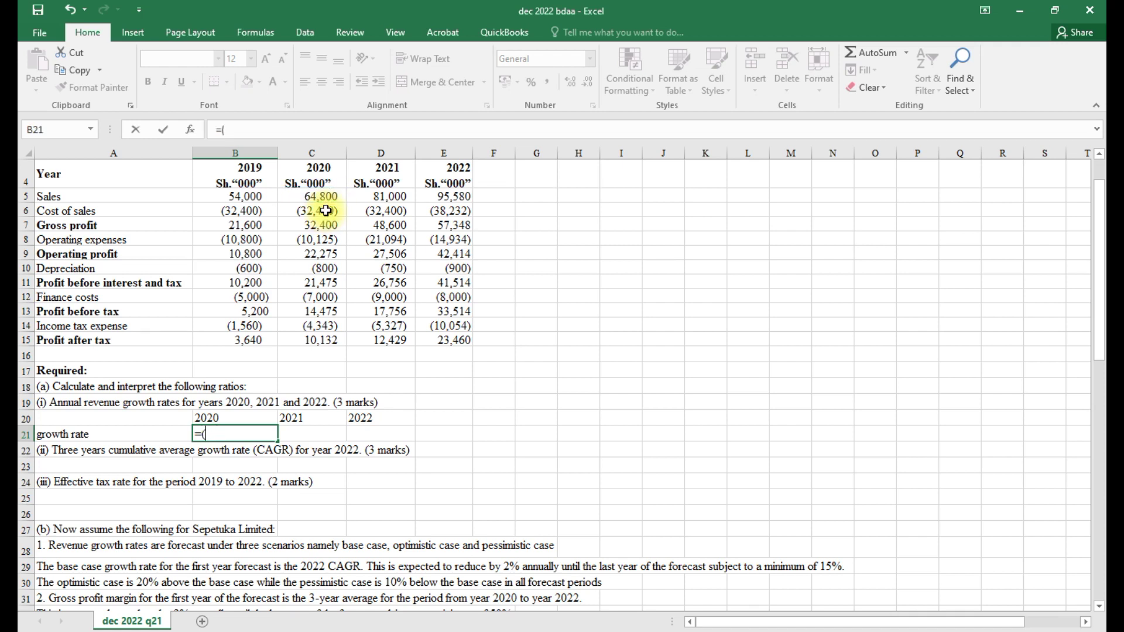
text(()
click(329, 197)
text(-)
click(257, 196)
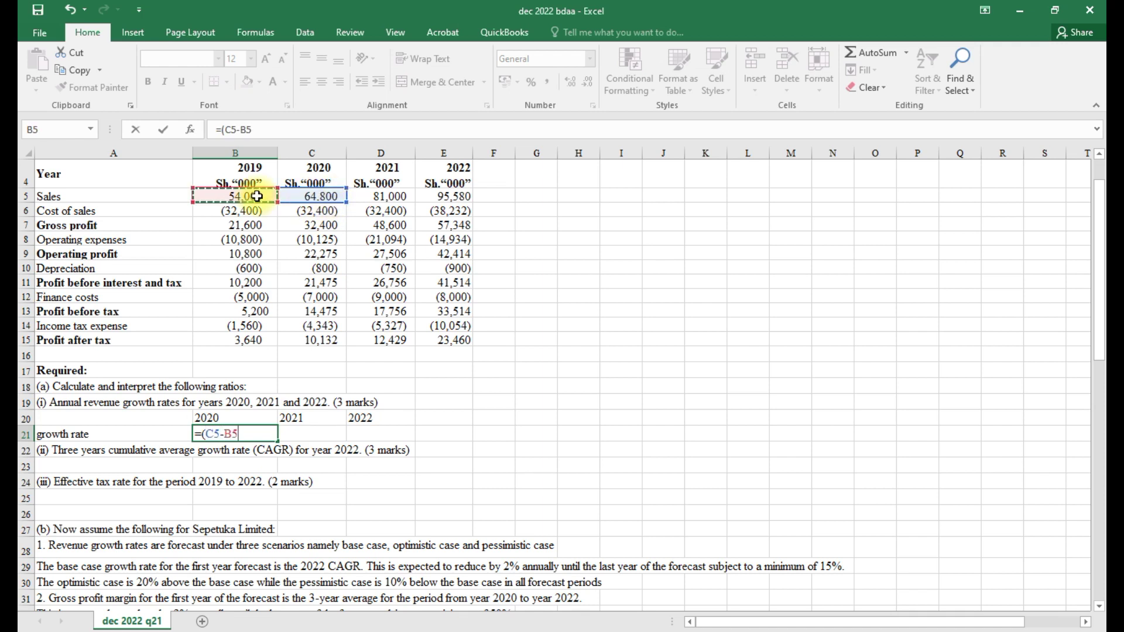
text()/)
click(257, 196)
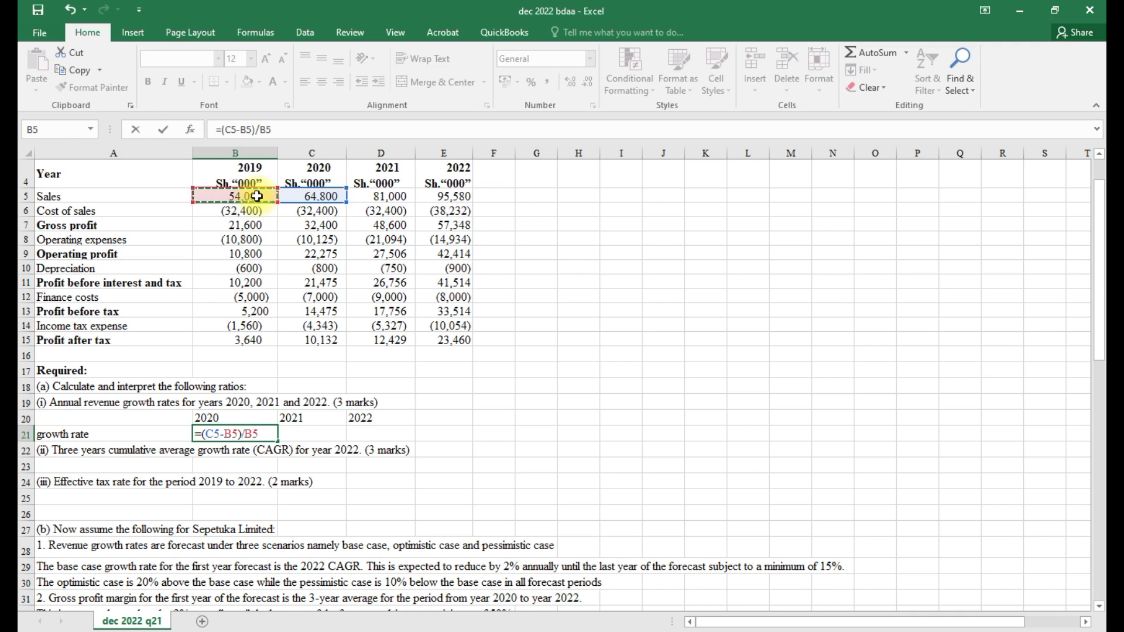
key(Return)
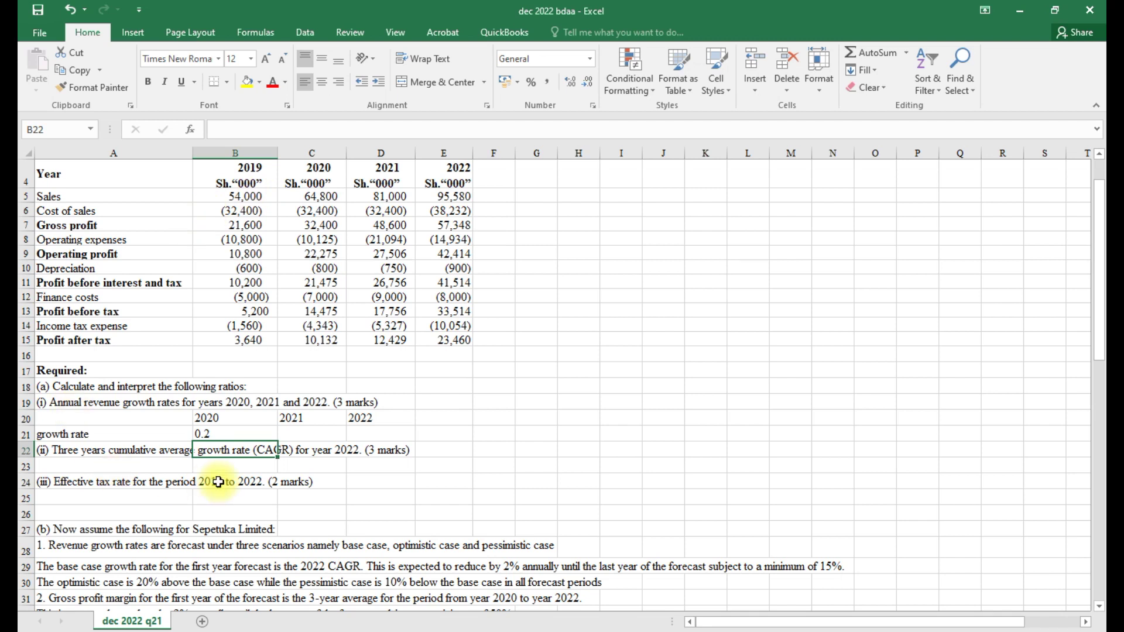
Format the growth rate in B21 as a percentage with two decimals and fill it across to D21
click(215, 434)
click(533, 82)
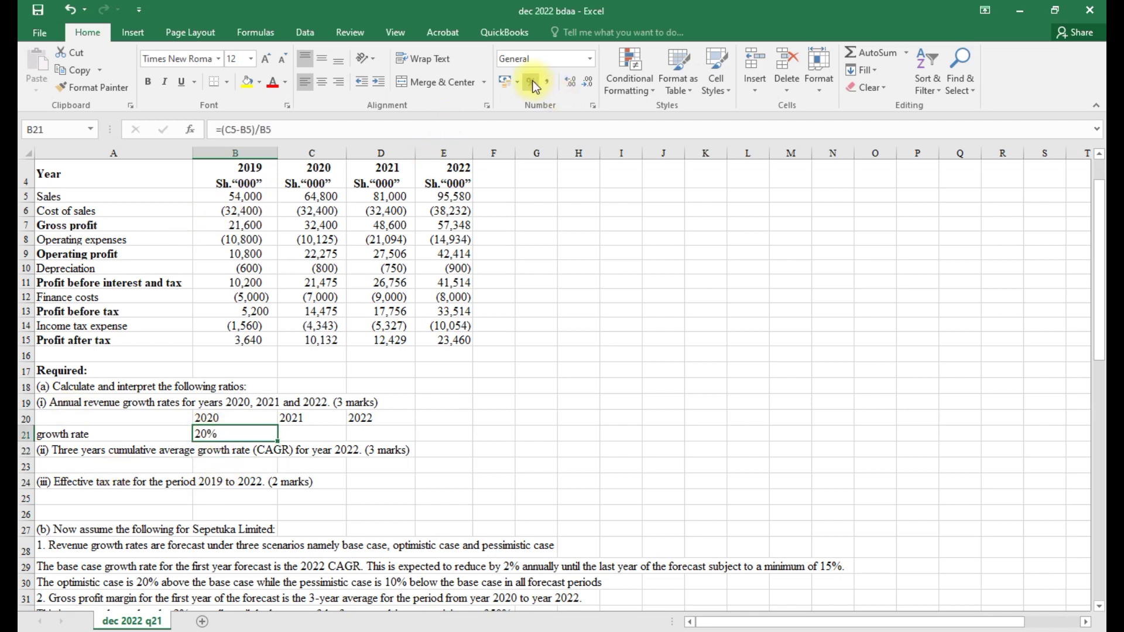
click(573, 83)
click(573, 82)
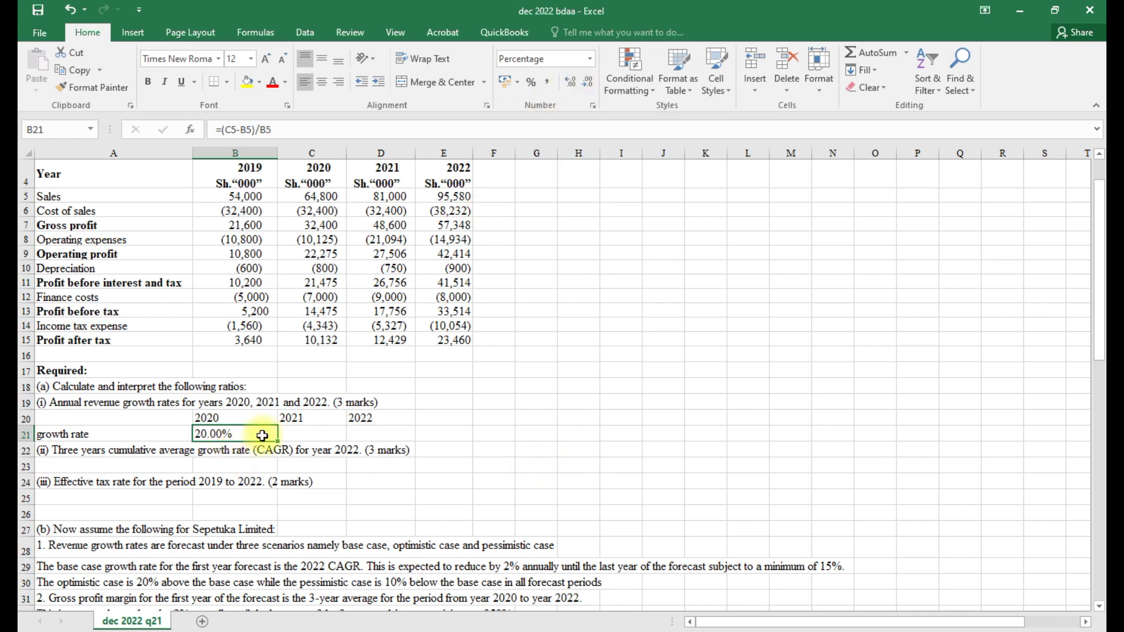
drag(277, 441, 381, 445)
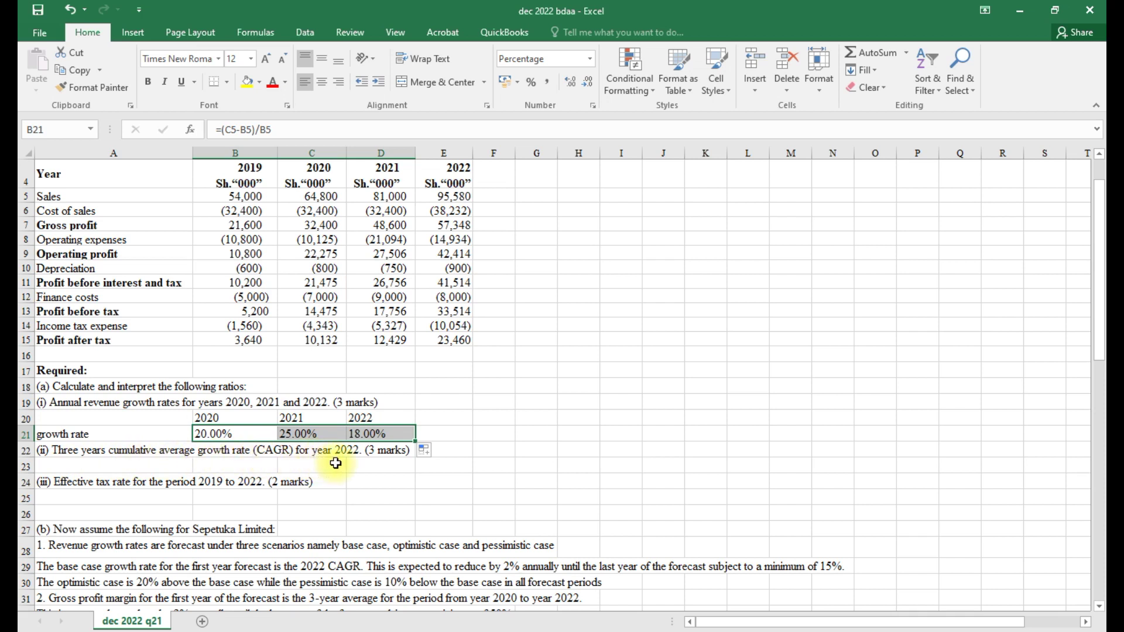
Label cell A23 "CAGR" below the three-year growth rate question
click(134, 467)
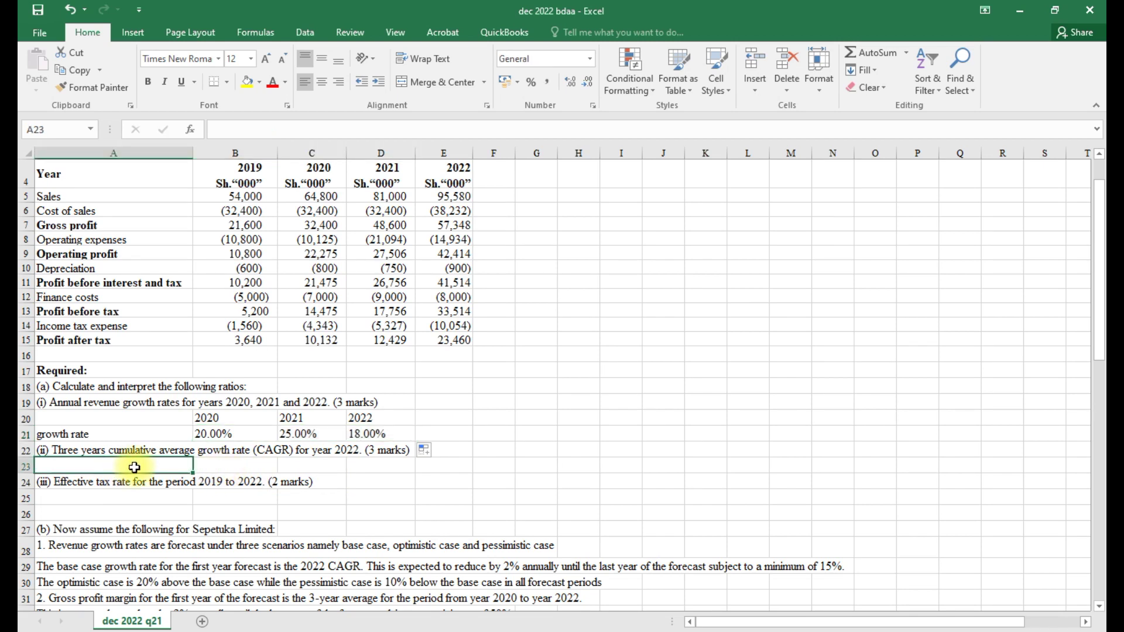
text(CA)
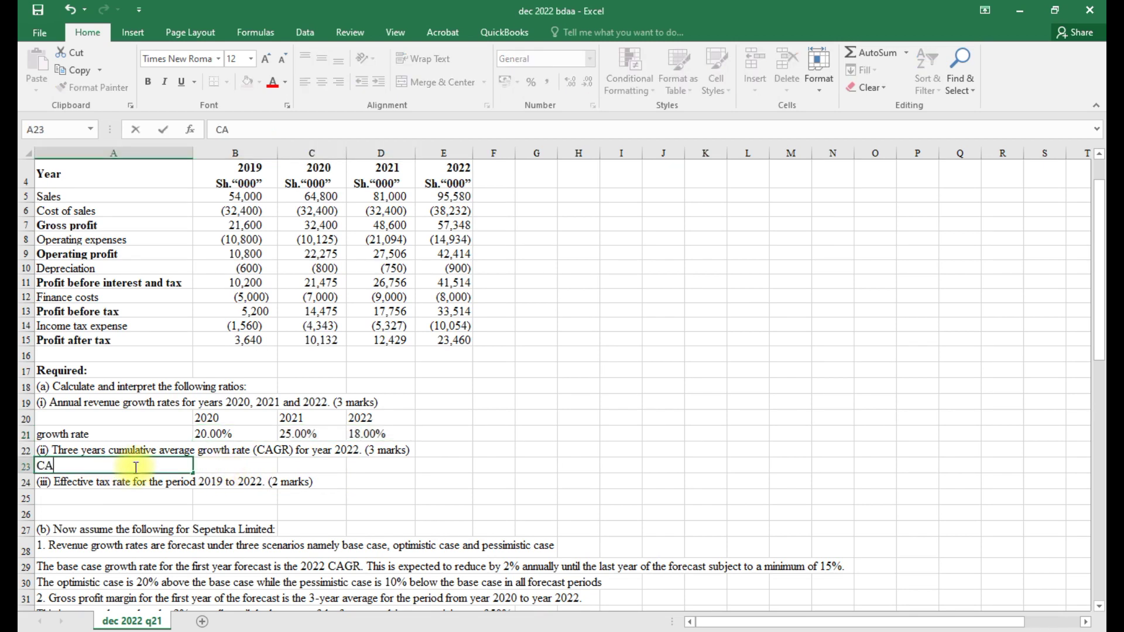
text(GR)
Enter the CAGR formula =(E5-C5)^(1/2)-1 in B23, using the 2022 and 2020 sales
click(237, 461)
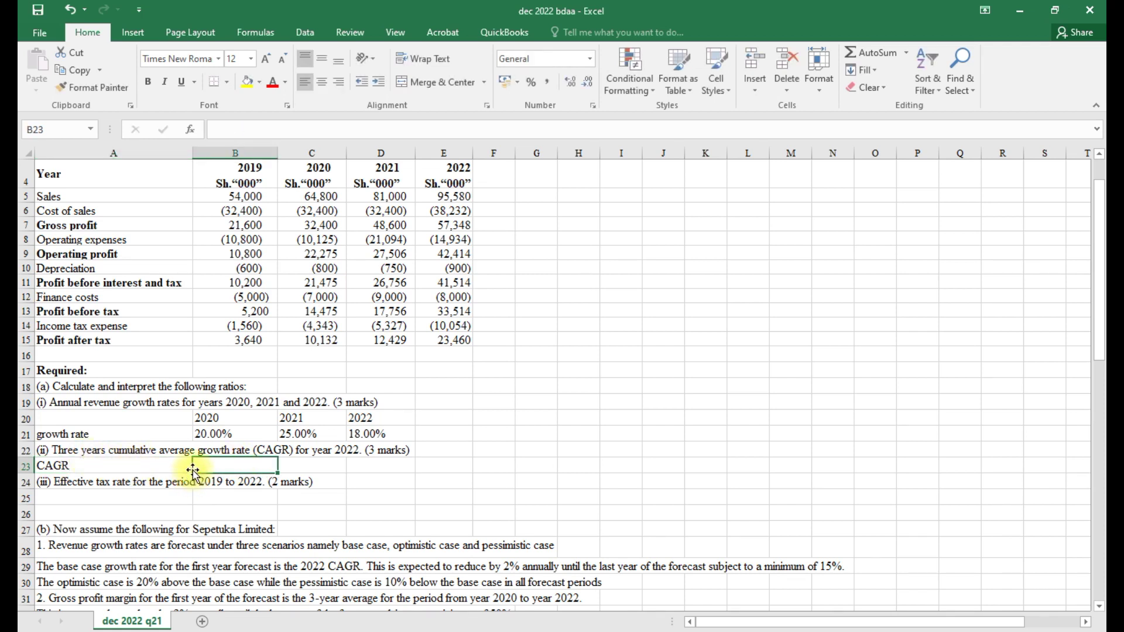
text(=)
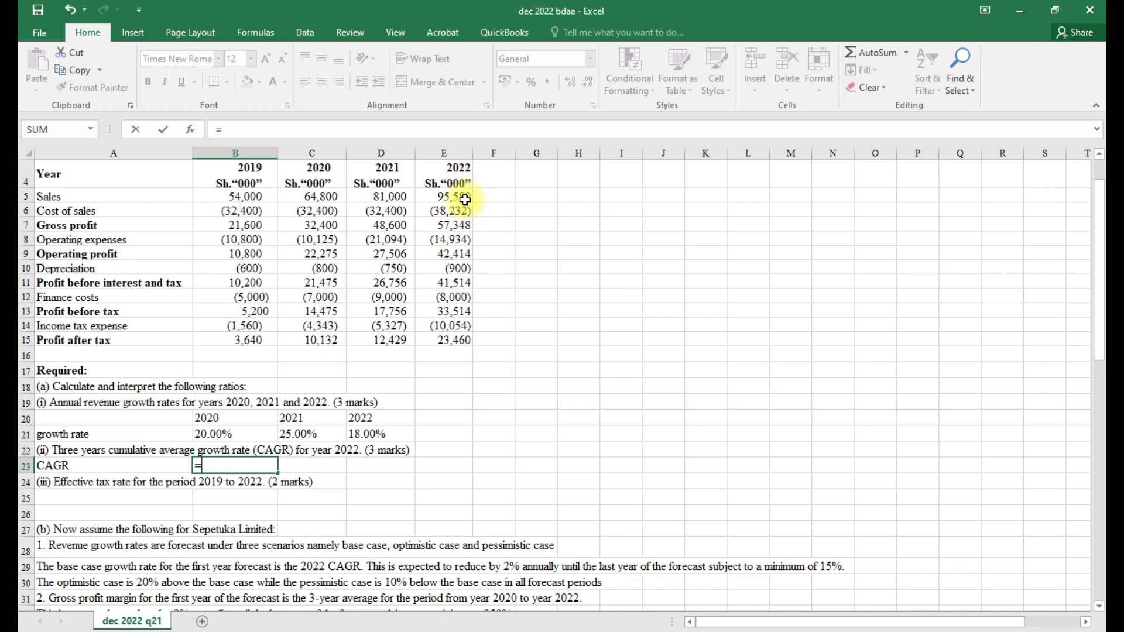
text(()
click(465, 200)
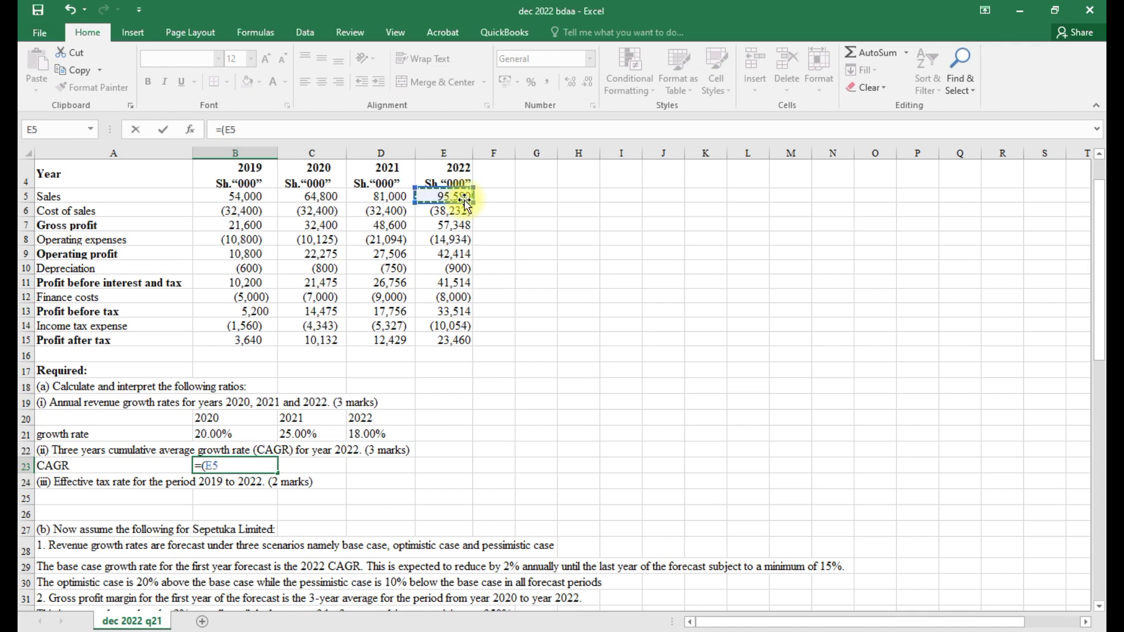
text(-)
click(326, 197)
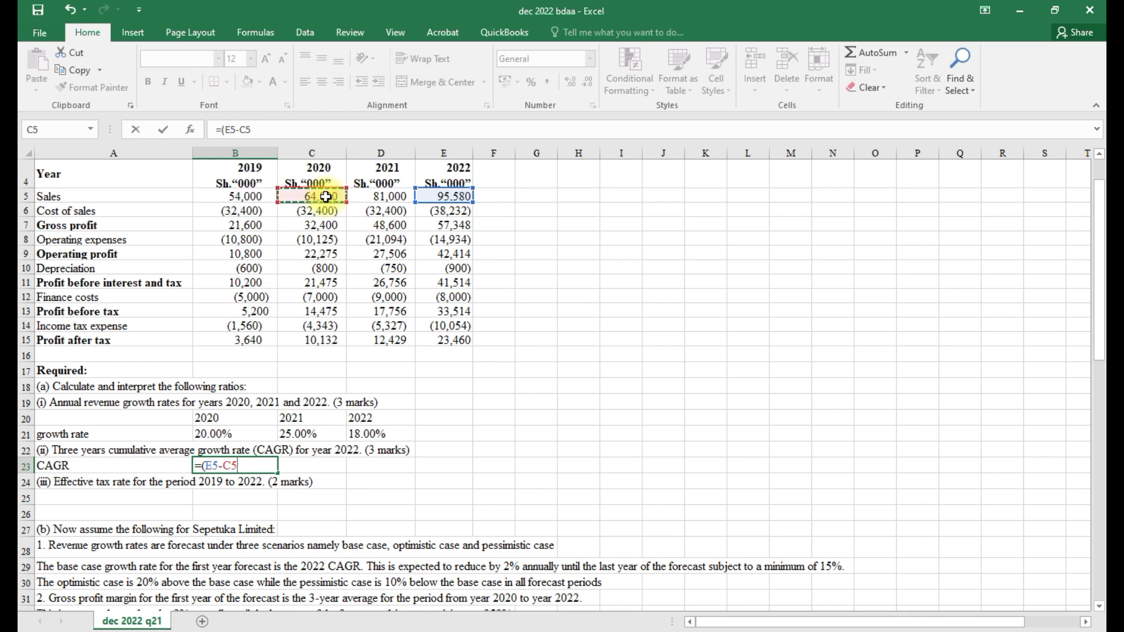
text()6)
key(BackSpace)
text(^(1/)
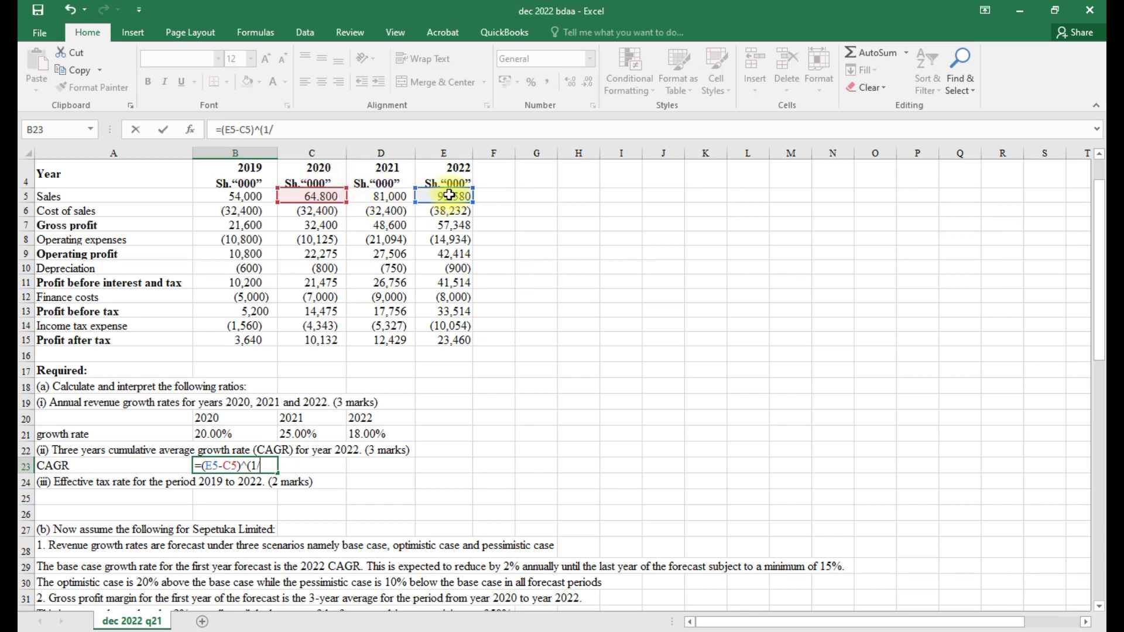
text(2()
key(BackSpace)
text()-1)
key(Return)
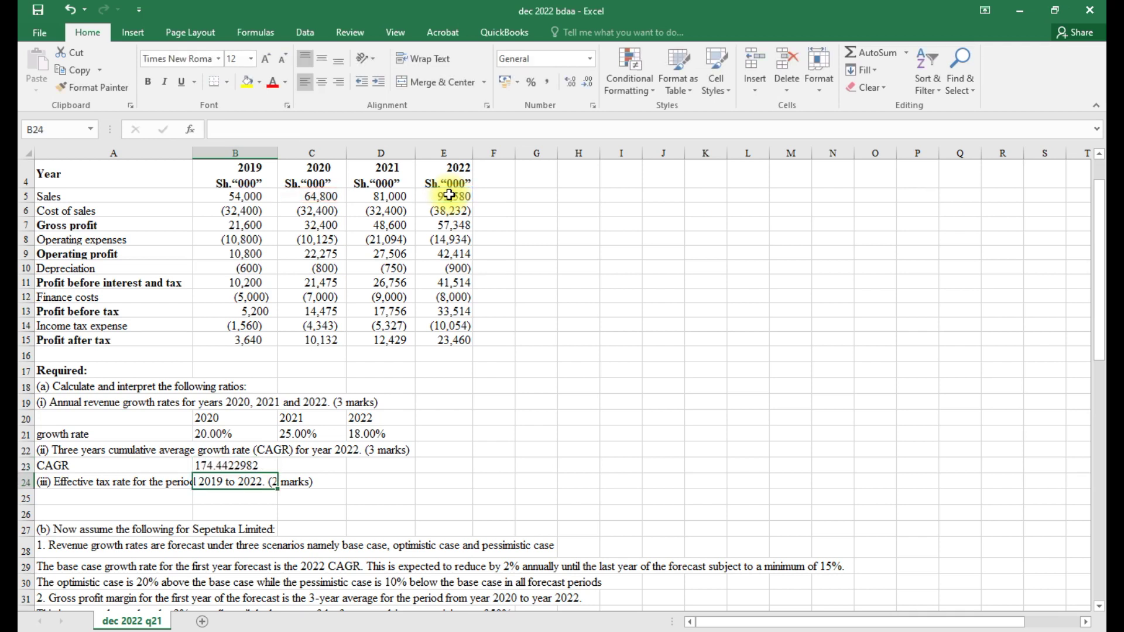
Review the CAGR formula in cell B23
click(225, 465)
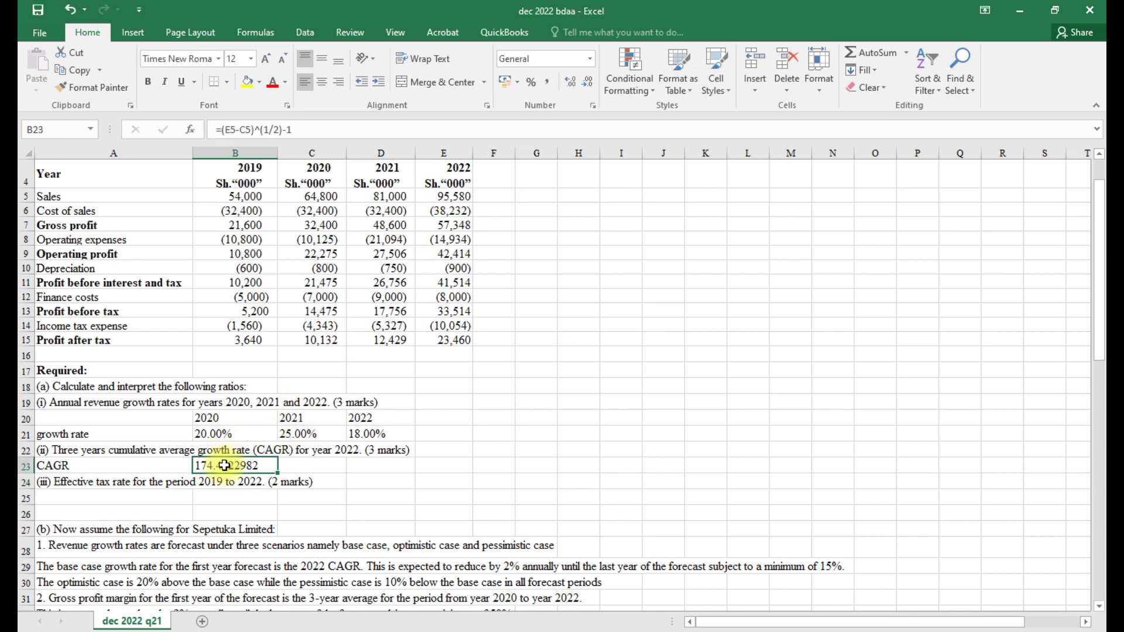
click(1027, 621)
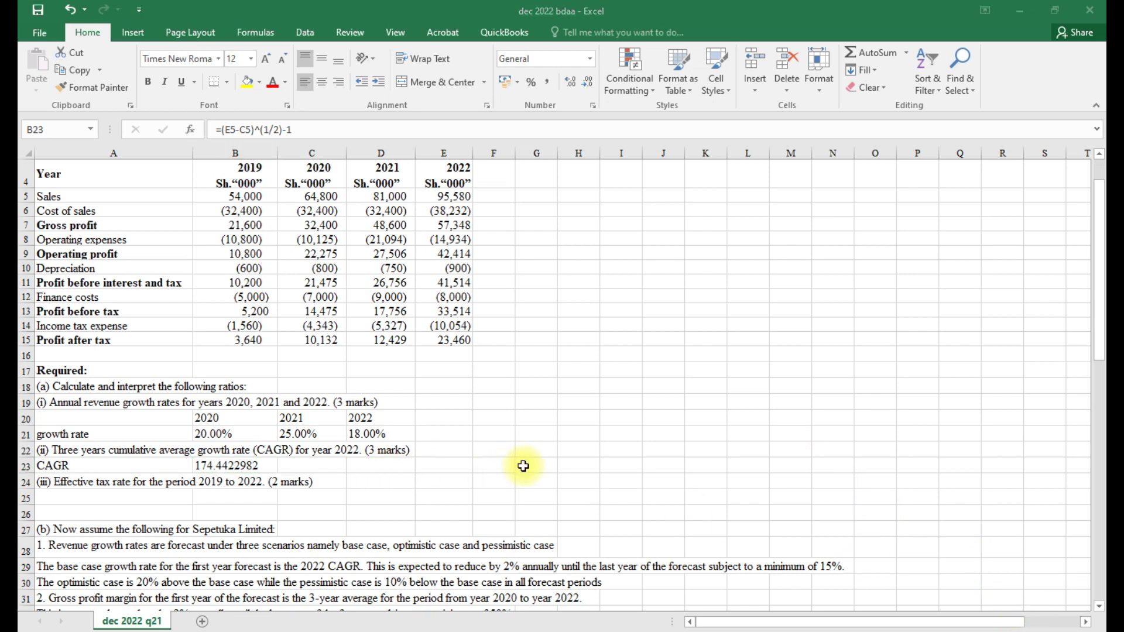
click(227, 465)
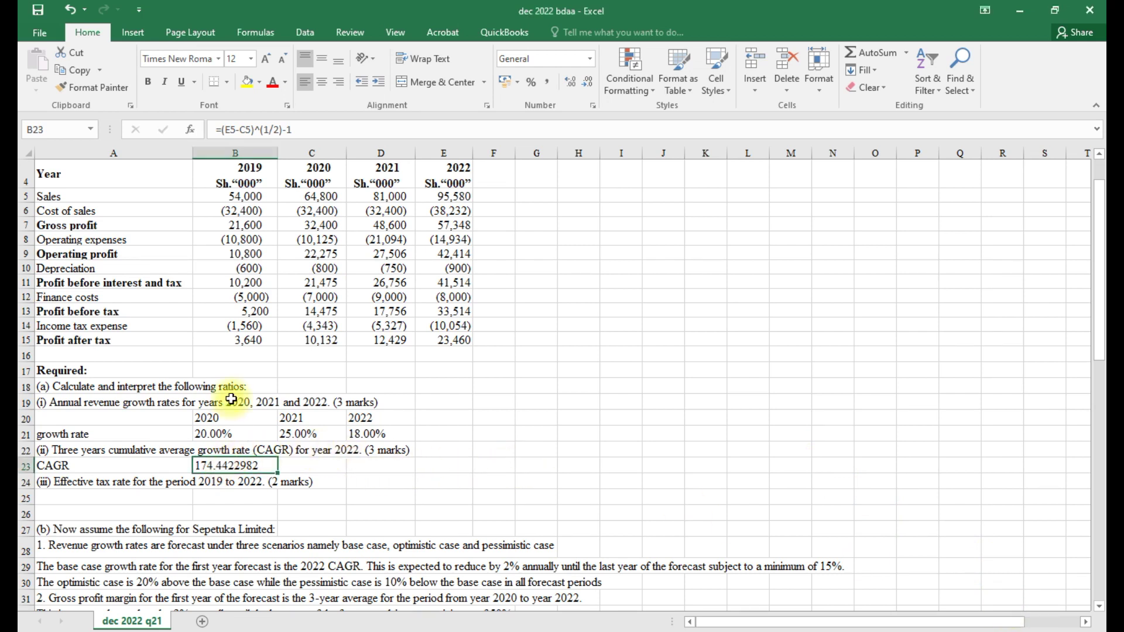
Correct the CAGR formula in B23 to =(E5/C5)^(1/2)-1 so the 2022 sales are divided by the 2020 sales
click(252, 130)
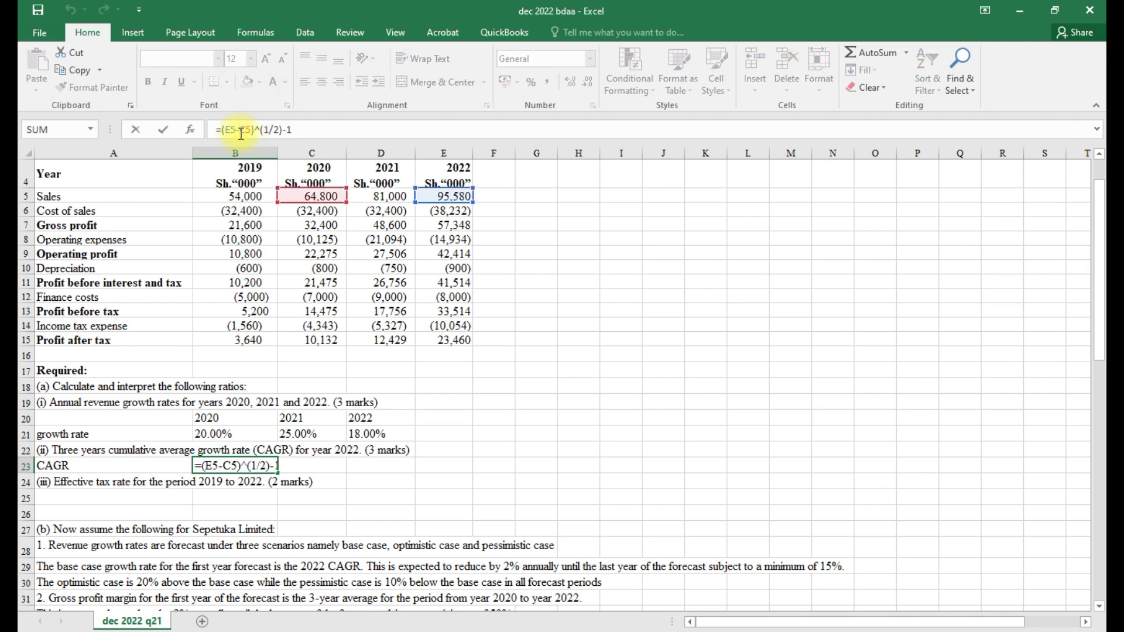
click(240, 130)
key(BackSpace)
text(/)
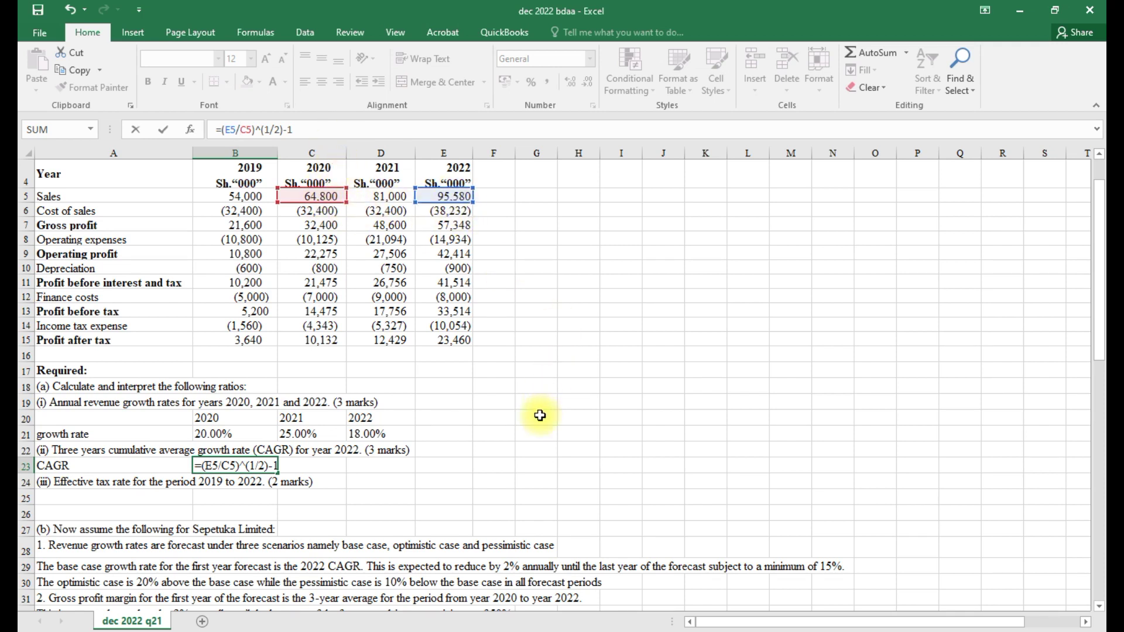
key(Return)
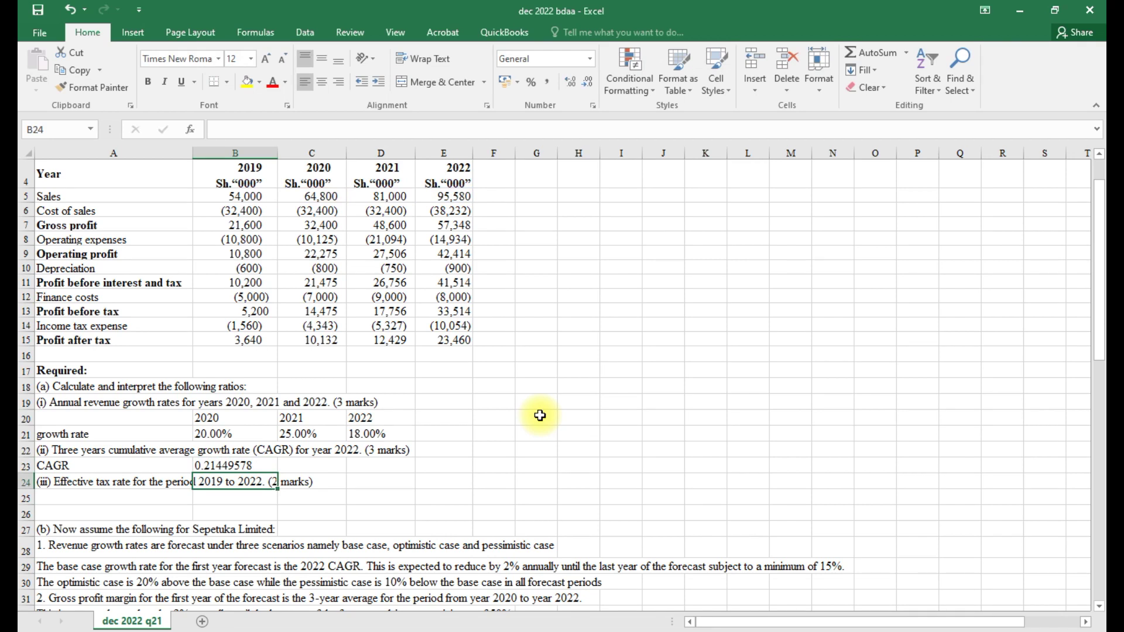
Format the CAGR in B23 as a percentage with two decimals and make its label in A23 bold
click(232, 466)
click(532, 82)
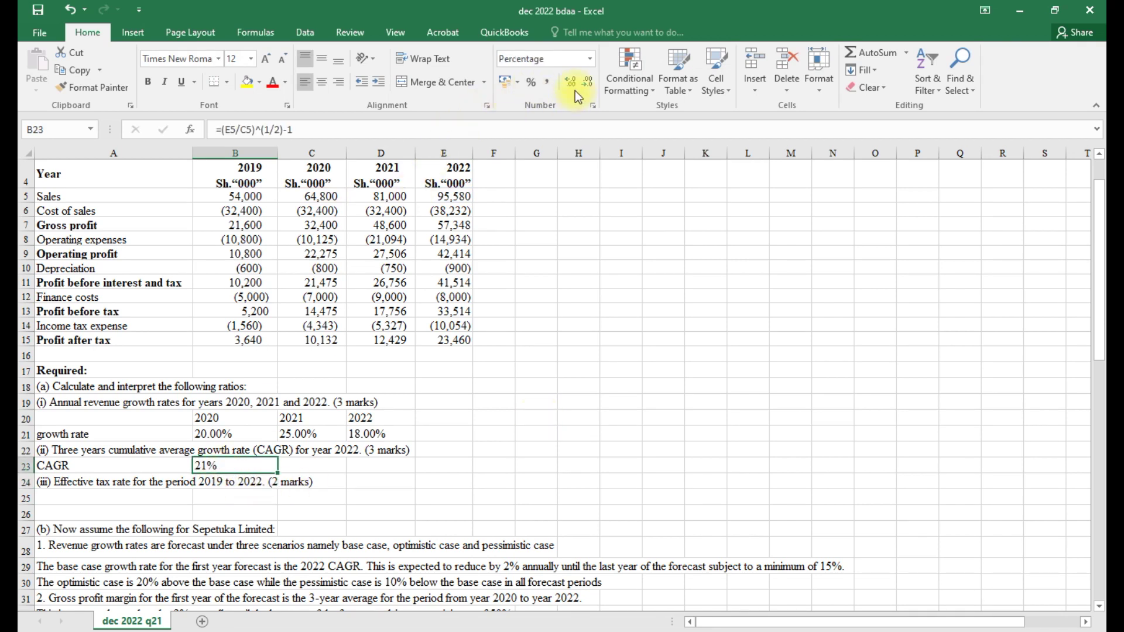
click(574, 86)
click(573, 86)
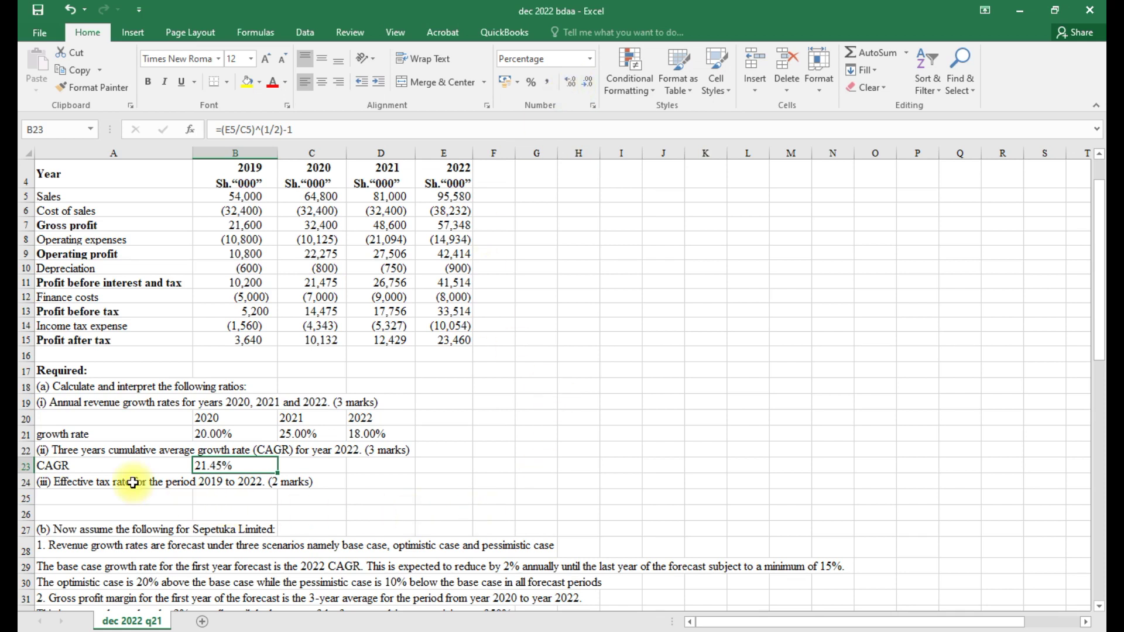
click(105, 466)
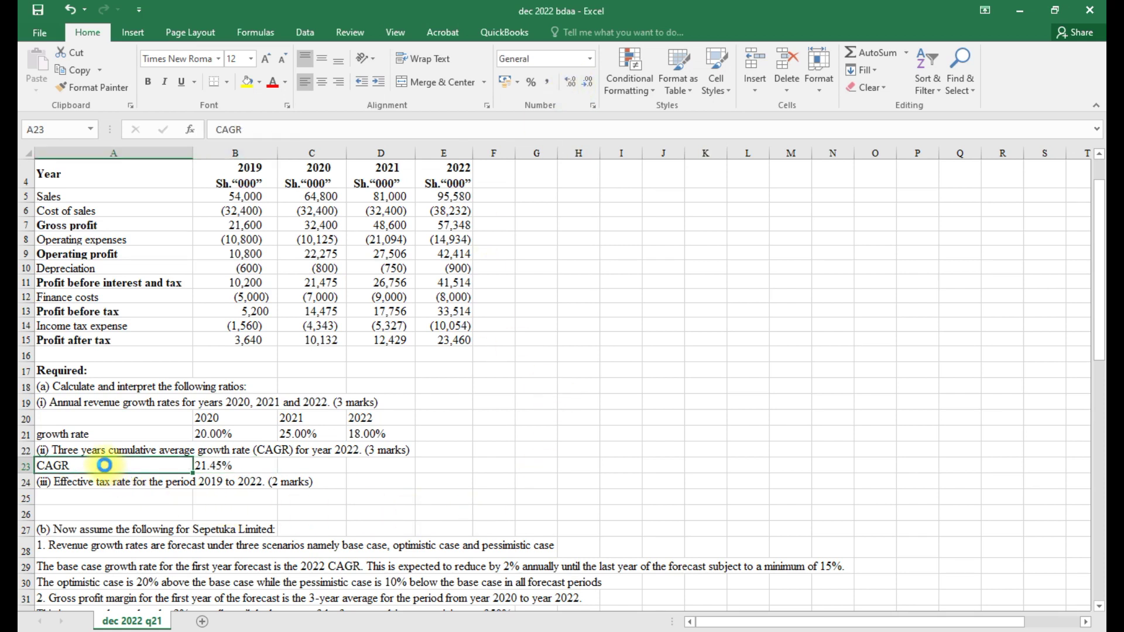
key(ctrl+b)
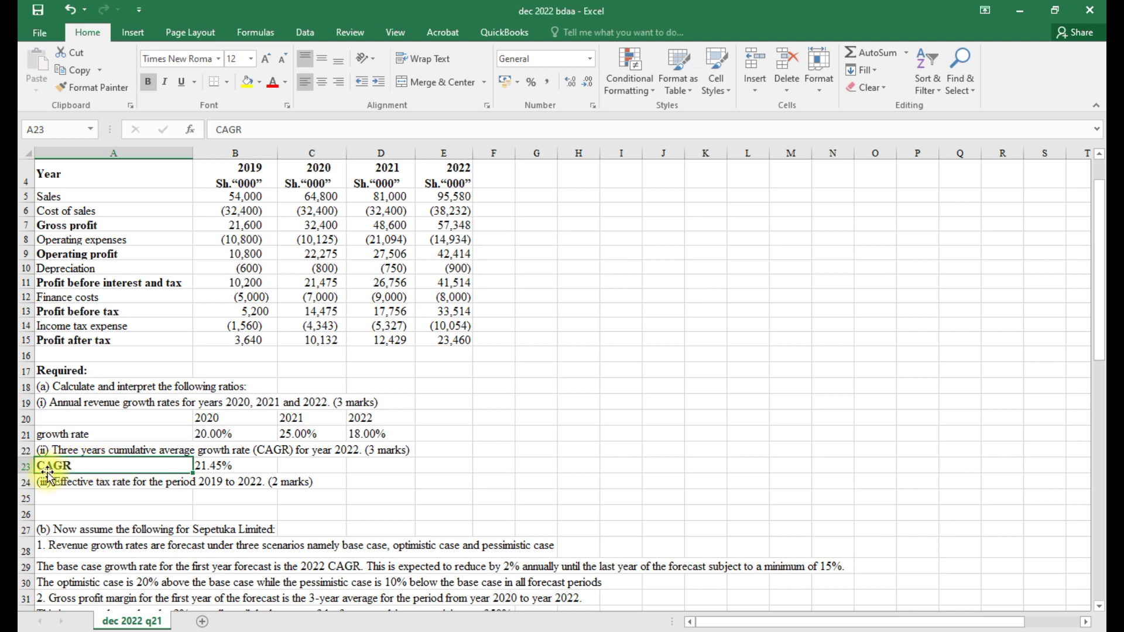
Insert a blank column before column A and make the "growth rate" label in B21 bold
click(48, 152)
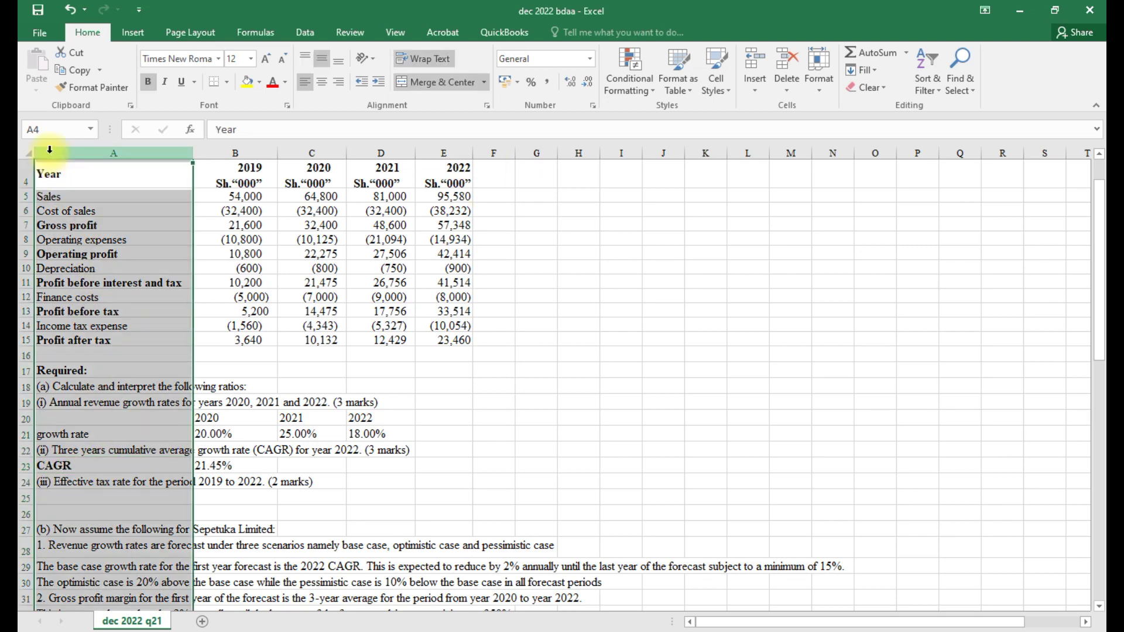
click(753, 58)
click(822, 295)
scroll(533, 413, down, 6)
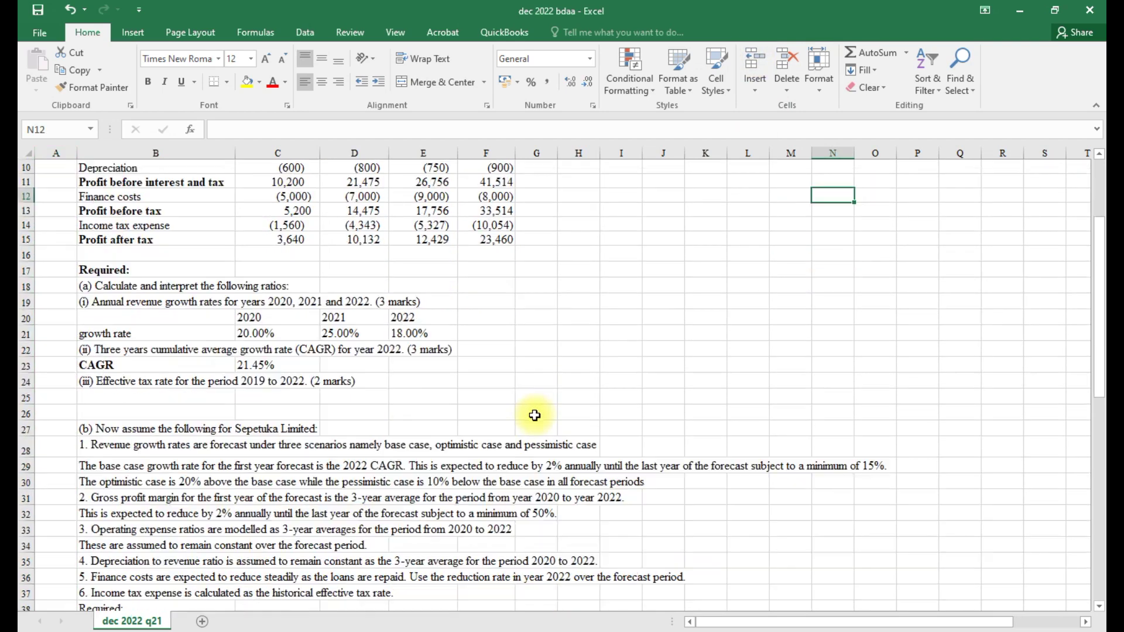
scroll(540, 420, up, 7)
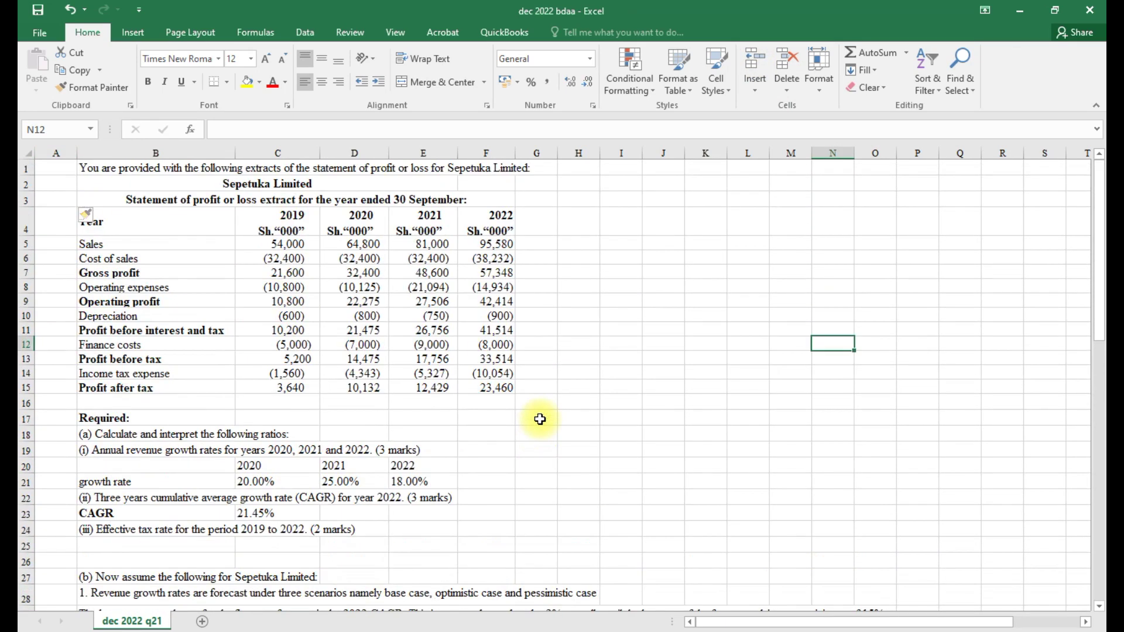
click(103, 485)
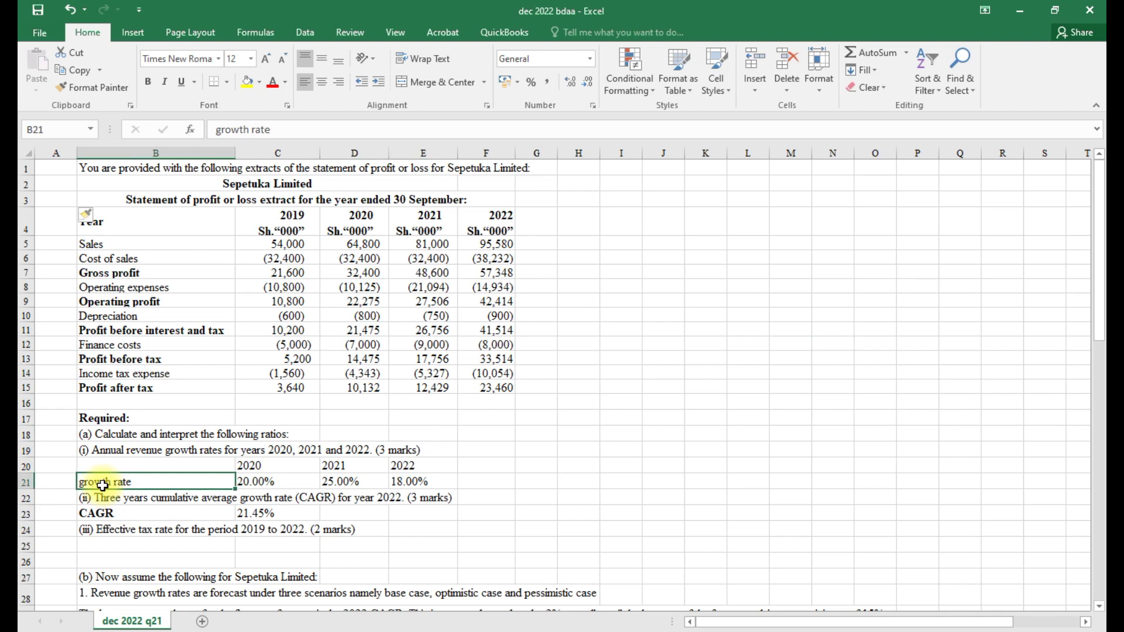
key(ctrl+b)
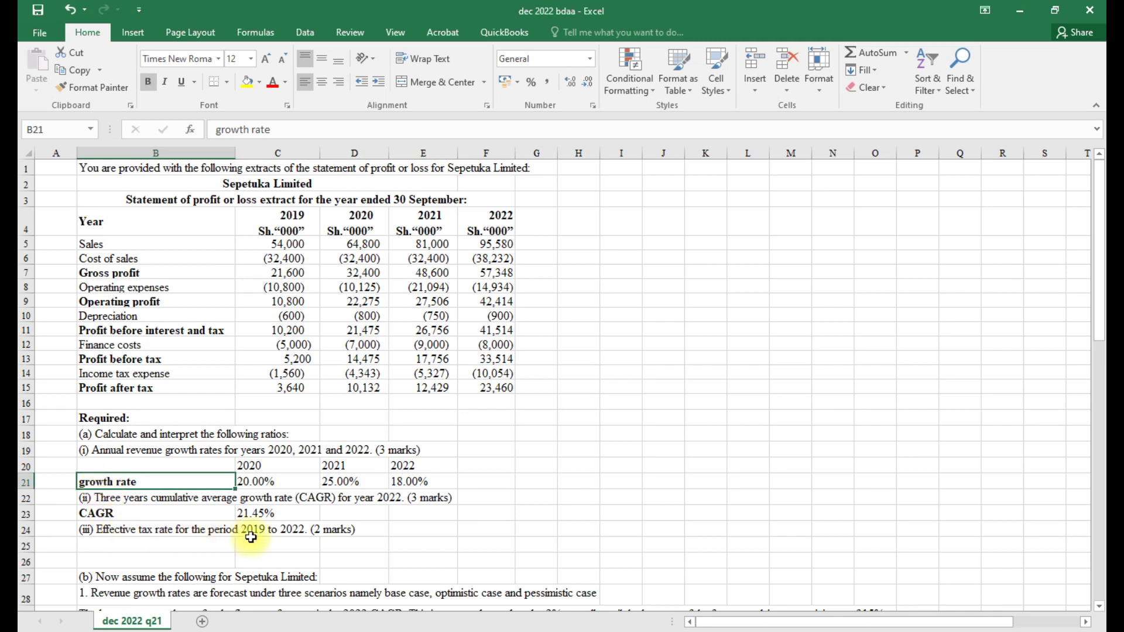
Enter the year headings 2019, 2020, 2021 and 2022 in C25 to F25 below the effective tax rate question
click(292, 545)
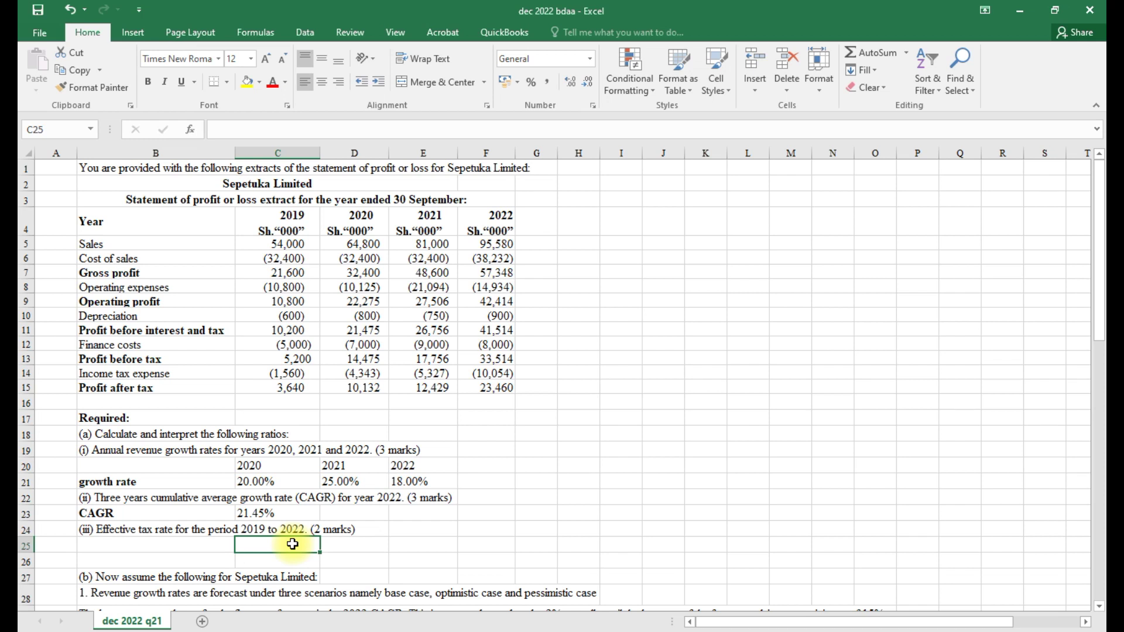
text(20)
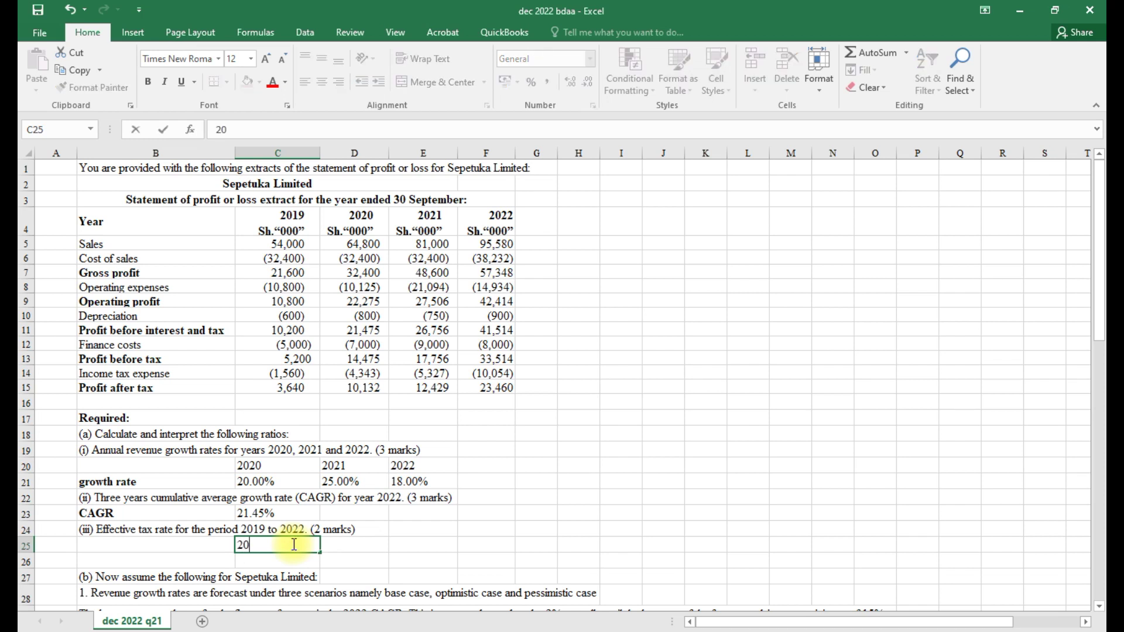
key(BackSpace)
text(019)
click(348, 545)
text(2020)
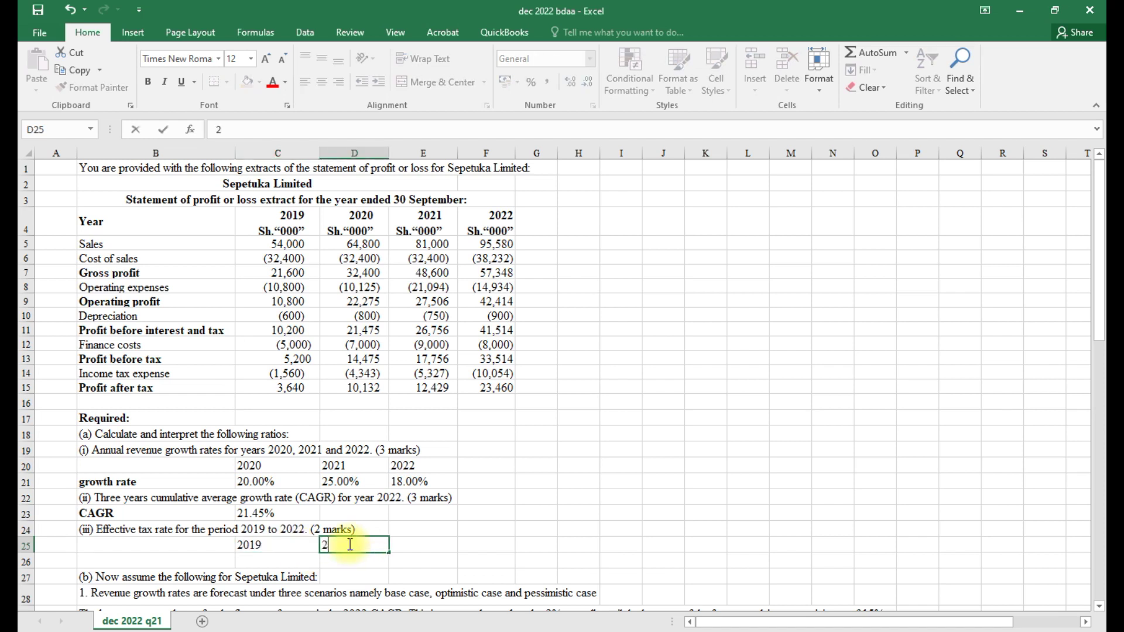
click(415, 537)
text(2021)
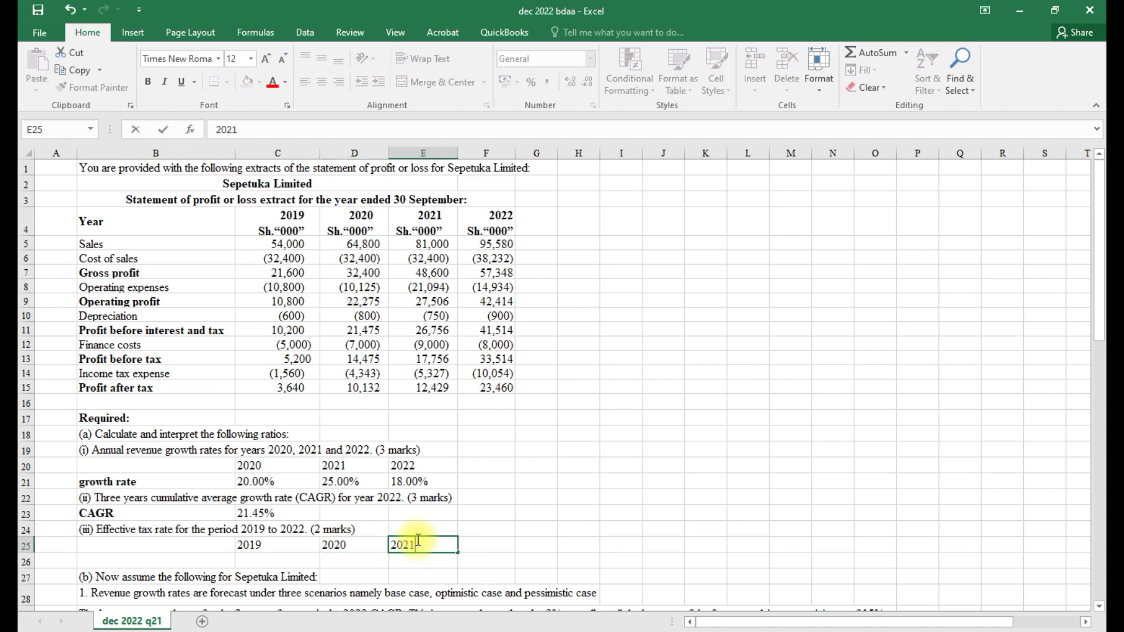
click(495, 544)
text(2022)
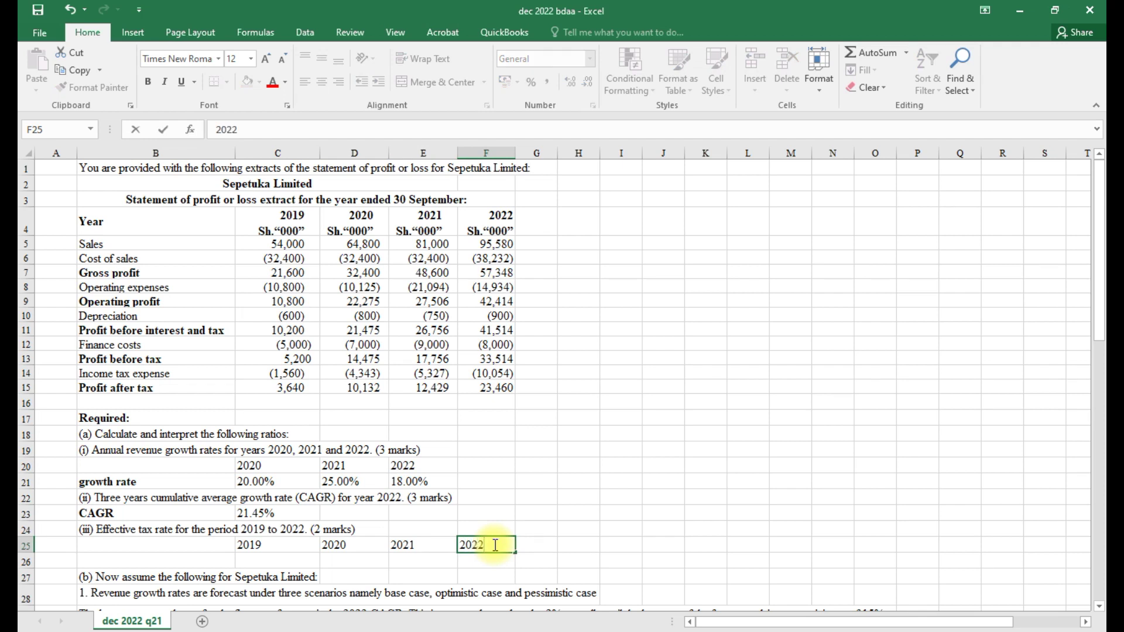
Label cell B26 "TAX RATE" in bold
click(130, 560)
text(TAX RATE)
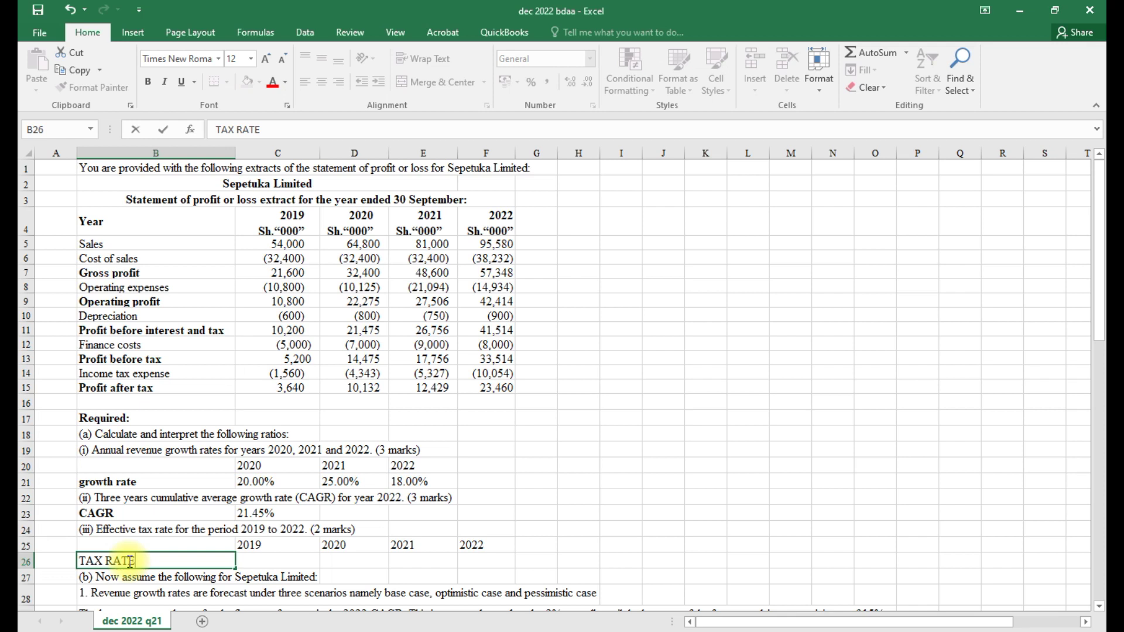
key(Tab)
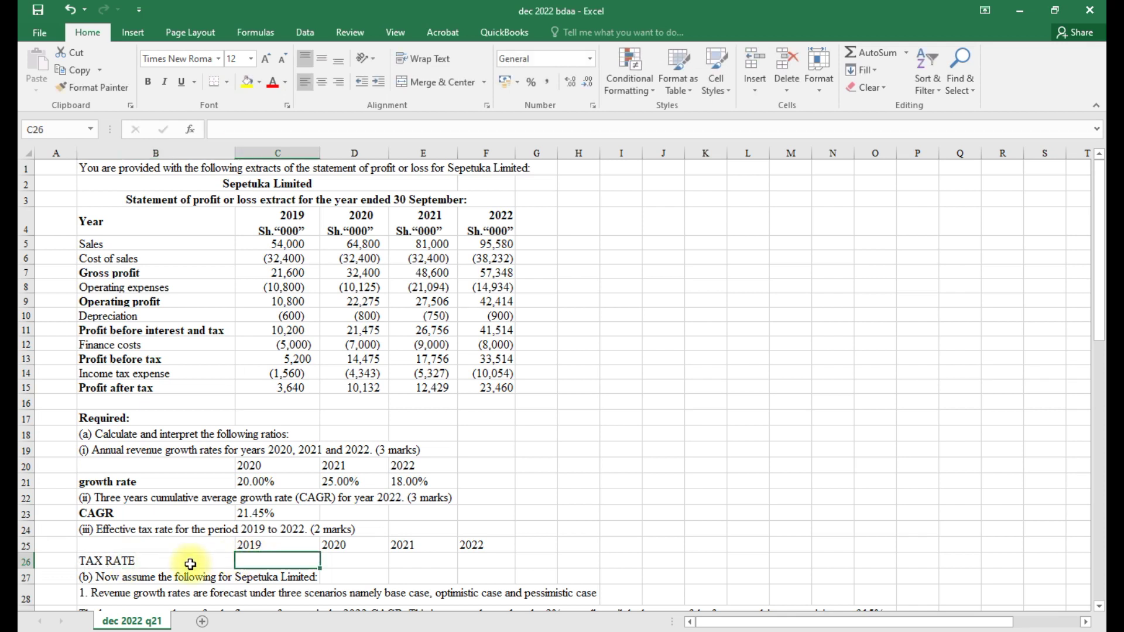
click(114, 562)
key(ctrl+b)
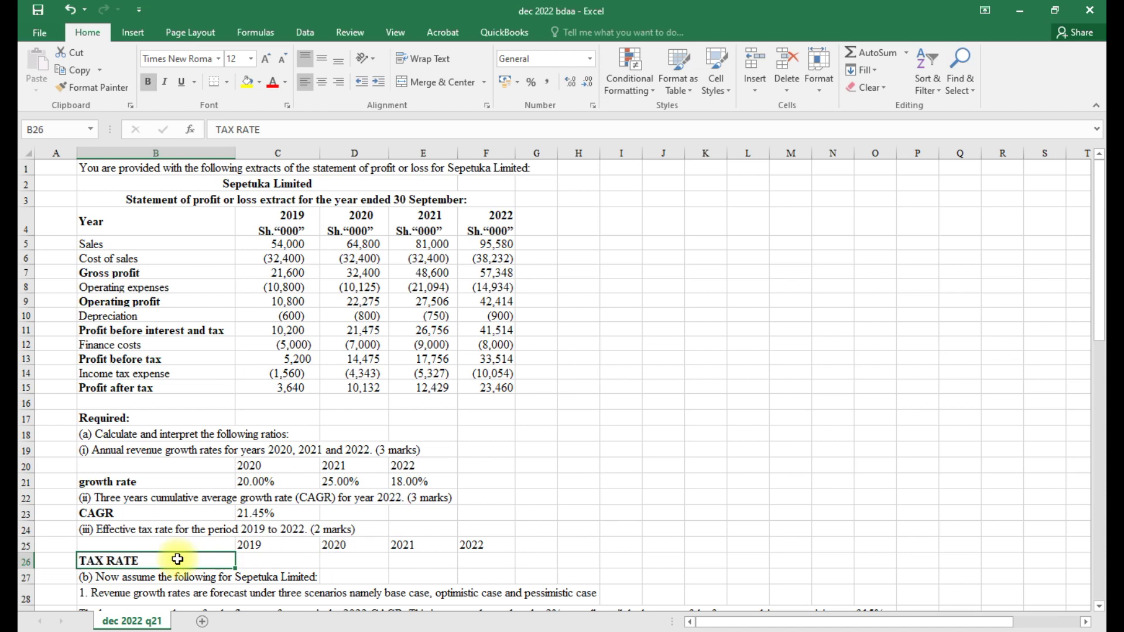
Enter the 2019 effective tax rate formula =C14/C13 in C26, dividing income tax expense by profit before tax
click(258, 561)
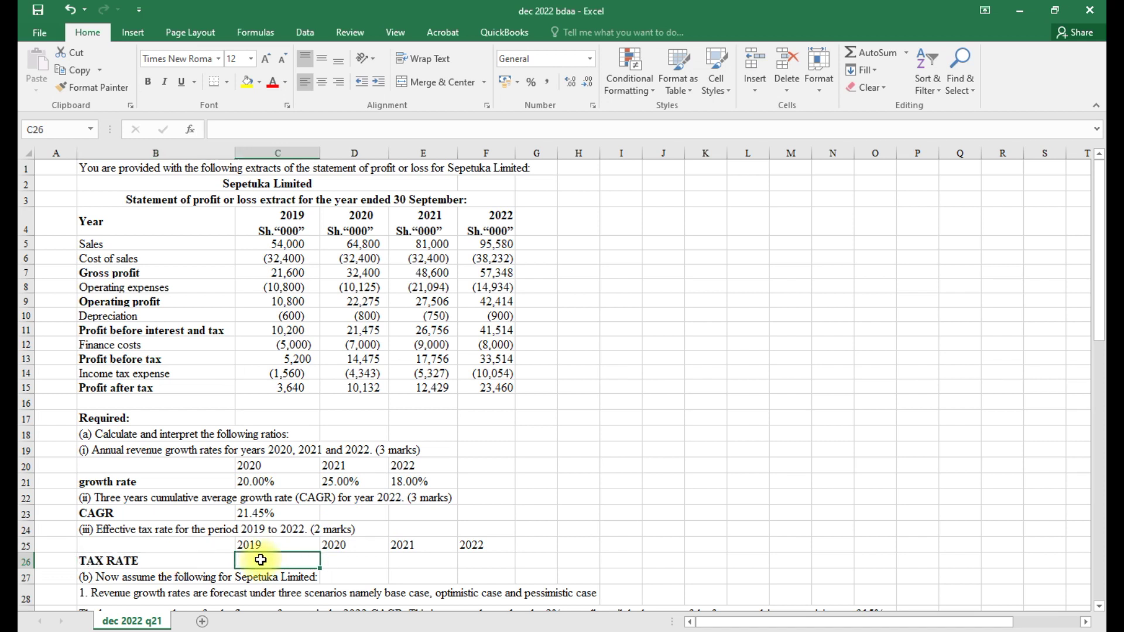
text(=)
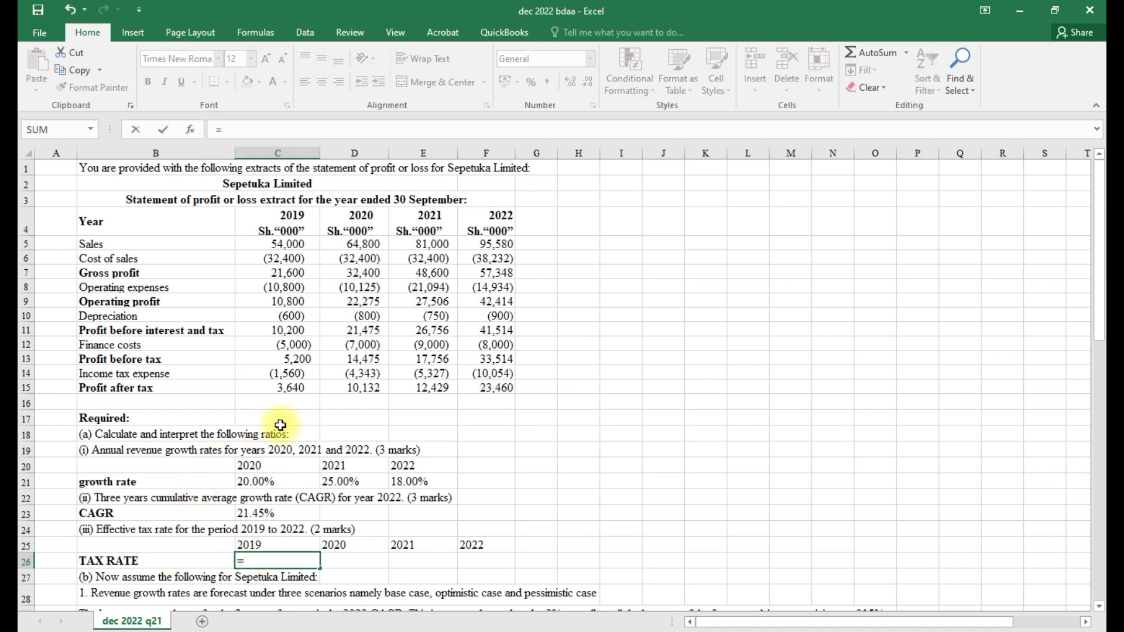
click(294, 374)
text(/)
click(288, 359)
key(Return)
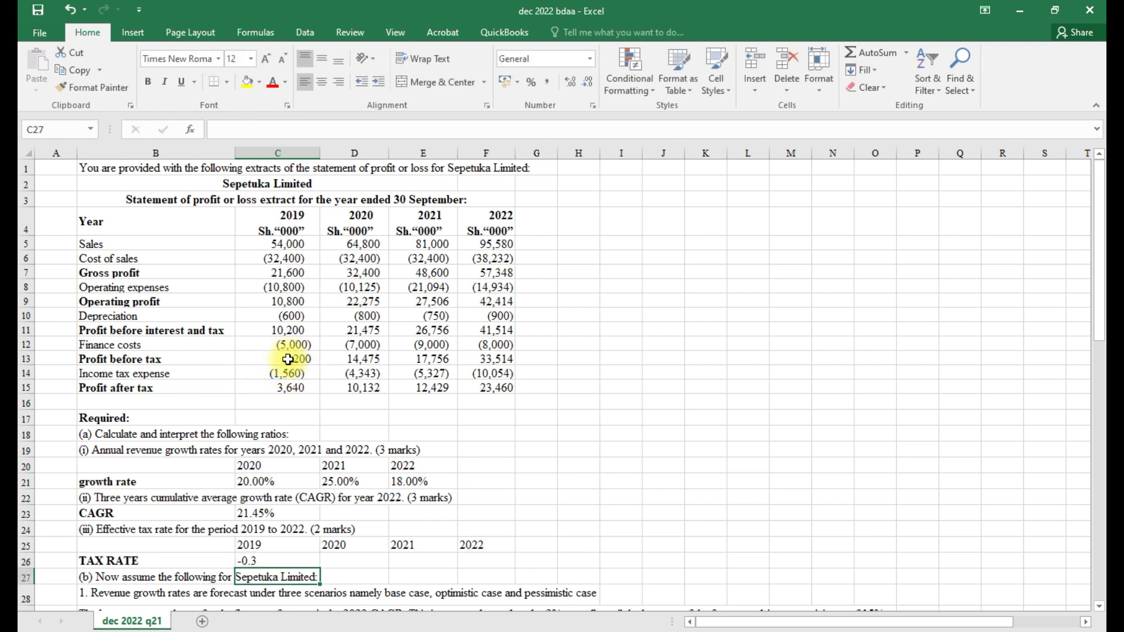
Format the tax rate in C26 as a percentage and fill it across to F26
click(261, 562)
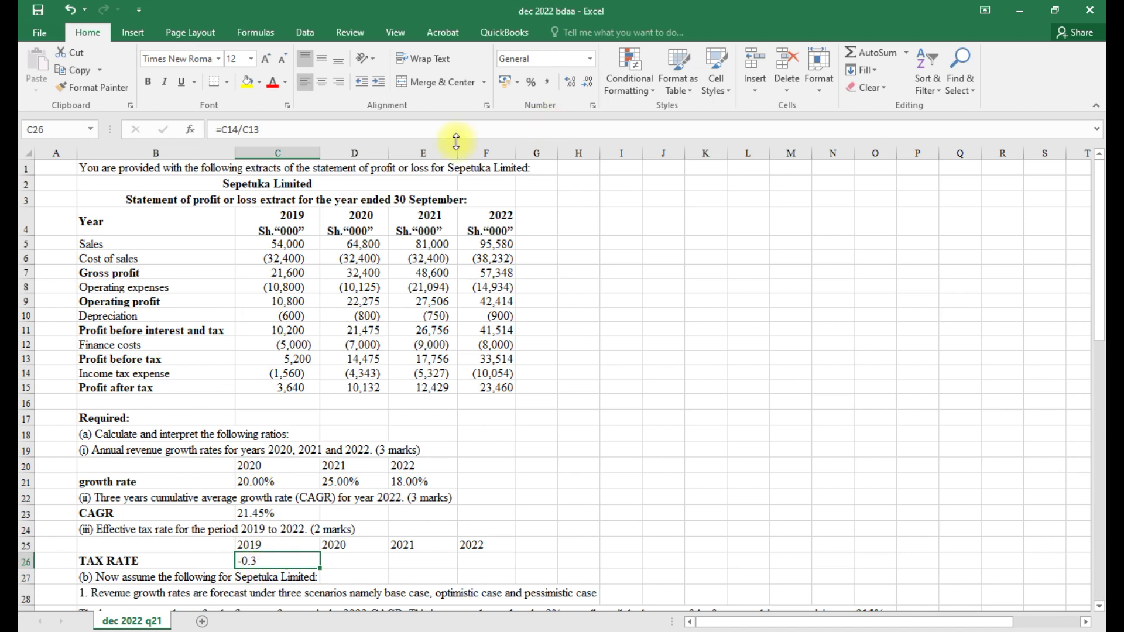
click(531, 82)
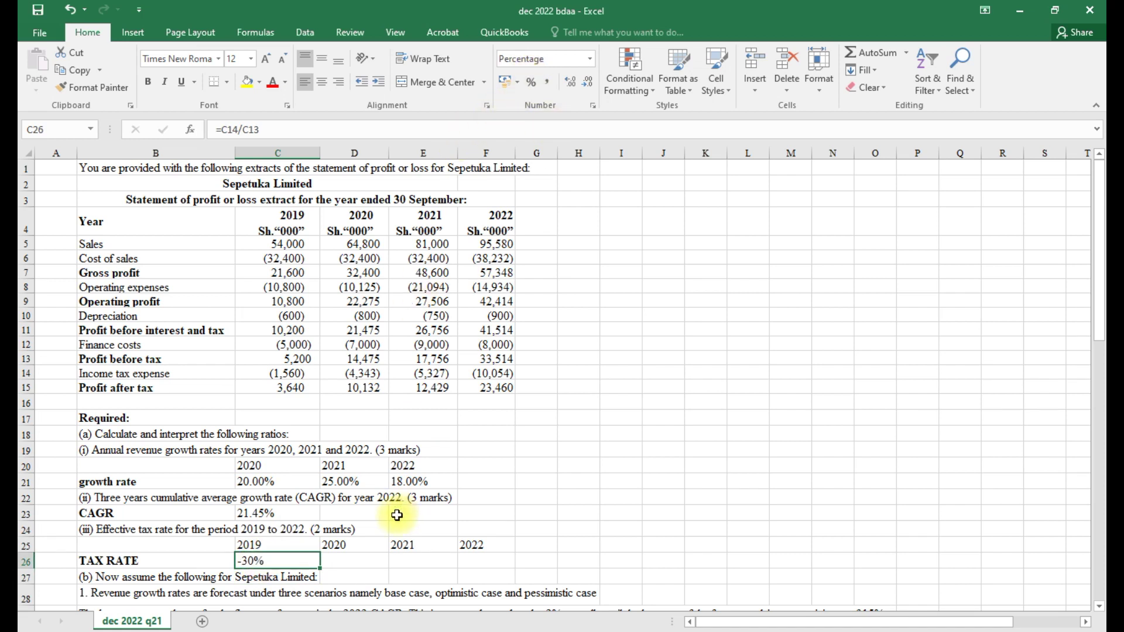
drag(320, 569, 499, 568)
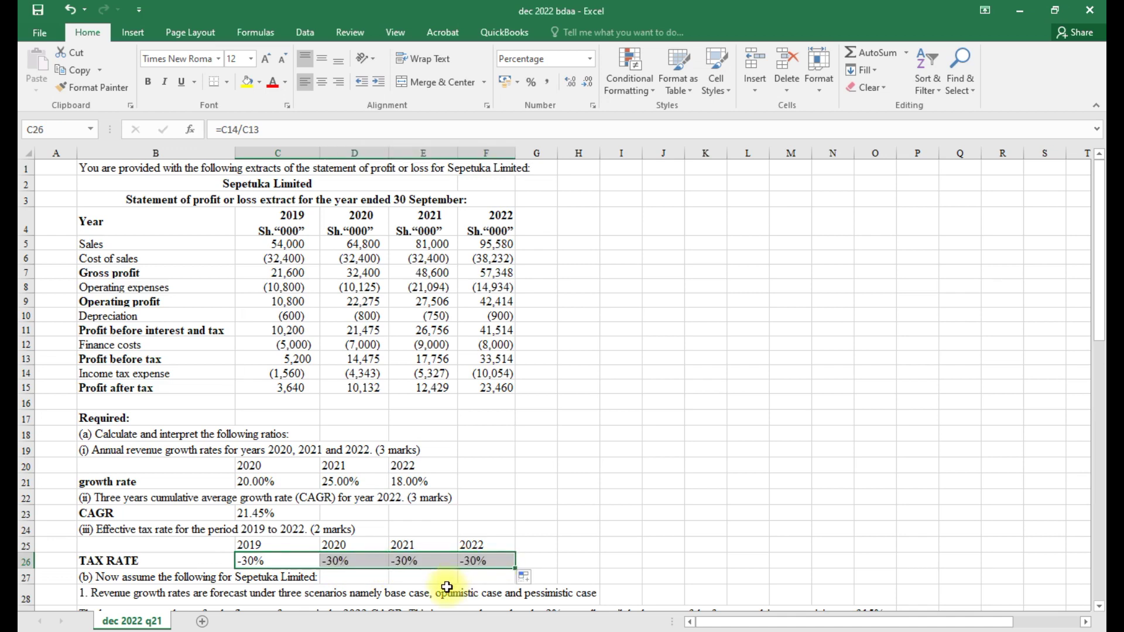
Read the part (b) forecast assumptions and the requirement in rows 27 to 40
scroll(446, 588, down, 2)
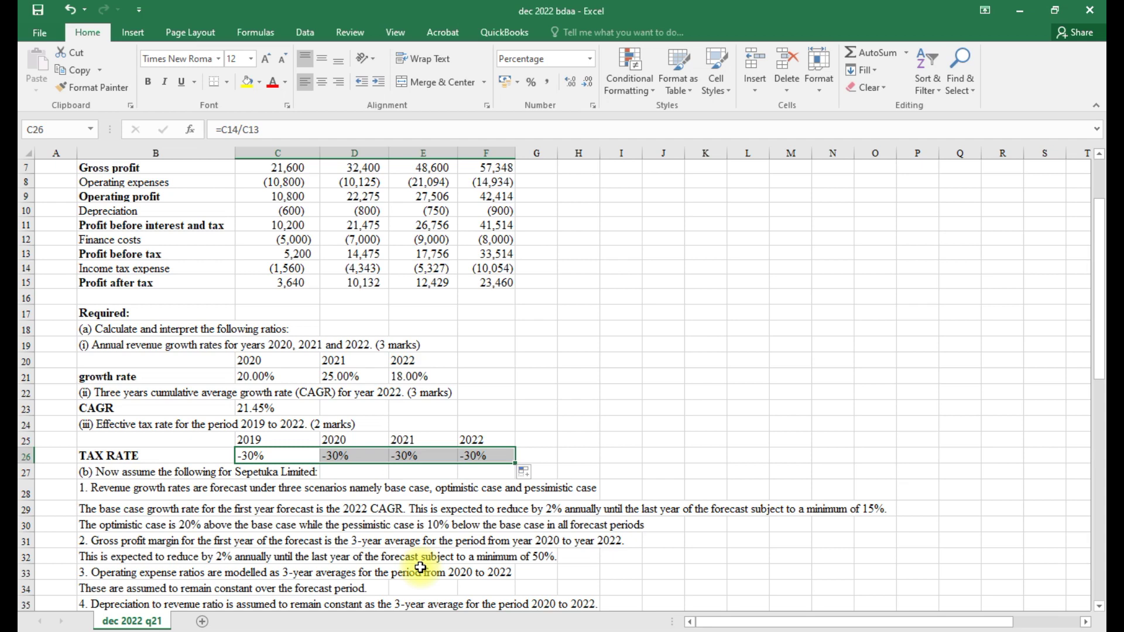
scroll(477, 577, down, 1)
scroll(479, 578, down, 1)
scroll(480, 577, down, 2)
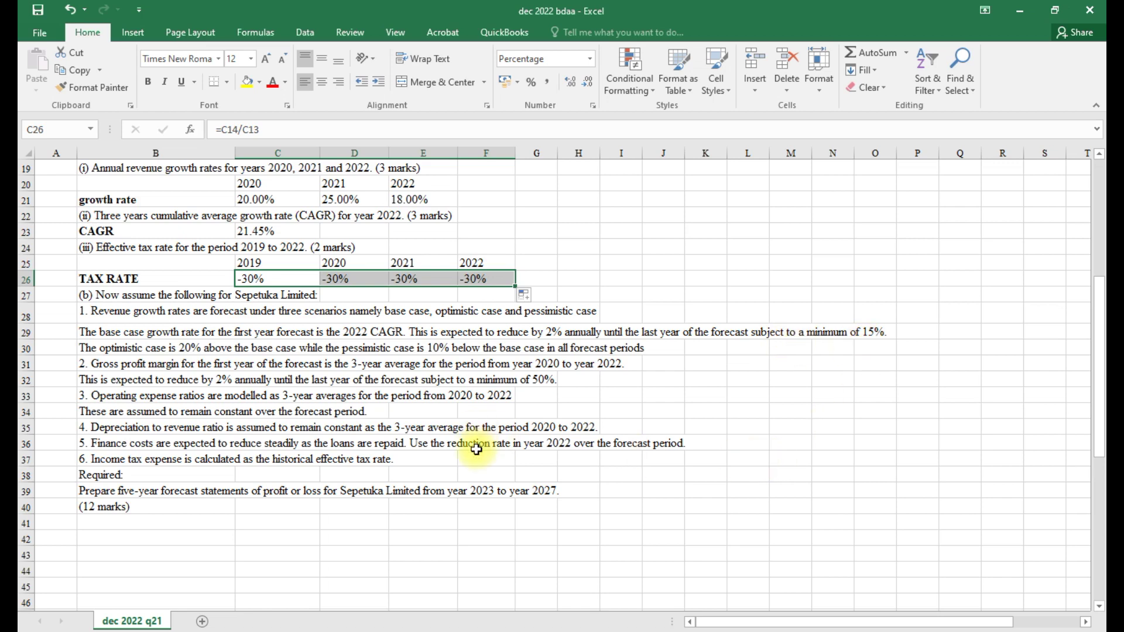
scroll(476, 449, up, 6)
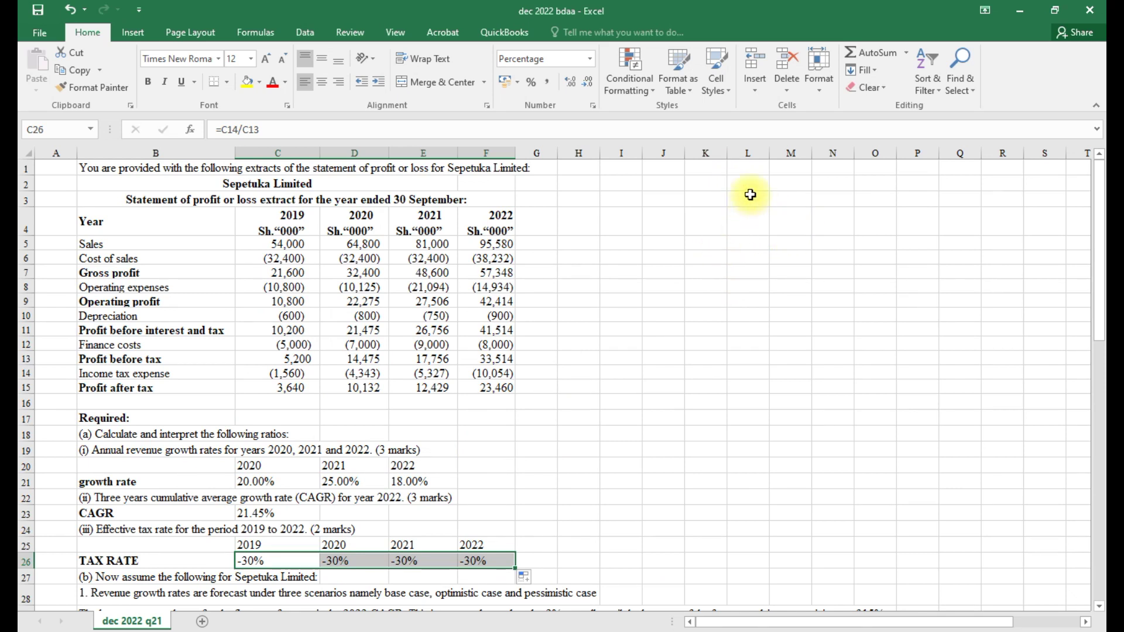
Enter the scenario heading "BASE CASE" in L5 beside the profit or loss statement
click(754, 245)
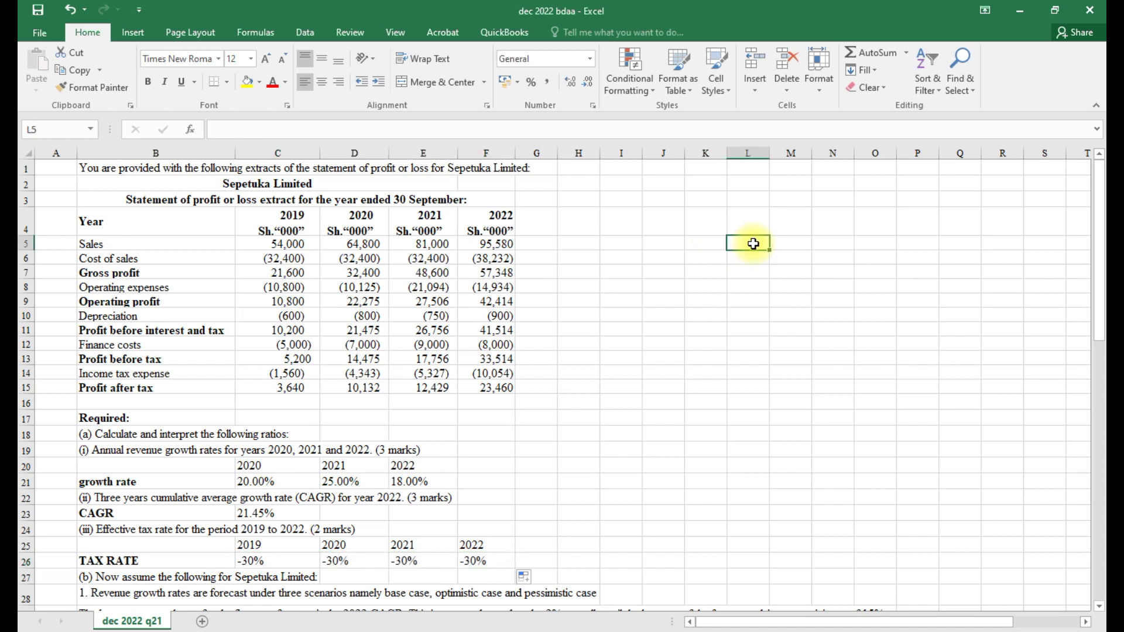
text(BASE CASE)
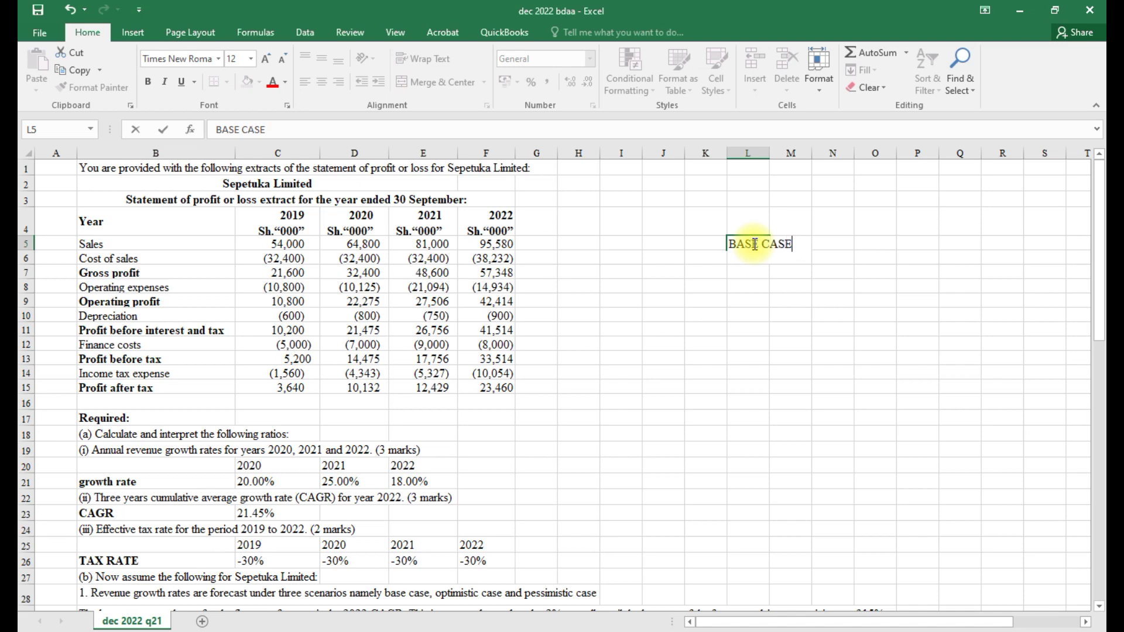
click(776, 285)
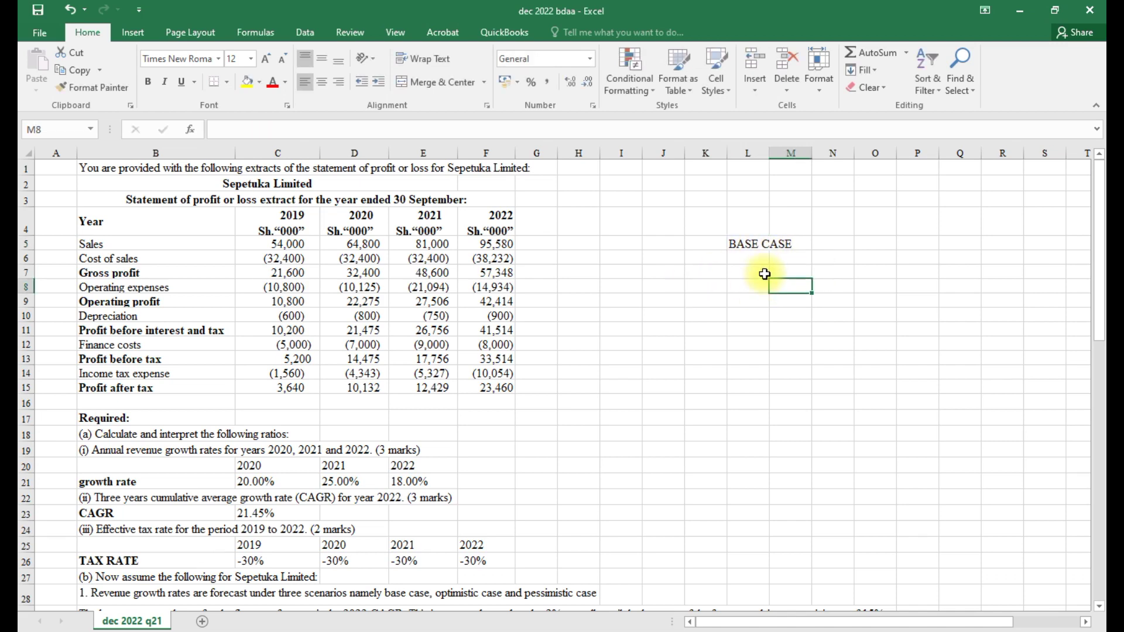
Make the five-year forecast requirement in B39 bold
scroll(732, 367, down, 3)
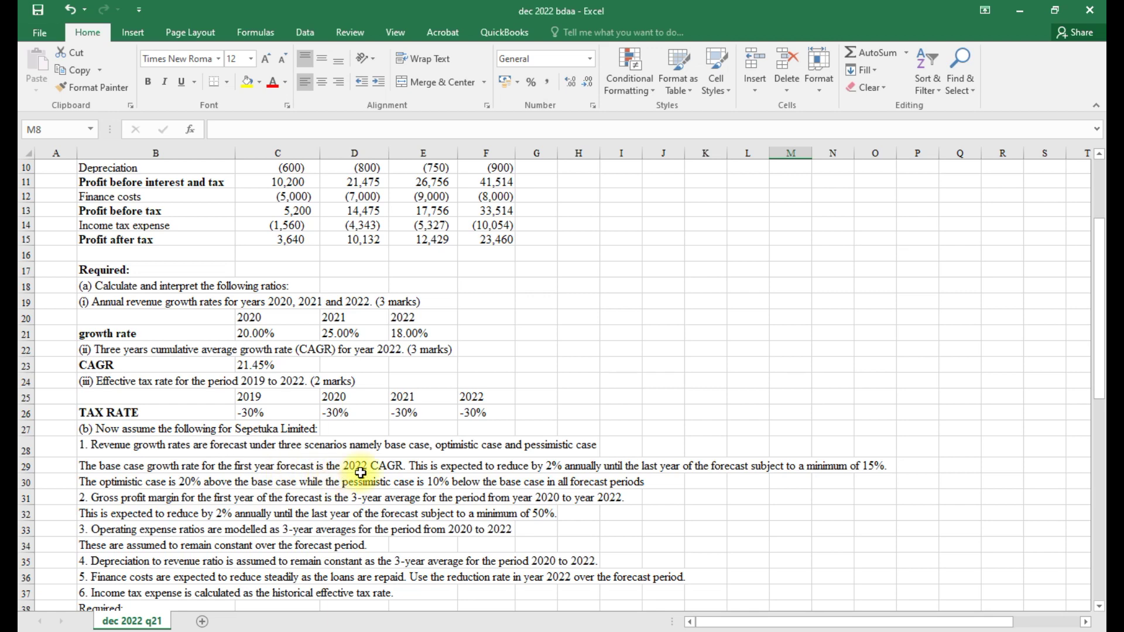
scroll(362, 473, down, 2)
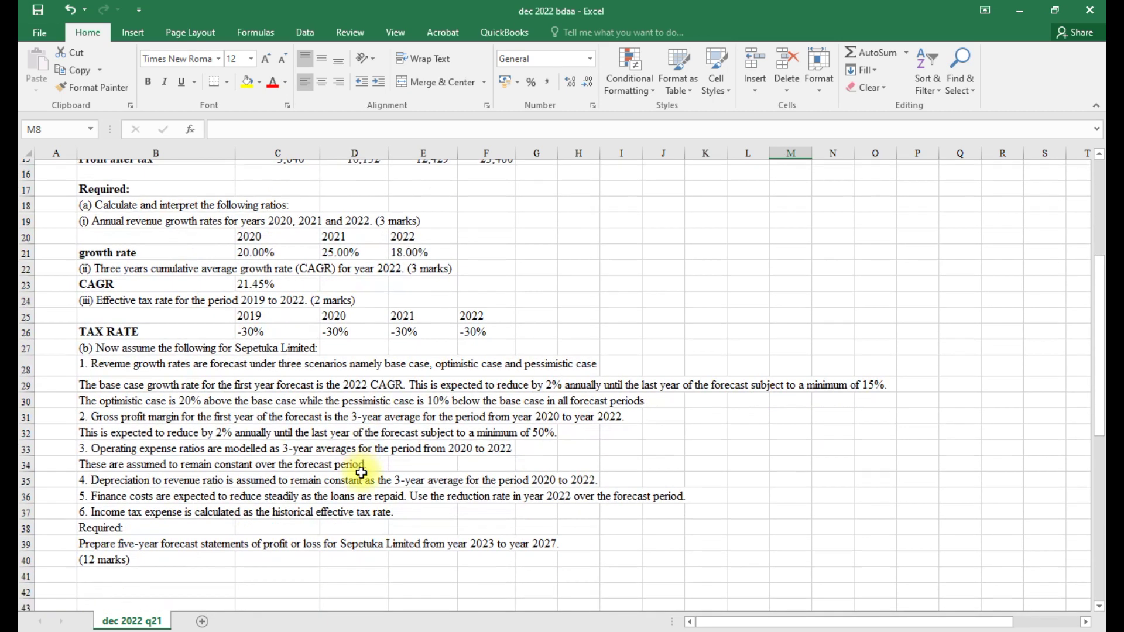
click(97, 544)
key(ctrl+b)
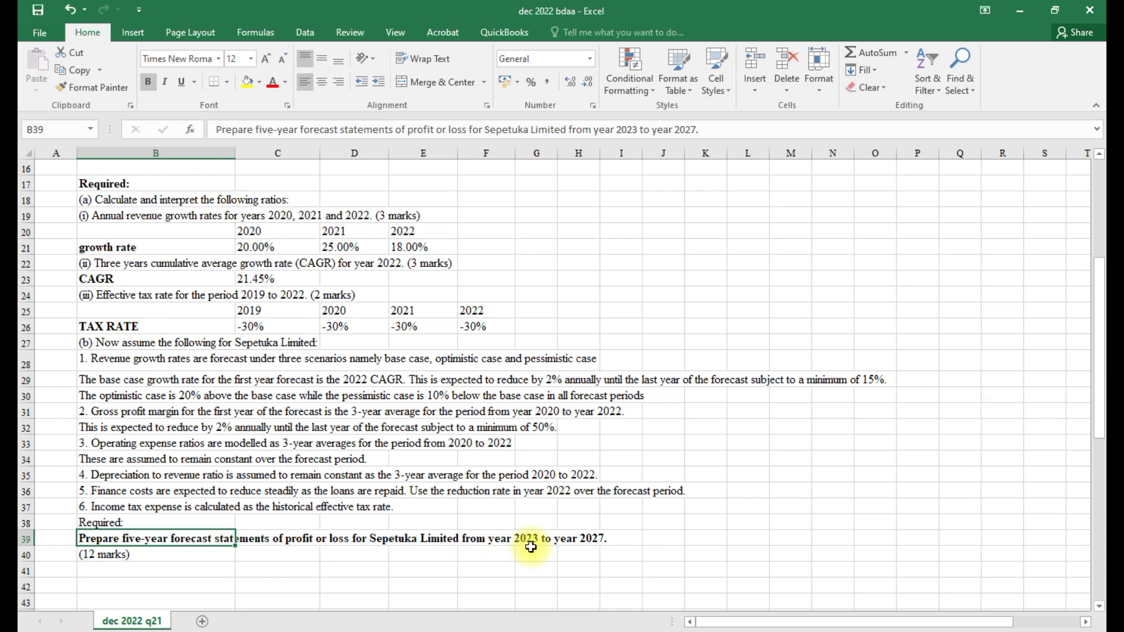
Enter the forecast year headings 2023, 2024, 2025, 2026 and 2027 across K6 to O6 below the BASE CASE heading
scroll(533, 553, up, 5)
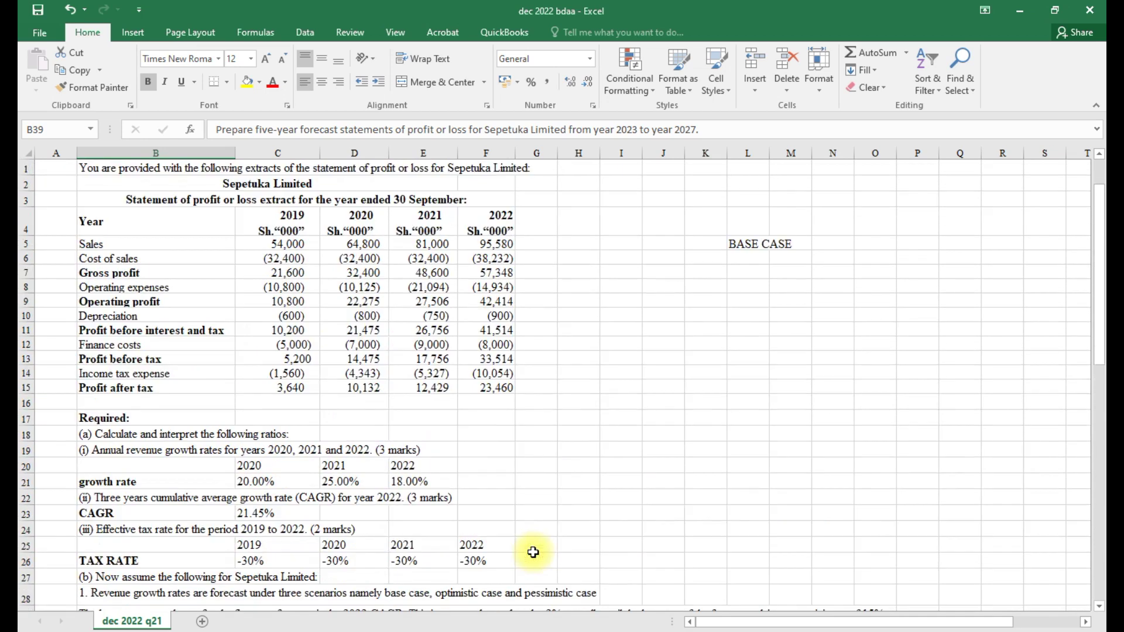
click(715, 259)
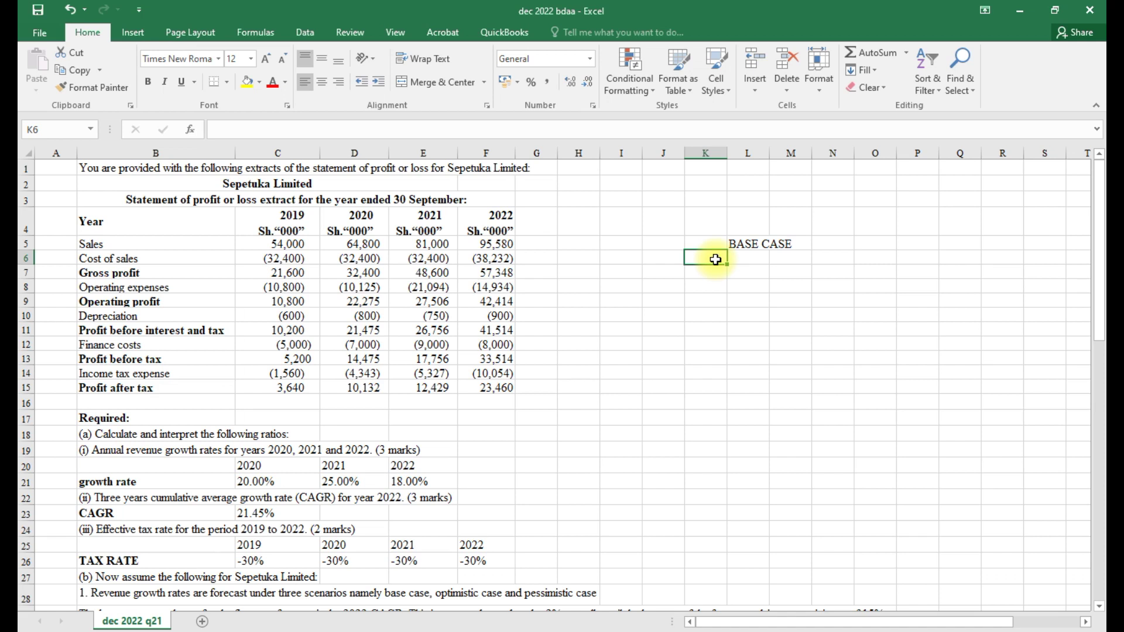
text(2023)
click(739, 258)
text(20)
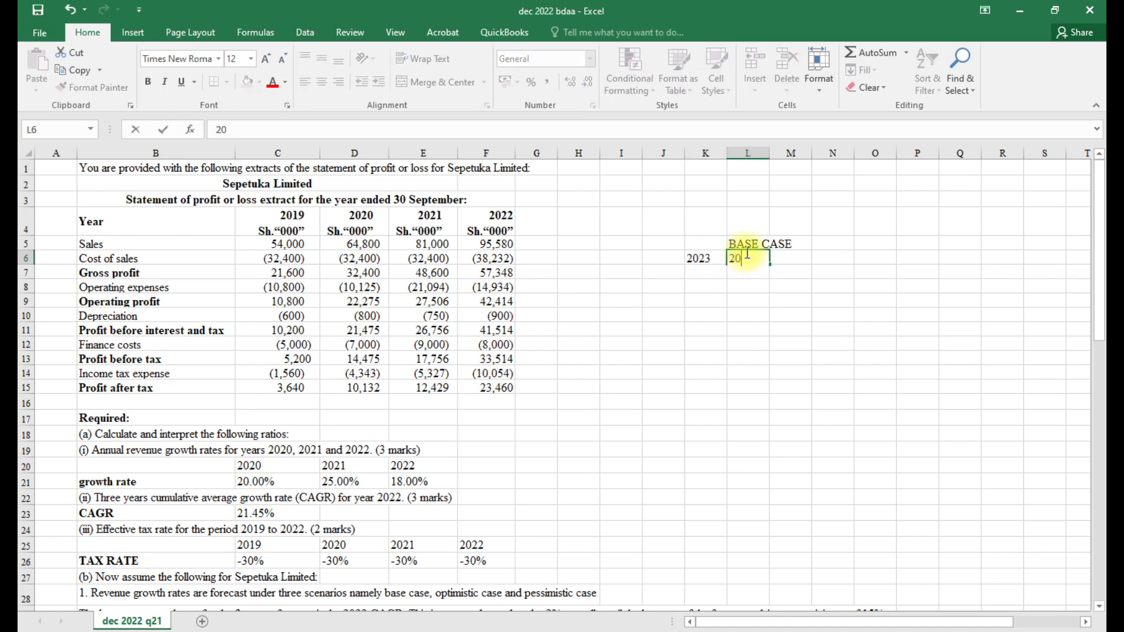
text(24)
click(776, 257)
text(2025)
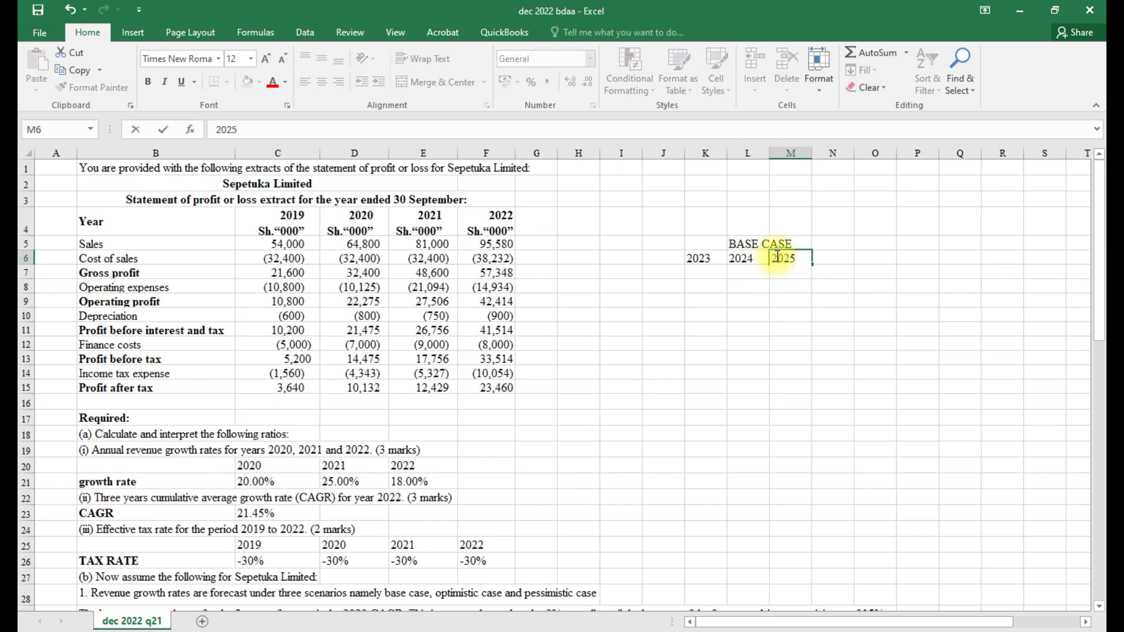
click(826, 257)
text(2026)
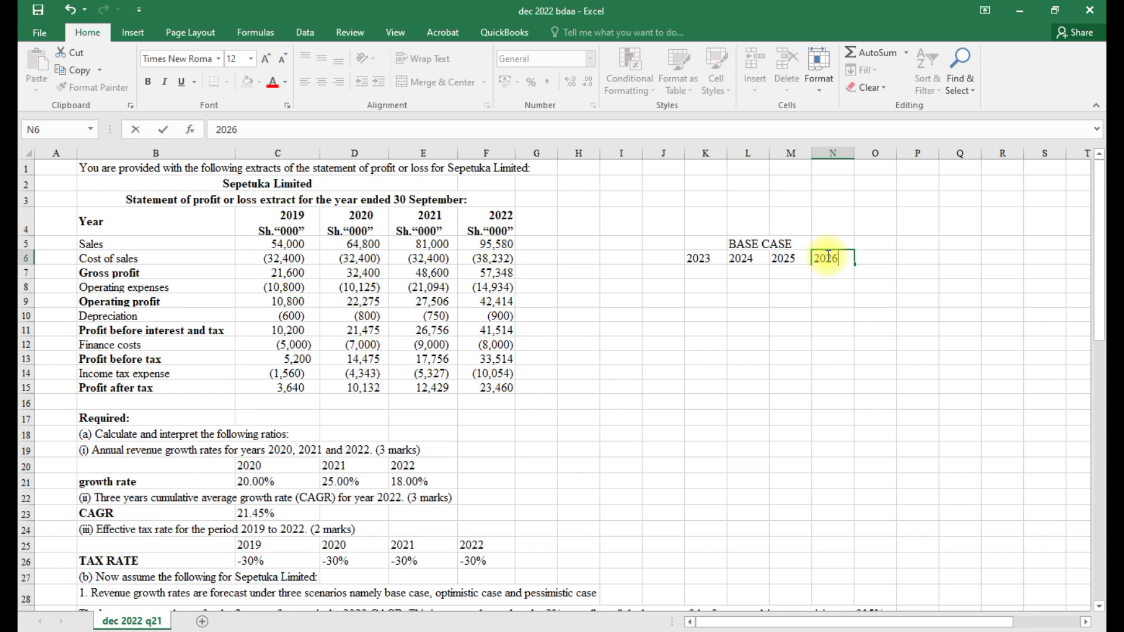
click(878, 258)
text(2027)
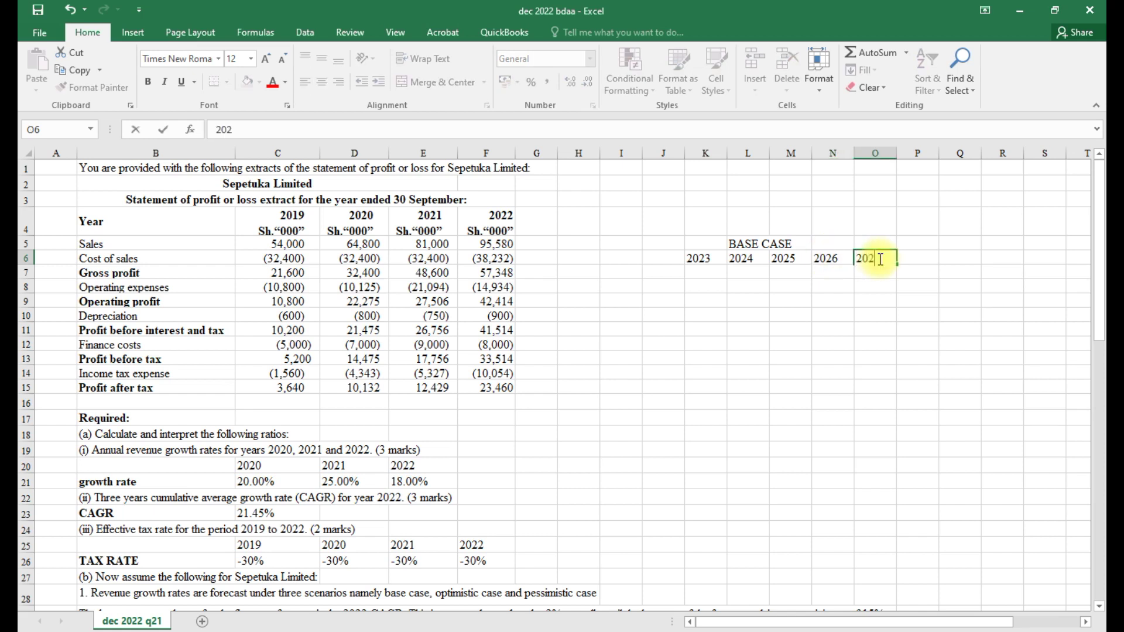
Label the base case revenue row in J7 by linking it to the Sales label in B5
click(660, 273)
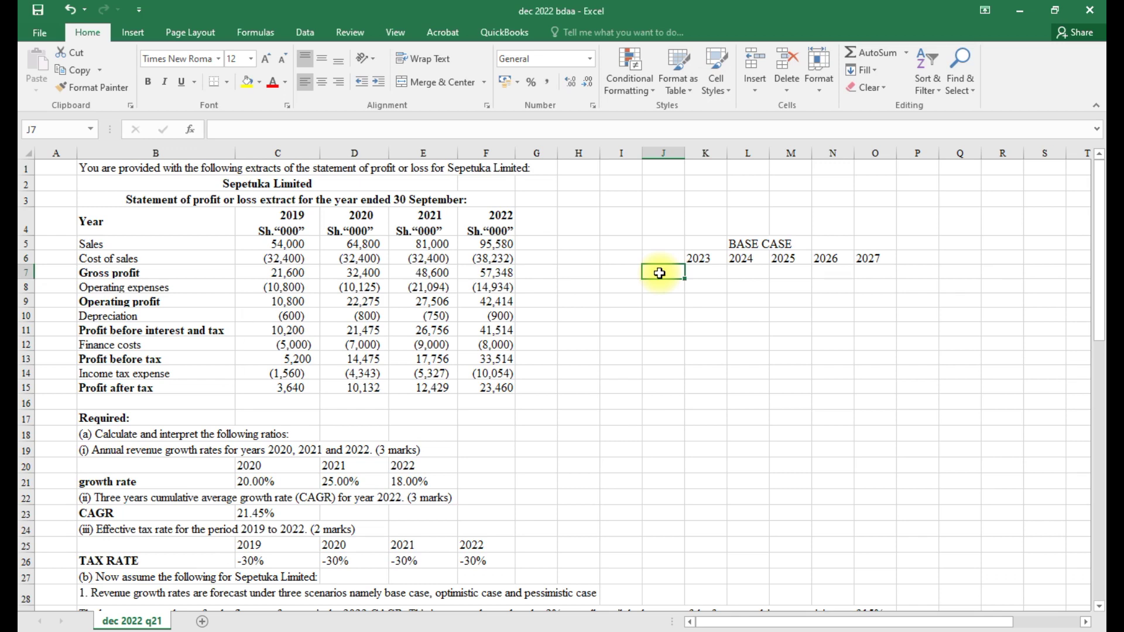
scroll(592, 366, down, 4)
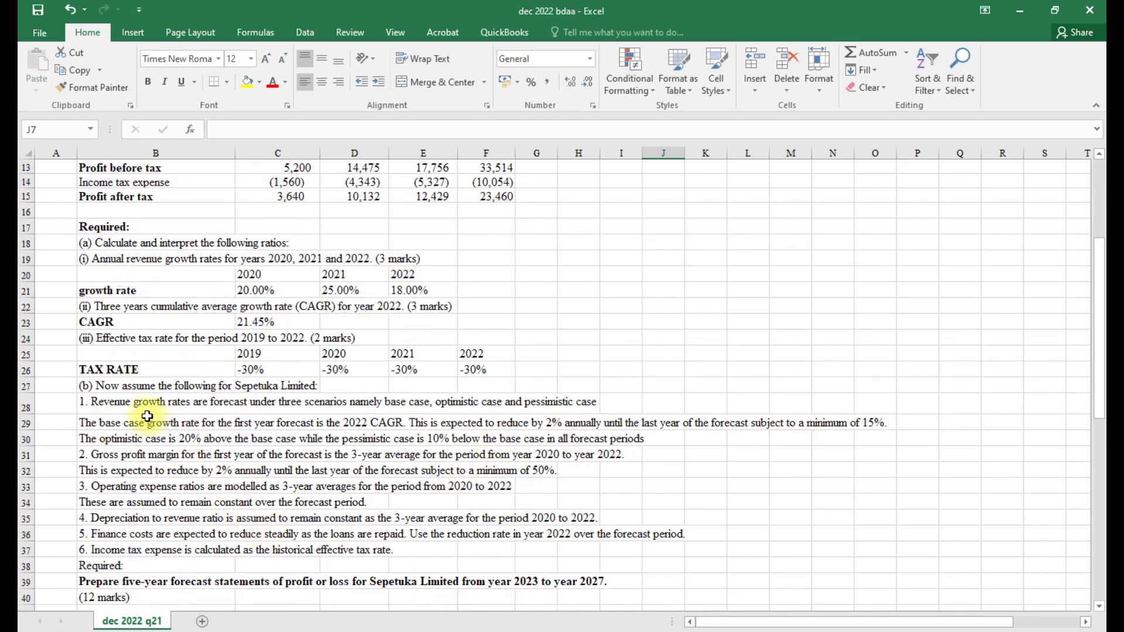
scroll(292, 443, up, 4)
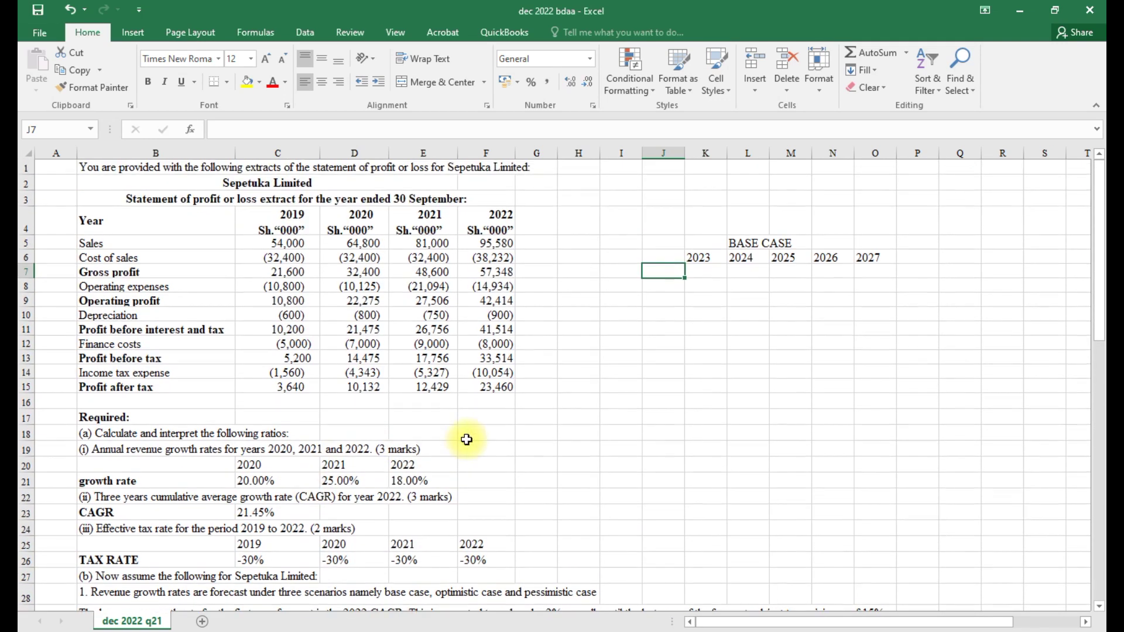
text(=)
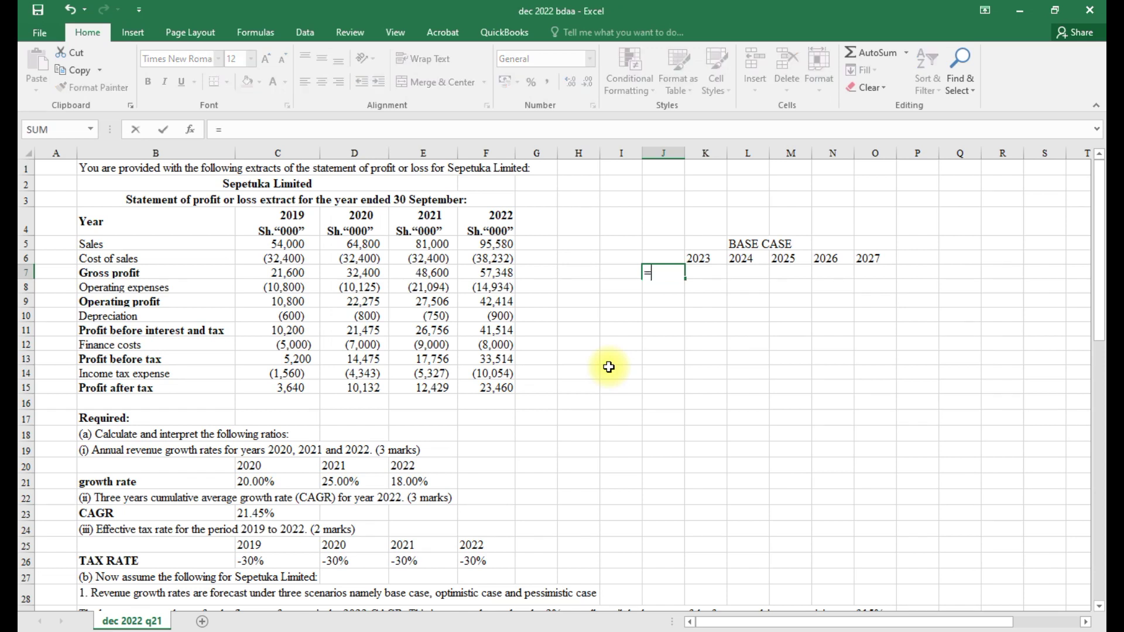
click(89, 244)
key(Return)
Set the 2023 base case sales growth rate in K7 to the 2022 CAGR with =C23
click(702, 268)
text(=)
scroll(697, 266, down, 2)
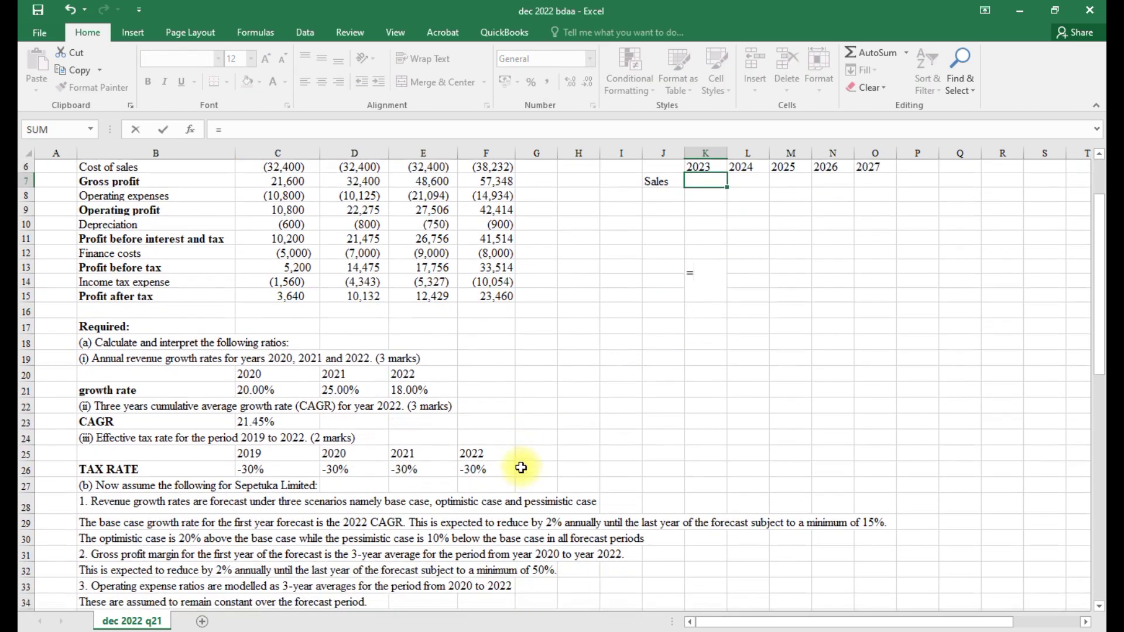
scroll(522, 468, down, 1)
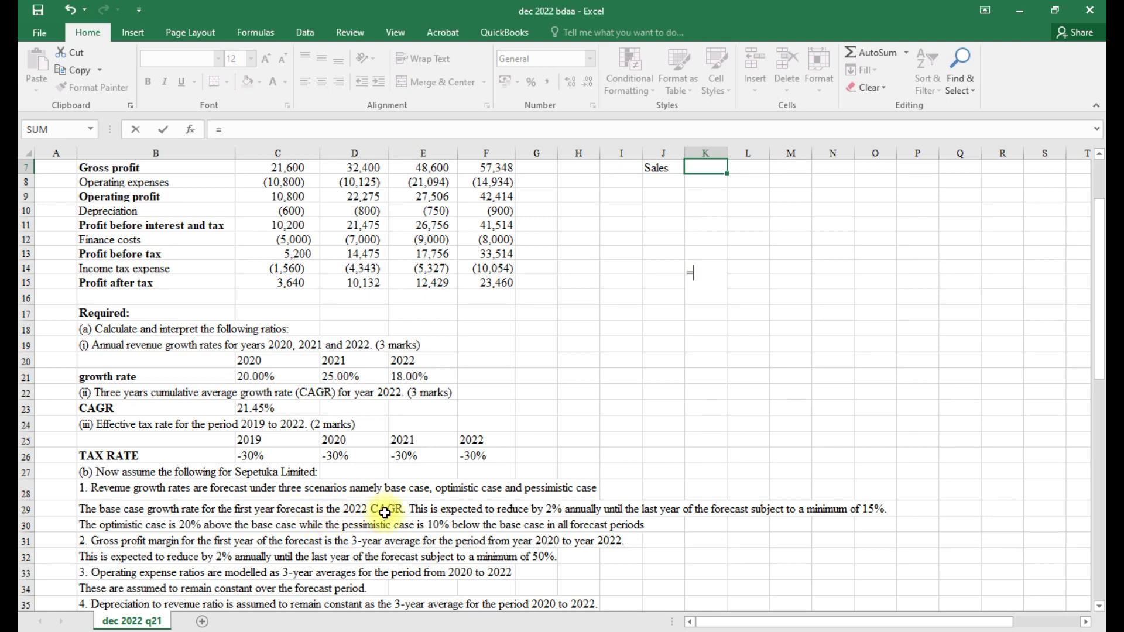
scroll(417, 515, up, 2)
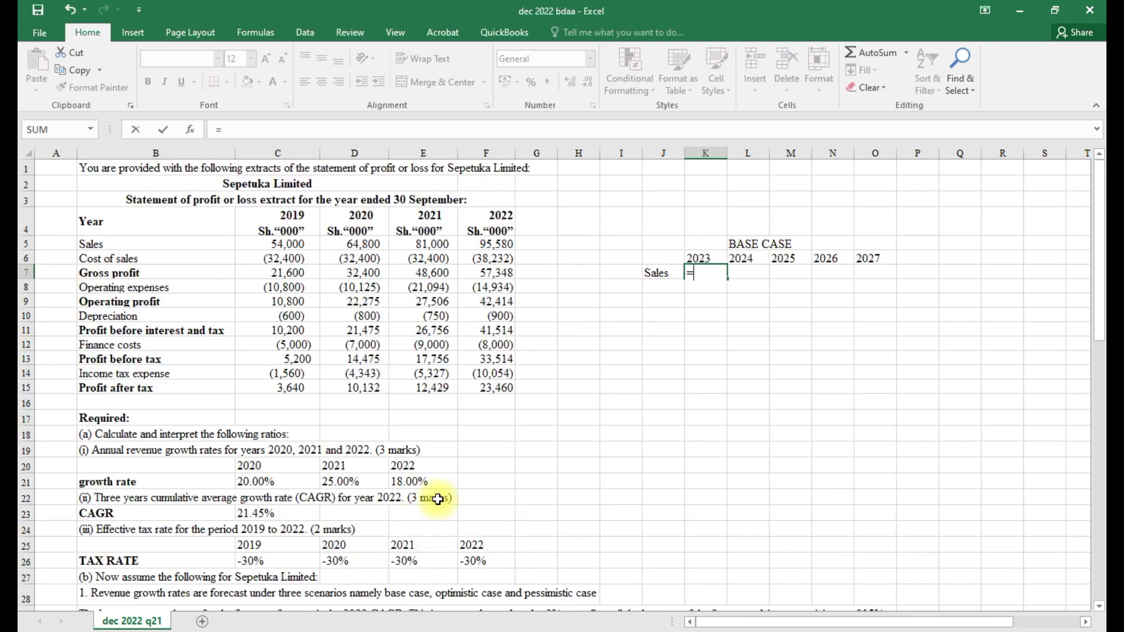
click(256, 513)
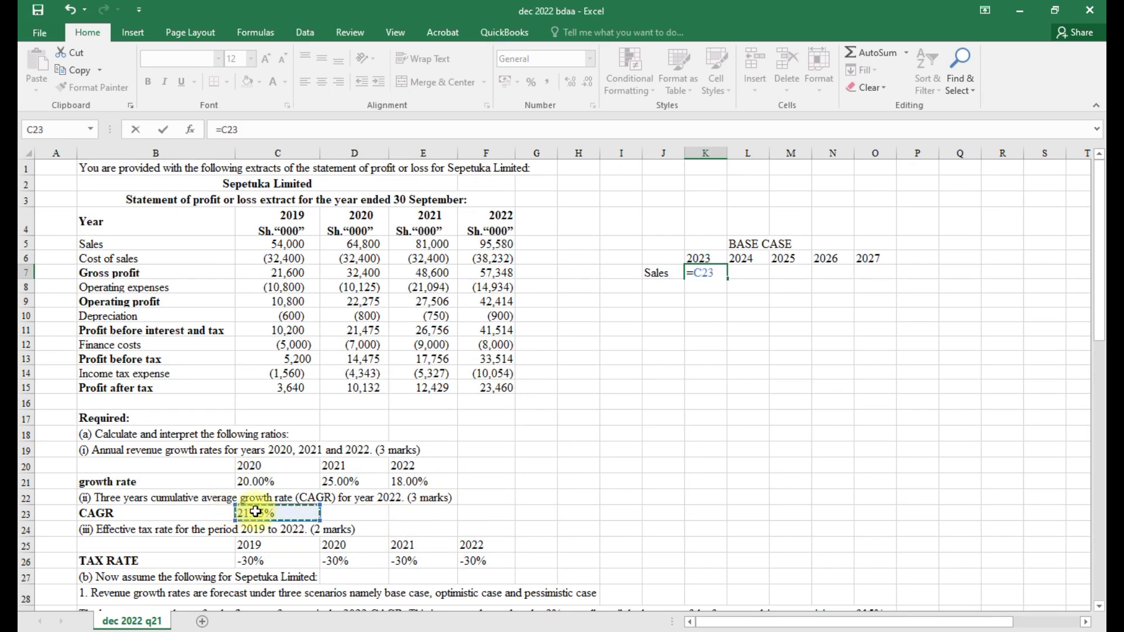
key(Return)
Calculate the 2024 base case growth rate in L7 with the formula =K7-2%
scroll(508, 557, down, 1)
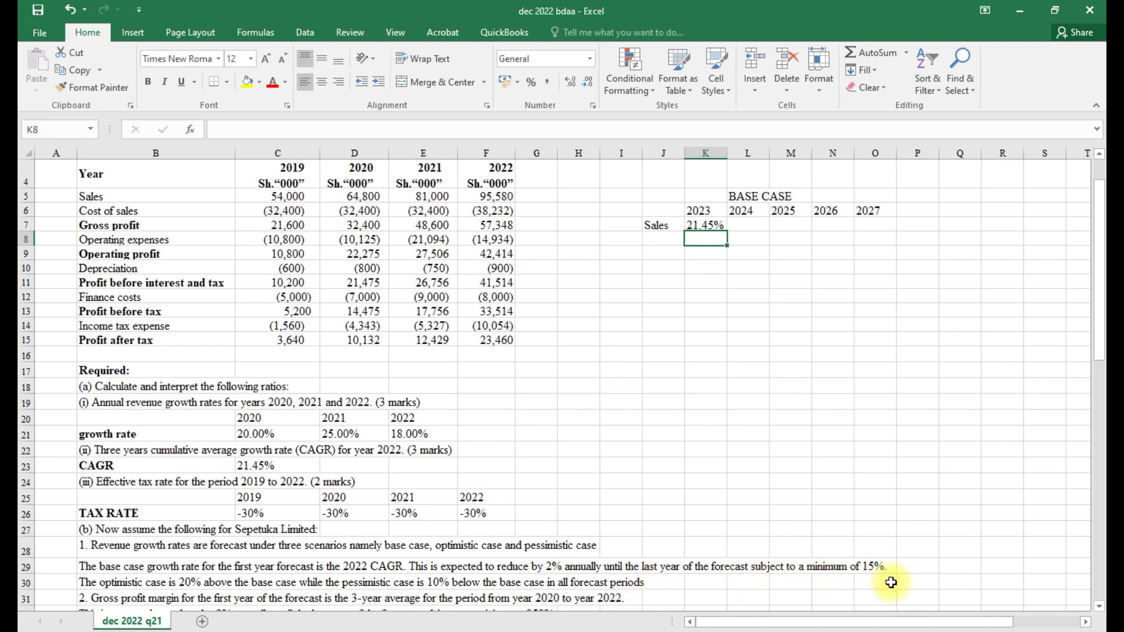
scroll(876, 573, up, 1)
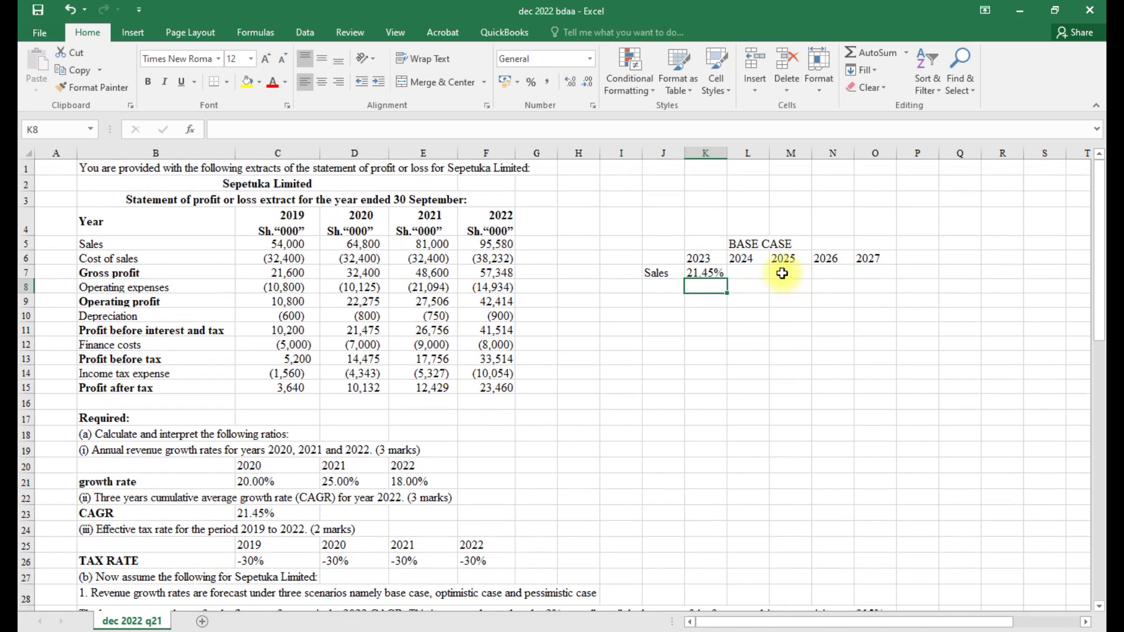
click(747, 270)
text(=)
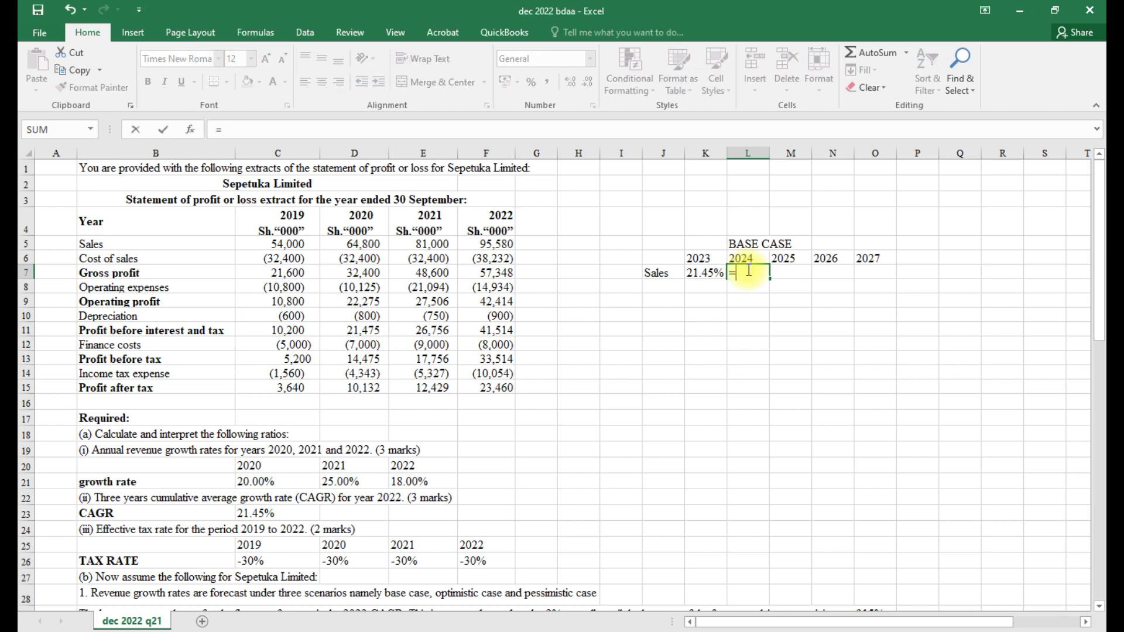
click(709, 271)
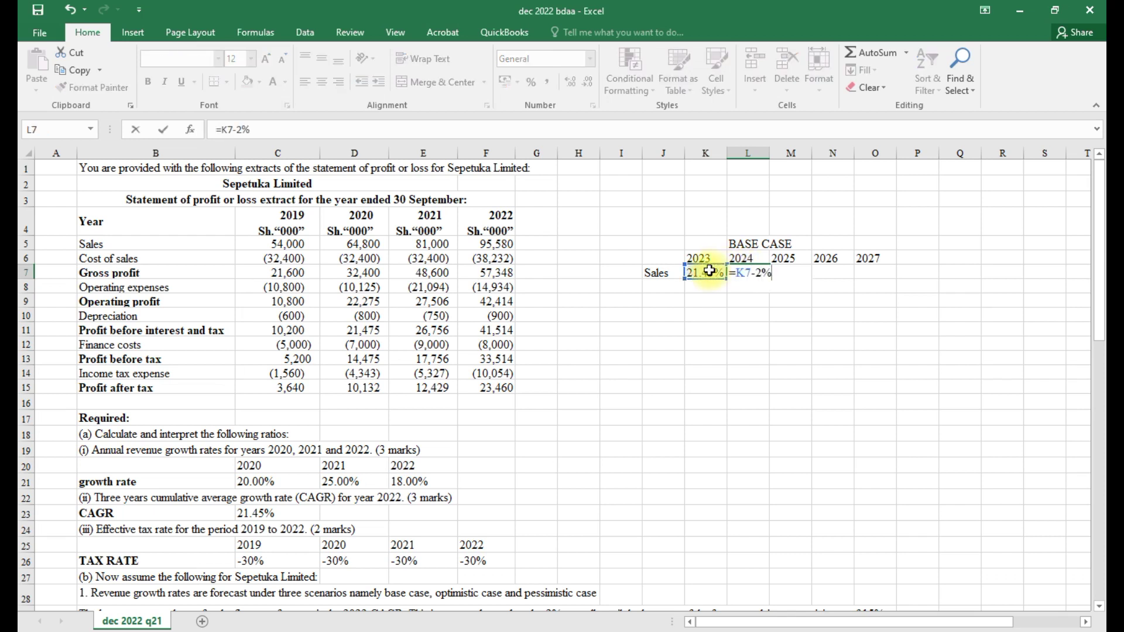
key(Return)
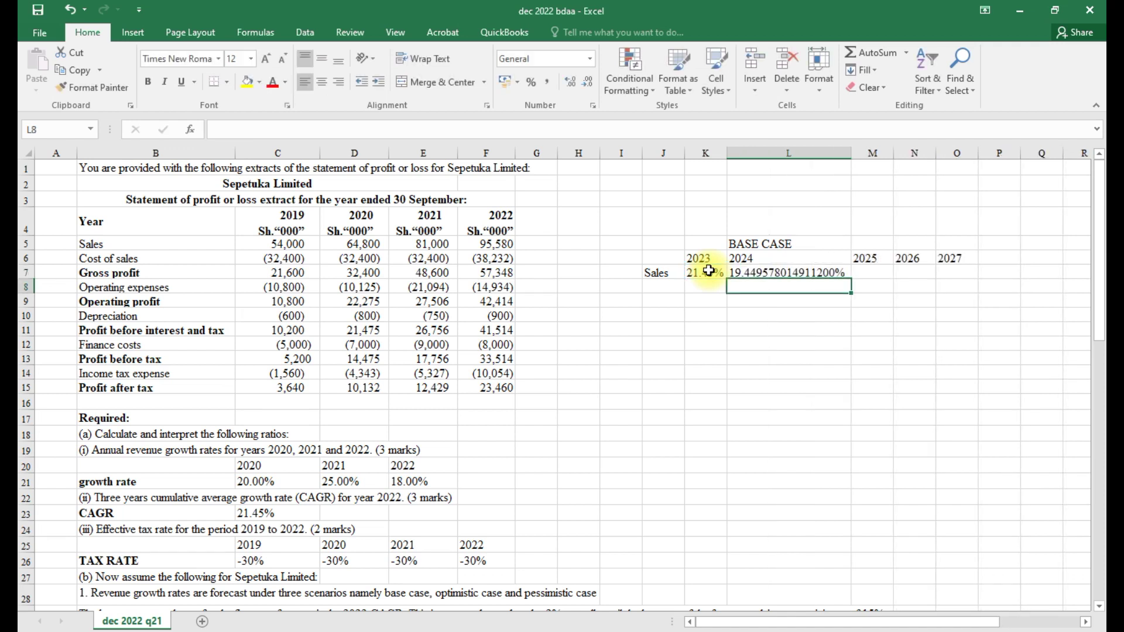
Show L7 as a two-decimal percentage in a narrower column L, and fill its formula across to O7
click(759, 273)
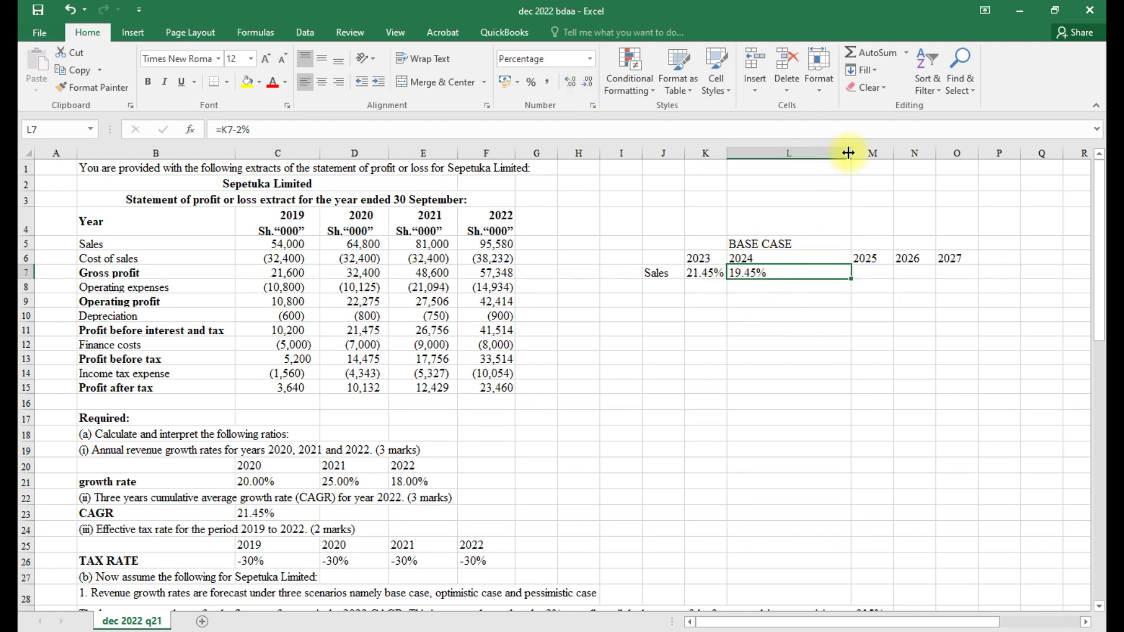
drag(851, 158, 789, 155)
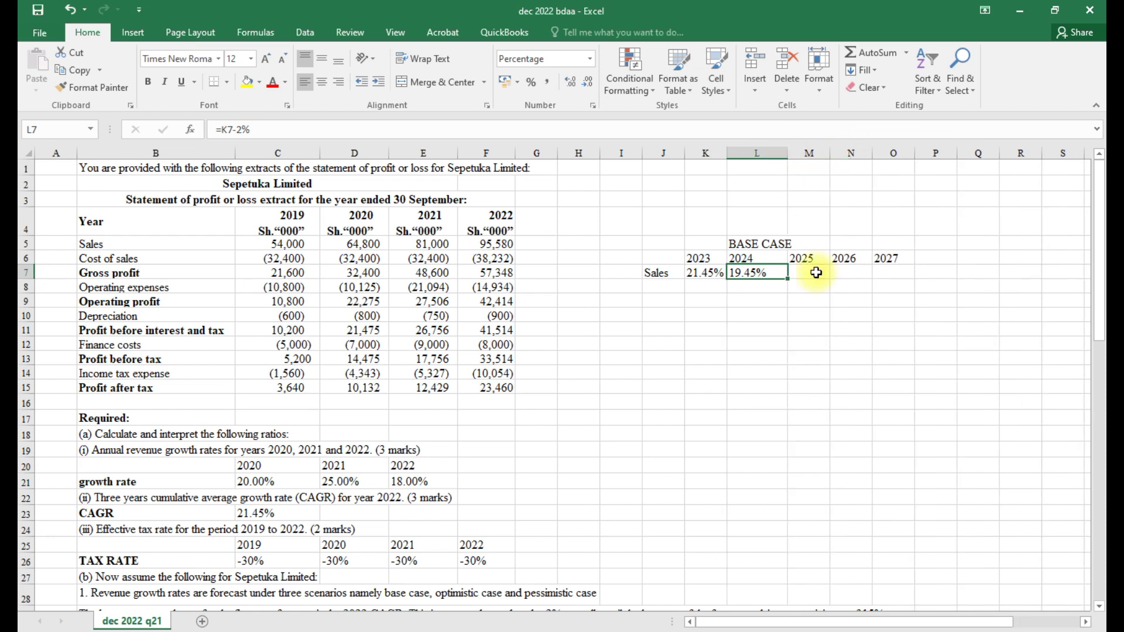
drag(788, 278, 902, 276)
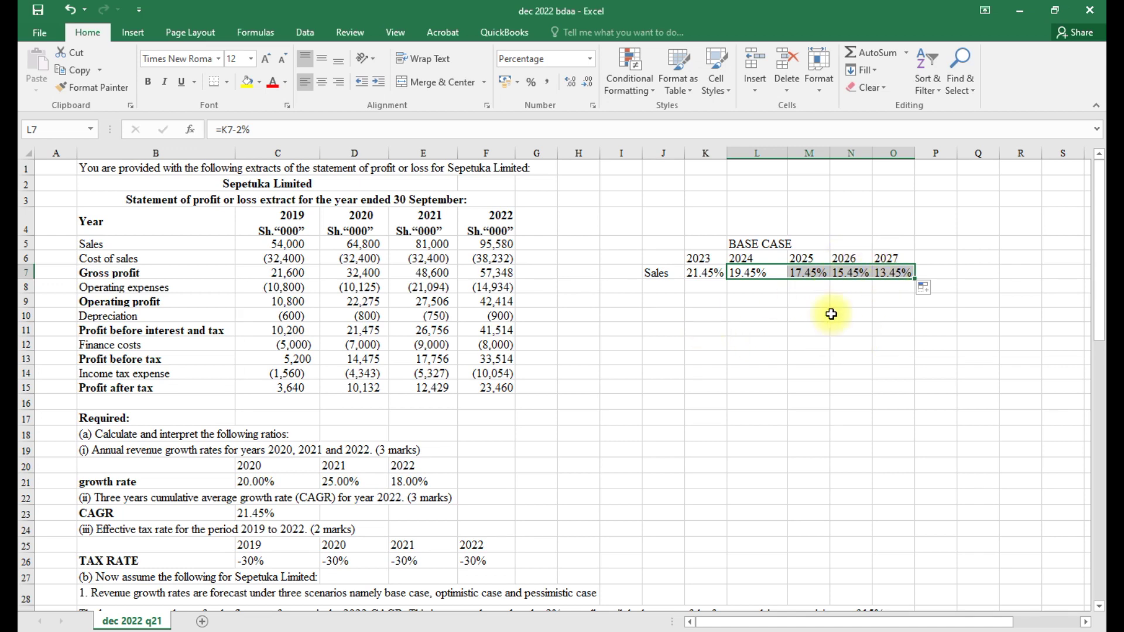
Replace the 2027 base case growth rate in O7 with the minimum rate, =15%
scroll(696, 450, down, 1)
scroll(696, 450, down, 1)
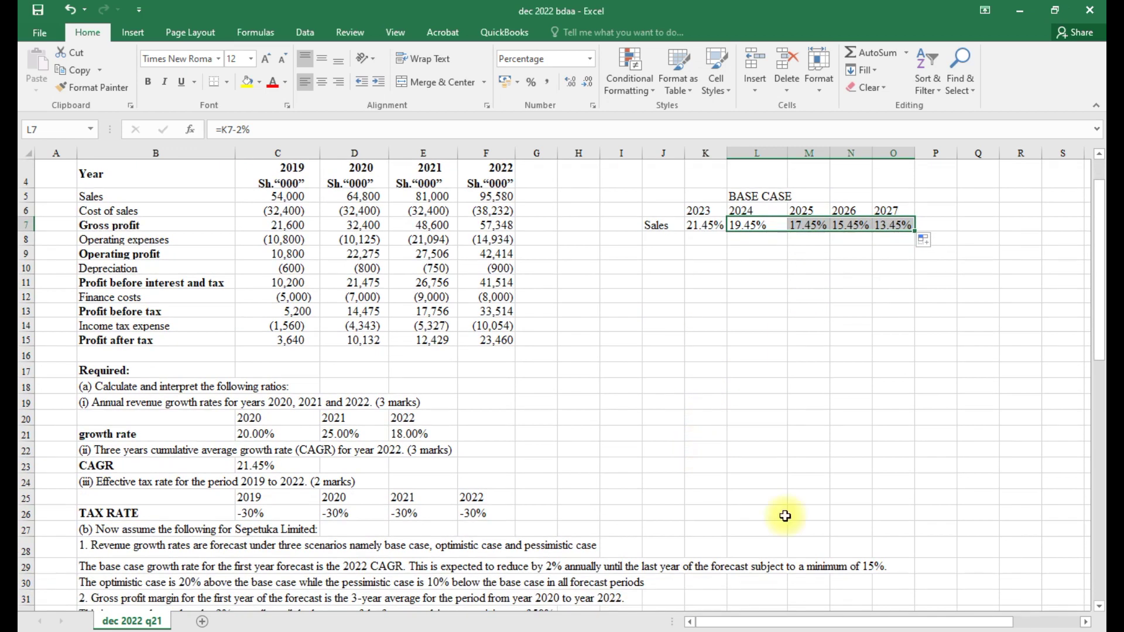
click(899, 225)
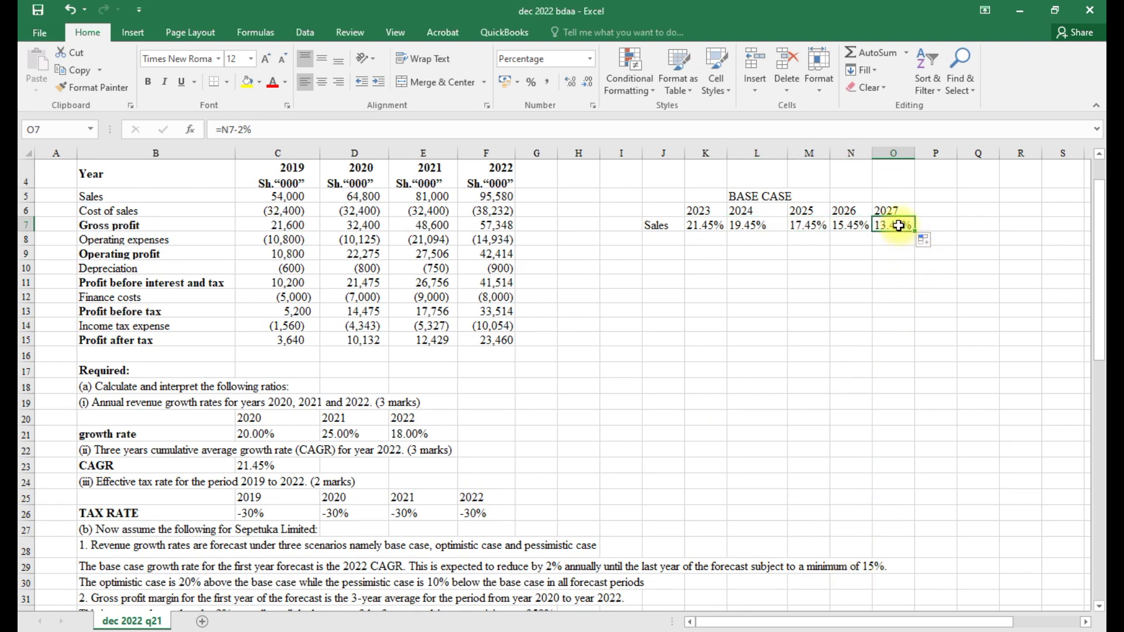
text(=15%)
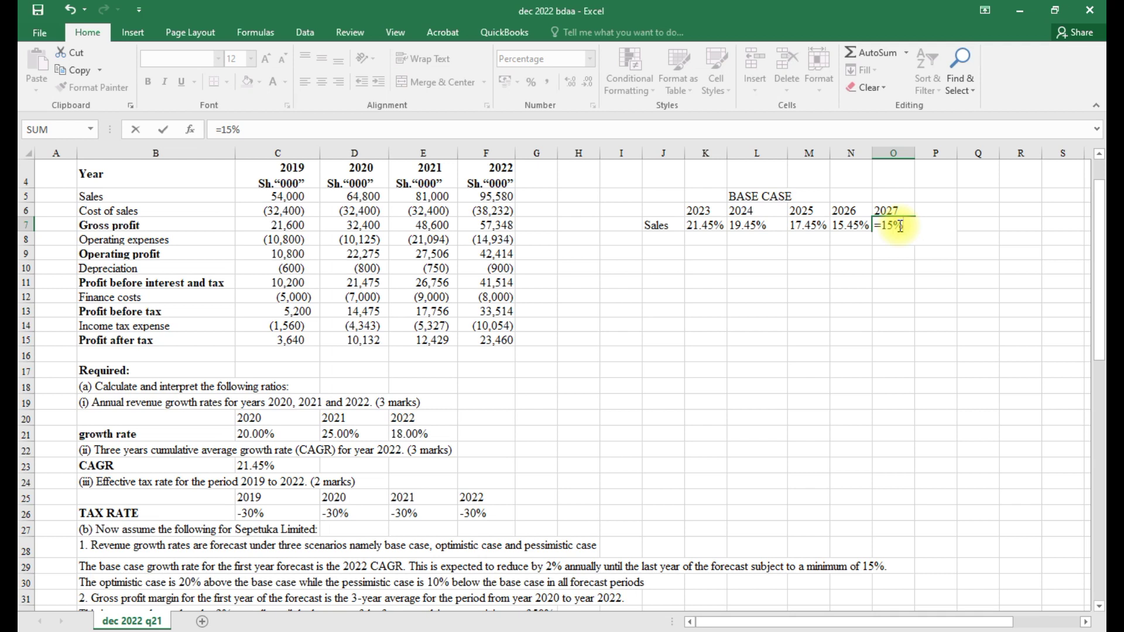
key(Return)
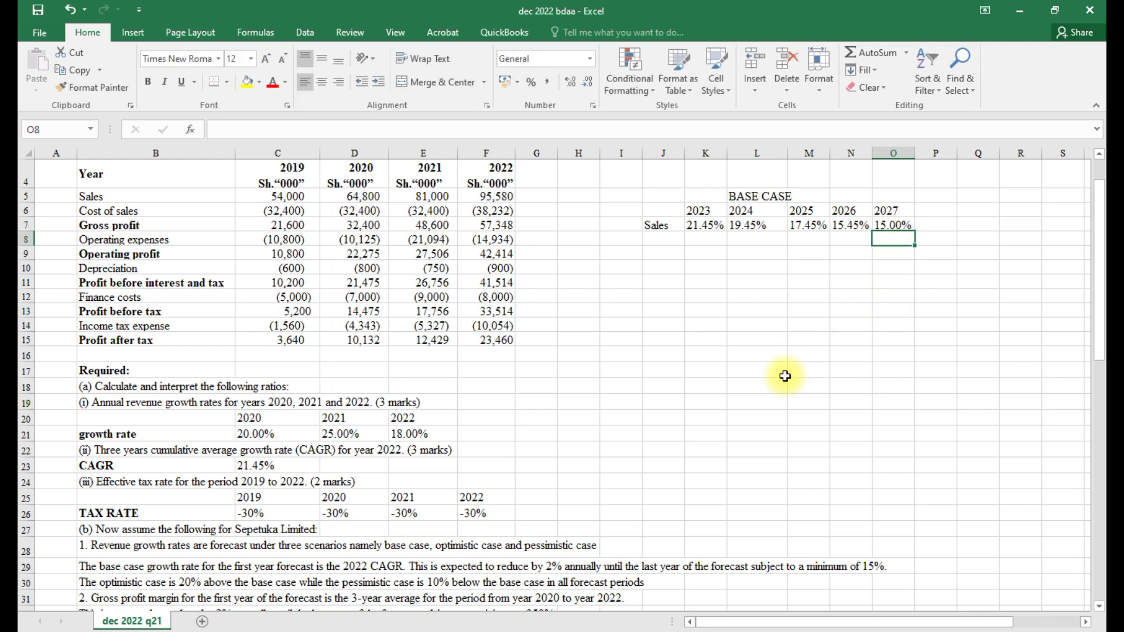
Enter the label "OPTIMISTIC" in P2 and its growth multiplier 1.2 in R2
scroll(482, 474, down, 1)
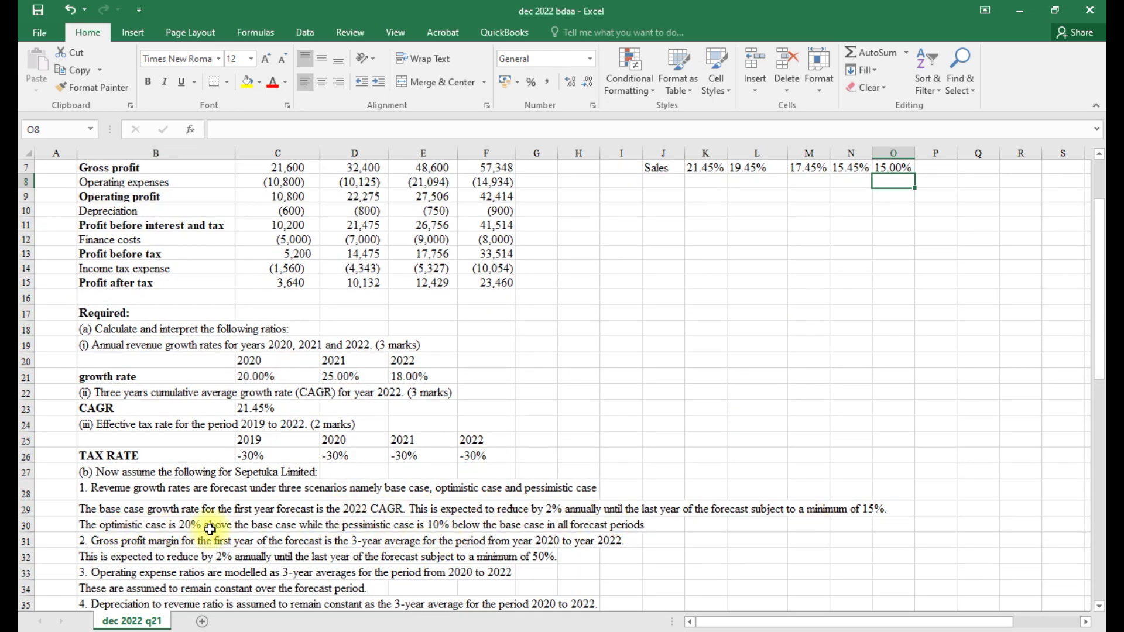
scroll(294, 531, up, 2)
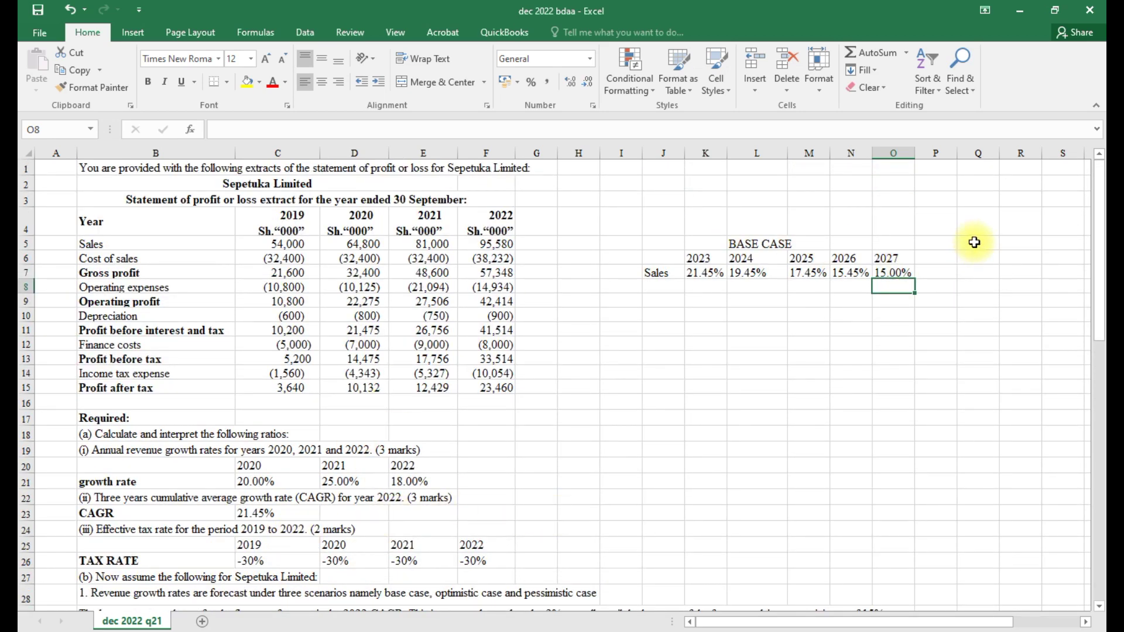
click(932, 181)
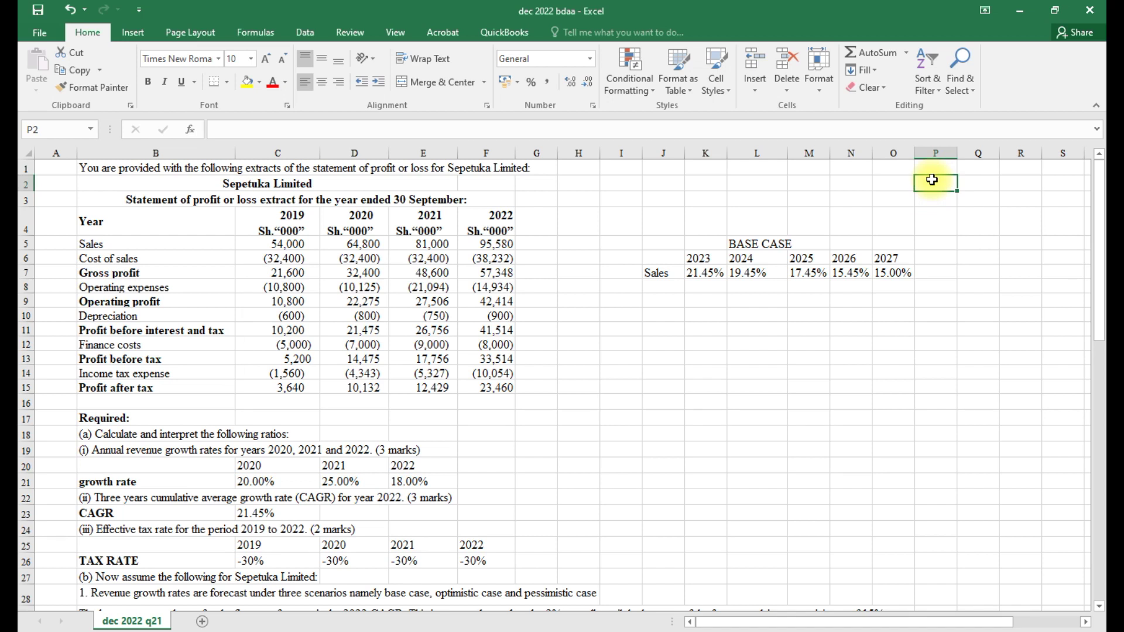
text(OPTIMIST)
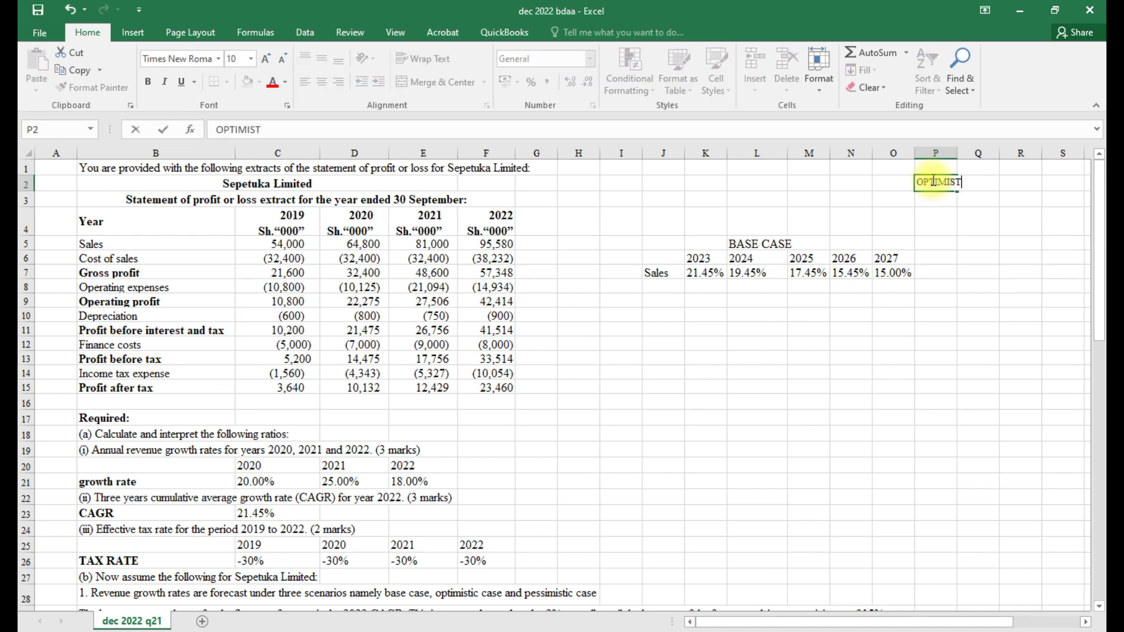
text(IC)
click(995, 183)
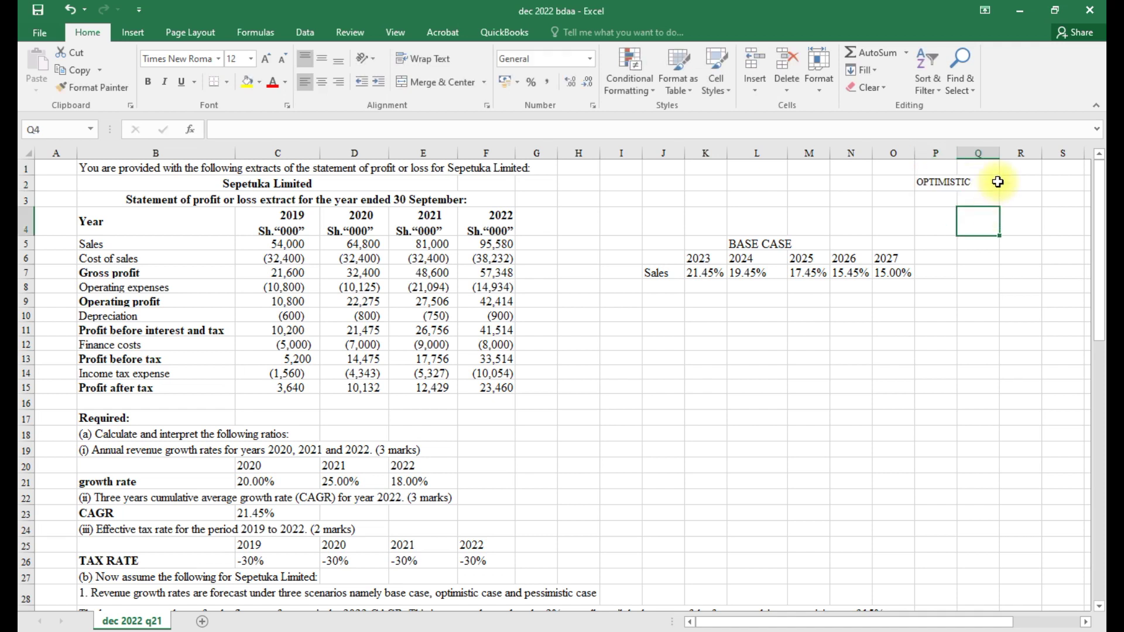
click(1008, 183)
text(1)
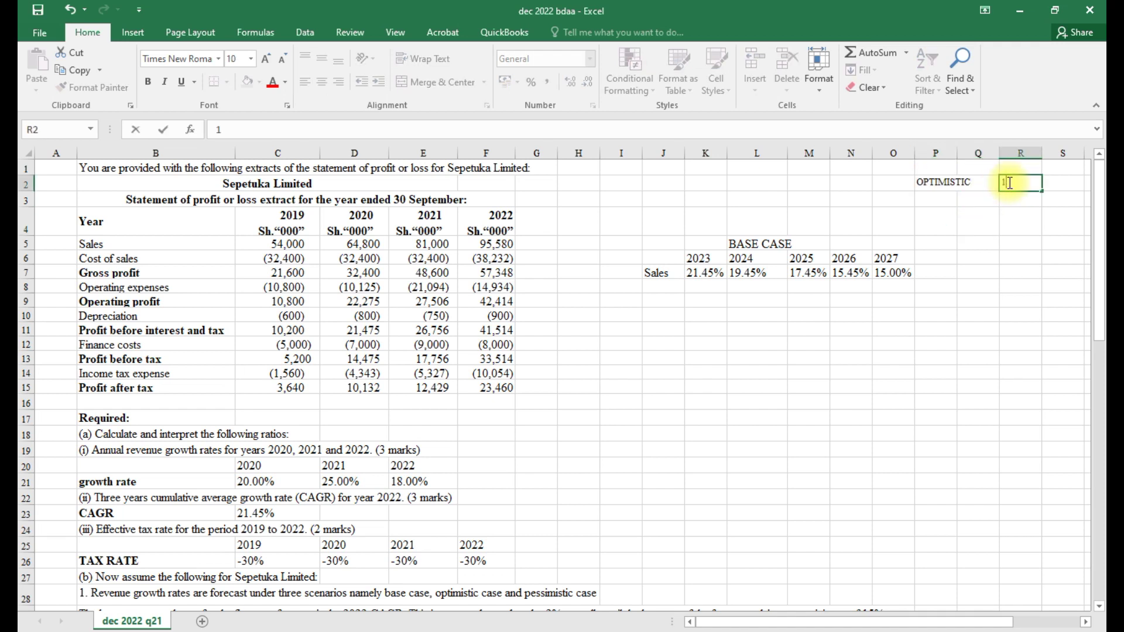
text(.2)
Enter the label "PESSIMISTIC" in P3 and its growth multiplier 0.9 in R3
click(931, 199)
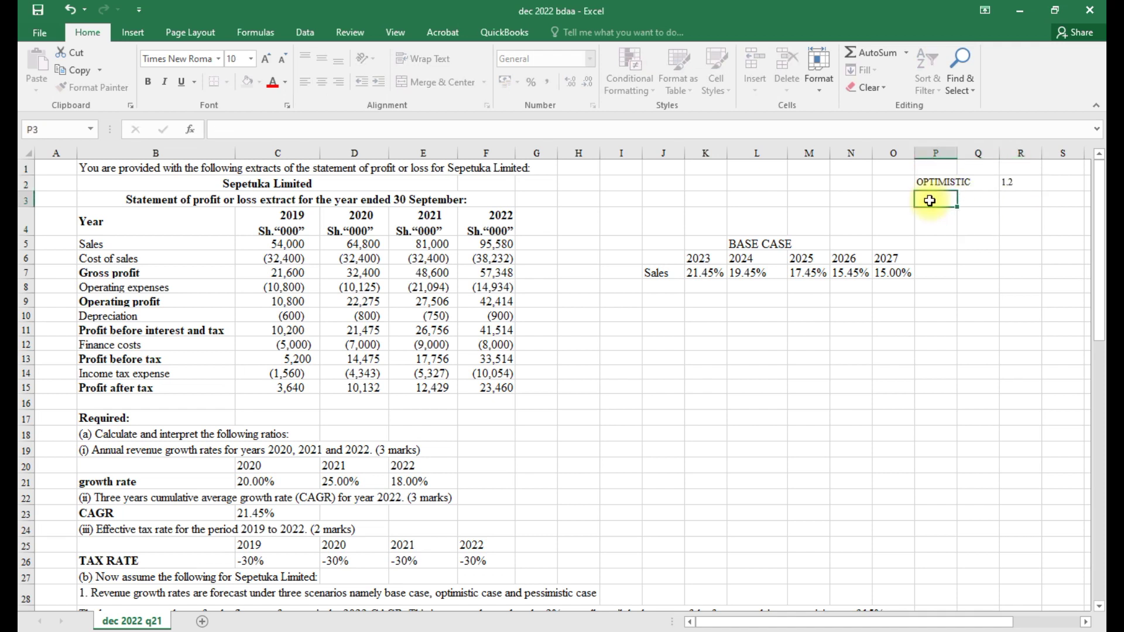
text(PESSIMISTIC)
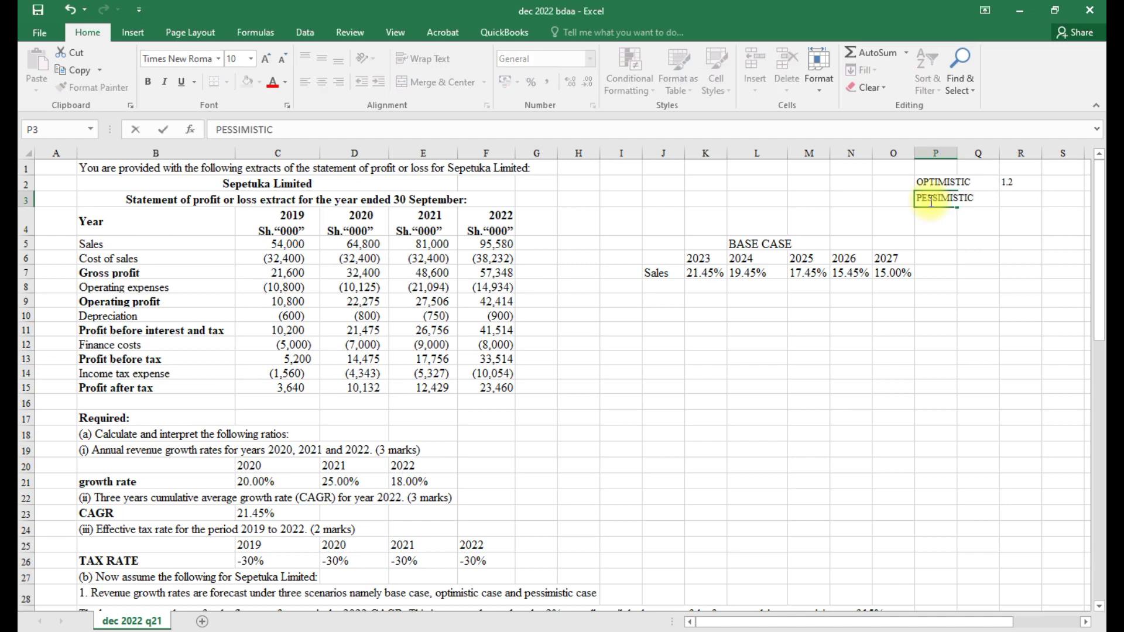
scroll(919, 234, down, 2)
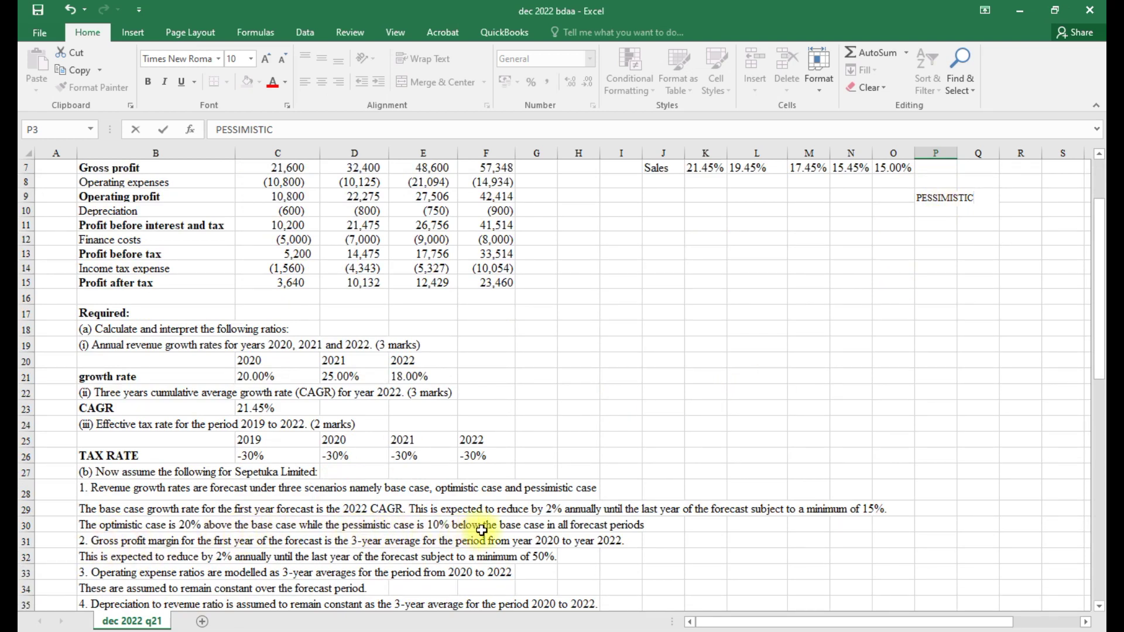
scroll(544, 531, up, 2)
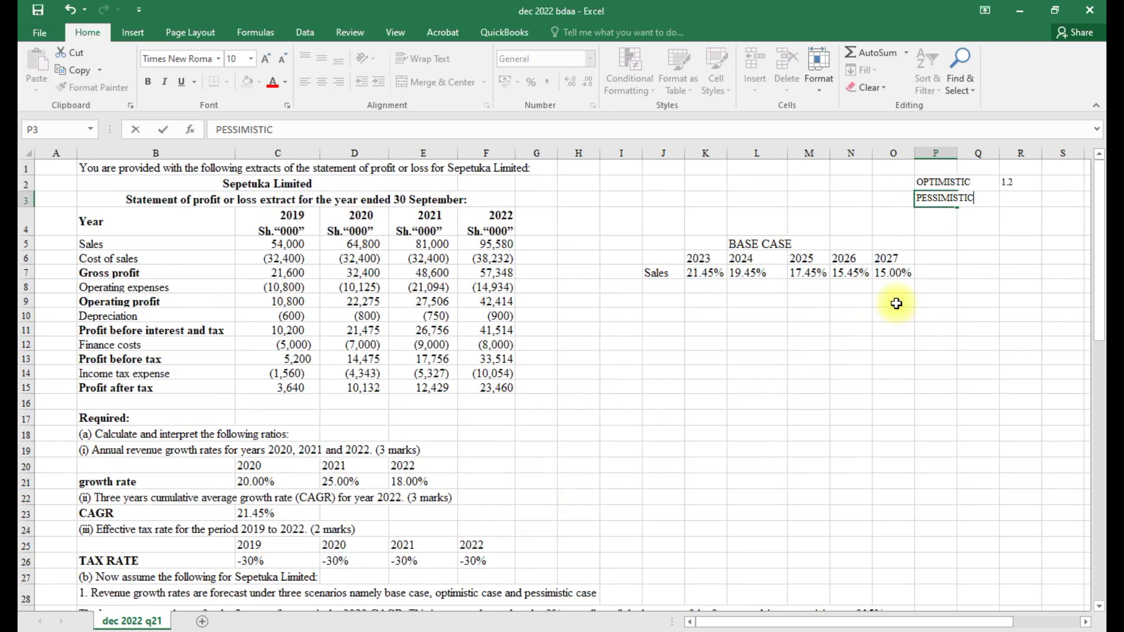
click(1008, 198)
text(0)
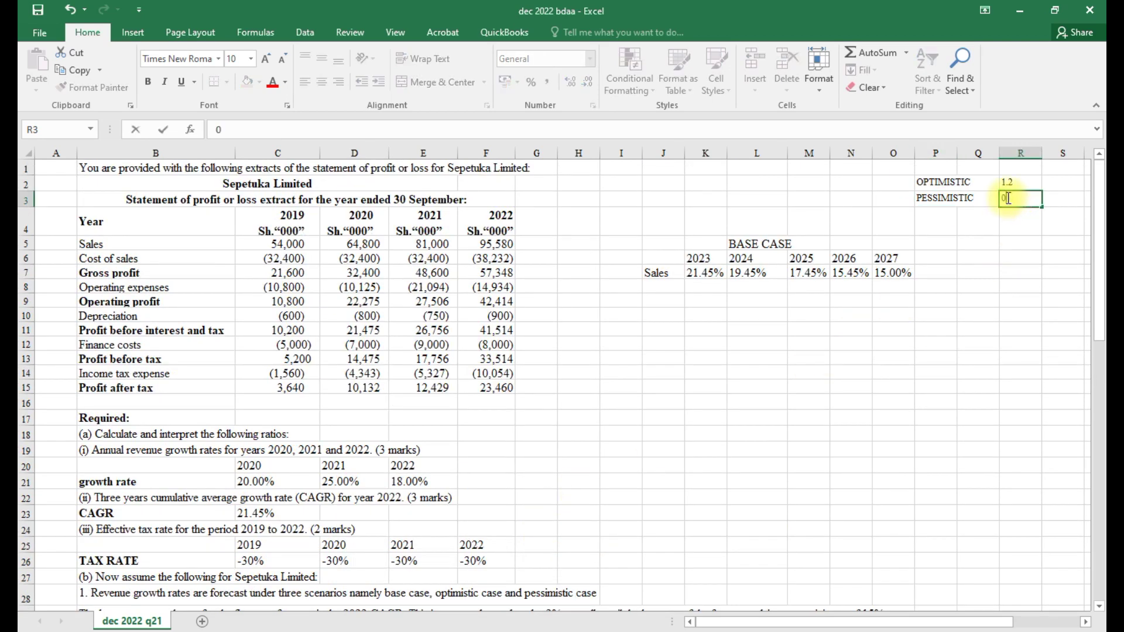
text(.9)
click(808, 327)
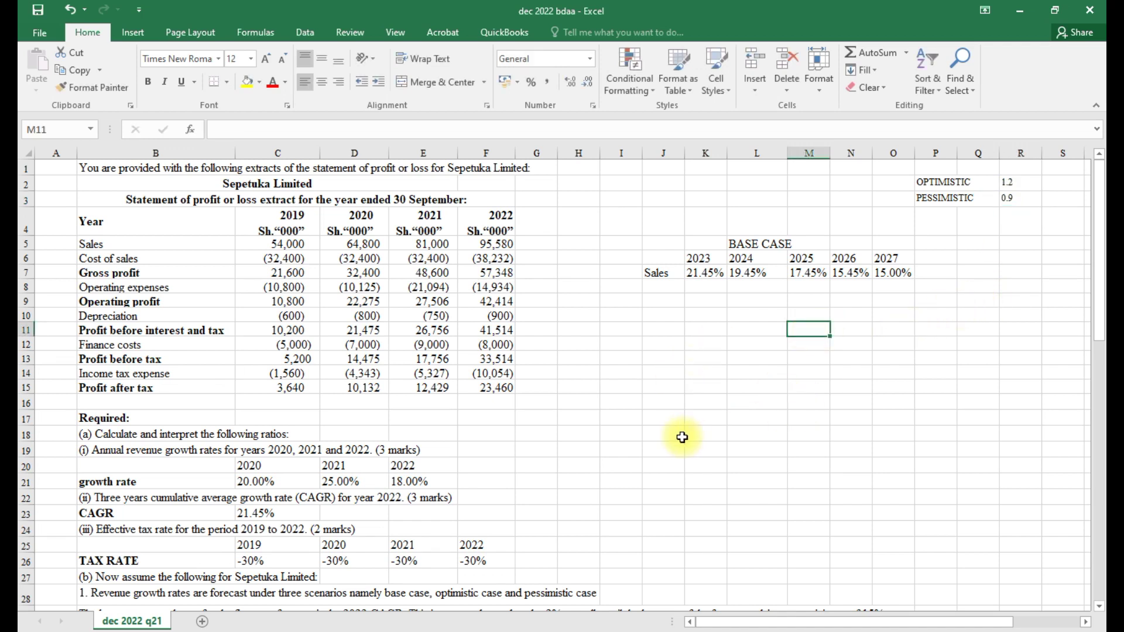
Enter the year headings 2020, 2021 and 2020 in J1:L1 and the row label "GP" in I2
click(1022, 618)
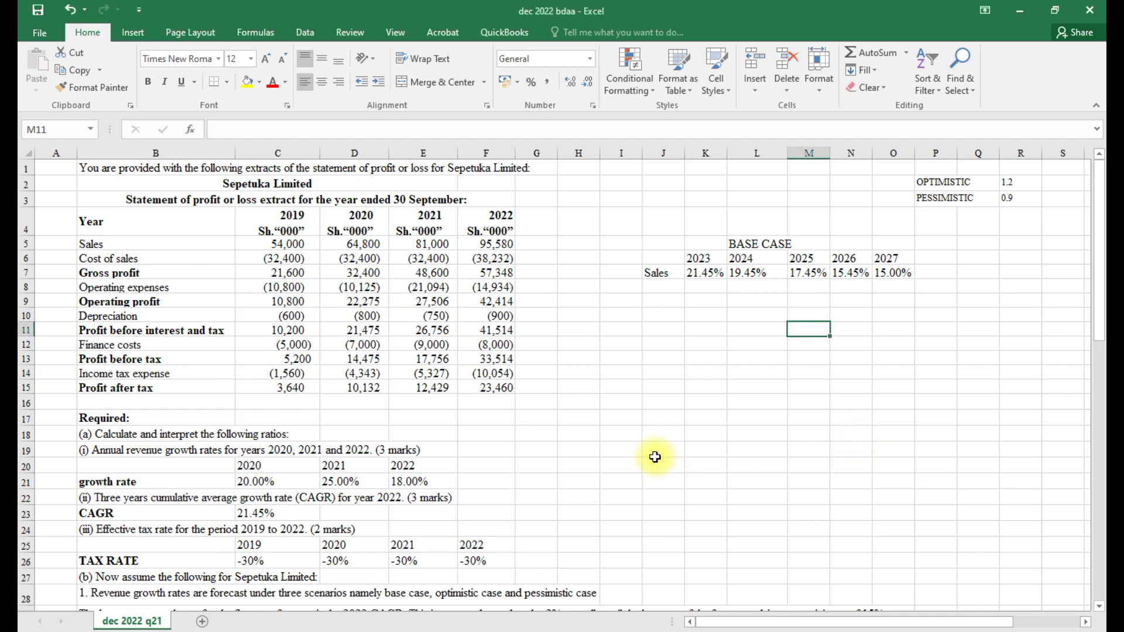
scroll(656, 457, down, 3)
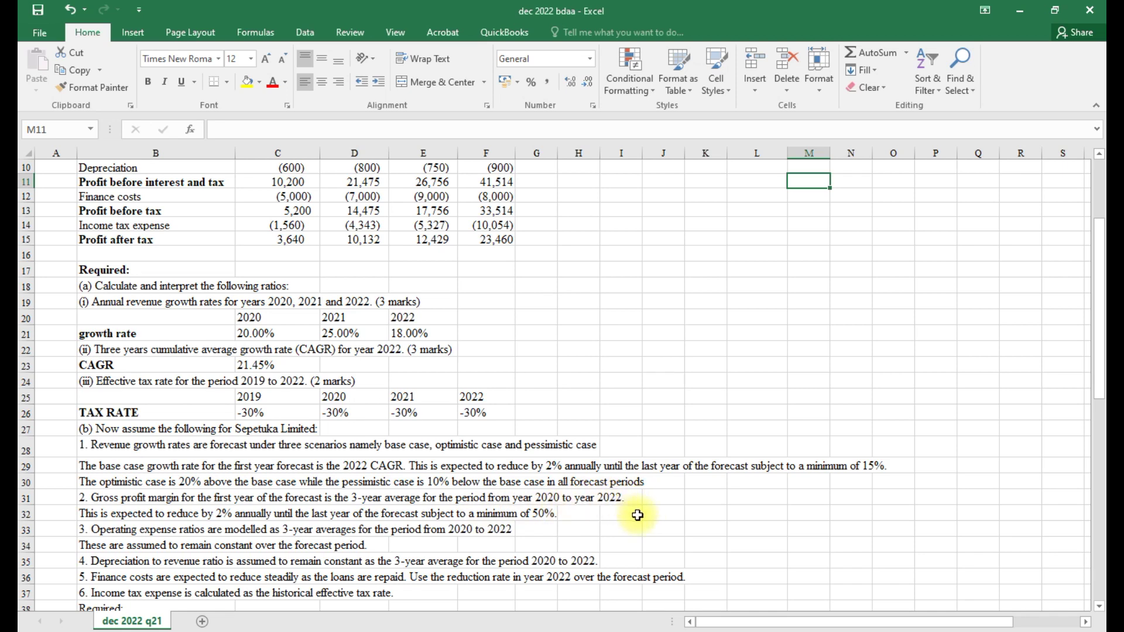
scroll(728, 515, up, 3)
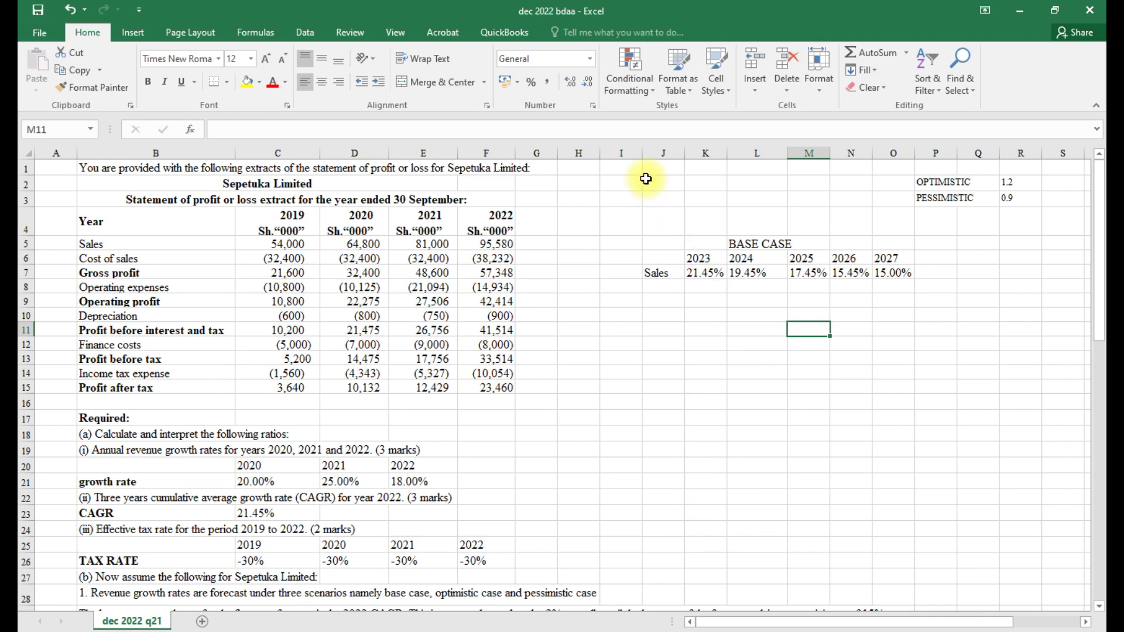
click(658, 181)
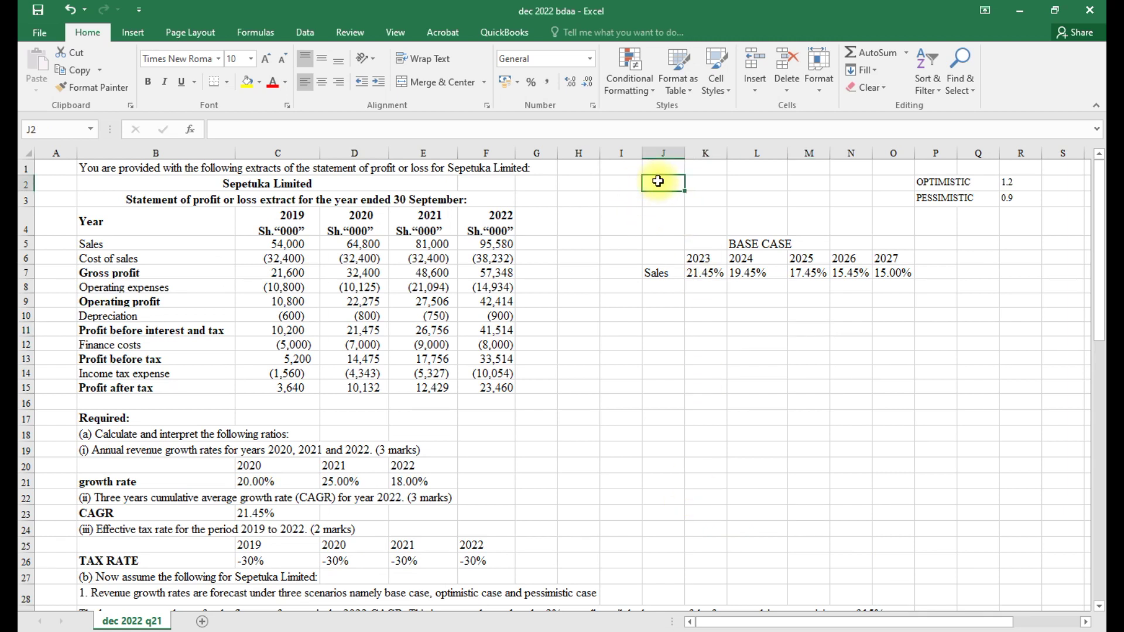
click(662, 168)
text(2020)
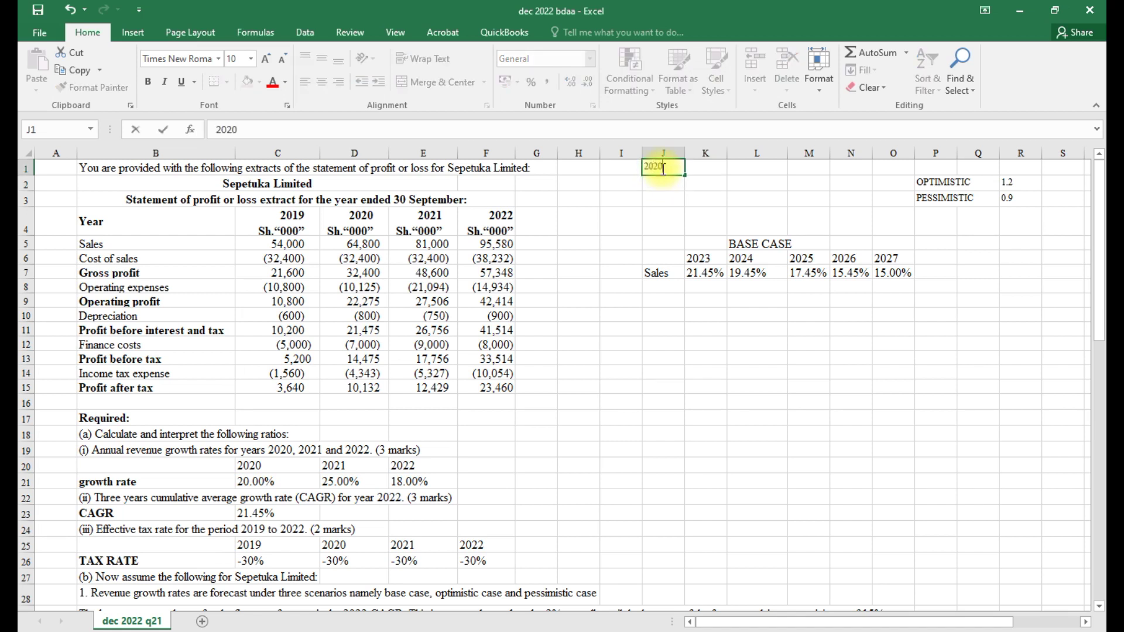
click(707, 170)
text(2021)
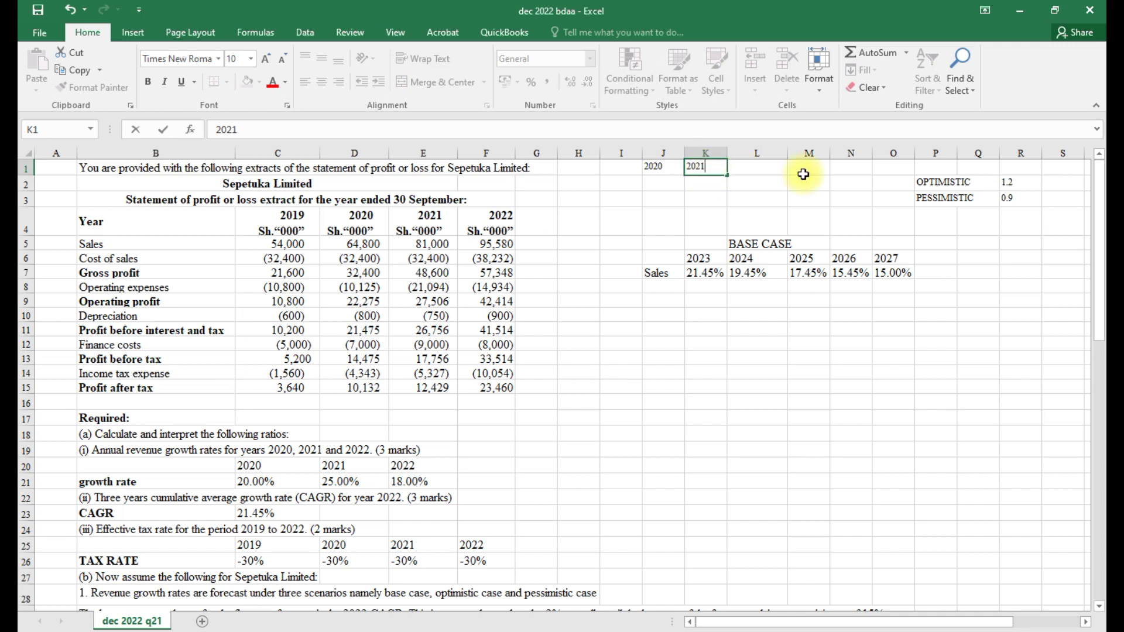
click(765, 169)
text(202)
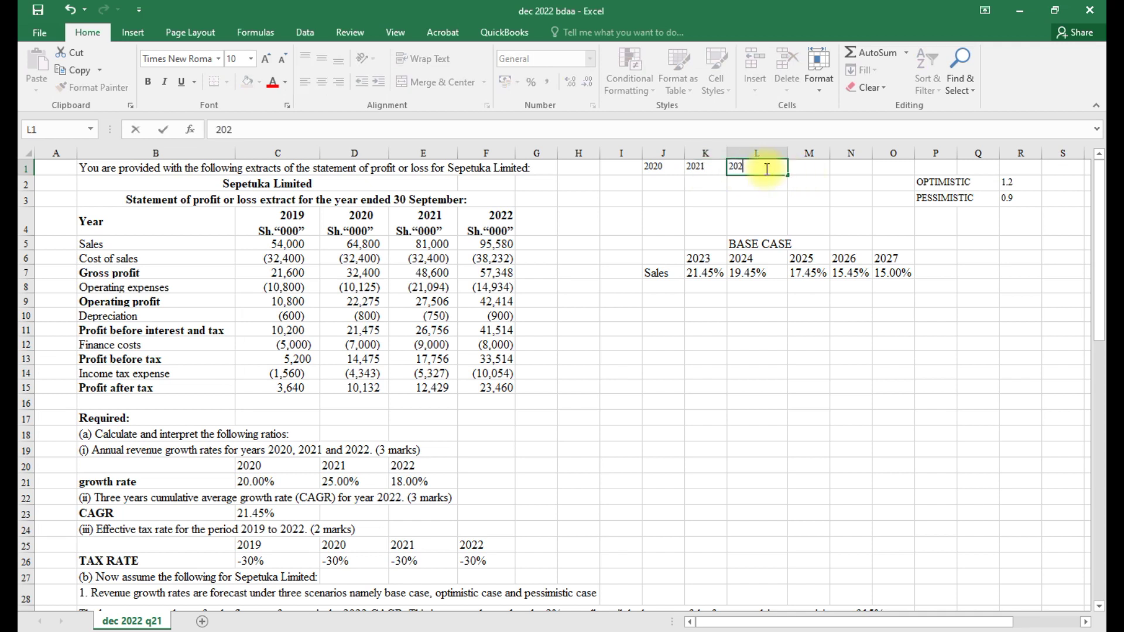
text(0)
click(614, 184)
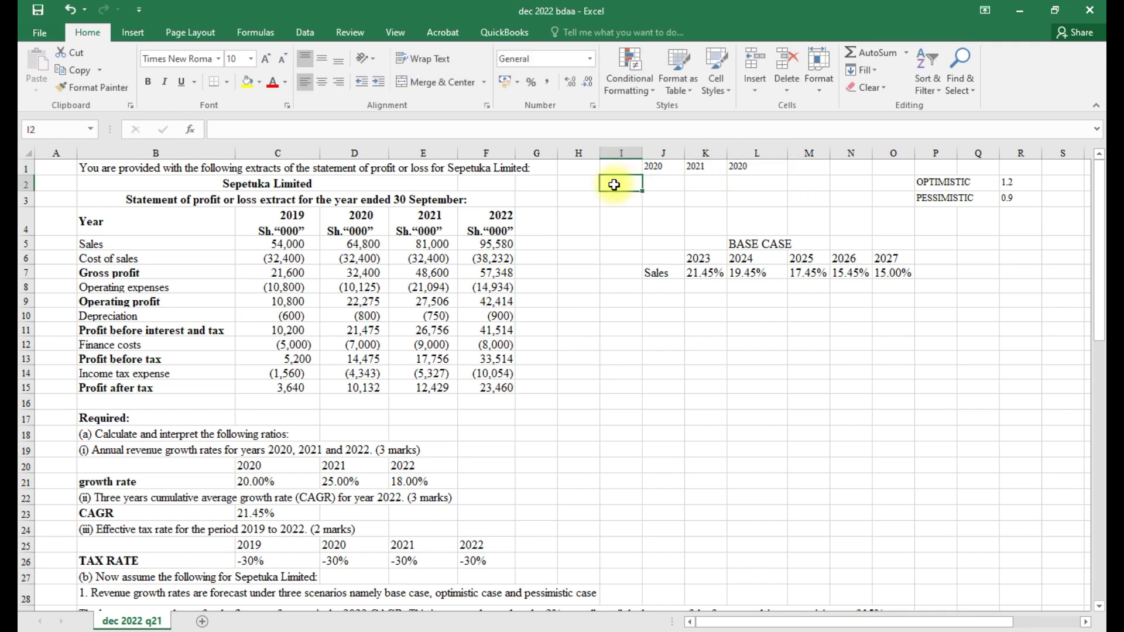
text(GP)
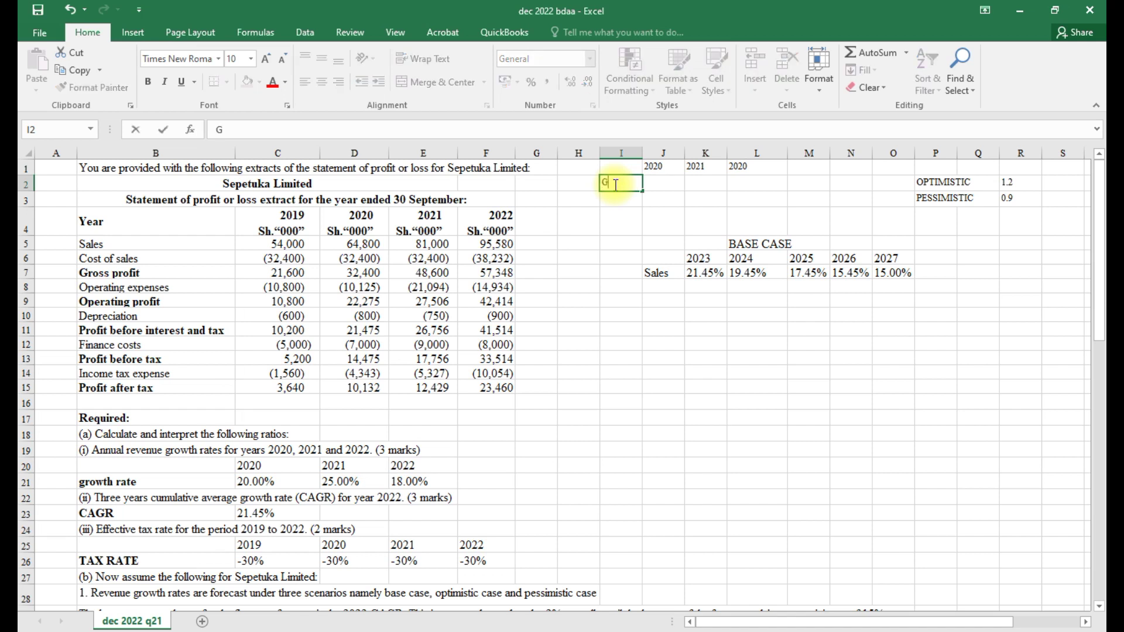
Calculate the first gross profit margin in J2 by dividing gross profit by sales with the formula =C7/C5
click(664, 181)
text(=)
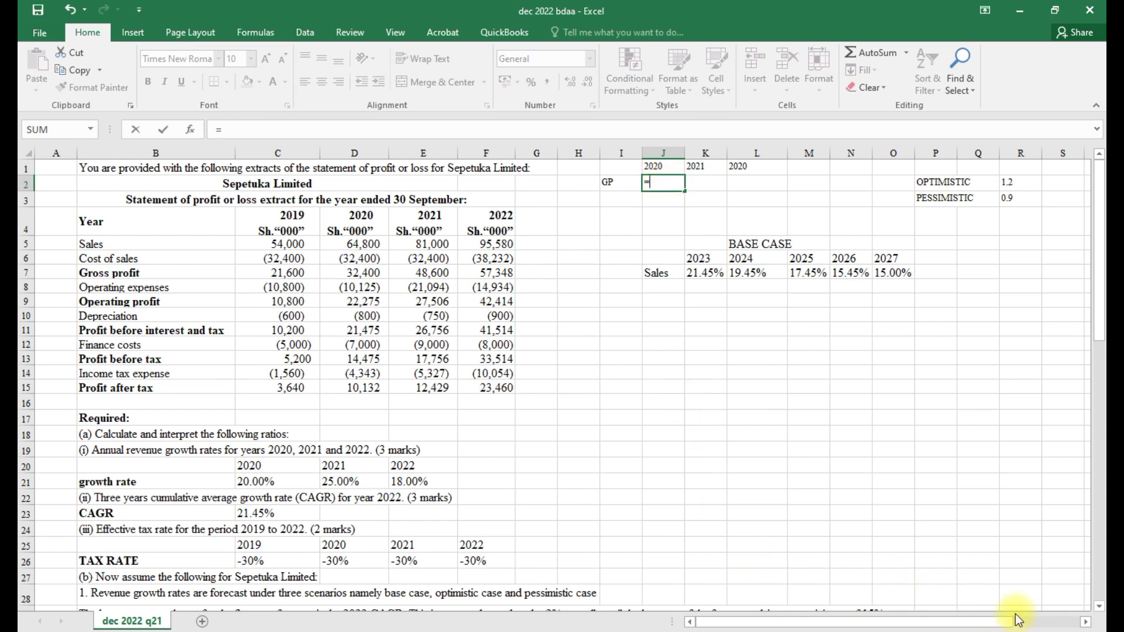
click(660, 183)
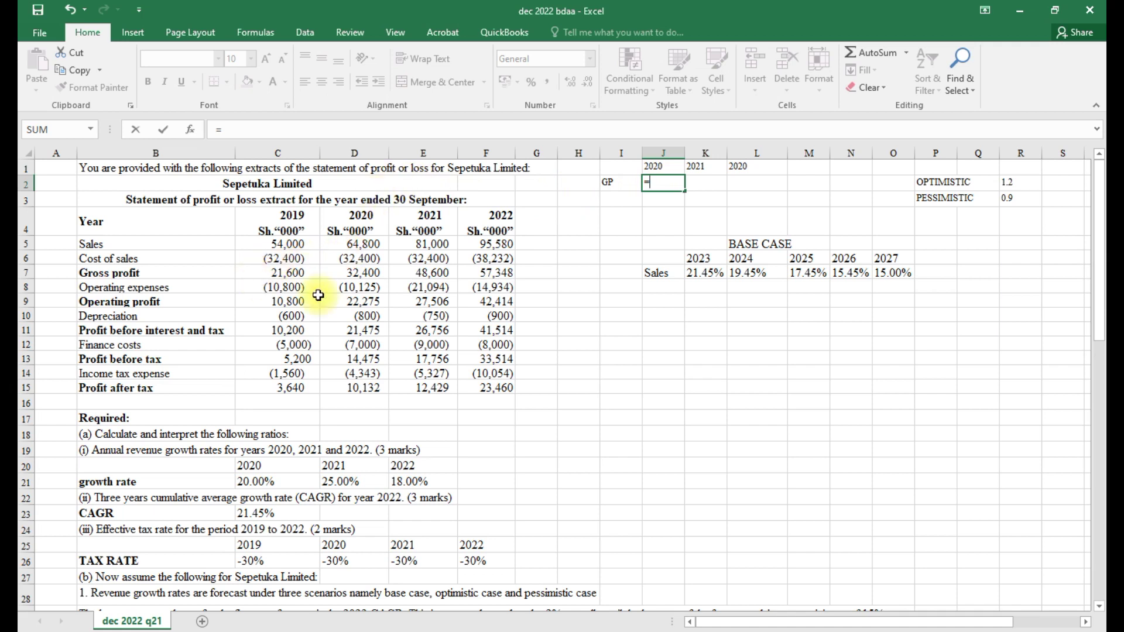
click(292, 275)
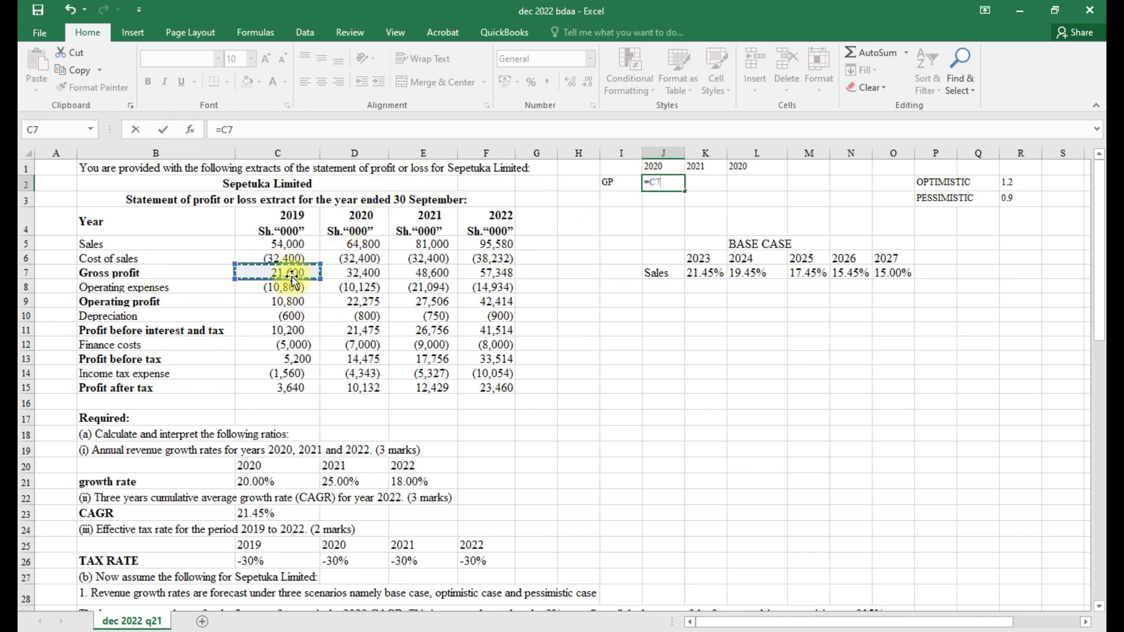
text(/)
click(292, 245)
key(Return)
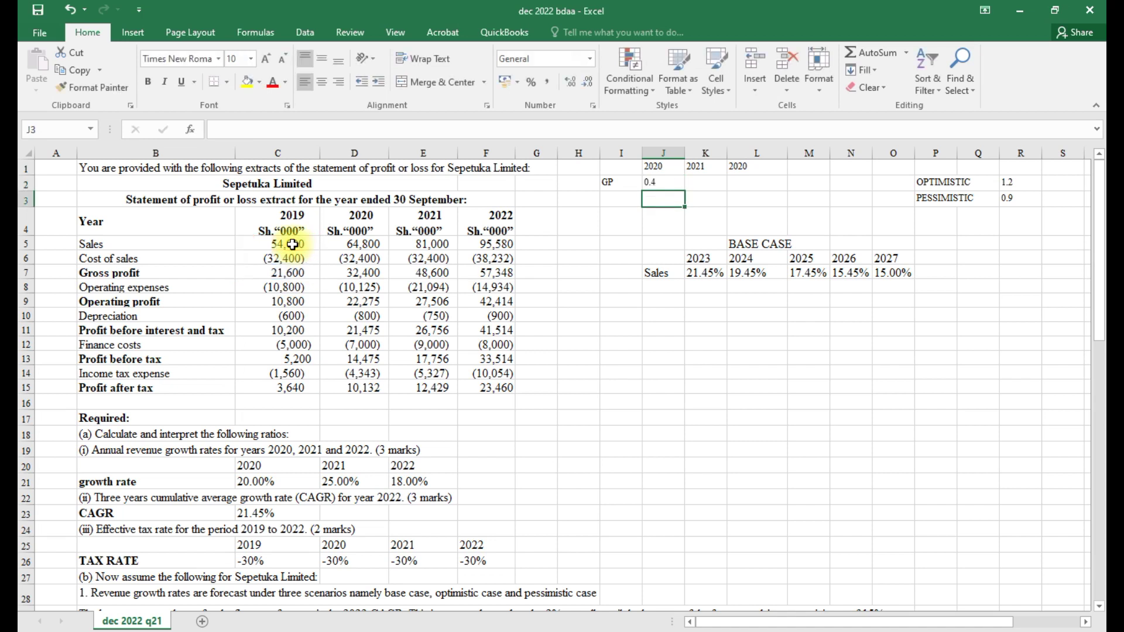
Set the font size of the working area I1:S4 to 12
click(662, 182)
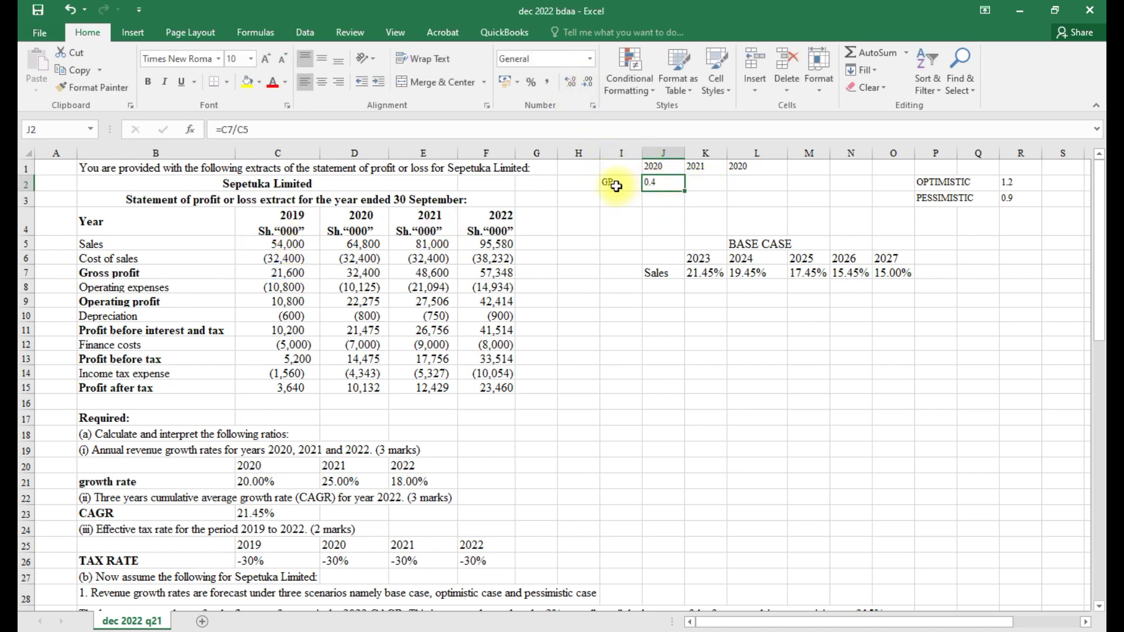
drag(601, 174, 1054, 213)
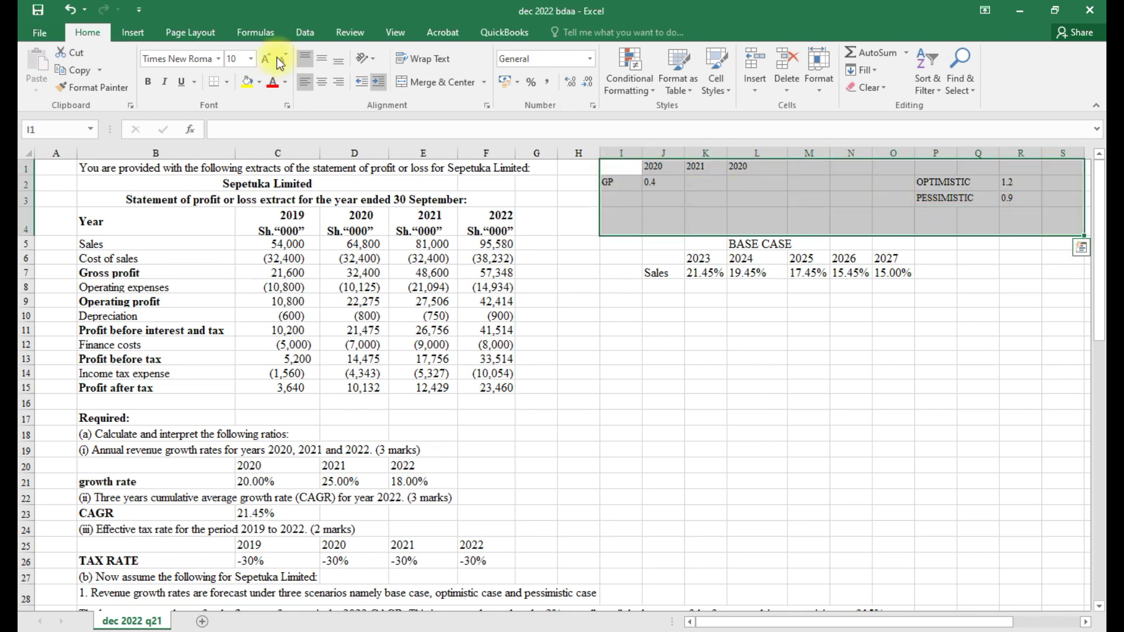
click(252, 59)
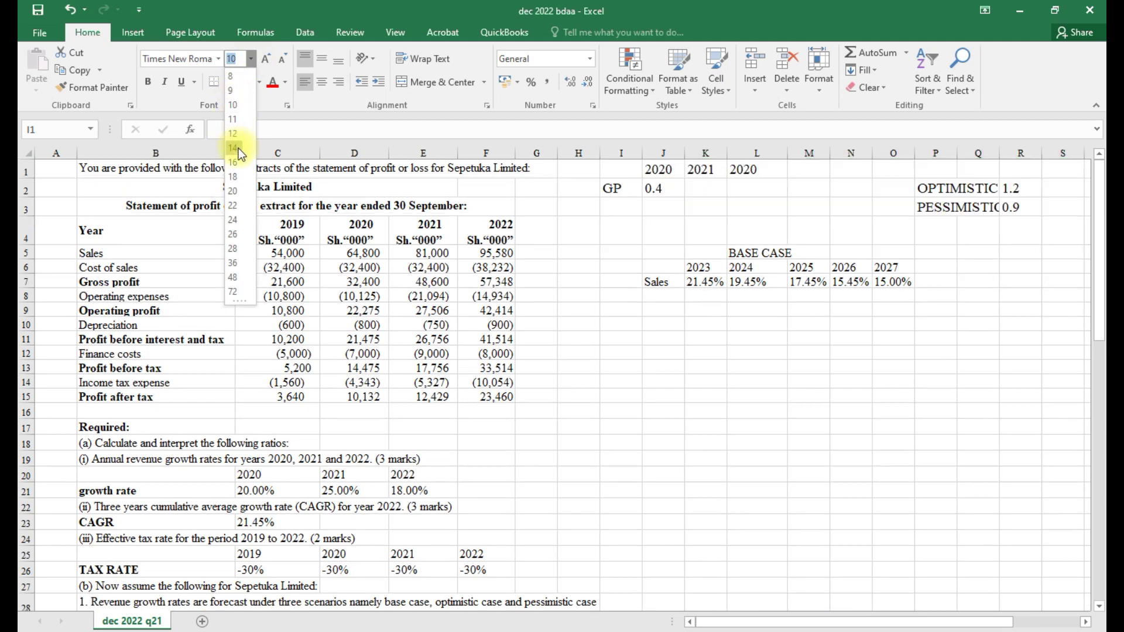
click(236, 135)
Fill the gross profit margin formula from J2 across to L2 and format J2:L2 as percentages with two decimals
click(659, 183)
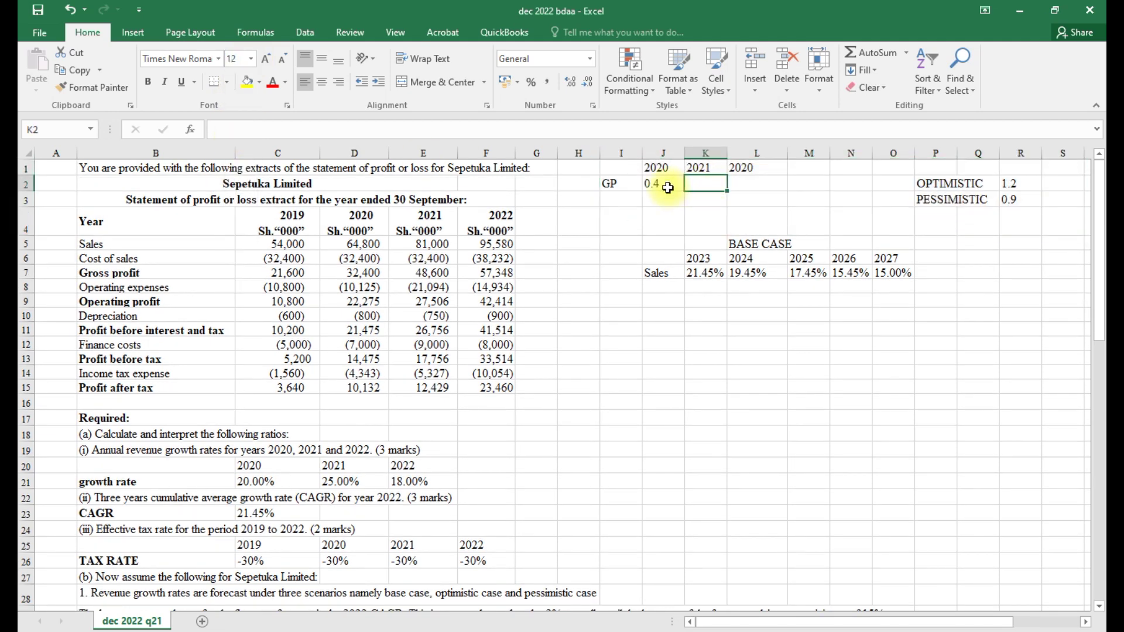
drag(694, 192, 778, 188)
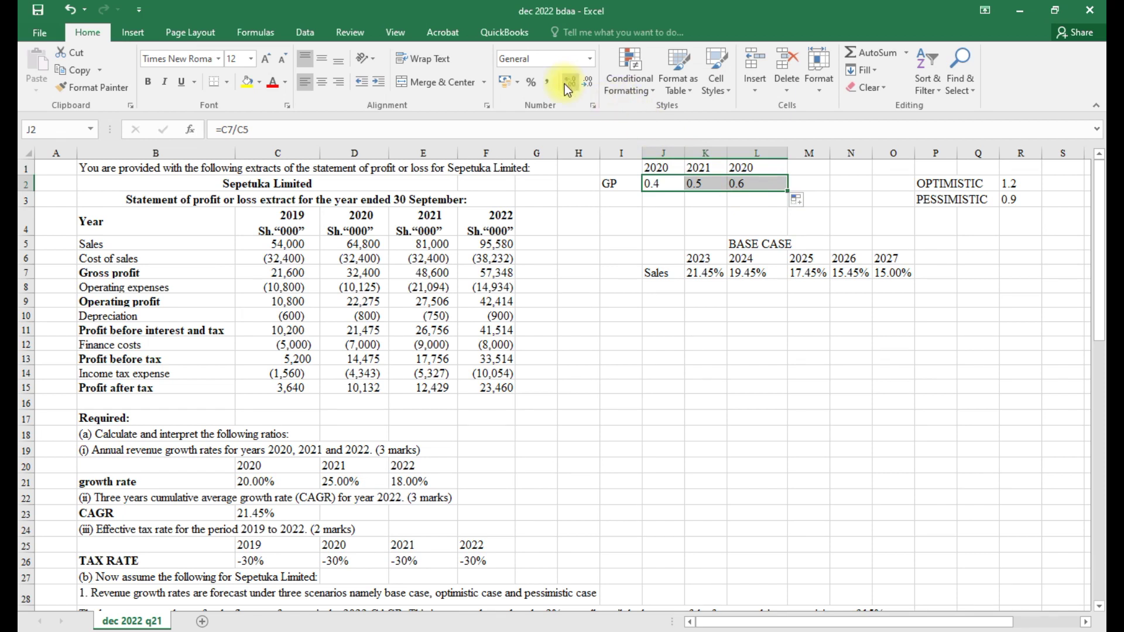
click(533, 81)
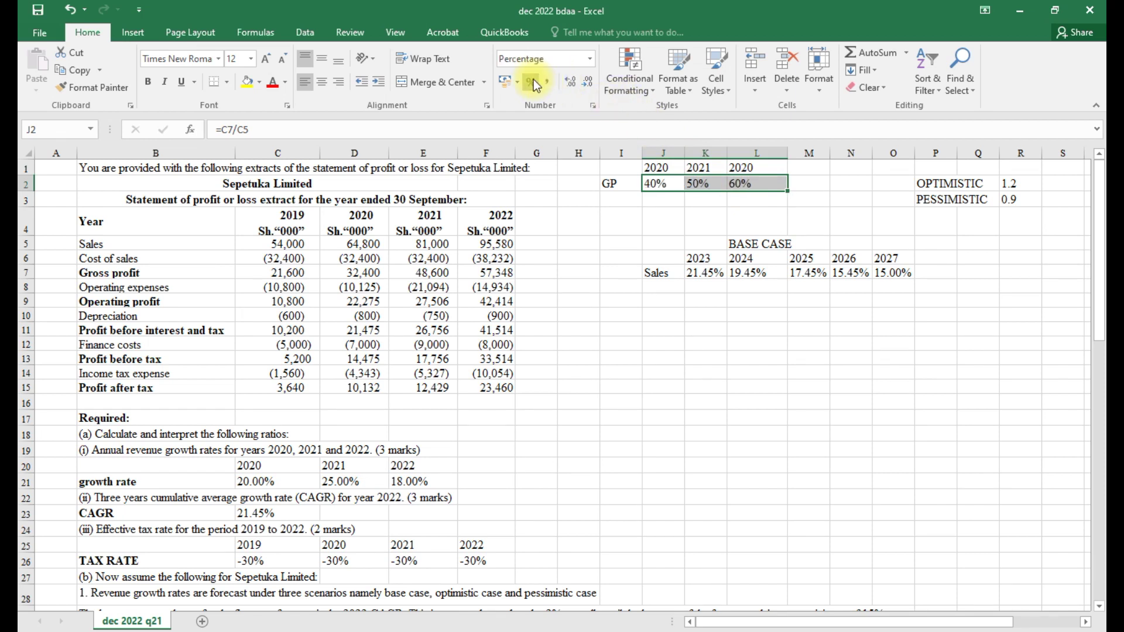
click(574, 82)
click(574, 82)
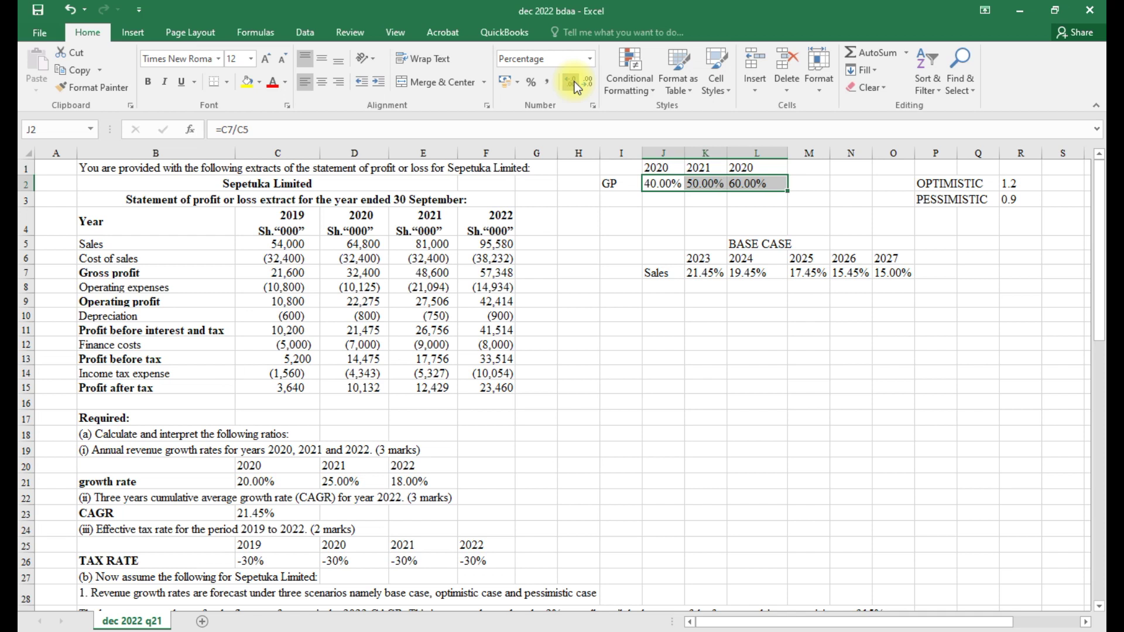
Add the gross profit row label in J8 beneath Sales by linking it with the formula =B7
click(802, 186)
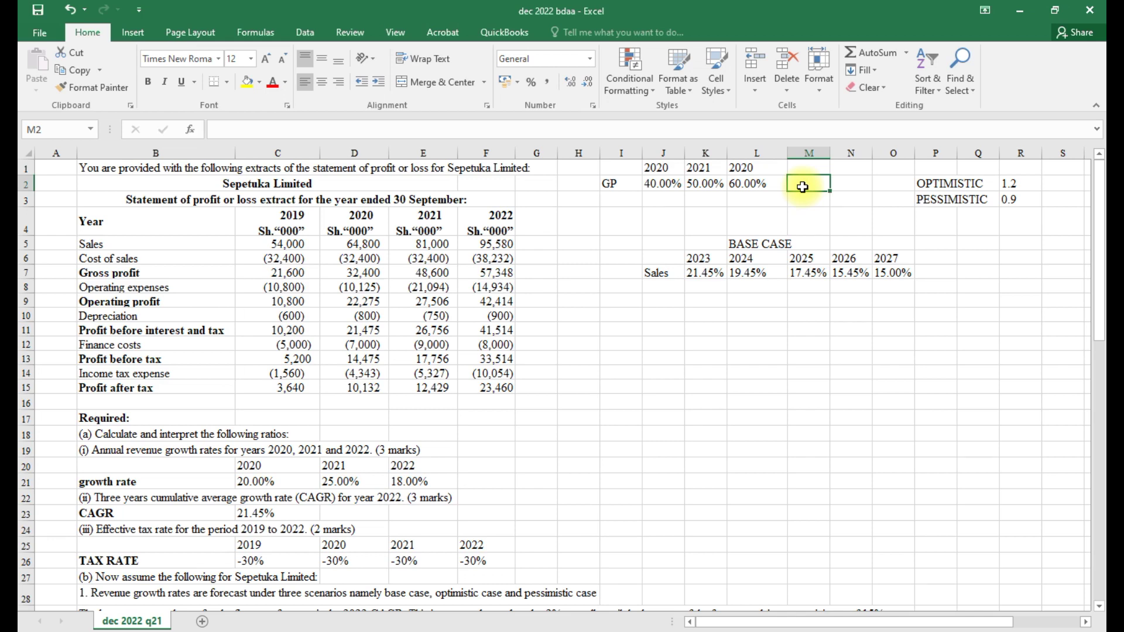
click(652, 289)
scroll(652, 289, down, 2)
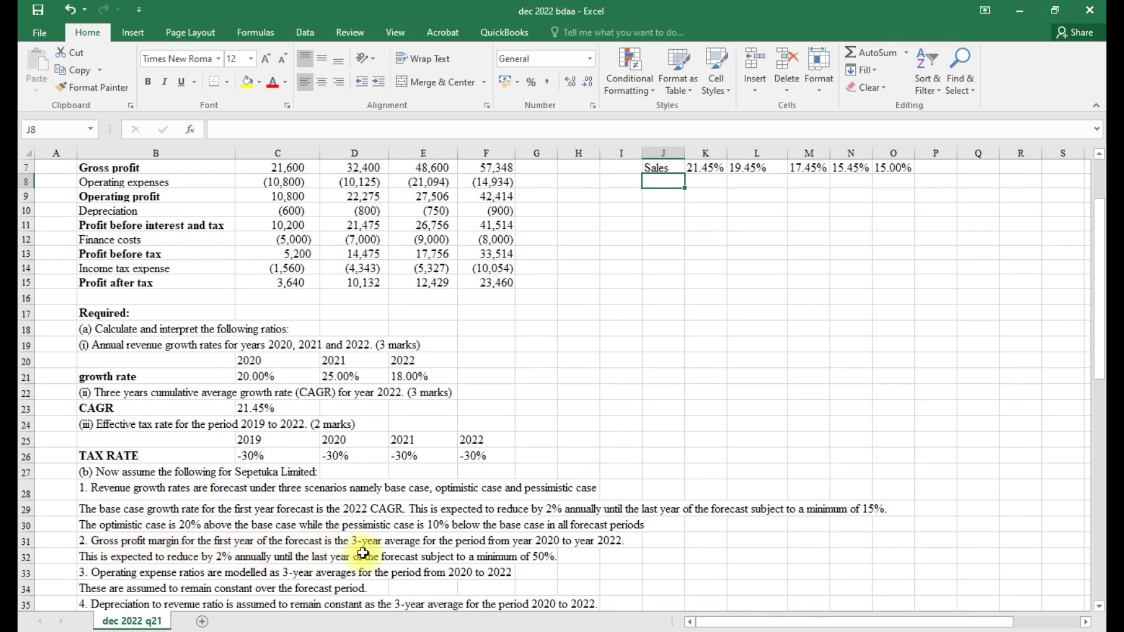
scroll(510, 456, up, 2)
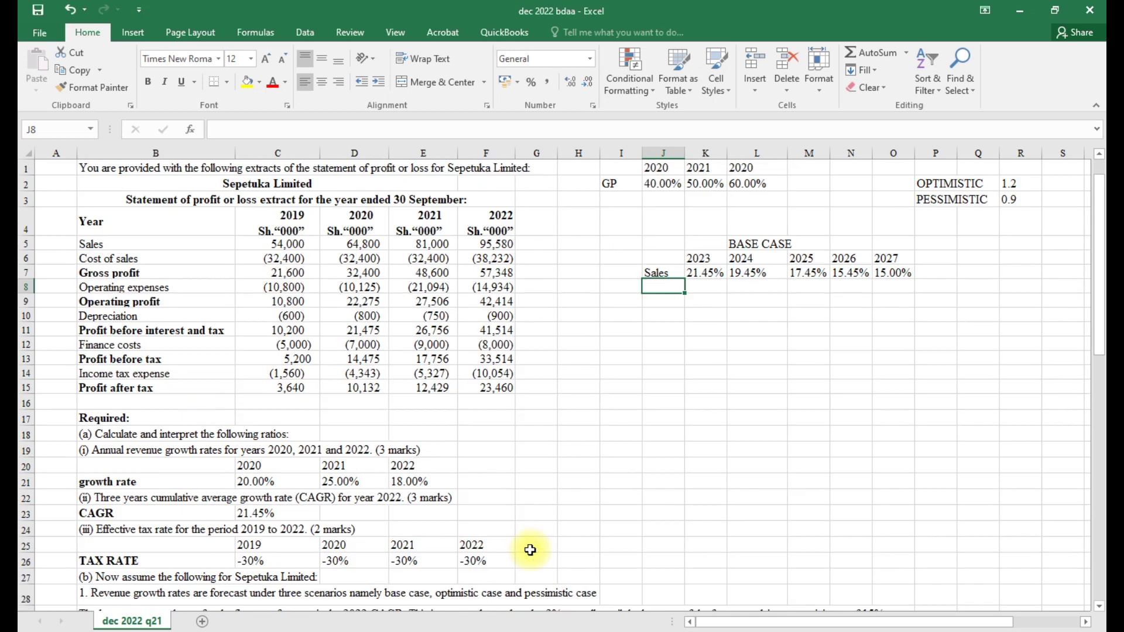
text(=)
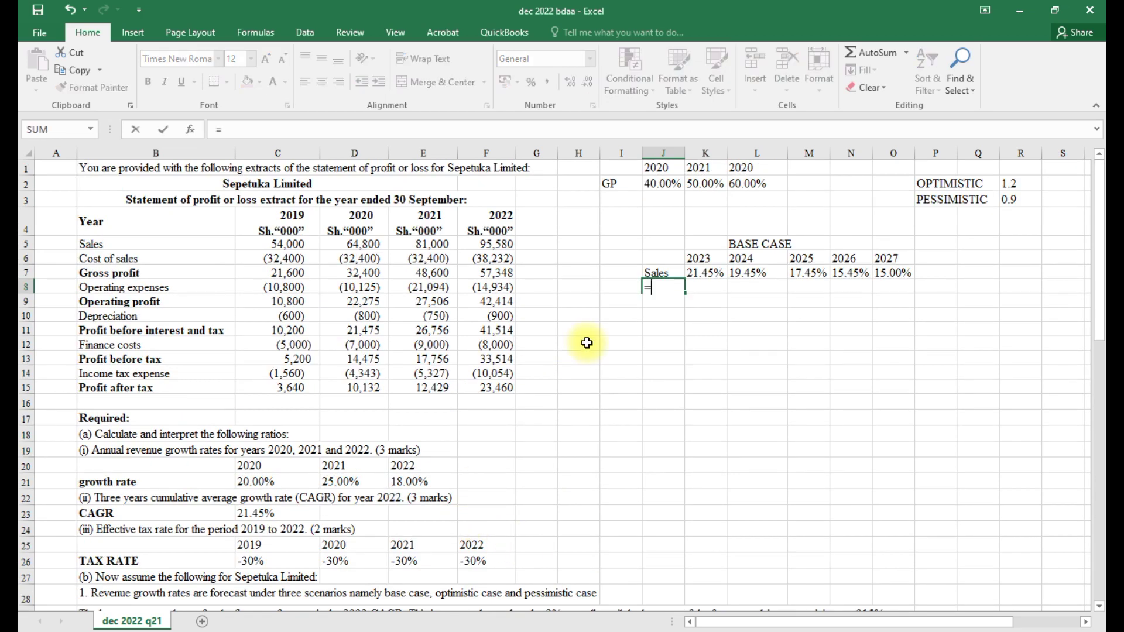
click(113, 273)
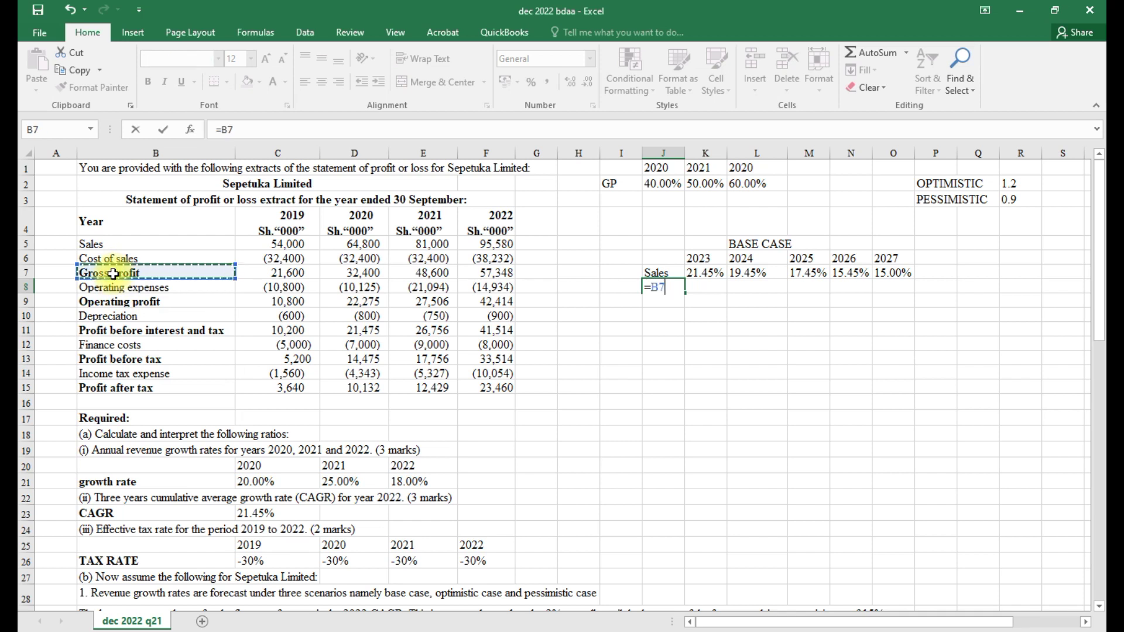
key(Return)
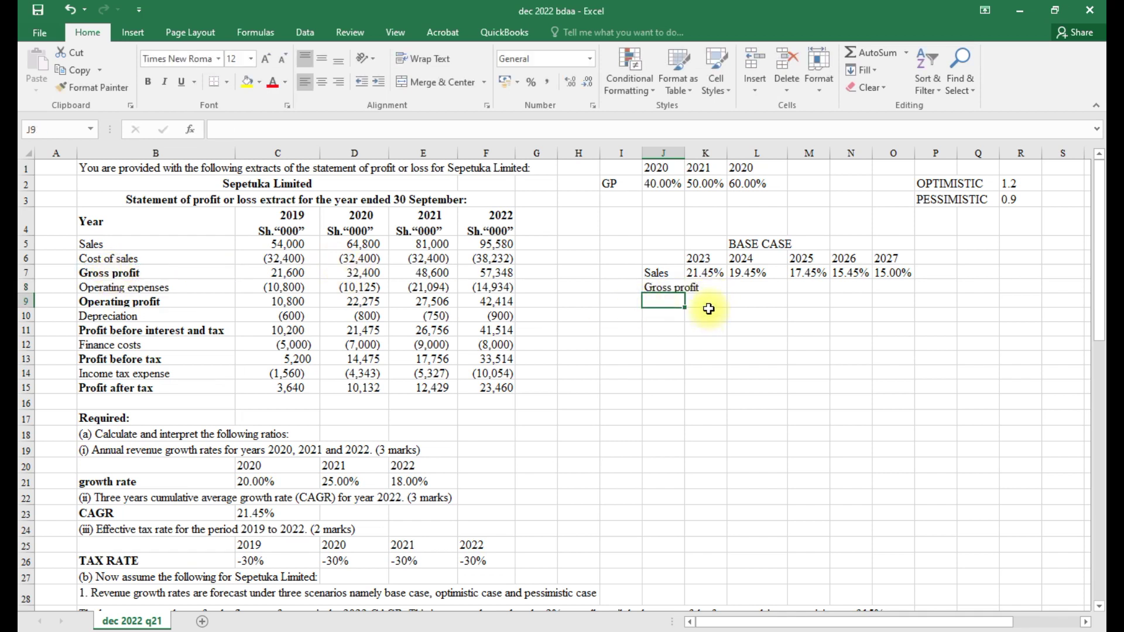
Calculate the 2023 base case gross profit margin in K8 as the three-year average with =AVERAGE(J2:L2)
click(716, 286)
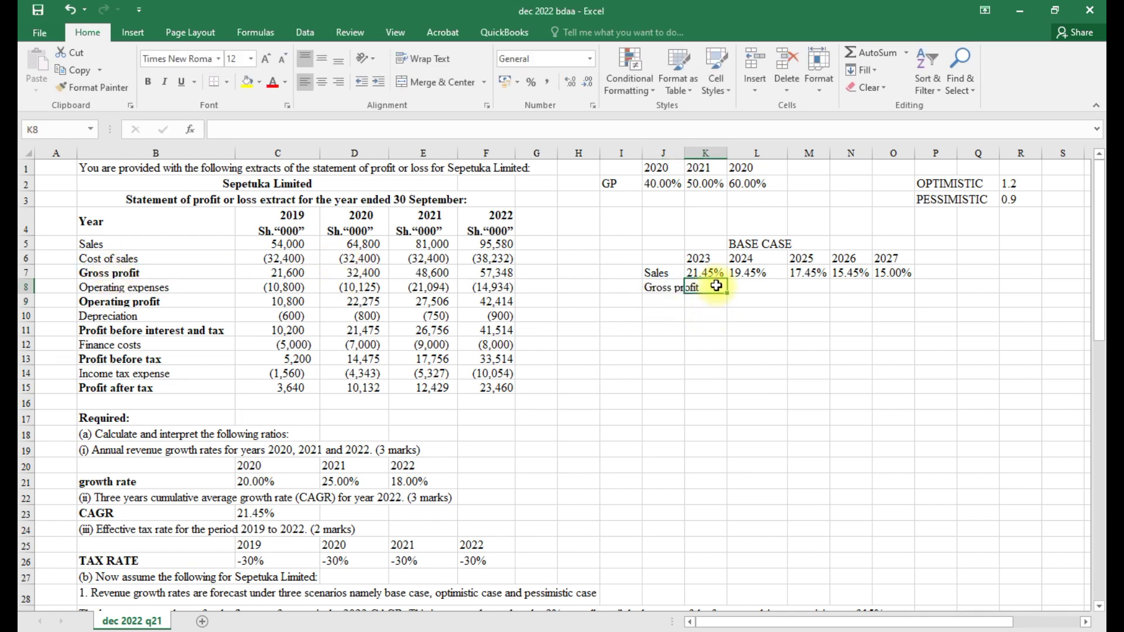
text(=AVE)
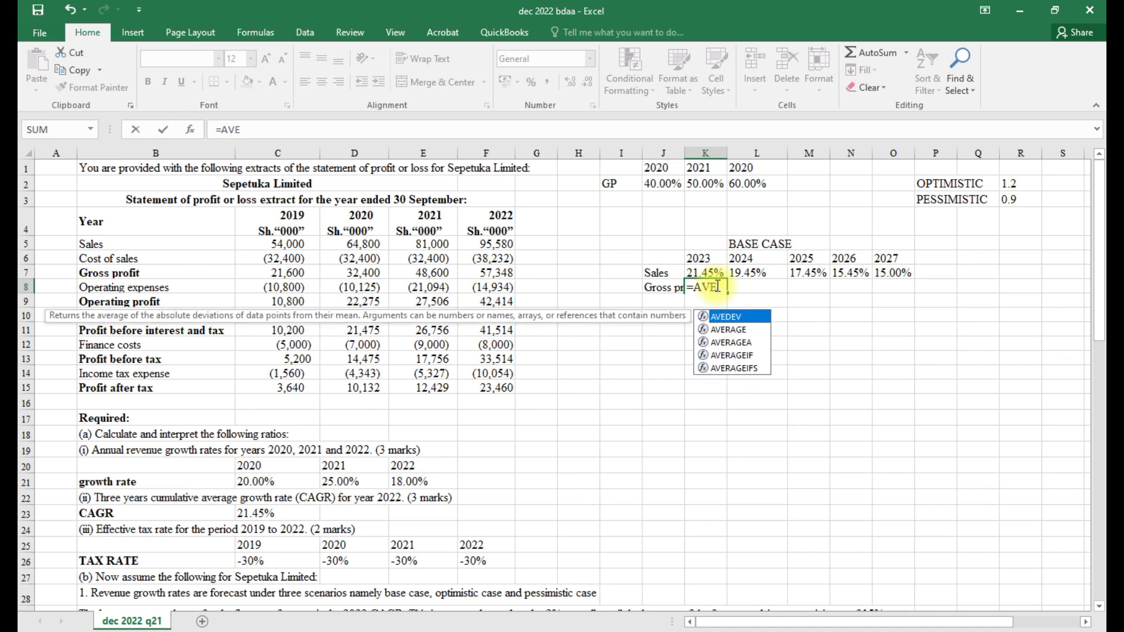
click(737, 331)
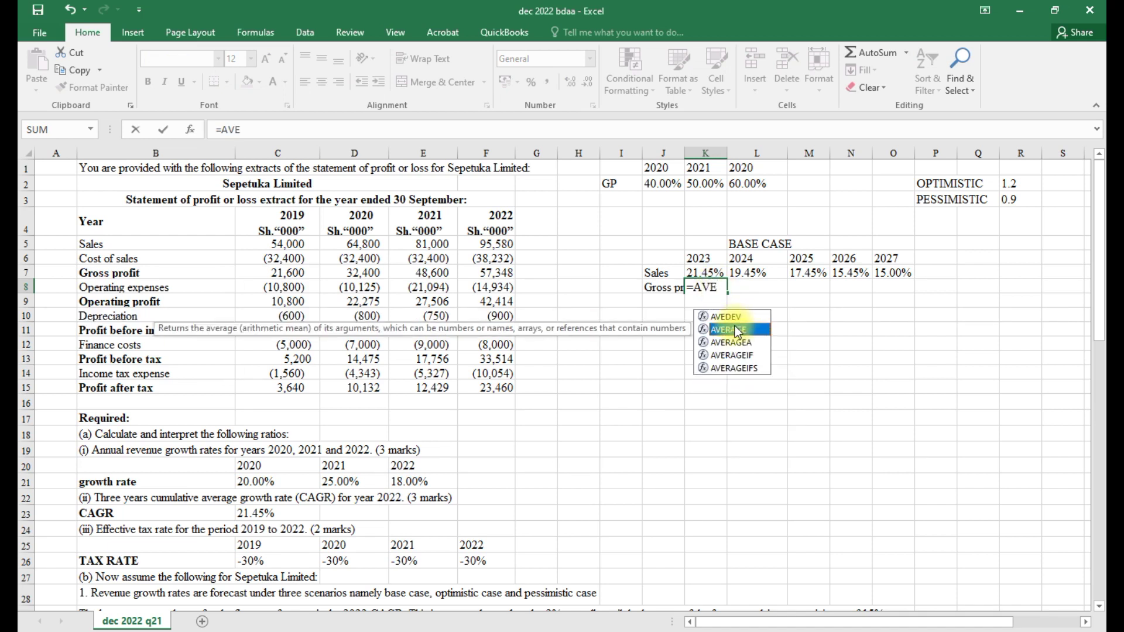
double_click(736, 330)
drag(655, 182, 740, 182)
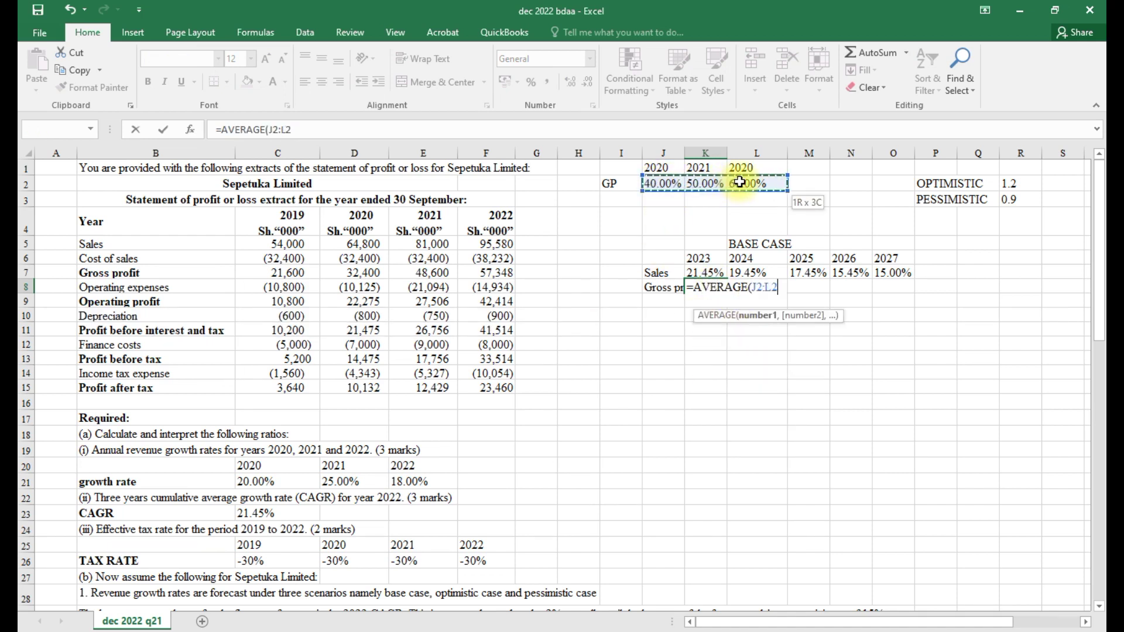
key(Return)
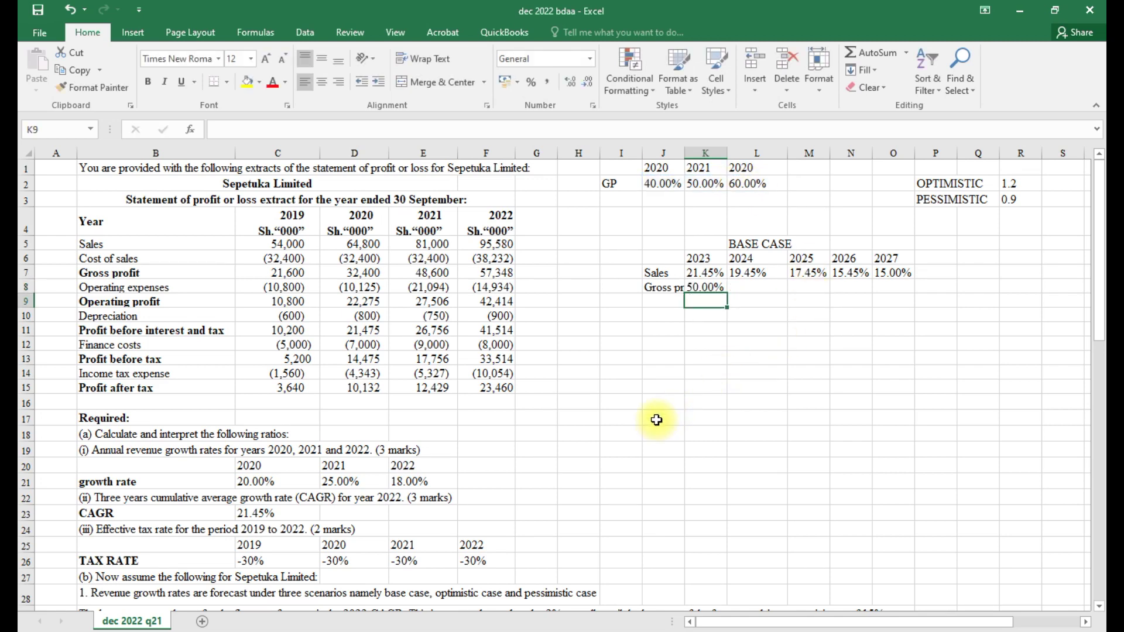
Correct the 2020 gross profit margin in J2 to =D7/D5 and fill the formula across to L2
scroll(650, 404, down, 2)
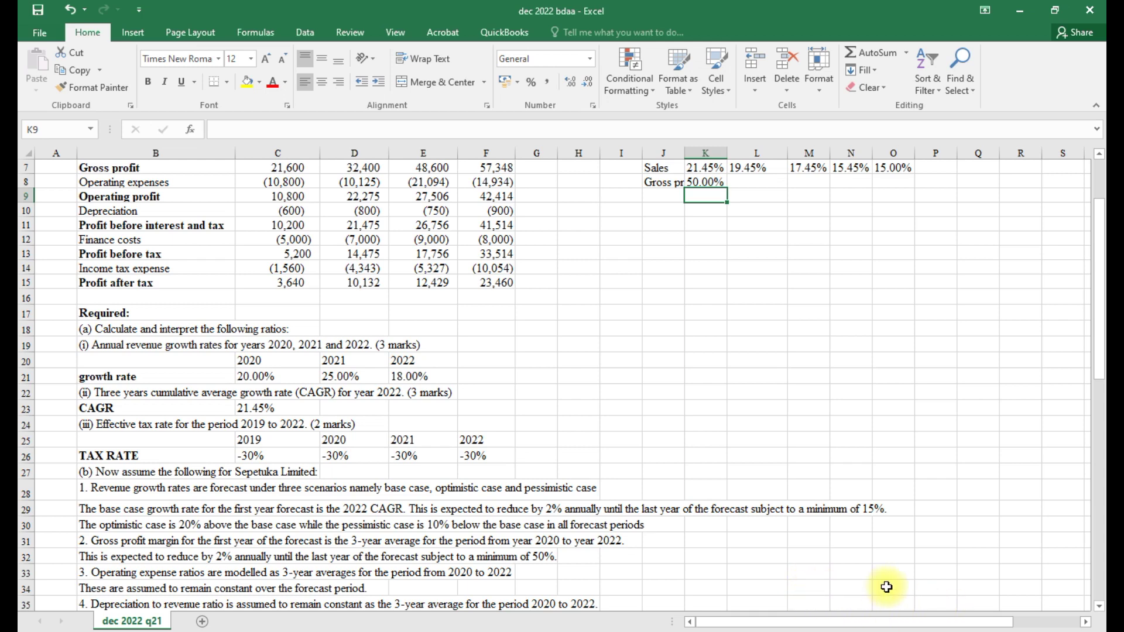
scroll(585, 518, up, 2)
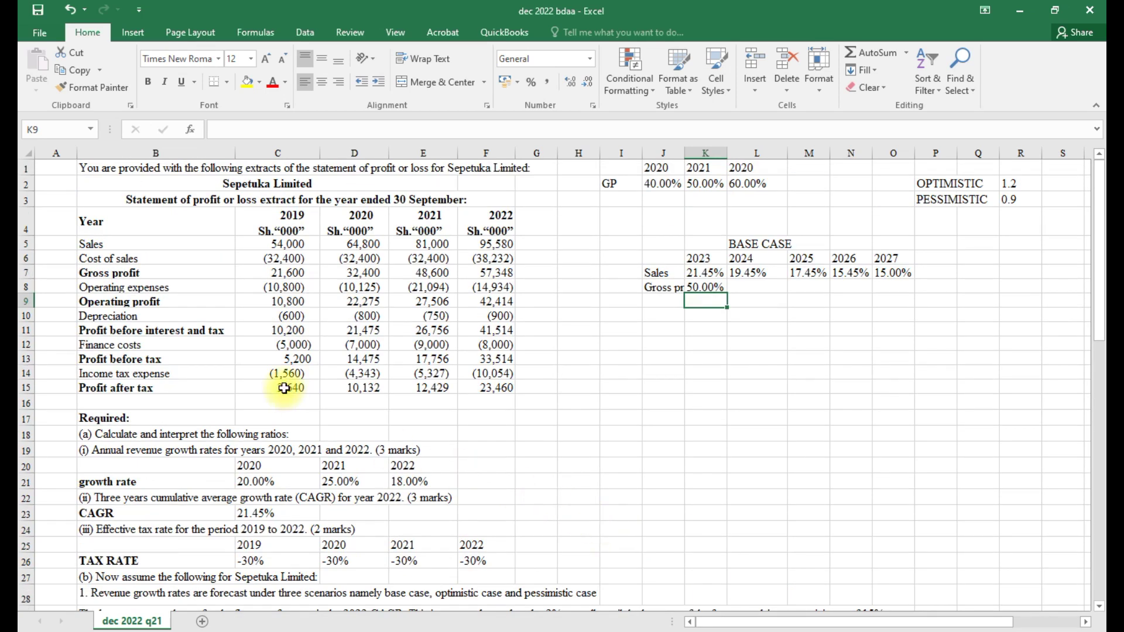
click(661, 185)
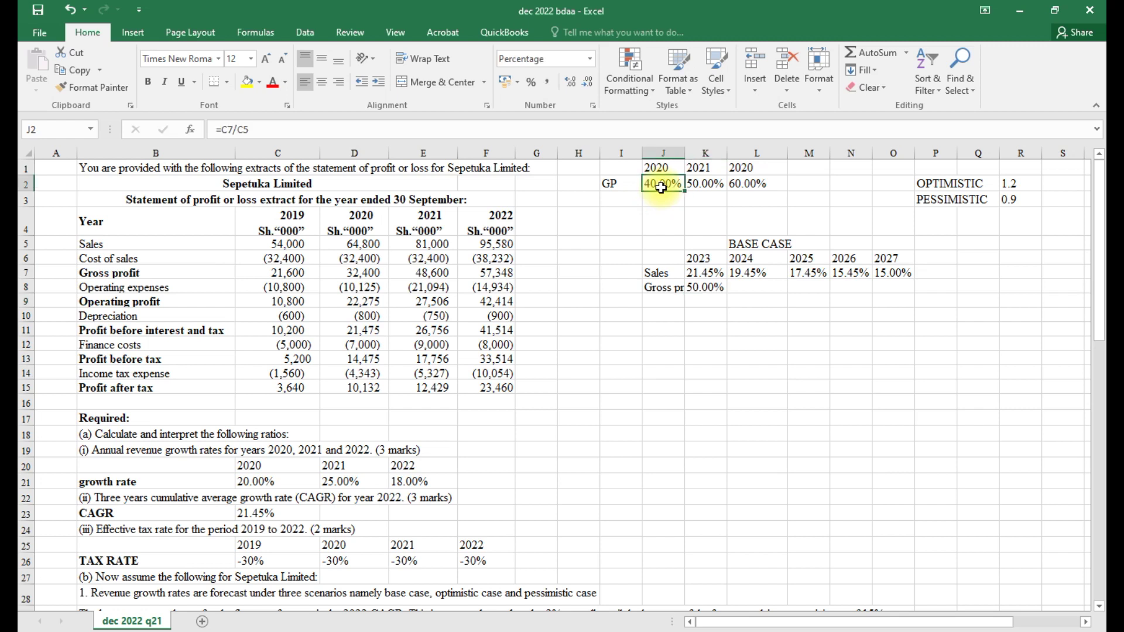
text(=)
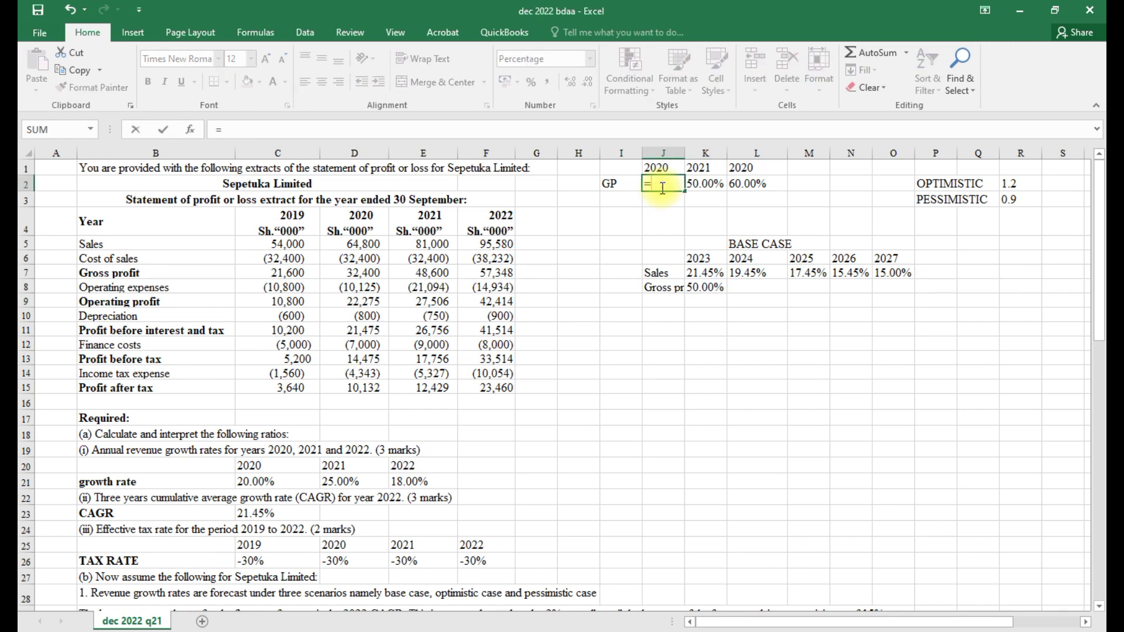
click(359, 275)
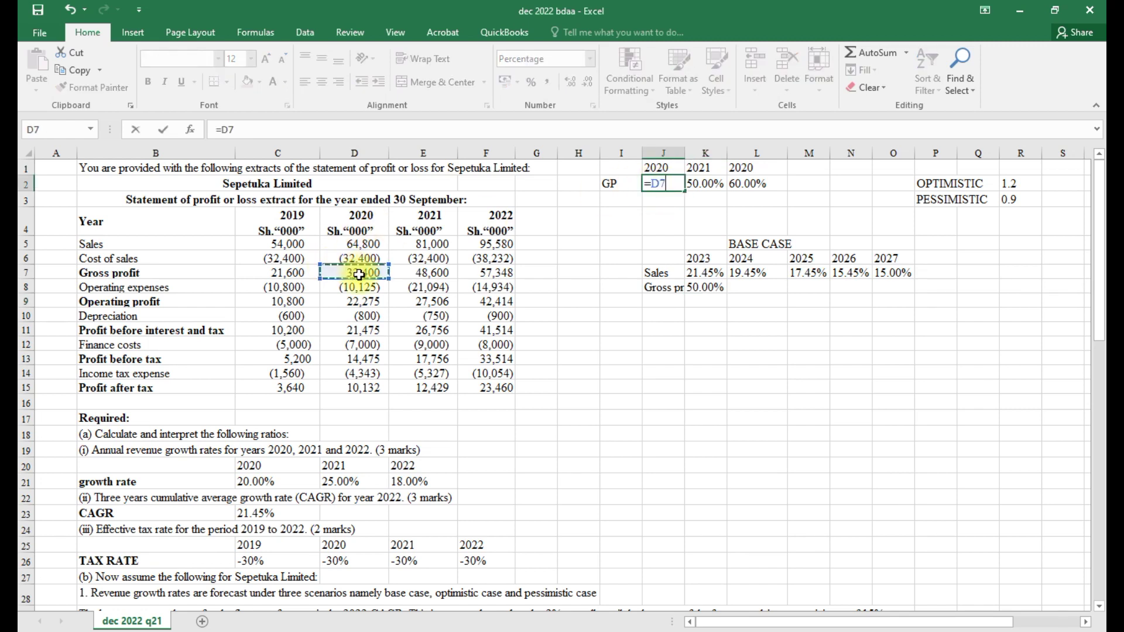
text(/)
click(356, 244)
key(Return)
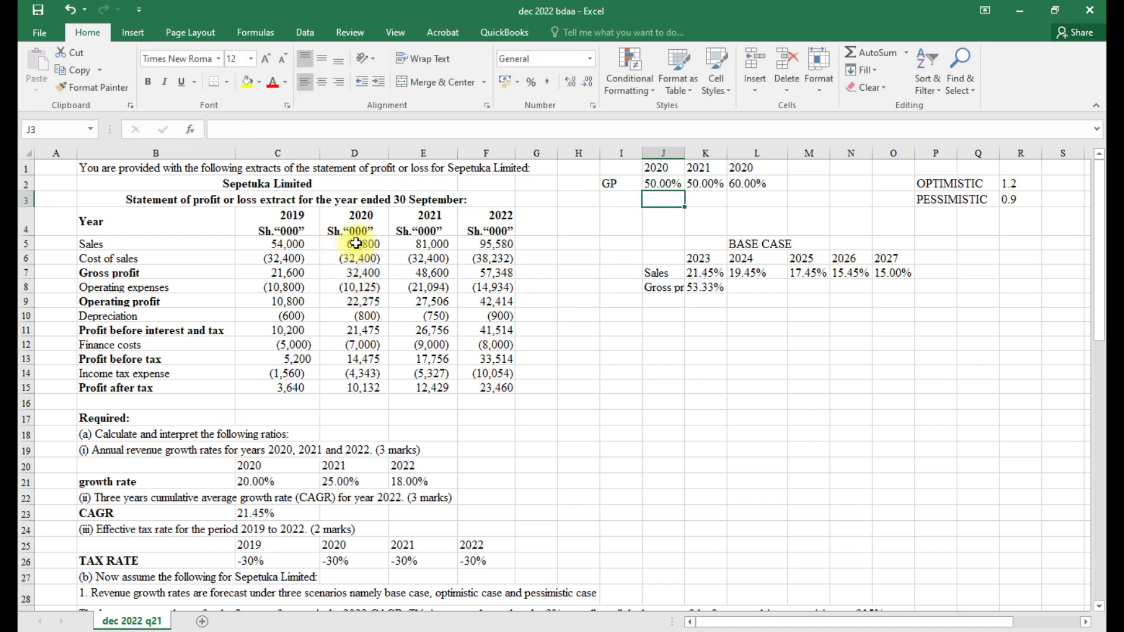
click(659, 183)
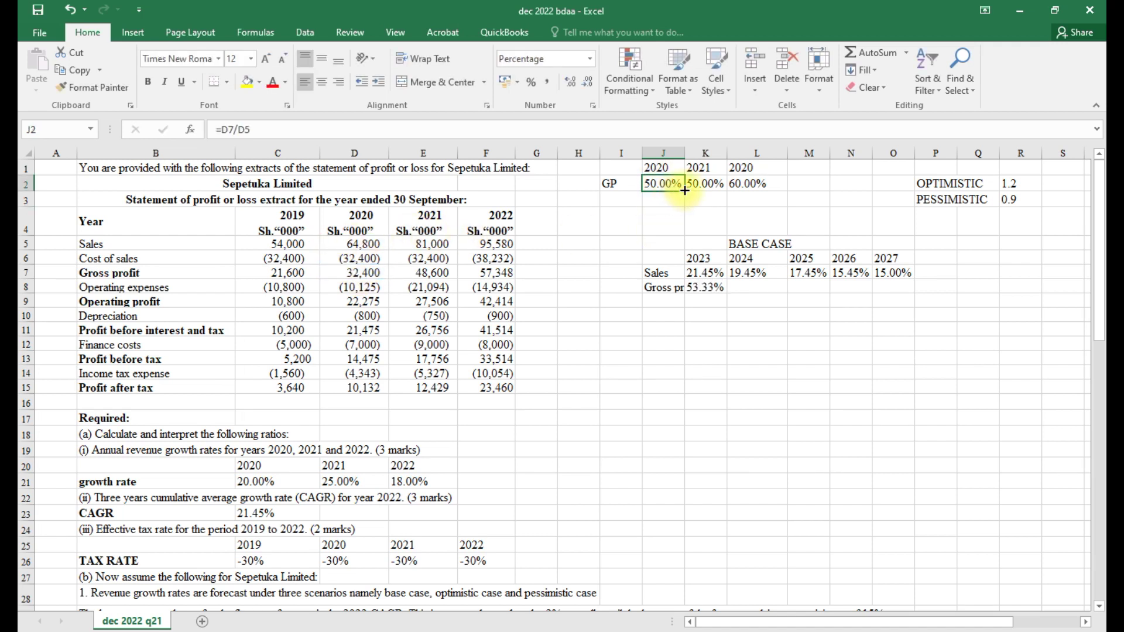
drag(690, 190, 771, 184)
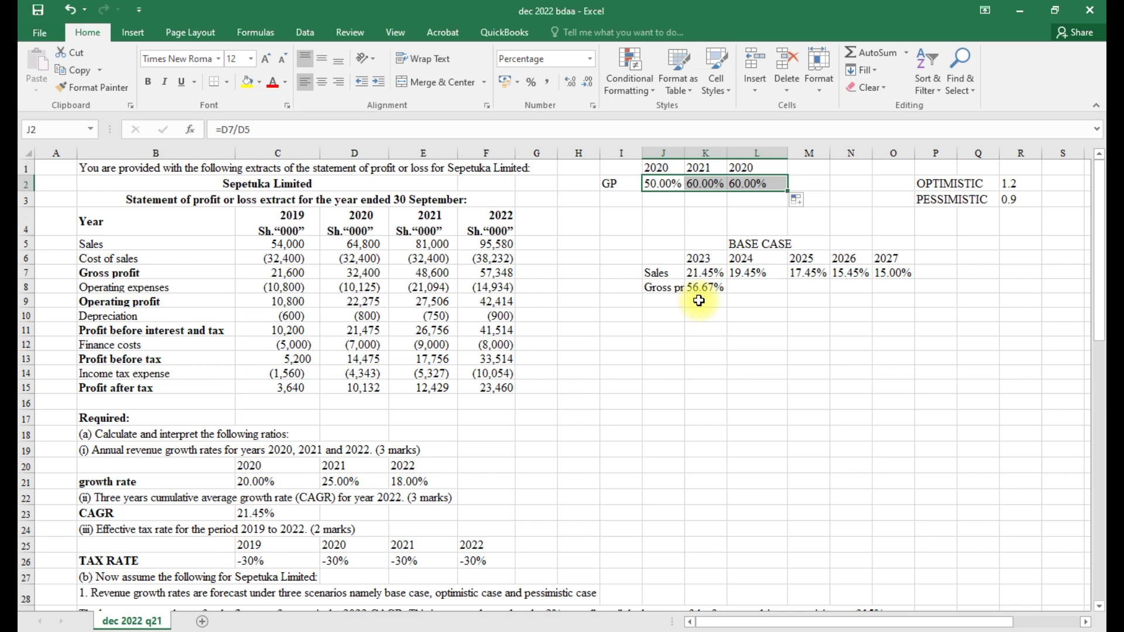
Calculate the 2024 gross profit margin in L8 with =K8-2% and fill it across to 2027 in O8
click(772, 288)
text(=)
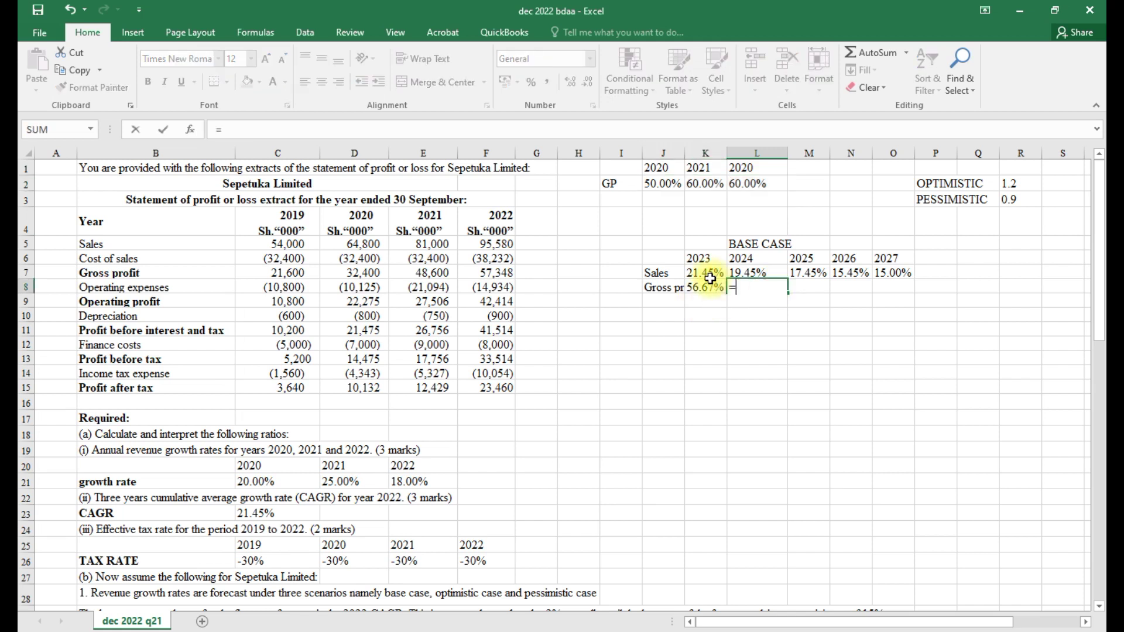
click(713, 287)
text(-2)
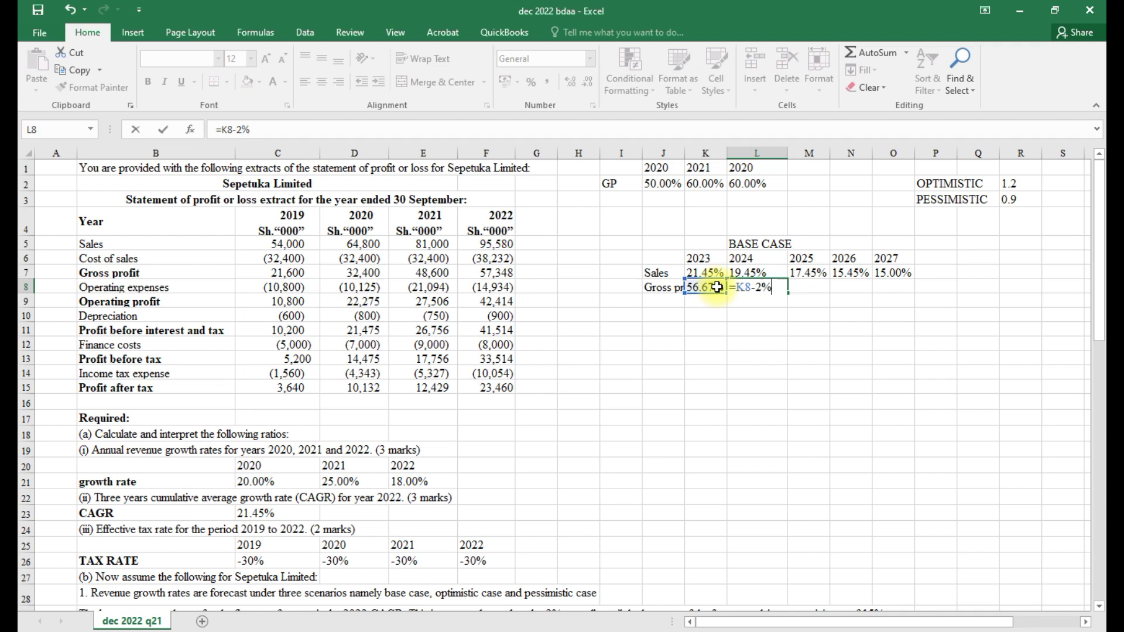
key(Return)
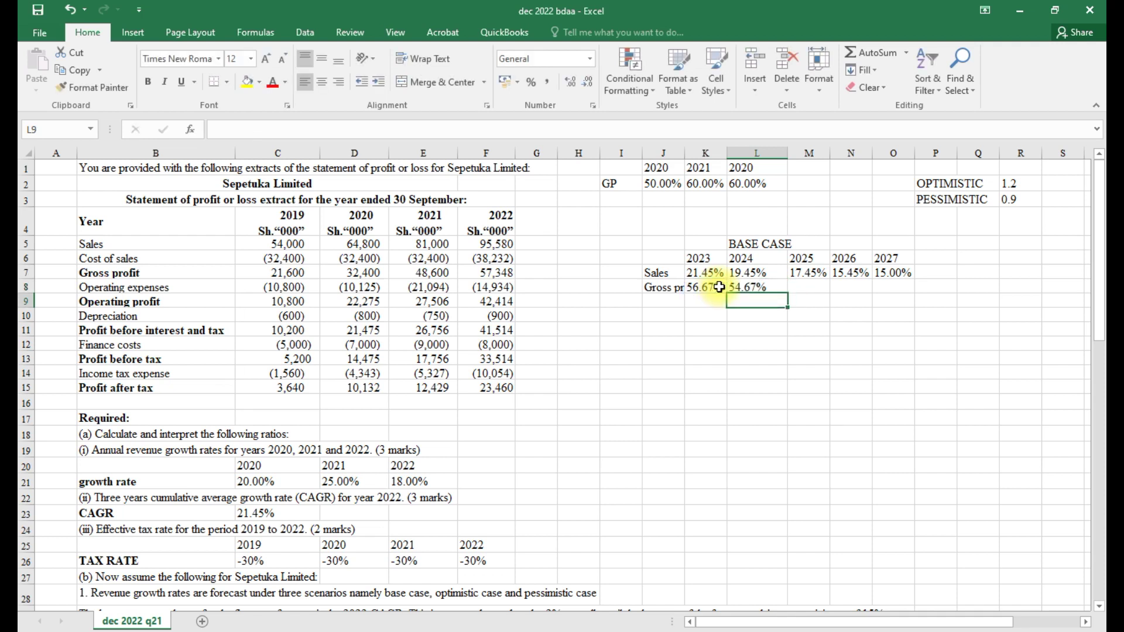
click(755, 287)
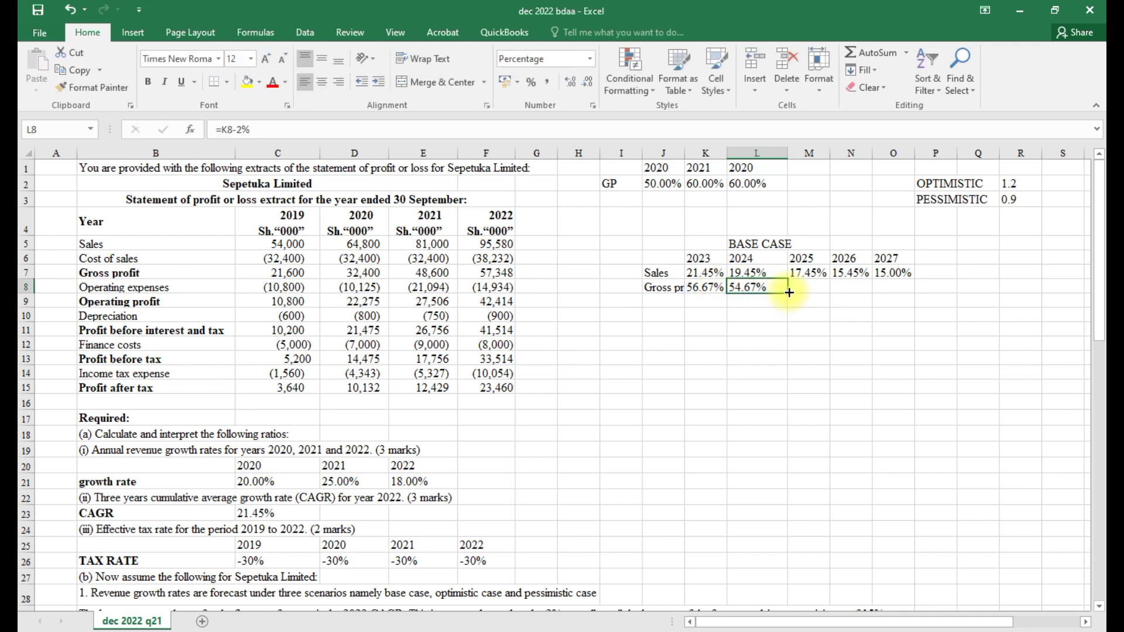
drag(796, 292, 896, 291)
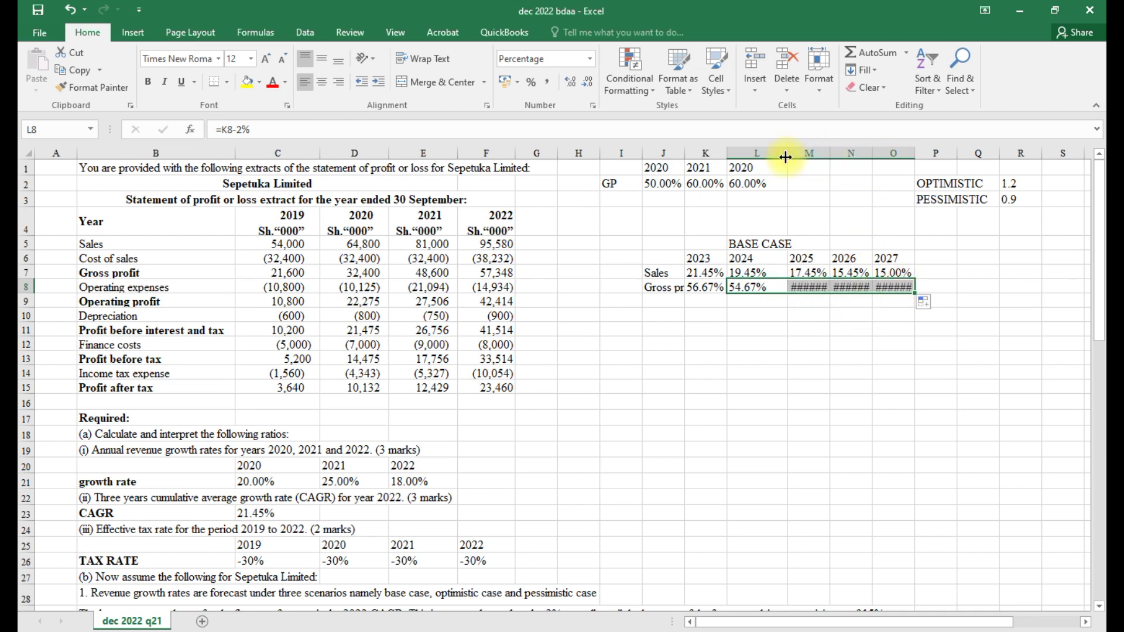
Adjust the decimal places of the forecast gross profit margins in L8:O8, leaving them at two decimals
click(571, 82)
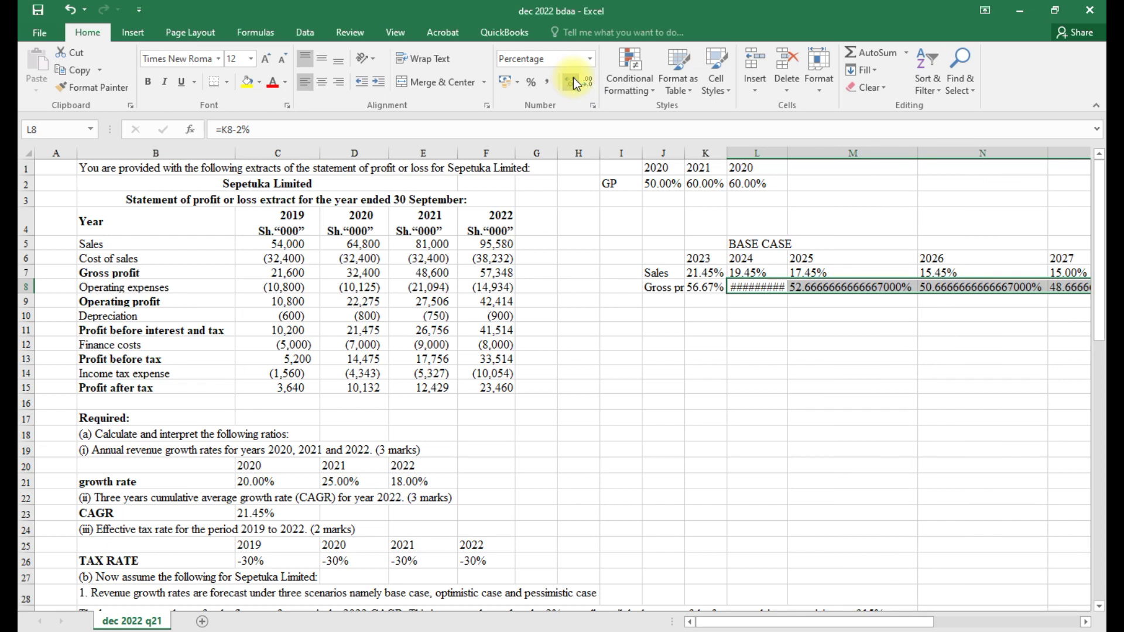
click(570, 85)
click(570, 86)
click(571, 86)
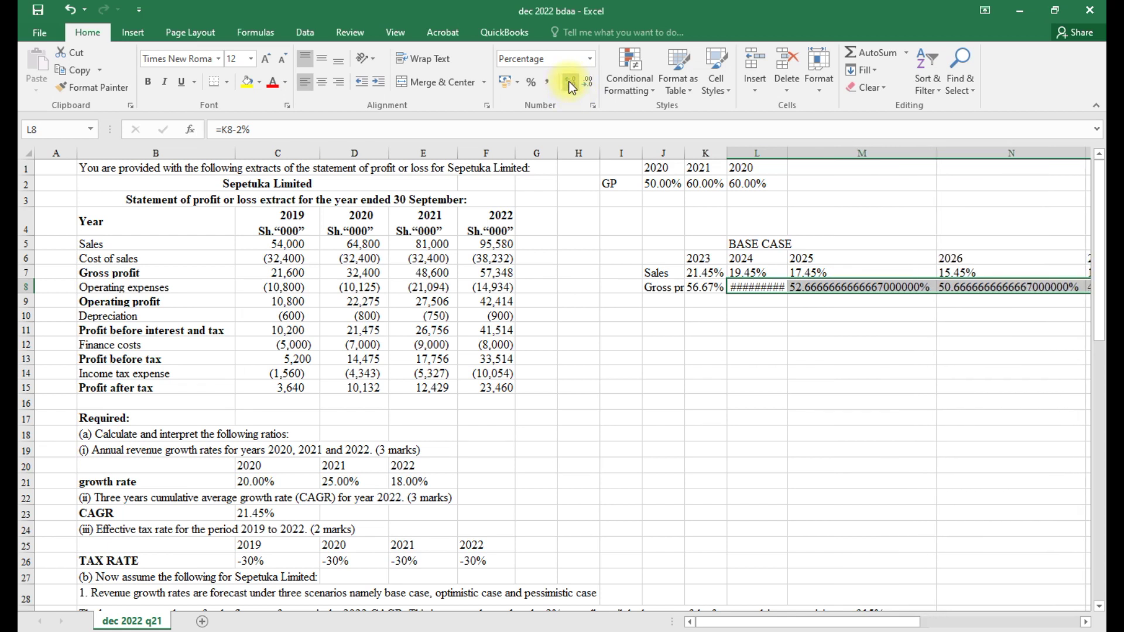
triple_click(589, 82)
triple_click(588, 82)
triple_click(589, 82)
double_click(589, 82)
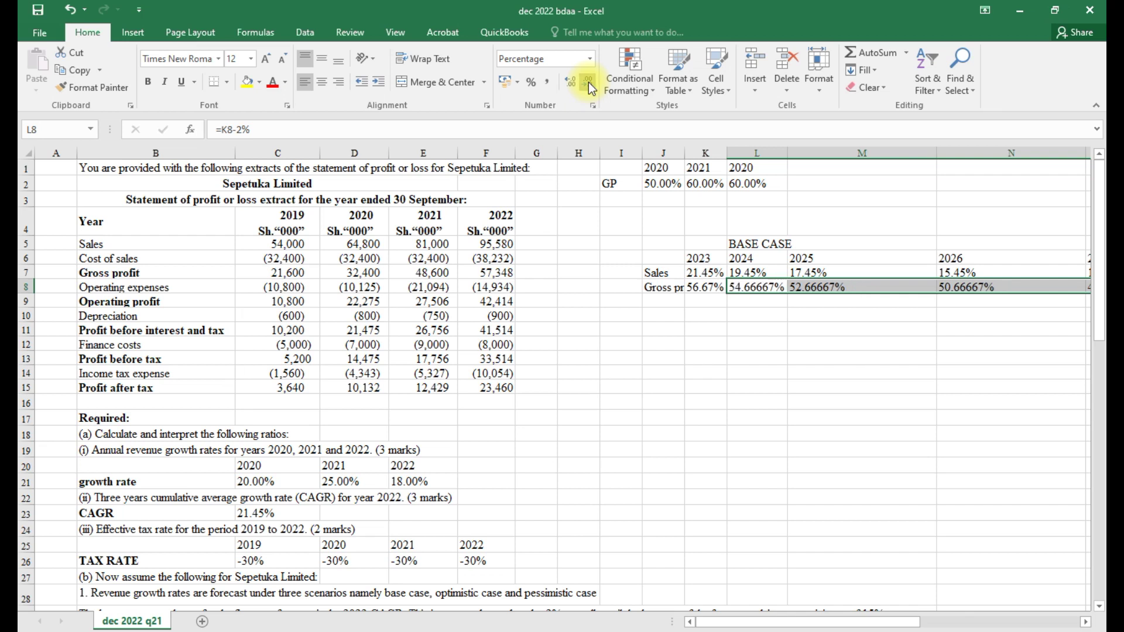
click(589, 82)
click(589, 82)
click(588, 82)
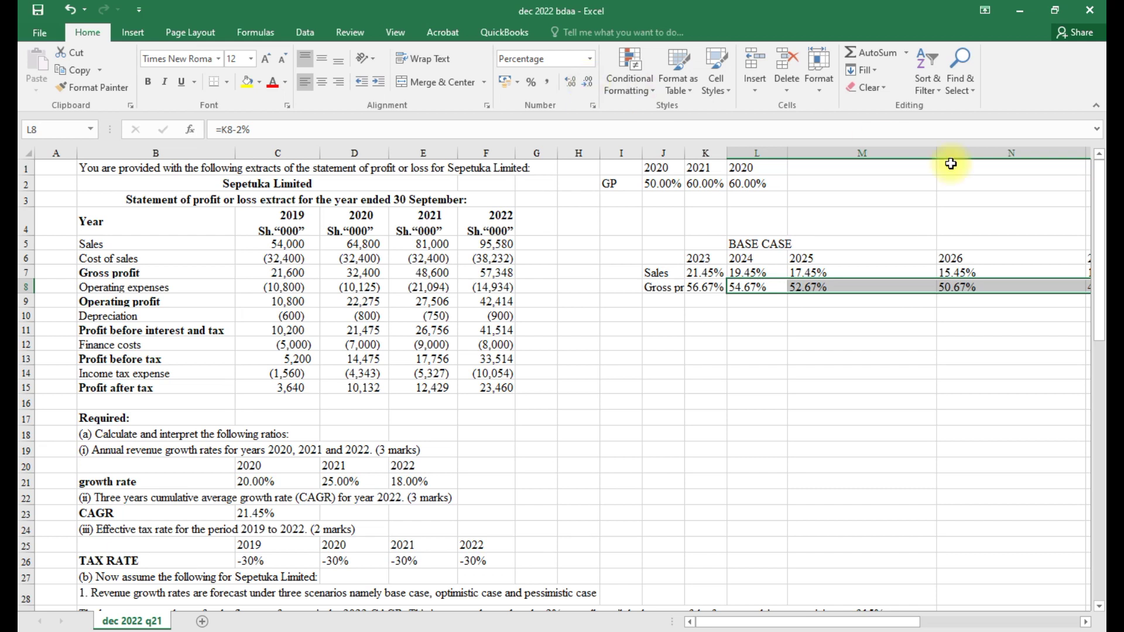
Narrow columns M, N and O to fit the forecast percentages
drag(936, 153, 842, 152)
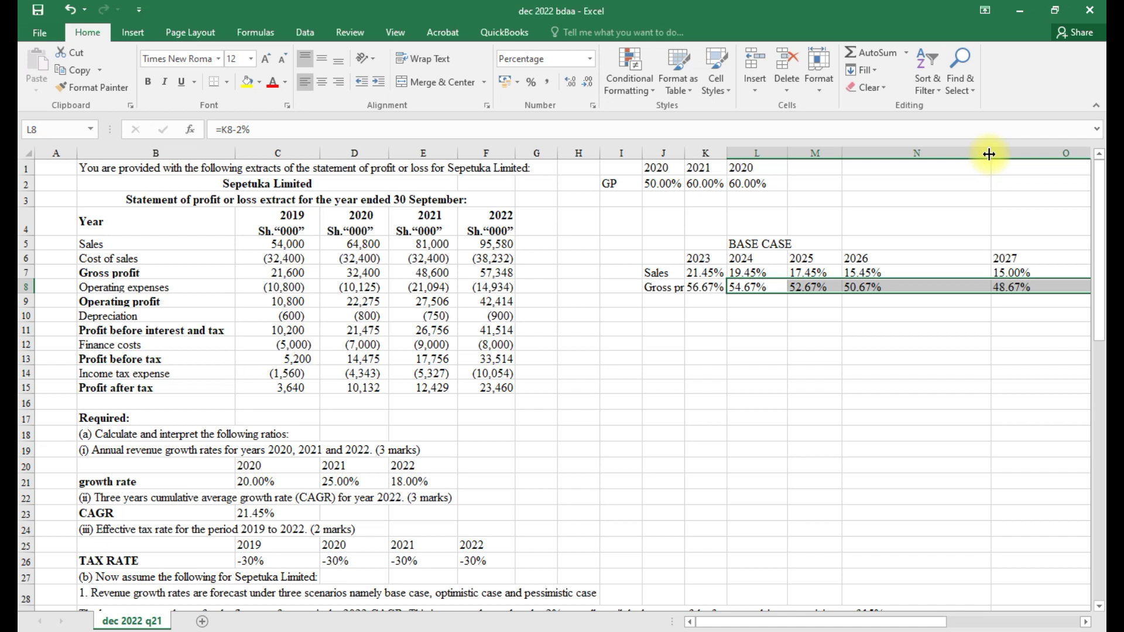
drag(992, 155, 896, 156)
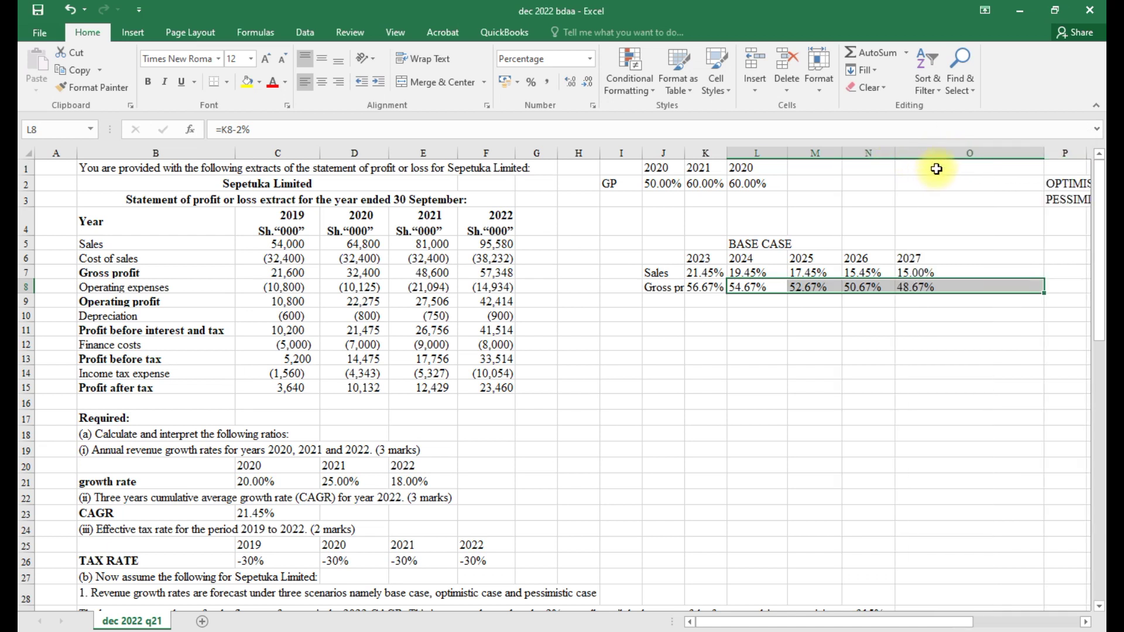
drag(1043, 154, 951, 153)
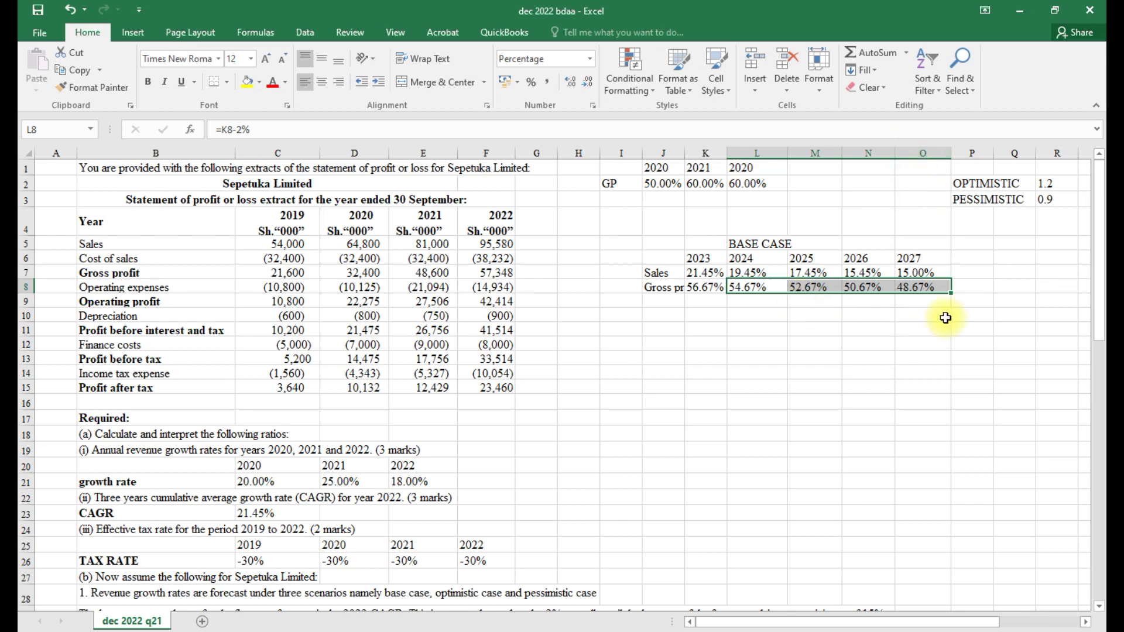
click(897, 327)
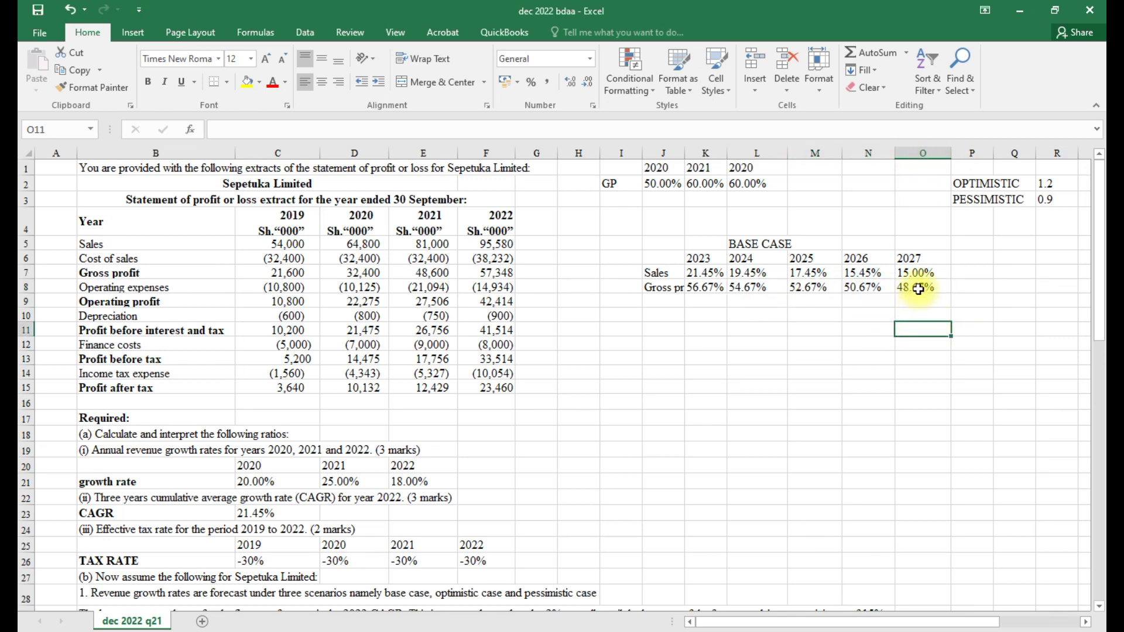
Replace the 2027 gross profit margin in O8 with the stipulated minimum using =50%
scroll(638, 413, down, 2)
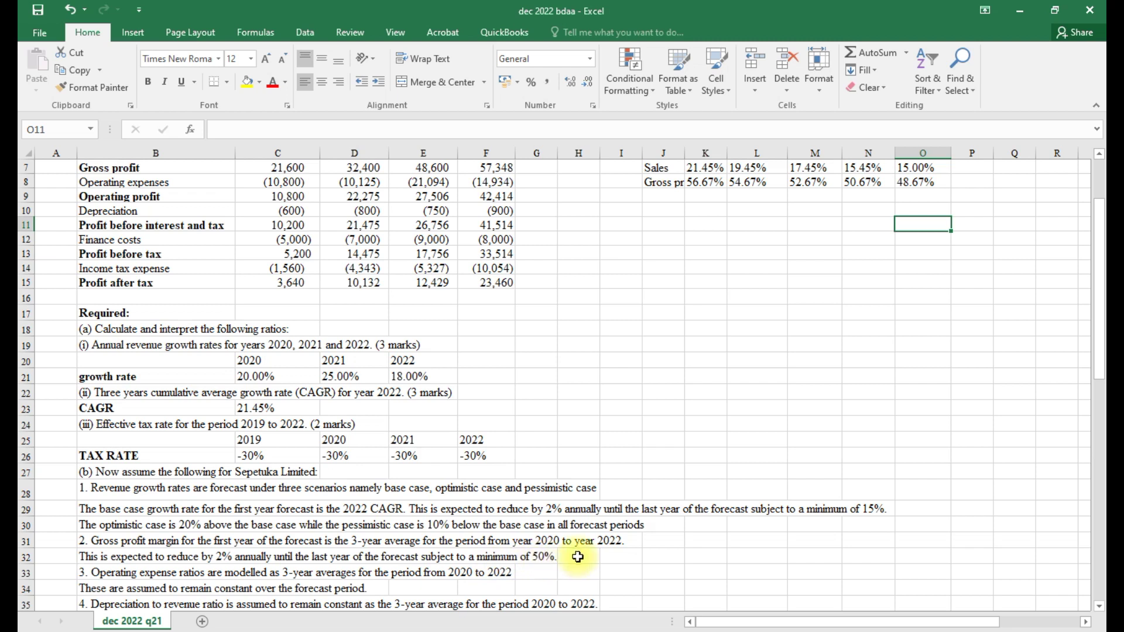
click(914, 181)
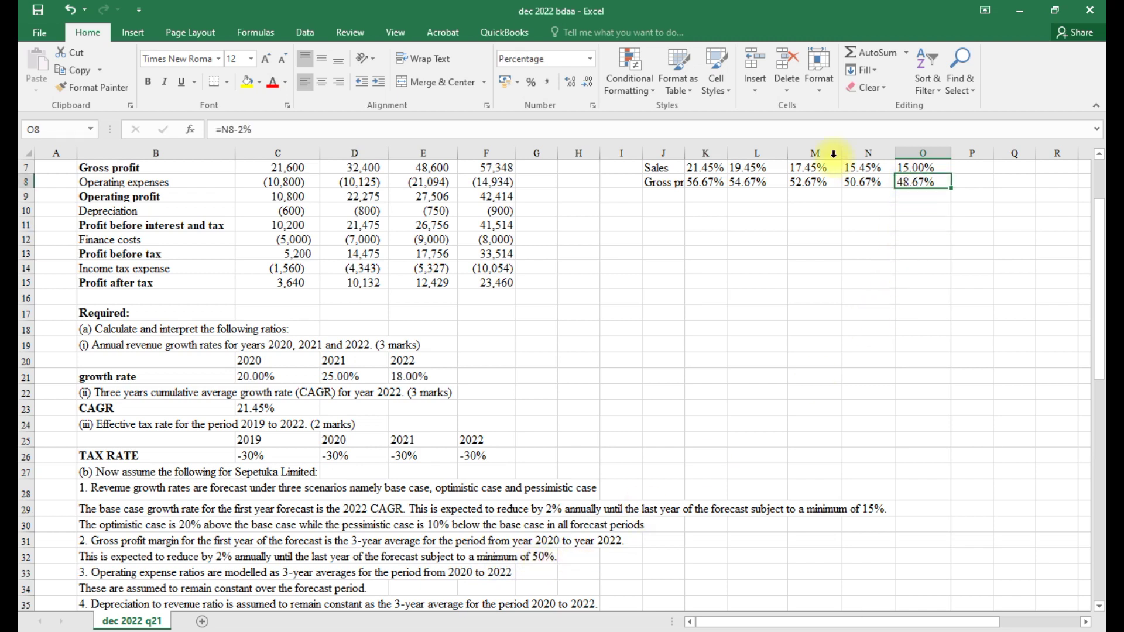
text(=50%)
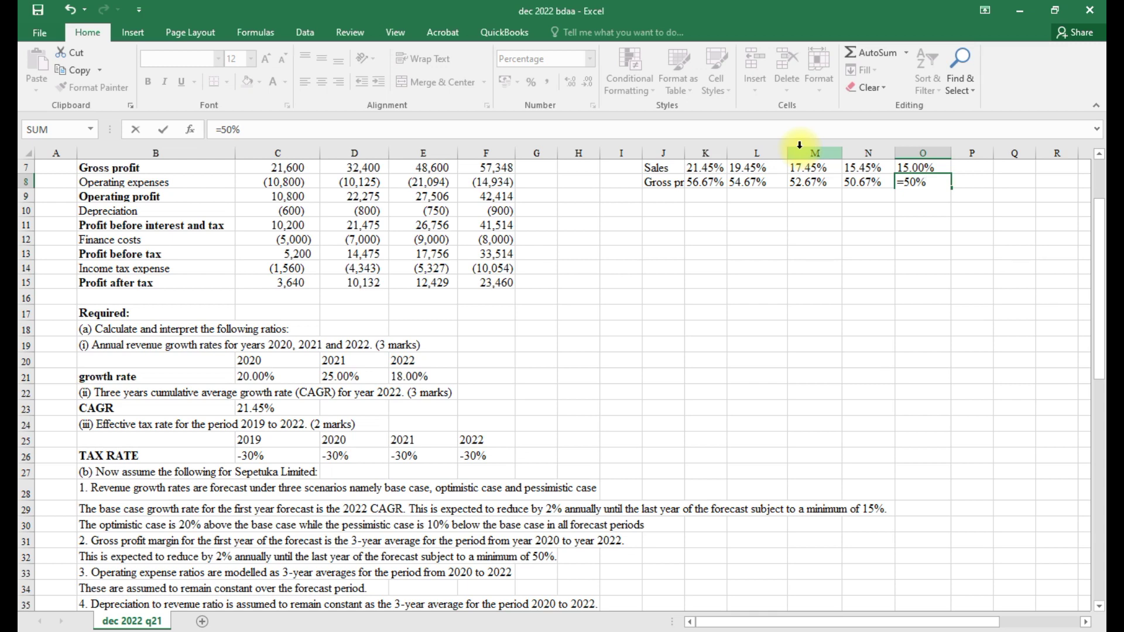
key(Return)
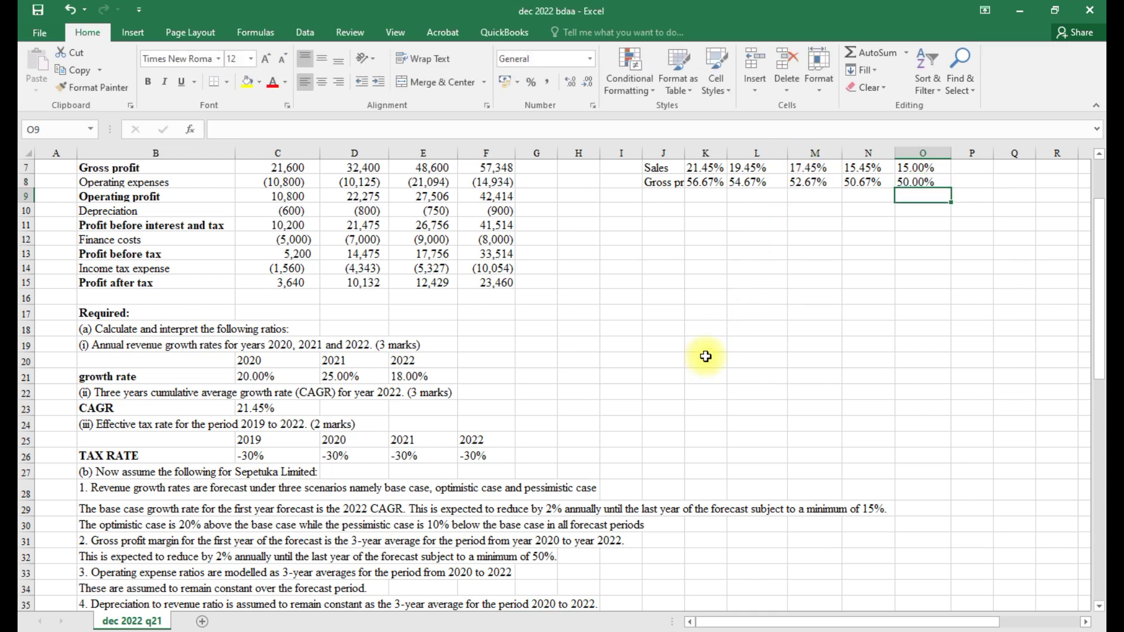
Review the operating expense assumption, and label the operating expenses ratio row in I3 with =B8
scroll(726, 310, up, 2)
scroll(742, 370, down, 1)
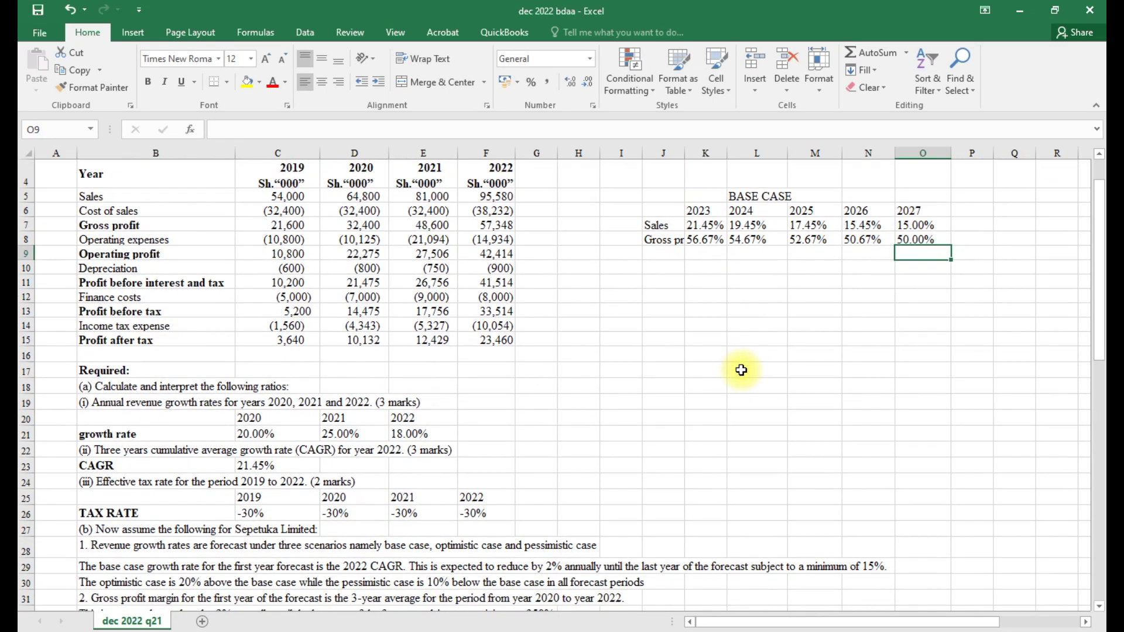
scroll(742, 370, down, 2)
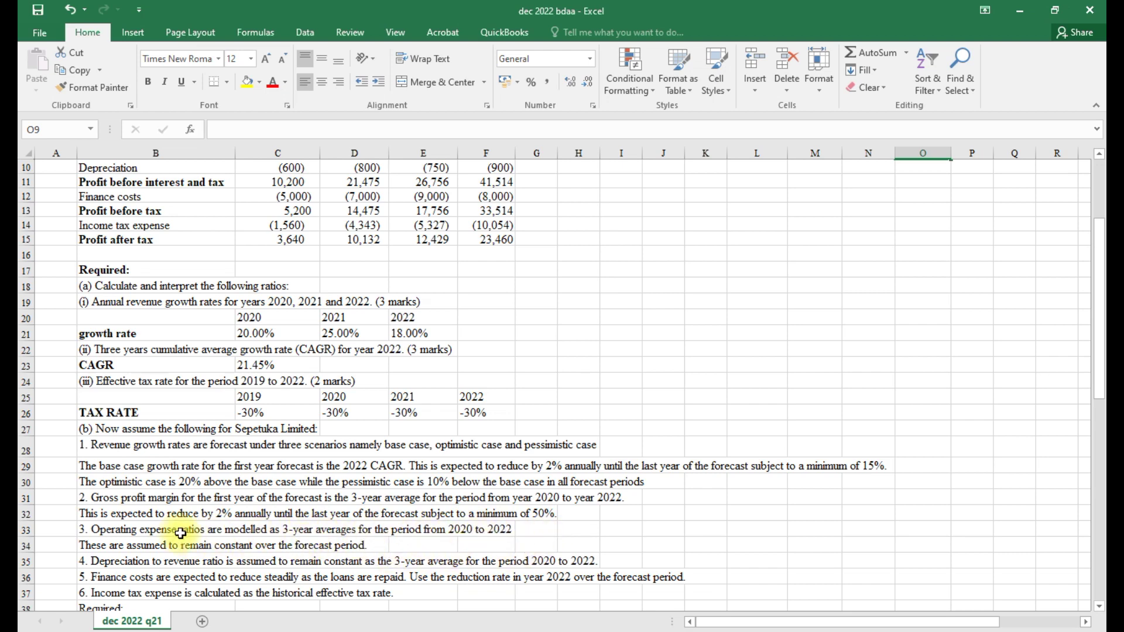
scroll(249, 533, up, 2)
scroll(256, 507, up, 1)
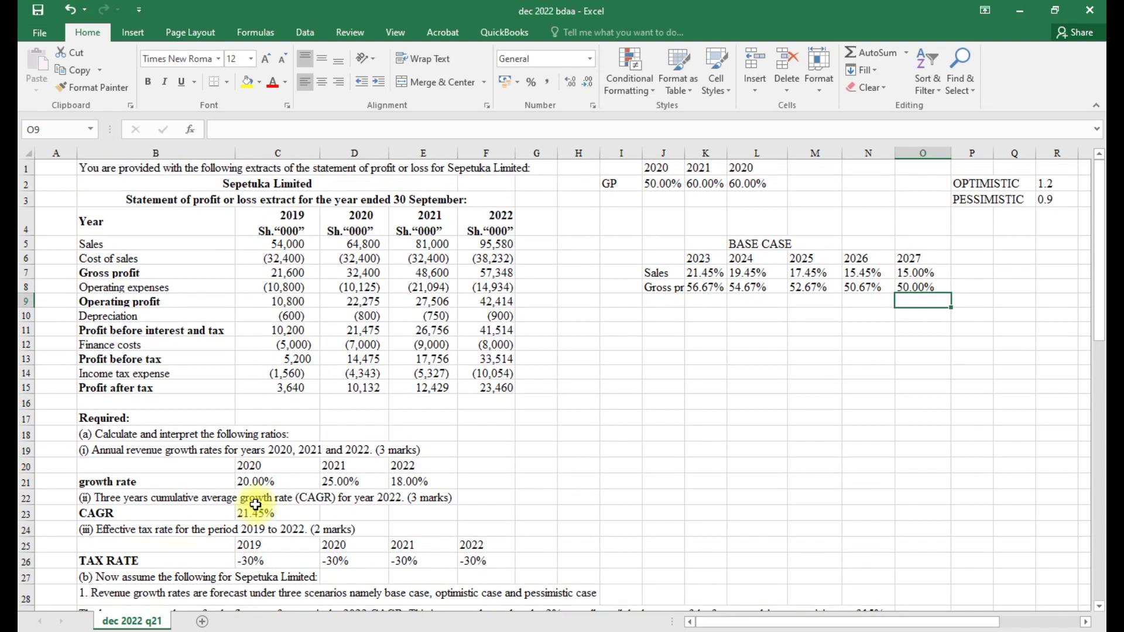
click(606, 199)
text(=)
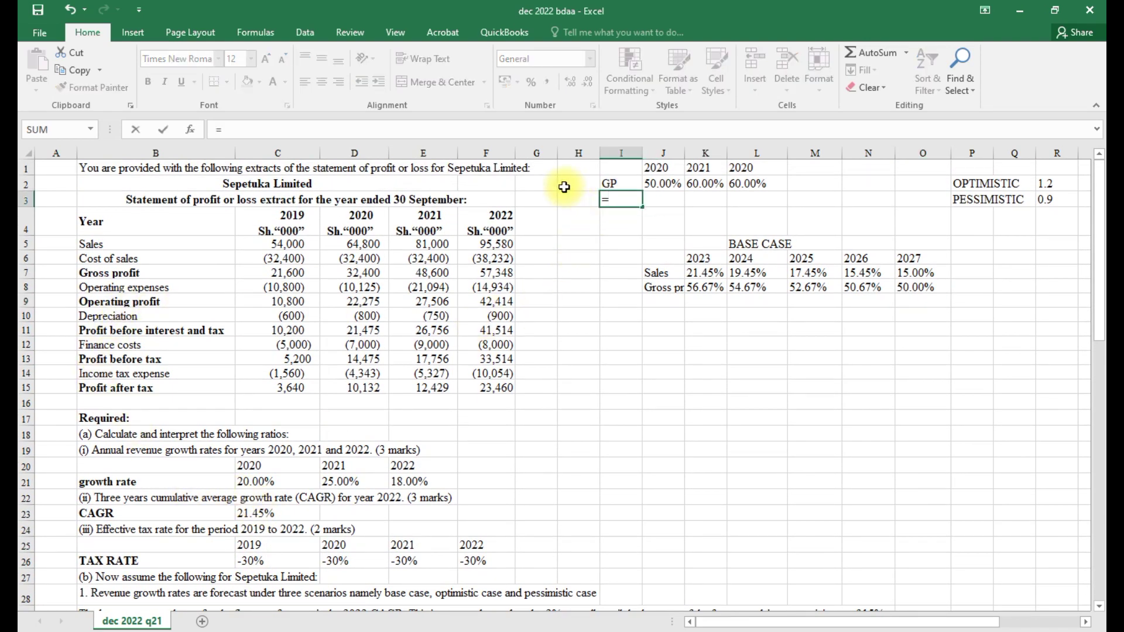
click(125, 289)
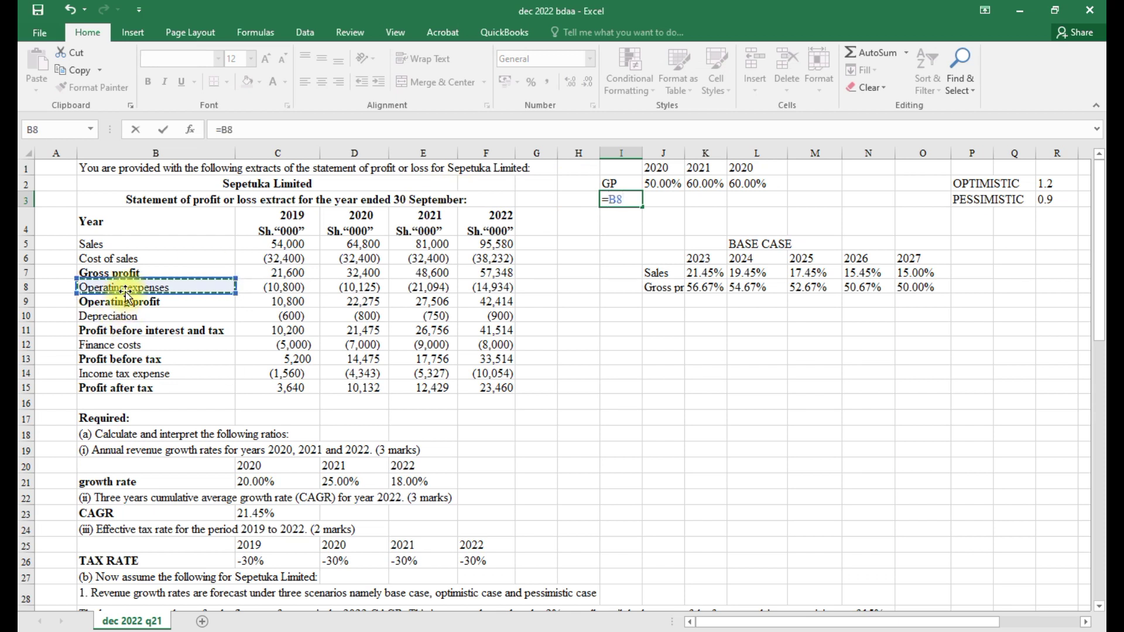
key(Return)
Calculate the 2020 operating expense ratio in J3 as operating expenses divided by sales, using =D8/D5
click(664, 220)
click(670, 199)
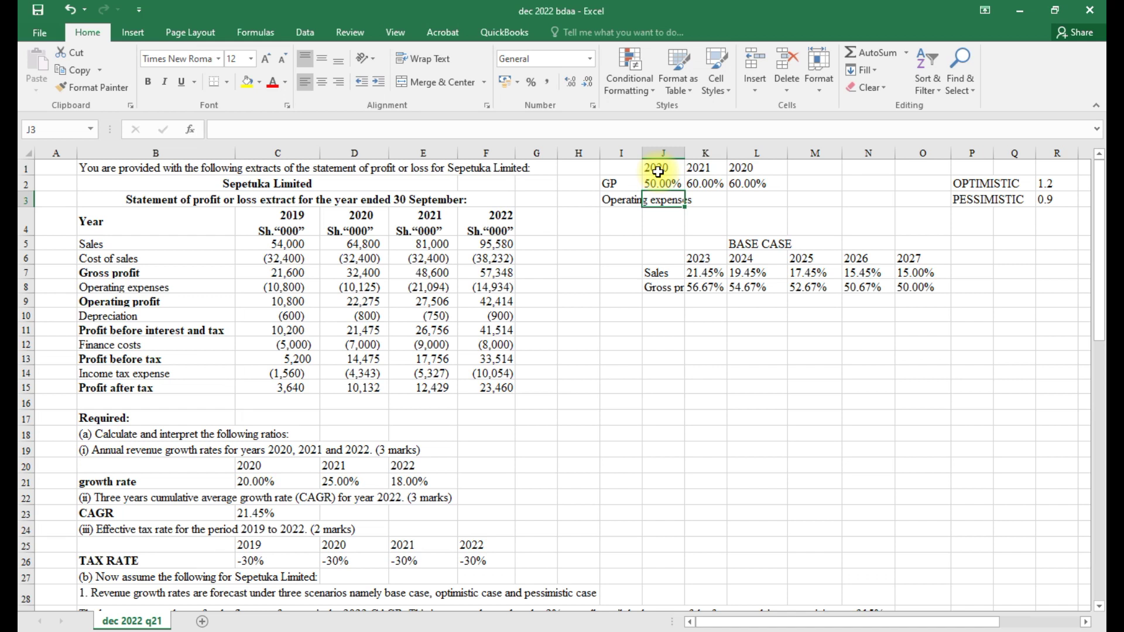
text(=)
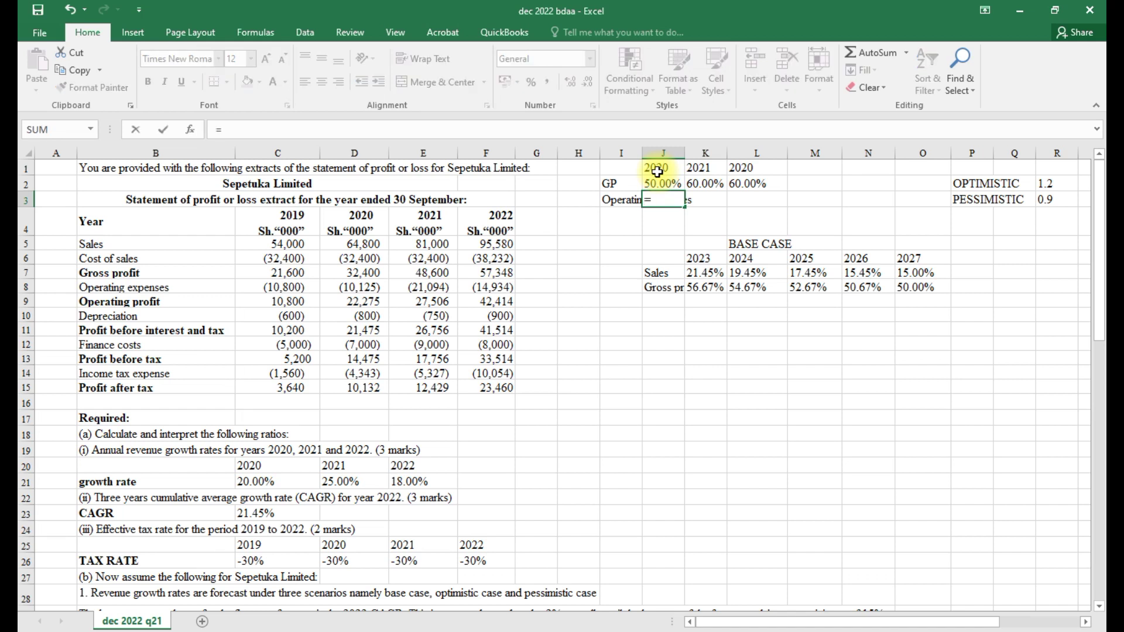
click(351, 287)
text(/)
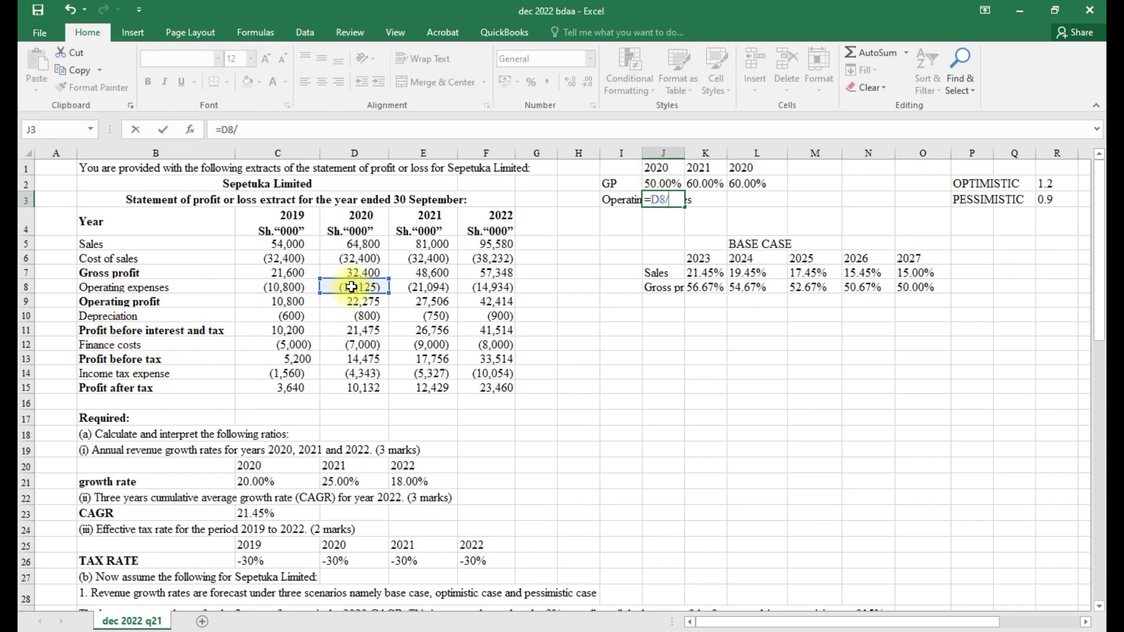
click(363, 243)
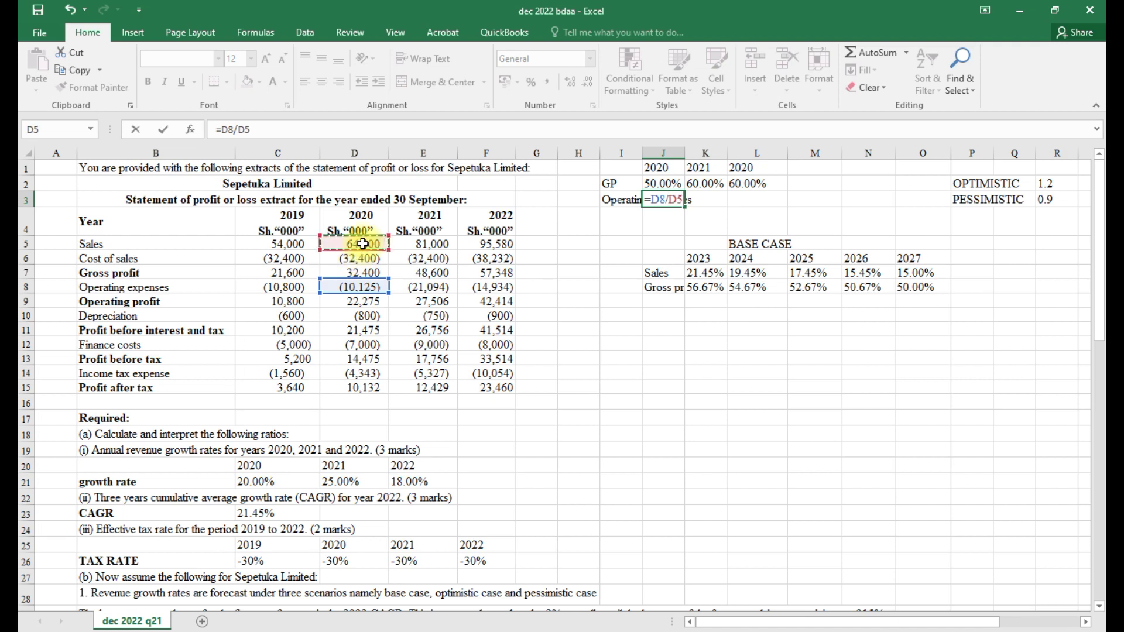
key(Return)
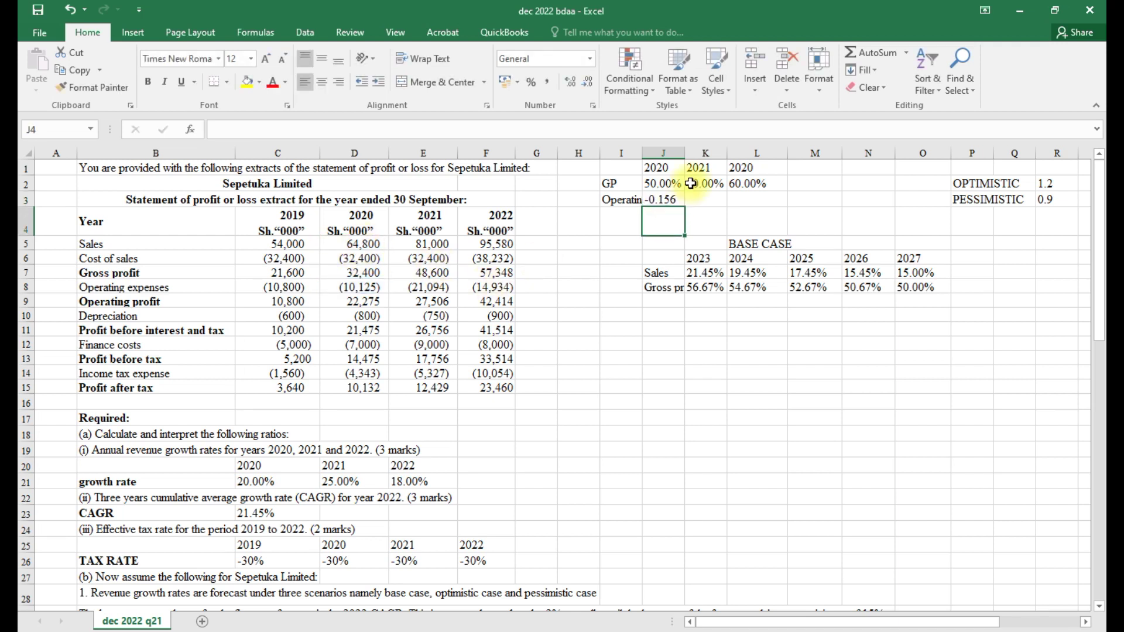
Format J3 as a percentage with two decimals, fill it across to L3, and widen column K to fit
click(660, 200)
click(532, 84)
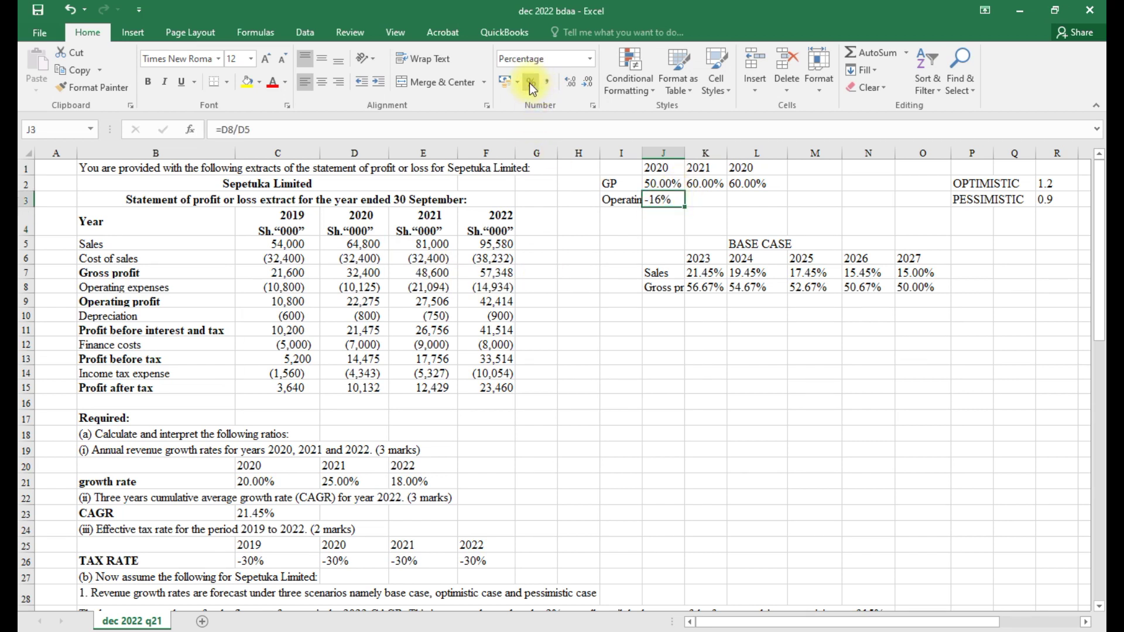
click(571, 79)
click(571, 79)
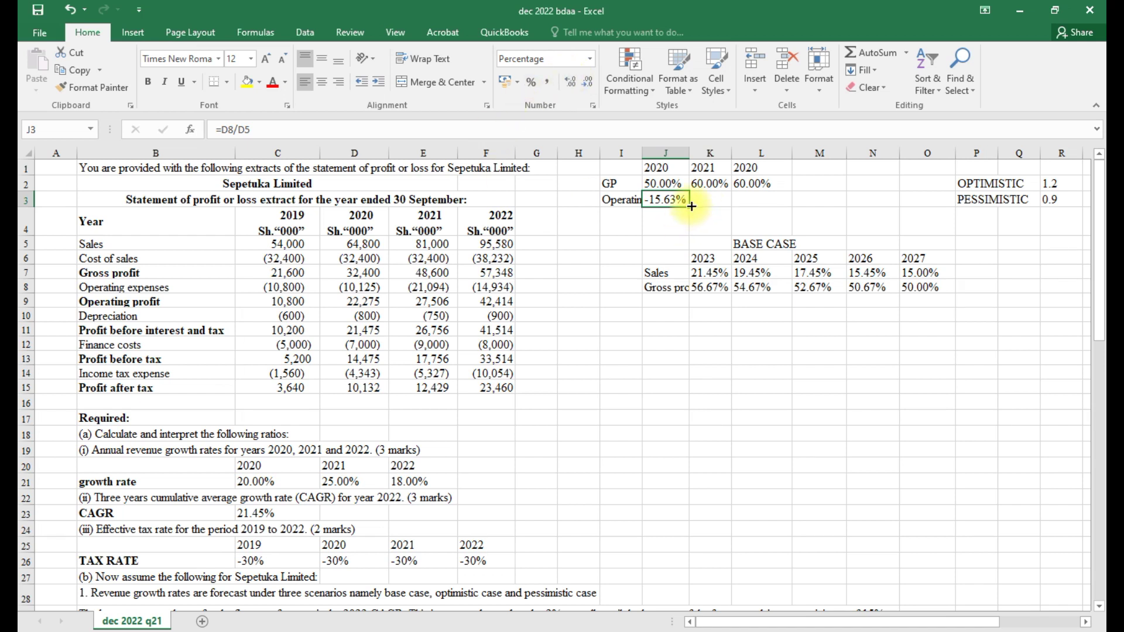
drag(691, 206, 767, 202)
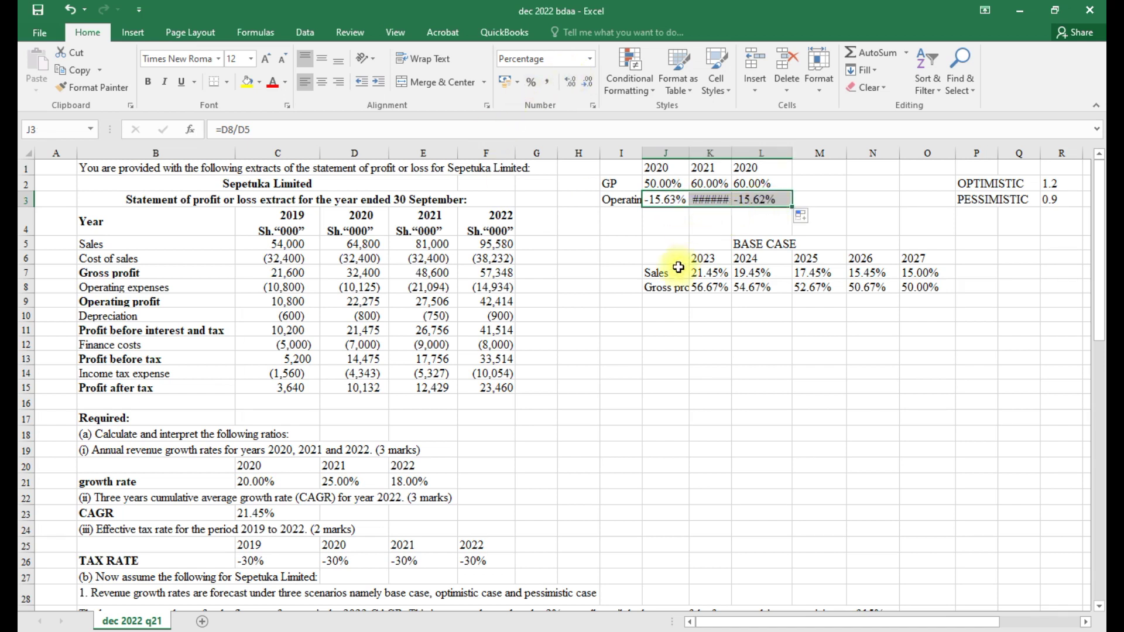
drag(732, 152, 738, 153)
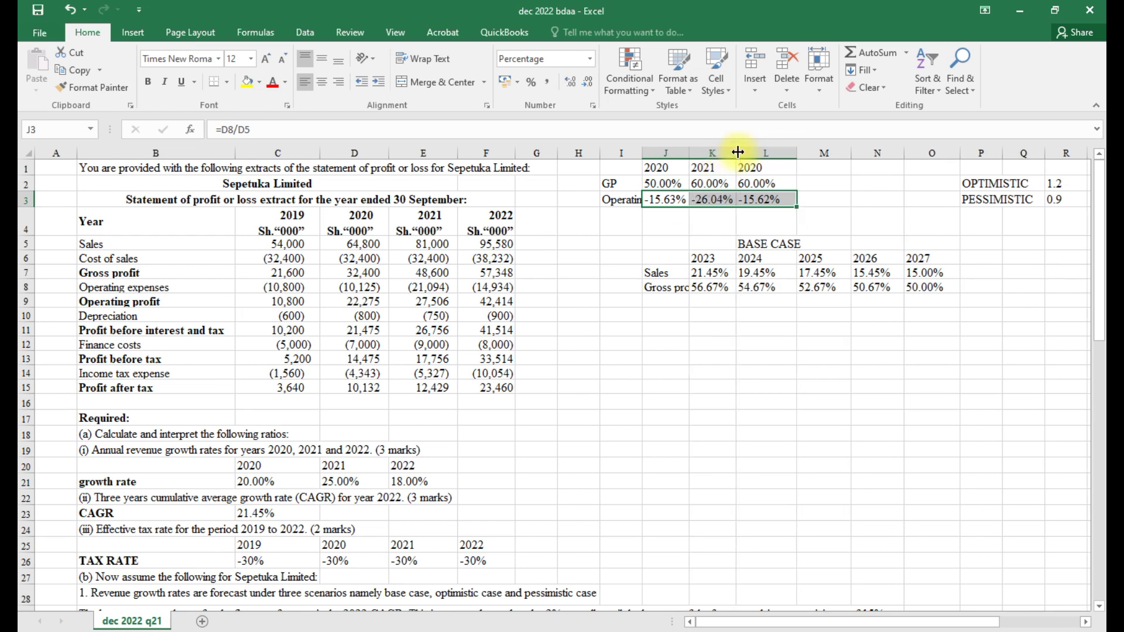
Add the operating expenses label below gross profit in the base case table, using =B8 in J9
click(662, 299)
text(=)
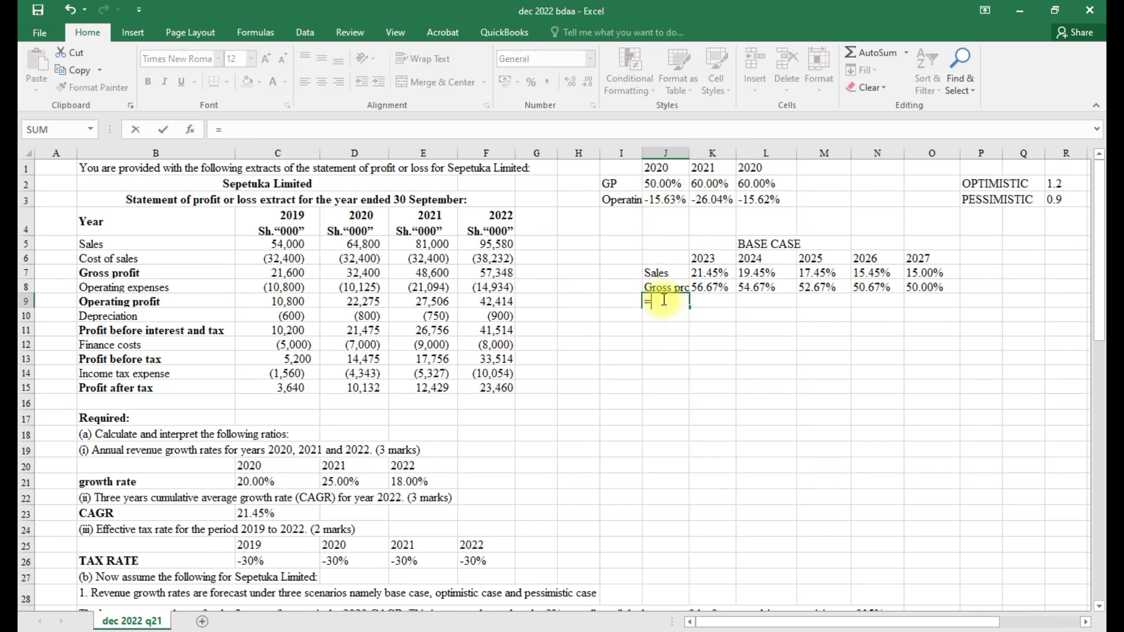
click(103, 288)
key(Return)
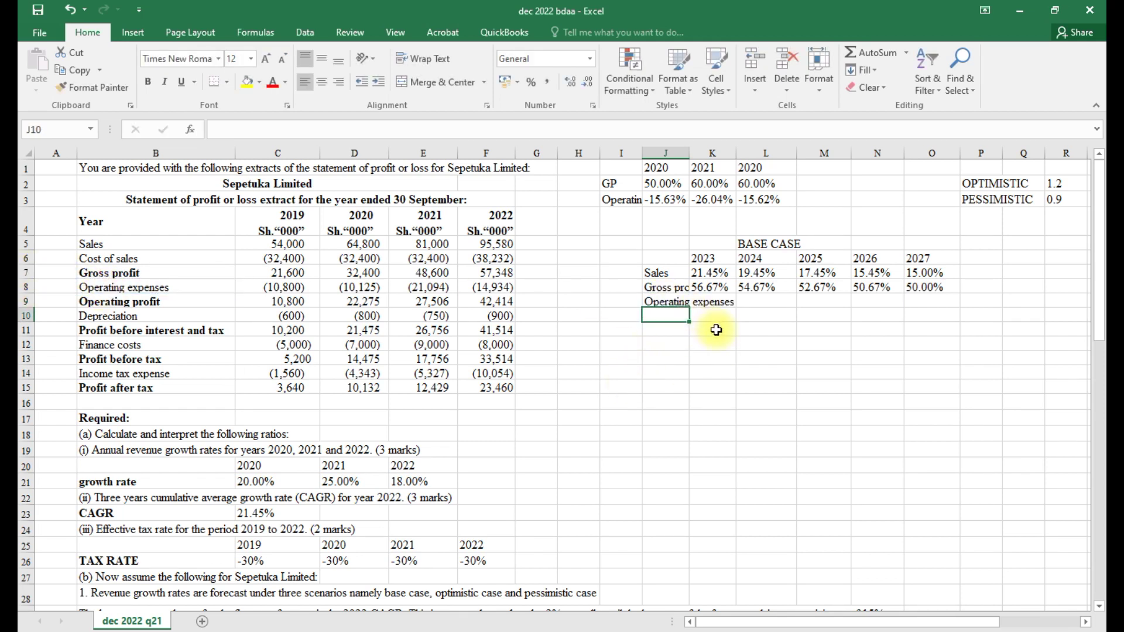
Merge and center the operating expenses label across I9:J9 and the gross profit label across I8:J8
drag(620, 301, 650, 301)
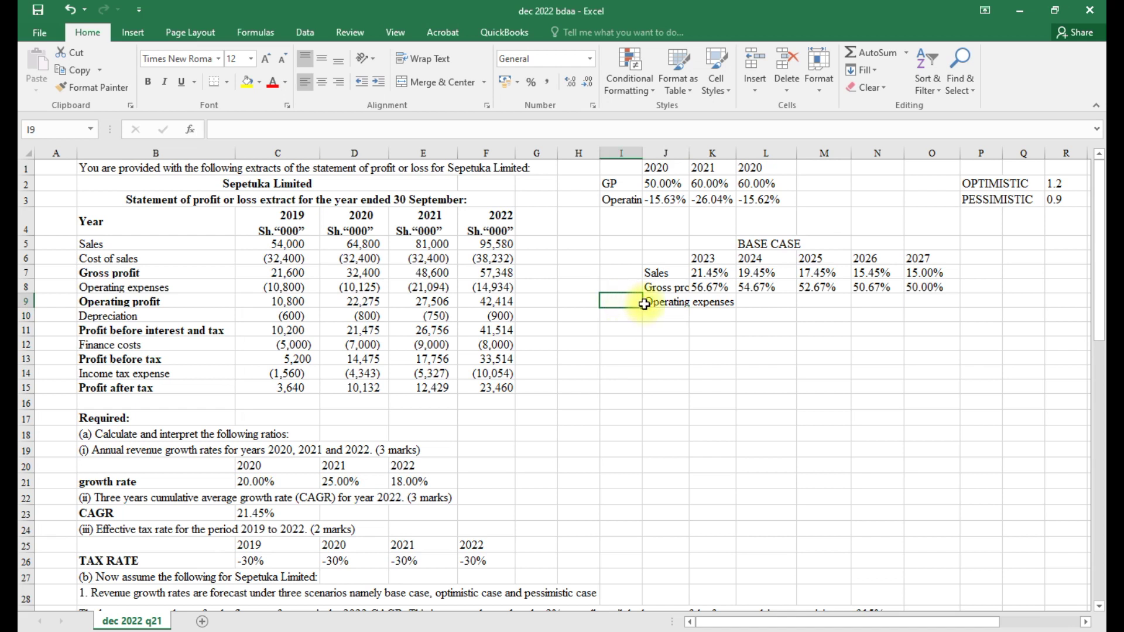
click(440, 82)
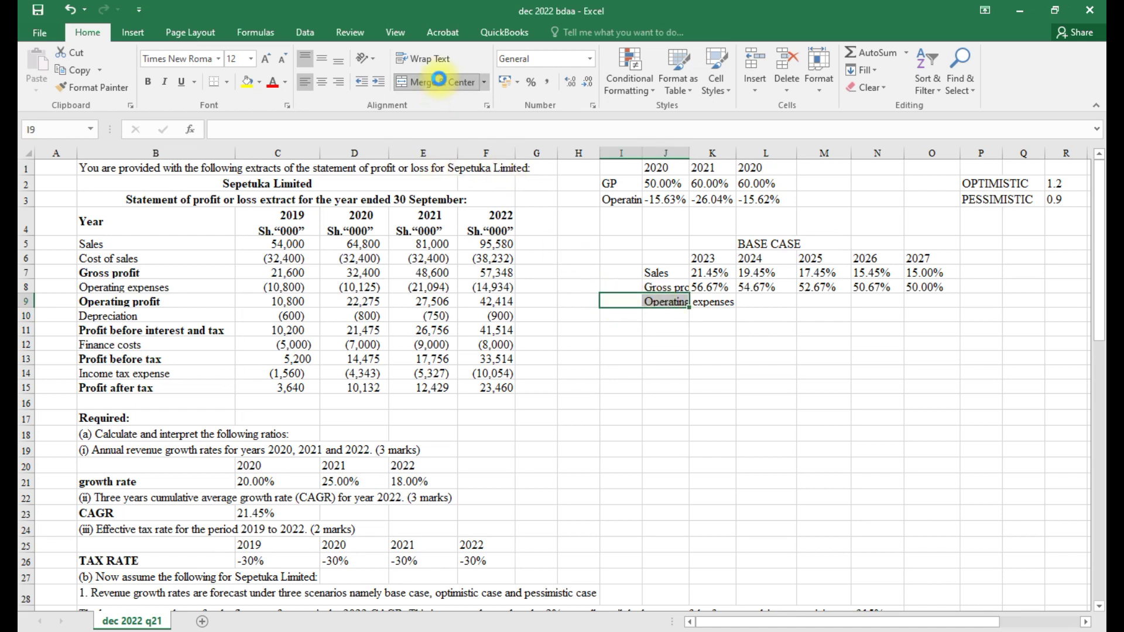
click(666, 357)
drag(609, 286, 659, 286)
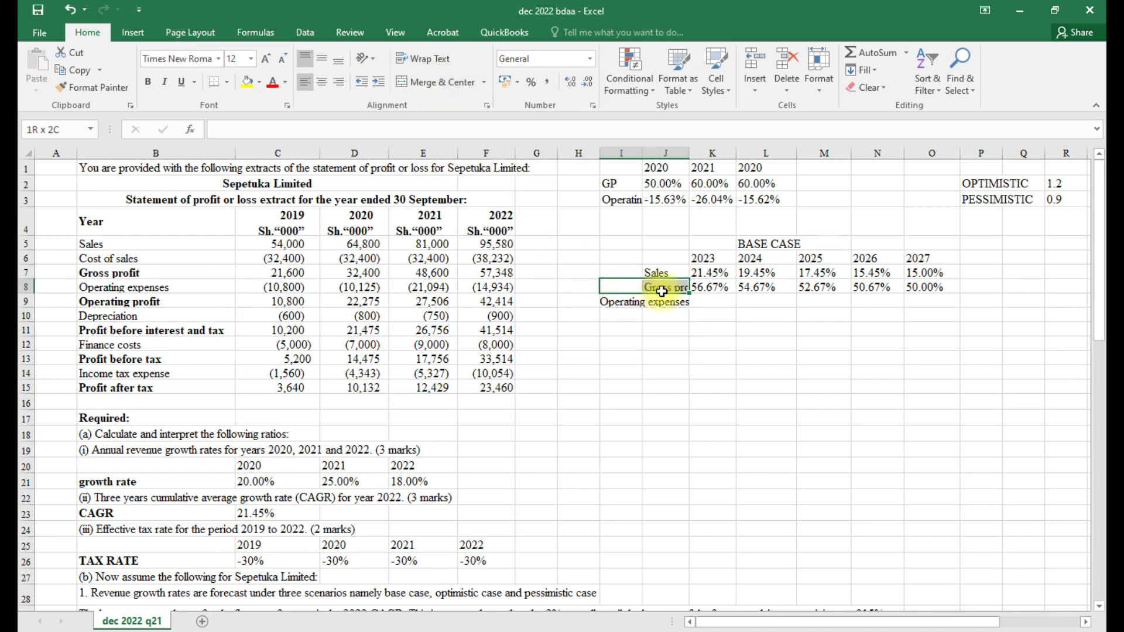
click(433, 82)
click(713, 330)
Calculate the 2023 operating expense ratio in K9 as the three-year average, using =AVERAGE(J3:L3)
click(718, 299)
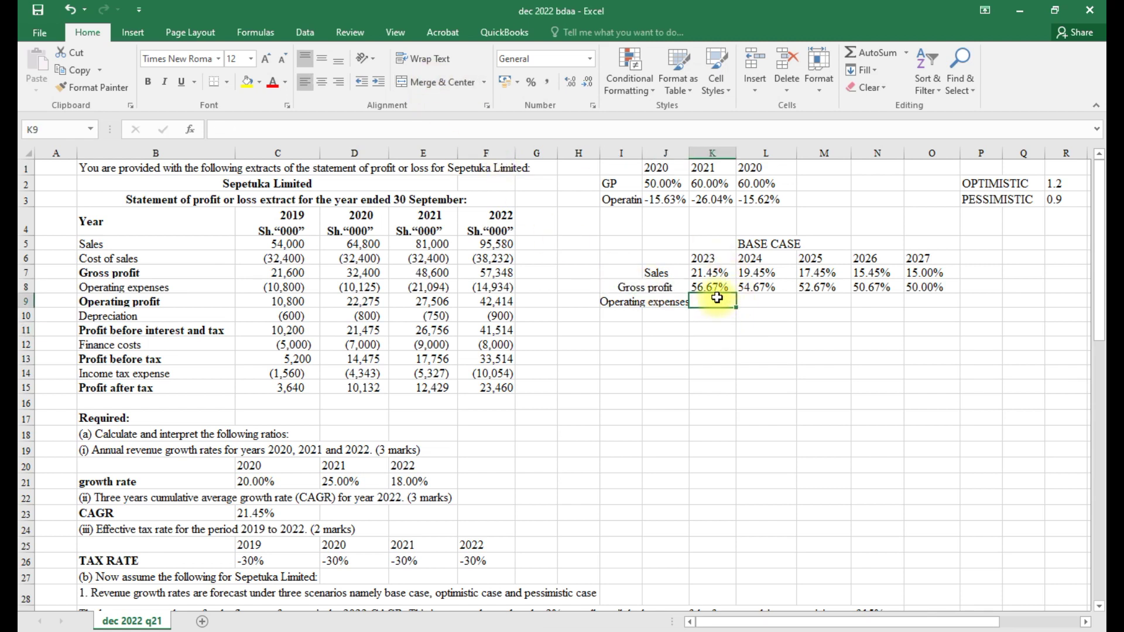
text(=)
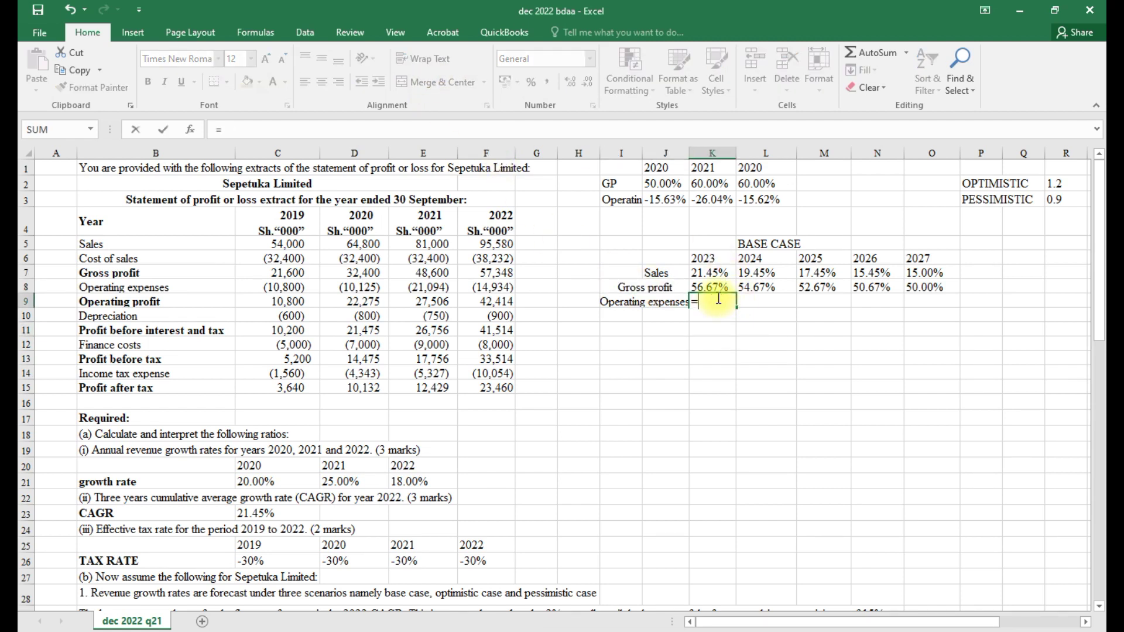
text(AVE)
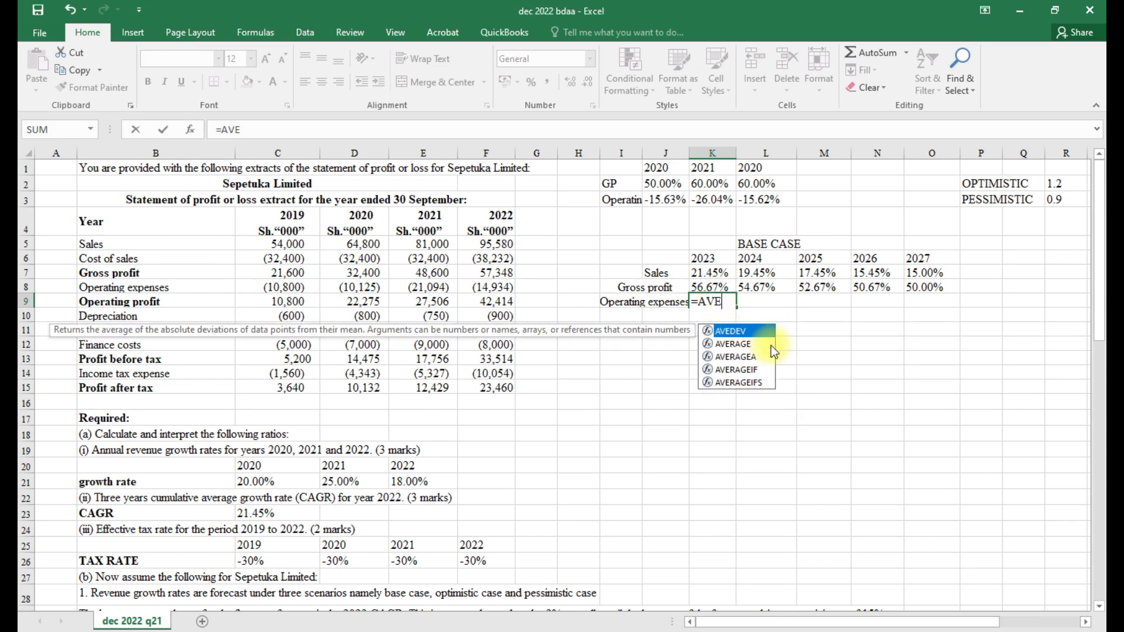
double_click(748, 343)
drag(658, 197, 766, 199)
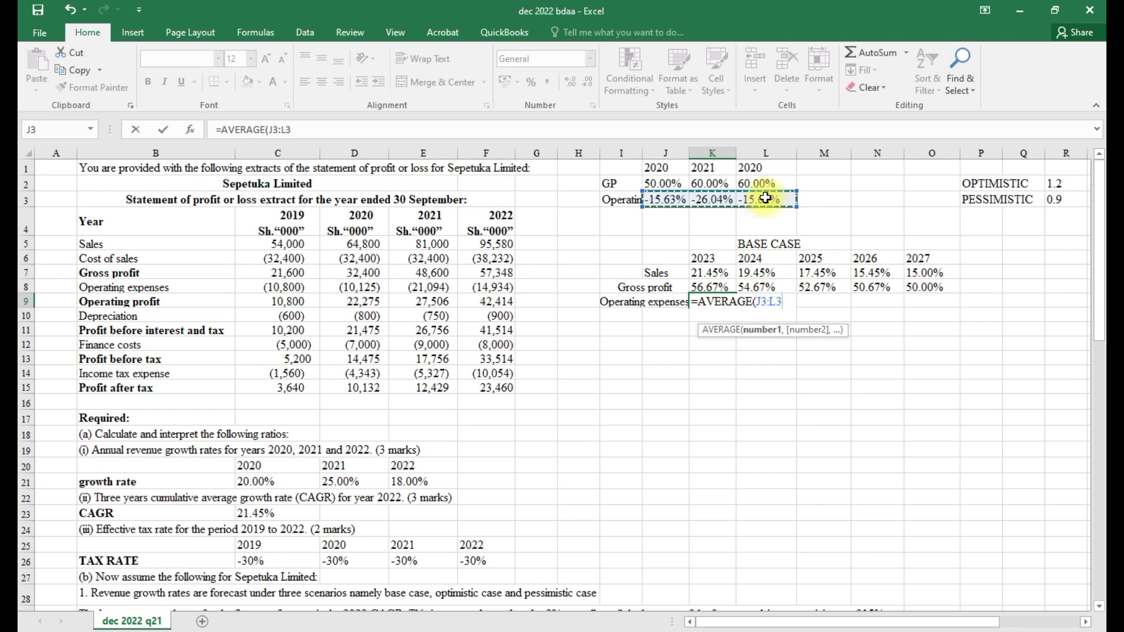
key(Return)
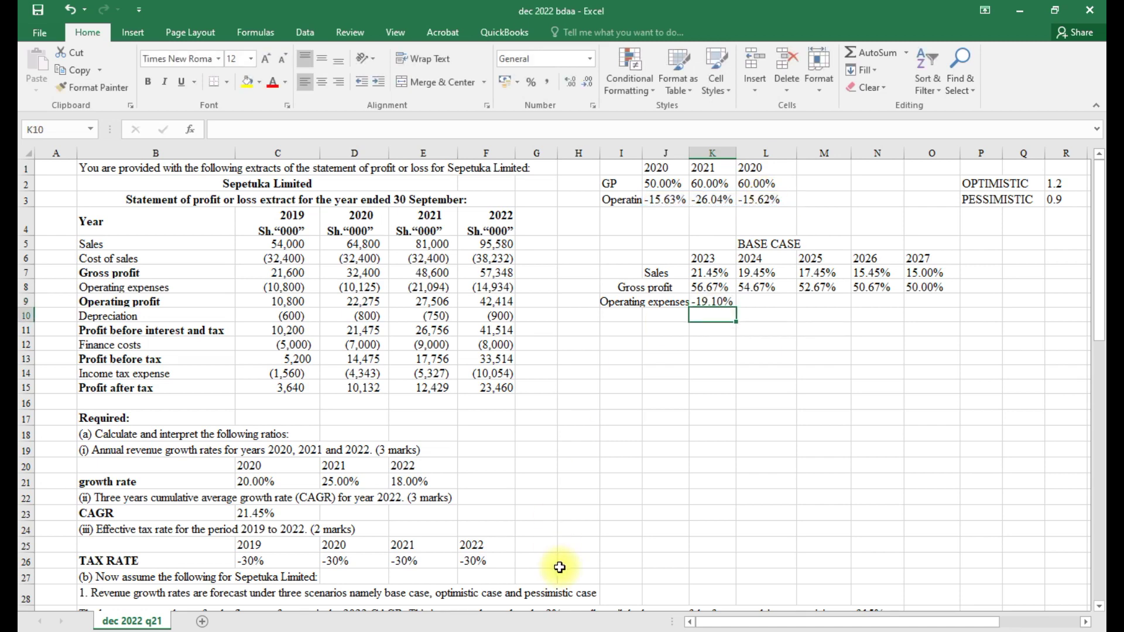
Review the operating expense and depreciation assumptions, and label the depreciation ratio row in I4 with =B10
scroll(519, 529, down, 2)
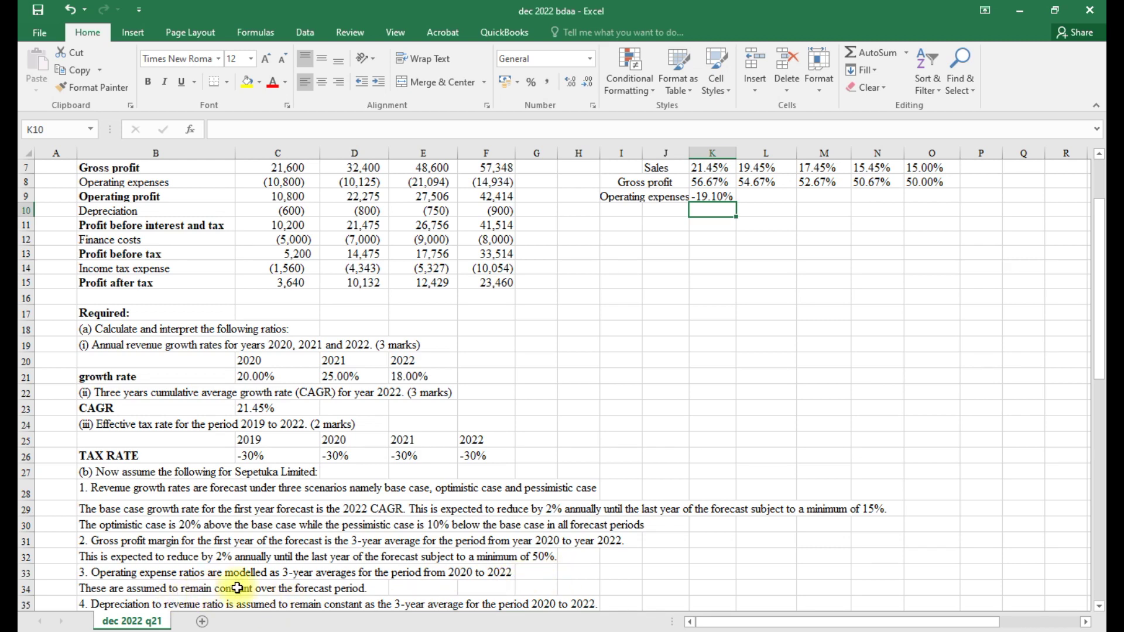
scroll(497, 561, up, 1)
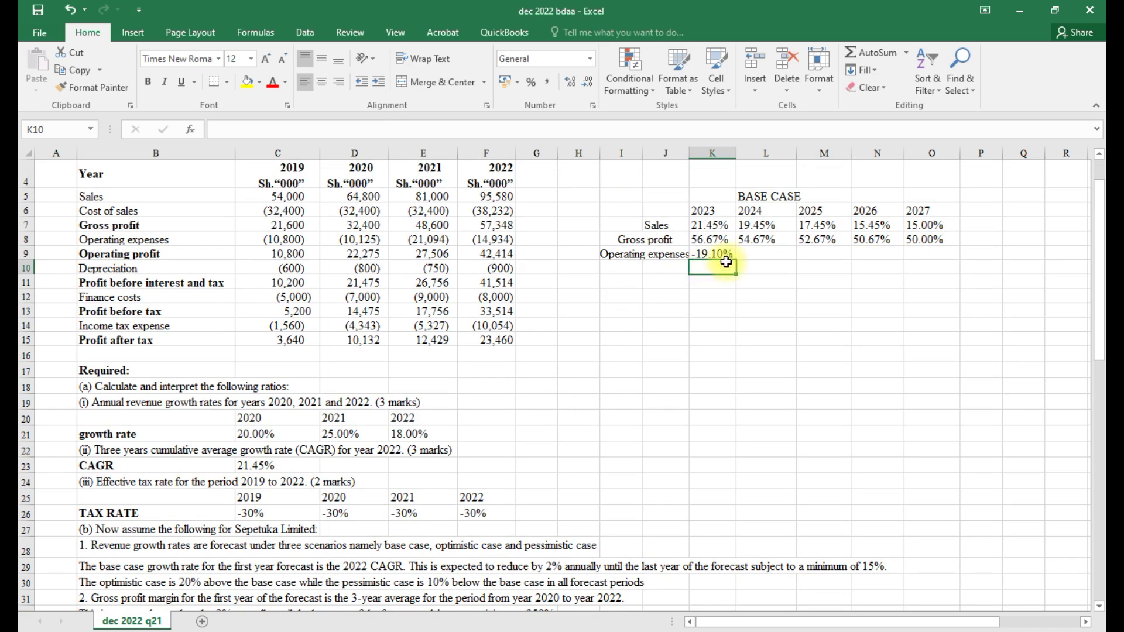
scroll(514, 378, down, 1)
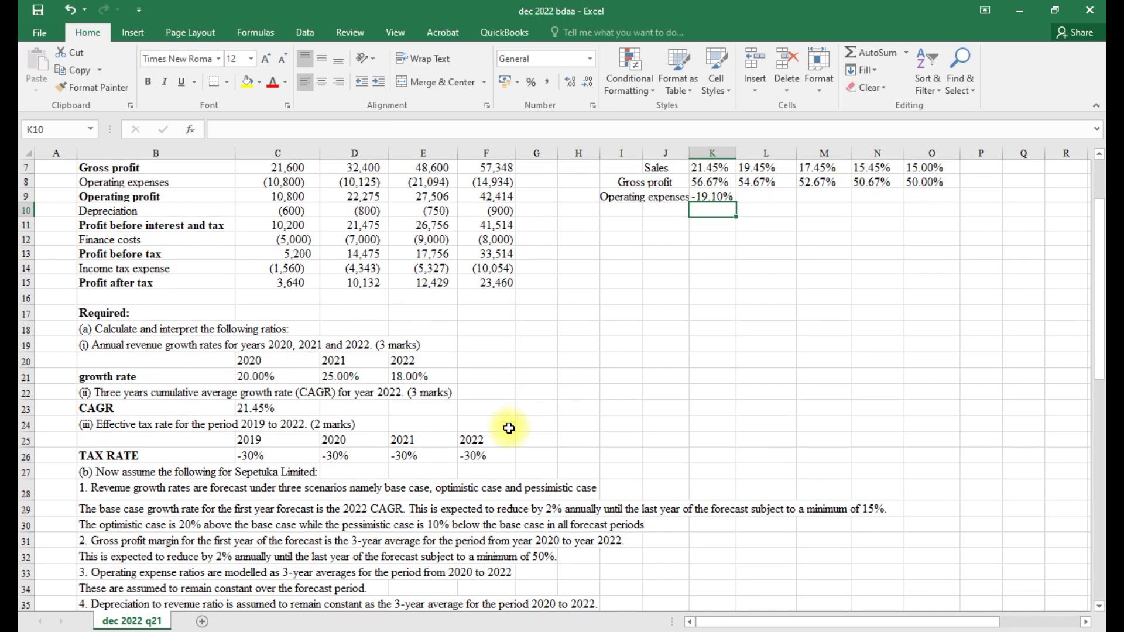
scroll(508, 428, down, 2)
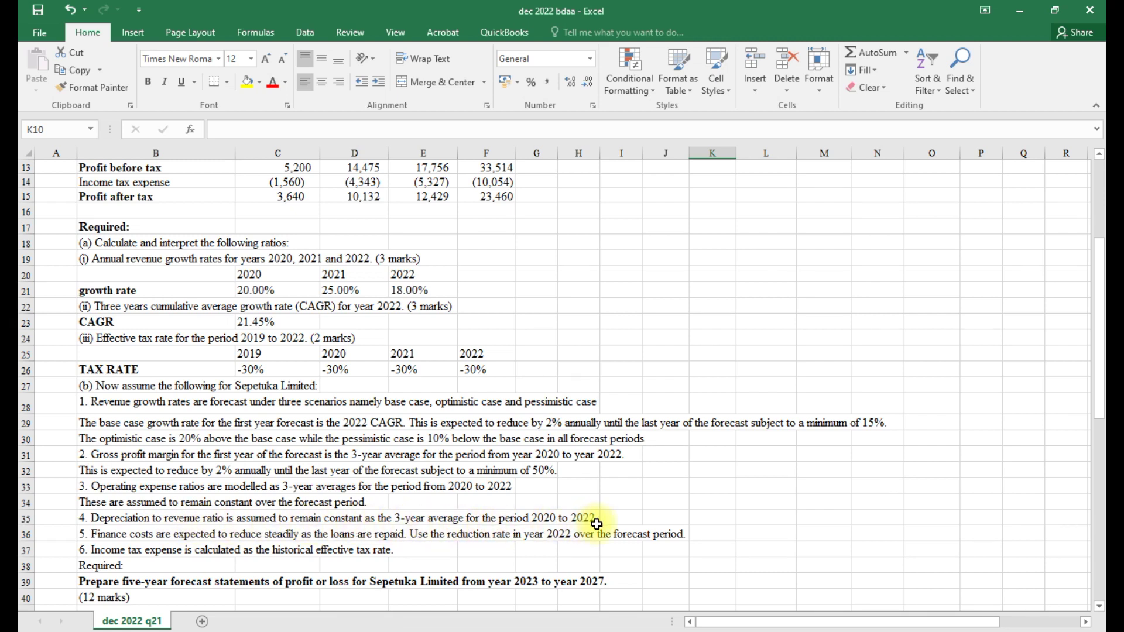
scroll(360, 525, up, 4)
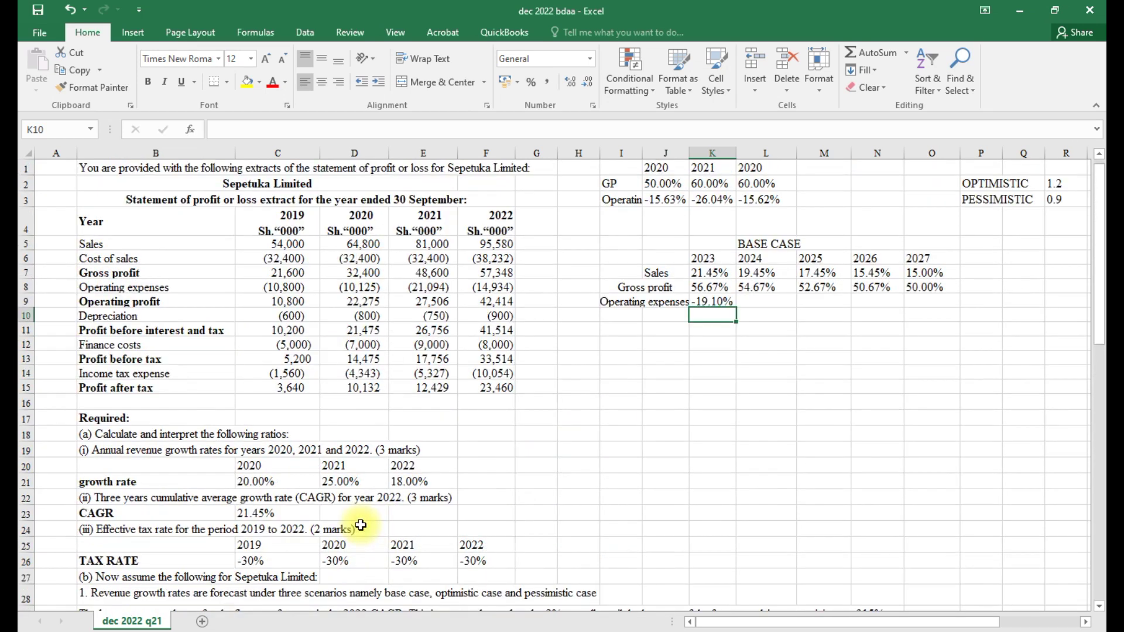
click(609, 217)
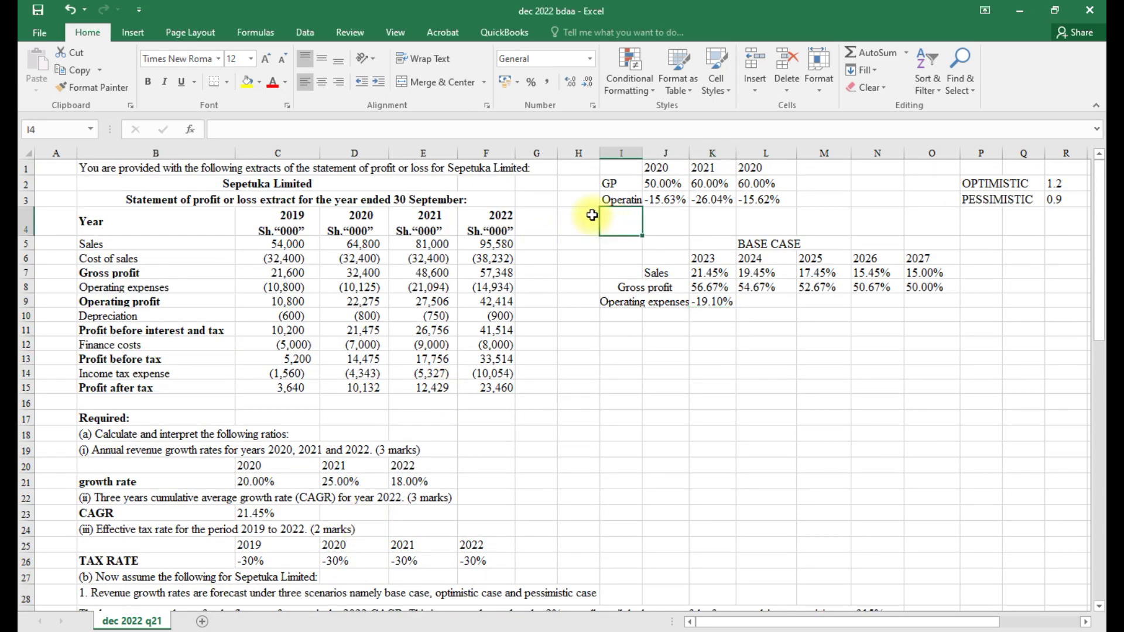
text(=)
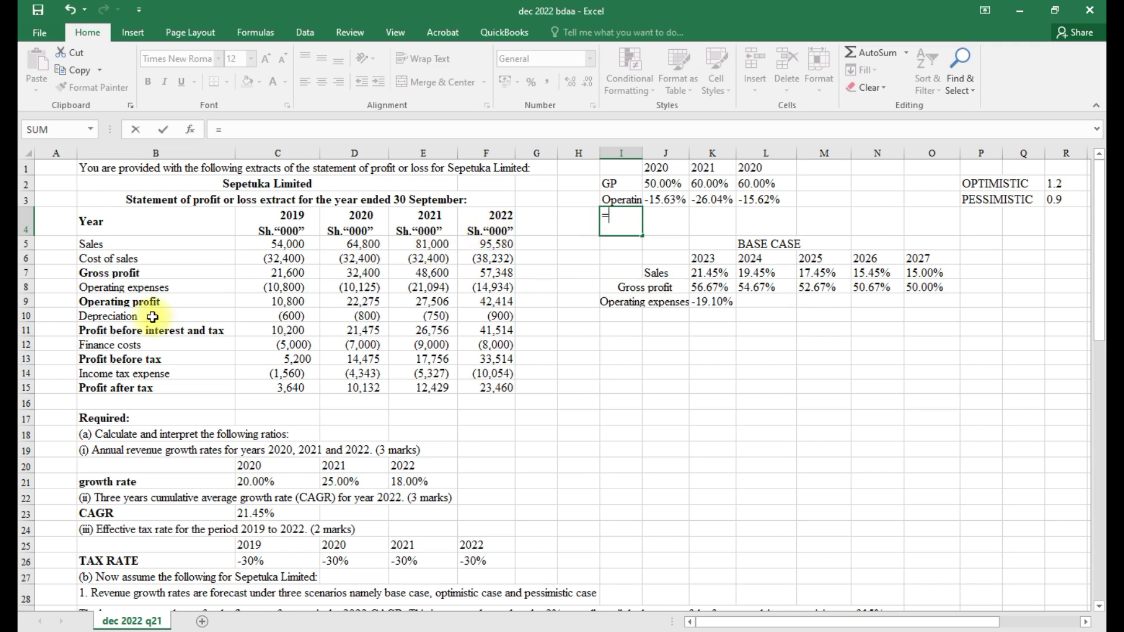
click(117, 316)
key(Return)
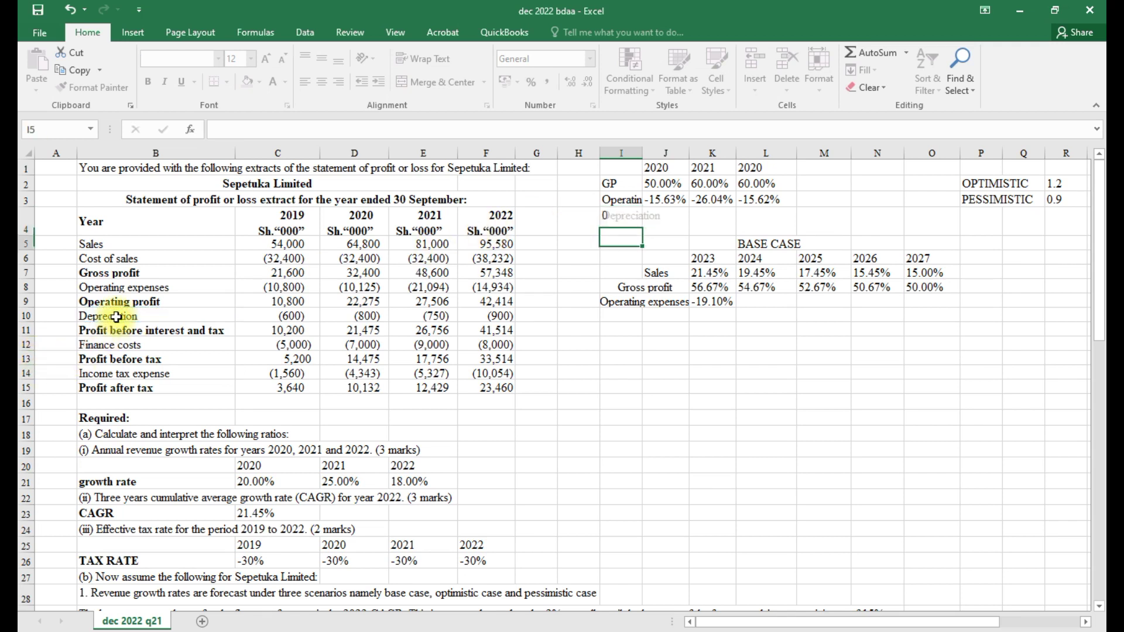
Calculate the 2020 depreciation-to-sales ratio in J4, using =D10/D5
click(669, 223)
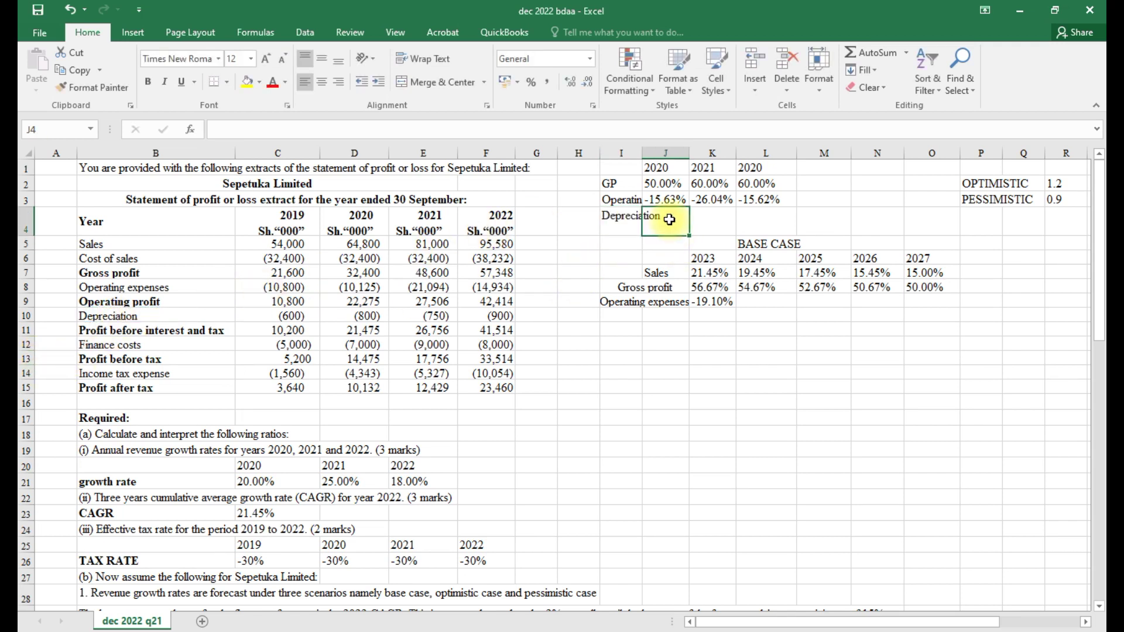
text(=)
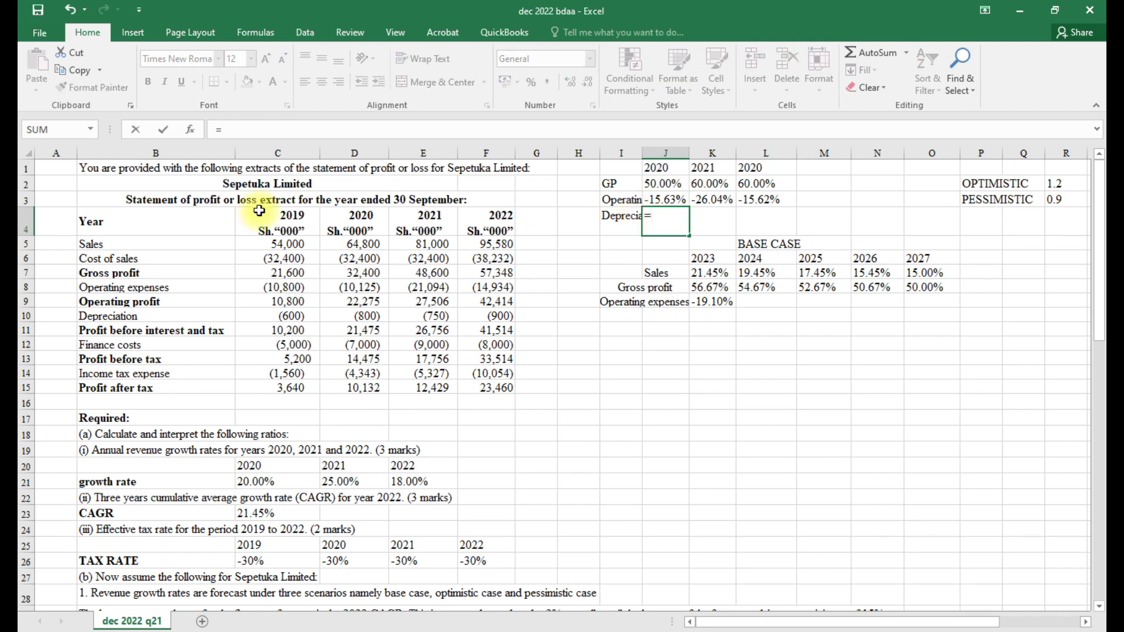
click(358, 315)
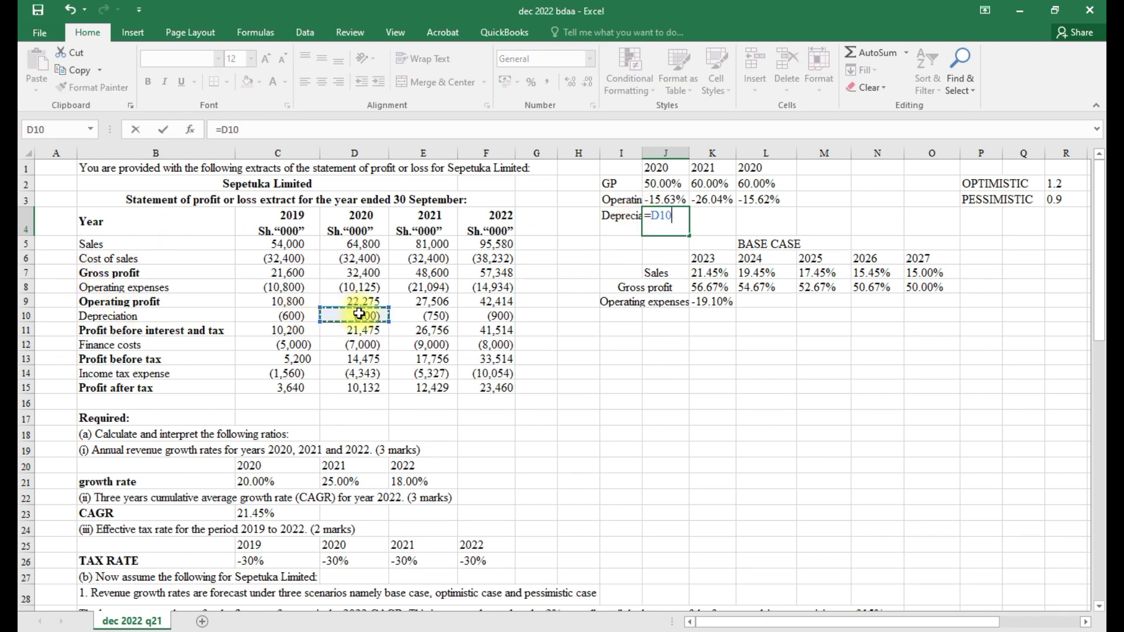
text(/)
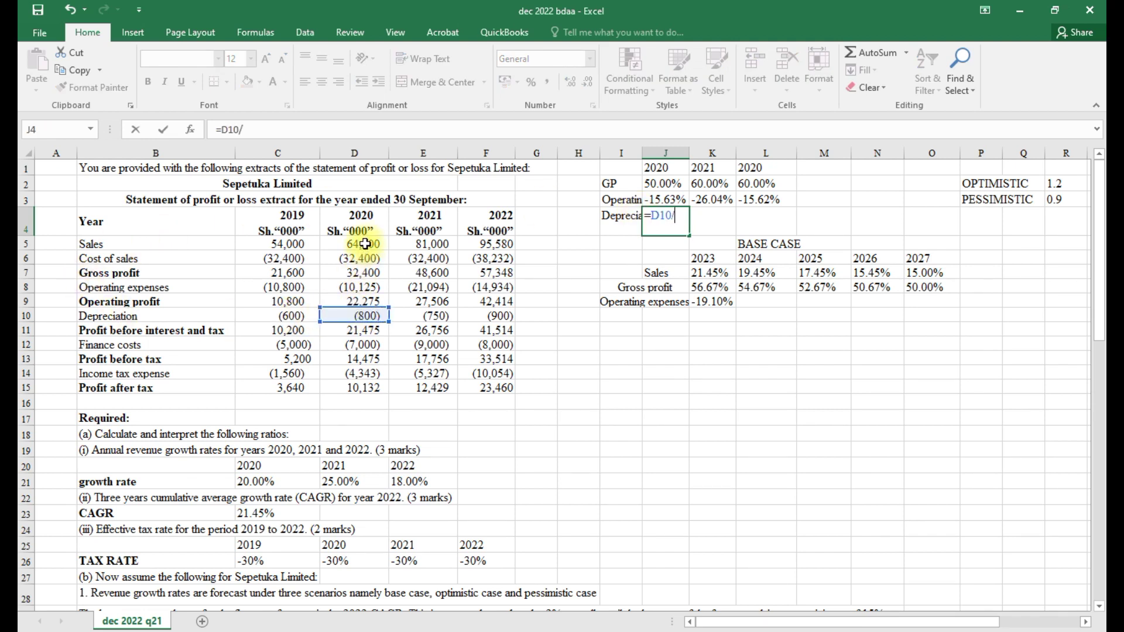
click(365, 243)
key(Return)
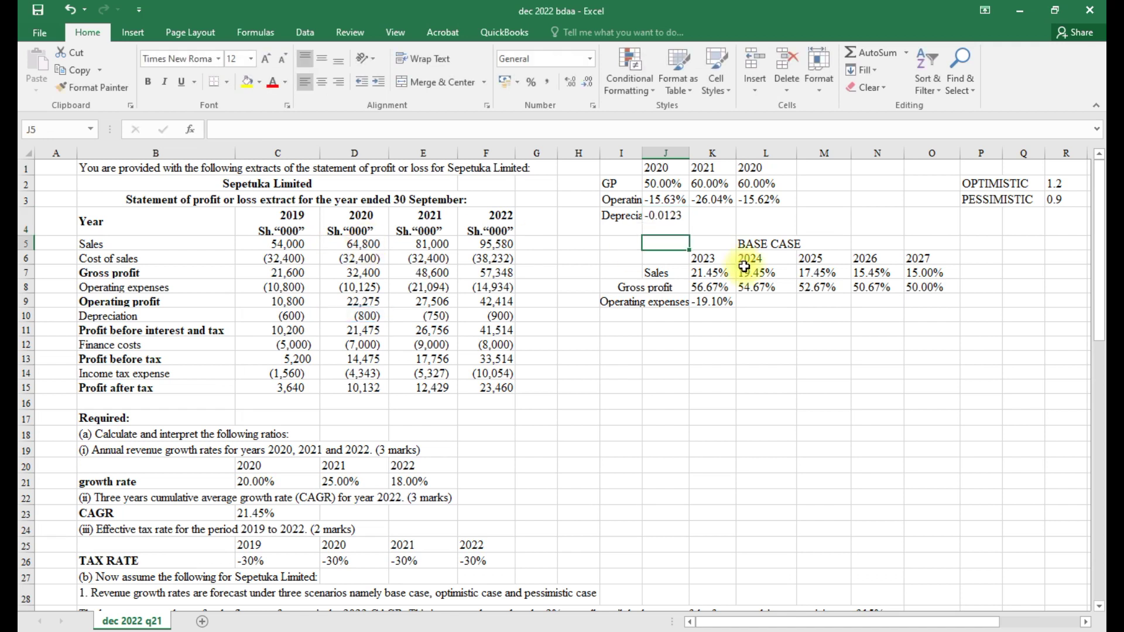
Format the depreciation ratio in J4 as a percentage with two decimal places and fill it across to L4
click(660, 217)
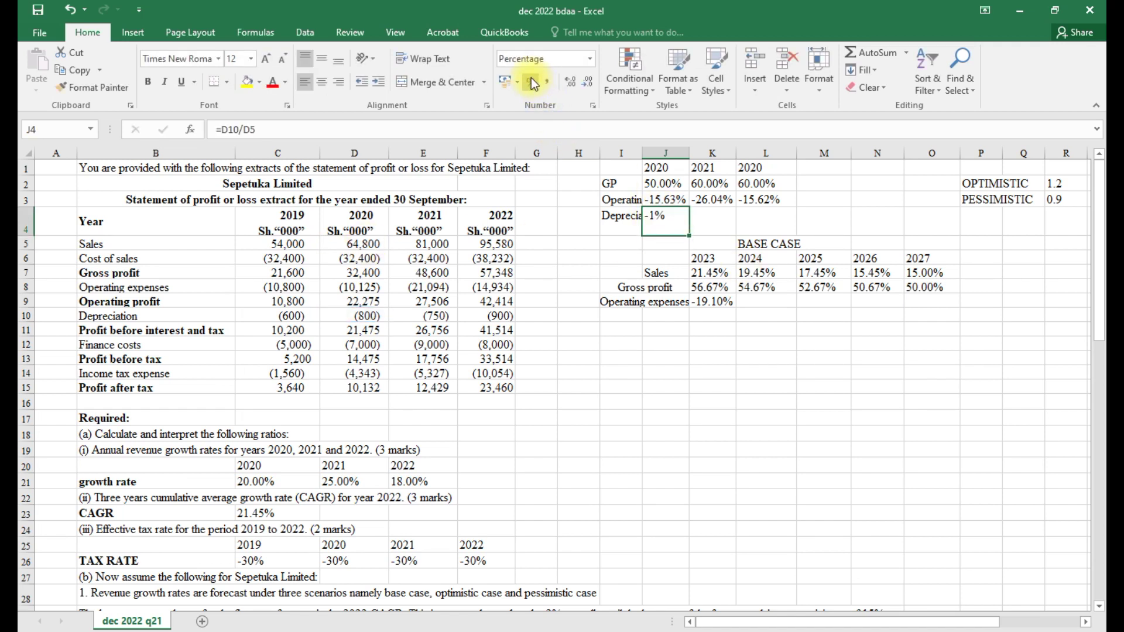
click(567, 86)
click(567, 86)
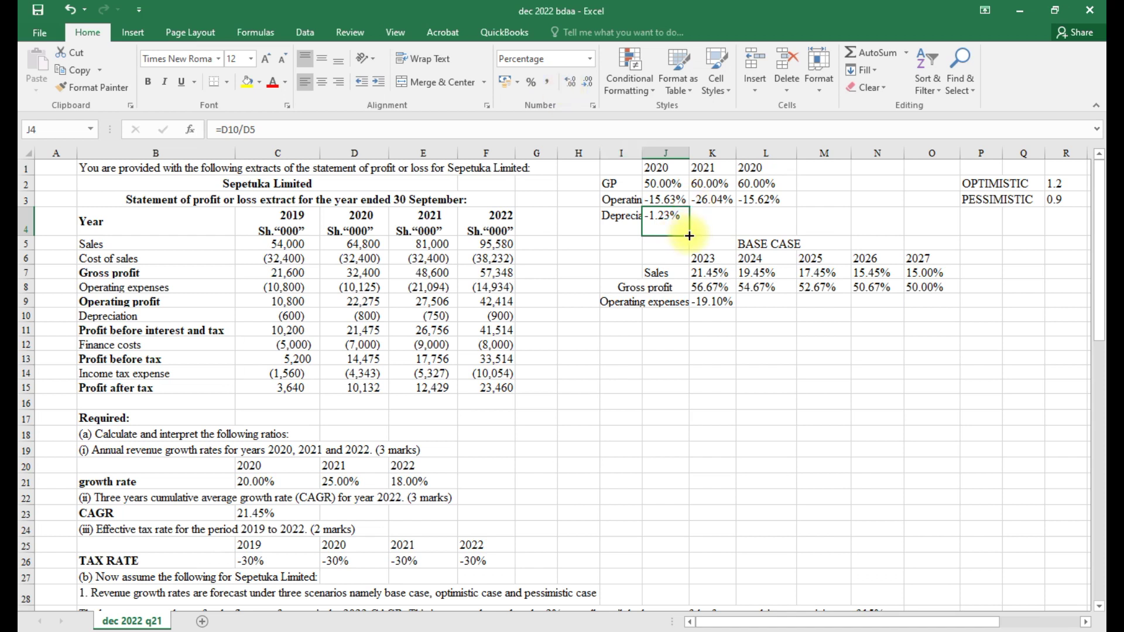
drag(695, 235, 793, 233)
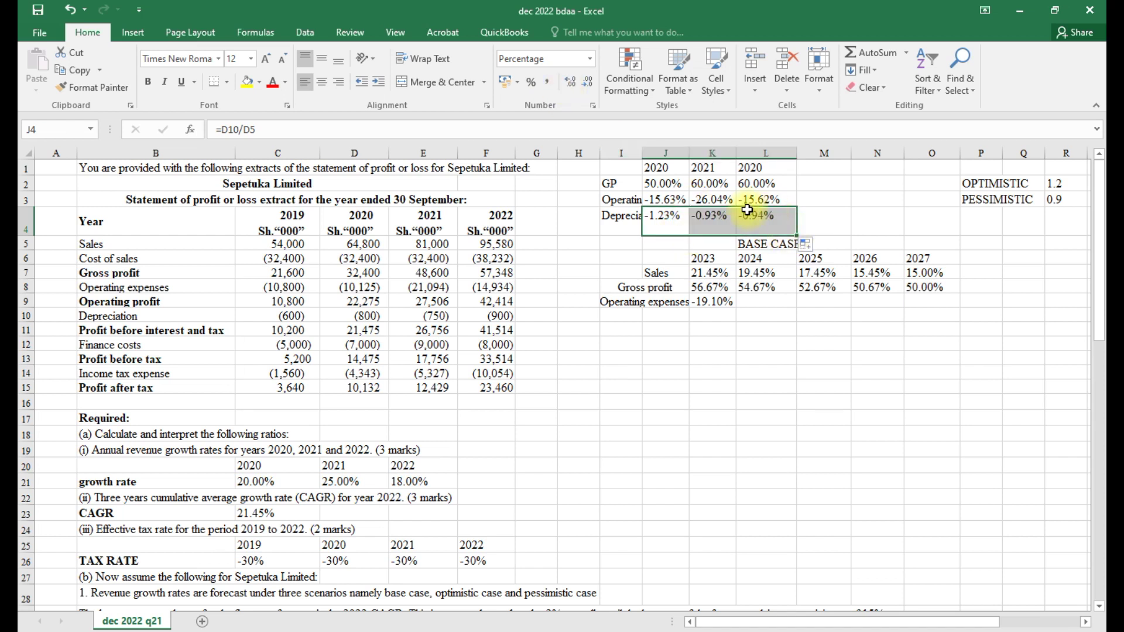
Add the depreciation label below operating expenses in the base case table, using =B10 in I10
click(613, 314)
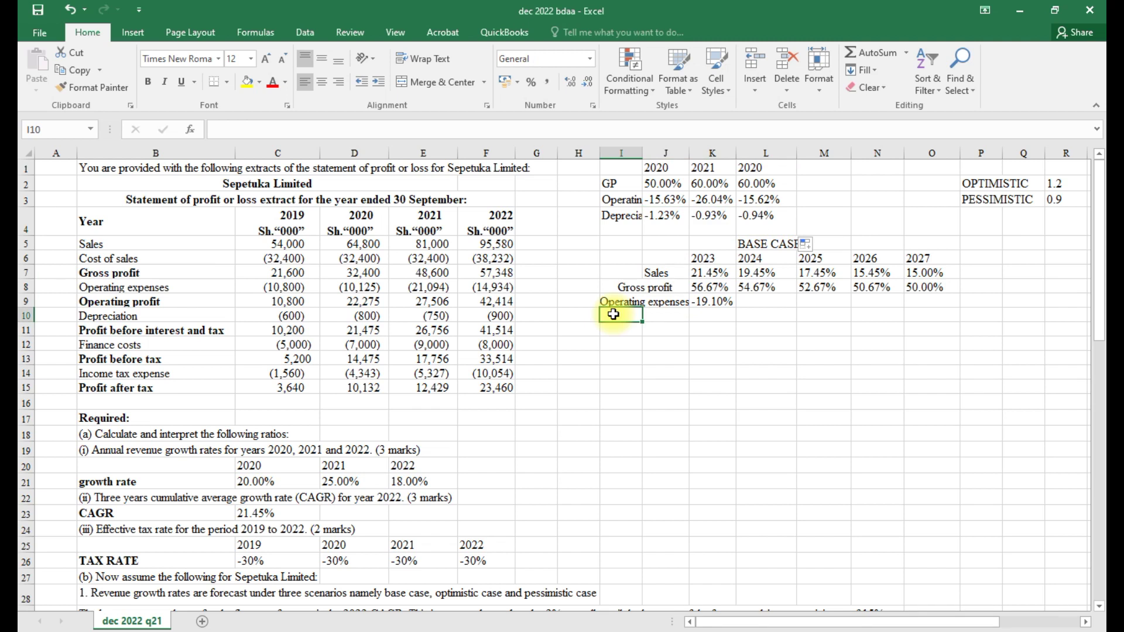
key(Return)
click(624, 315)
text(=)
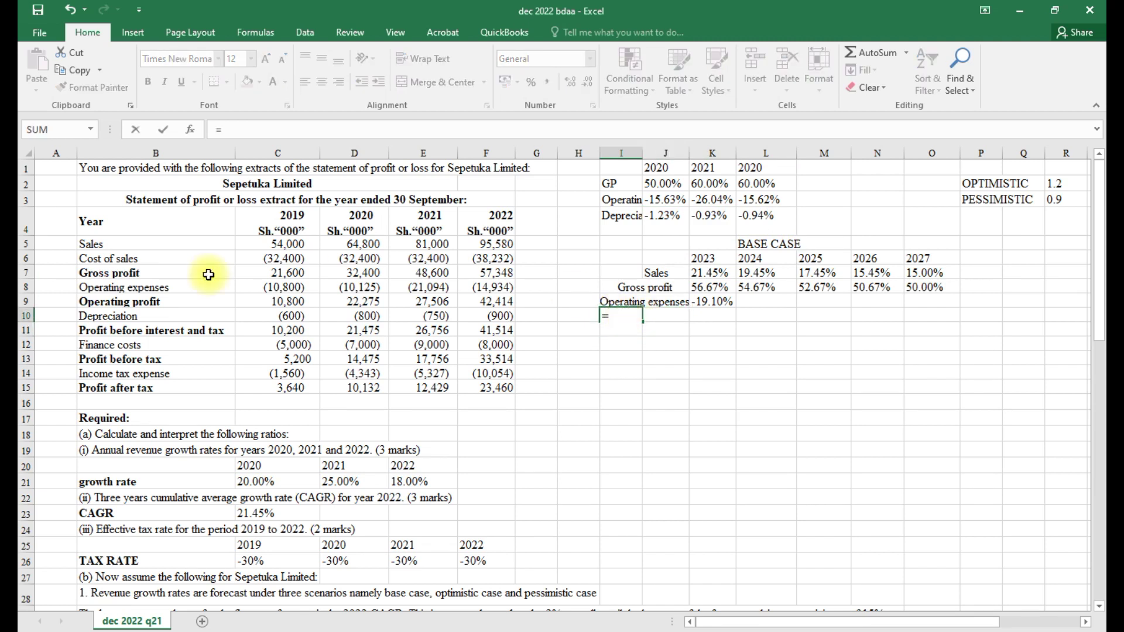
click(120, 315)
key(Return)
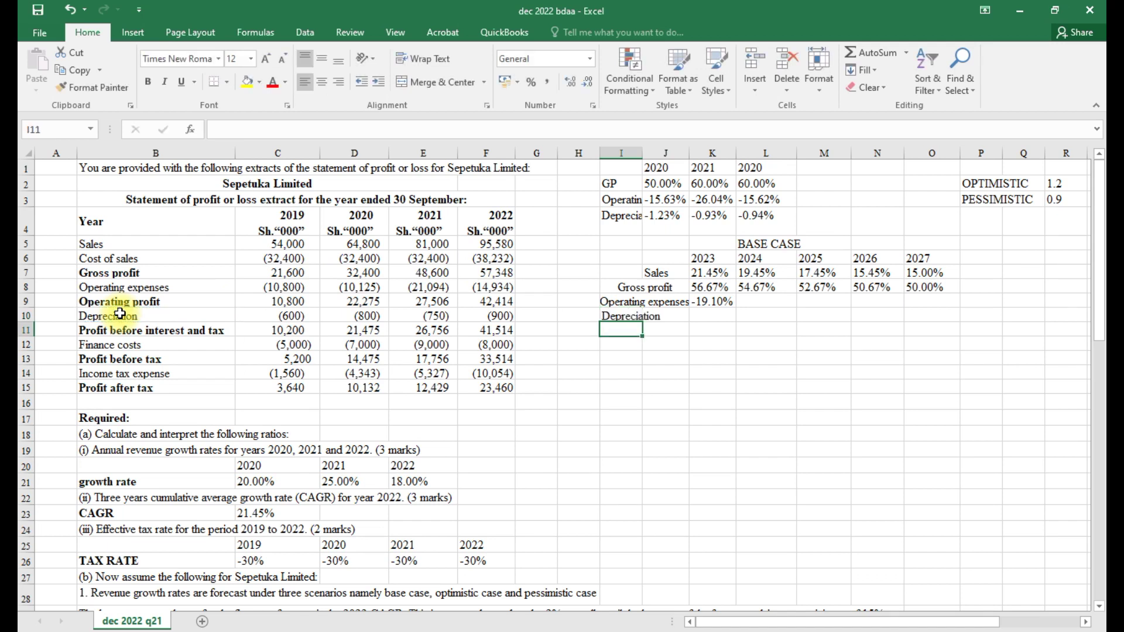
Calculate the 2023 depreciation ratio in K10 as the three-year average, using =AVERAGE(J4:L4)
click(717, 316)
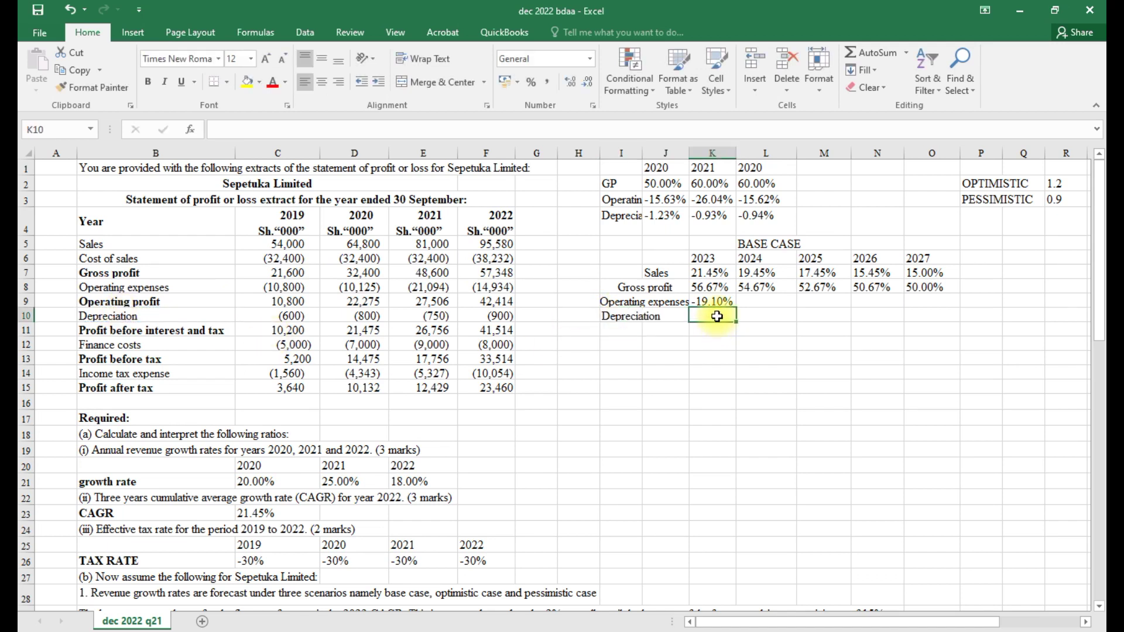
text(=)
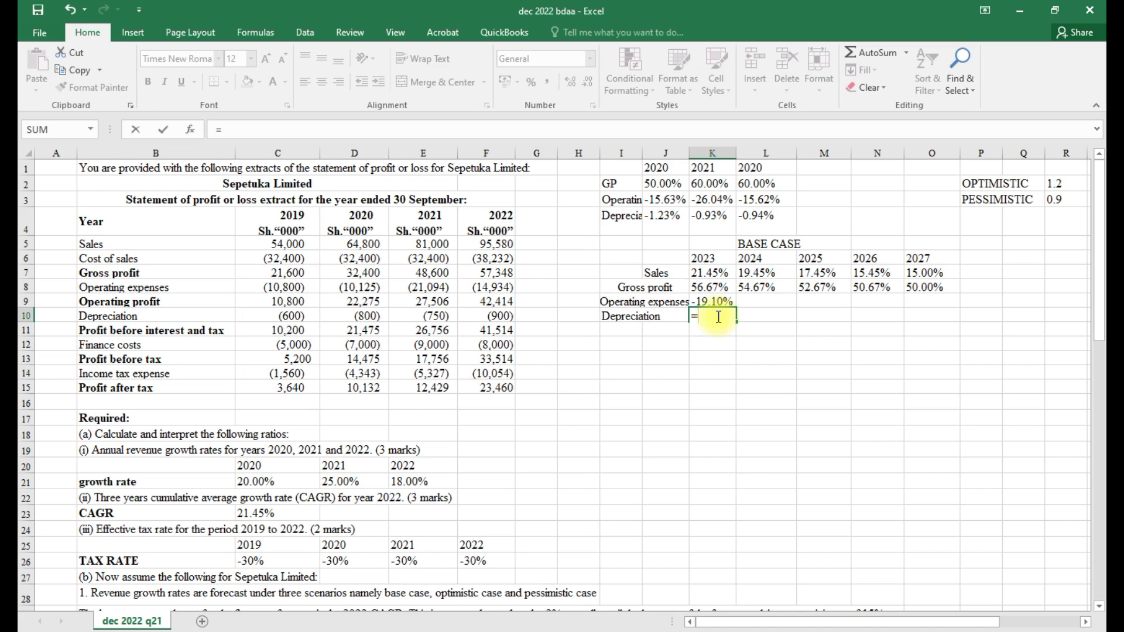
text(AVER)
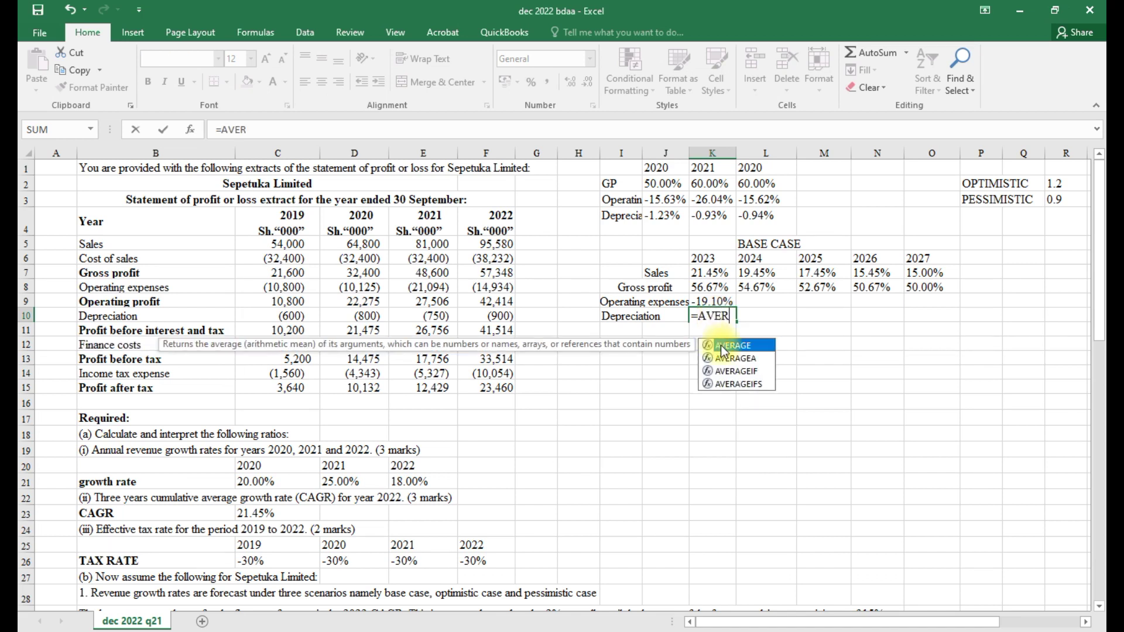
double_click(721, 346)
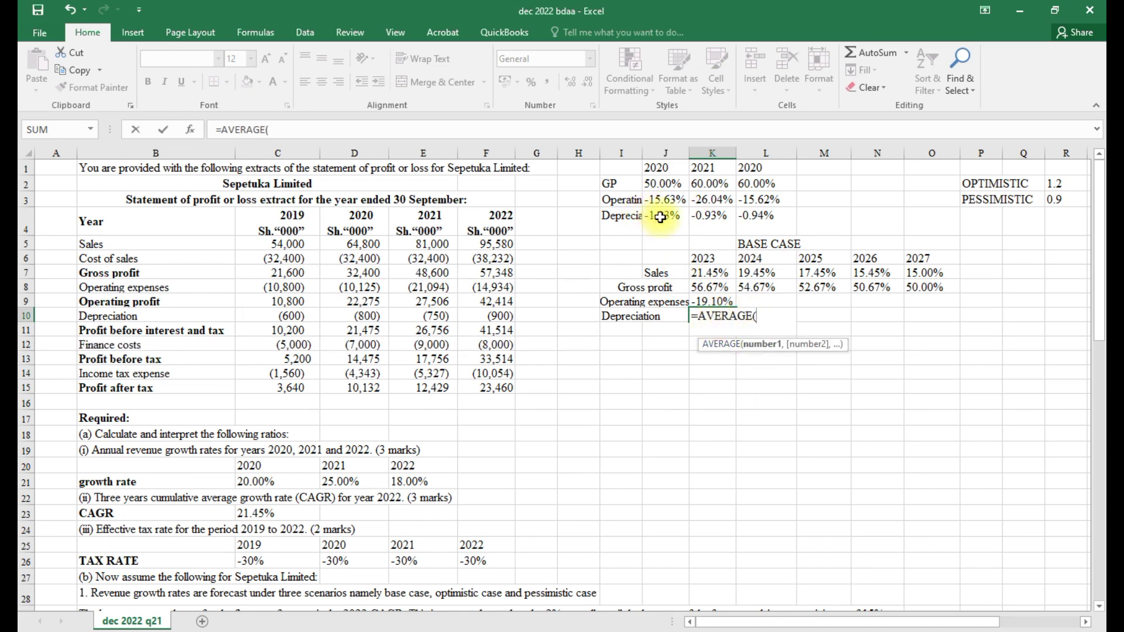
drag(655, 215, 753, 214)
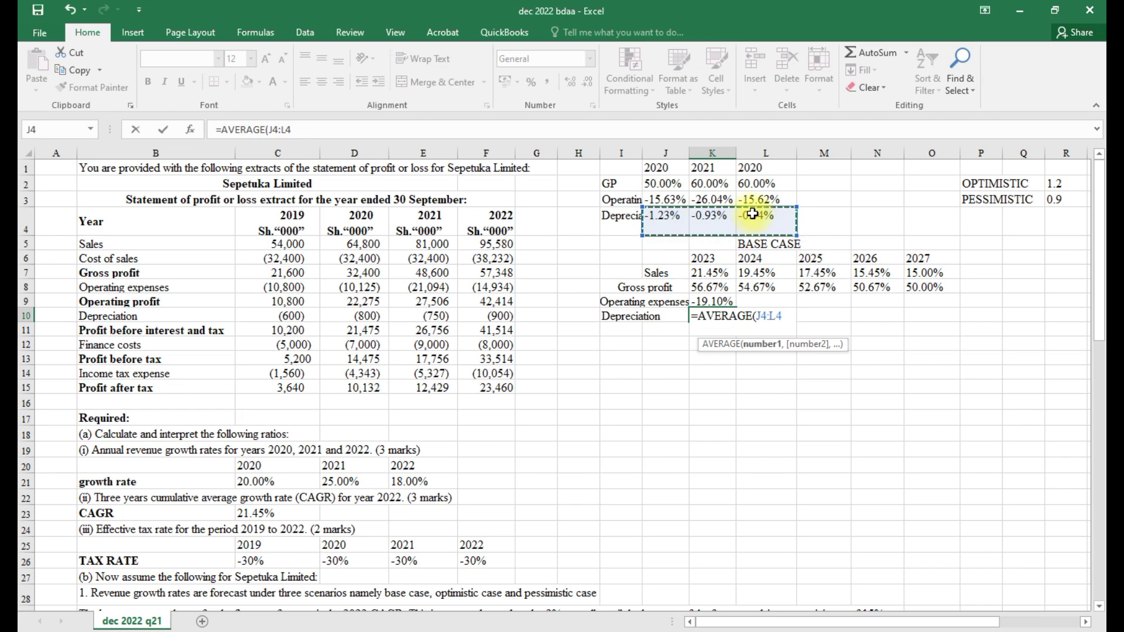
key(Return)
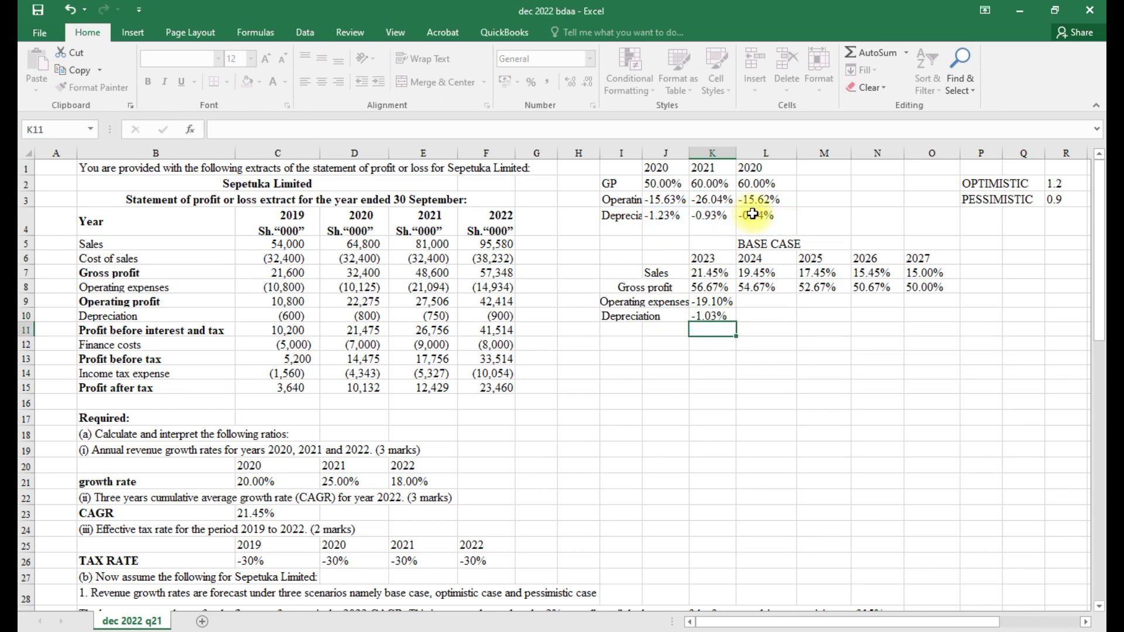
Review the finance cost and income tax assumptions, and add the finance costs label in I11 with =B12
scroll(307, 534, down, 2)
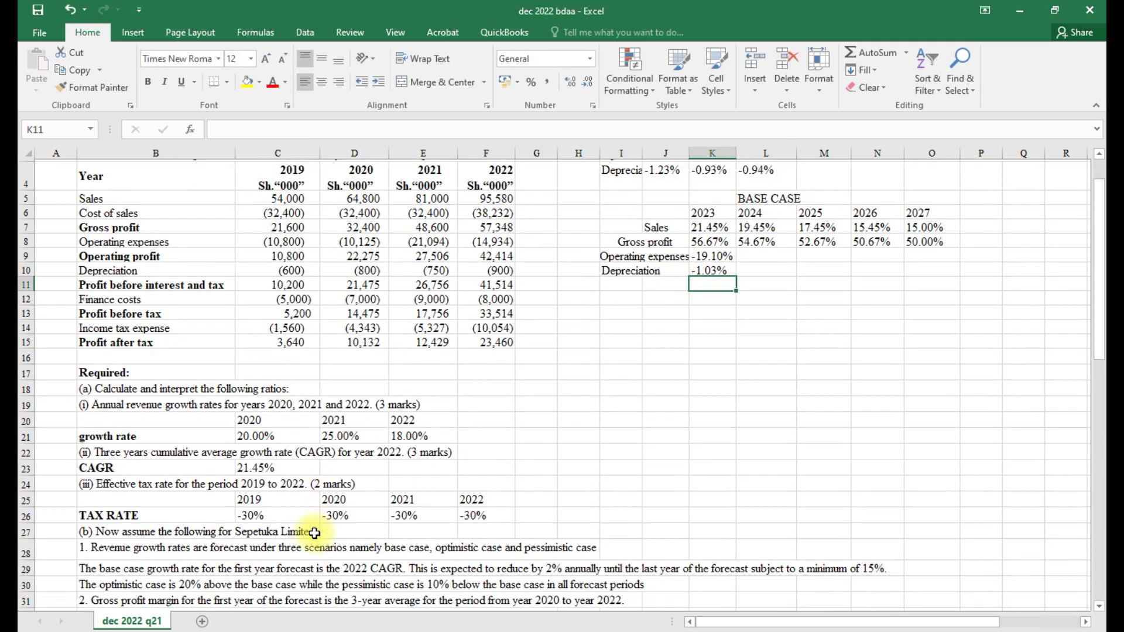
scroll(175, 536, down, 1)
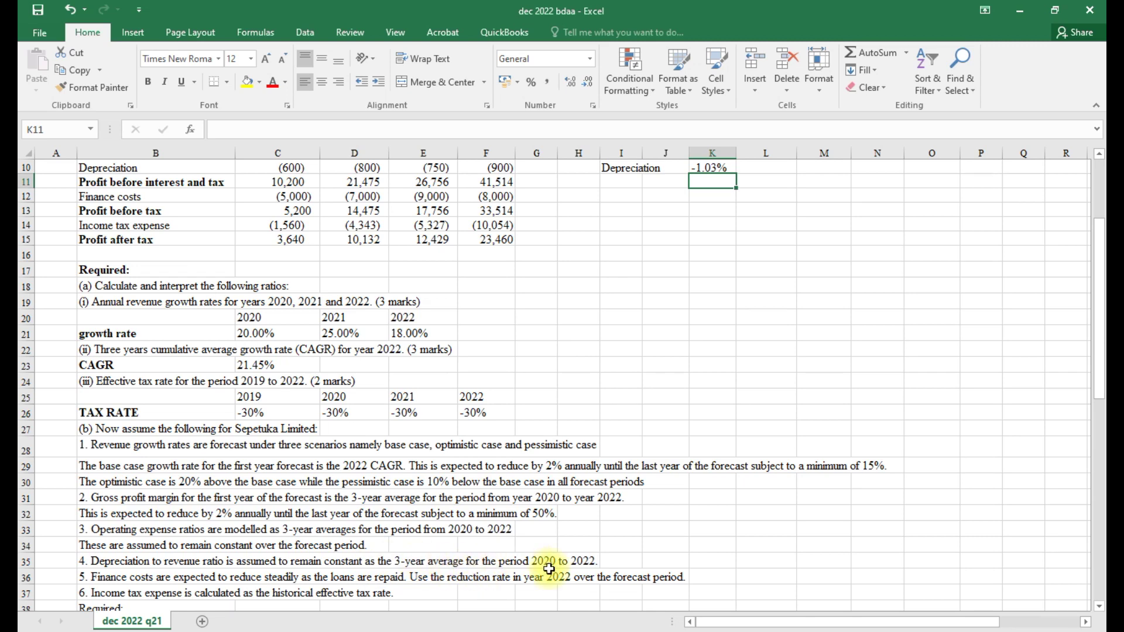
scroll(549, 569, down, 1)
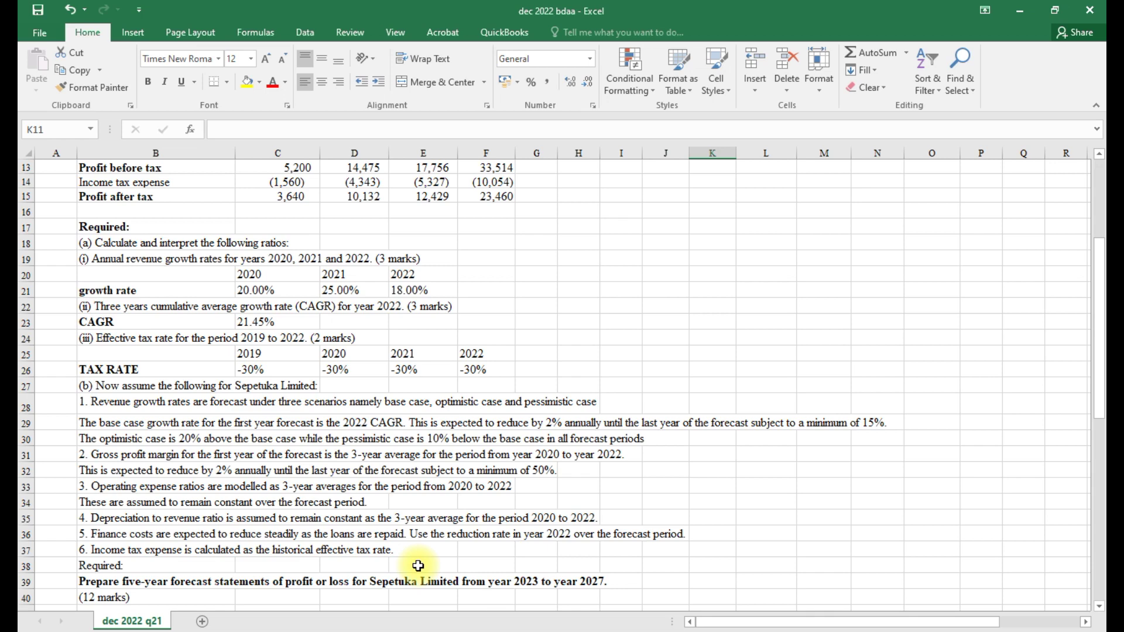
scroll(418, 566, up, 4)
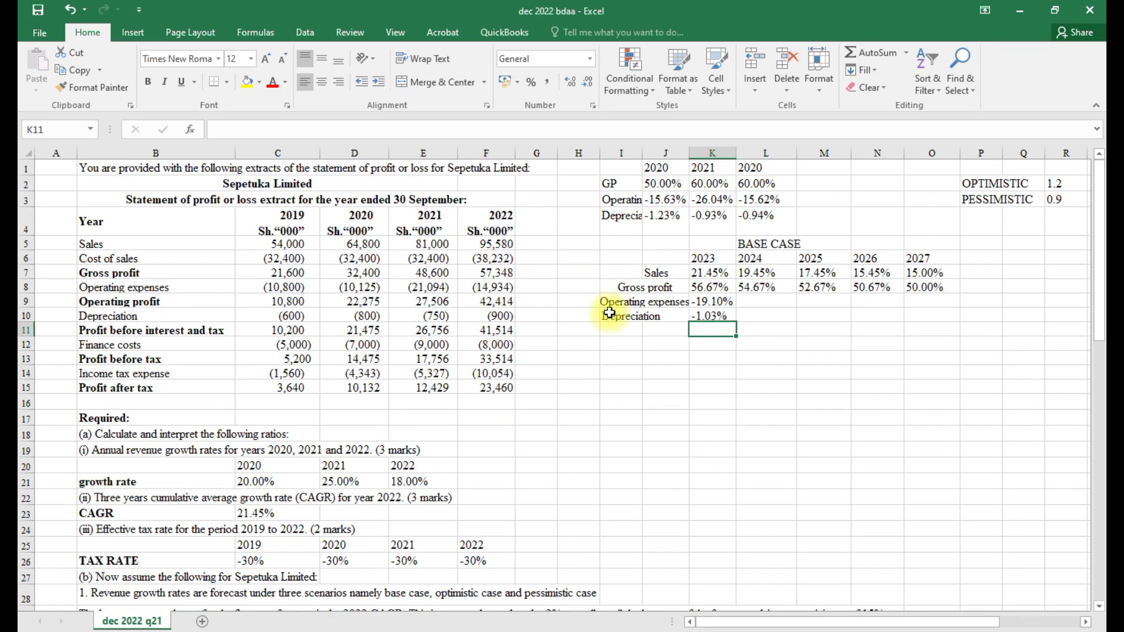
click(612, 330)
text(=)
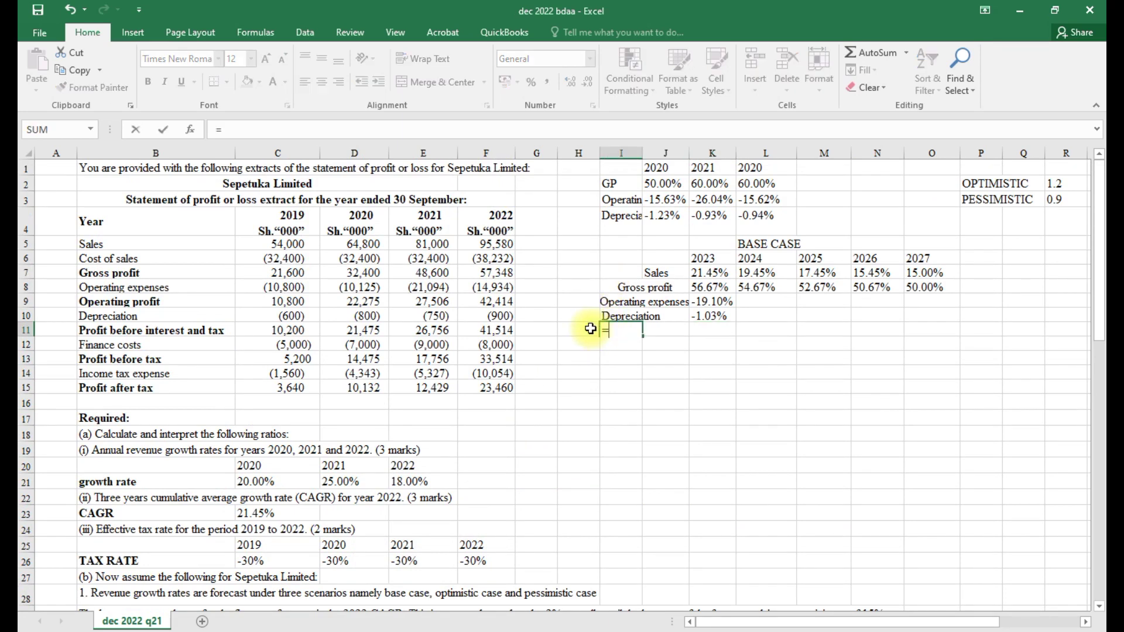
click(119, 343)
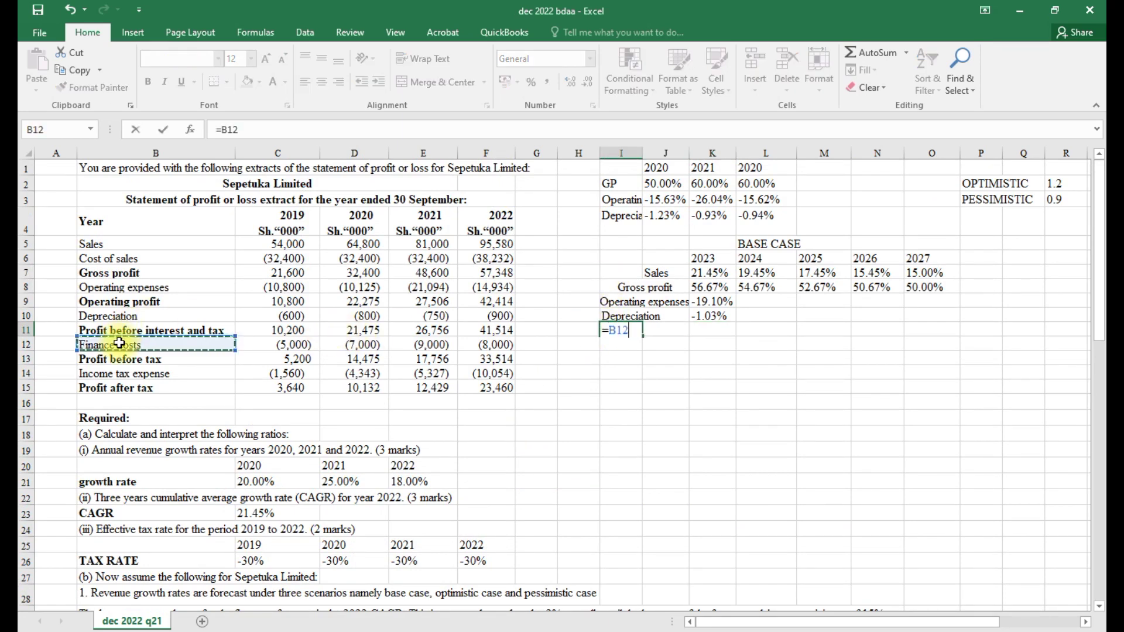
key(Return)
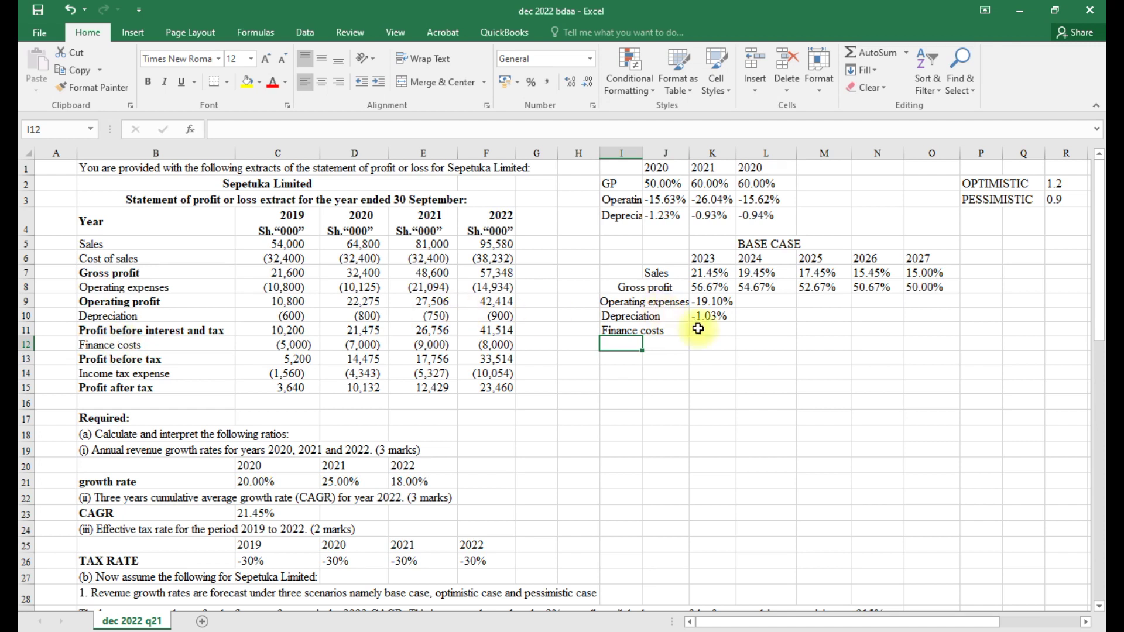
Try to calculate the finance cost reduction in K11 from the 2021 and 2022 amounts, using =E12+F12
click(721, 330)
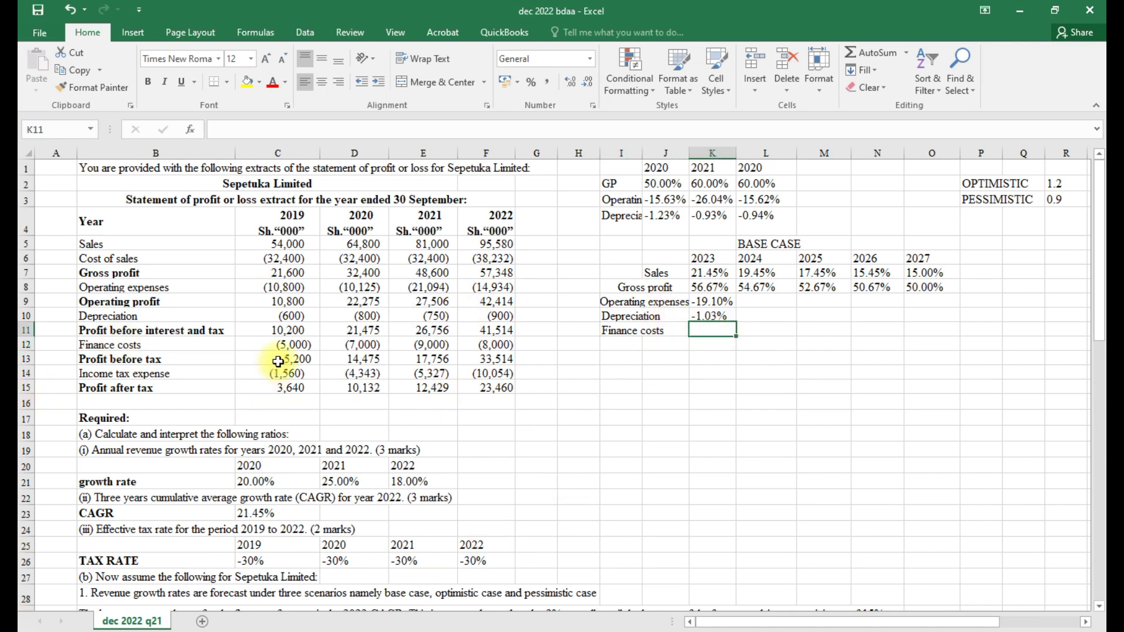
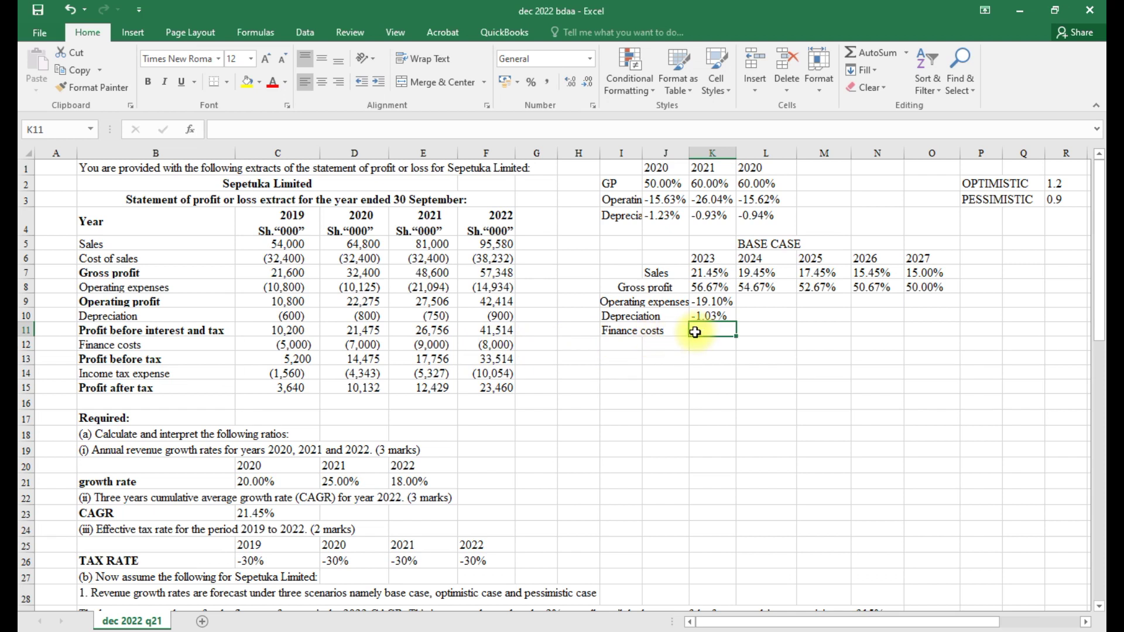
text(=)
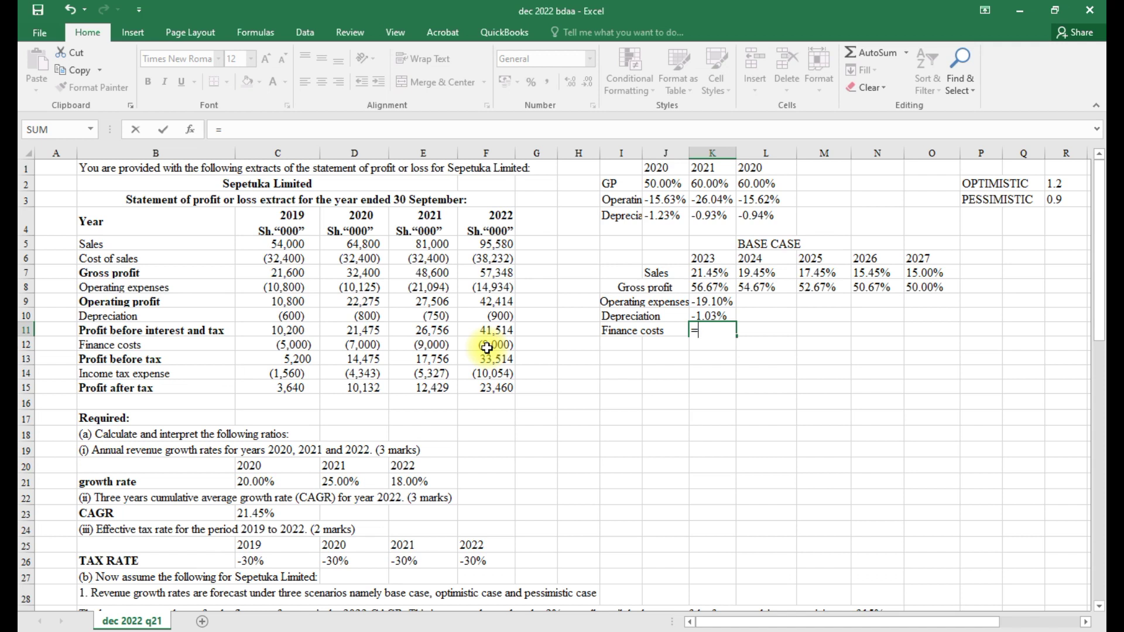
click(427, 346)
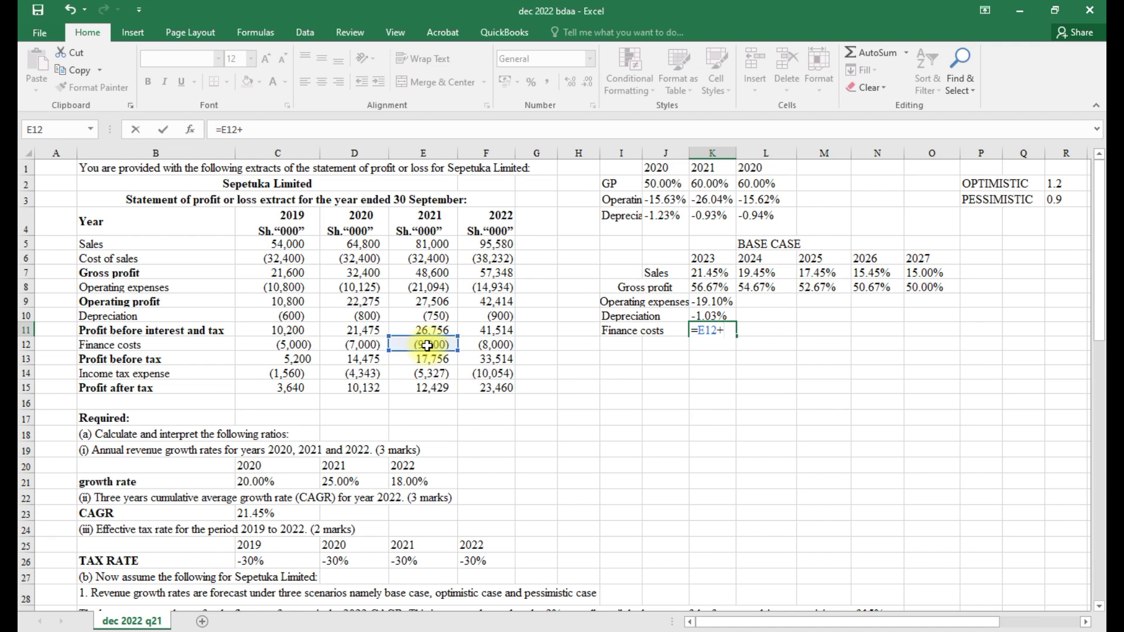
click(497, 348)
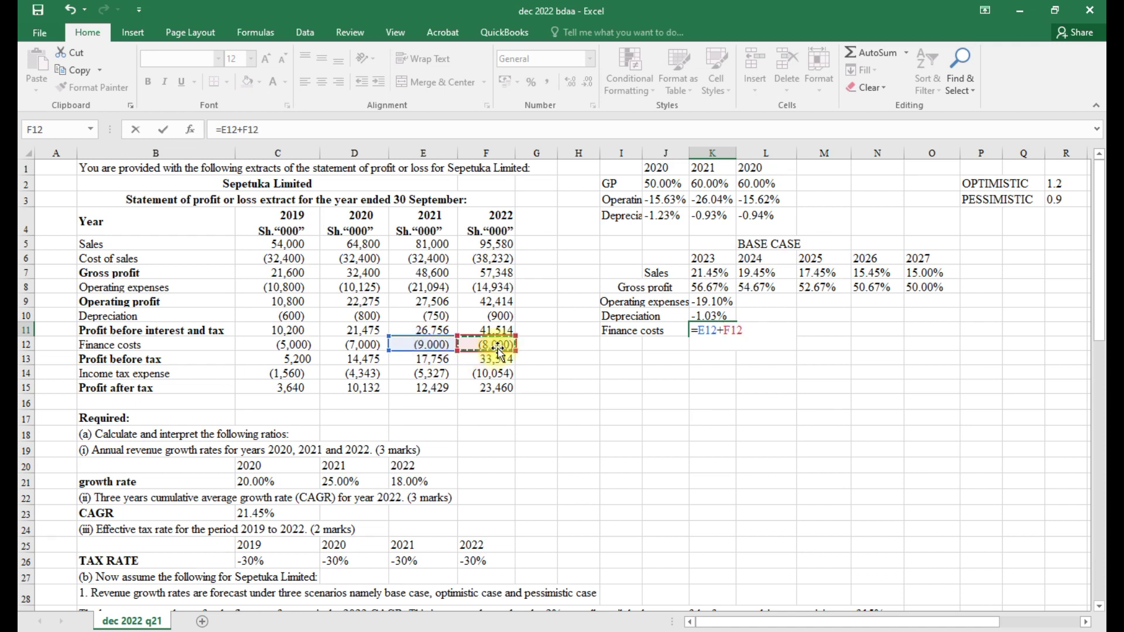
key(Return)
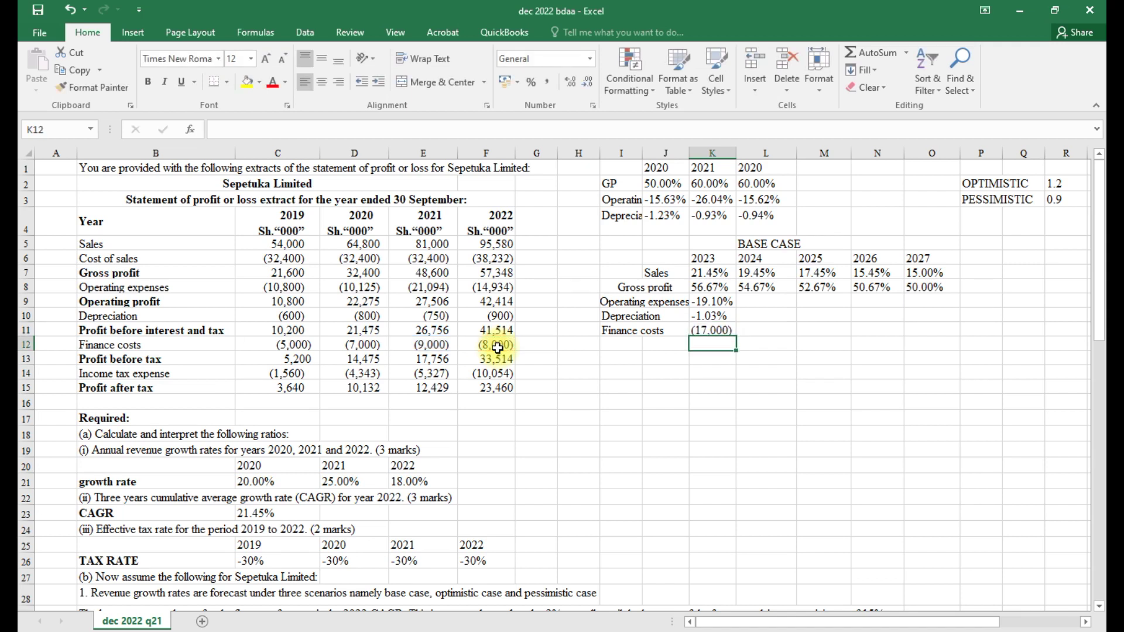
Replace the finance costs formula in K11 with the 2021 amount minus the 2022 amount, using =E12-F12
click(711, 329)
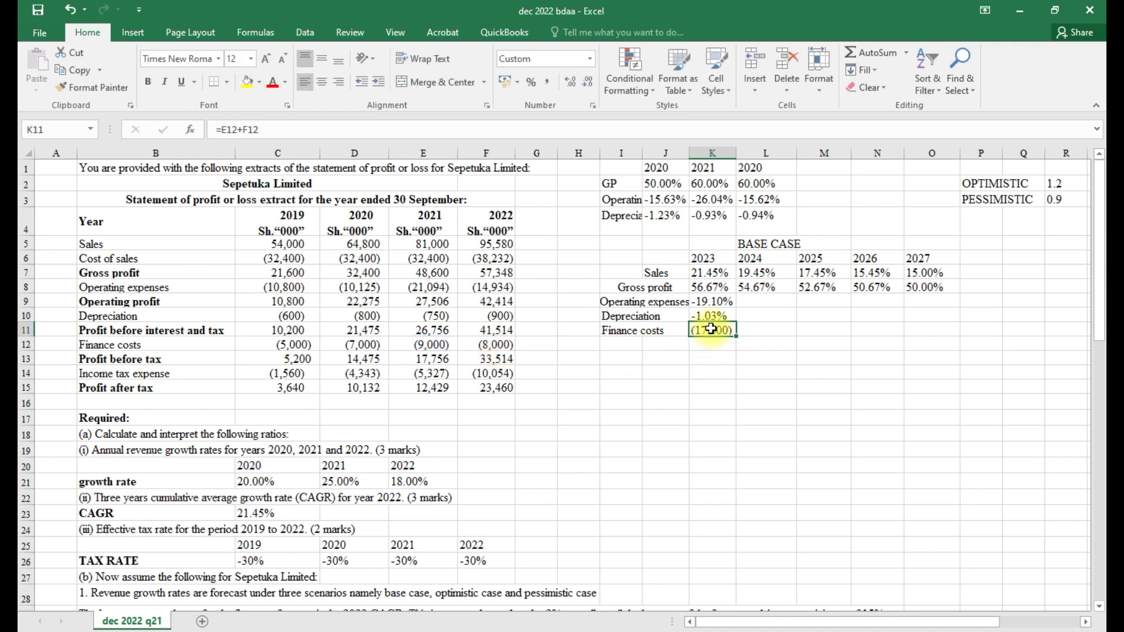
double_click(711, 329)
text(=)
click(422, 346)
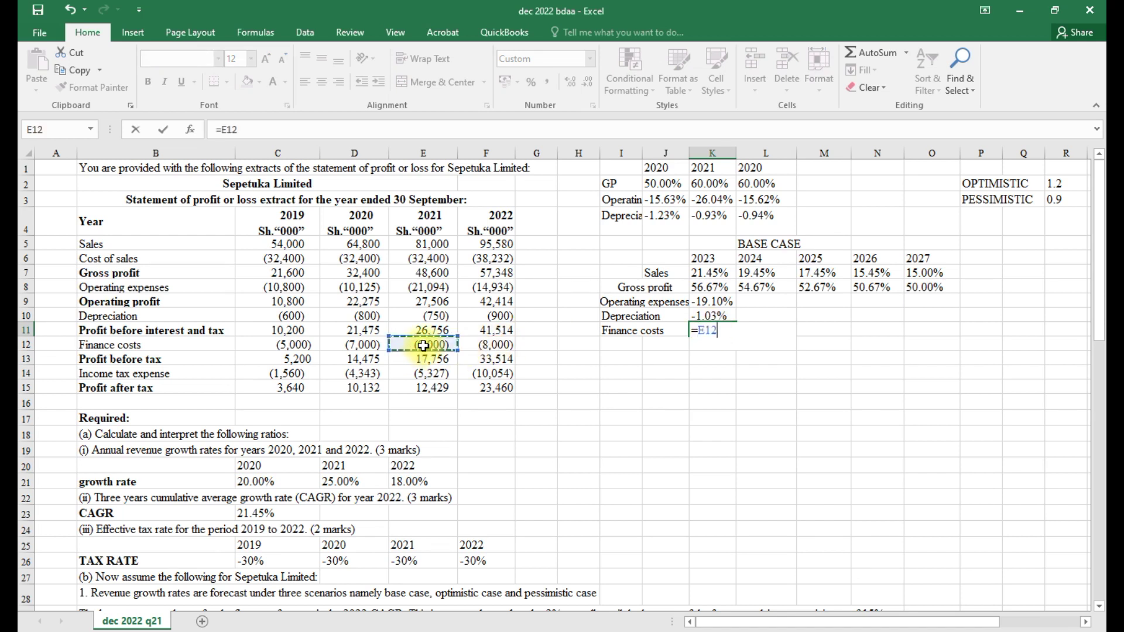
text(-)
click(484, 346)
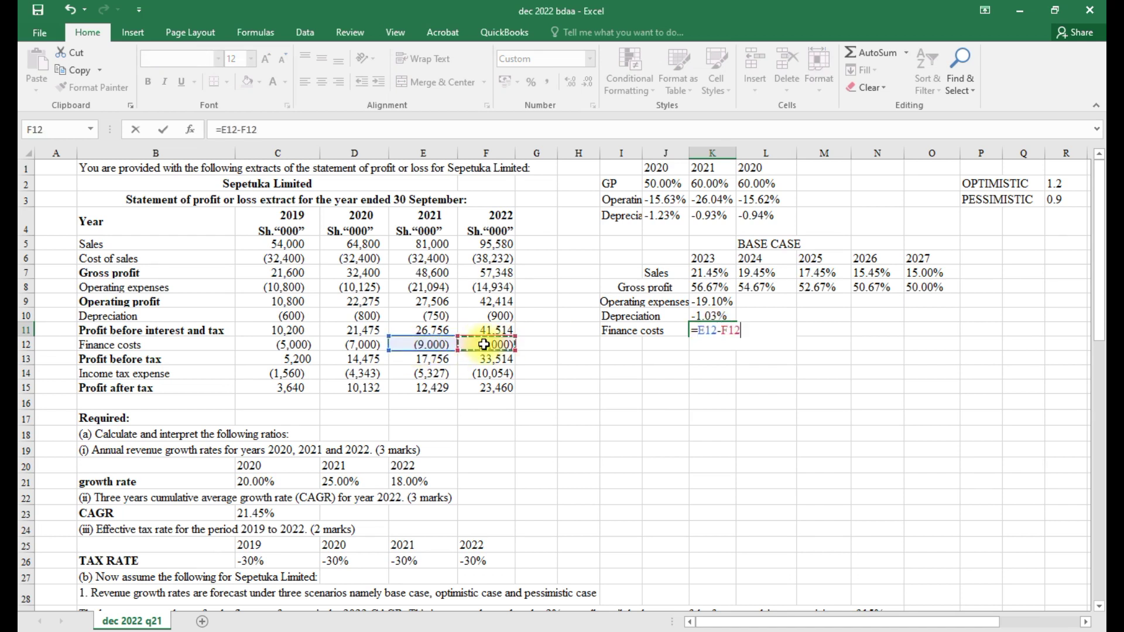
key(Return)
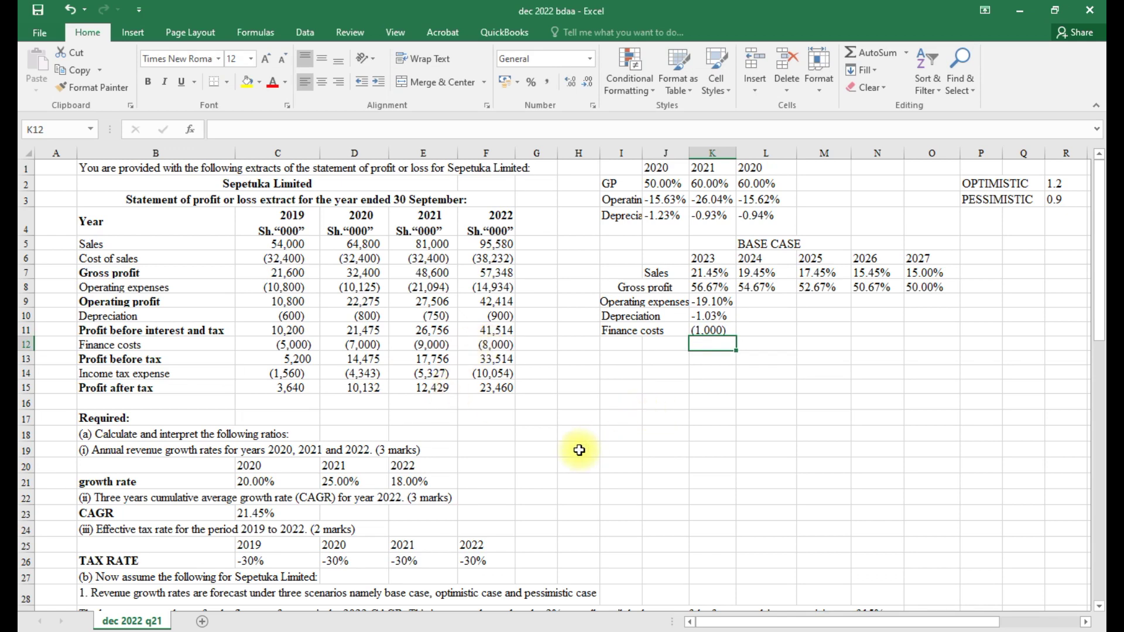
scroll(580, 451, down, 1)
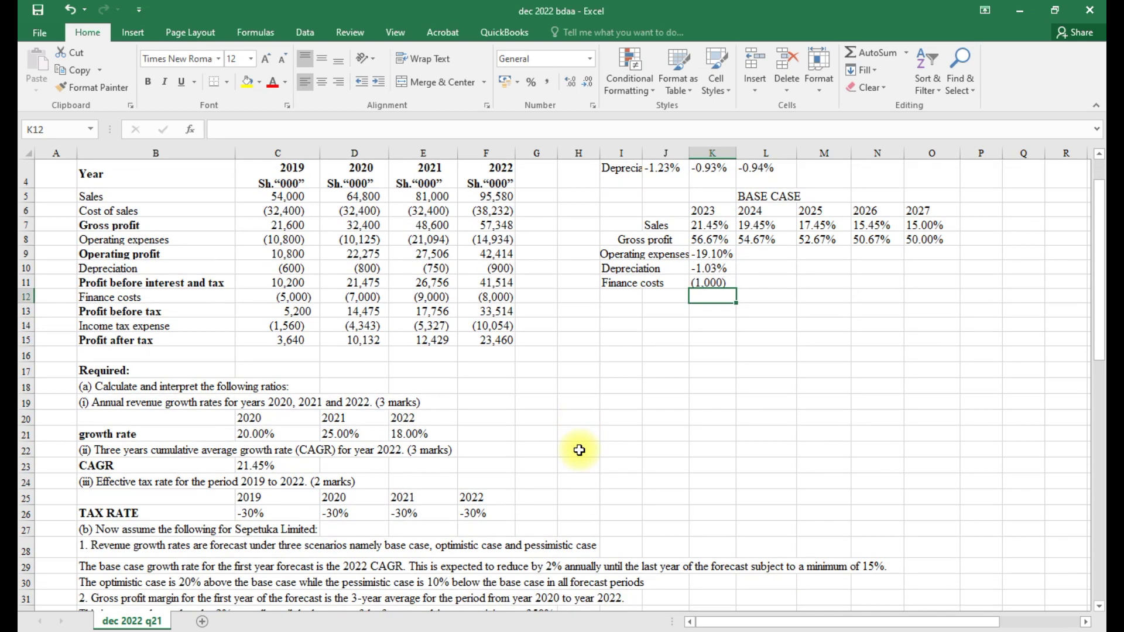
Add the income tax expense label in I12 with =B14
scroll(580, 450, down, 3)
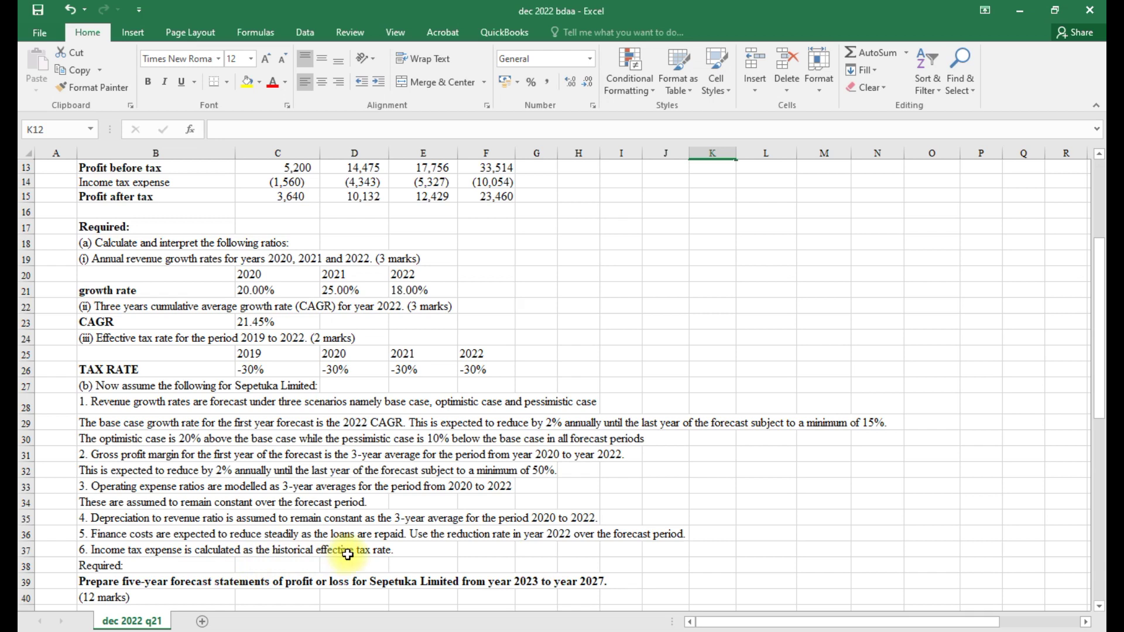
scroll(359, 560, up, 2)
click(666, 239)
click(617, 235)
text(=)
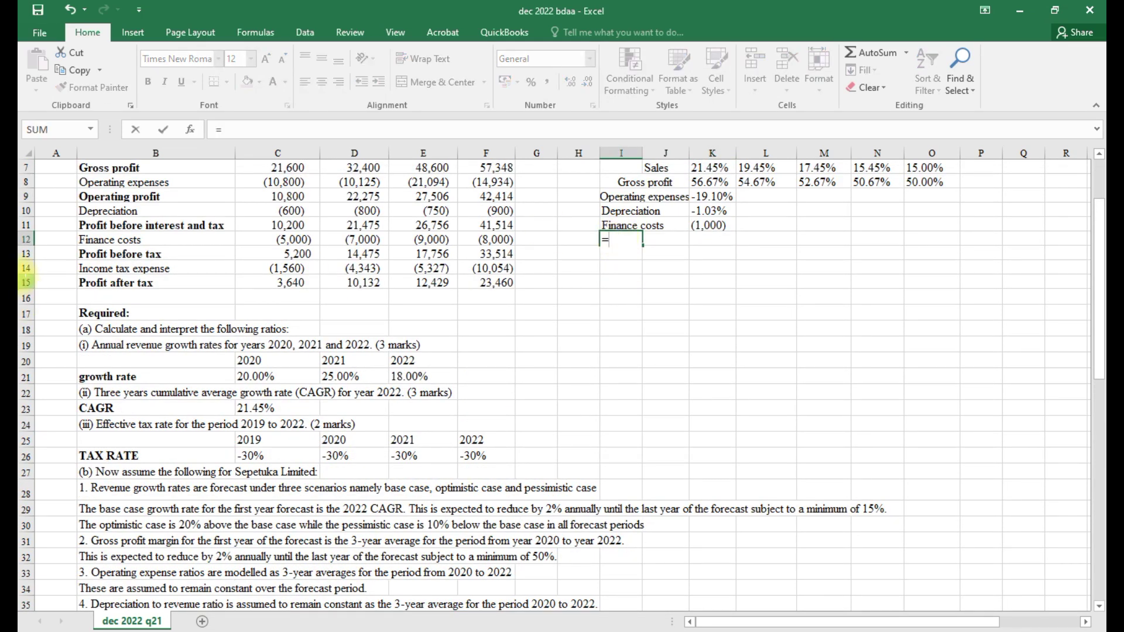
click(124, 270)
key(Return)
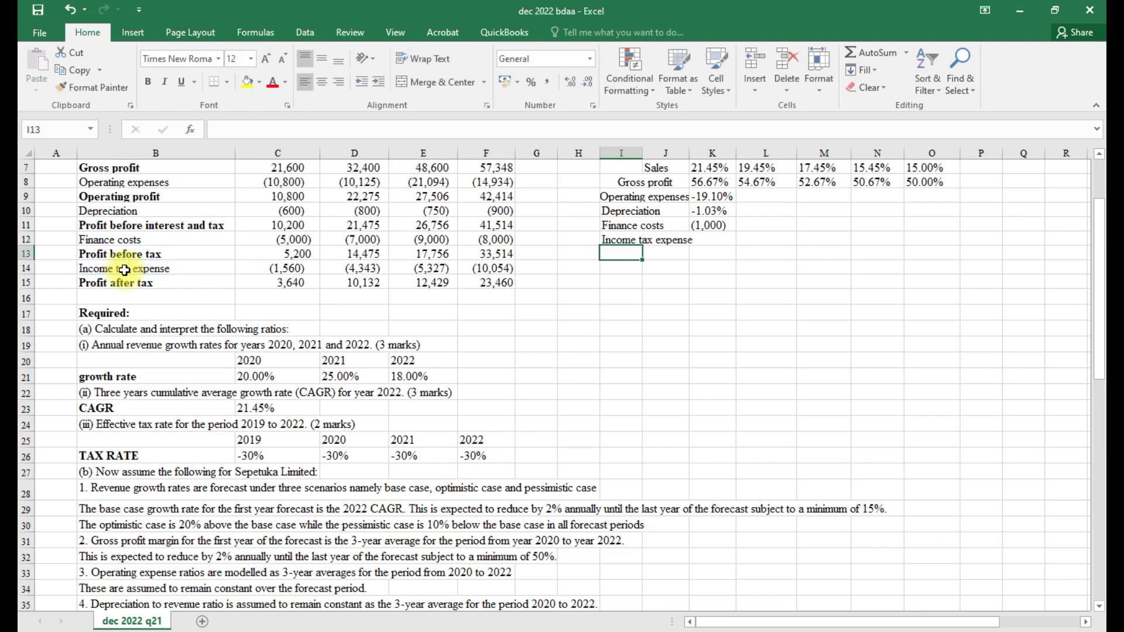
Link the income tax rate in K12 to the 2020 effective tax rate, using =D26
click(716, 241)
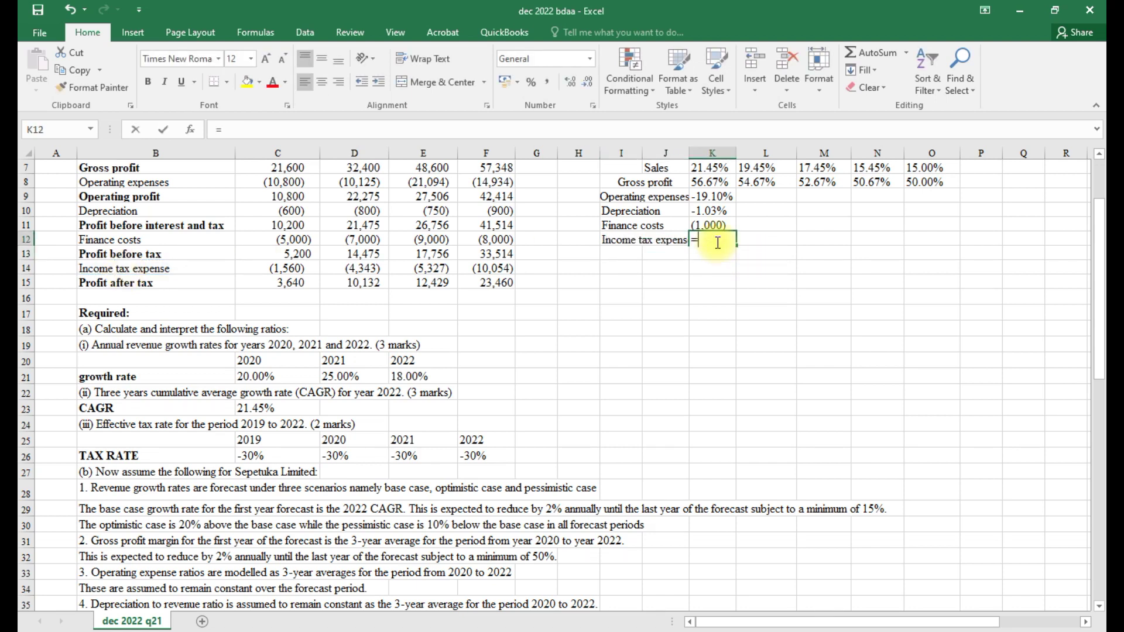
text(=)
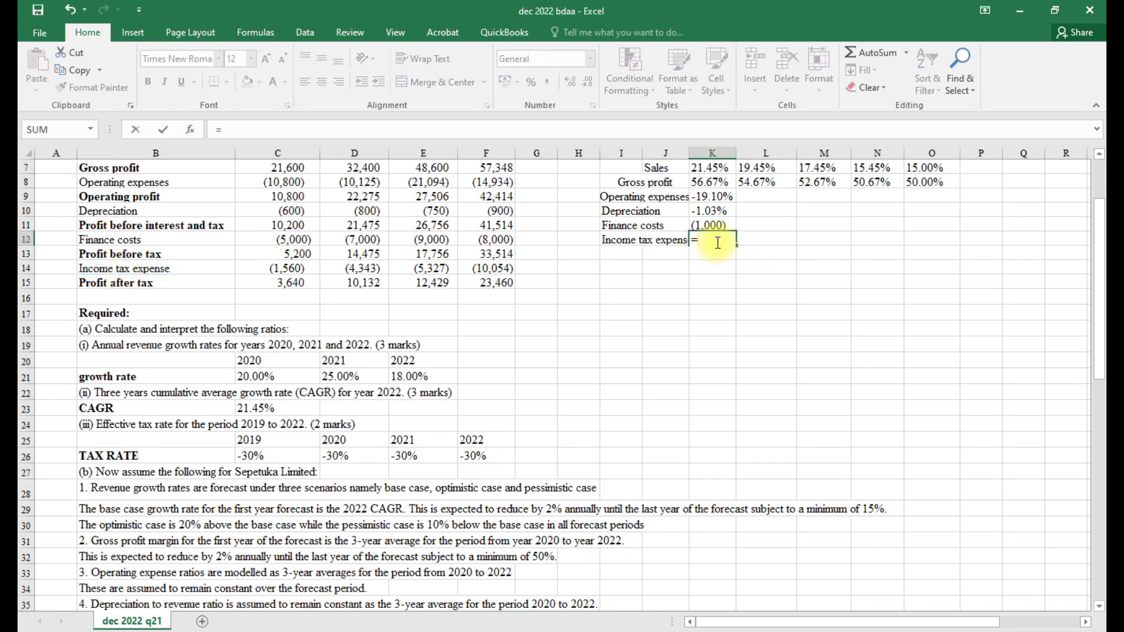
click(329, 459)
key(Return)
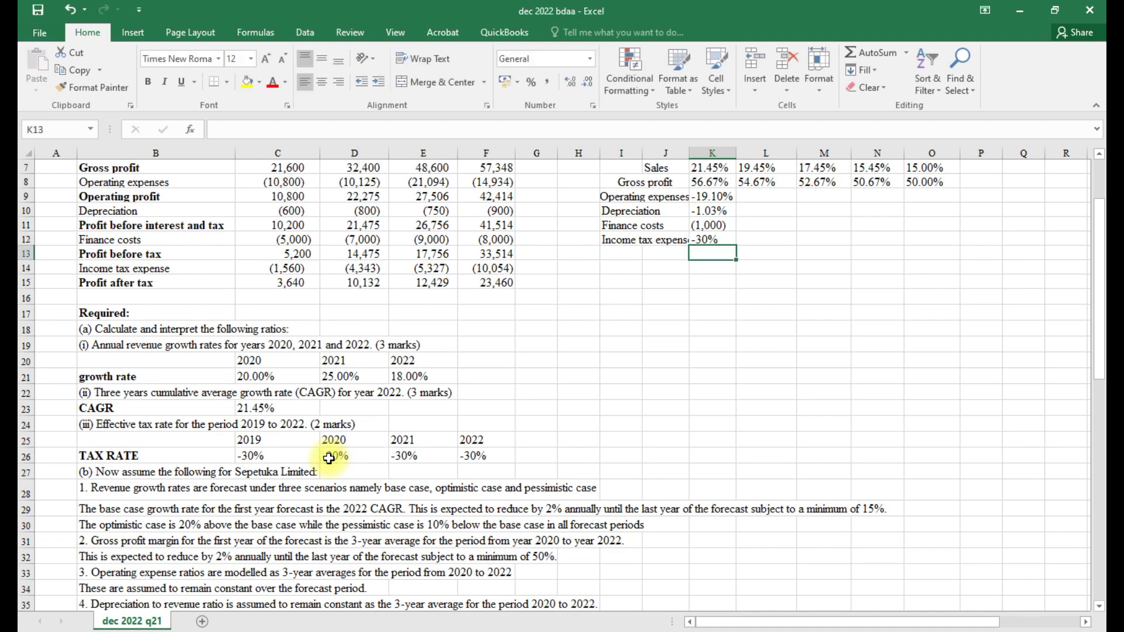
Review the forecast assumptions, the five-year statement requirement and the base case ratios
scroll(558, 464, up, 1)
scroll(559, 464, down, 7)
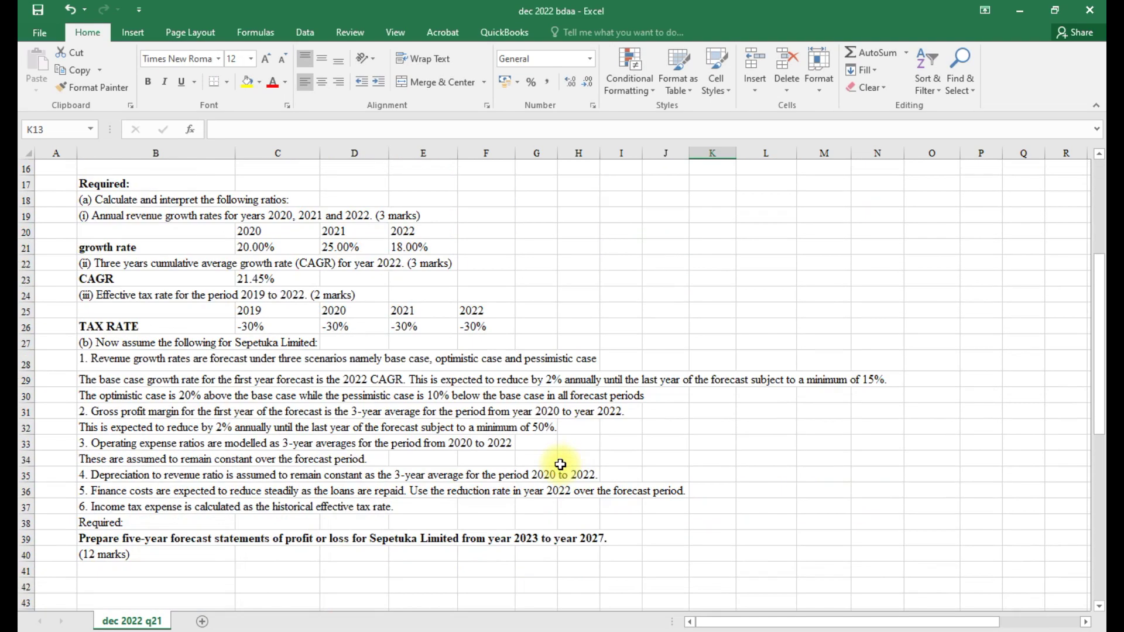
scroll(560, 464, up, 8)
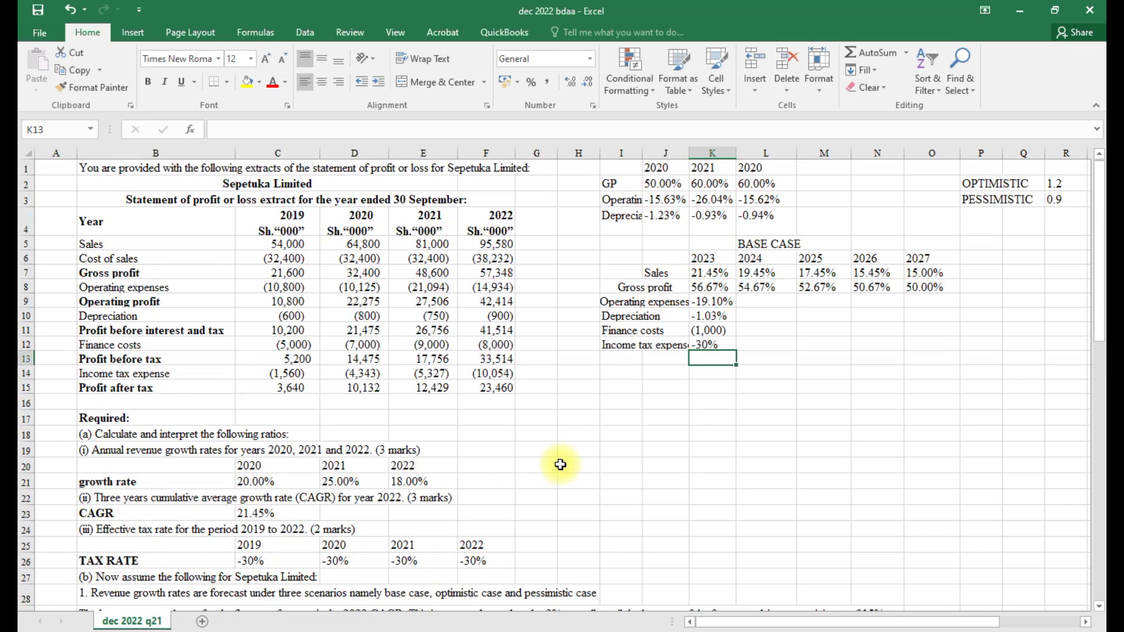
scroll(561, 464, down, 1)
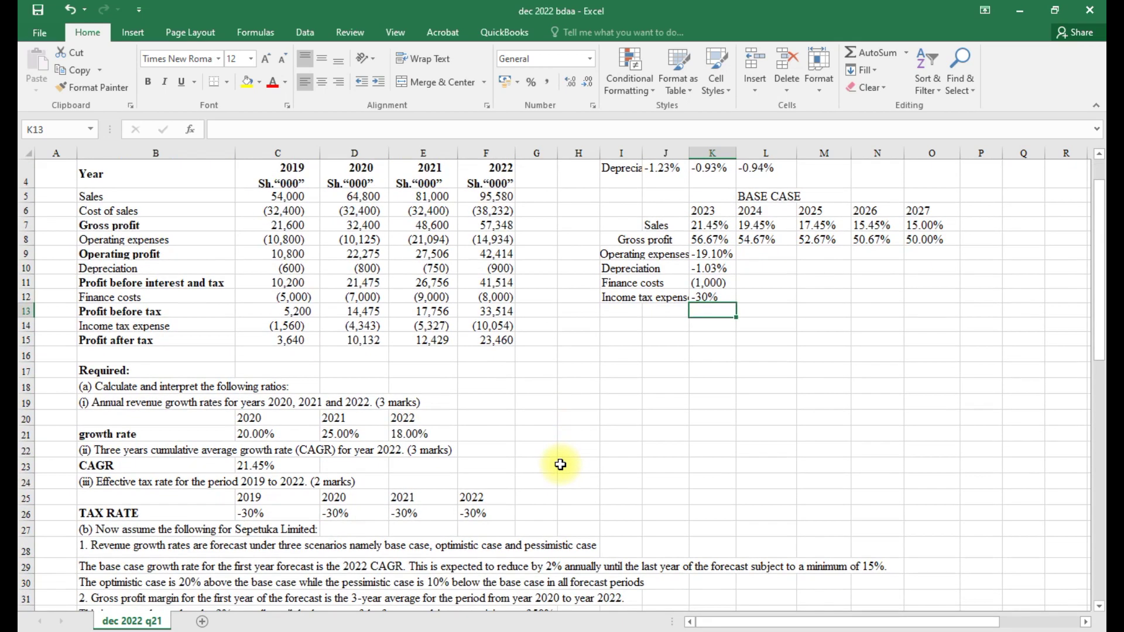
scroll(561, 464, down, 1)
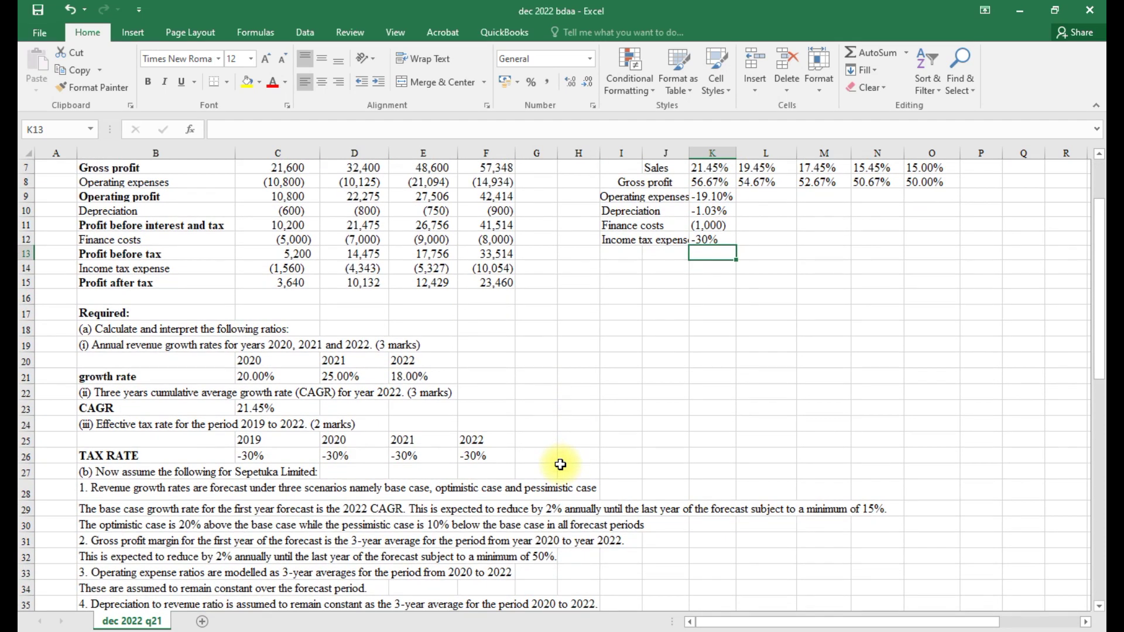
scroll(560, 464, down, 9)
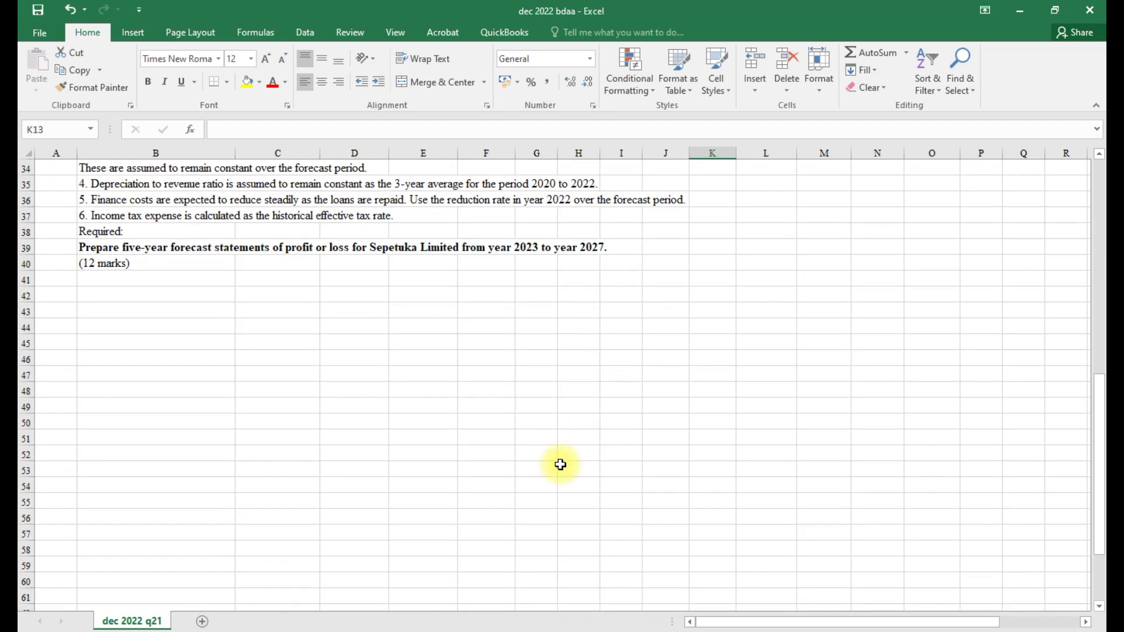
scroll(560, 464, up, 11)
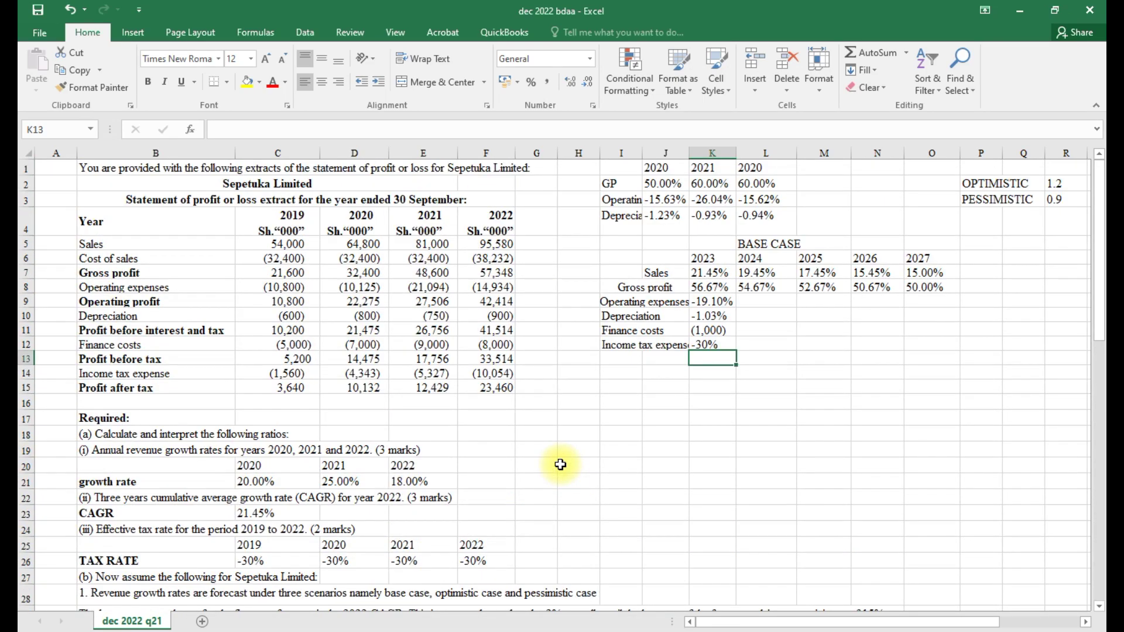
scroll(560, 464, down, 1)
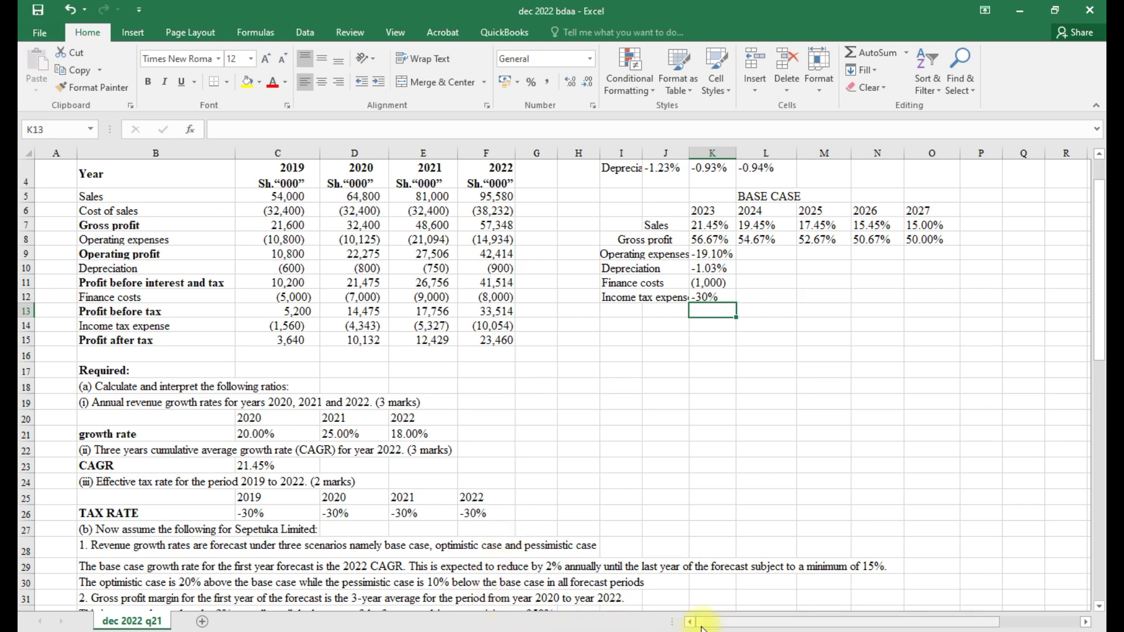
Enter the heading BASE CASE in O14 for the forecast statement
drag(710, 624, 738, 622)
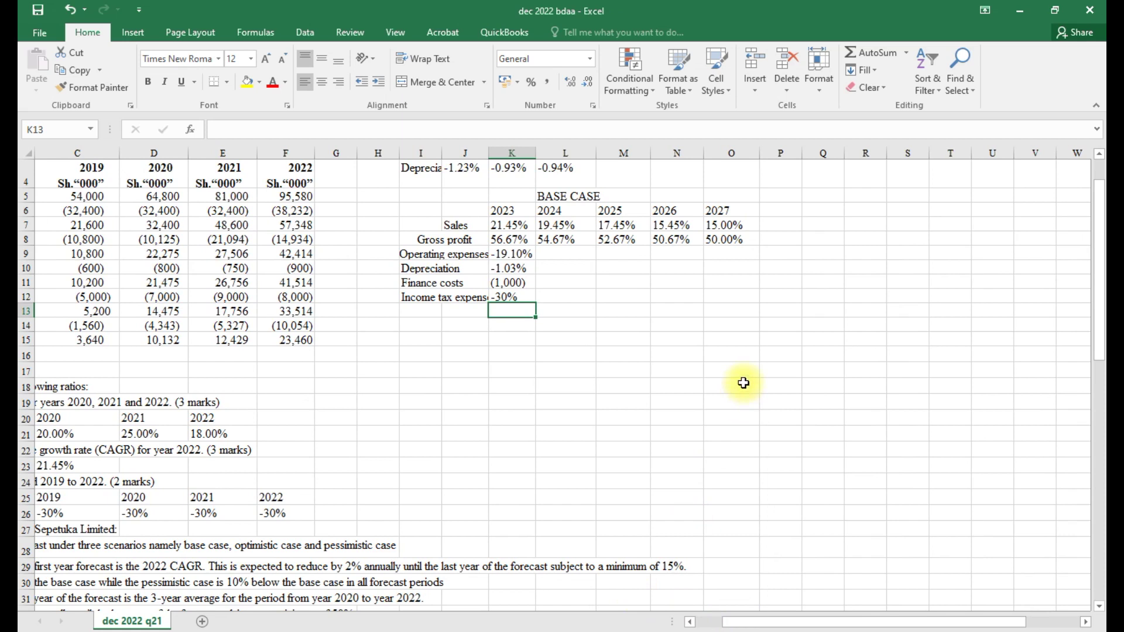
click(741, 339)
click(738, 327)
text(BASE CASE)
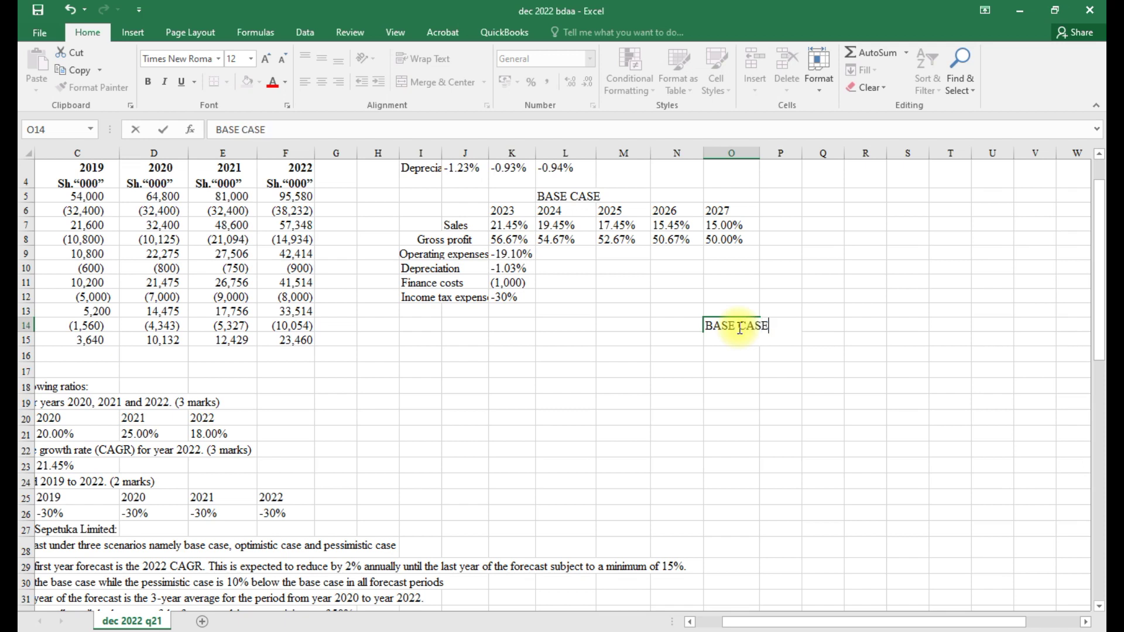
click(735, 371)
click(729, 340)
click(775, 340)
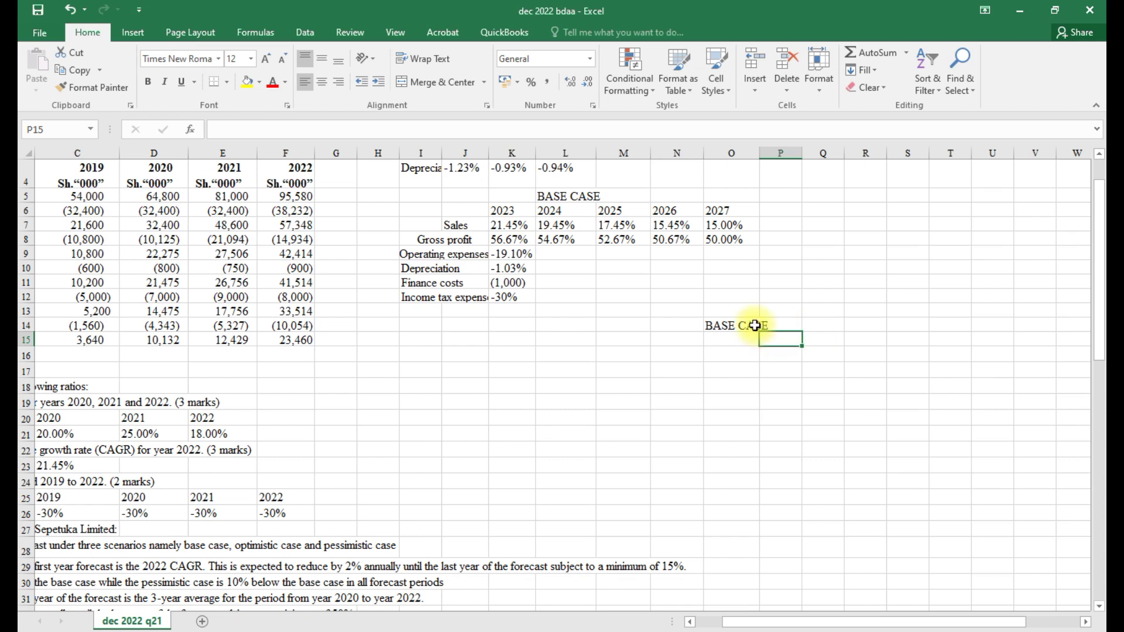
Copy the years 2023 to 2027 from K6:O6 into Q15:U15 and make them bold
click(814, 342)
text(2)
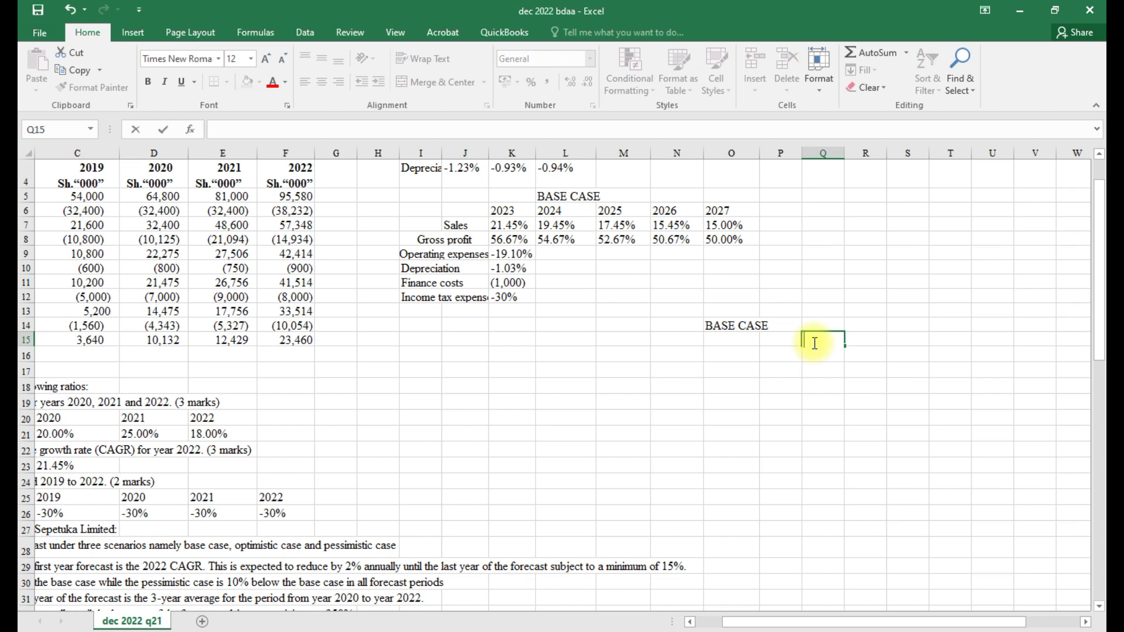
click(500, 211)
drag(583, 211, 723, 213)
right_click(723, 212)
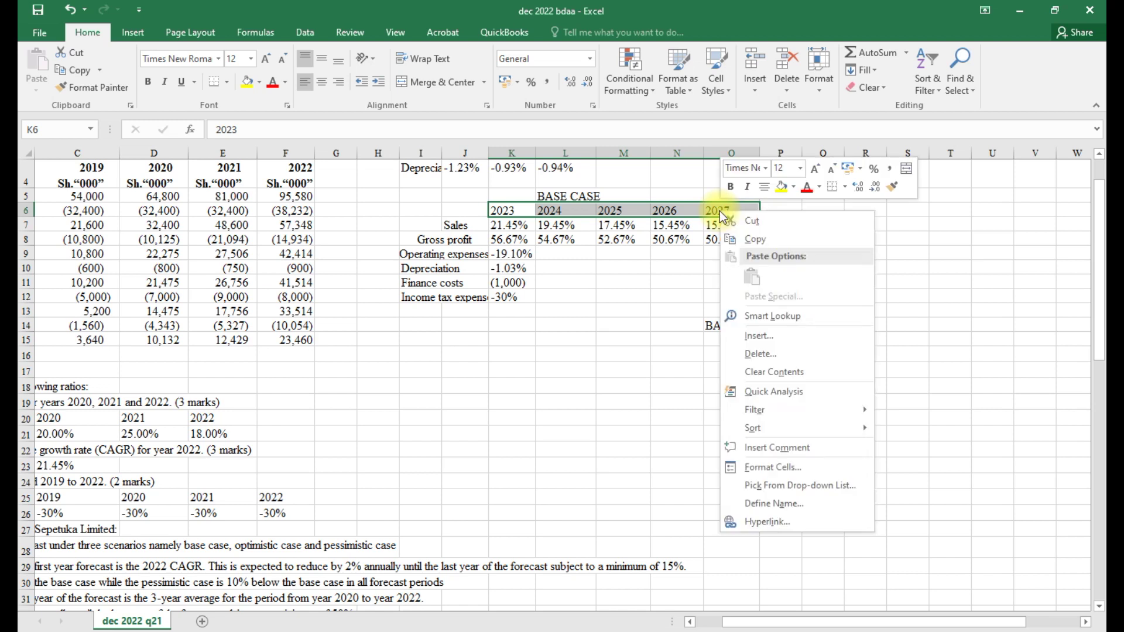
click(750, 240)
click(794, 335)
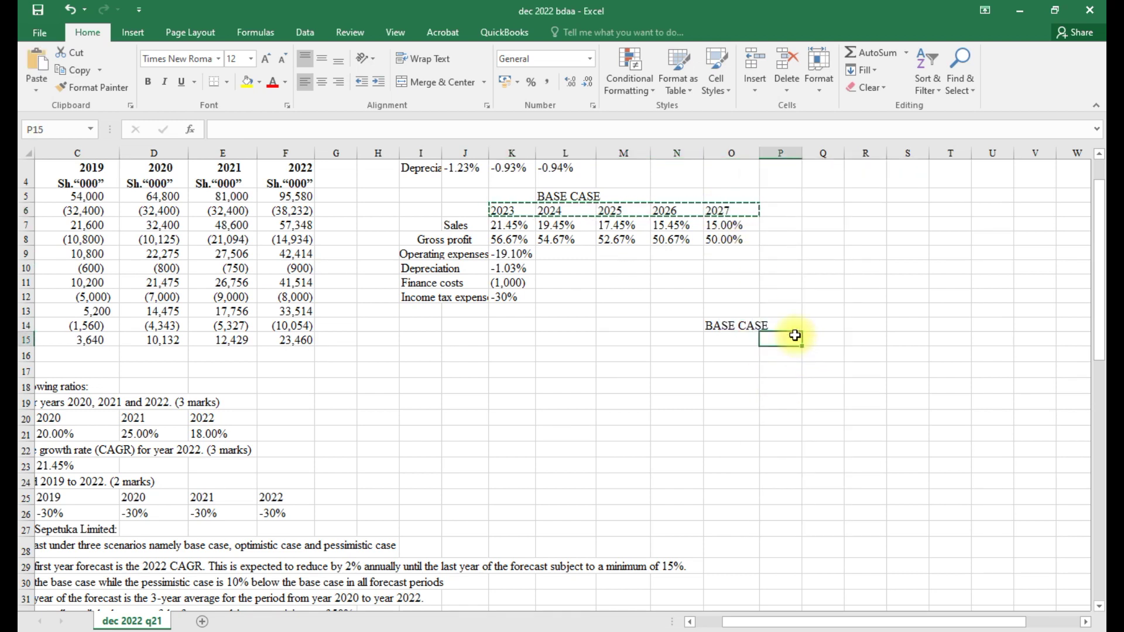
click(811, 337)
right_click(815, 339)
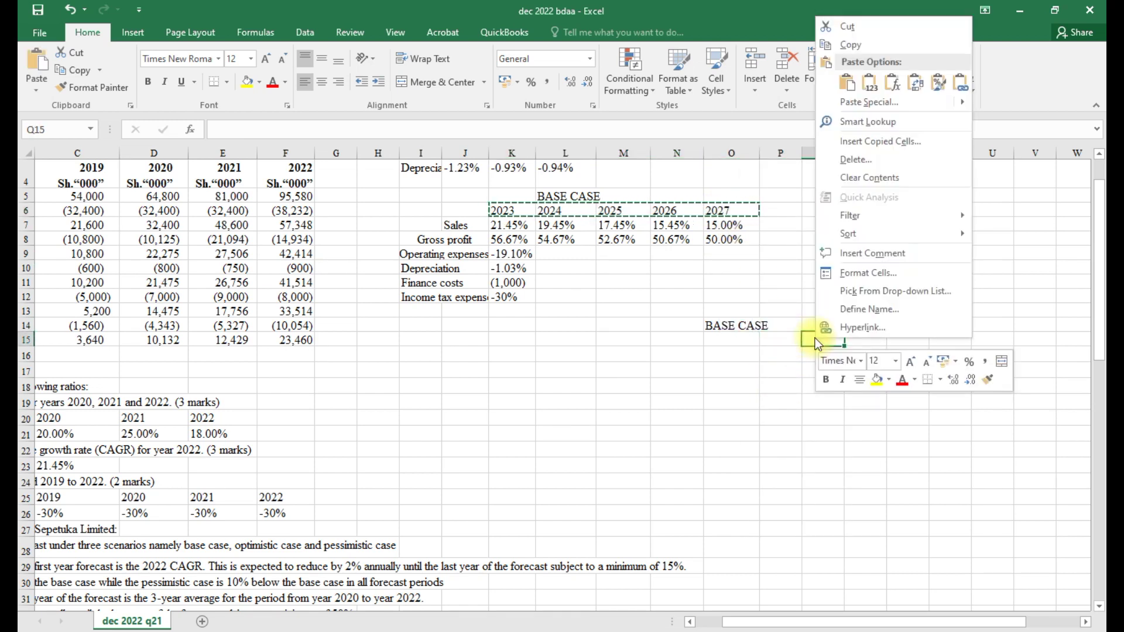
click(849, 84)
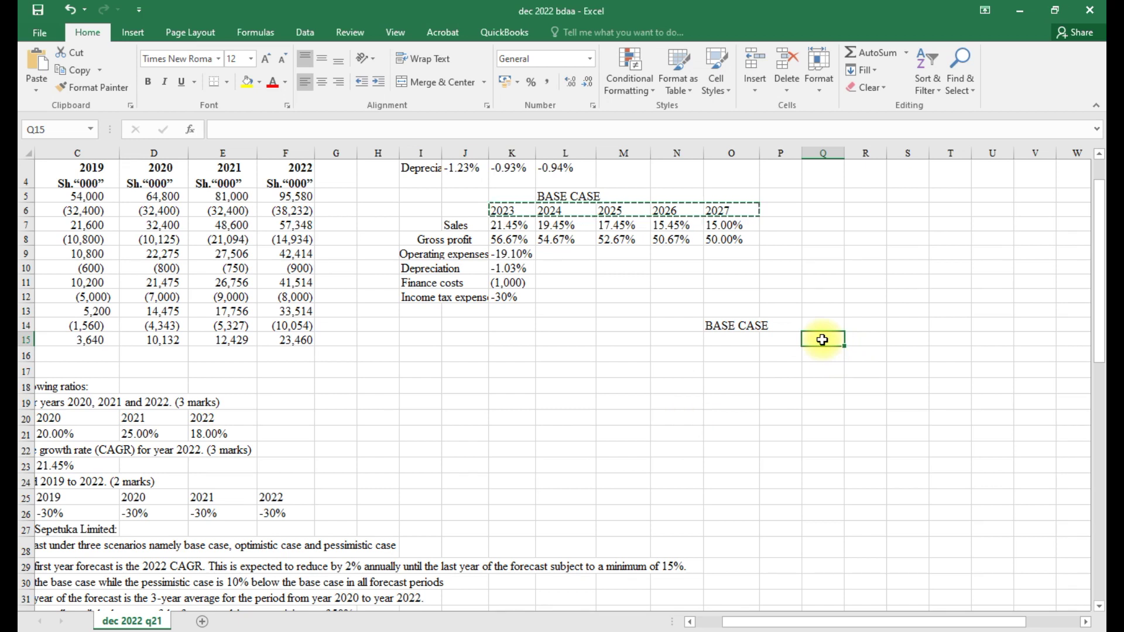
key(ctrl+v)
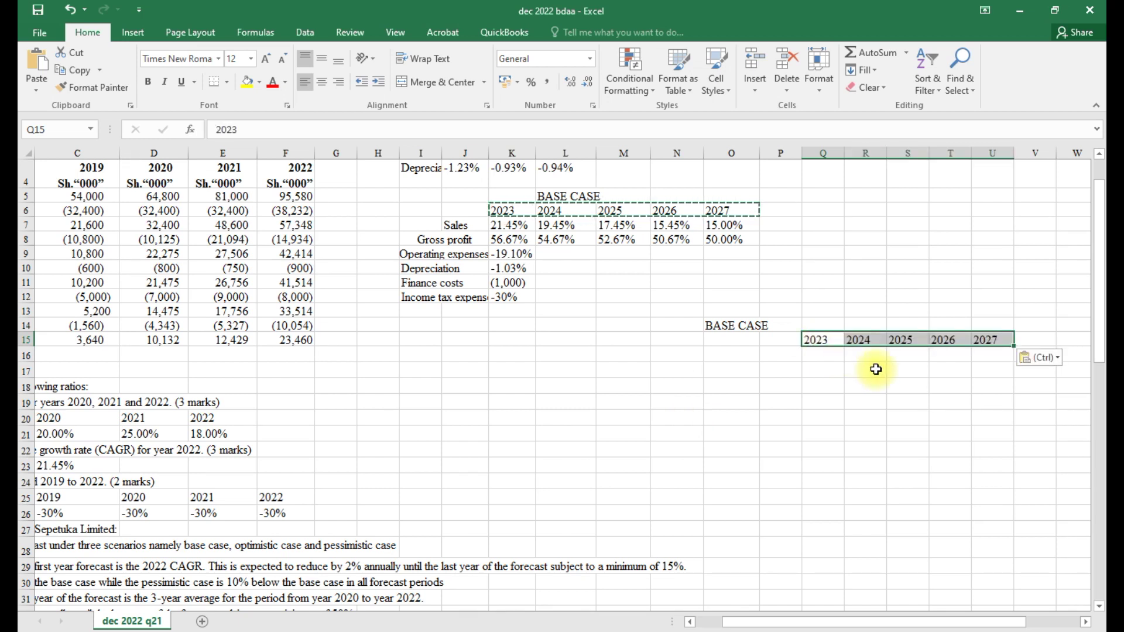
key(ctrl+b)
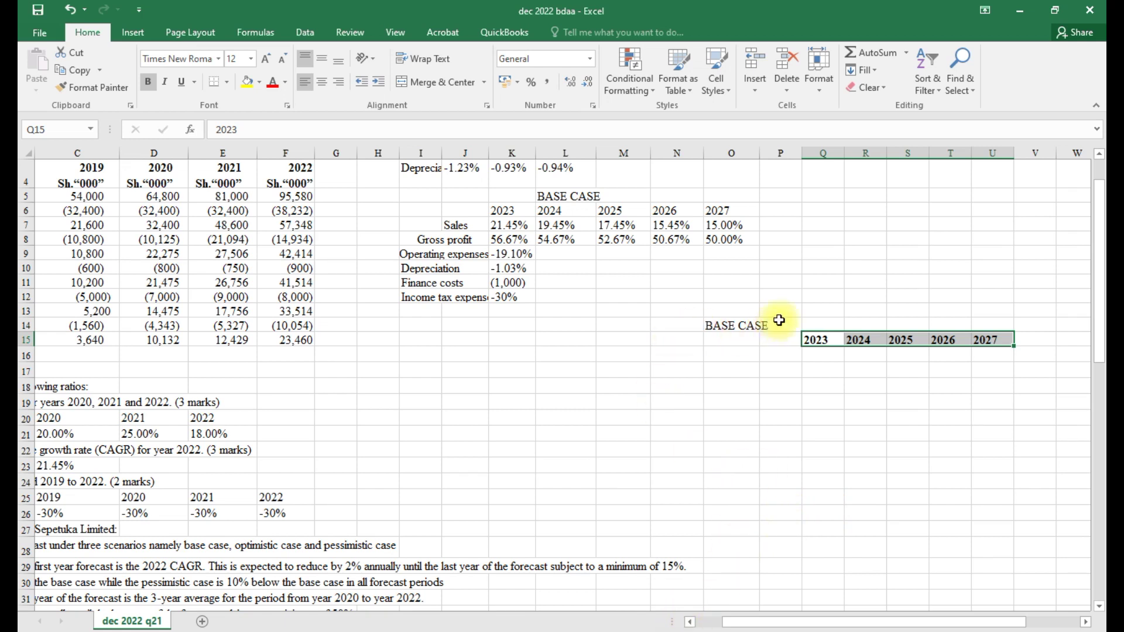
Move the BASE CASE heading from O14 to R14, above the forecast years
click(723, 327)
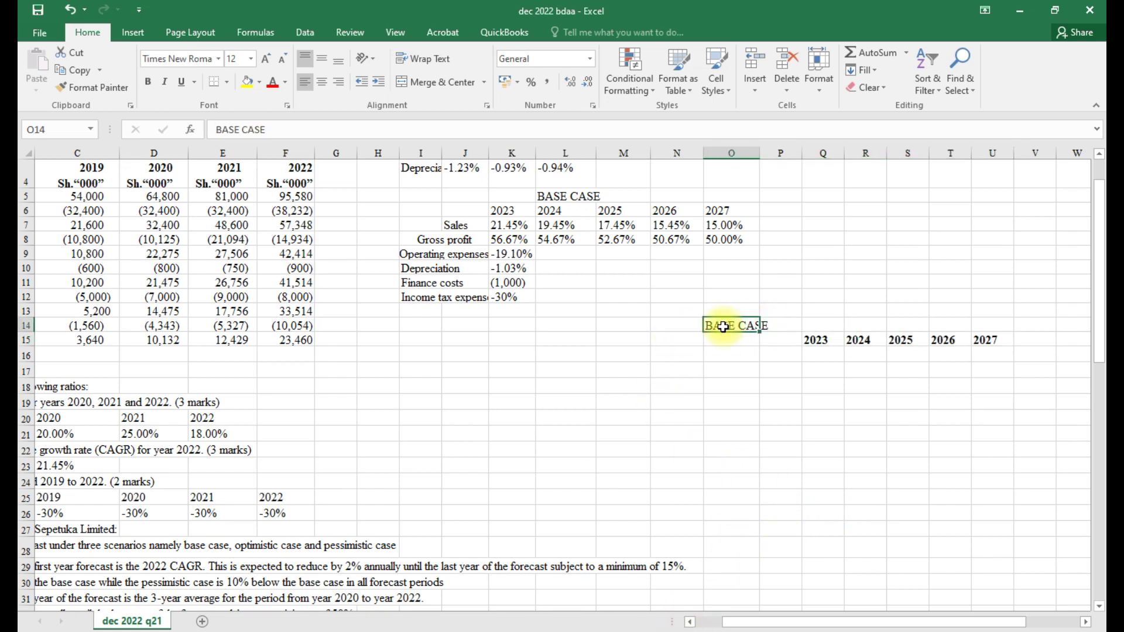
right_click(723, 327)
click(754, 12)
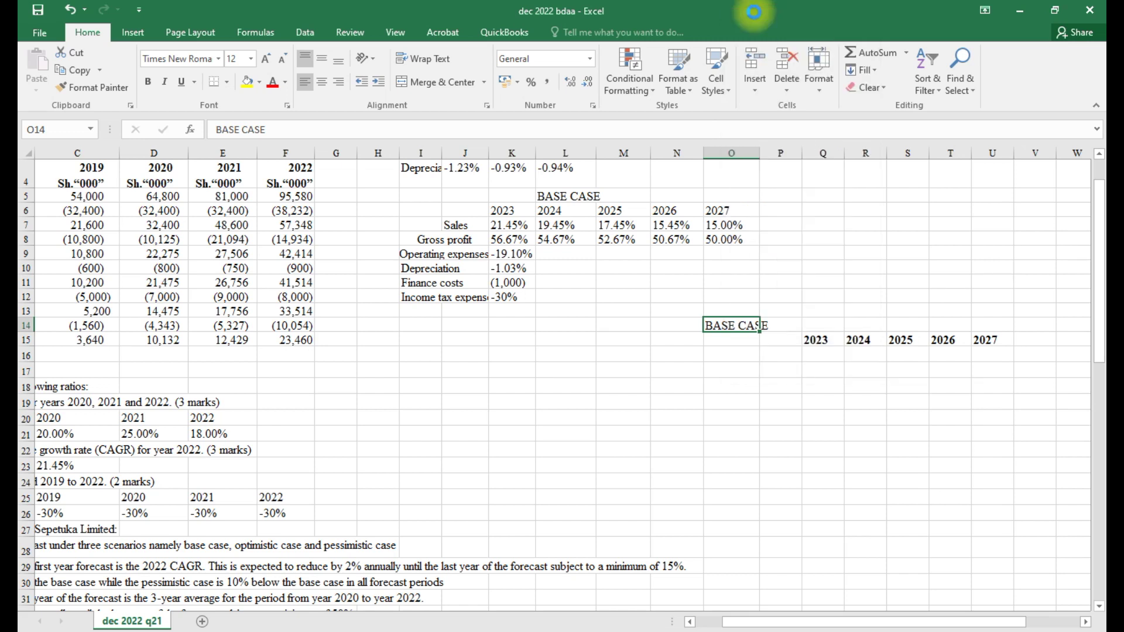
right_click(856, 321)
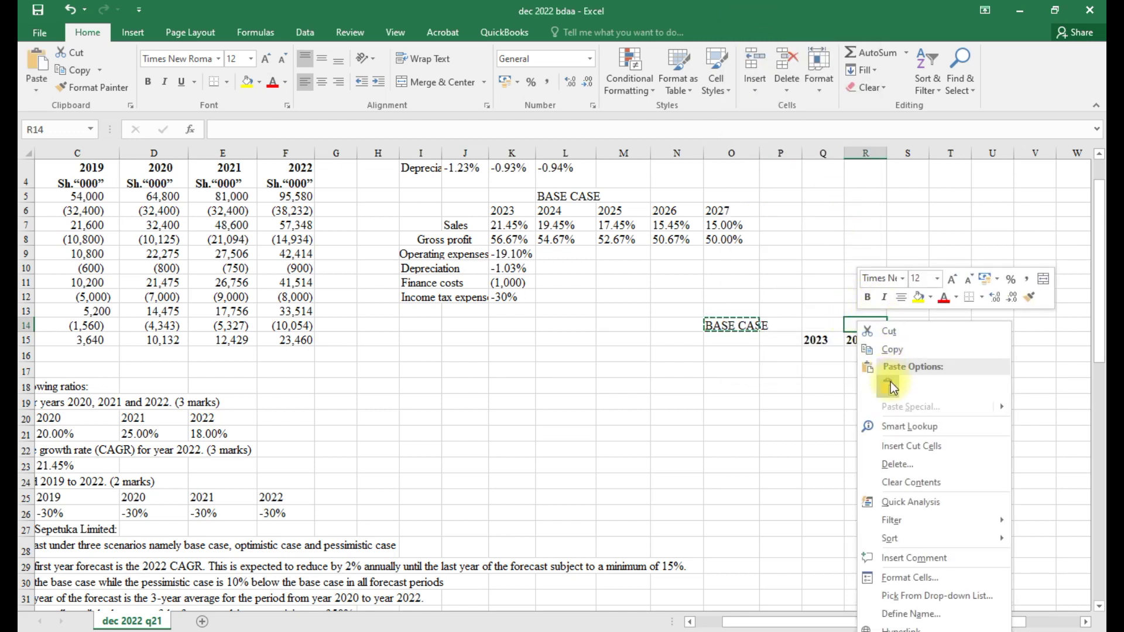
click(881, 385)
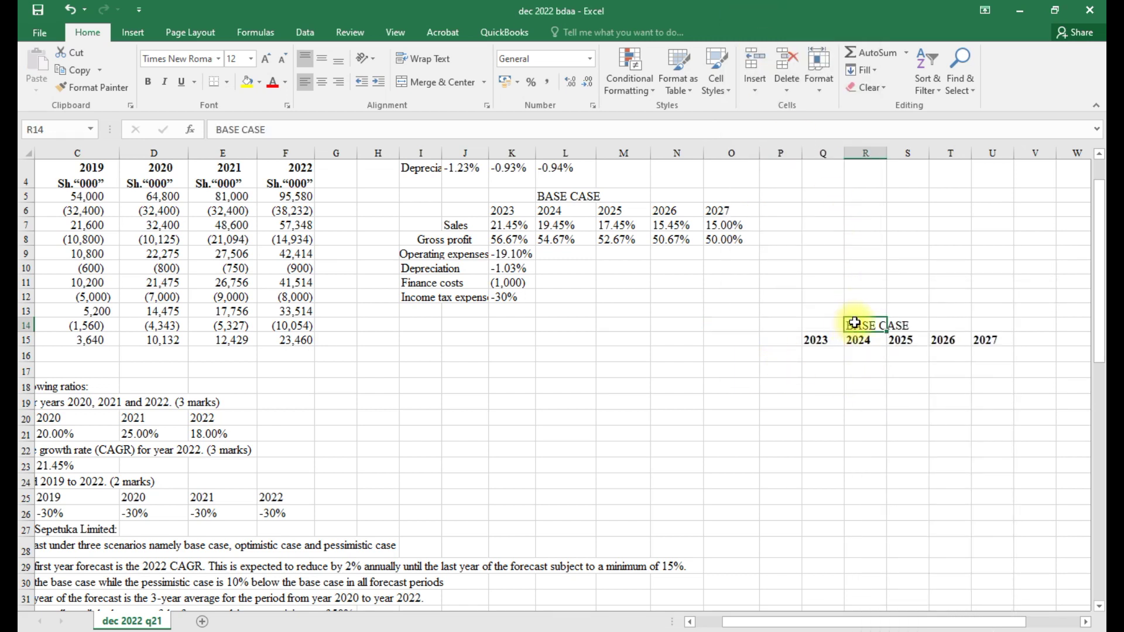
Merge and center the BASE CASE heading across R14:S14, with a yellow fill and bold text
drag(855, 323, 898, 324)
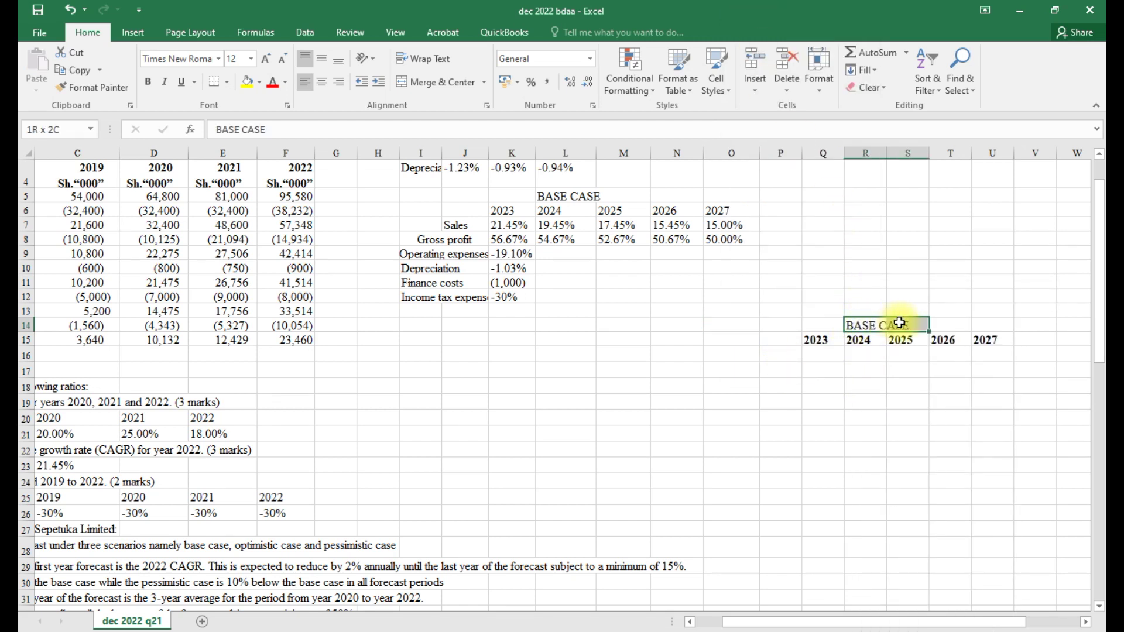
click(434, 81)
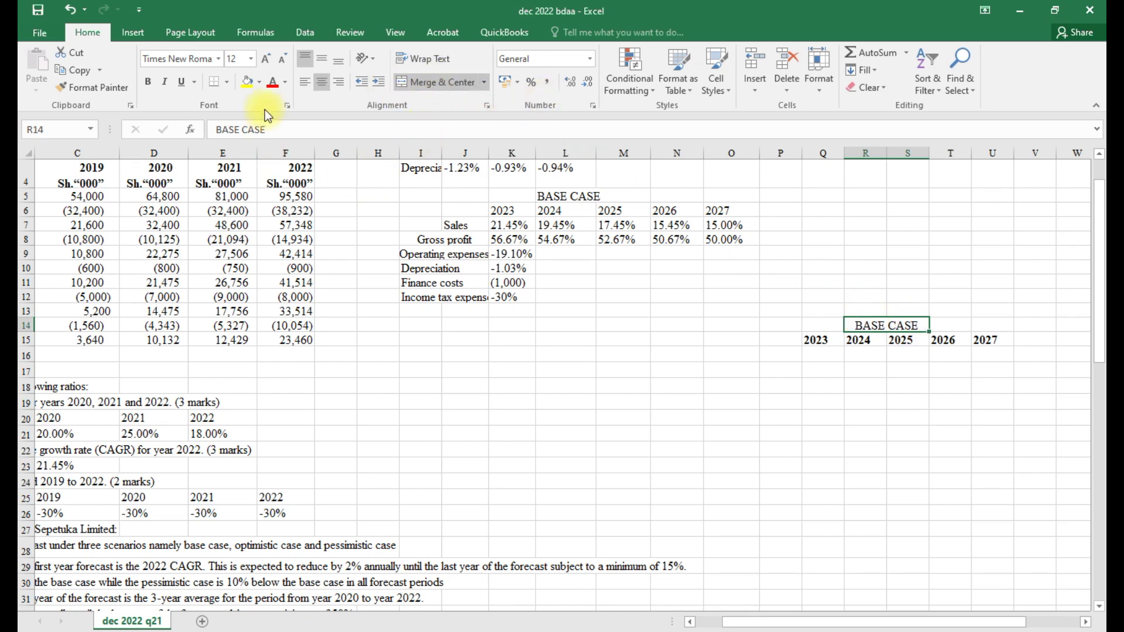
click(247, 86)
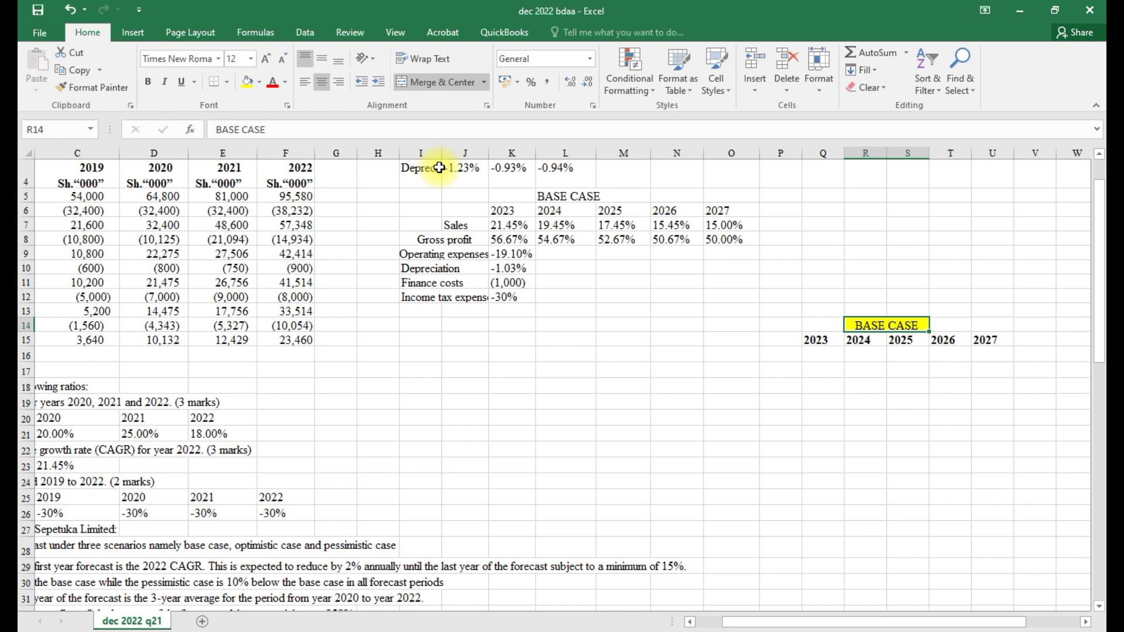
key(ctrl+b)
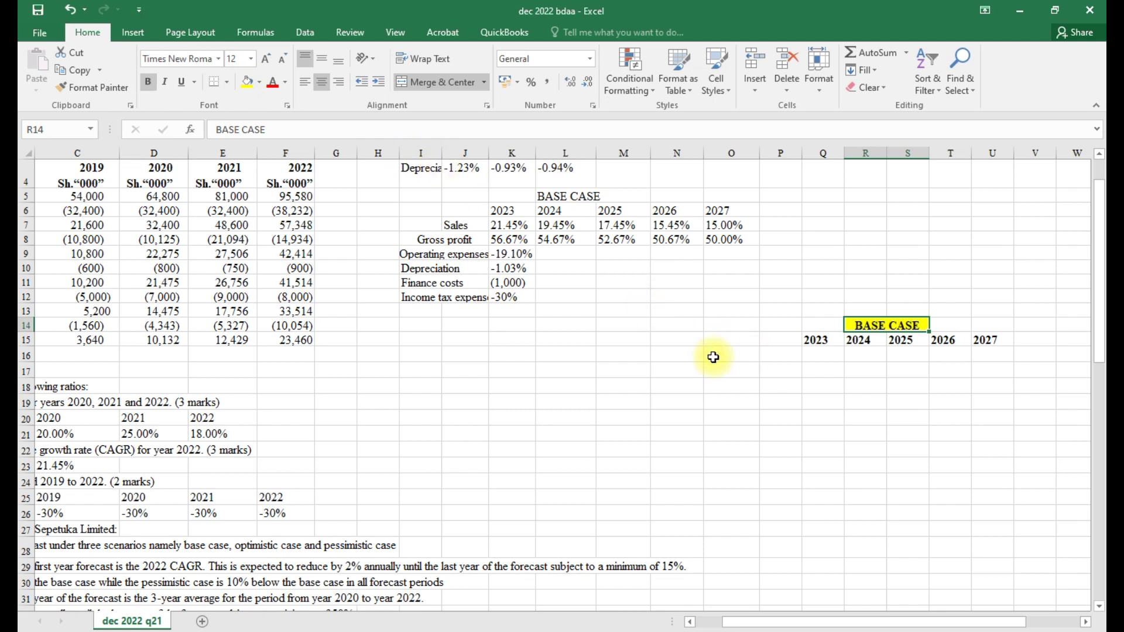
Try to copy the statement line items from B5:B15 into column O starting at O16
drag(730, 627, 703, 626)
drag(95, 195, 104, 337)
right_click(114, 297)
click(149, 327)
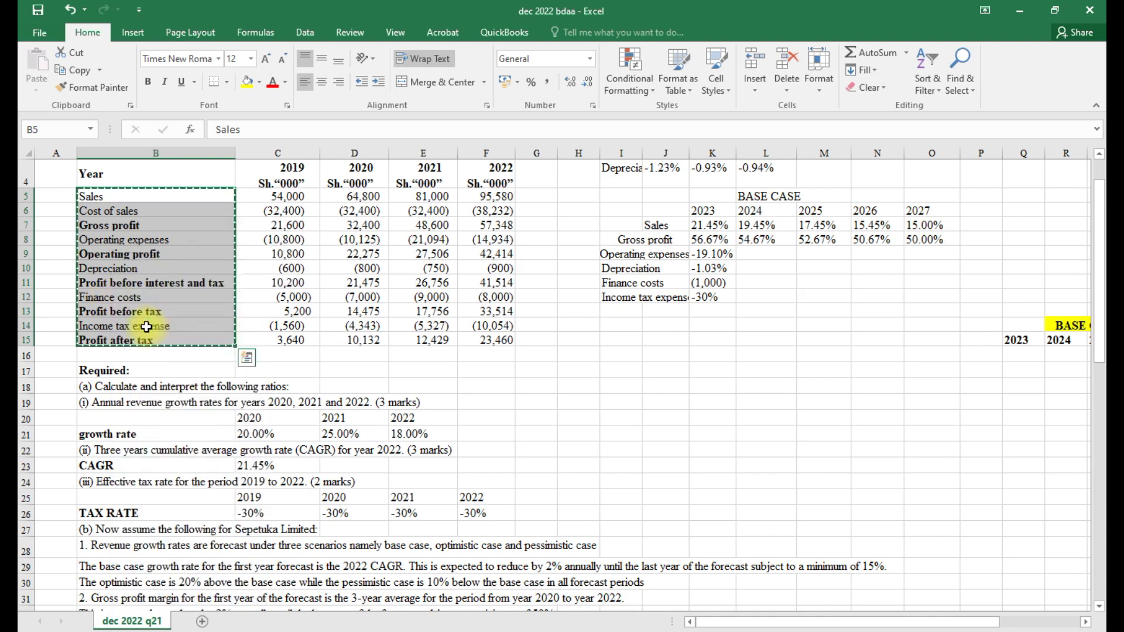
click(923, 357)
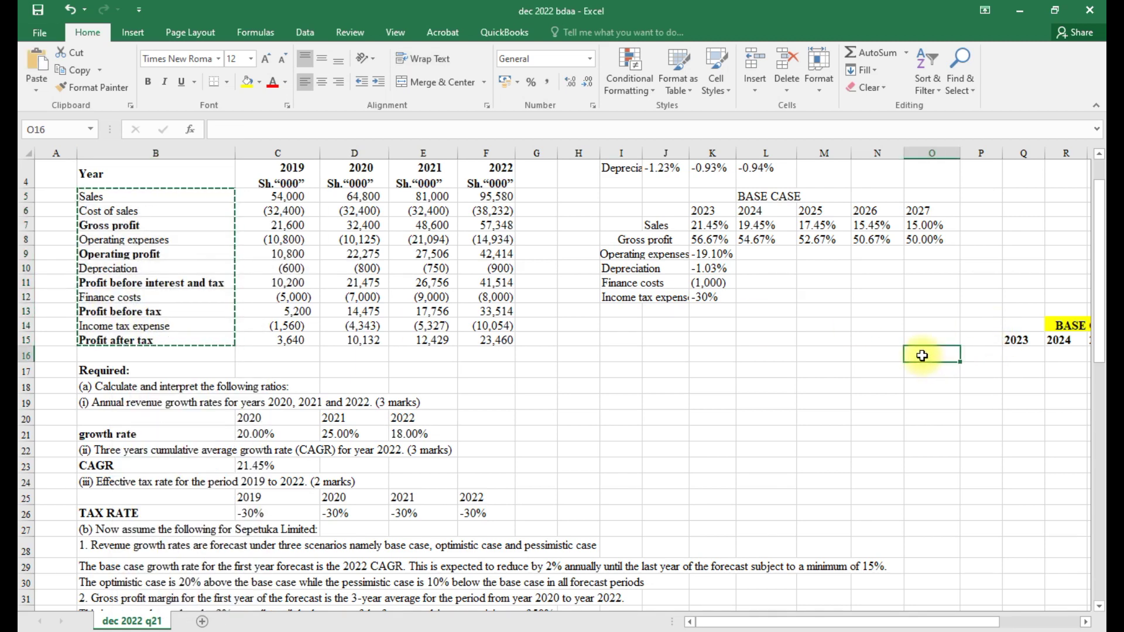
right_click(923, 357)
click(956, 103)
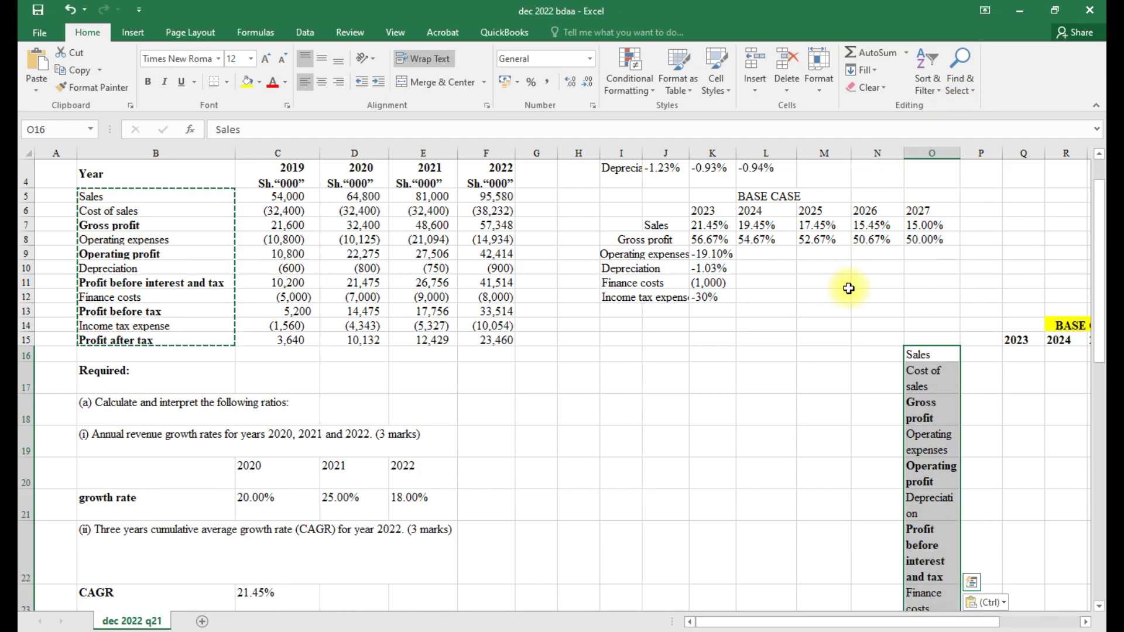
key(ctrl+z)
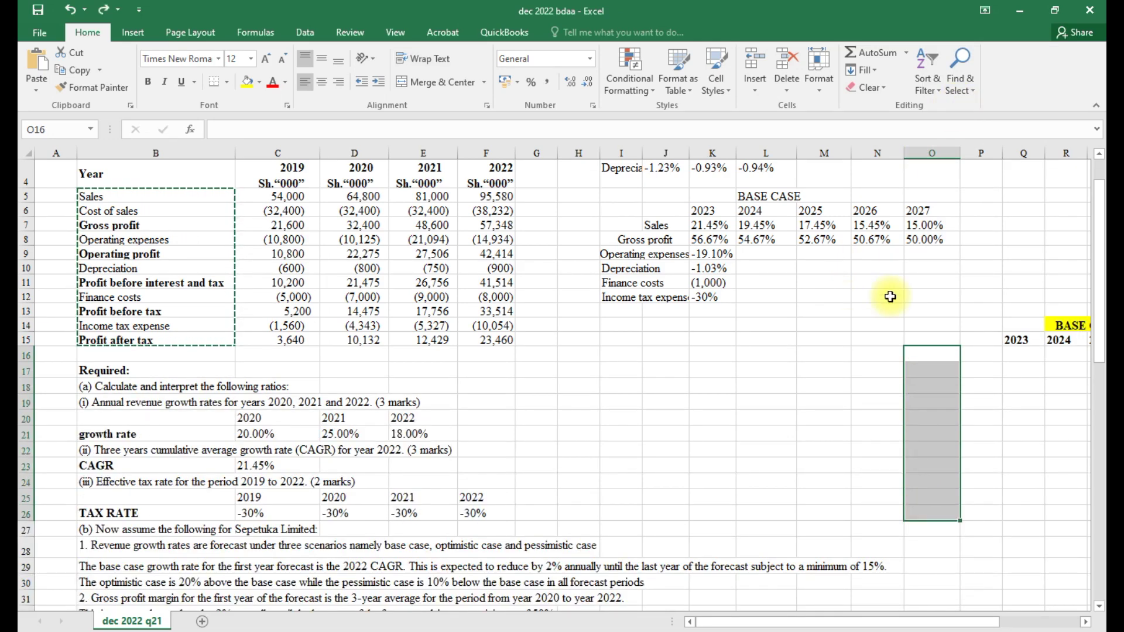
Paste the copied statement line items, Sales through Profit after tax, into O16:O26
key(ctrl+v)
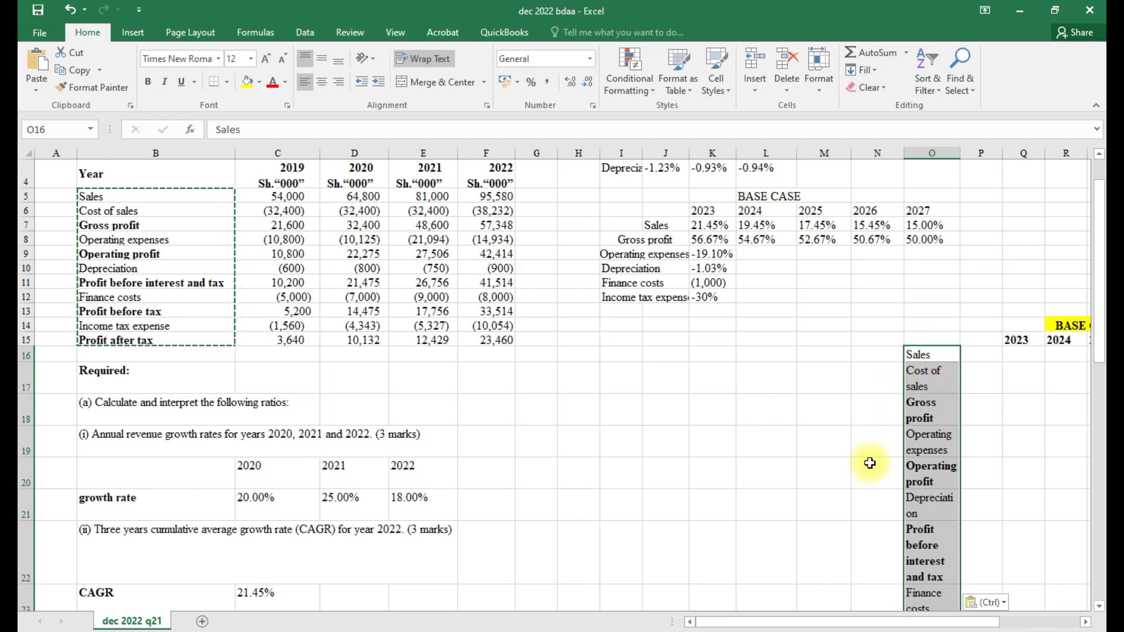
drag(710, 621, 738, 622)
click(852, 476)
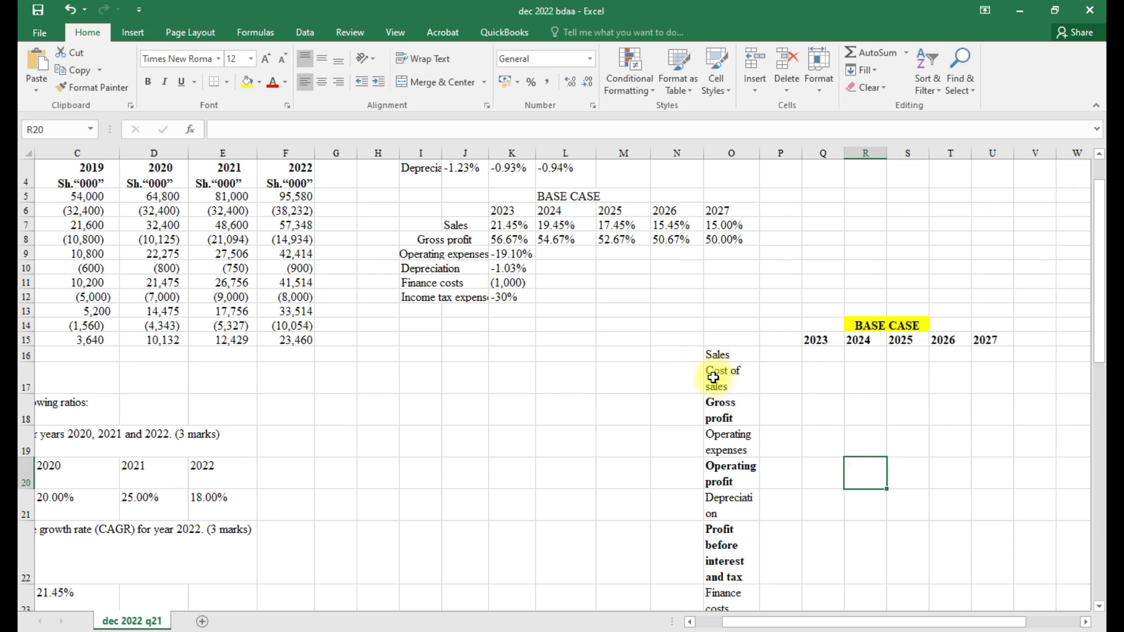
Merge and center the Cost of sales label across O17:P17 and shrink row 17 to a single line
drag(724, 379, 767, 377)
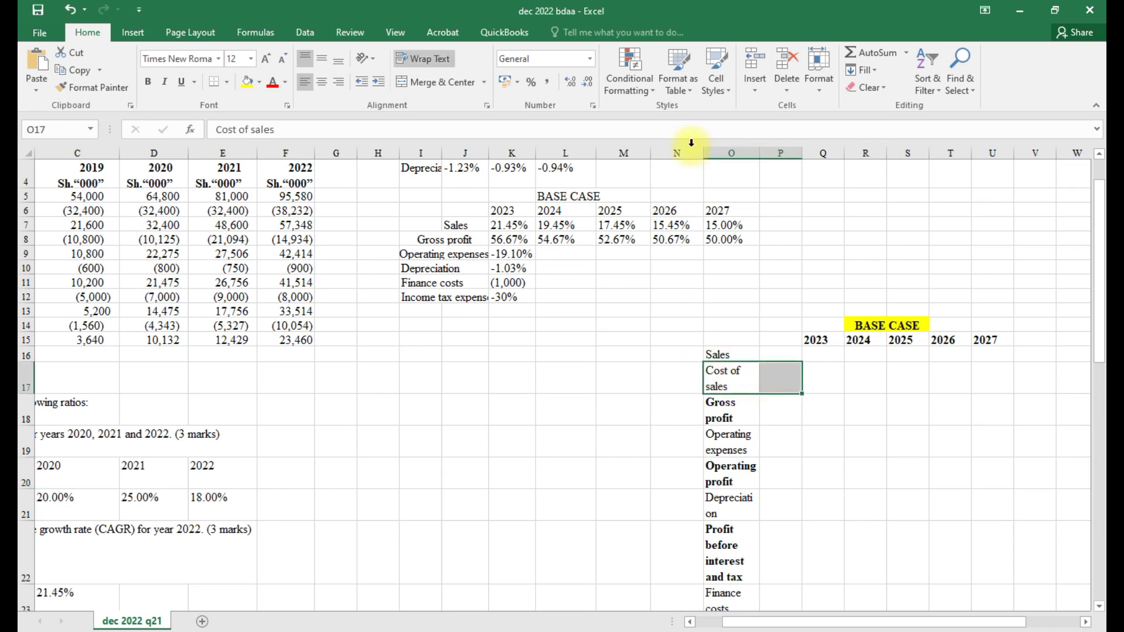
click(451, 81)
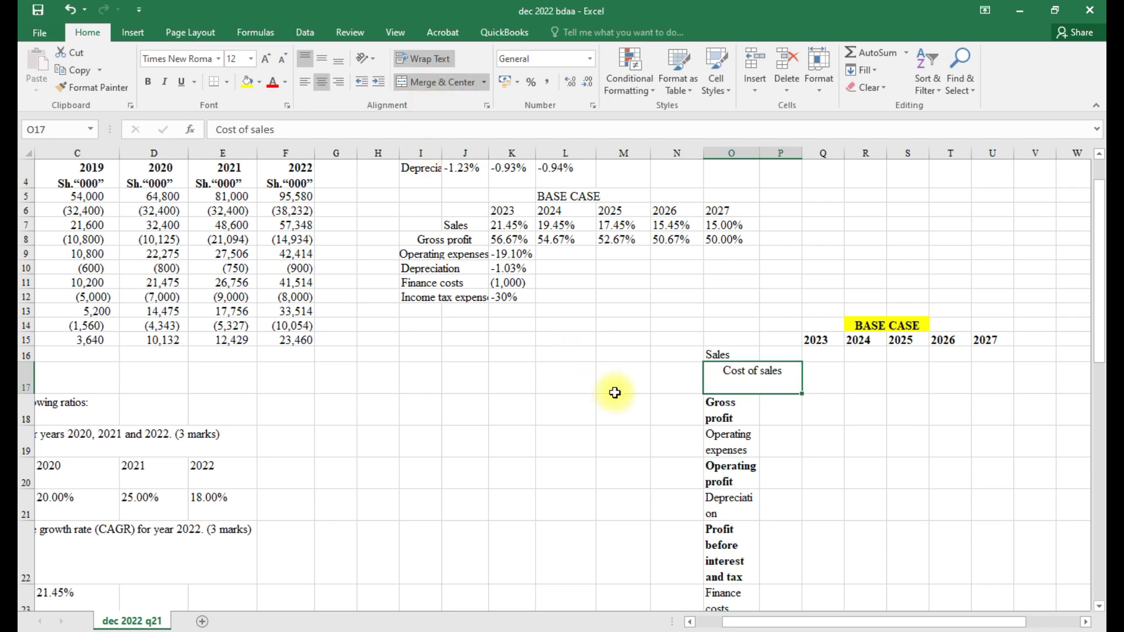
drag(28, 394, 34, 381)
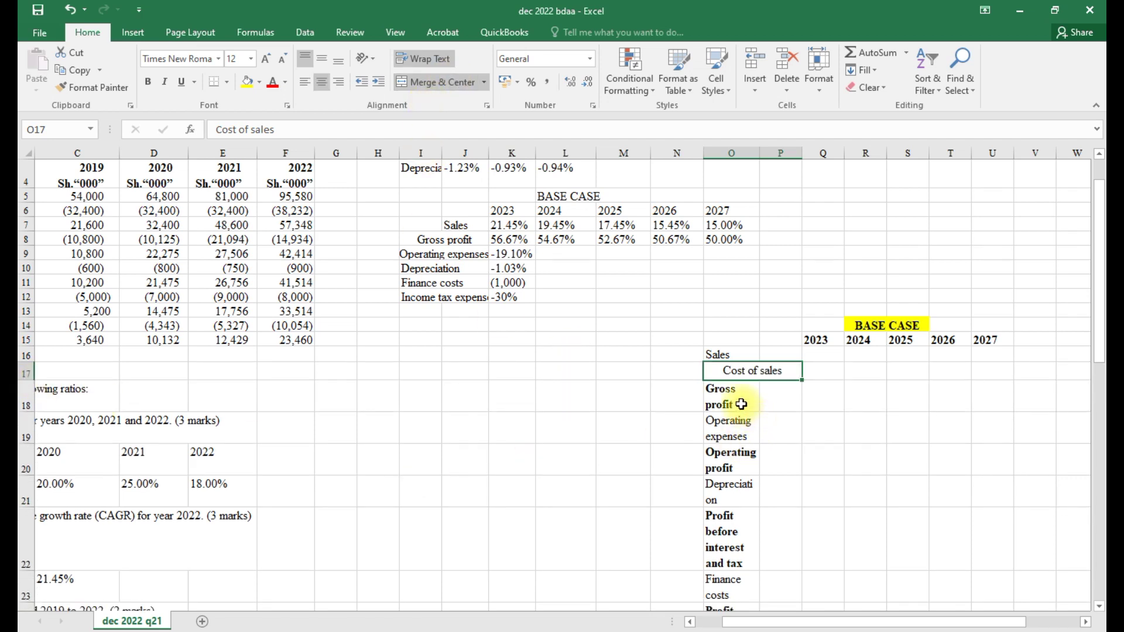
Merge and center the Gross profit, Operating expenses and Operating profit labels, each across columns O and P in rows 18 to 20
drag(727, 402, 777, 397)
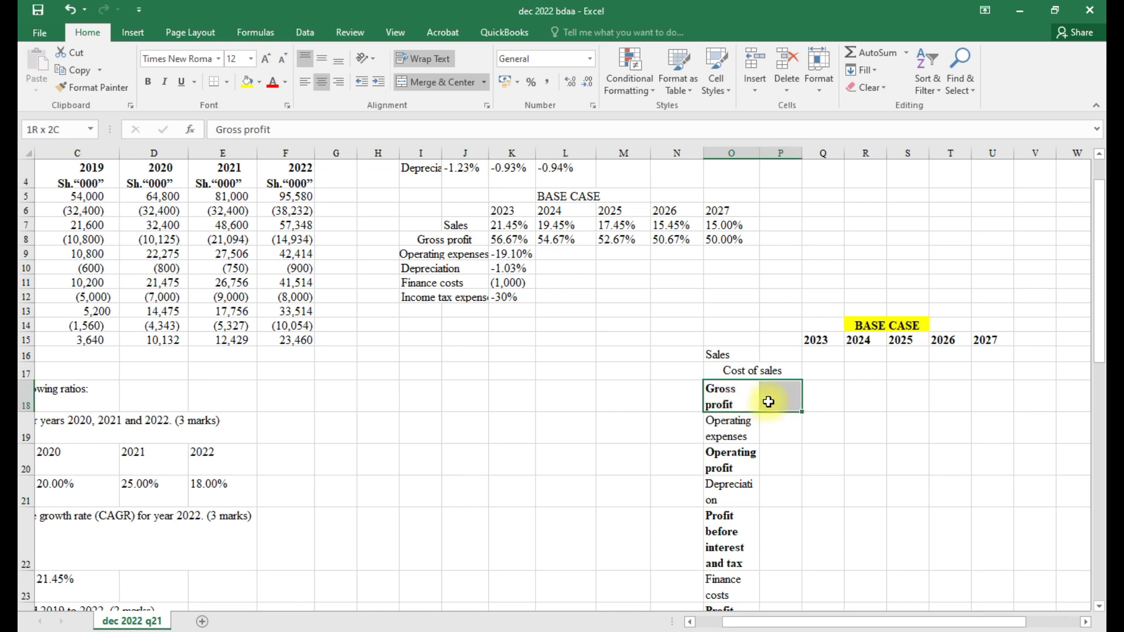
click(426, 82)
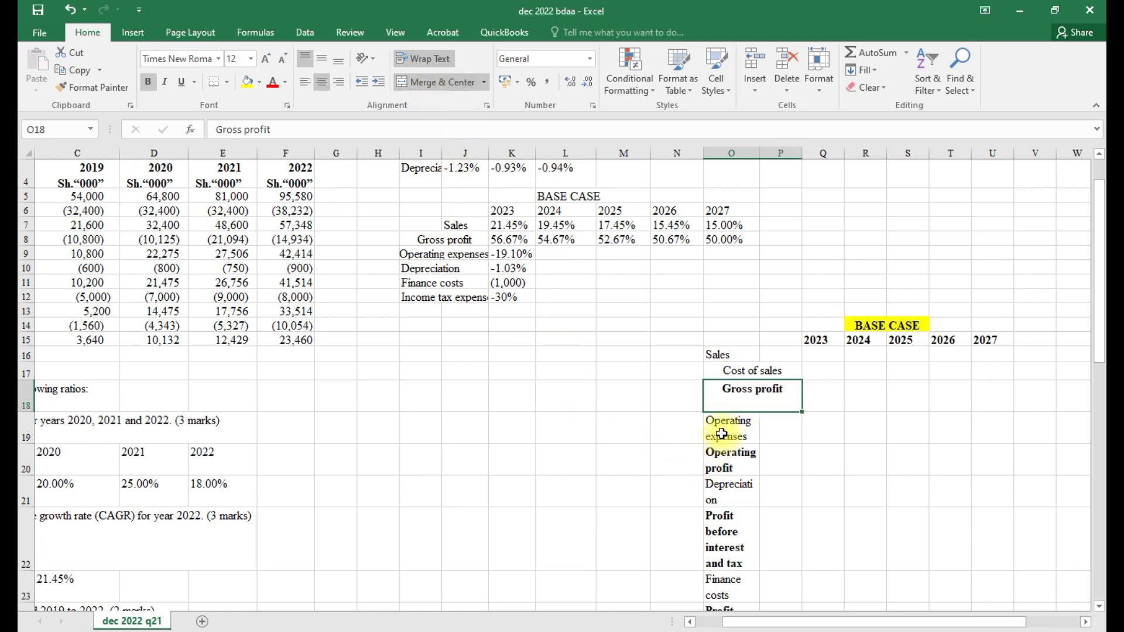
drag(722, 434, 779, 431)
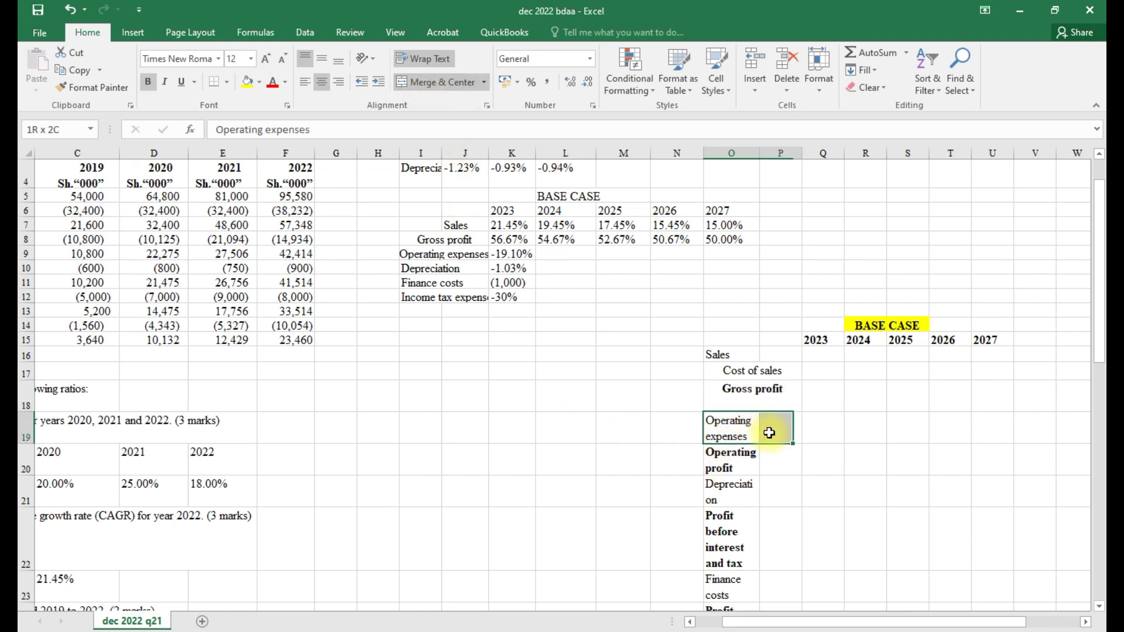
click(449, 83)
drag(721, 465, 771, 460)
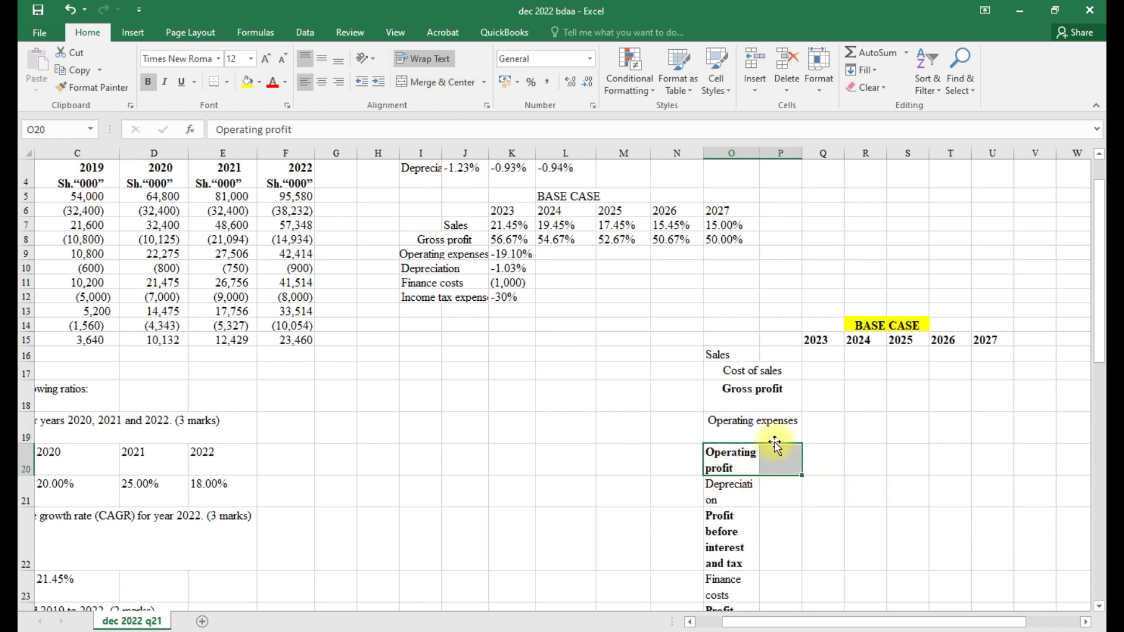
click(438, 84)
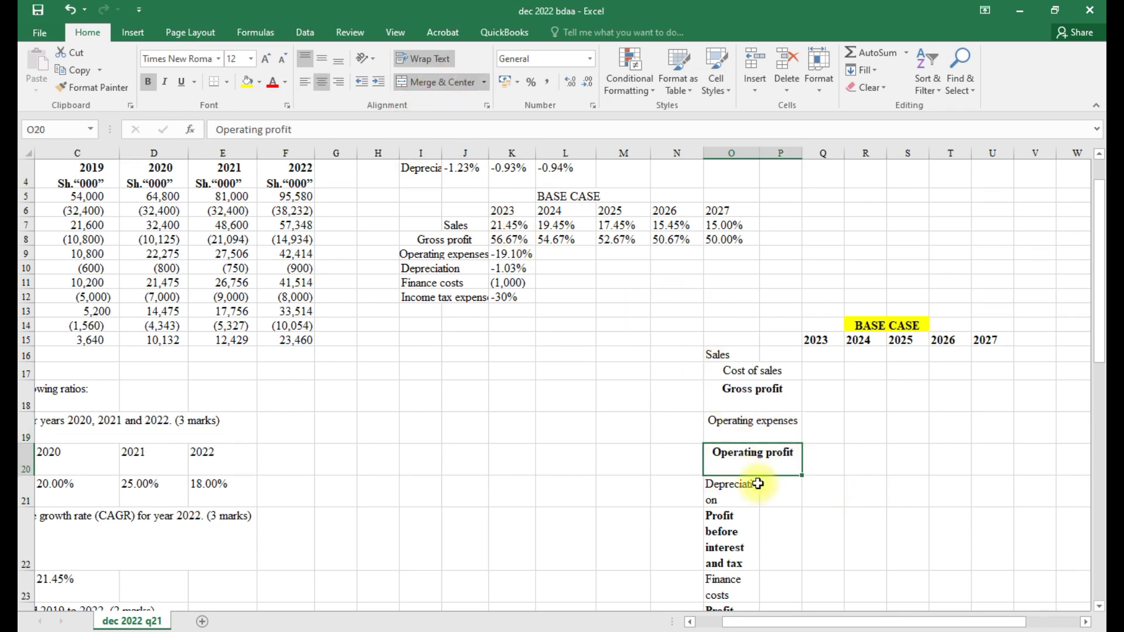
Reduce the heights of rows 18 and 20 to fit the Gross profit and Operating profit labels
click(778, 492)
drag(26, 412, 31, 398)
drag(33, 462, 36, 453)
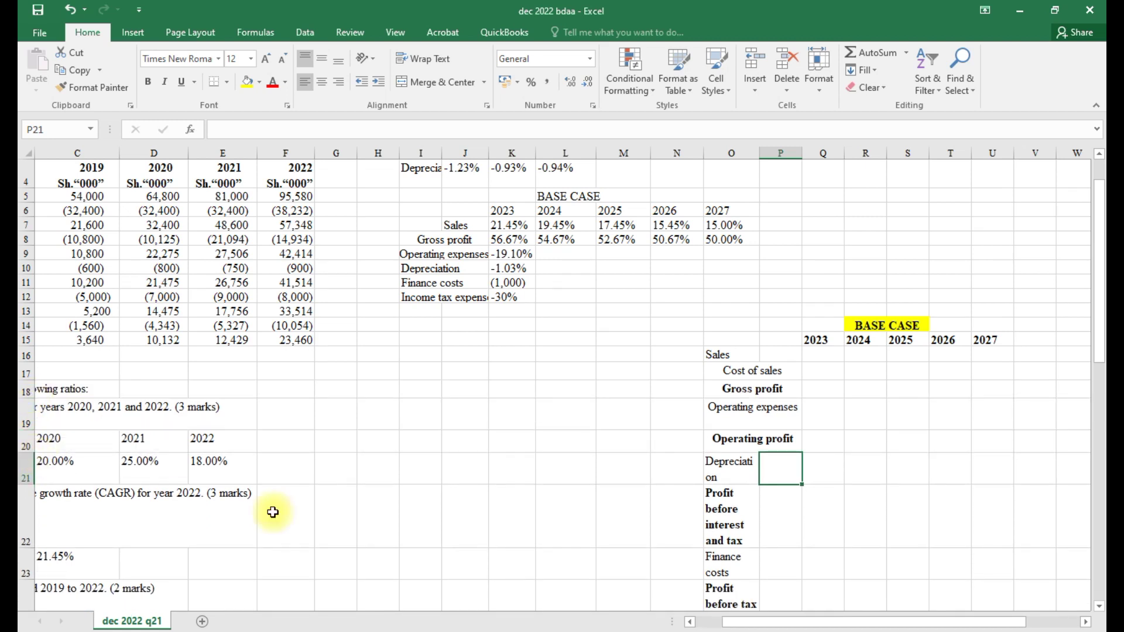
Merge and center the Depreciation label across O21:P21
click(716, 478)
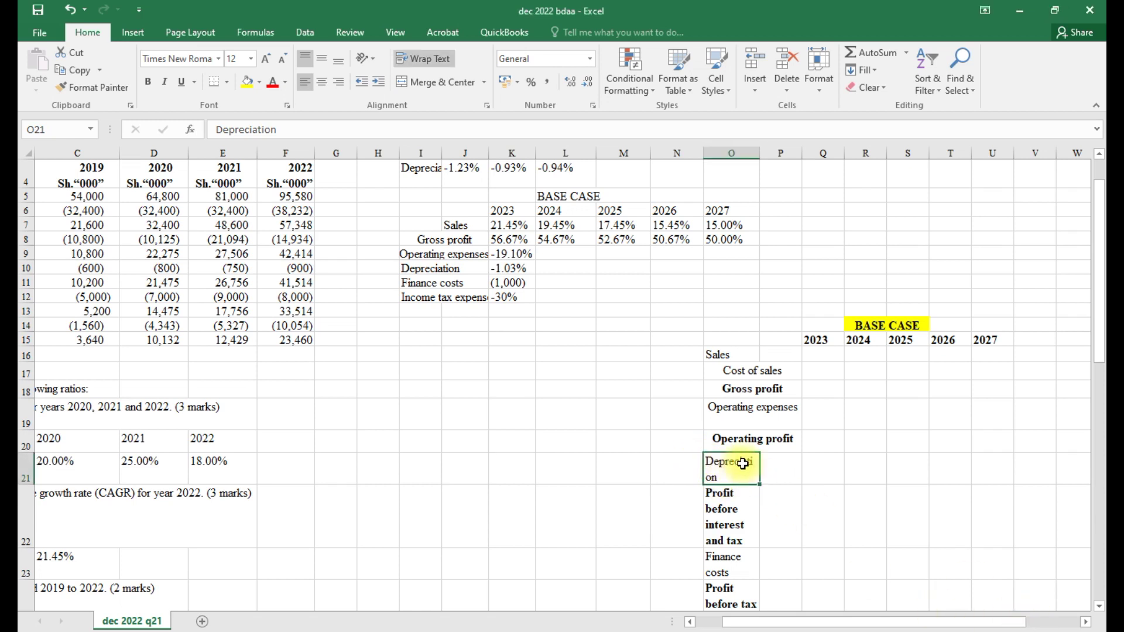
click(778, 498)
drag(742, 468, 764, 471)
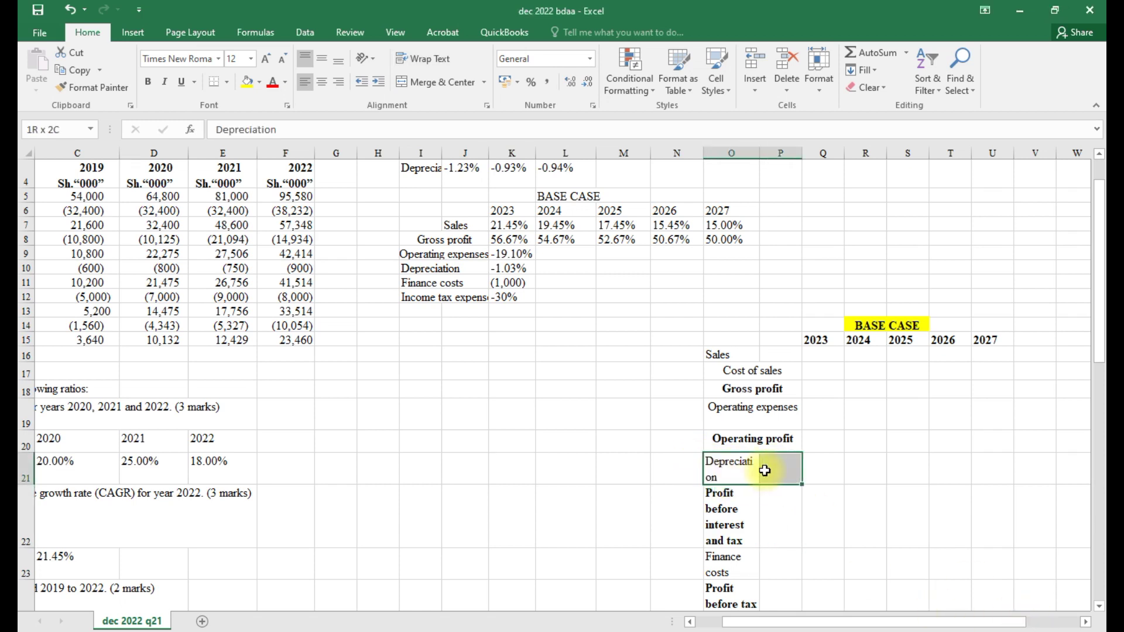
click(433, 82)
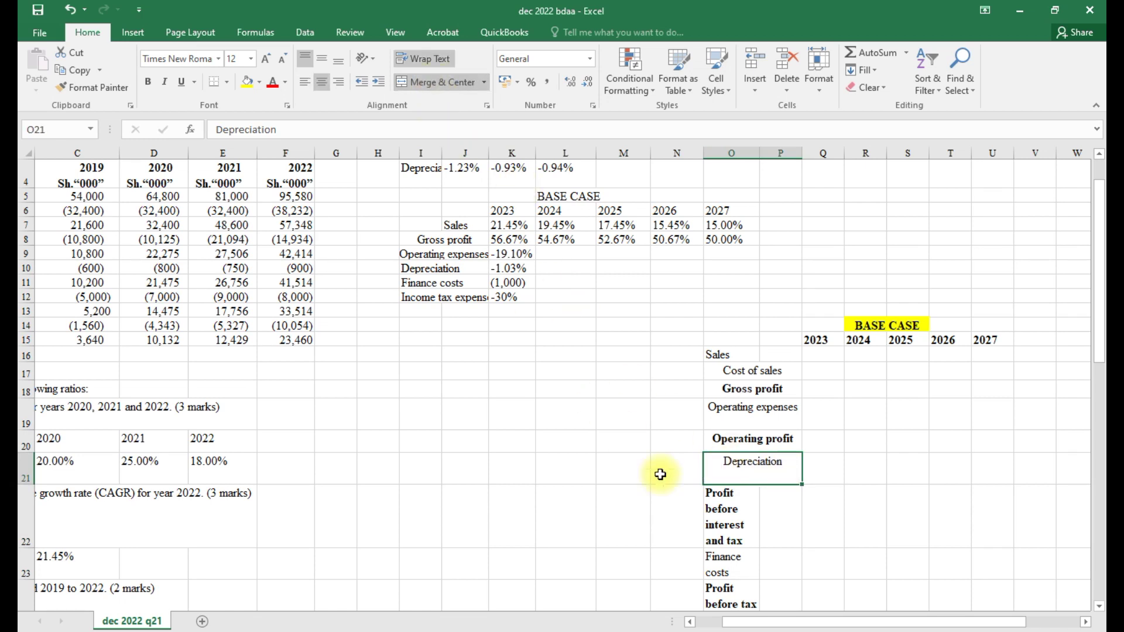
Merge and center the Profit before interest and tax label across O22:P22 and shrink row 22 to two text lines
click(726, 521)
click(791, 528)
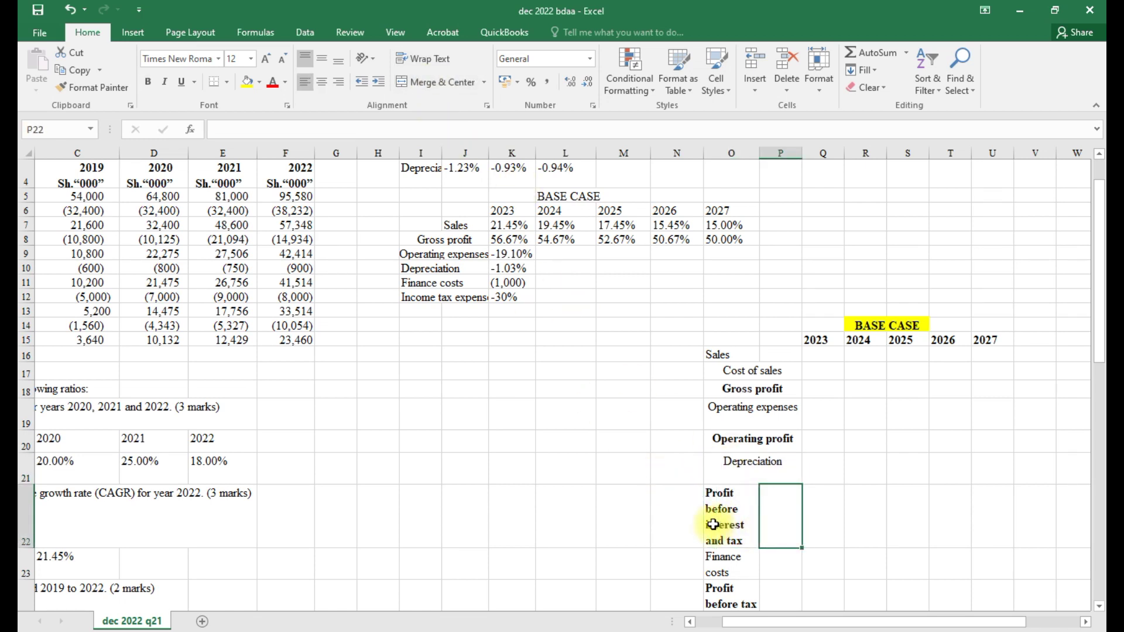
drag(713, 524, 783, 520)
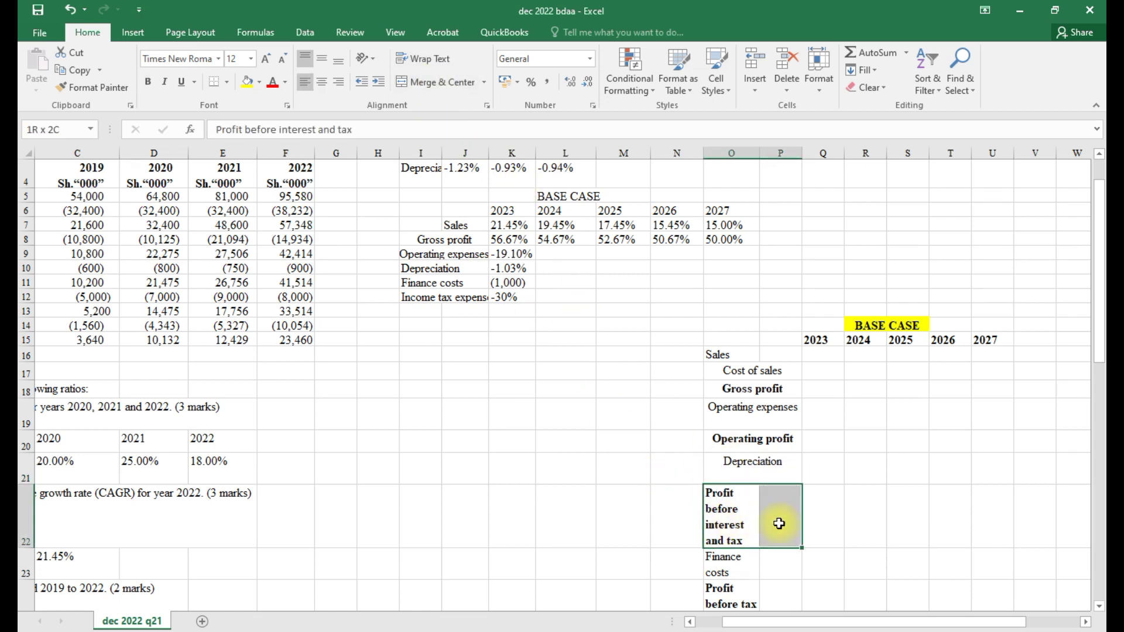
click(438, 82)
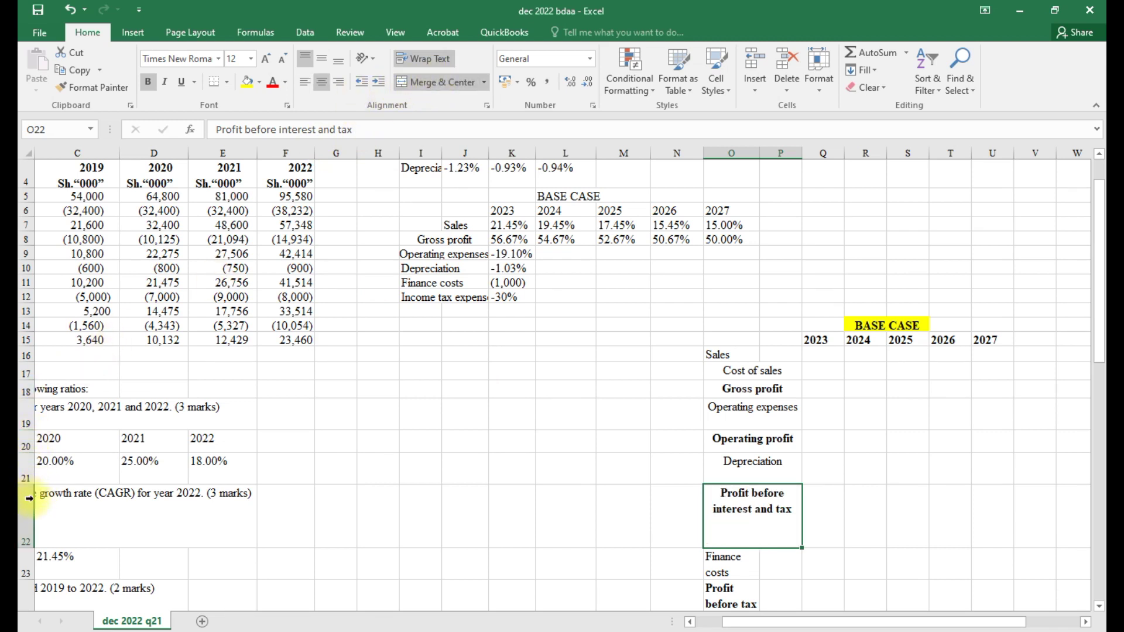
drag(31, 548, 38, 520)
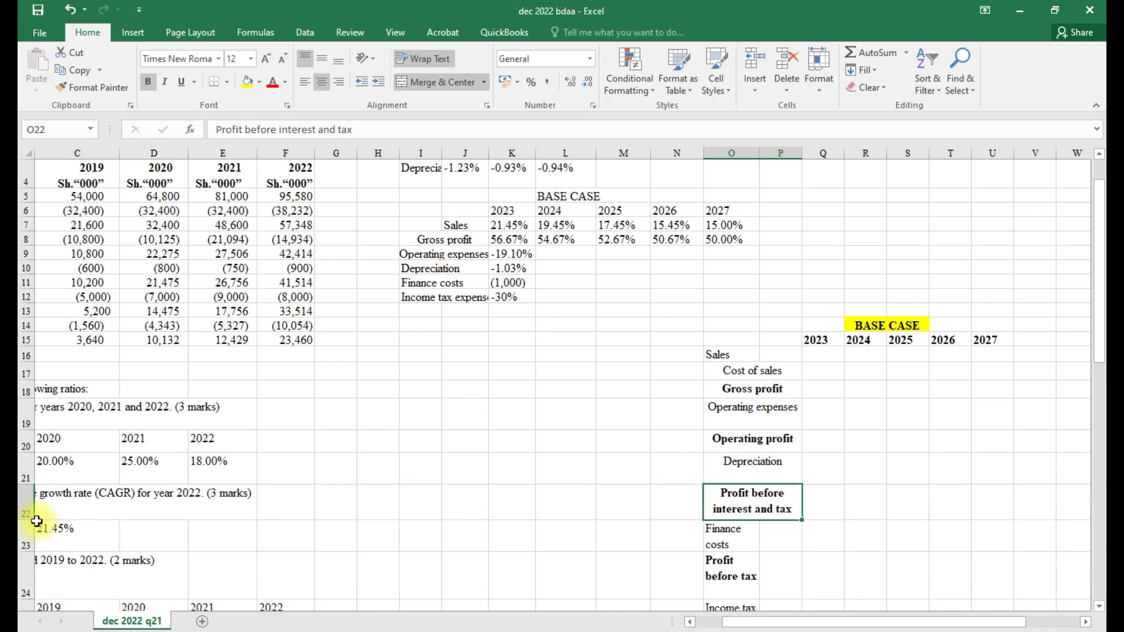
Merge and center the Finance costs label across O23:P23 and the Profit before tax label across O24:P24
mouse_move(720, 545)
mouse_down()
mouse_move(728, 535)
mouse_move(775, 534)
mouse_up()
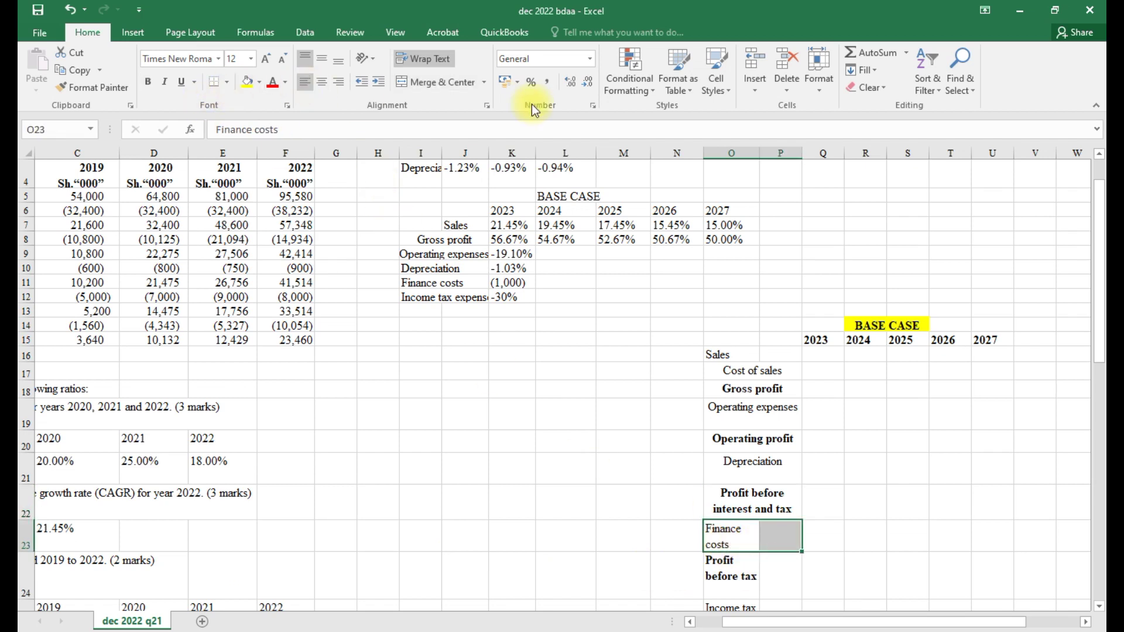
click(451, 76)
drag(714, 576, 781, 576)
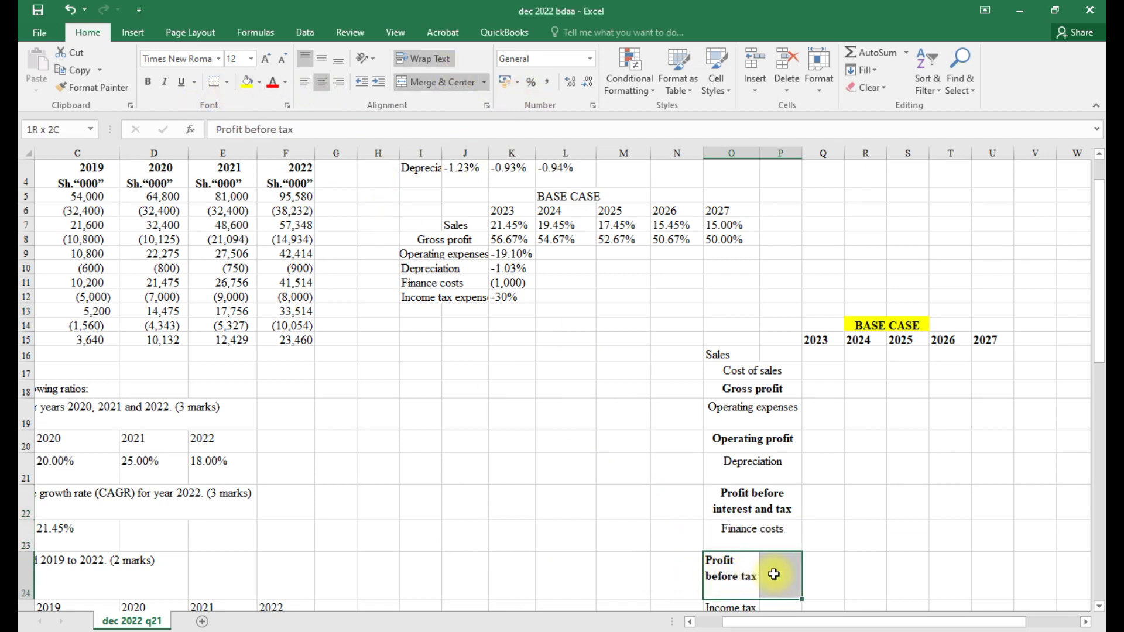
click(437, 80)
Merge and center the Income tax expense label across O25:P25 and the Profit after tax label across O26:P26
scroll(709, 550, down, 1)
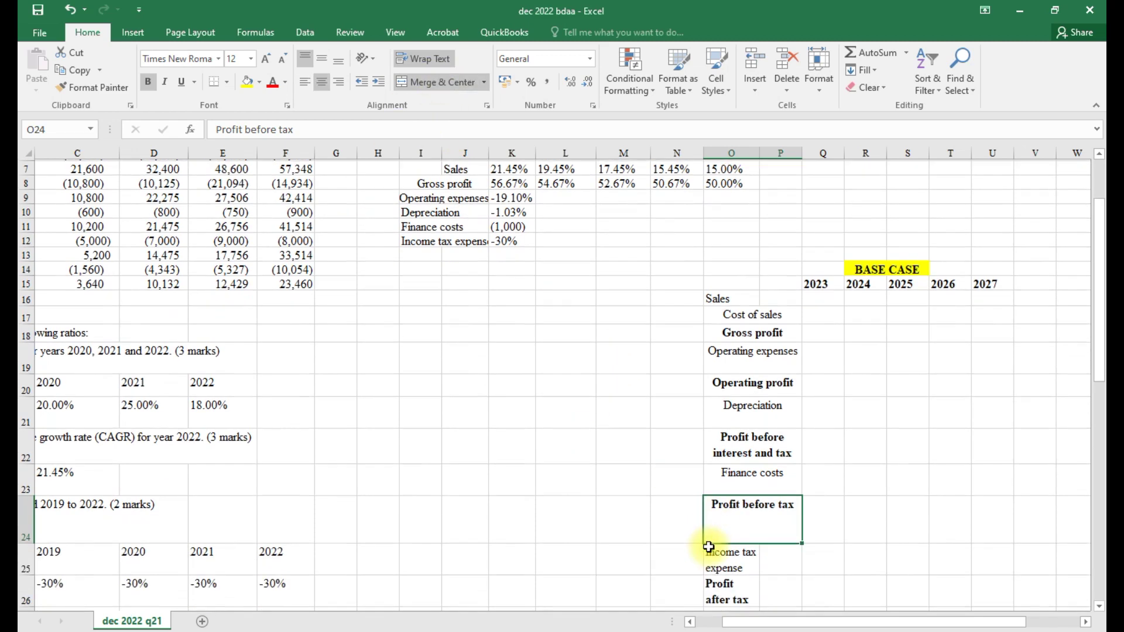
scroll(711, 527, down, 1)
drag(730, 520, 782, 520)
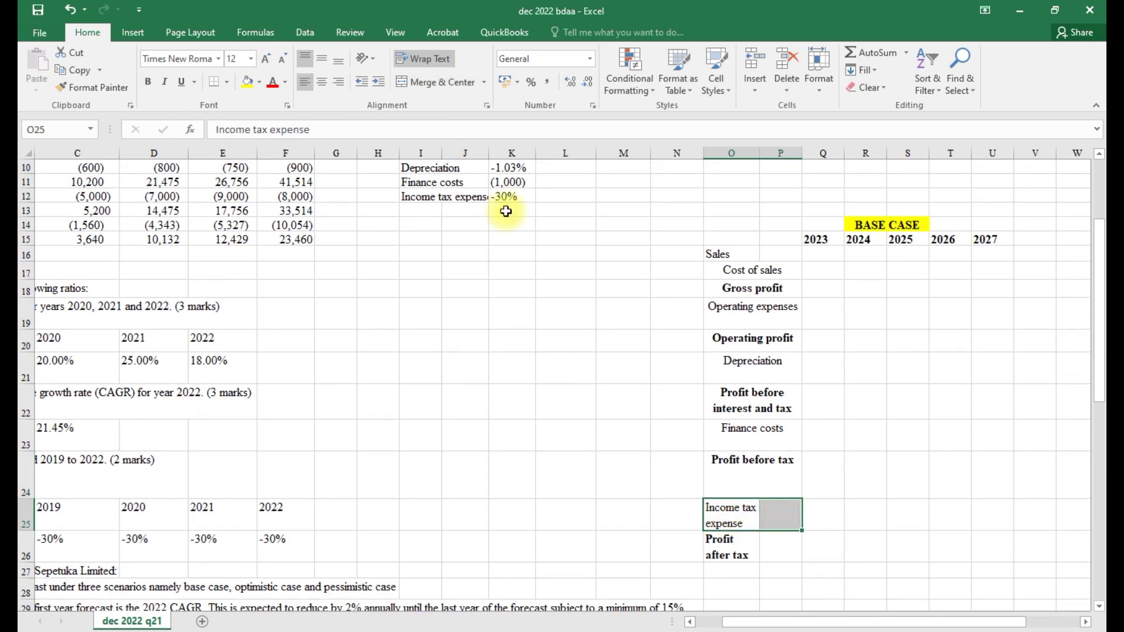
click(456, 83)
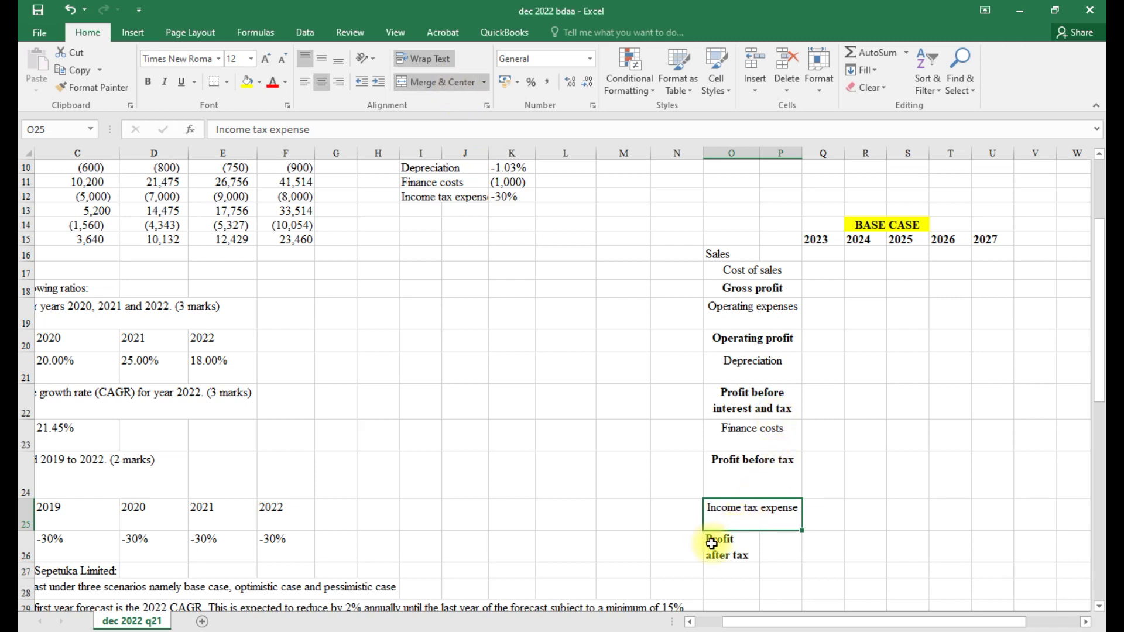
drag(712, 543, 778, 543)
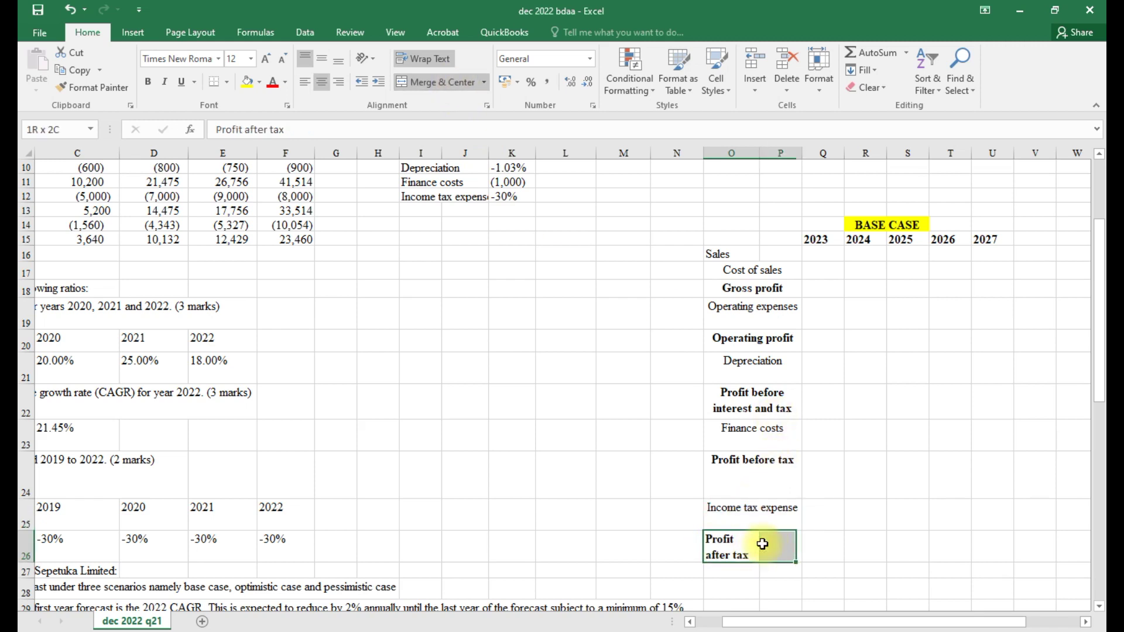
click(449, 84)
Reduce the heights of rows 19 to 26 so the forecast statement's line items sit close together
drag(33, 497, 30, 479)
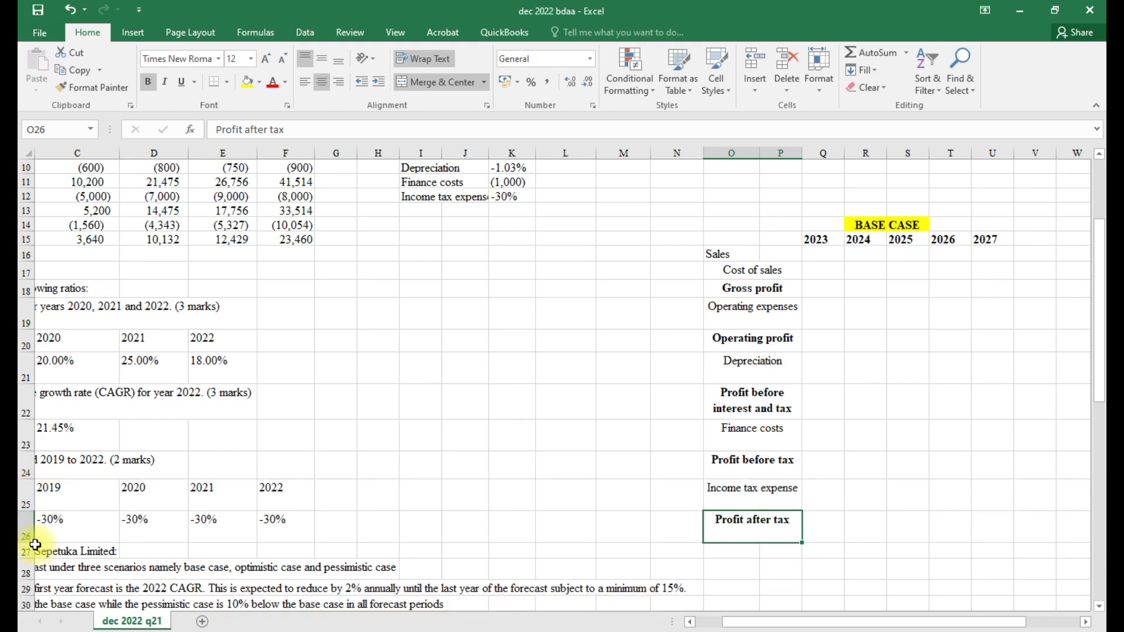
drag(34, 543, 32, 498)
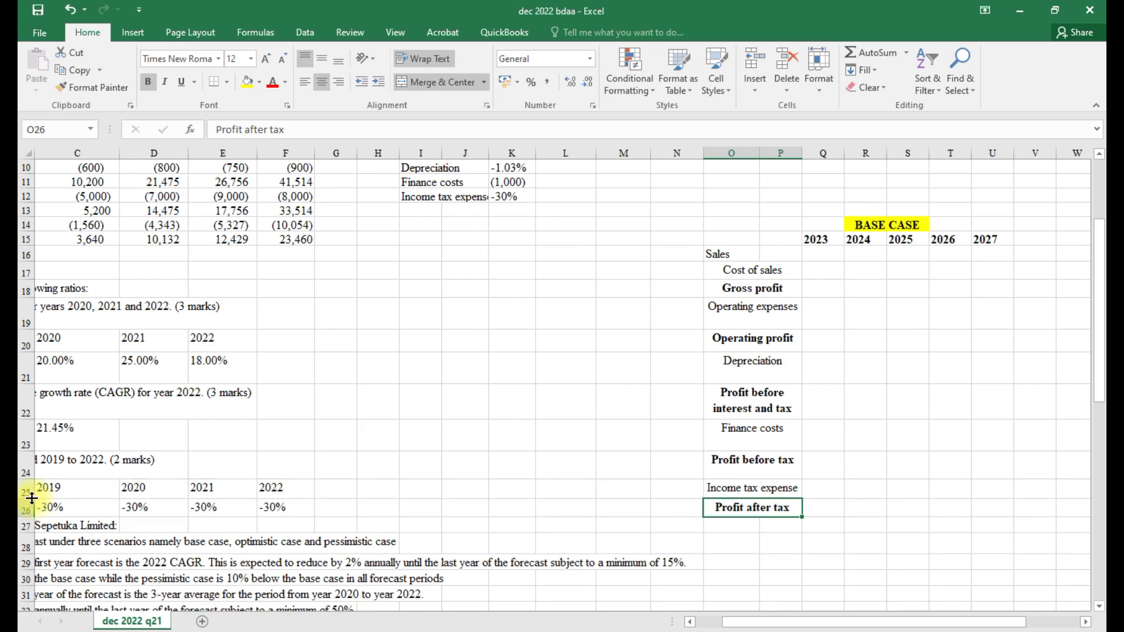
drag(32, 479, 33, 436)
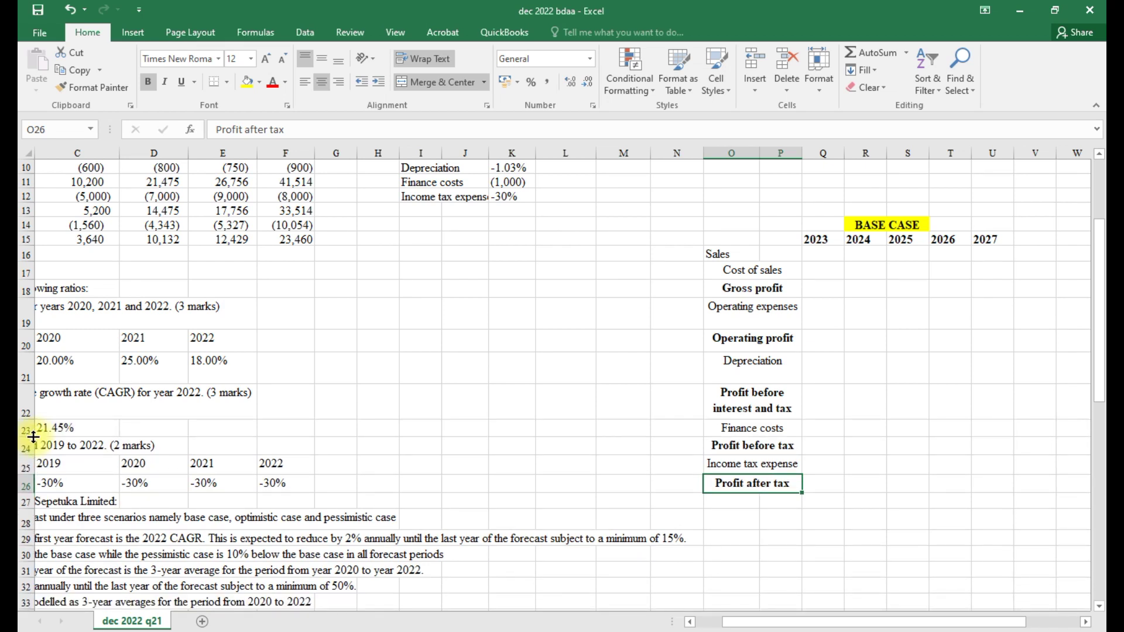
drag(32, 420, 32, 409)
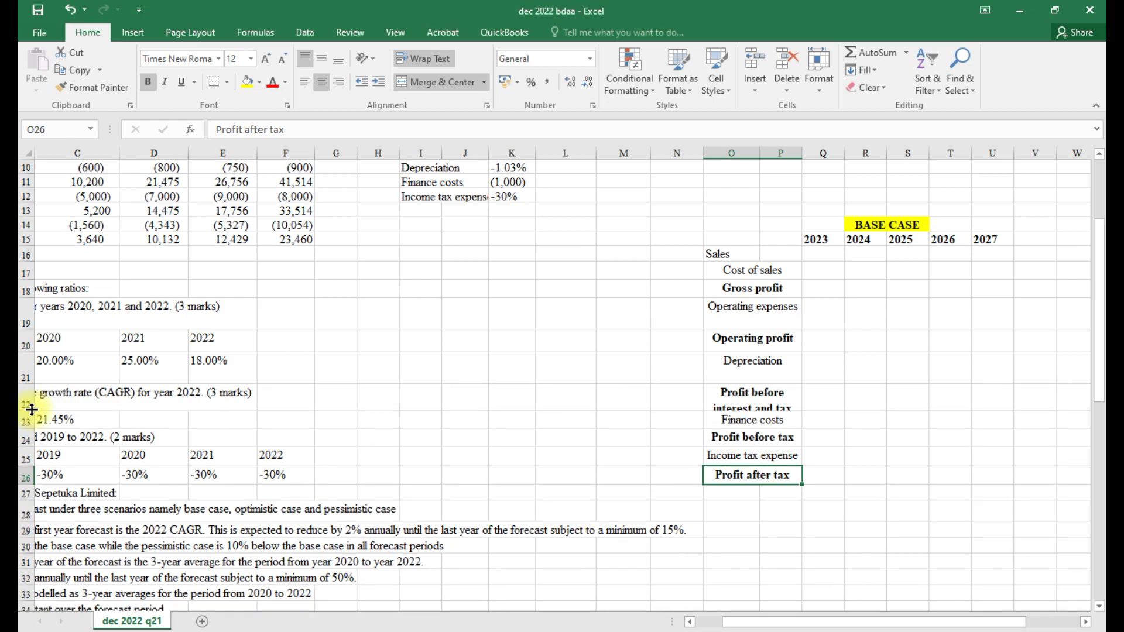
drag(31, 383, 32, 372)
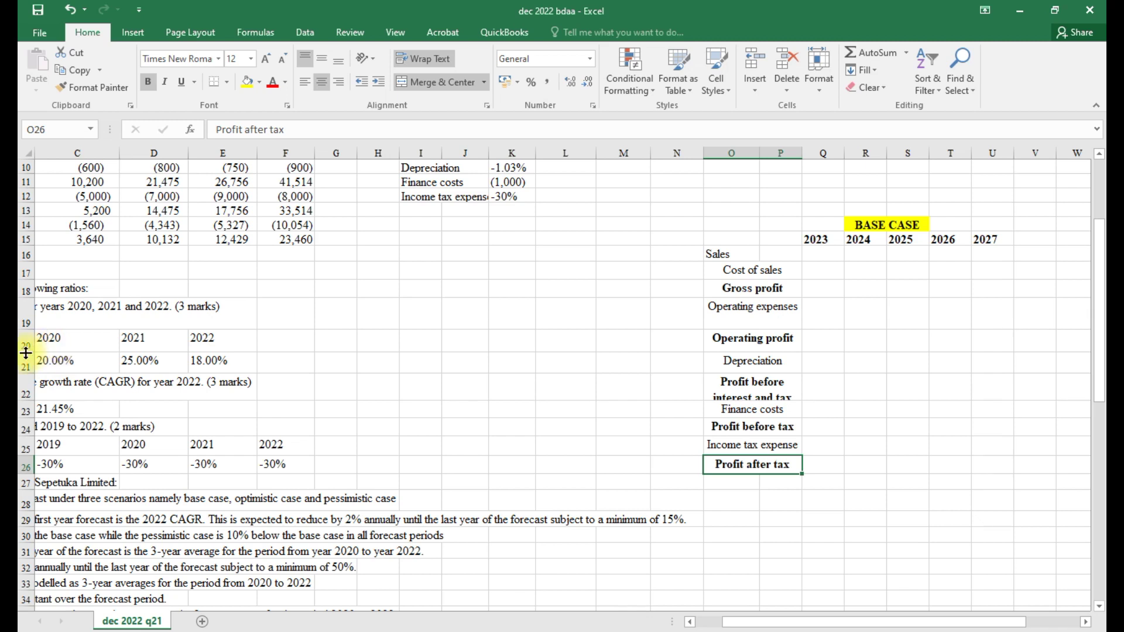
drag(32, 351, 31, 345)
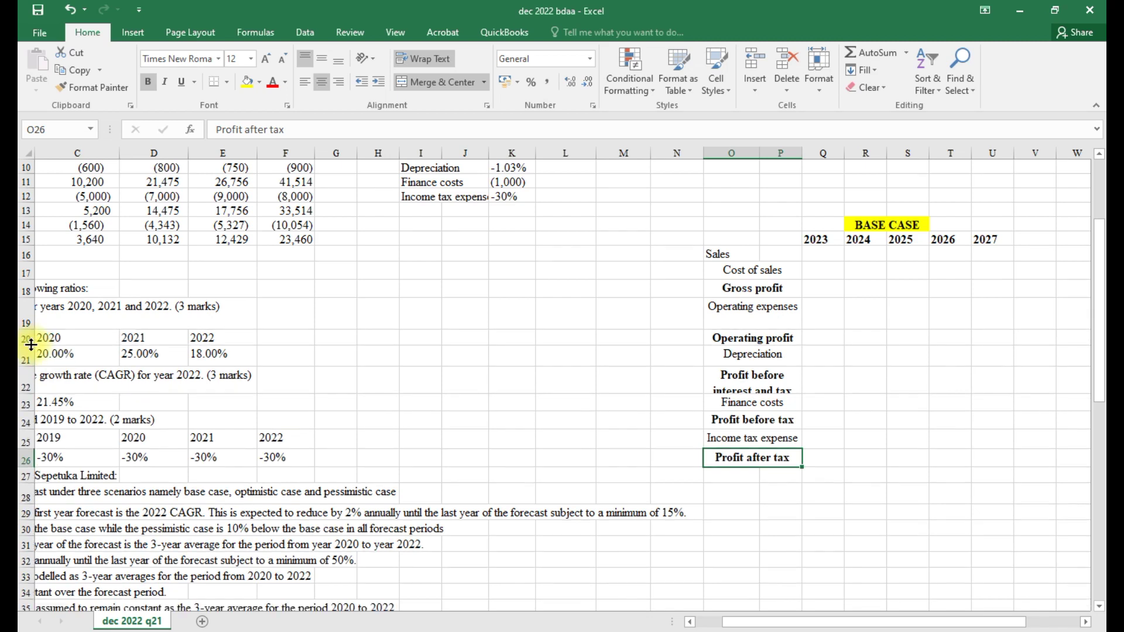
drag(32, 329, 30, 319)
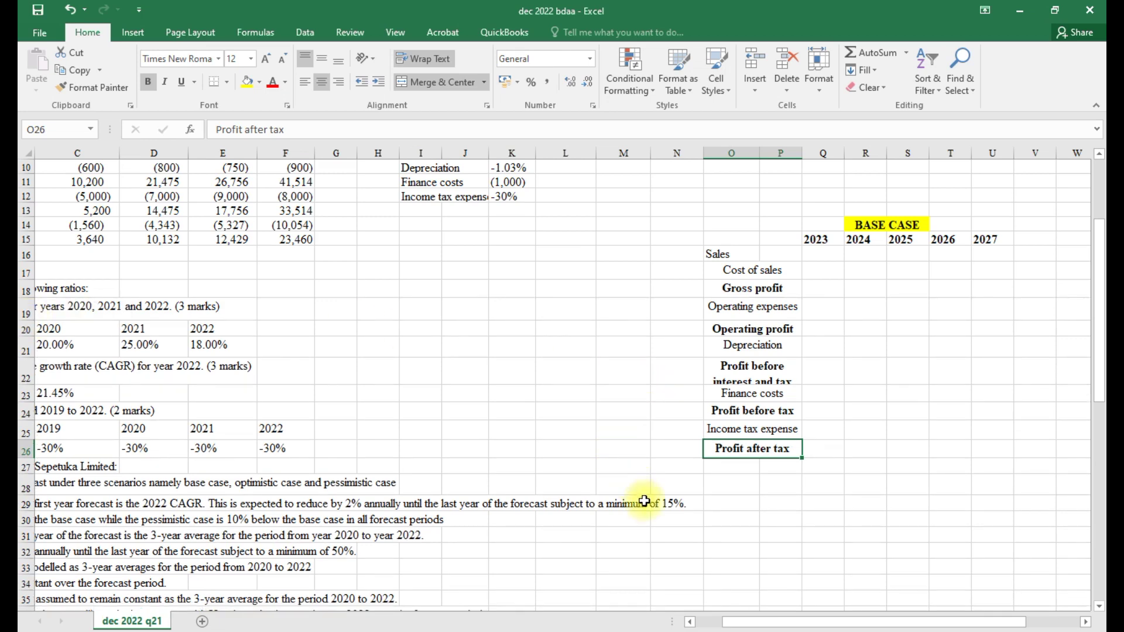
Apply text wrapping to the Sales label and merge and center it across O16:P16
scroll(820, 502, down, 1)
click(950, 368)
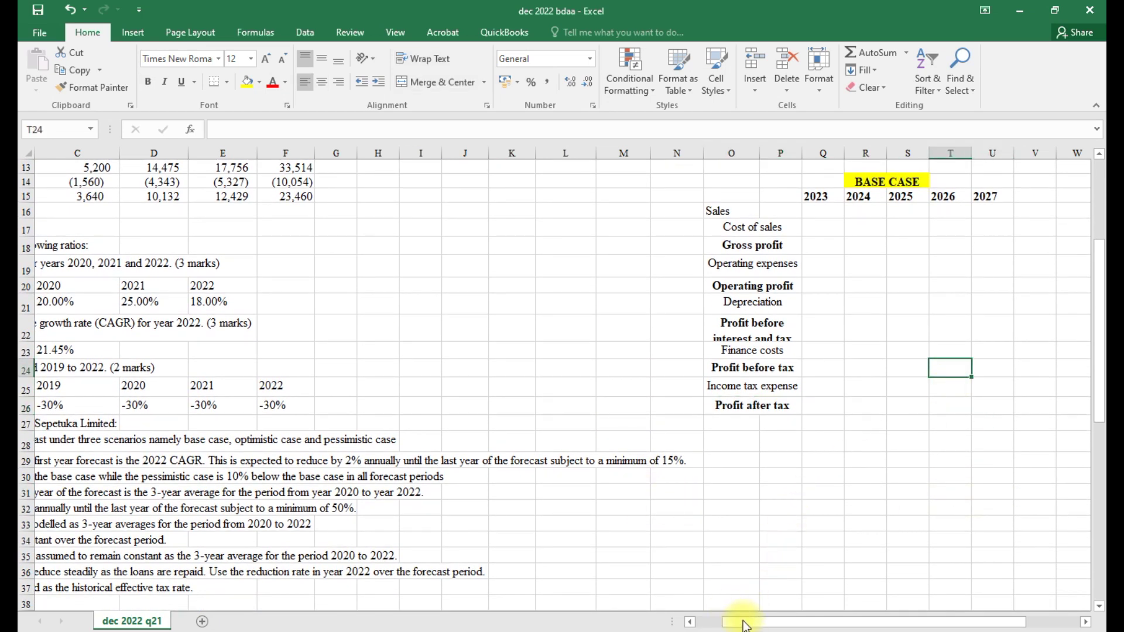
drag(736, 627, 736, 626)
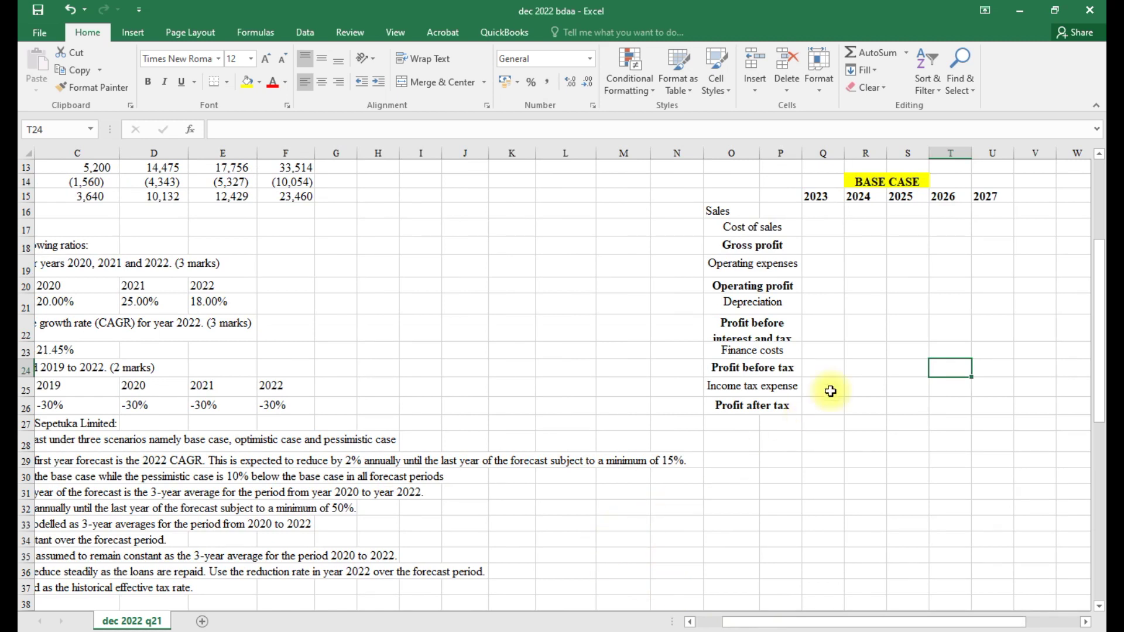
click(733, 210)
drag(734, 210, 773, 211)
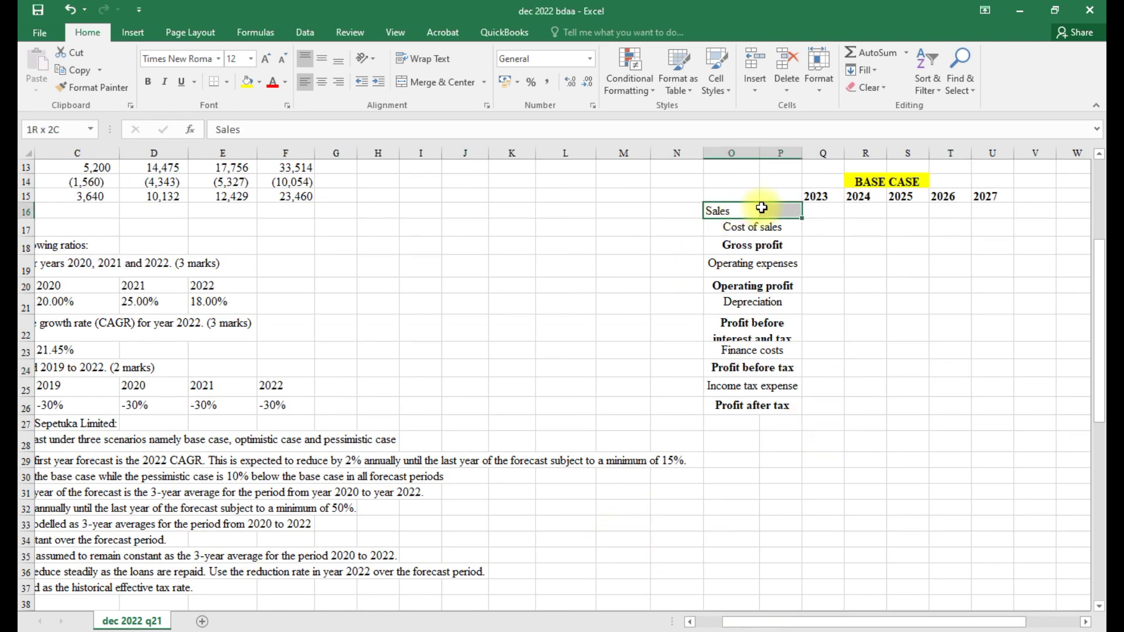
click(422, 58)
click(443, 82)
click(869, 369)
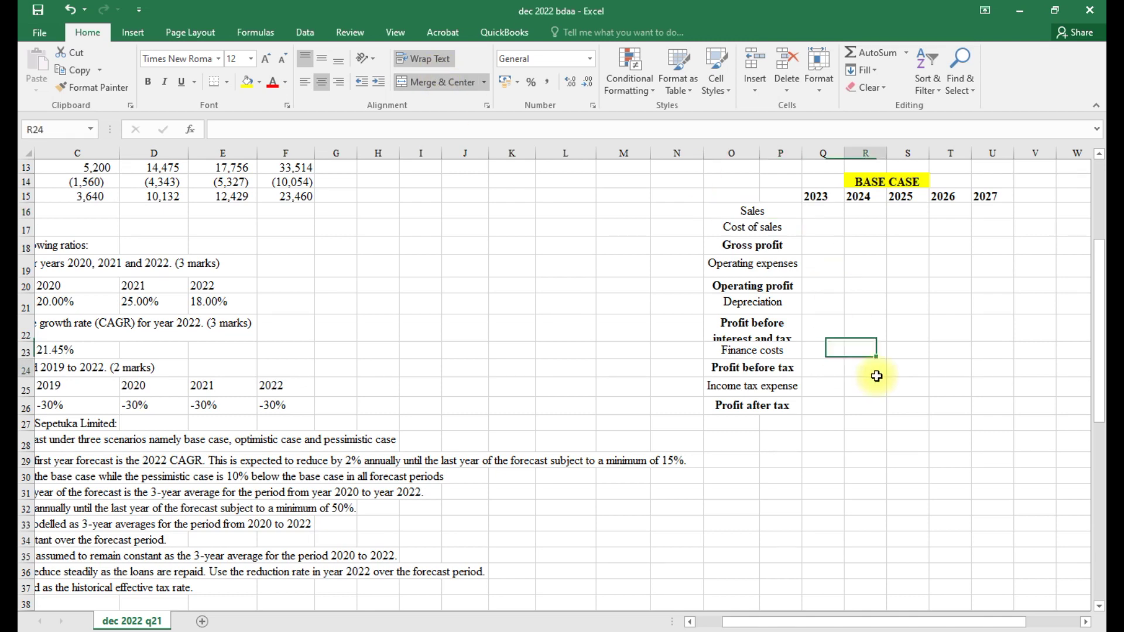
Calculate the 2023 base case sales in Q16 from 2022 sales and the 2023 growth rate with =$F$5*(1+K$7)
drag(713, 625, 736, 627)
scroll(642, 519, up, 4)
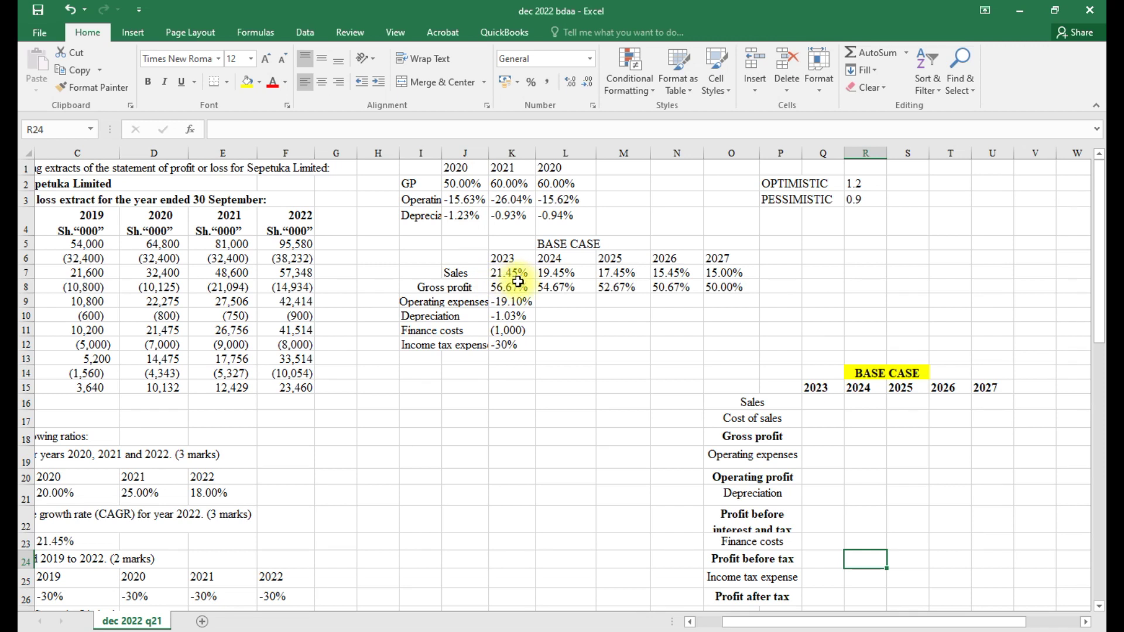
click(1022, 624)
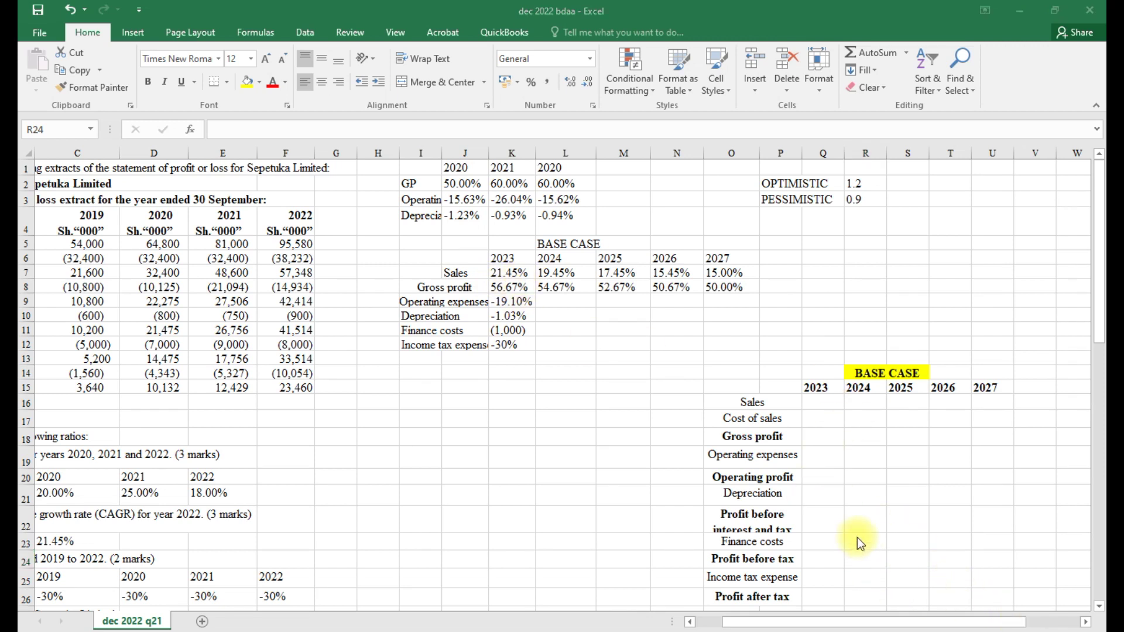
click(870, 495)
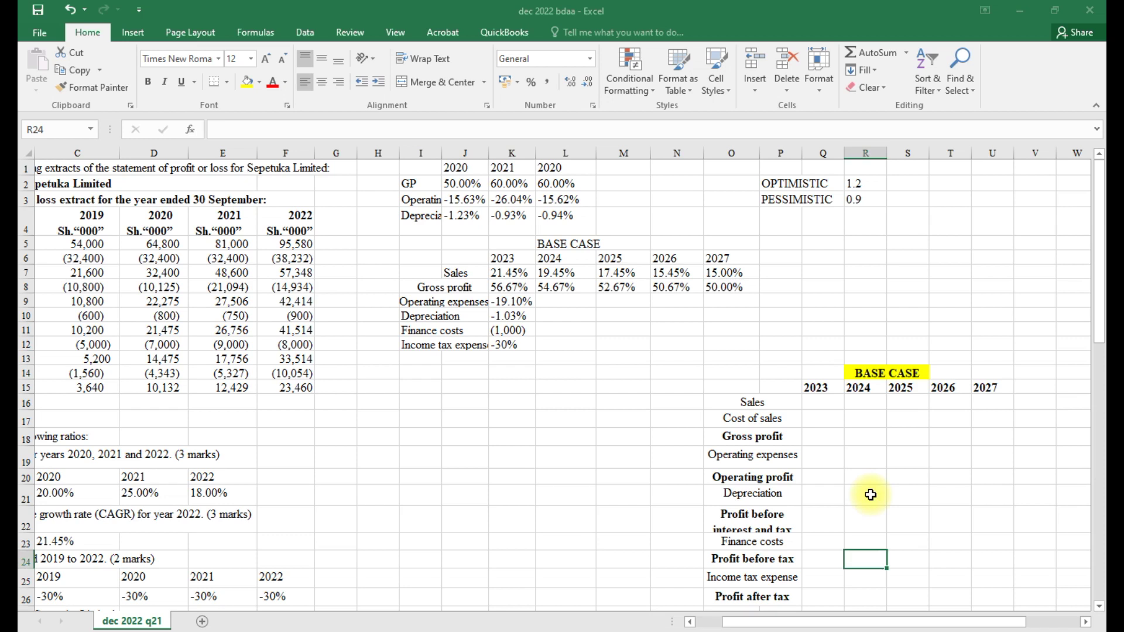
click(818, 403)
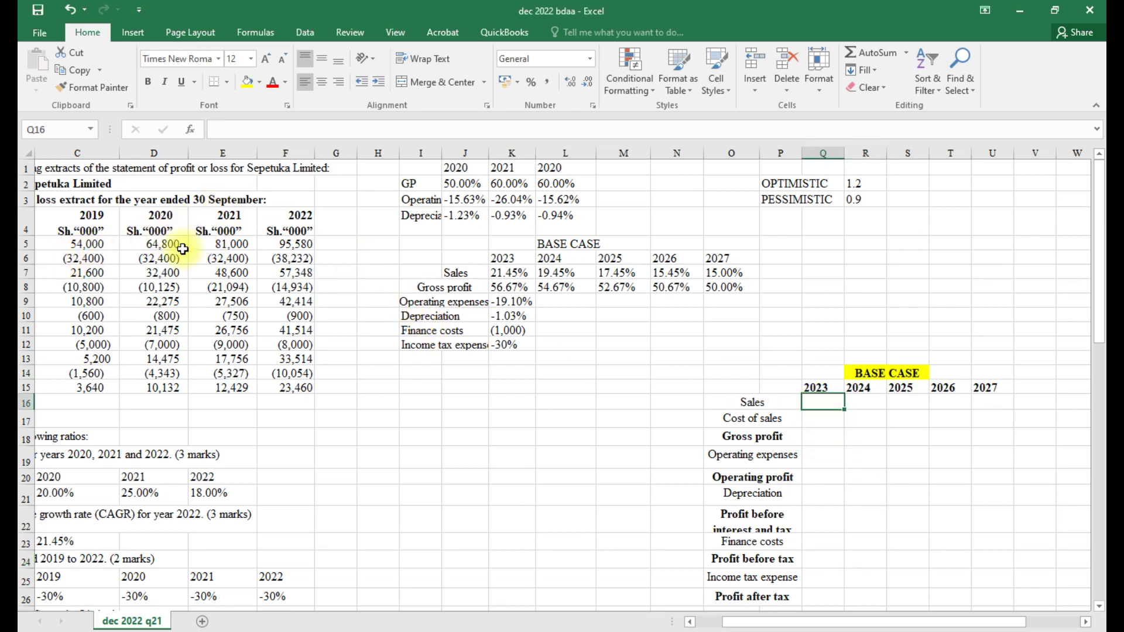
text(=)
click(286, 245)
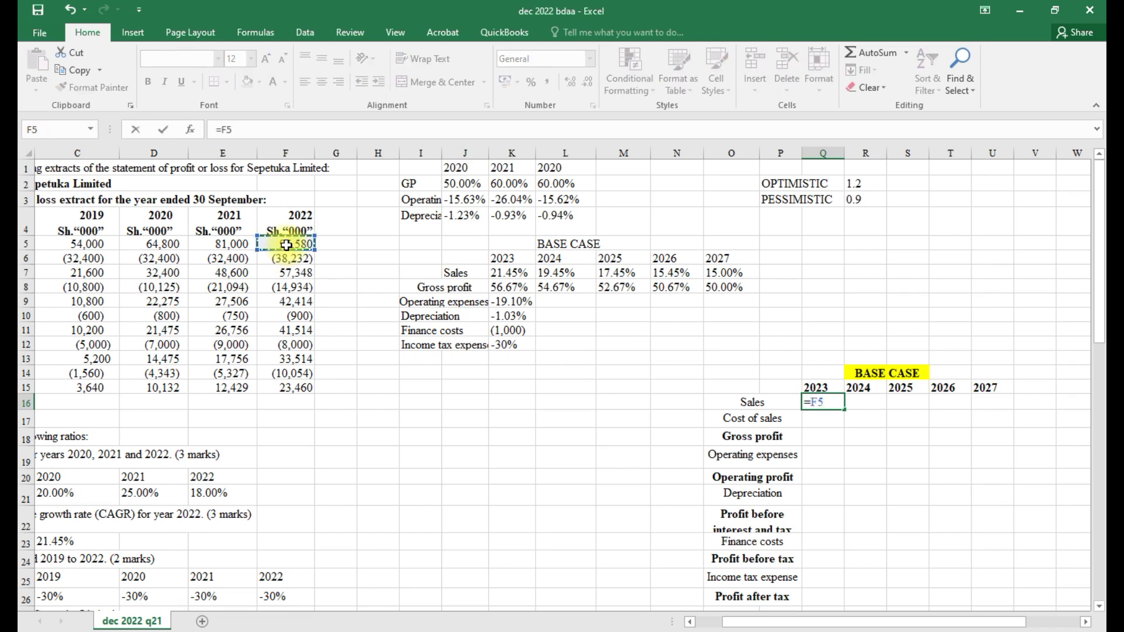
key(F4)
text(*)
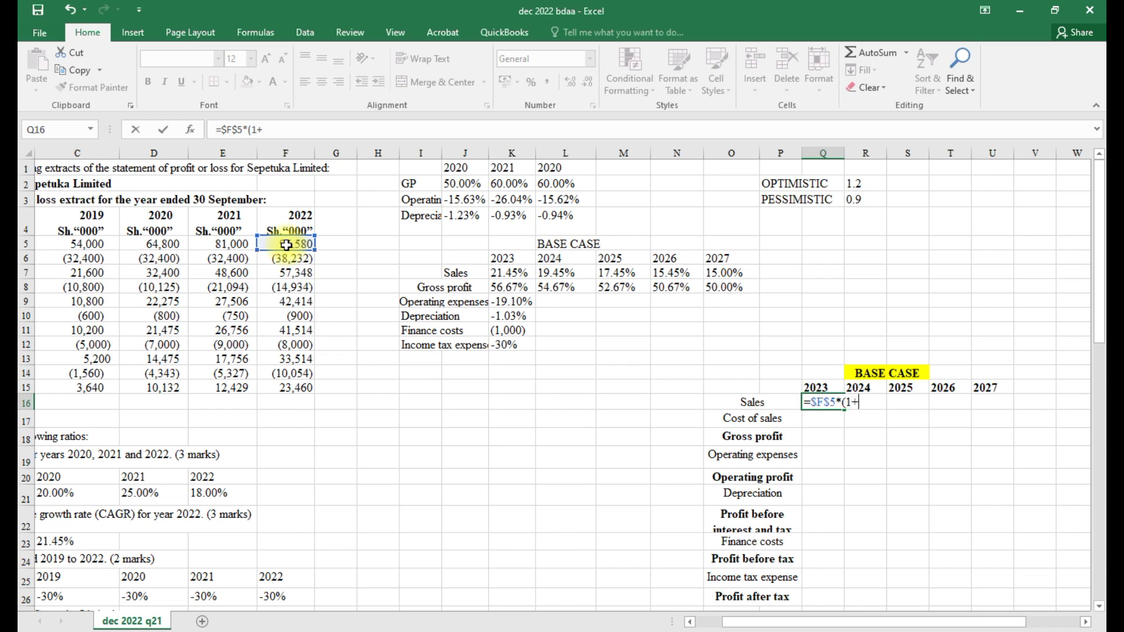
click(512, 273)
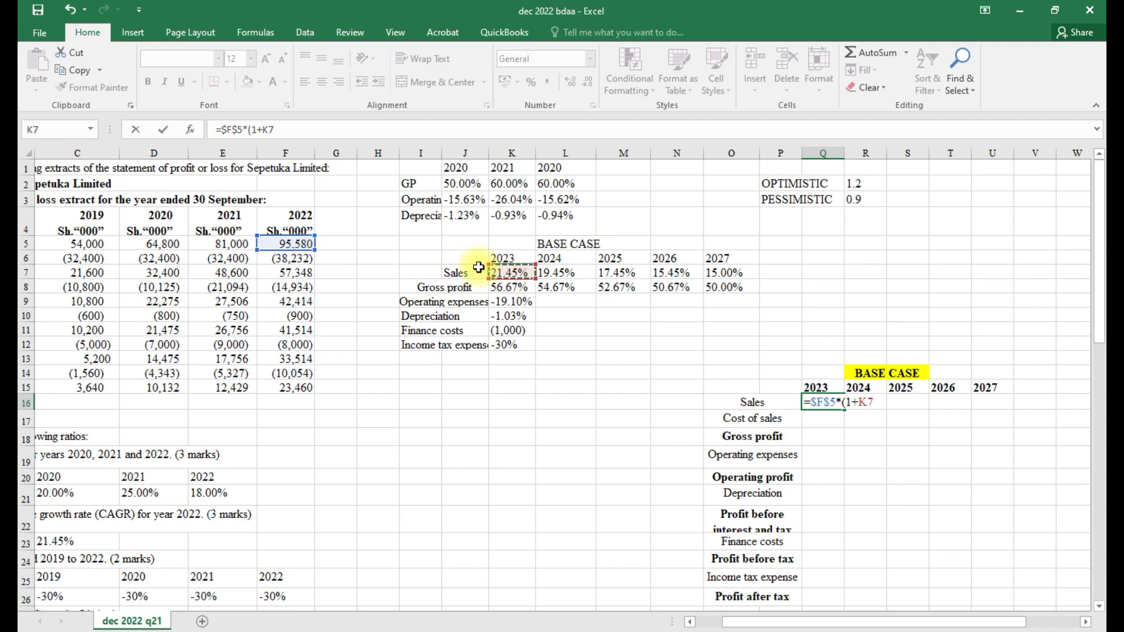
click(268, 130)
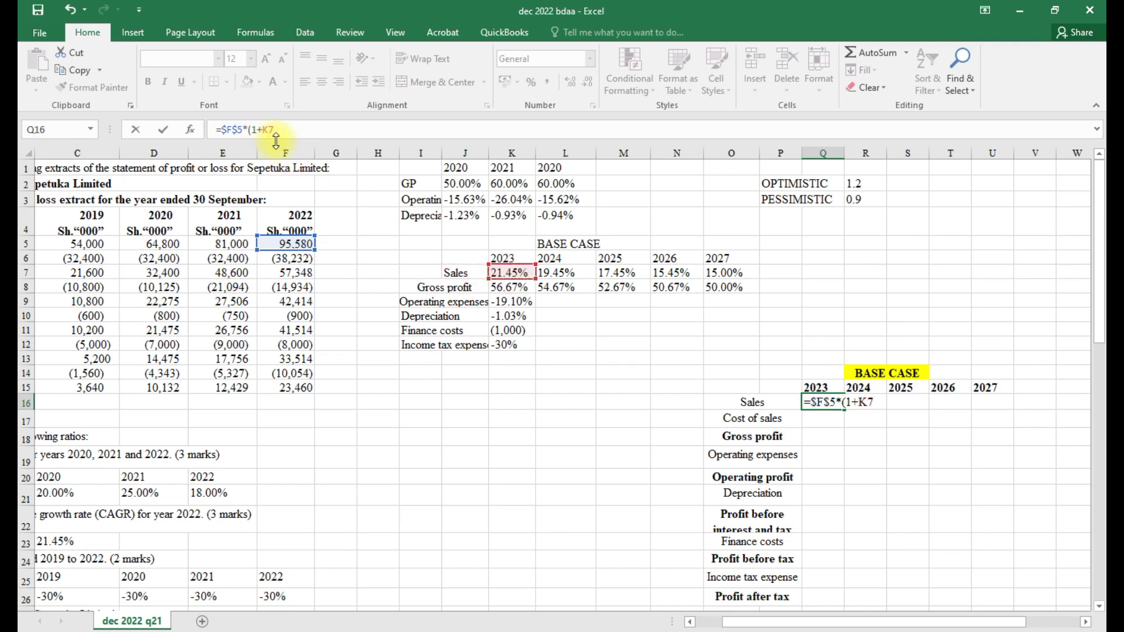
text($))
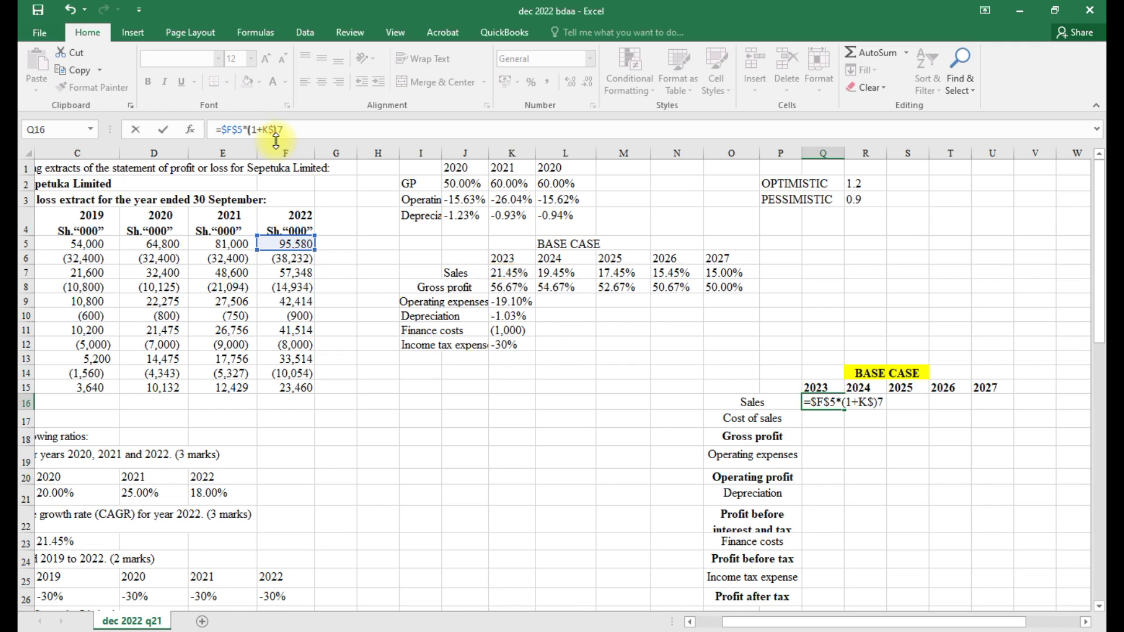
key(BackSpace)
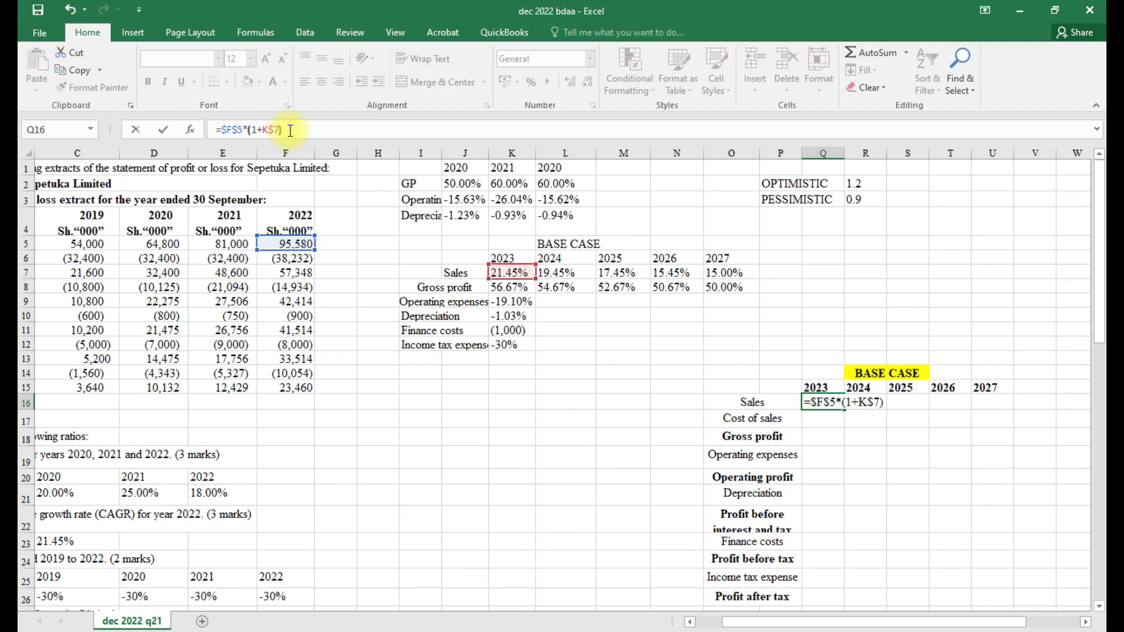
text())
key(Return)
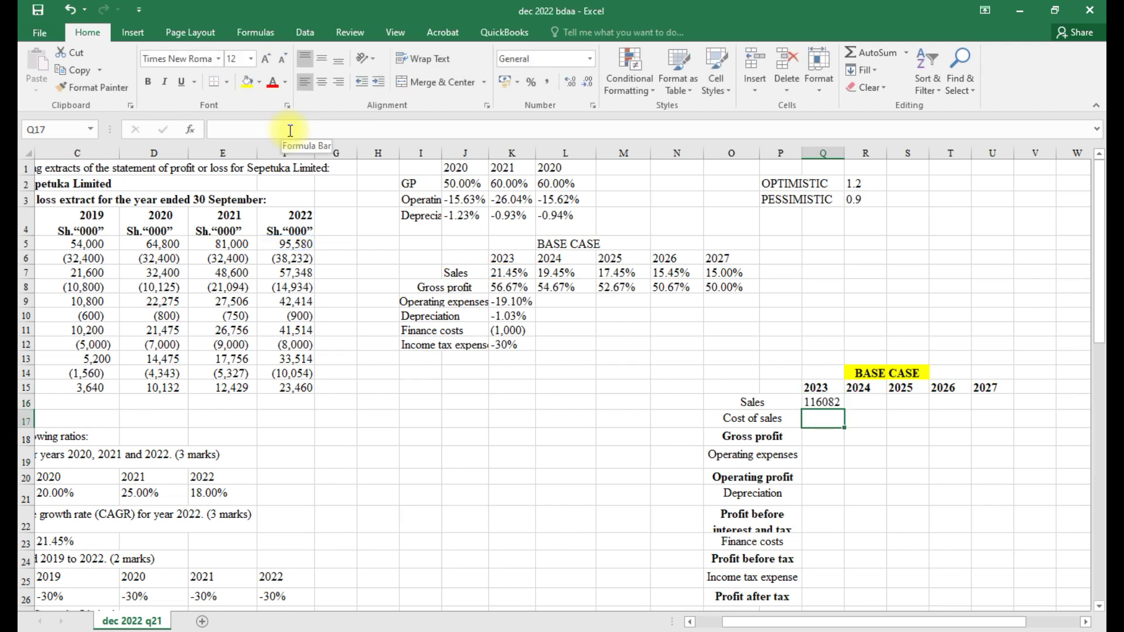
Format the 2023 sales figure in Q16 with a thousands separator and no decimal places
click(823, 404)
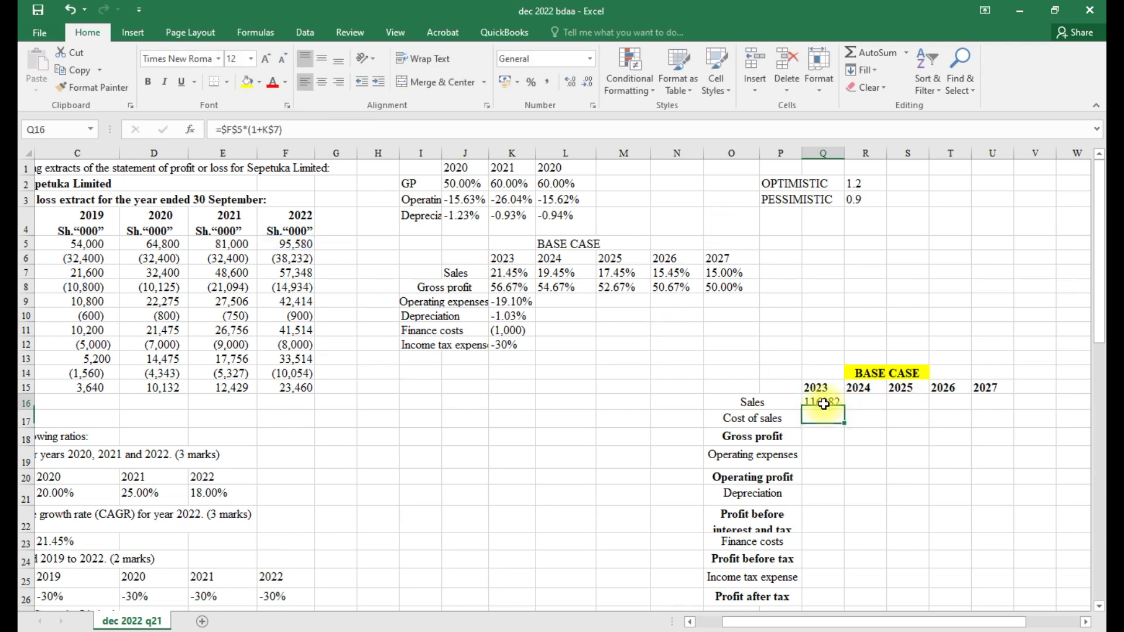
click(547, 83)
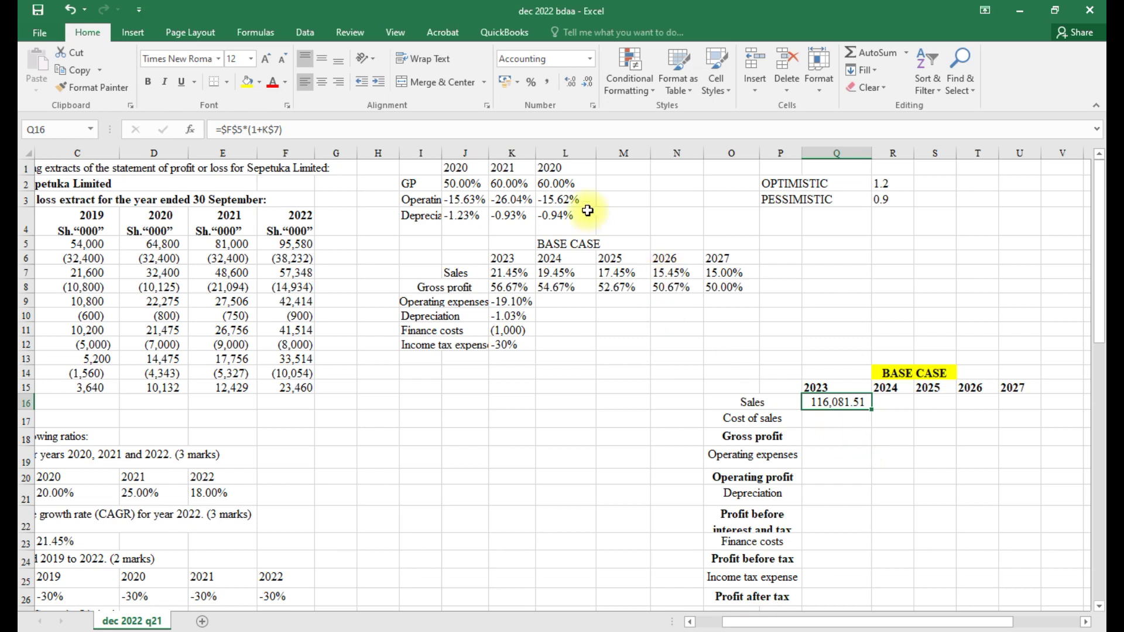
click(588, 85)
click(588, 85)
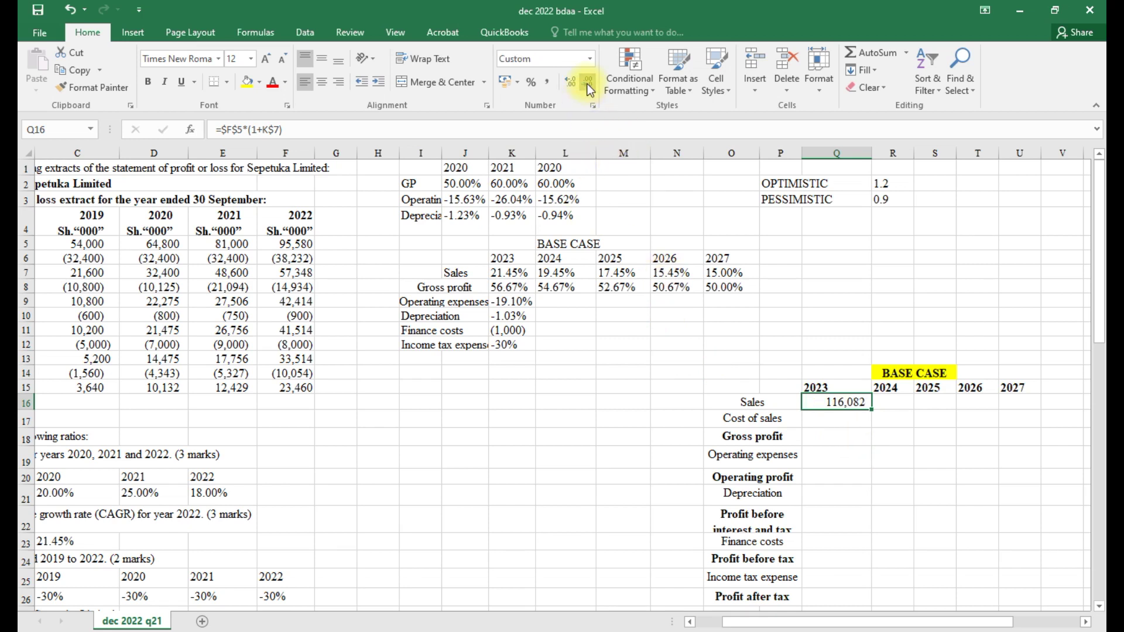
Enter =Q16*(1+L$7) as the 2024 sales in R16 and fill the formula across to 2027 in U16
click(900, 402)
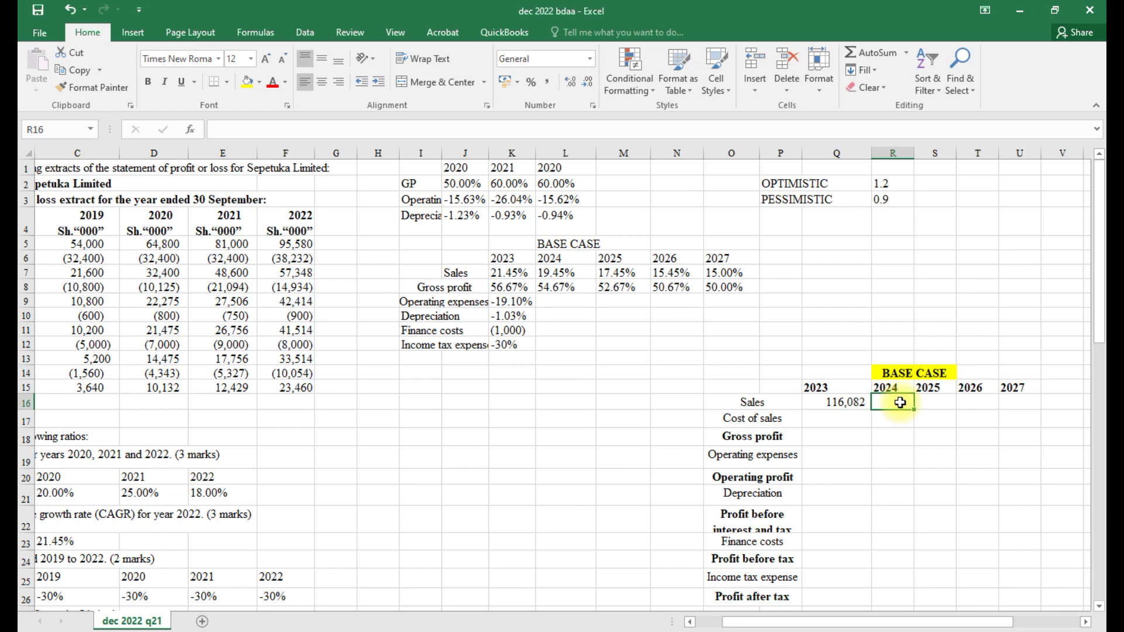
text(=)
click(834, 402)
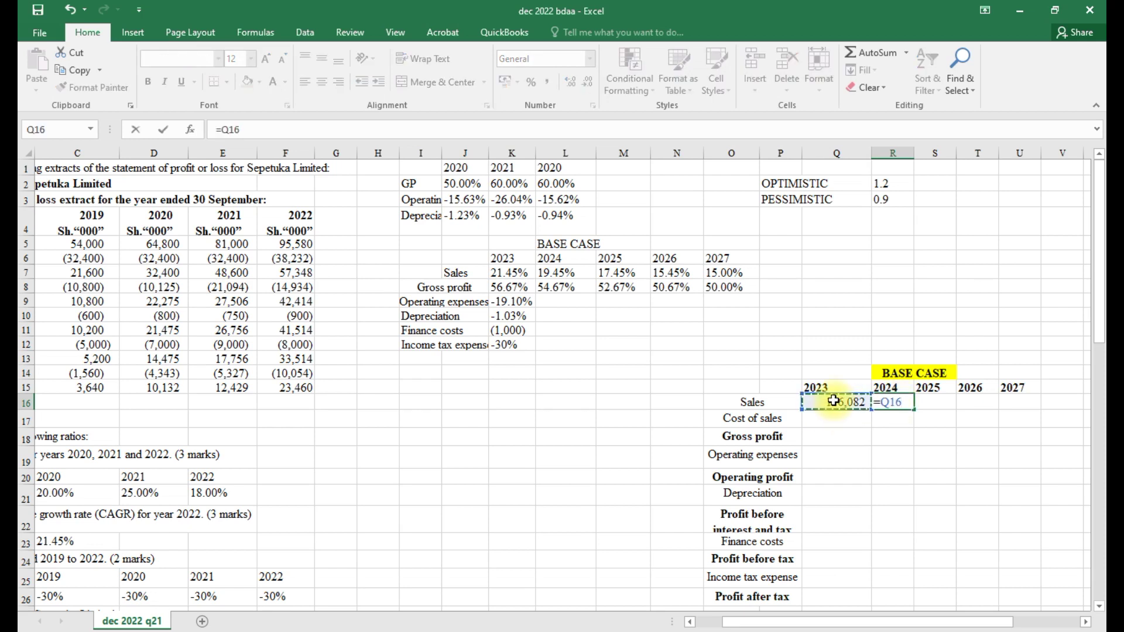
text(*)
click(562, 273)
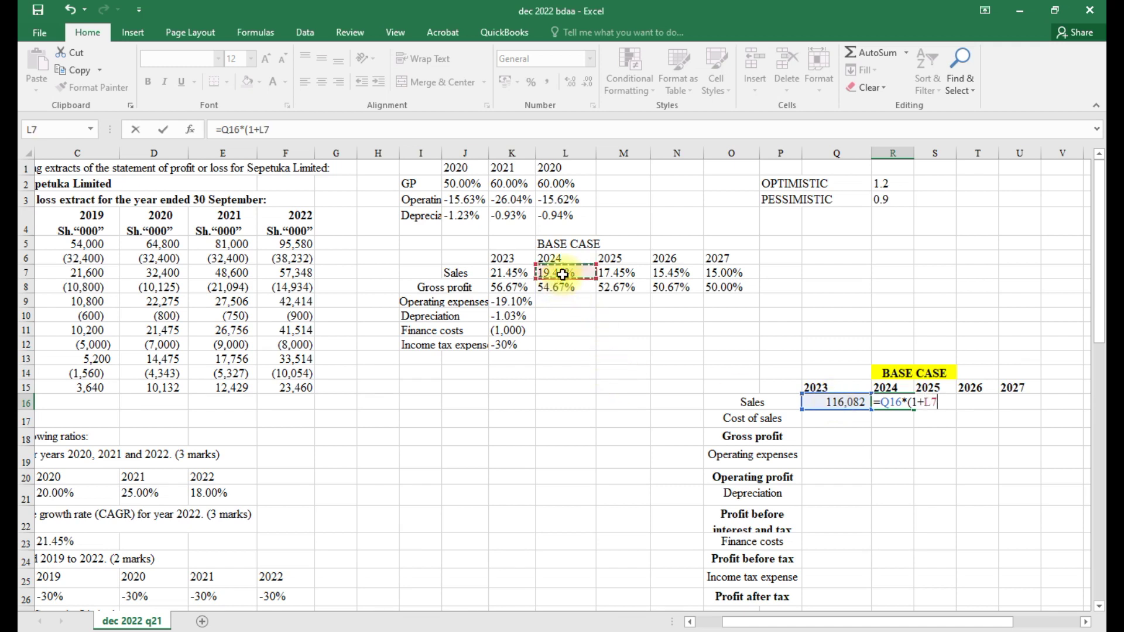
click(264, 130)
text($7)
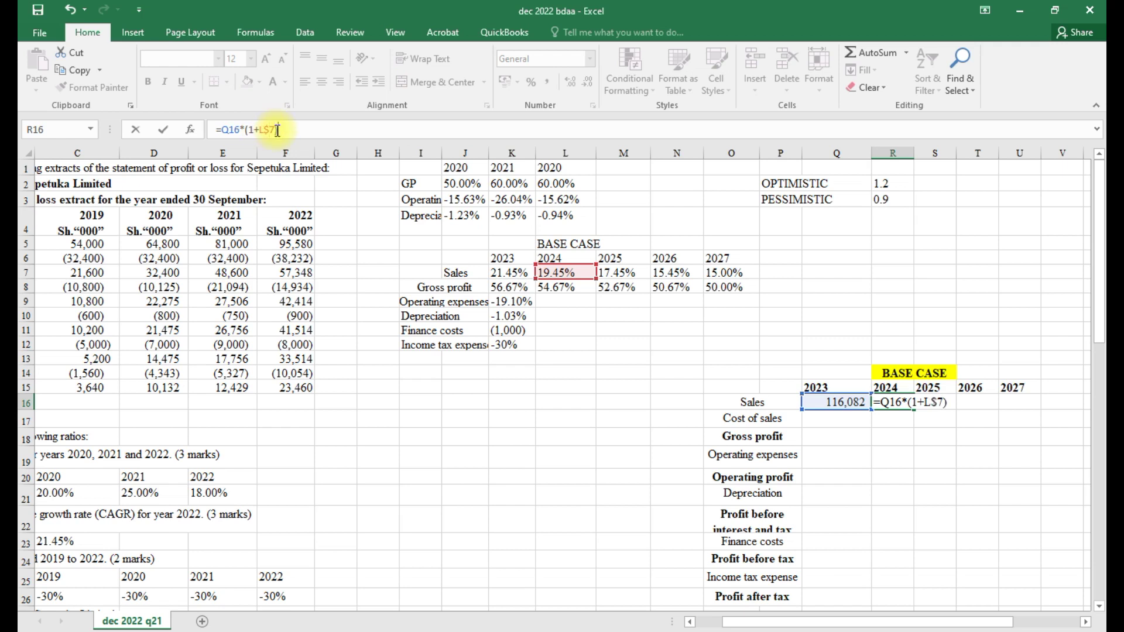
key(Return)
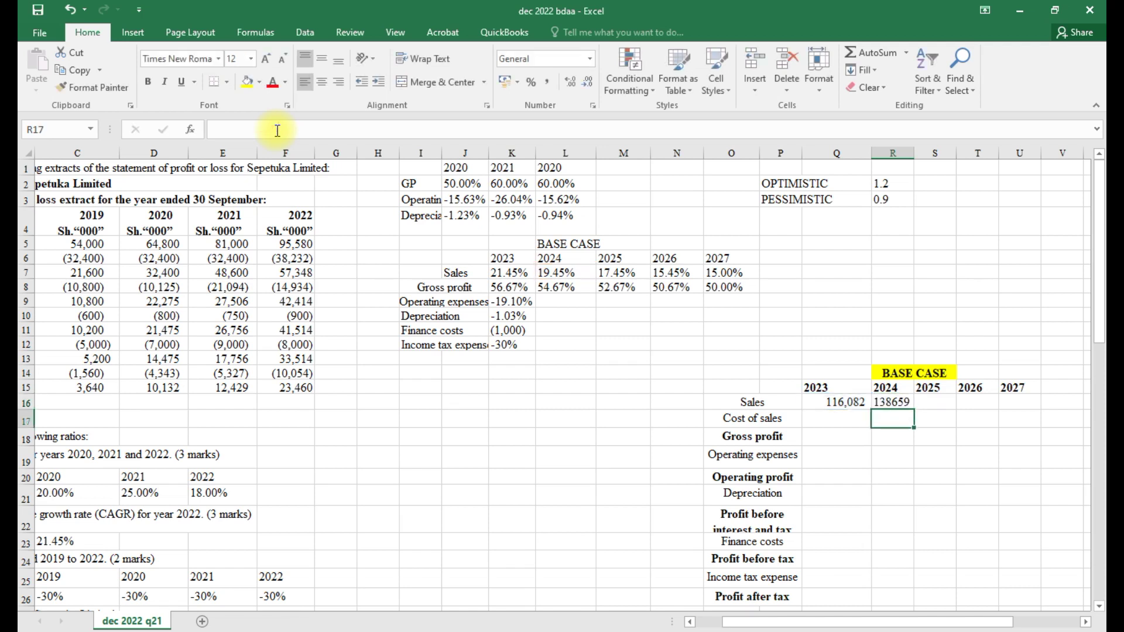
click(895, 403)
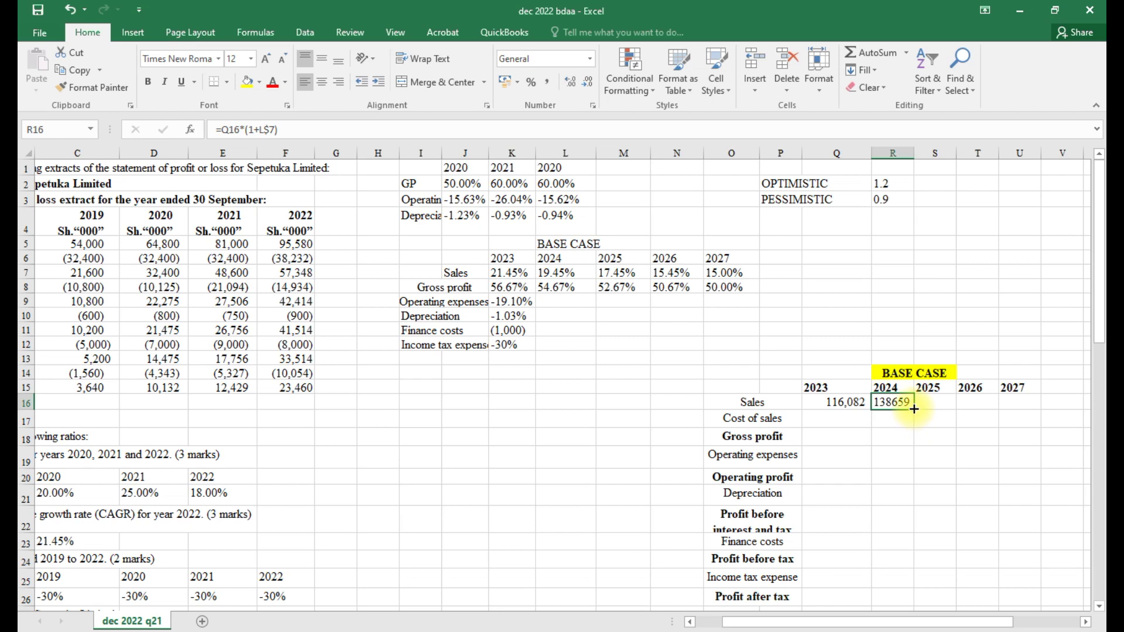
drag(914, 409, 1035, 405)
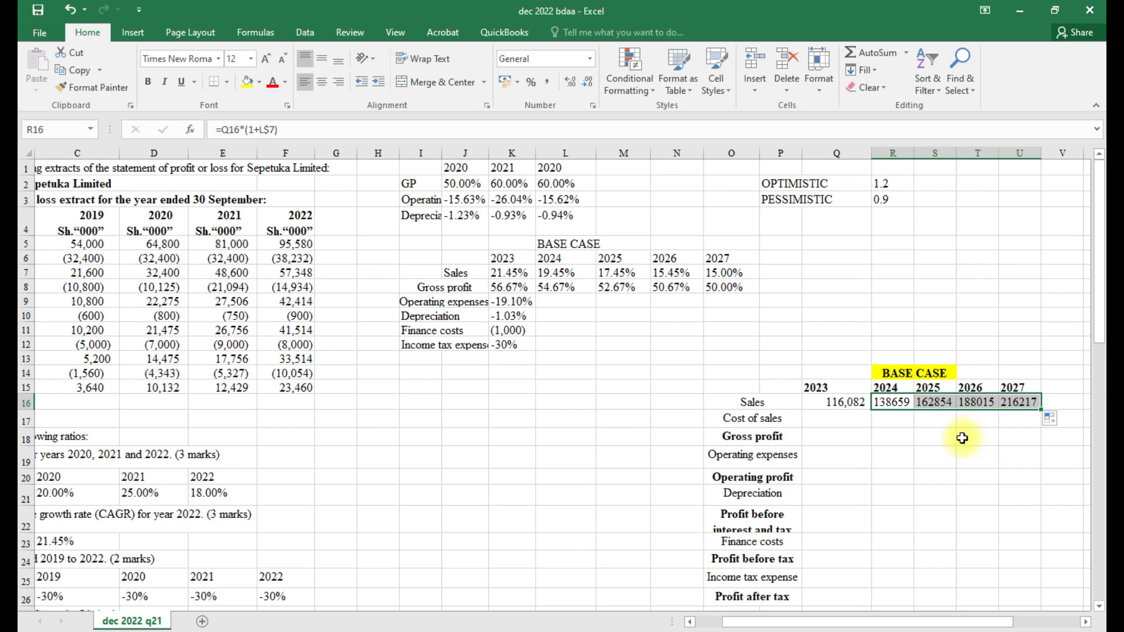
Format the 2024 and 2025 sales figures in R16 and S16 with thousands separators and no decimal places
click(832, 408)
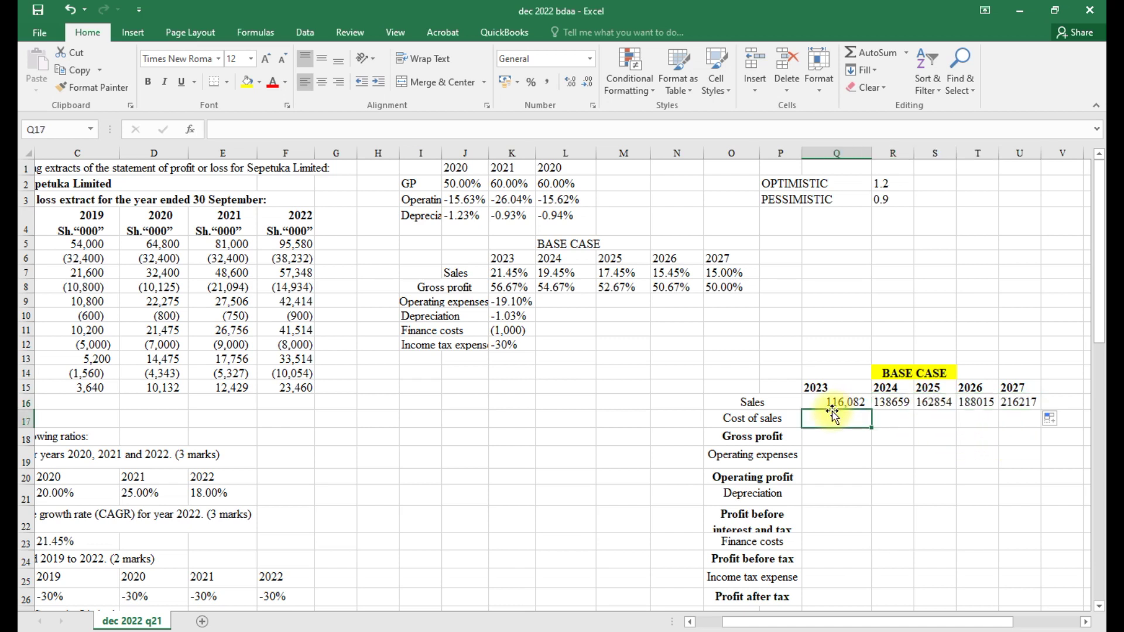
click(885, 408)
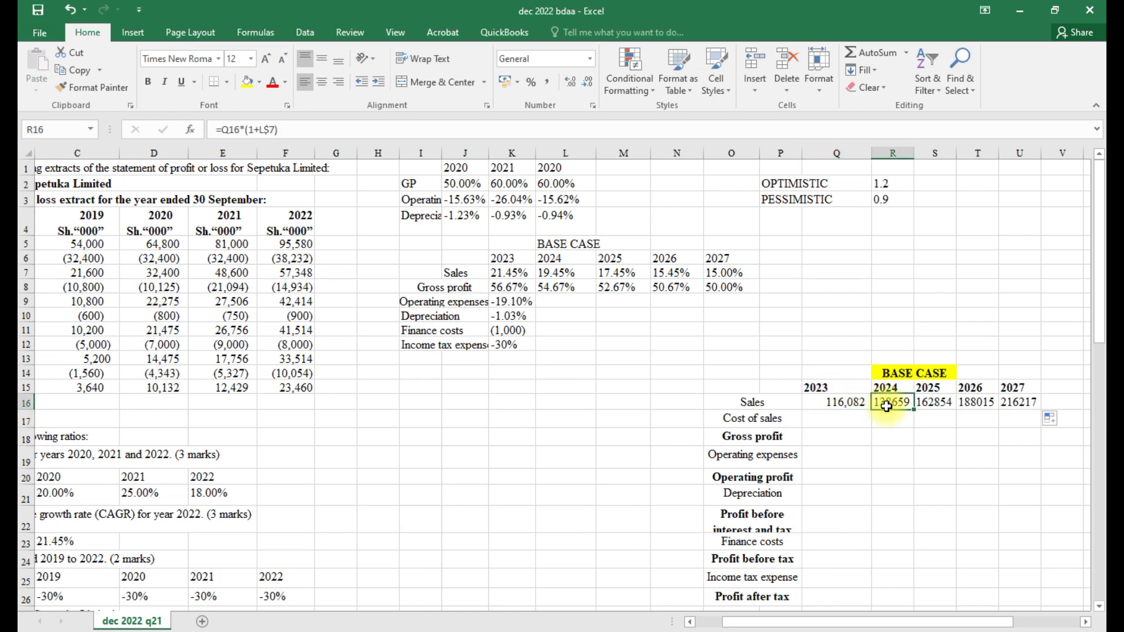
click(546, 81)
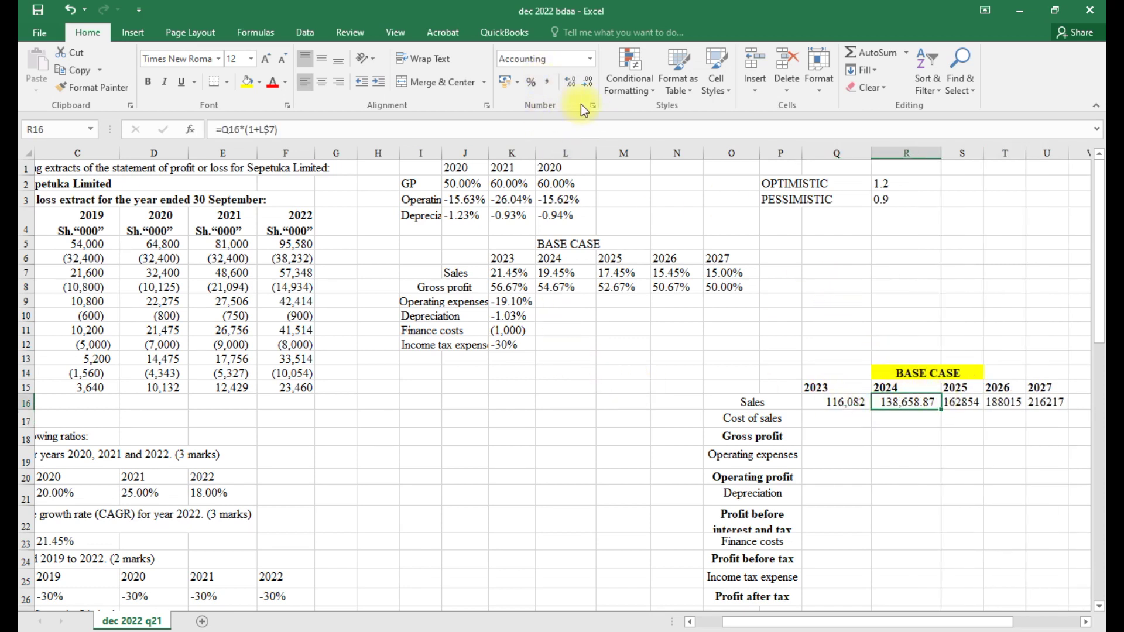
click(587, 81)
click(587, 83)
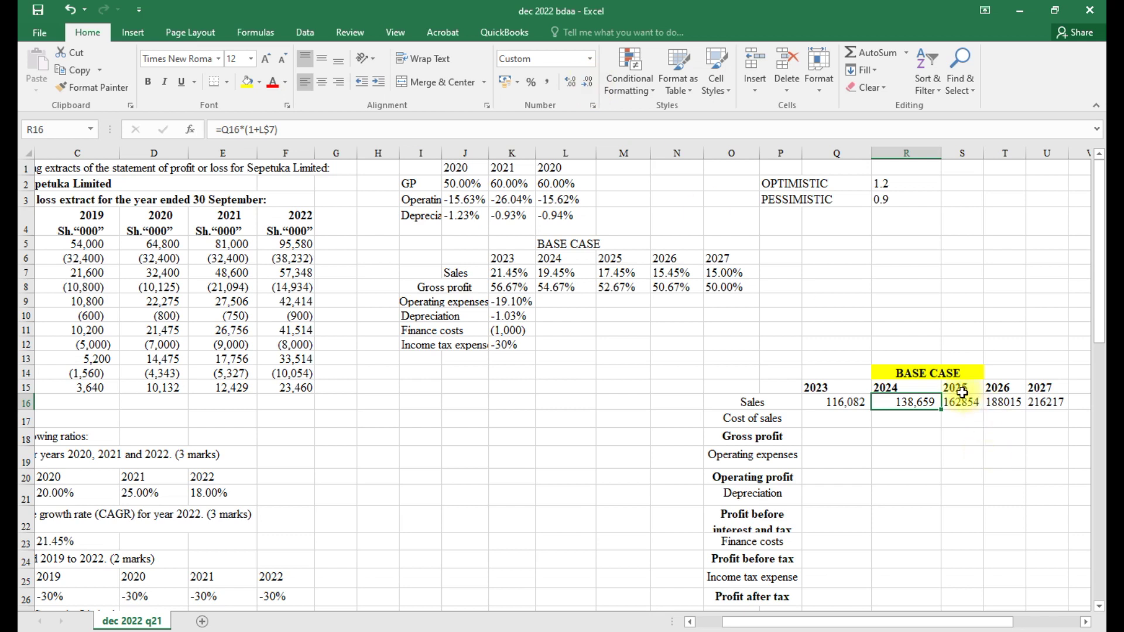
click(962, 402)
click(547, 84)
click(590, 79)
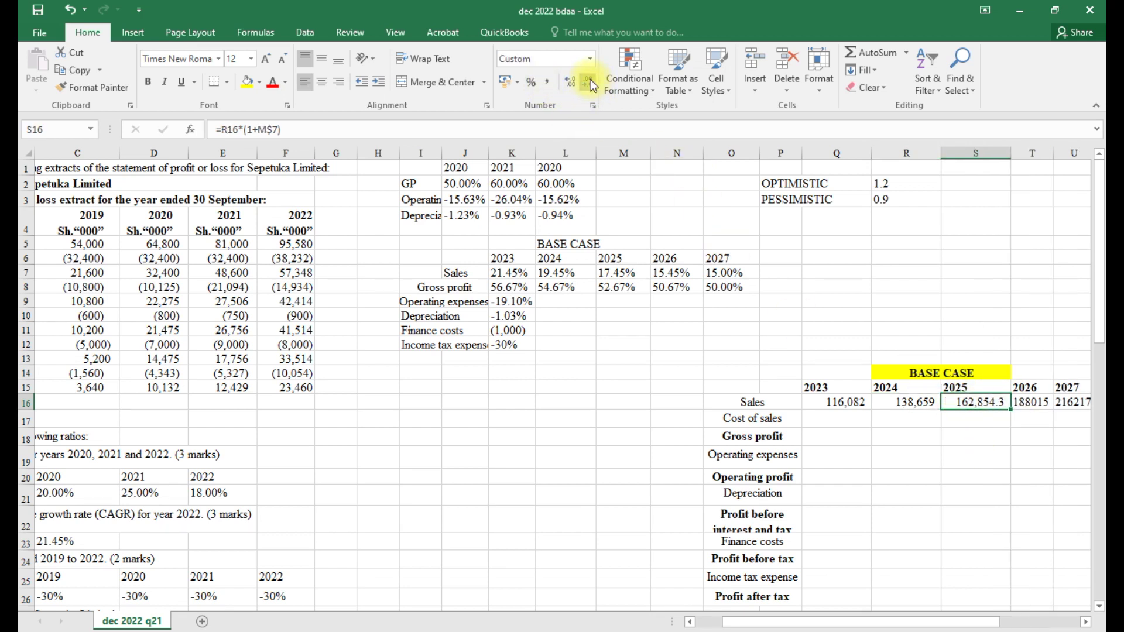
click(590, 79)
Format the 2026 and 2027 sales figures in T16 and U16 with thousands separators and no decimal places
drag(731, 625, 742, 626)
click(944, 402)
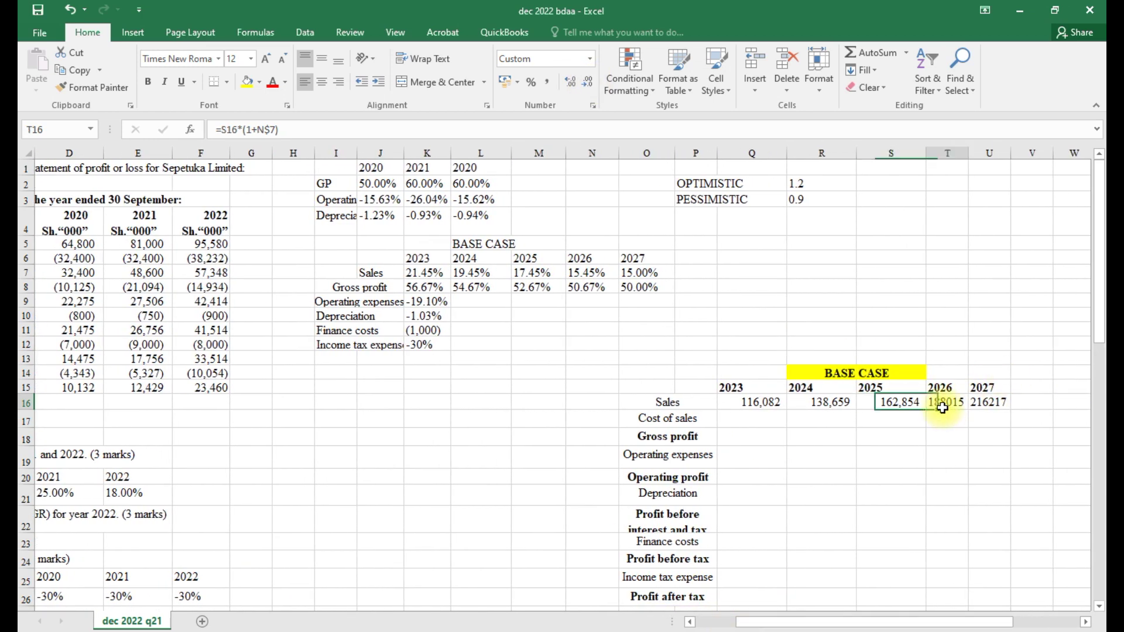
click(546, 81)
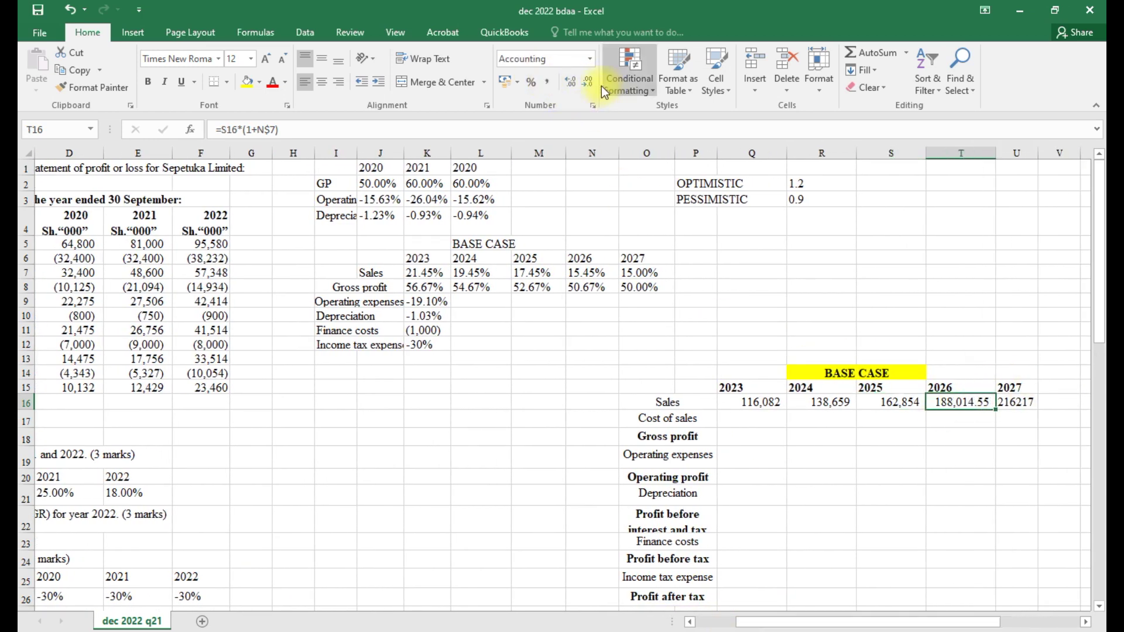
click(590, 83)
click(590, 83)
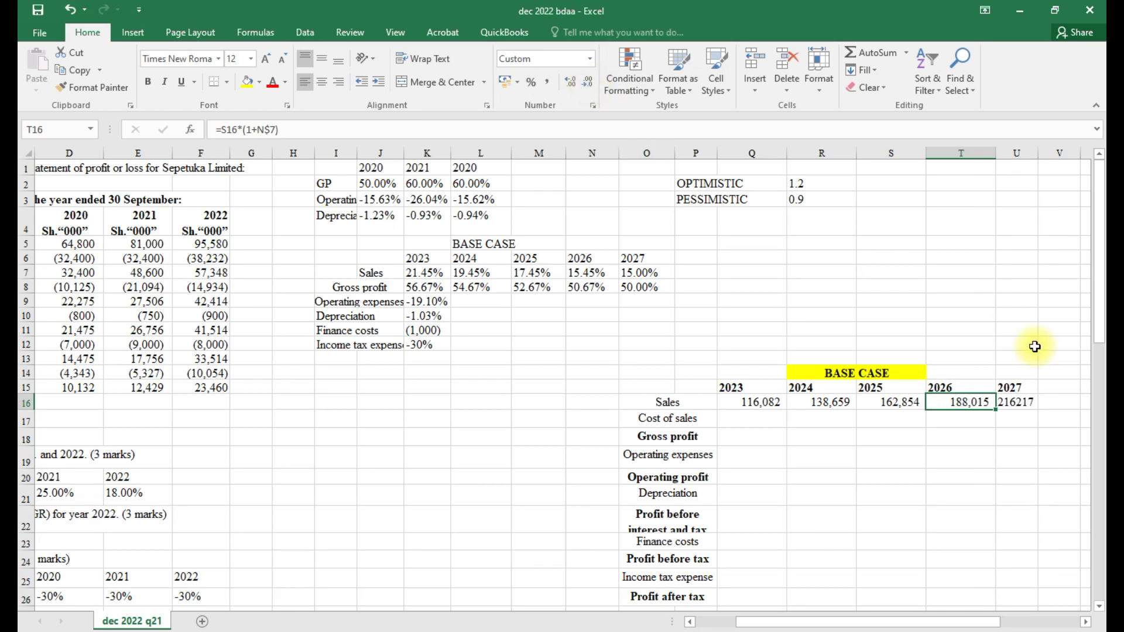
click(1028, 408)
click(547, 83)
click(587, 83)
click(587, 85)
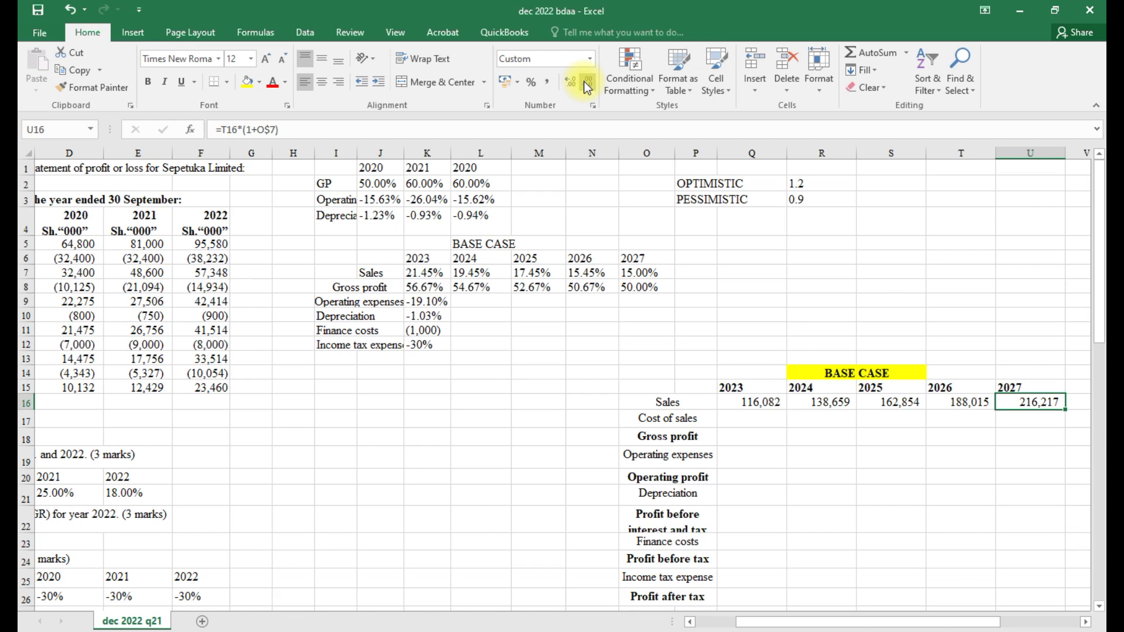
click(887, 408)
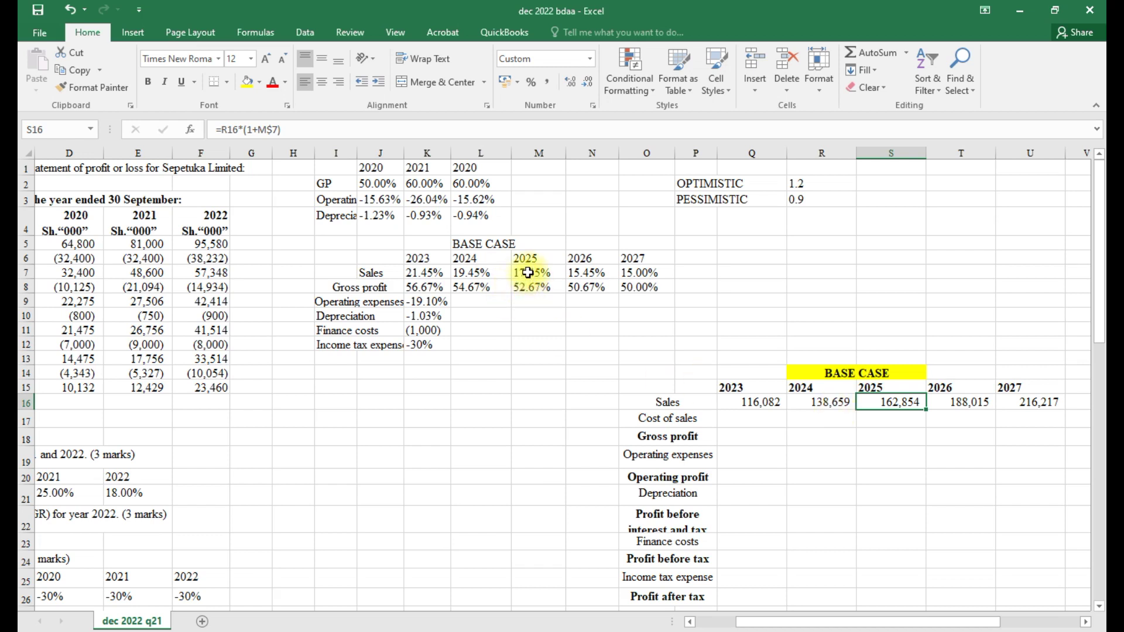
click(953, 404)
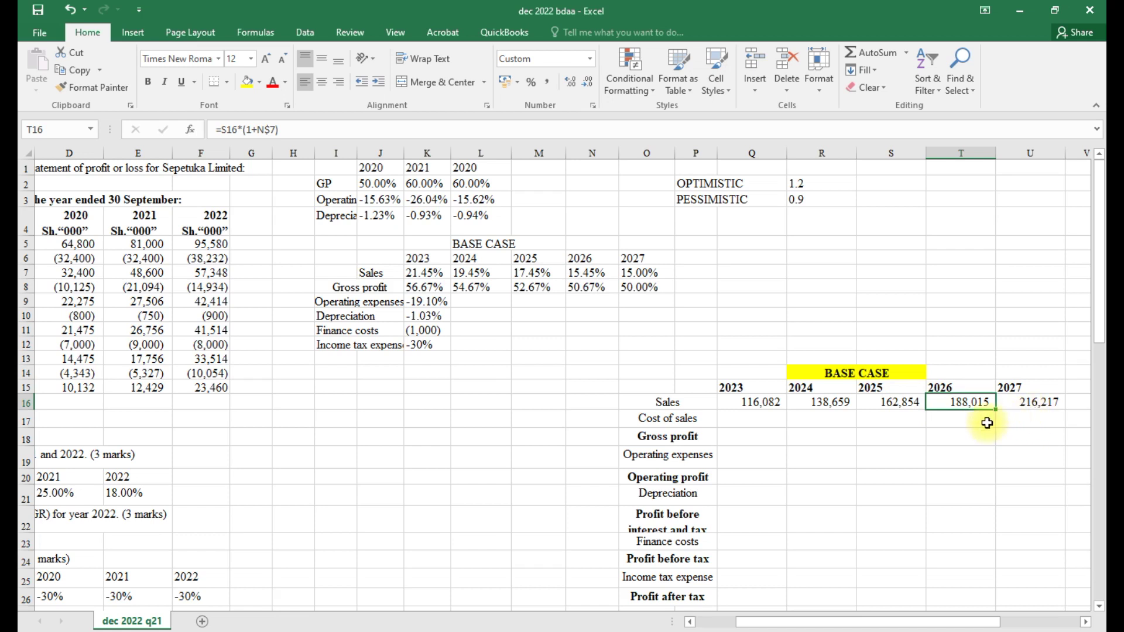
click(735, 421)
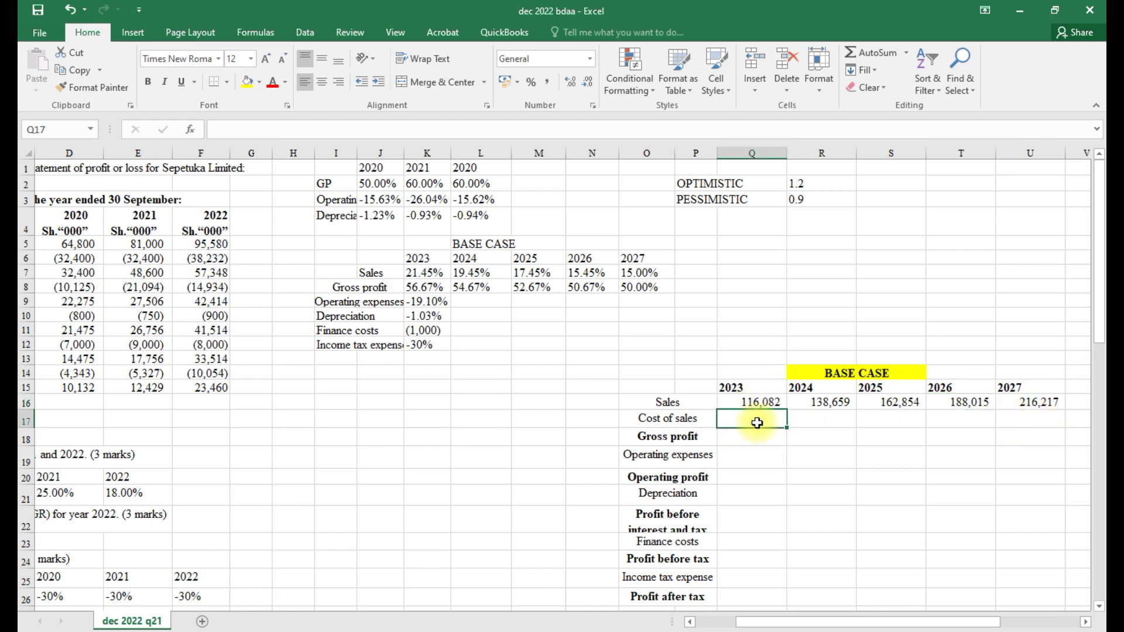
Enter =$Q$16*(1+K$8) as the 2023 gross profit in Q18 of the base case
click(736, 443)
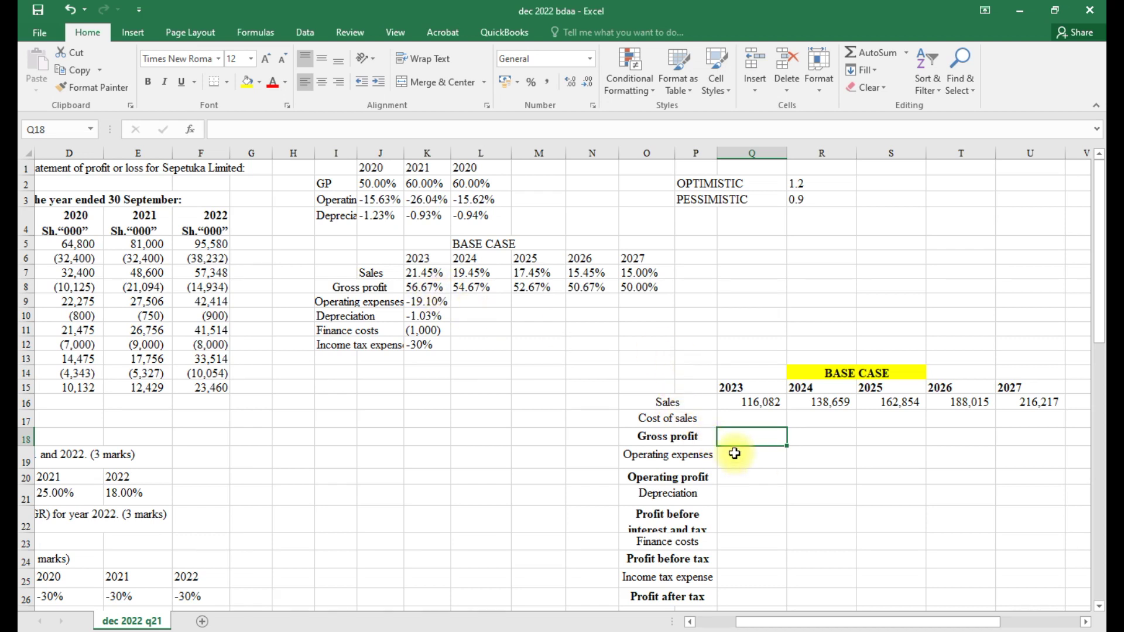
text(=)
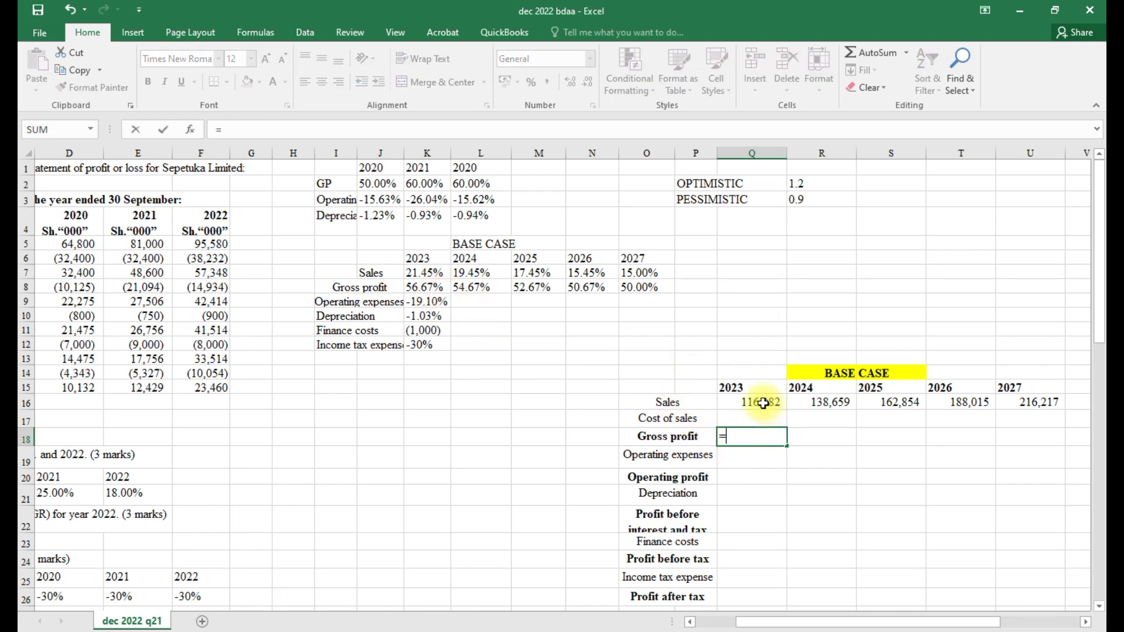
click(763, 403)
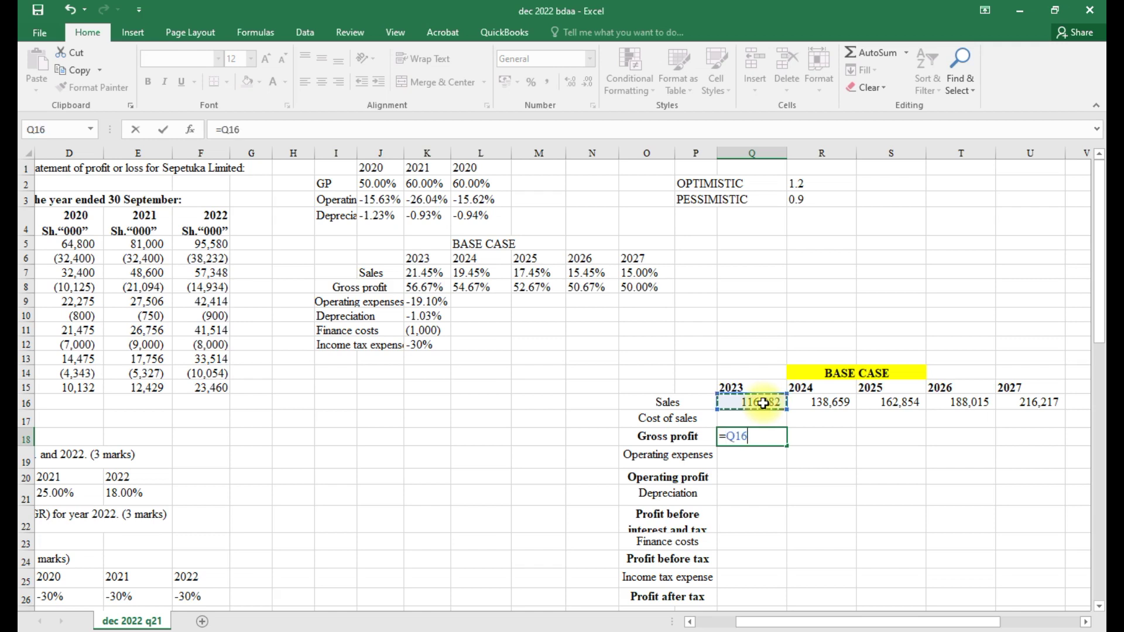
key(F4)
text(*)
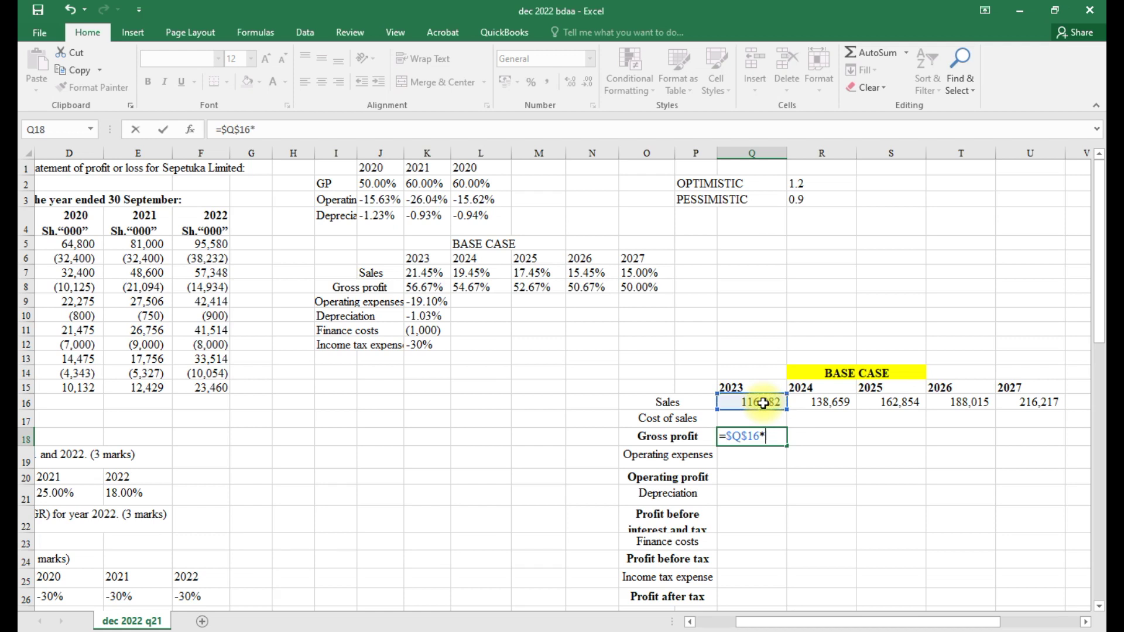
text((1+)
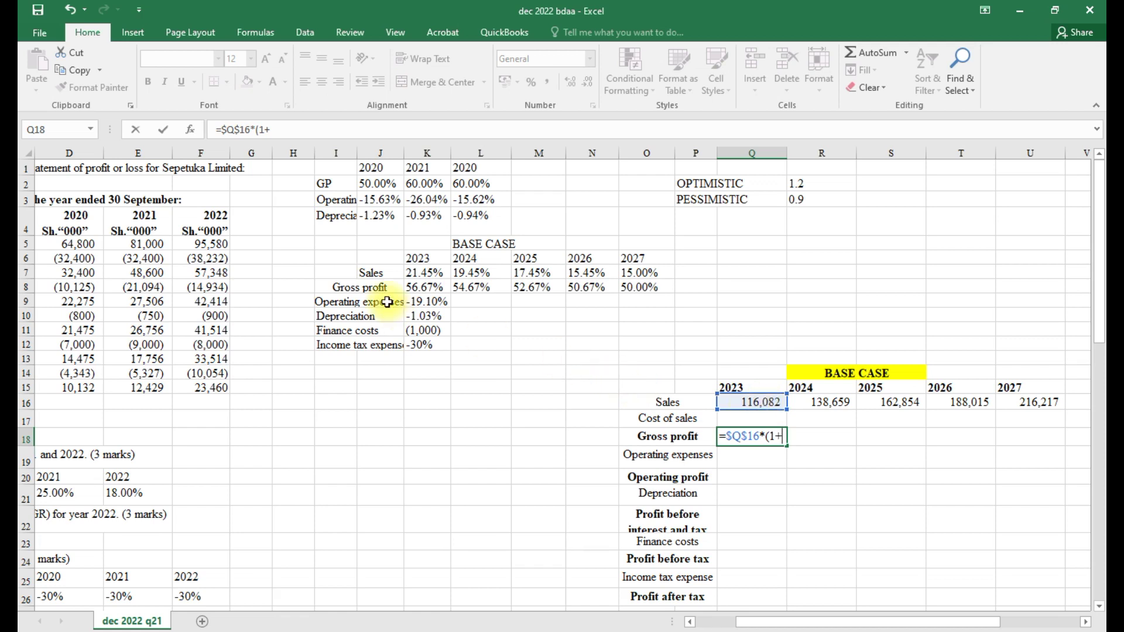
click(425, 289)
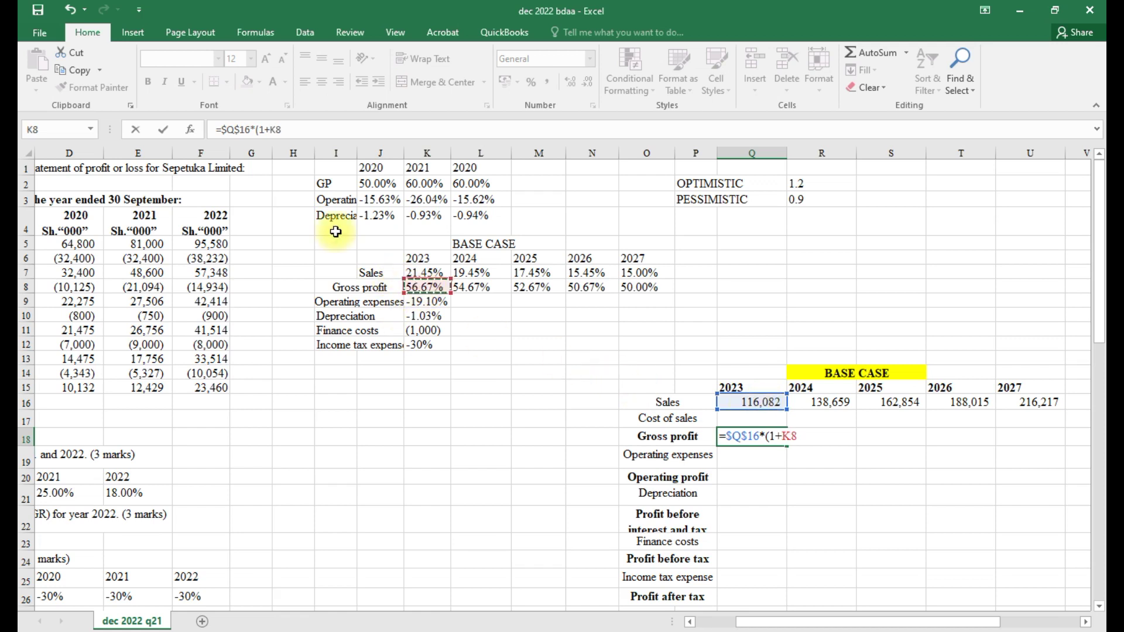
click(278, 130)
text($)
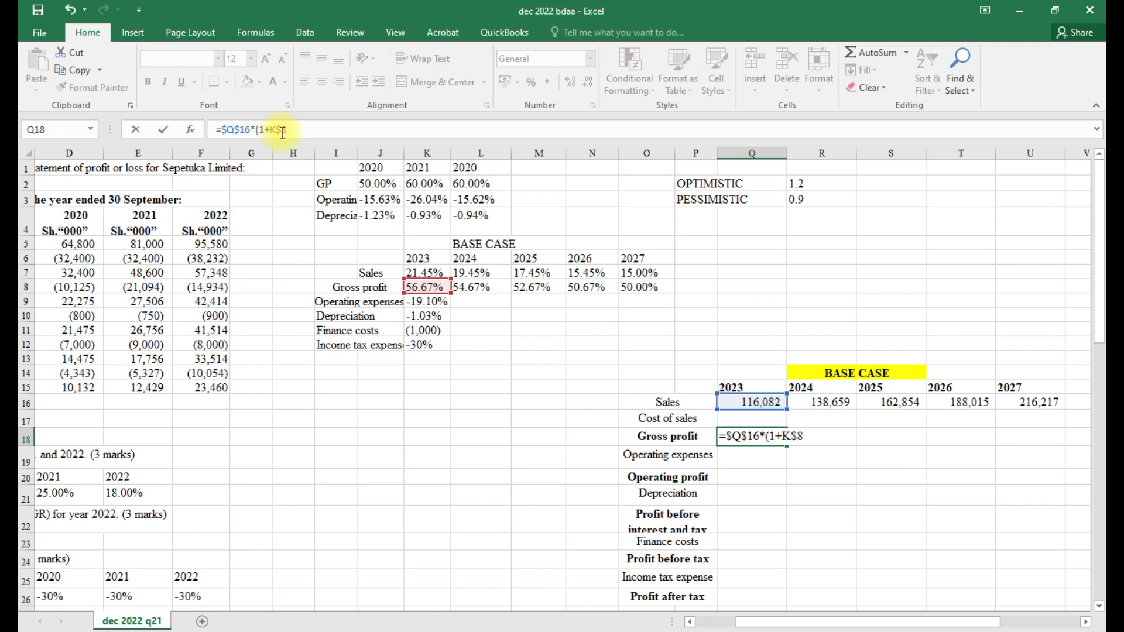
click(296, 130)
text())
key(Return)
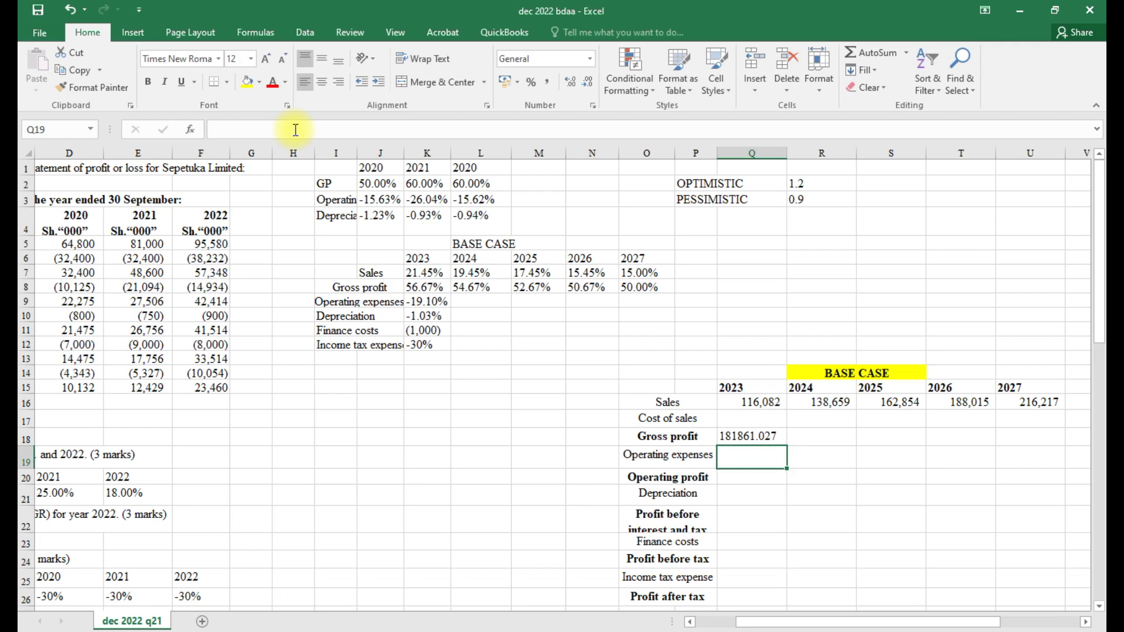
Format the 2023 gross profit in Q18 with a thousands separator and no decimal places
click(742, 436)
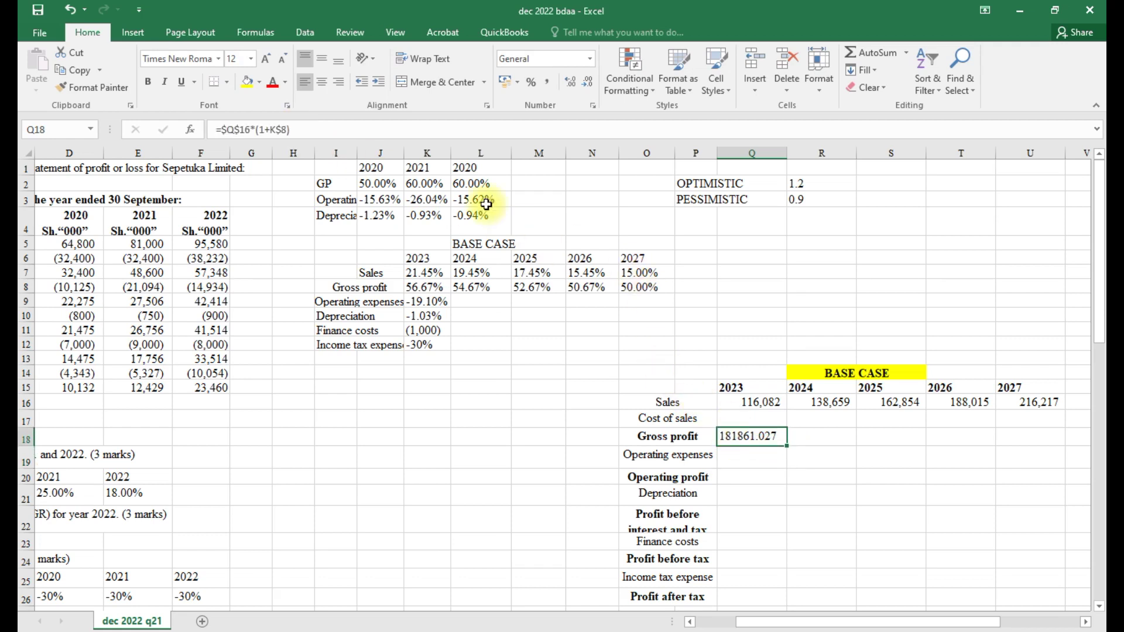
click(547, 83)
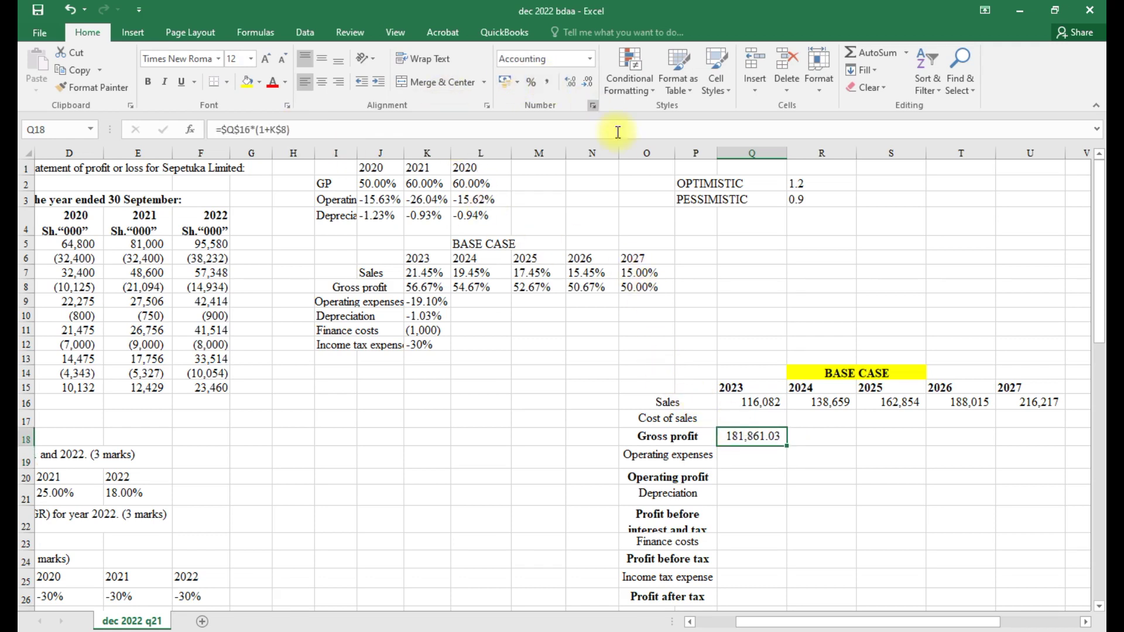
click(571, 86)
click(590, 82)
click(590, 82)
click(591, 82)
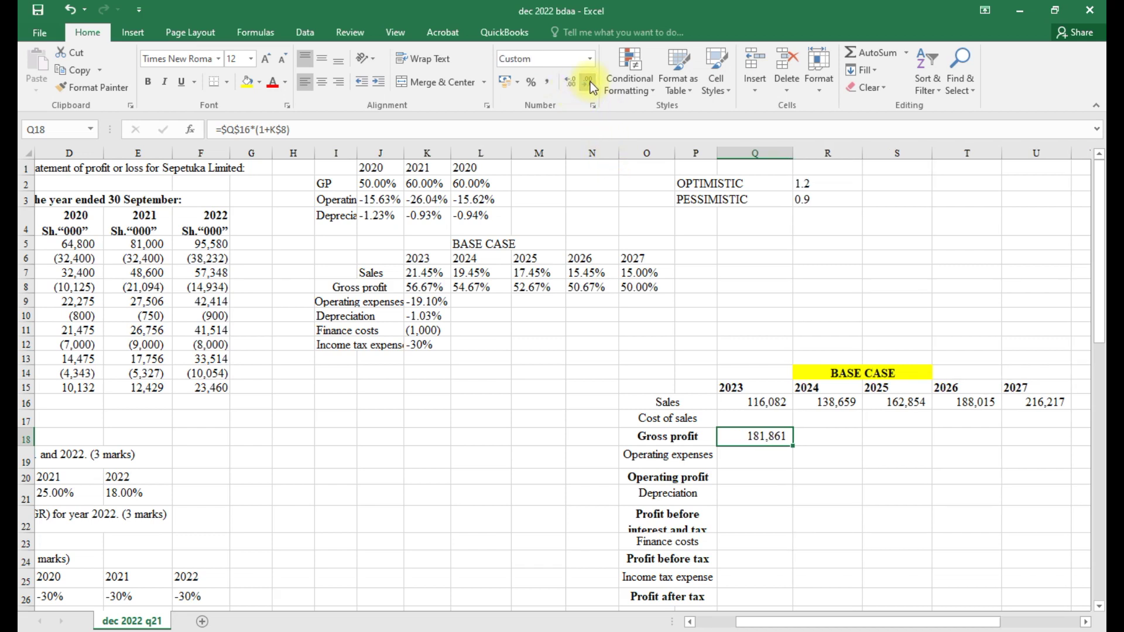
Replace the 2023 gross profit formula in Q18 with one that multiplies the 2023 sales, beginning =$Q$16*
click(842, 438)
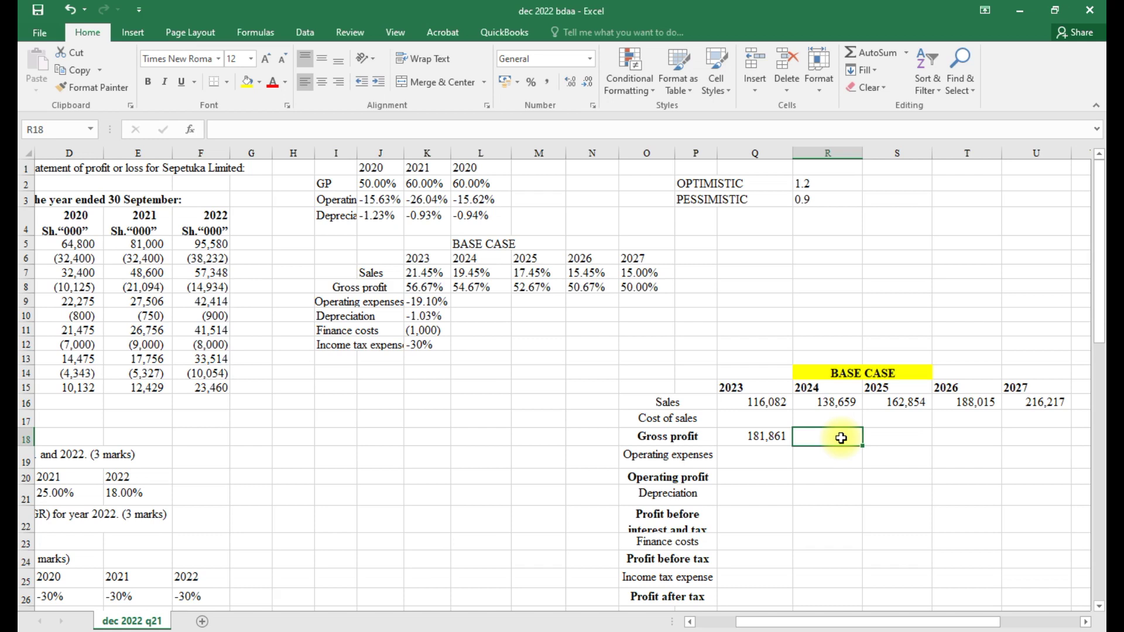
click(770, 436)
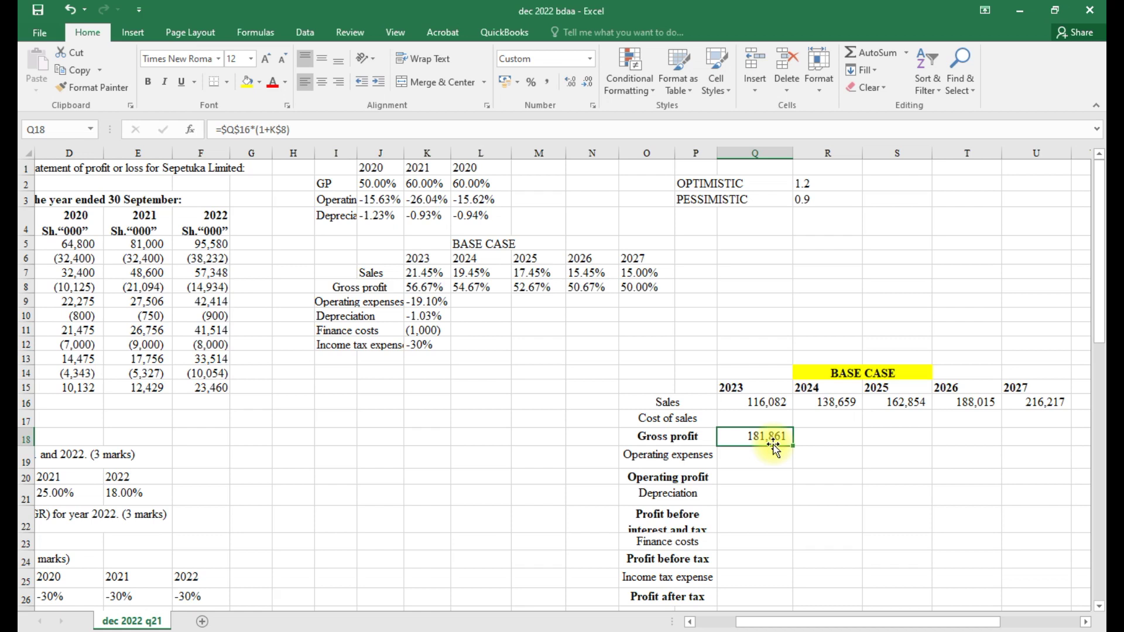
key(BackSpace)
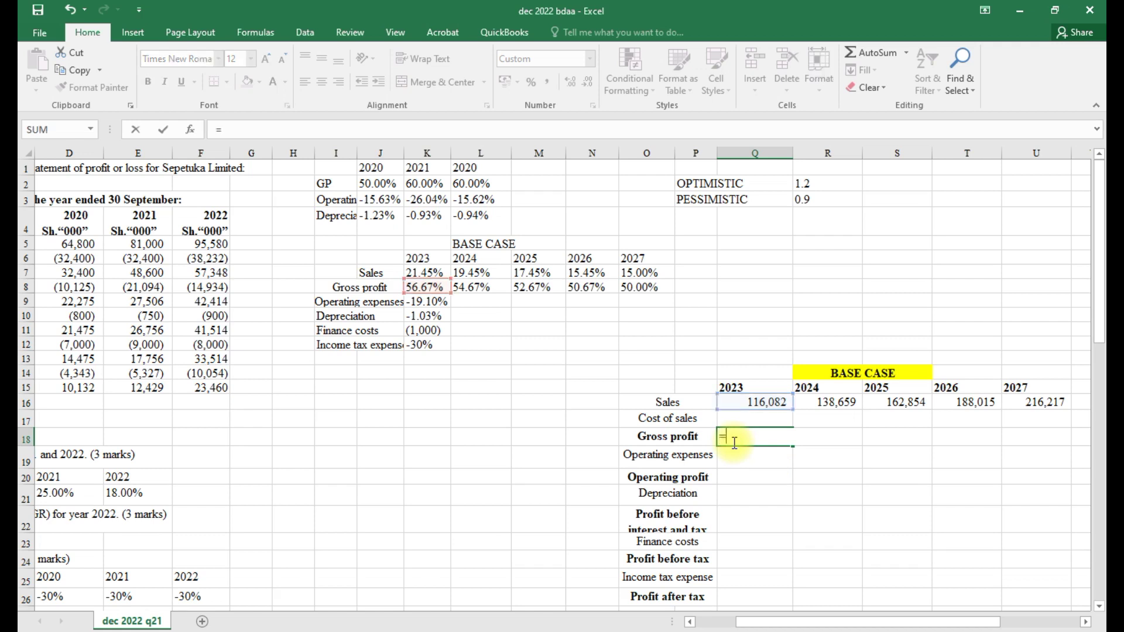
text(=)
click(754, 404)
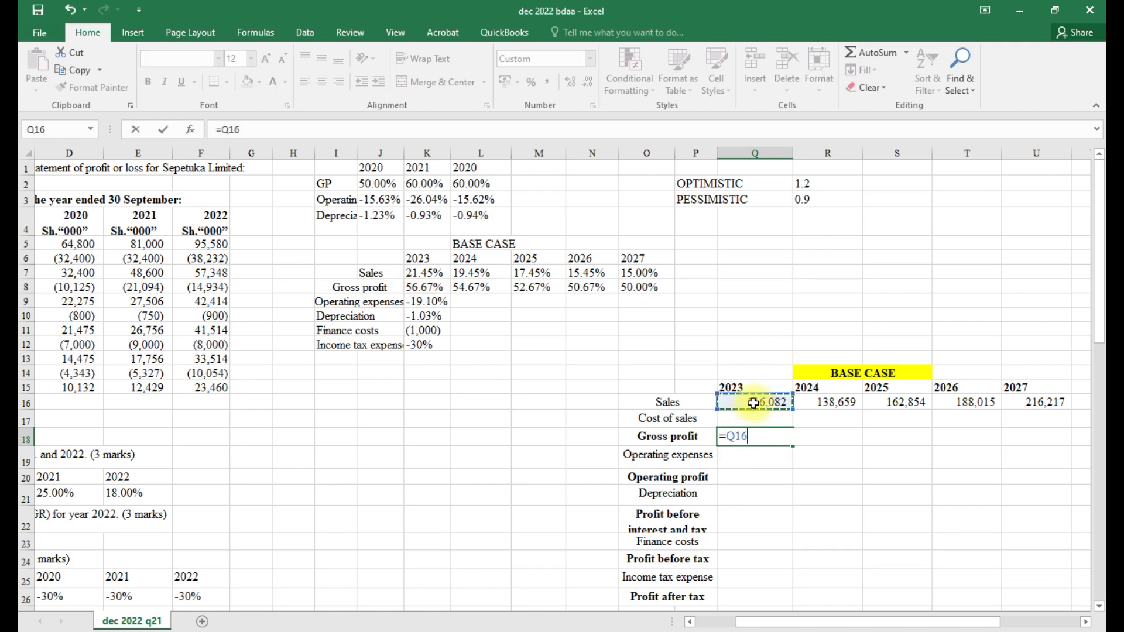
key(F4)
text(*)
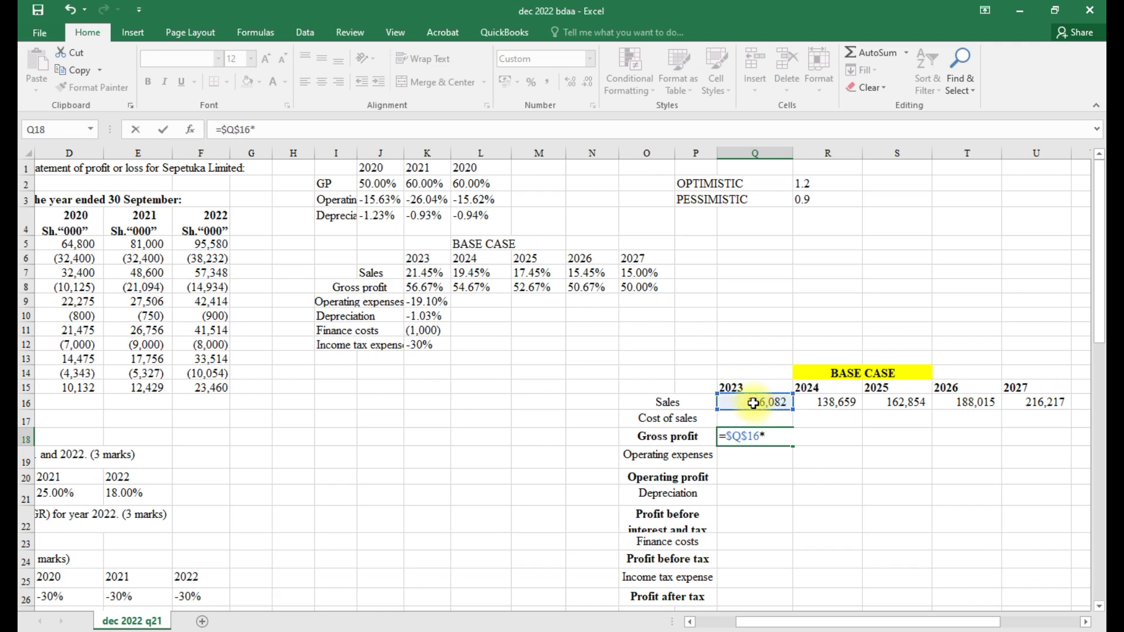
Complete the 2023 gross profit formula in Q18 as =$Q$16*K$8, using the base case gross profit percentage
click(419, 290)
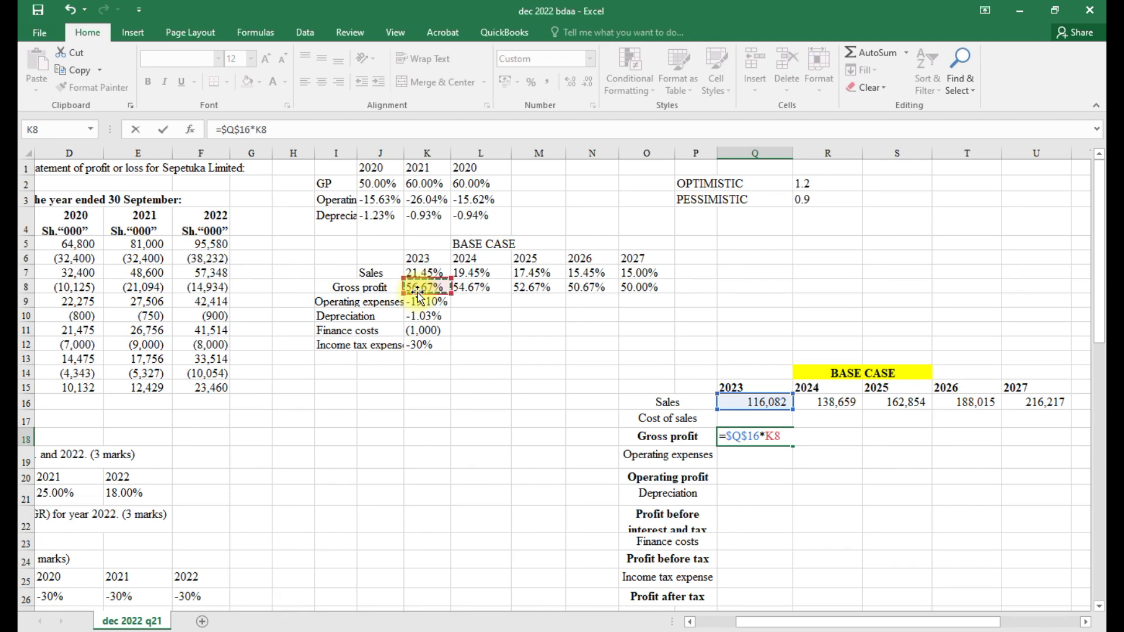
click(261, 129)
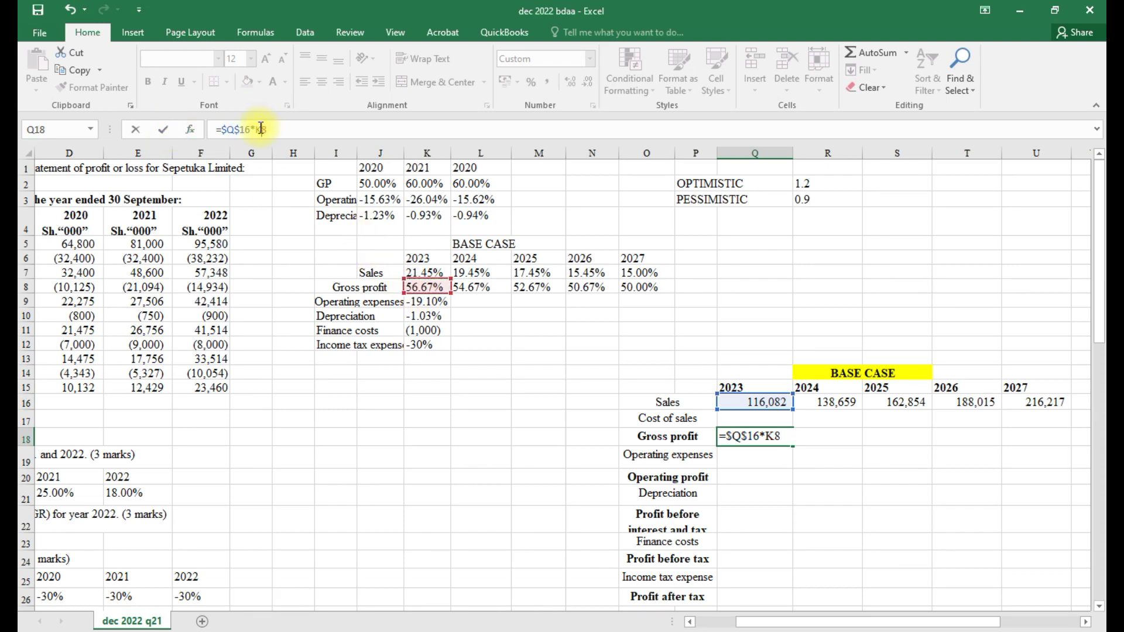
text($)
key(Return)
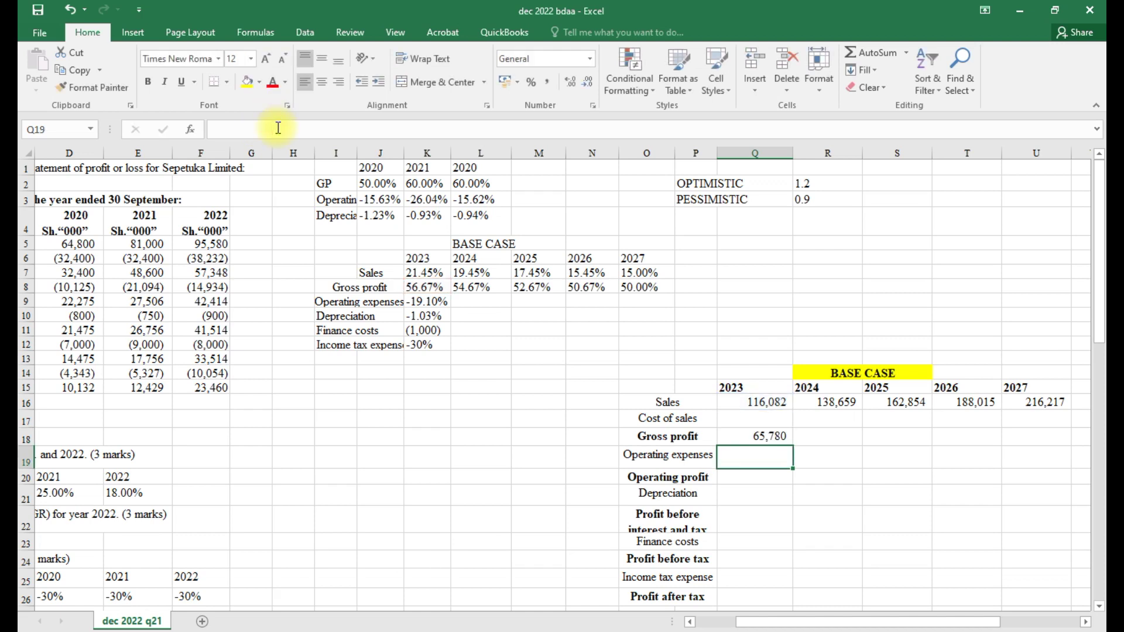
click(784, 436)
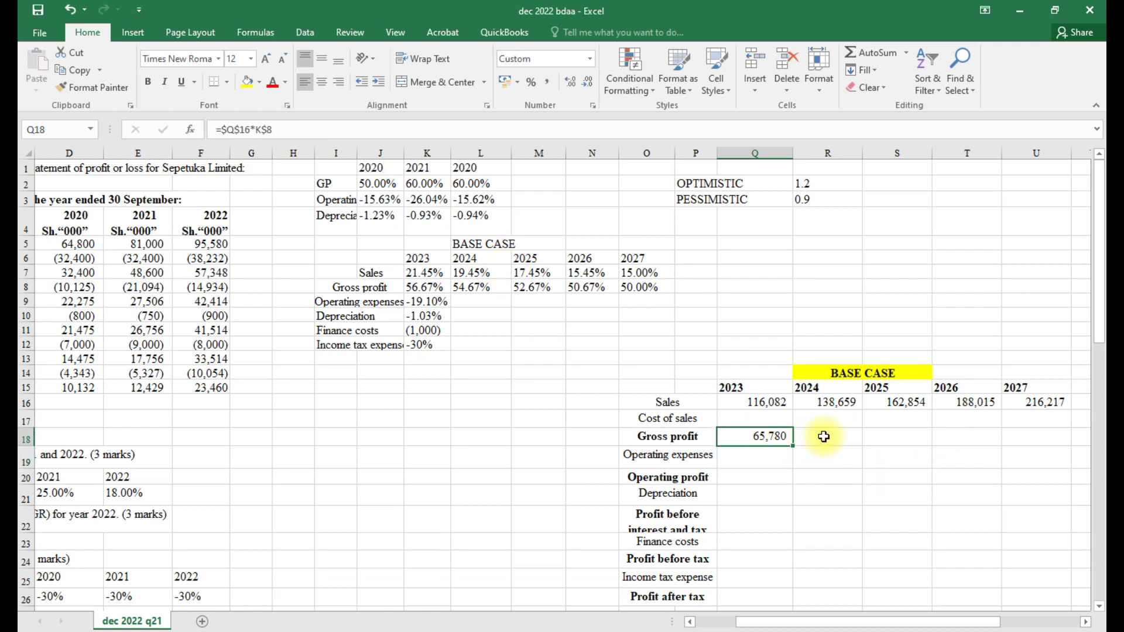
click(824, 437)
text(=)
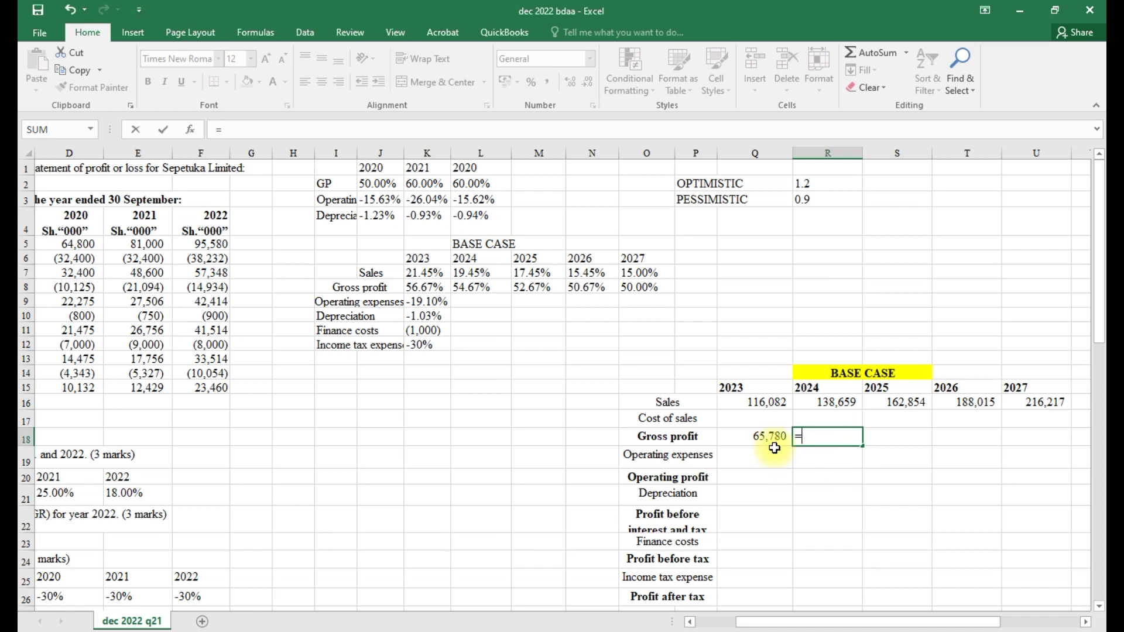
key(BackSpace)
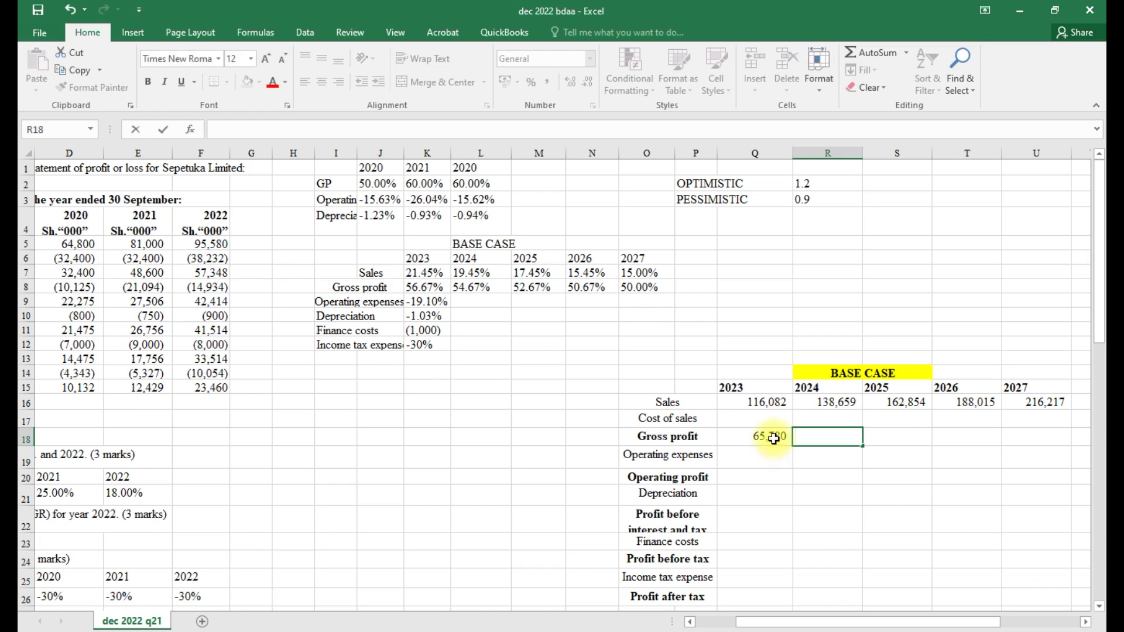
Fill the 2023 gross profit formula across 2024 to 2027 and check the copied 2024 formula
click(773, 438)
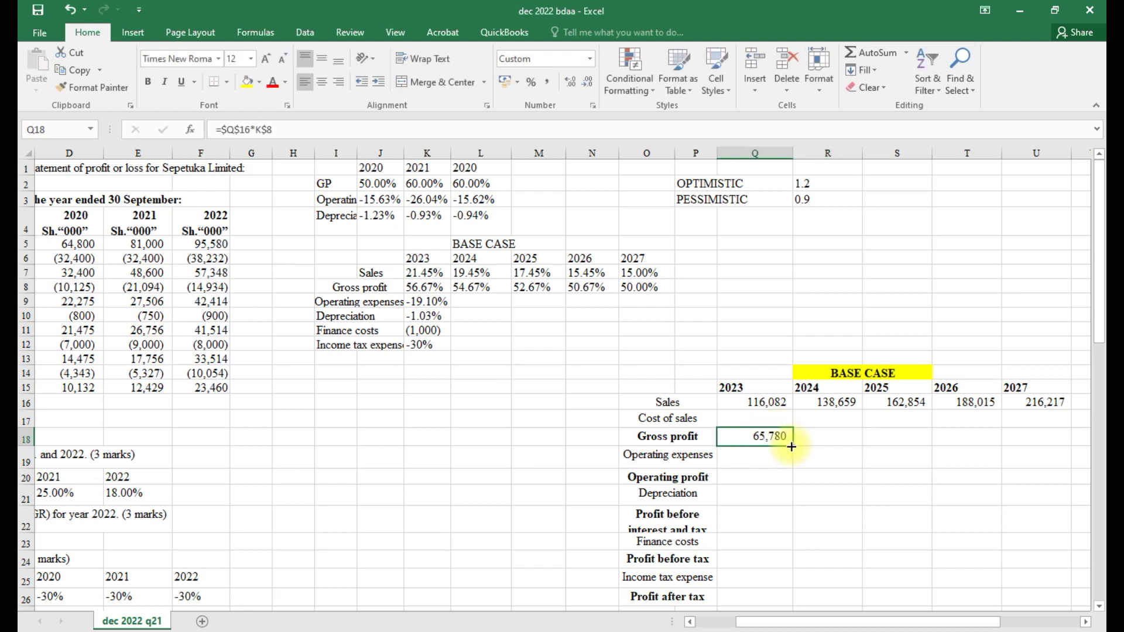
drag(793, 447, 1048, 447)
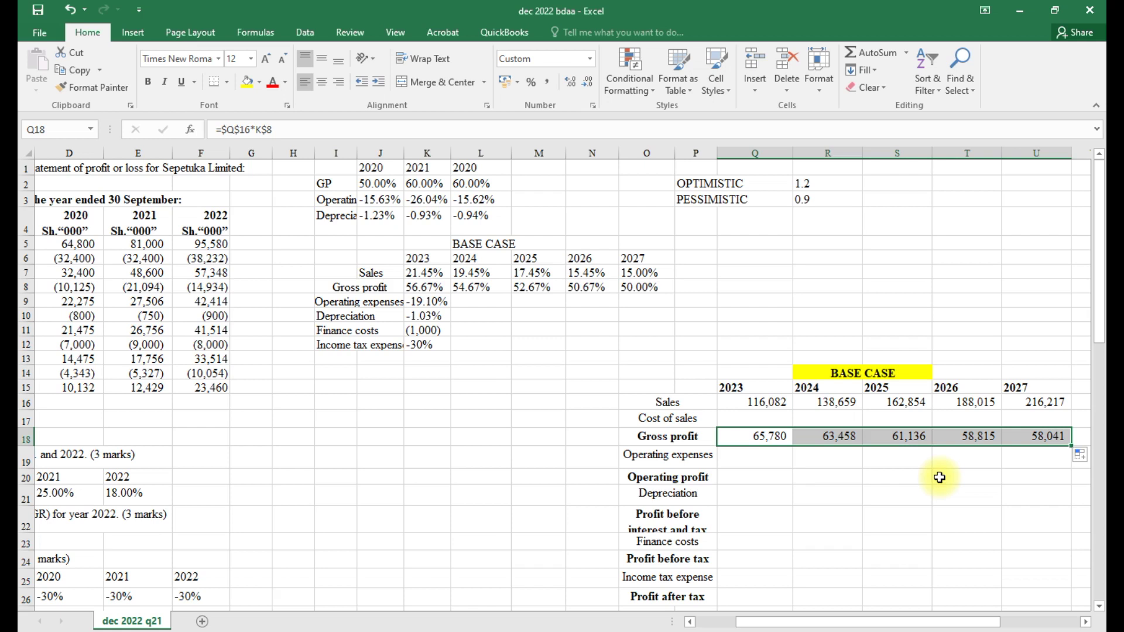
click(823, 437)
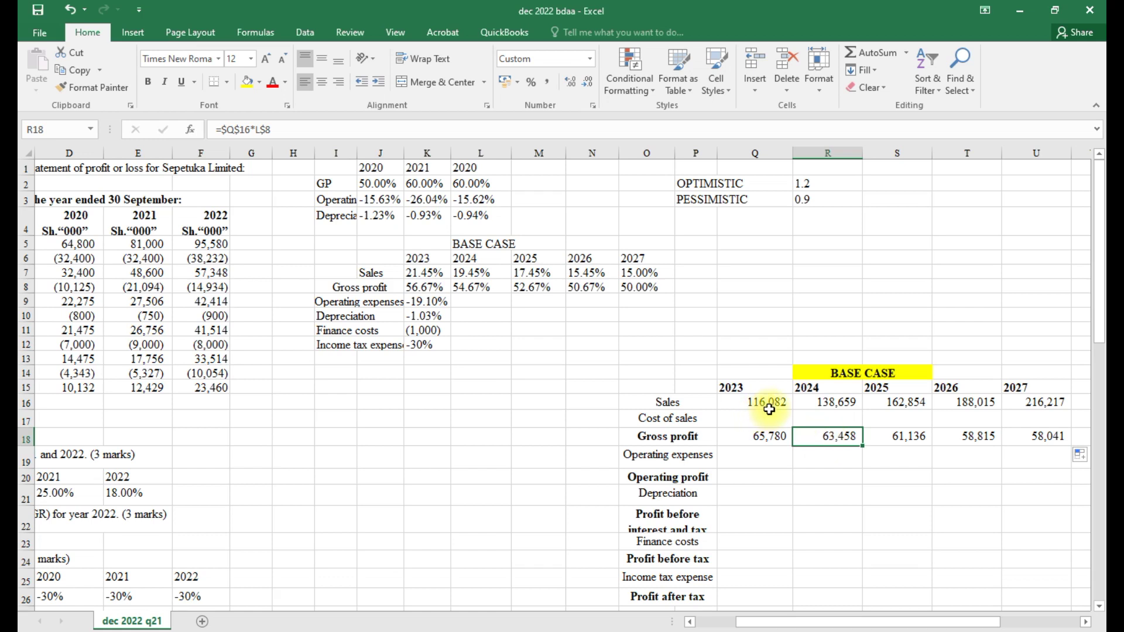
click(1022, 623)
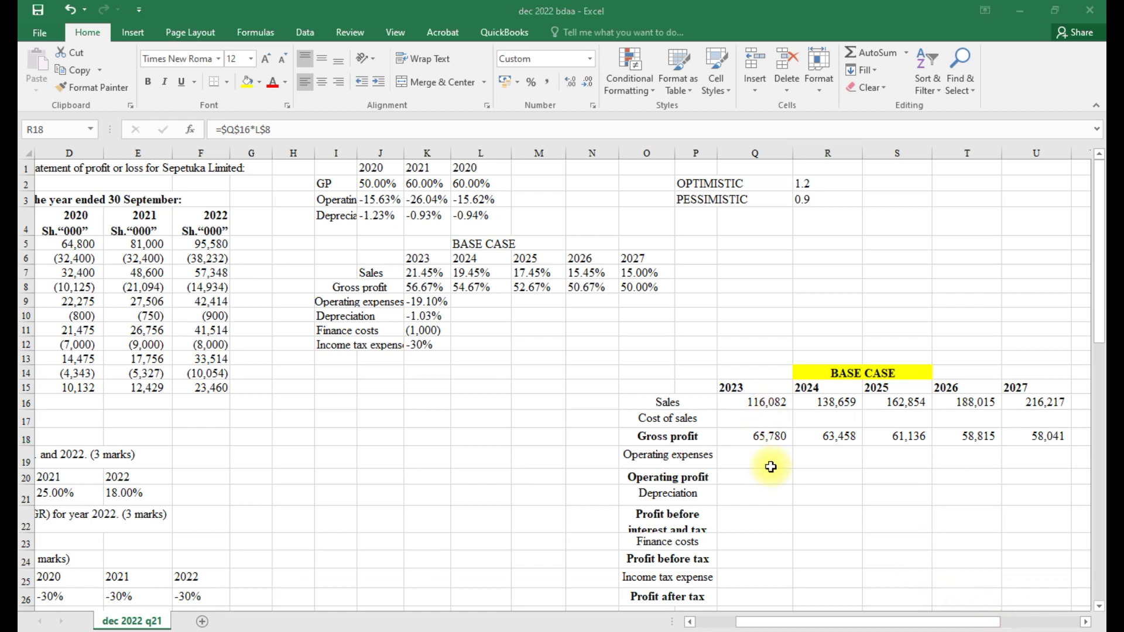
Make the sales reference relative in the 2023 gross profit formula, so that Q18 reads =Q16*K$8
click(765, 439)
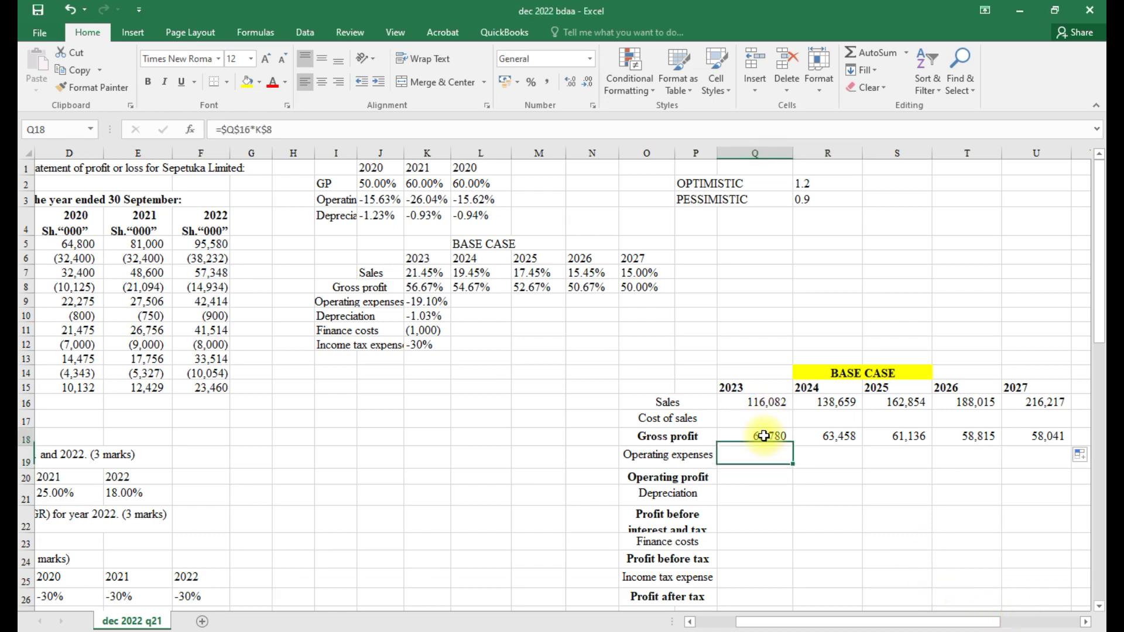
click(239, 131)
key(BackSpace)
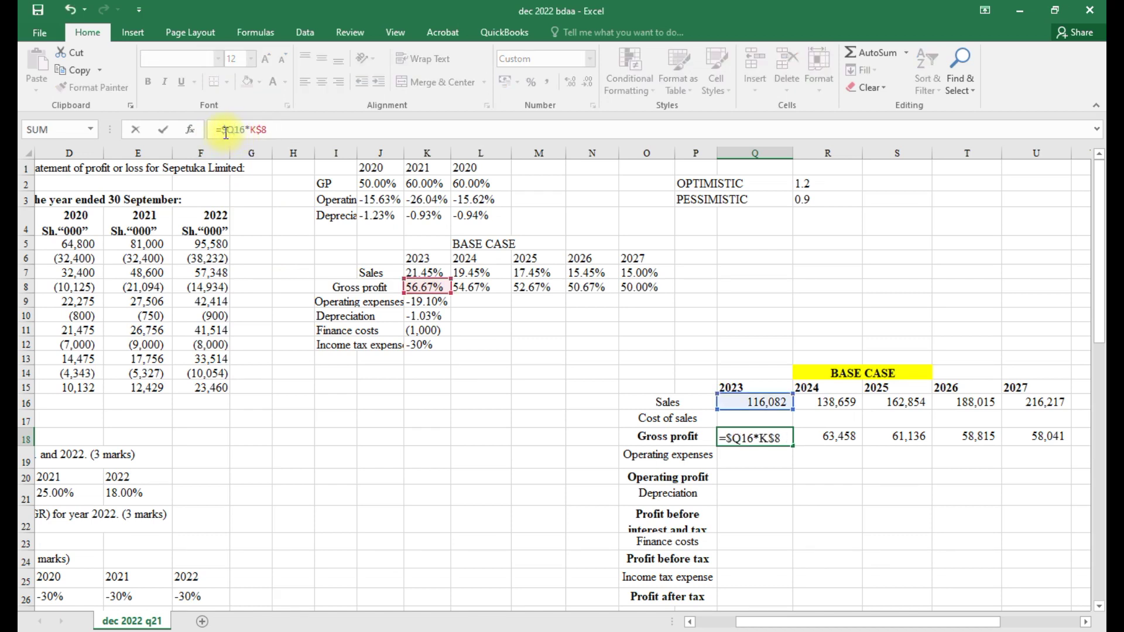
click(226, 131)
key(BackSpace)
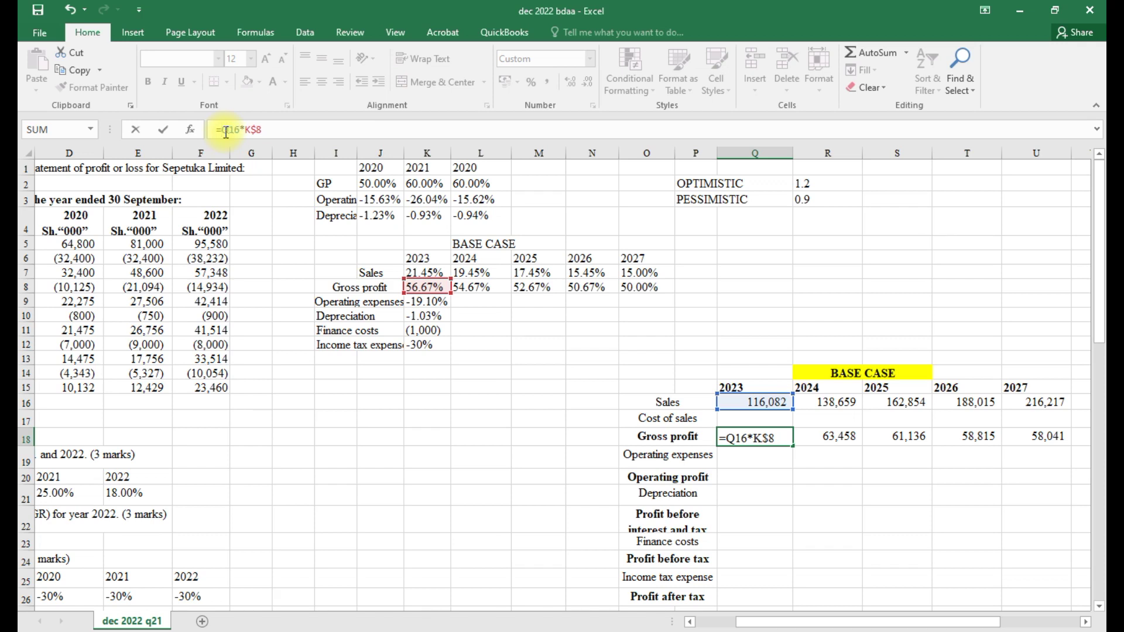
key(Return)
Fill the corrected gross profit formula from Q18 through U18 and check the 2024 and 2025 formulas
click(761, 436)
drag(793, 446, 1070, 445)
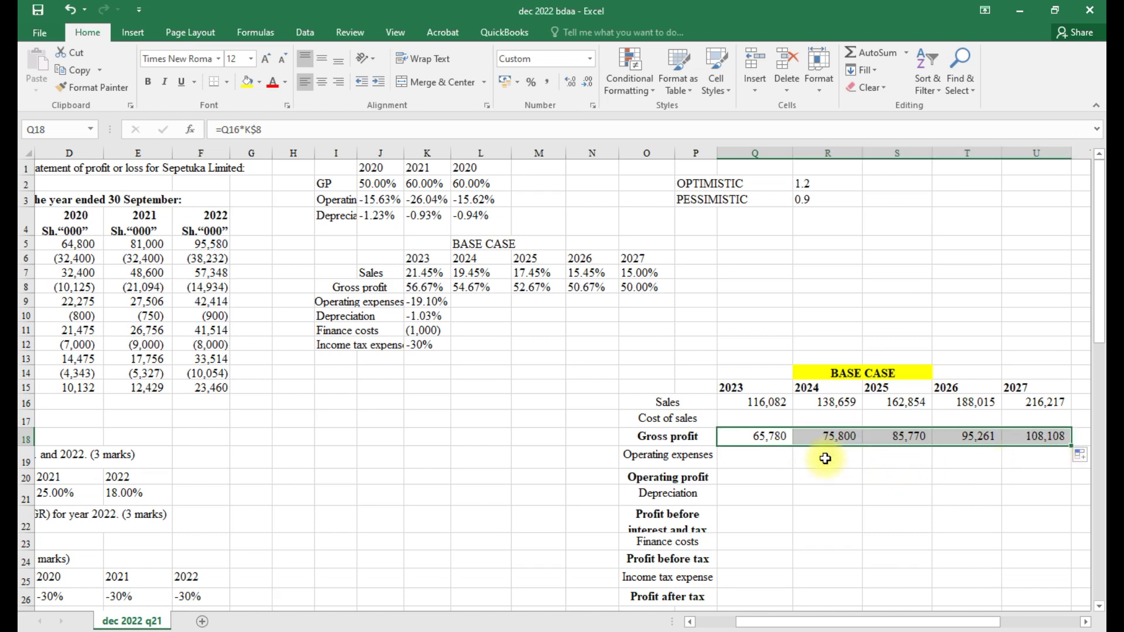
click(831, 438)
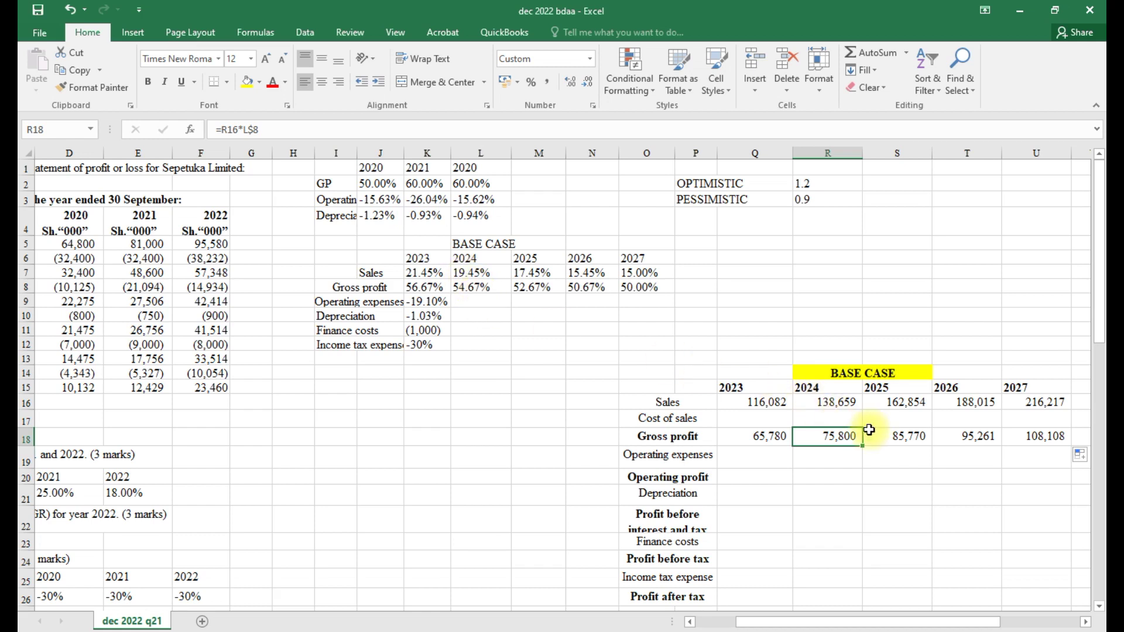
click(905, 442)
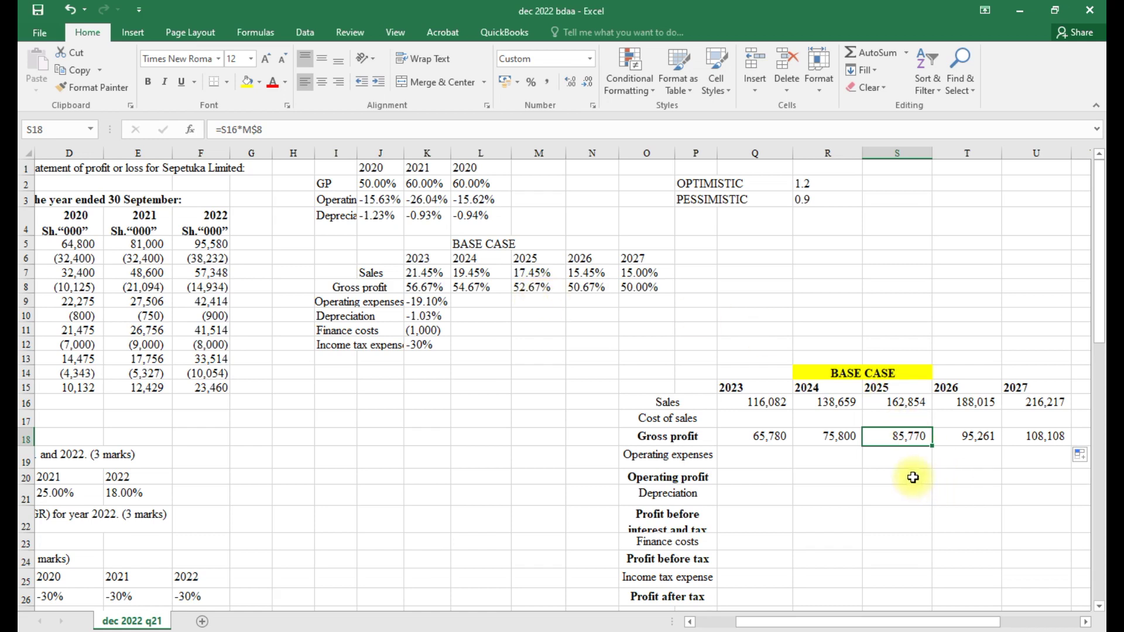
Make the gross profit figures in Q18:U18 bold and add a top border above them
click(742, 436)
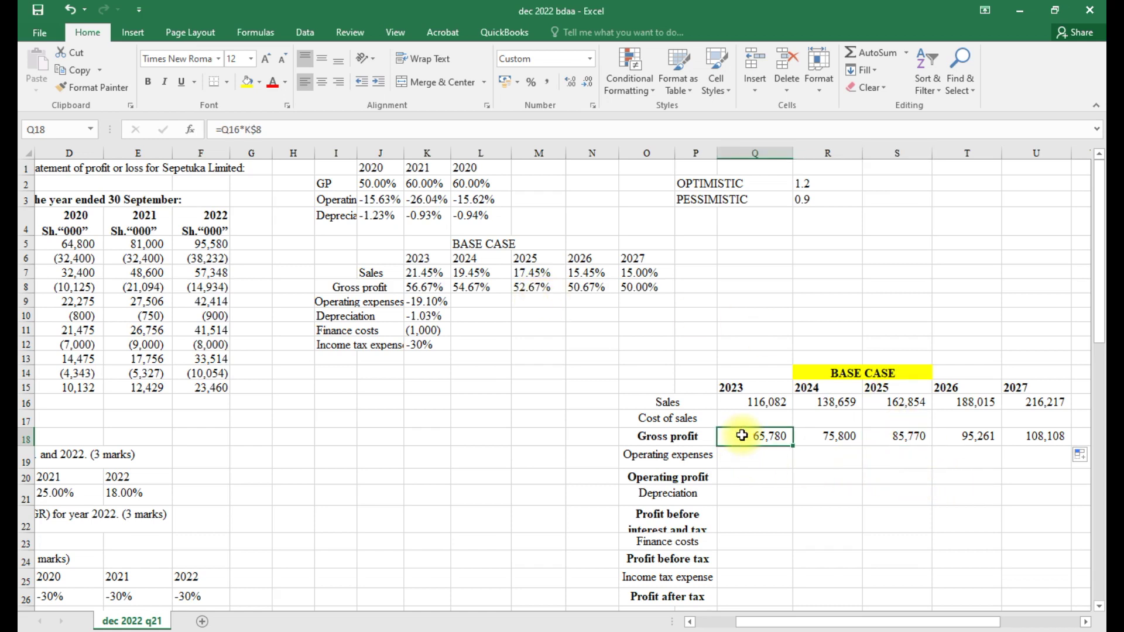
drag(761, 439, 1046, 438)
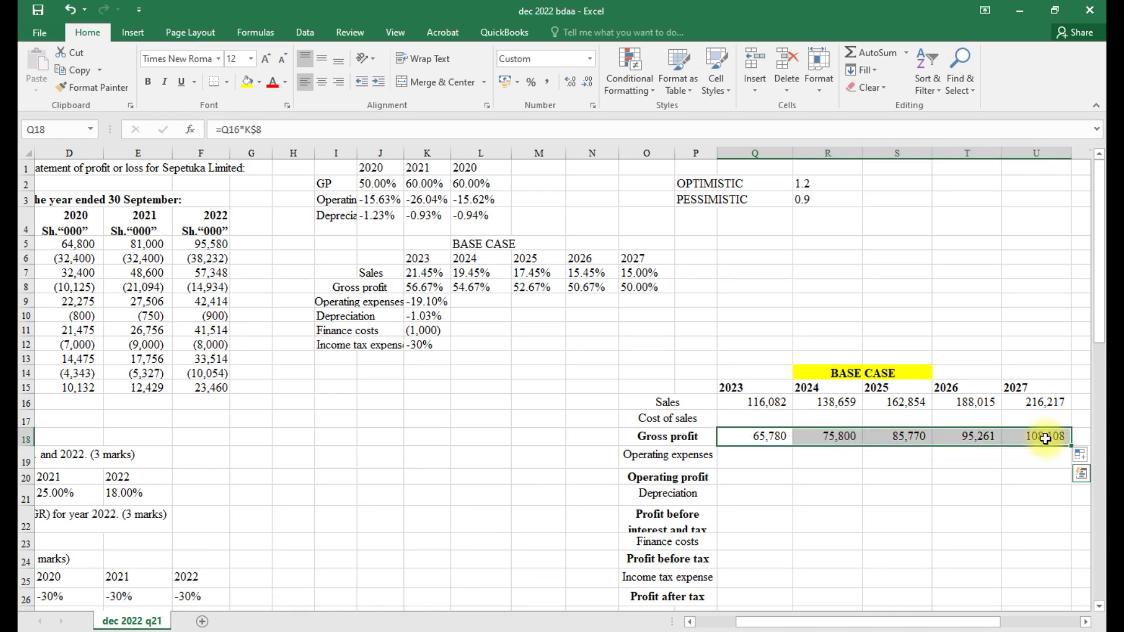
key(ctrl+b)
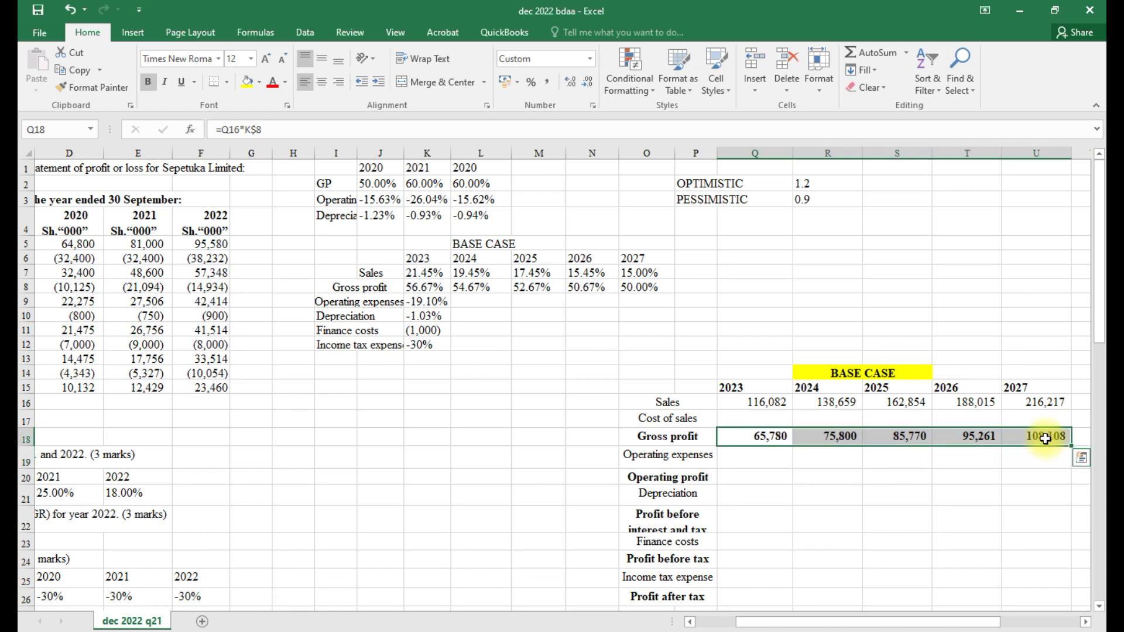
click(227, 81)
click(231, 136)
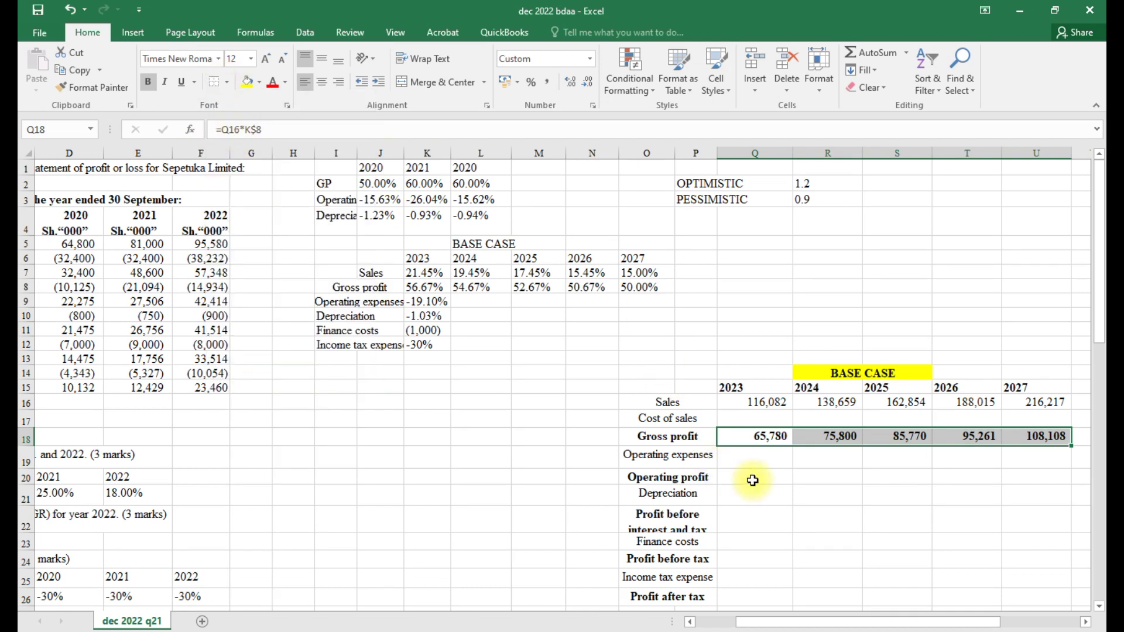
Calculate 2023 cost of sales in Q17 as =Q16-Q18 and fill the formula across to 2027
click(757, 419)
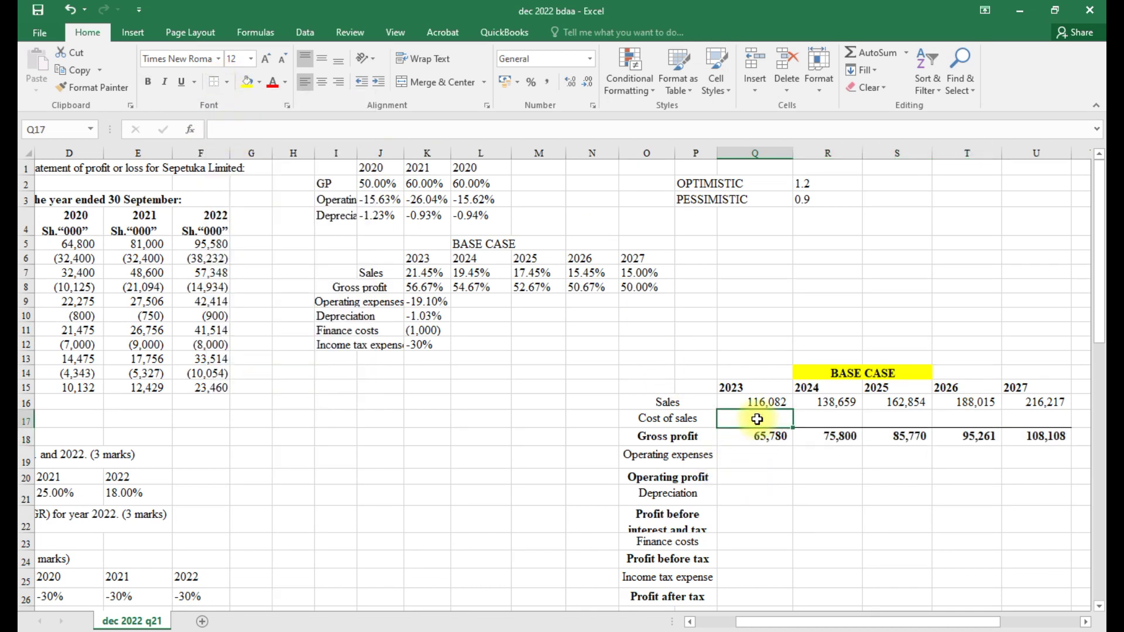
text(=)
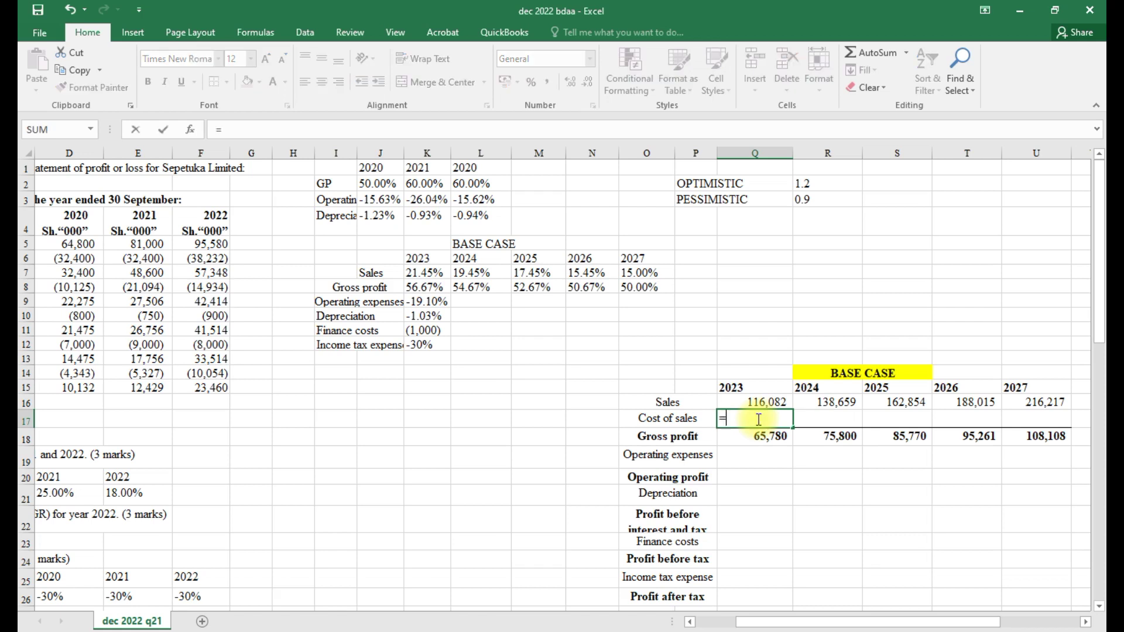
click(761, 398)
text(-)
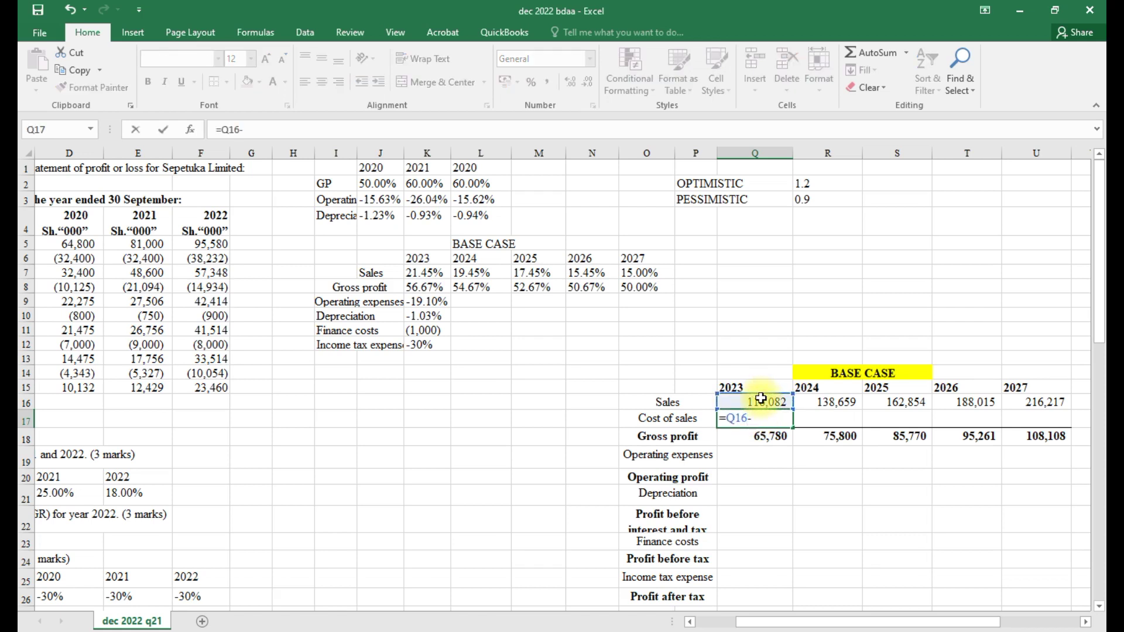
click(770, 439)
key(Return)
click(771, 420)
drag(793, 426, 1045, 429)
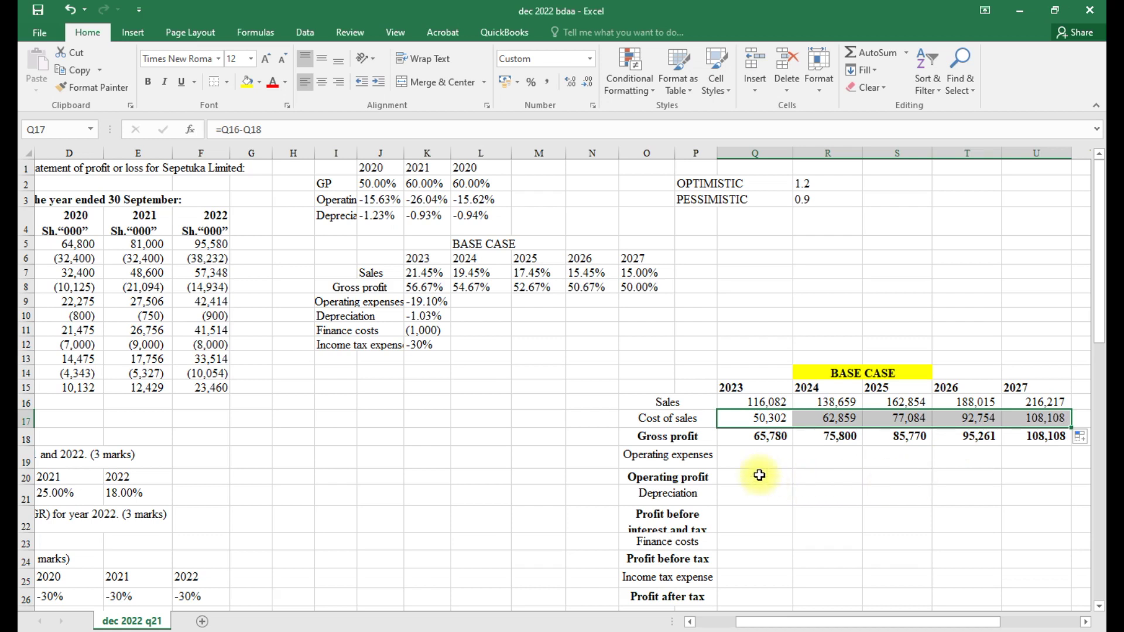
Calculate 2023 operating expenses in Q19 as =Q16*$K$9, locking the operating expenses percentage
click(741, 461)
text(=)
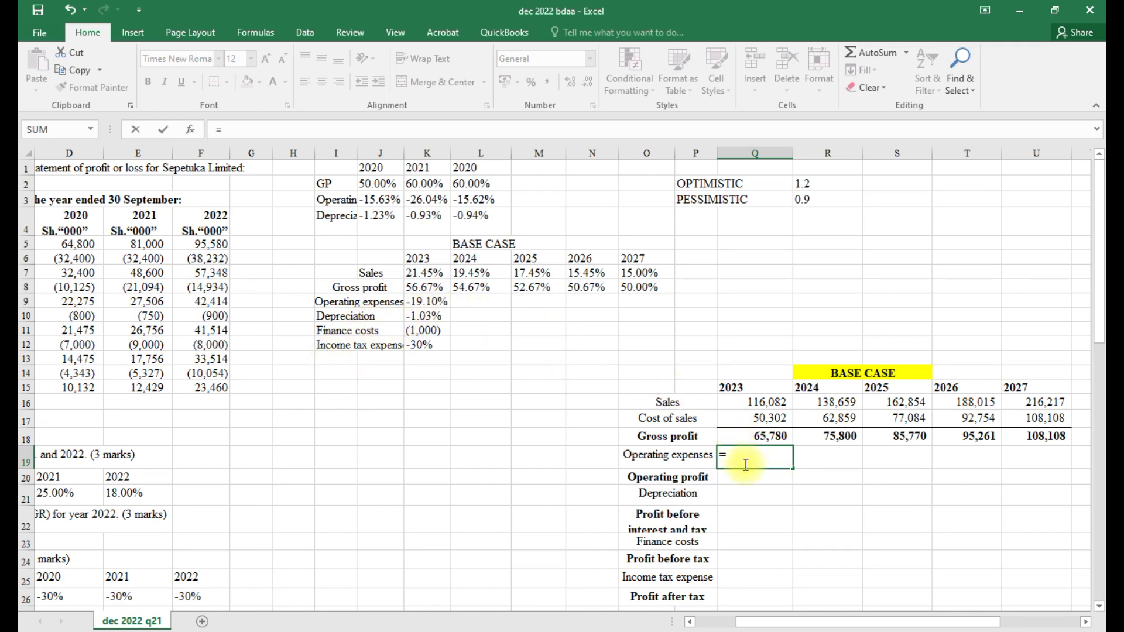
click(744, 404)
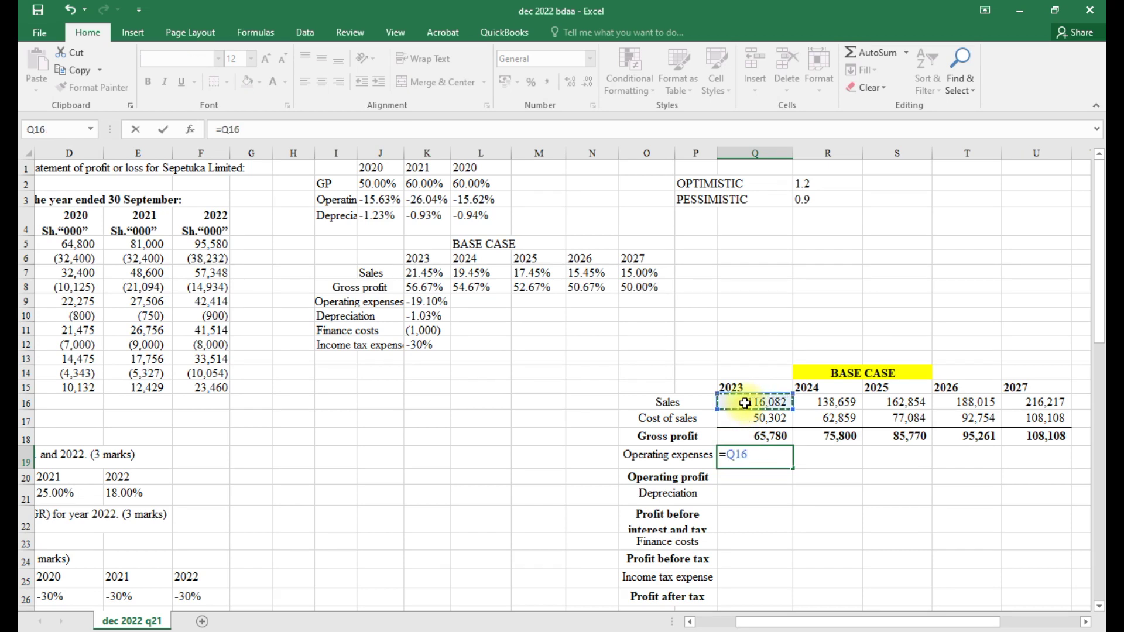
text(*)
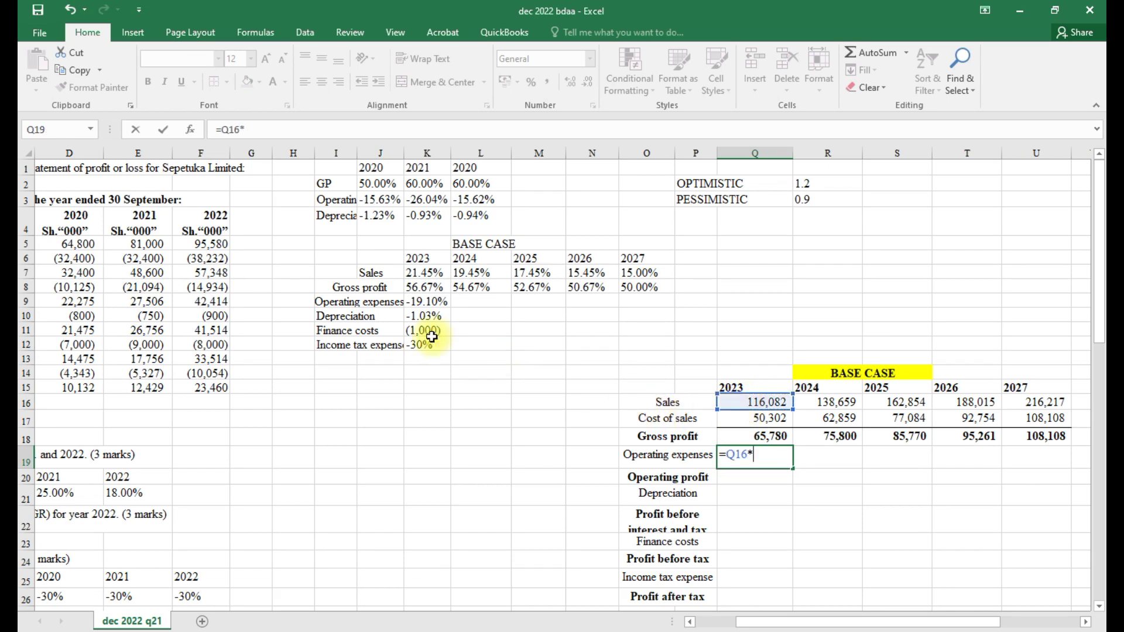
click(432, 302)
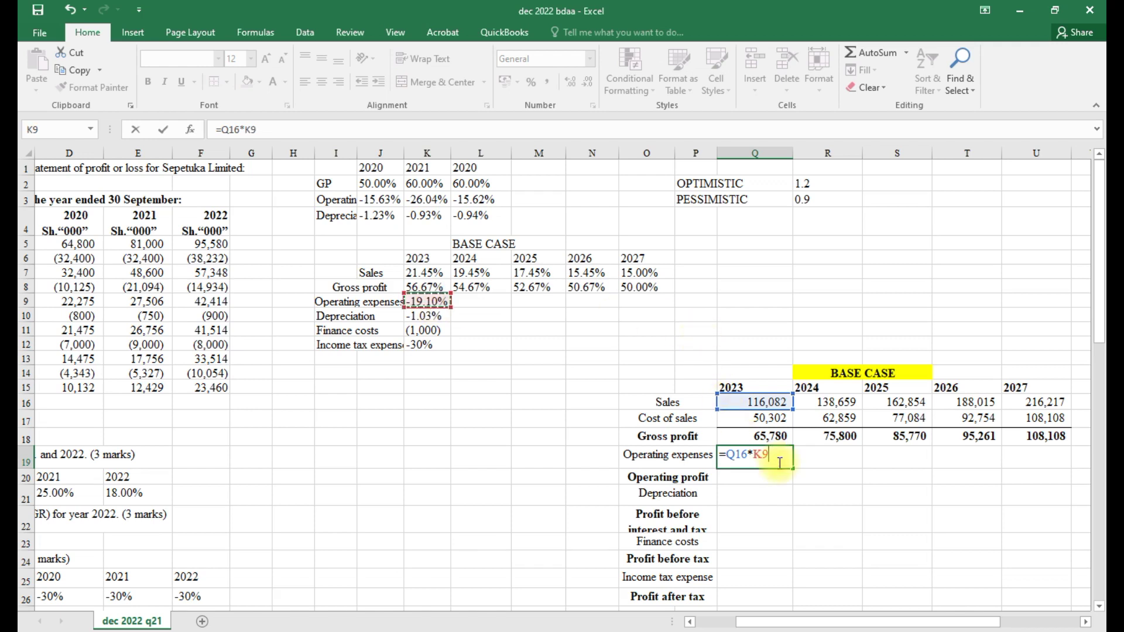
key(F4)
key(Return)
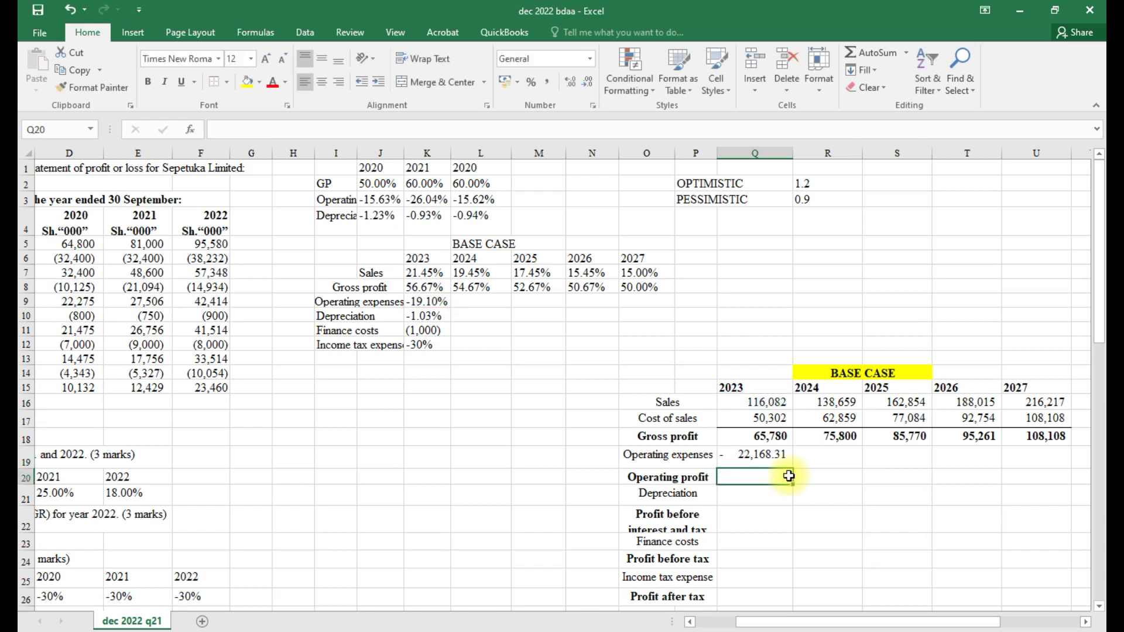
Fill the operating expenses formula from Q19 through U19 and check the copied 2025 formula
click(773, 456)
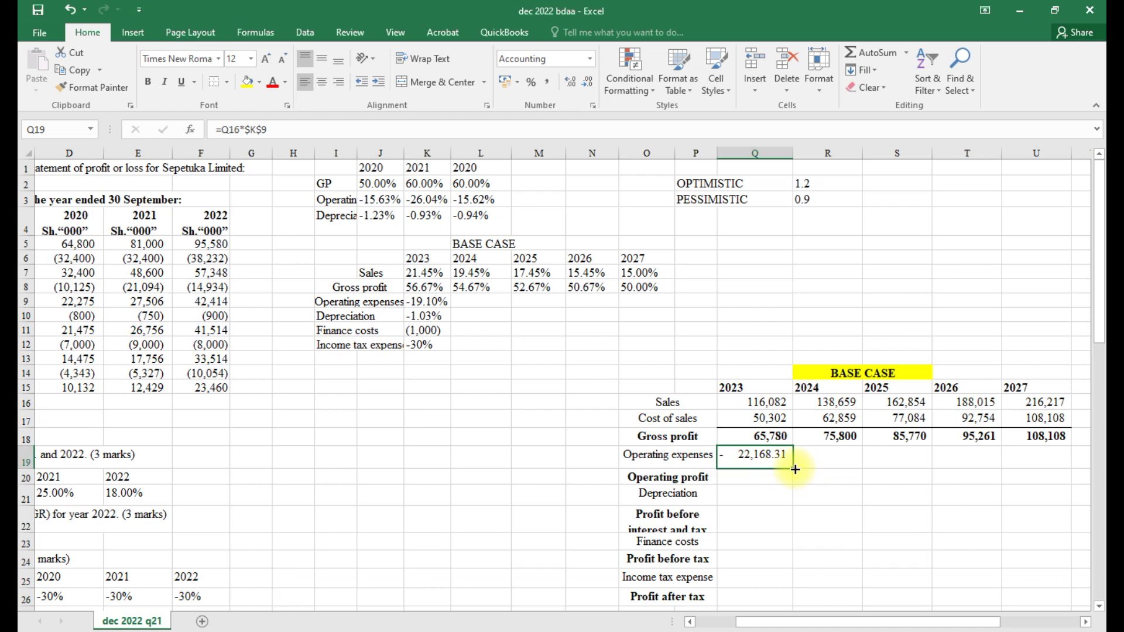
drag(792, 470, 1040, 468)
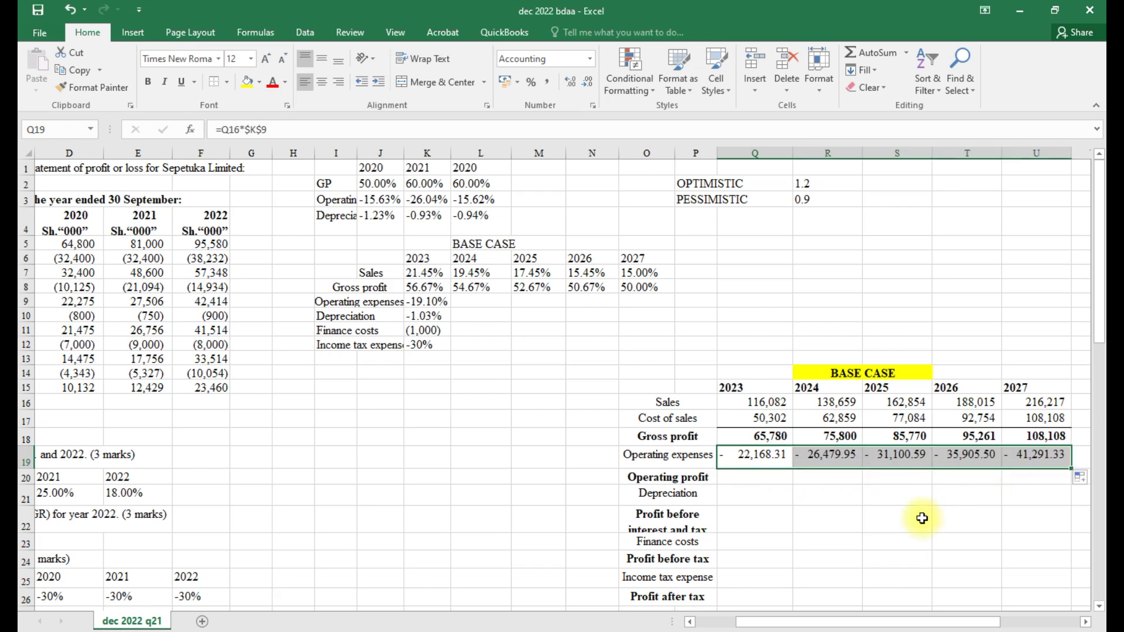
click(891, 455)
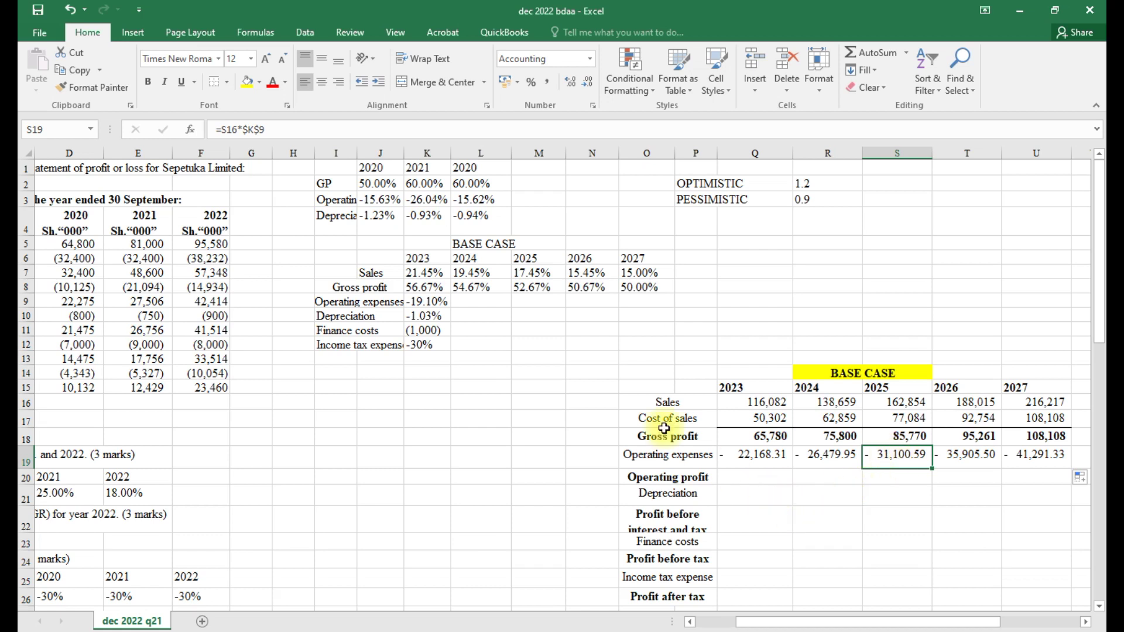
Apply the custom number format #,##0;(#,##0) to the base case forecast range O16:U26
drag(668, 402, 1031, 597)
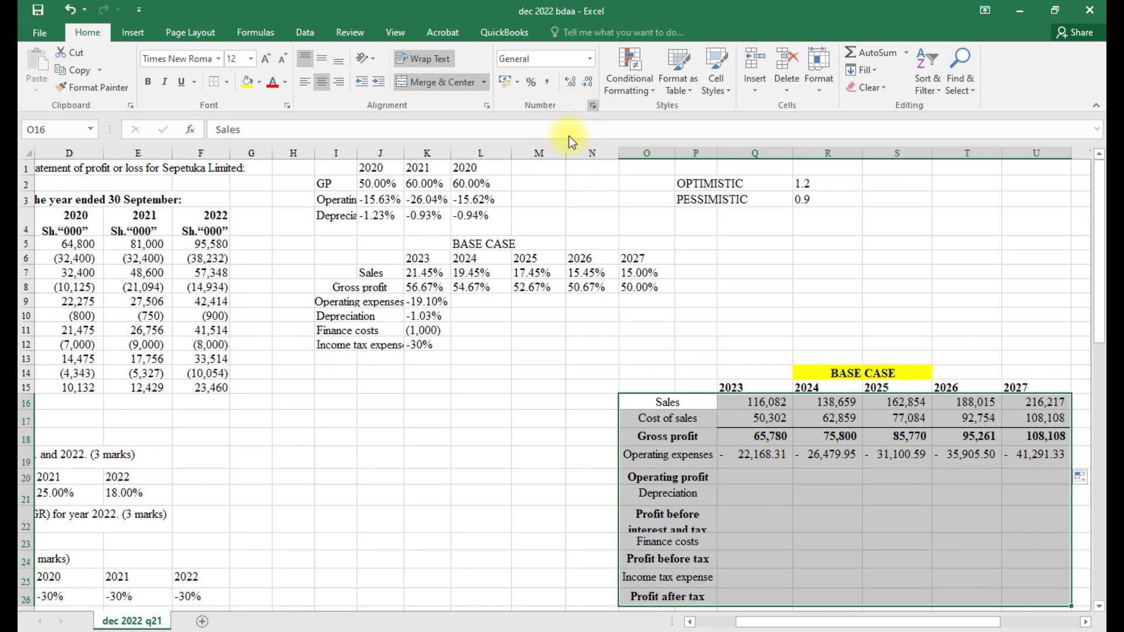
click(592, 107)
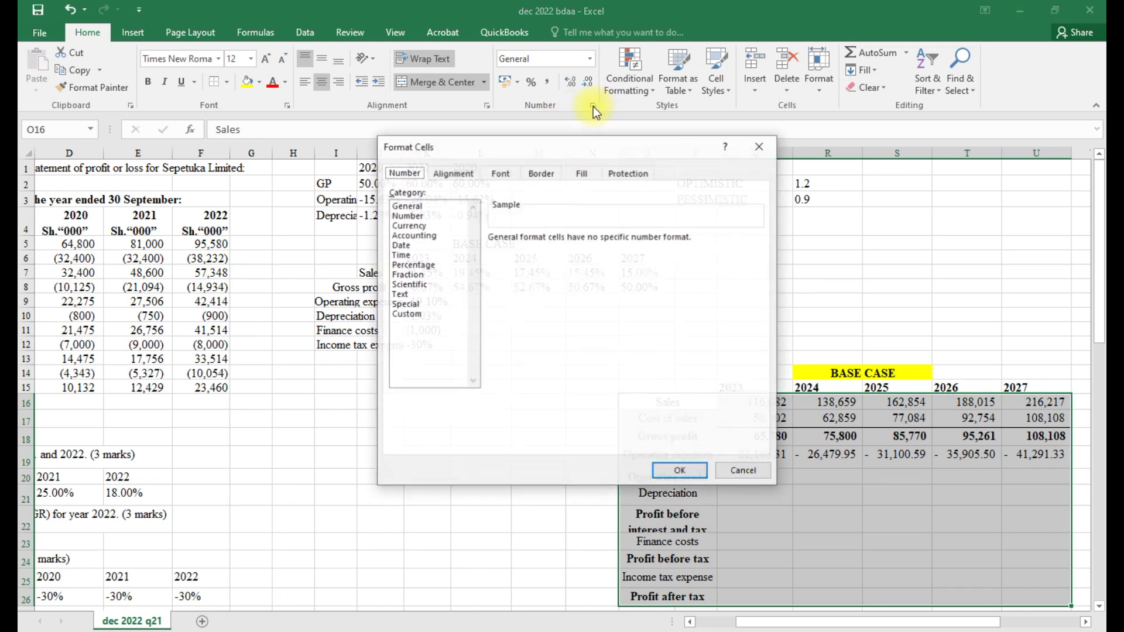
click(410, 314)
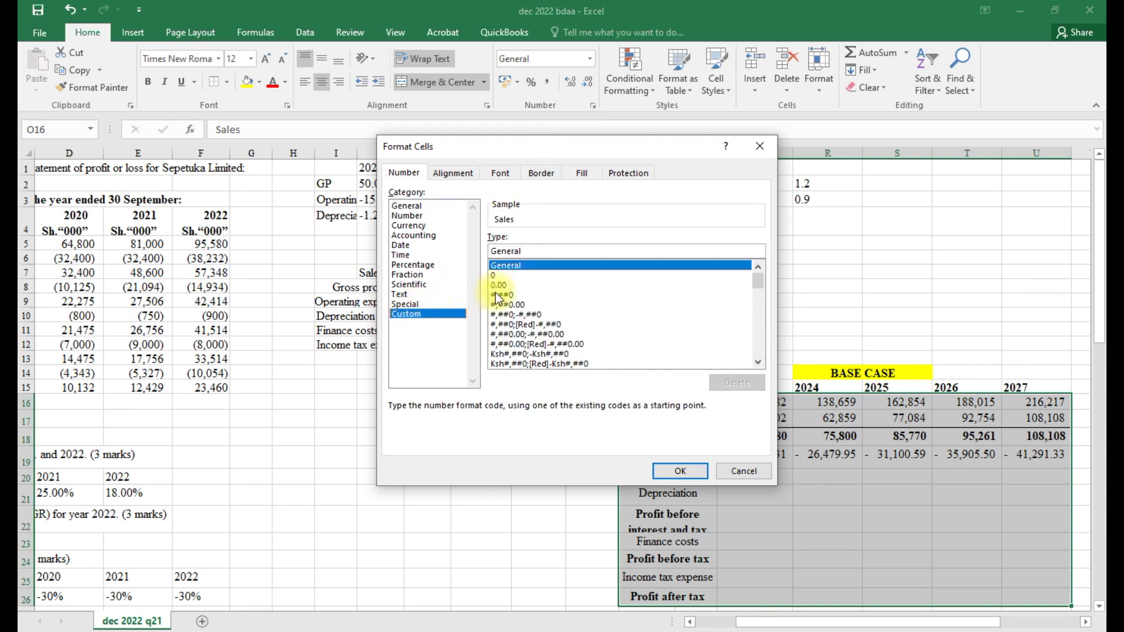
click(515, 315)
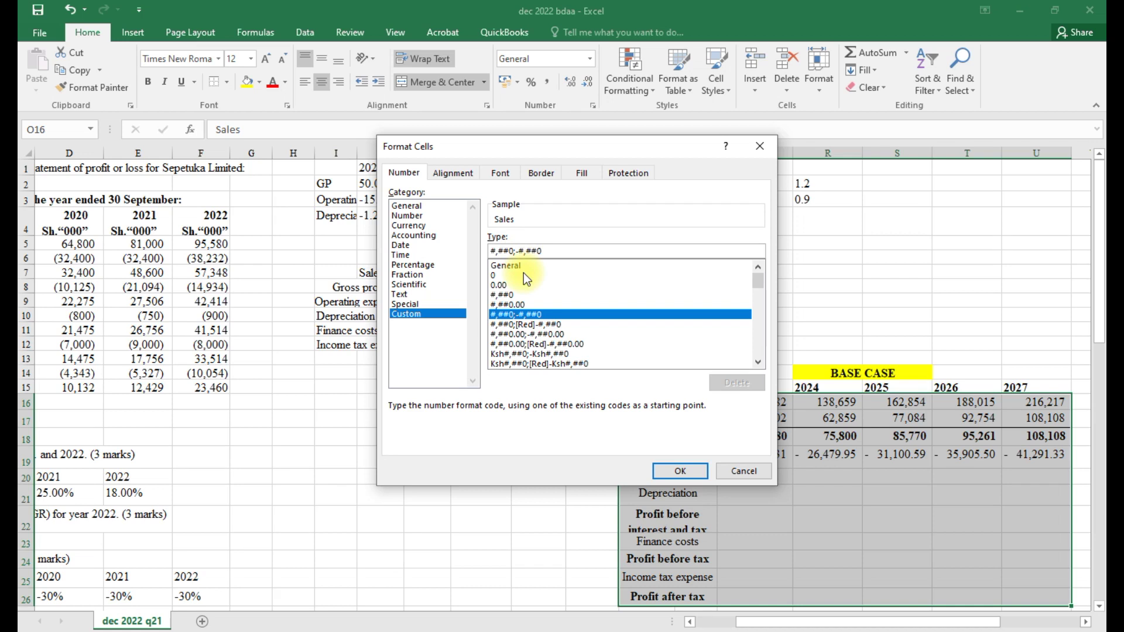
key(BackSpace)
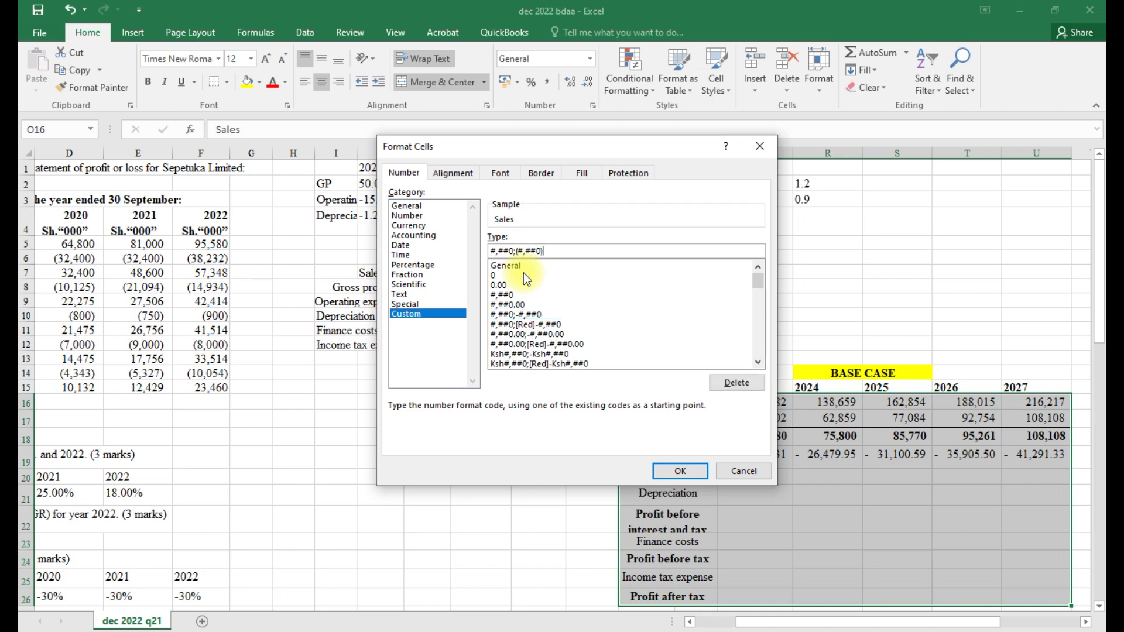
key(Return)
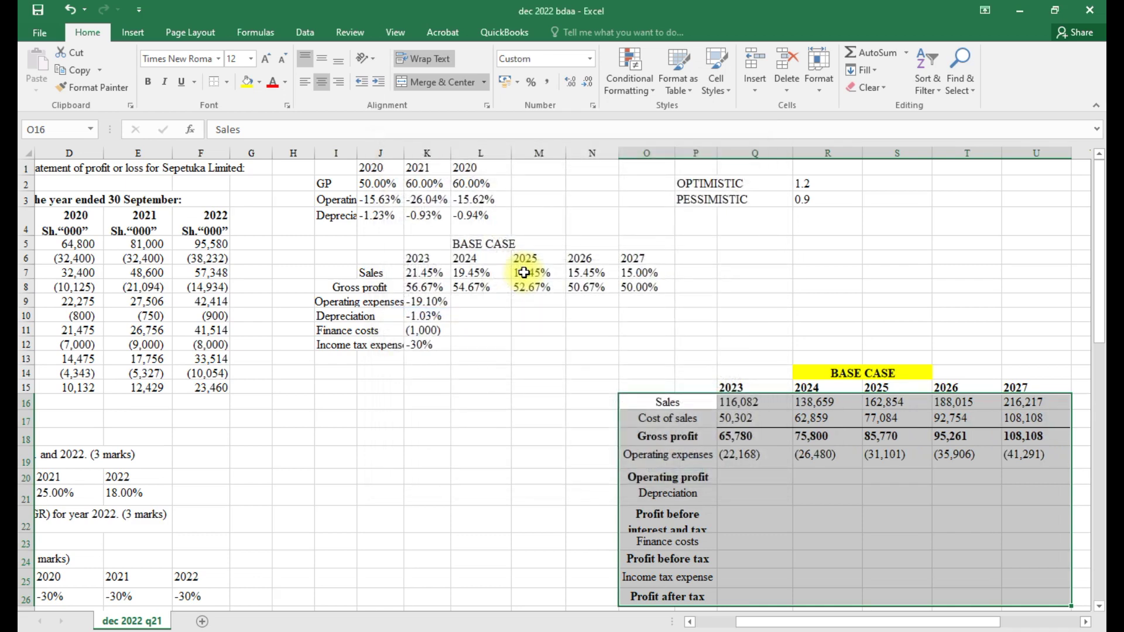
Make cost of sales negative by changing Q17 to =-(Q16-Q18) and fill the formula across to 2027
click(741, 420)
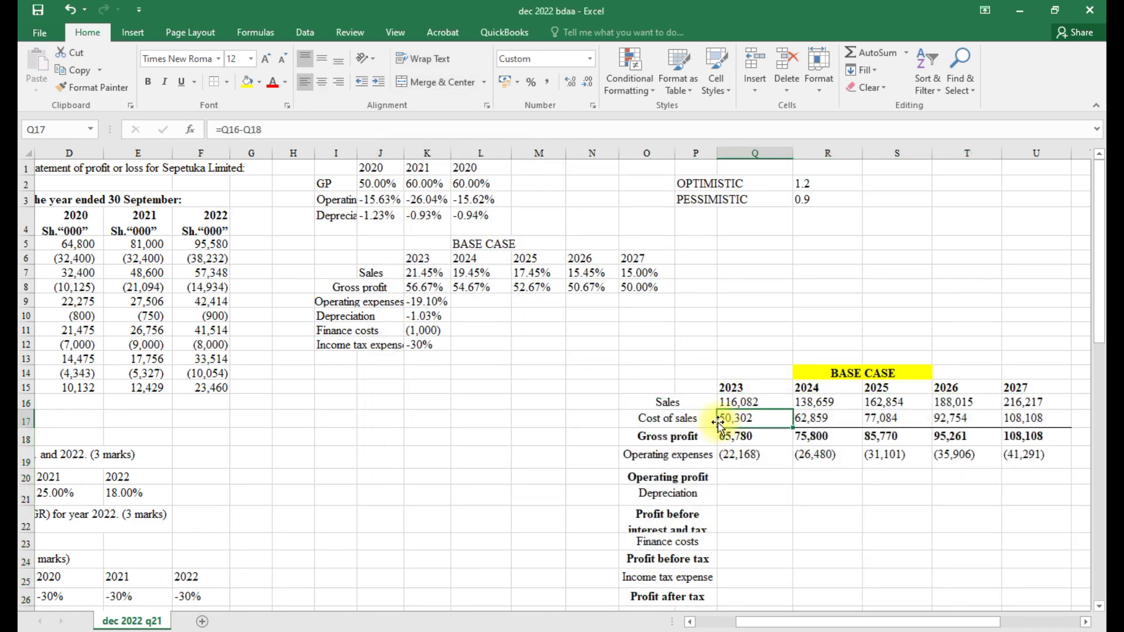
click(225, 130)
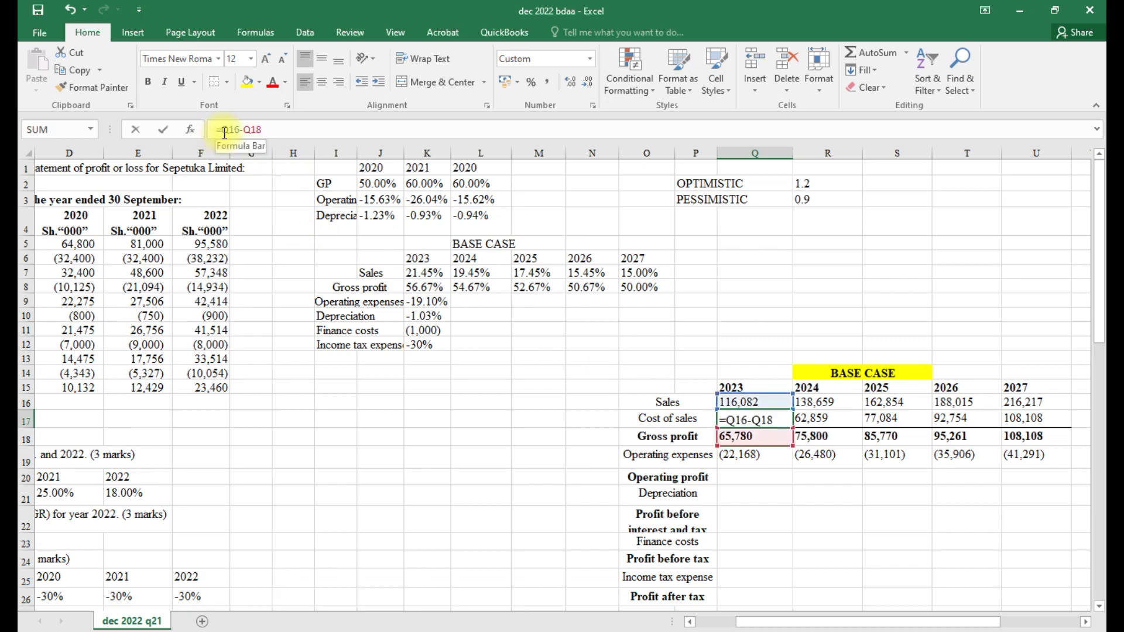
text(()
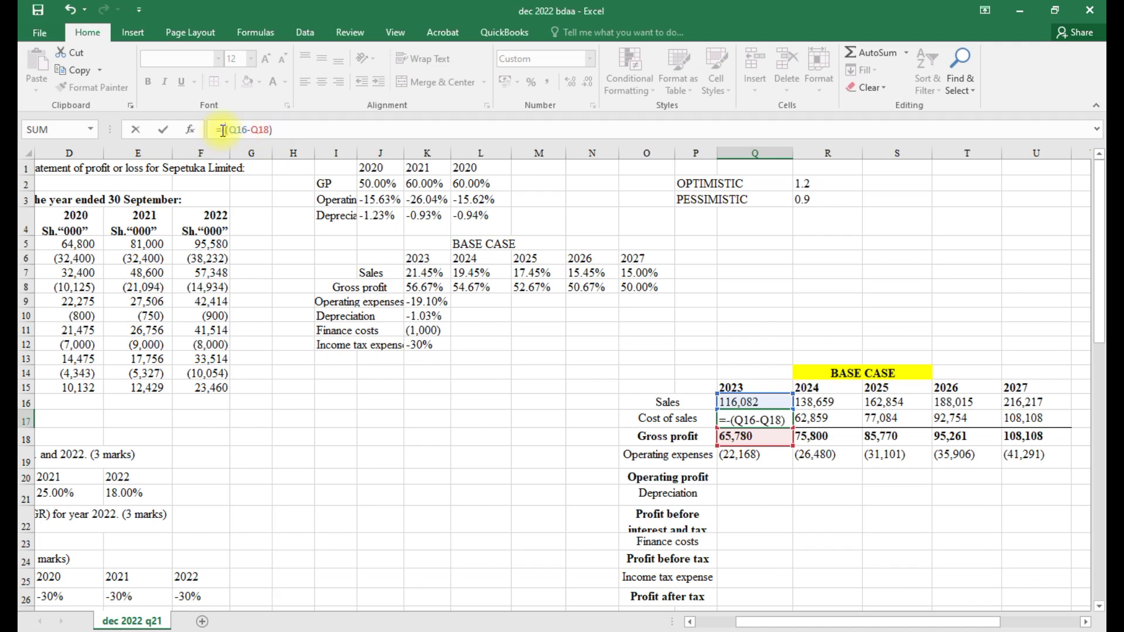
key(Return)
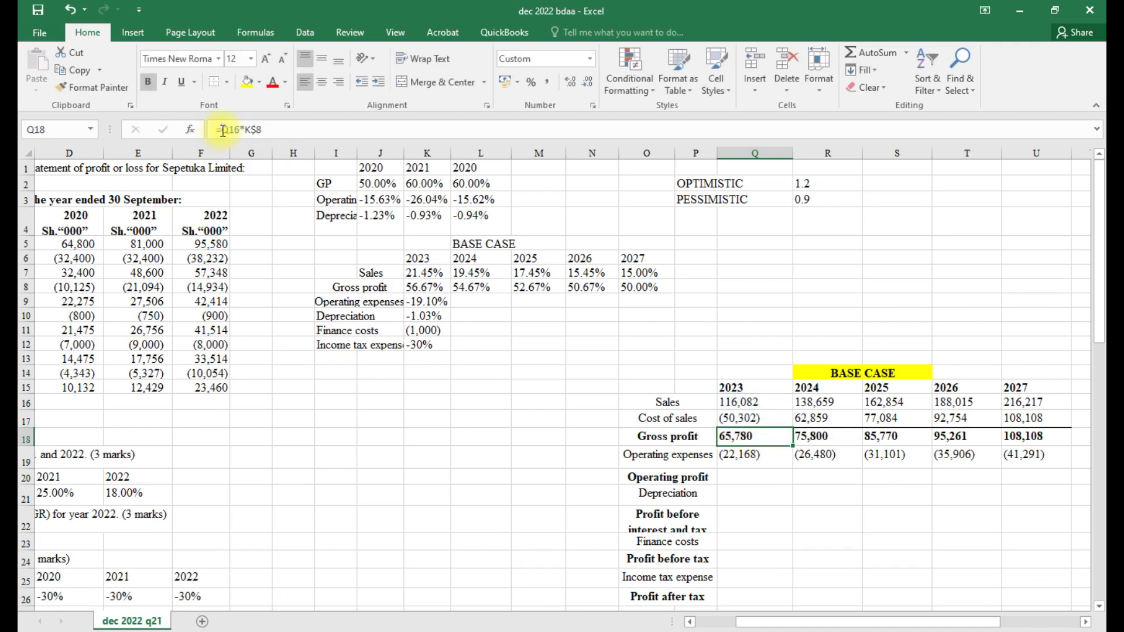
click(737, 417)
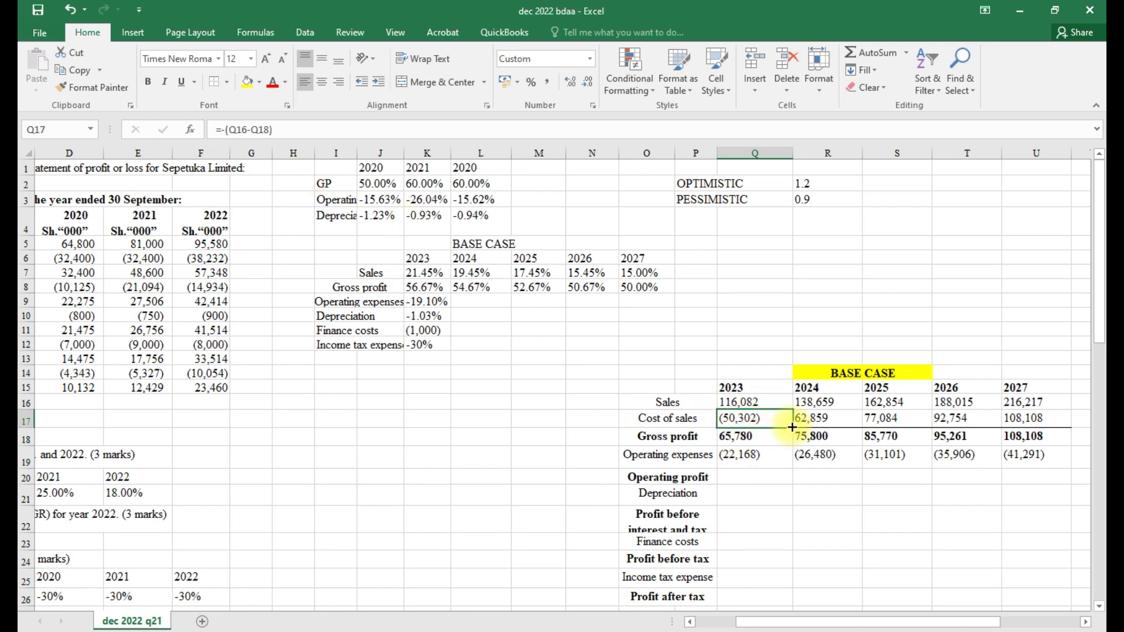
drag(793, 427, 1031, 421)
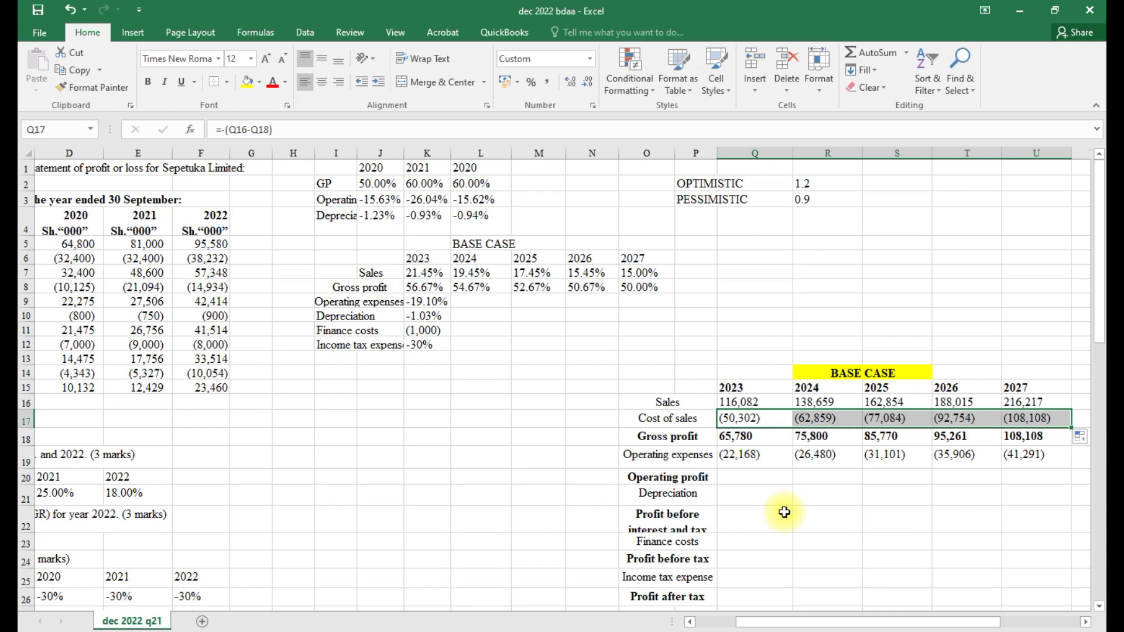
Calculate 2023 operating profit in Q20 as =SUM(Q18:Q19)
click(744, 481)
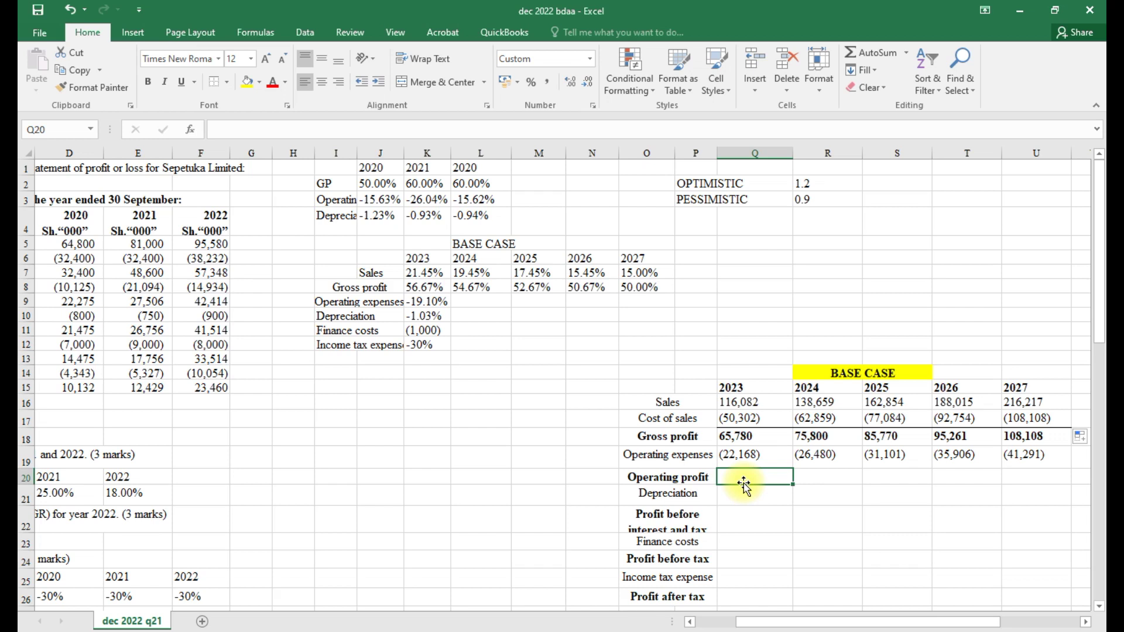
key(alt+equal)
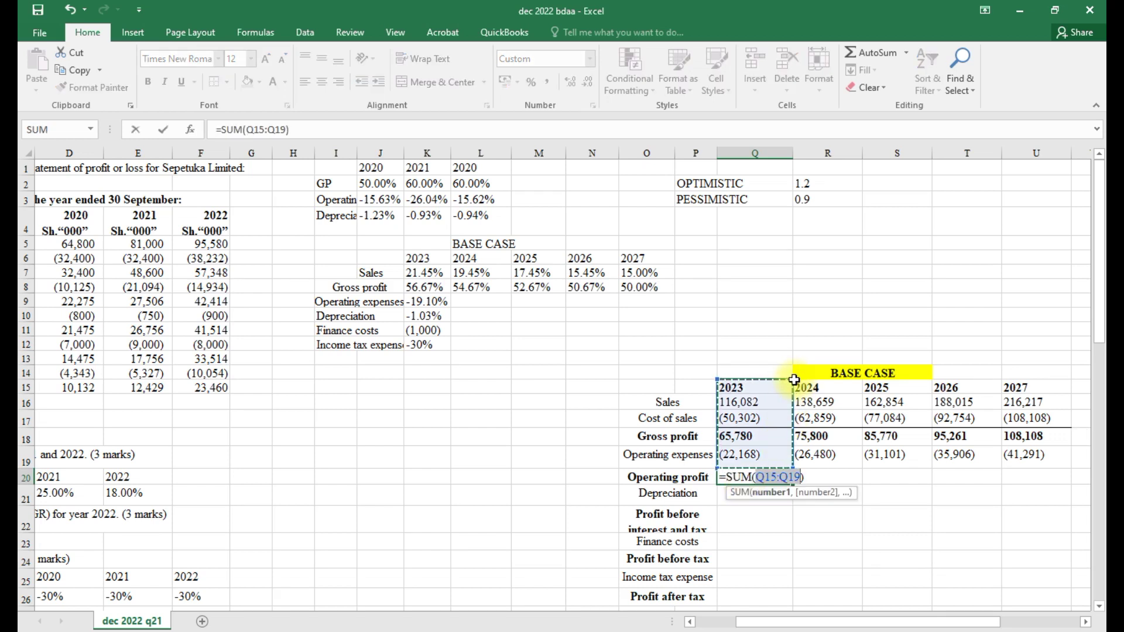
drag(793, 379, 789, 435)
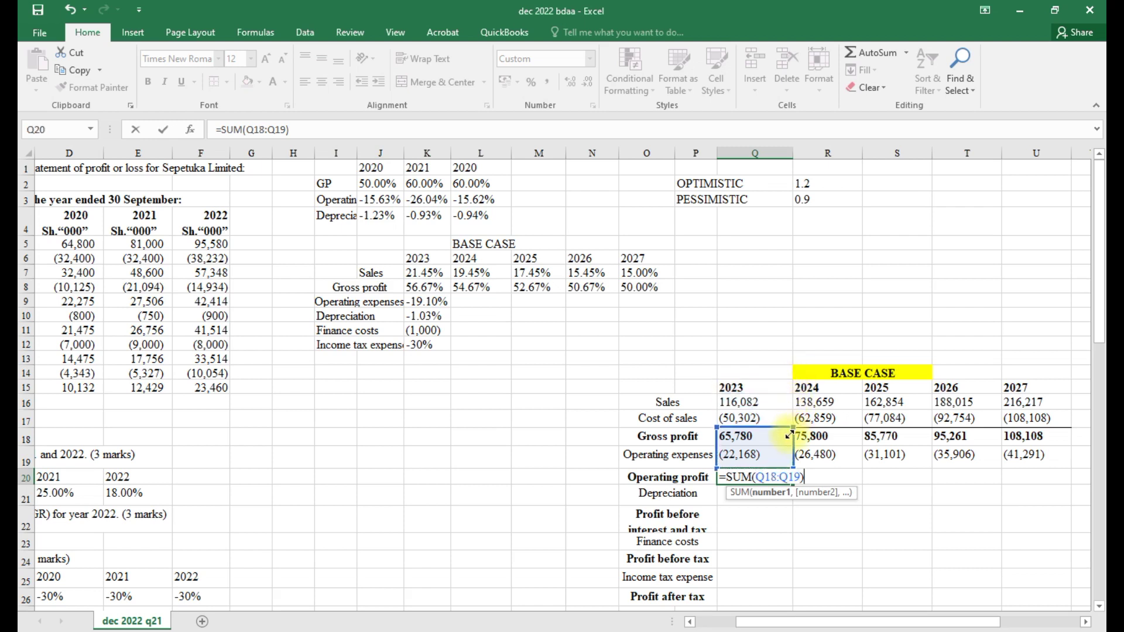
key(Return)
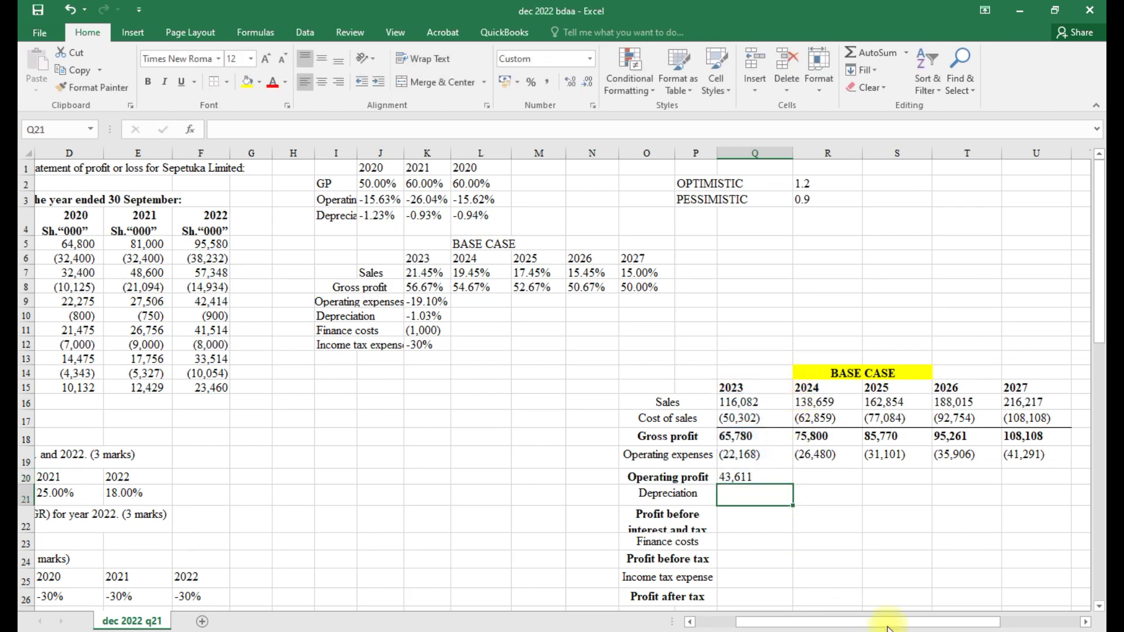
Fill the operating profit formula from Q20 through U20 and add a top border to the row's figures
click(733, 493)
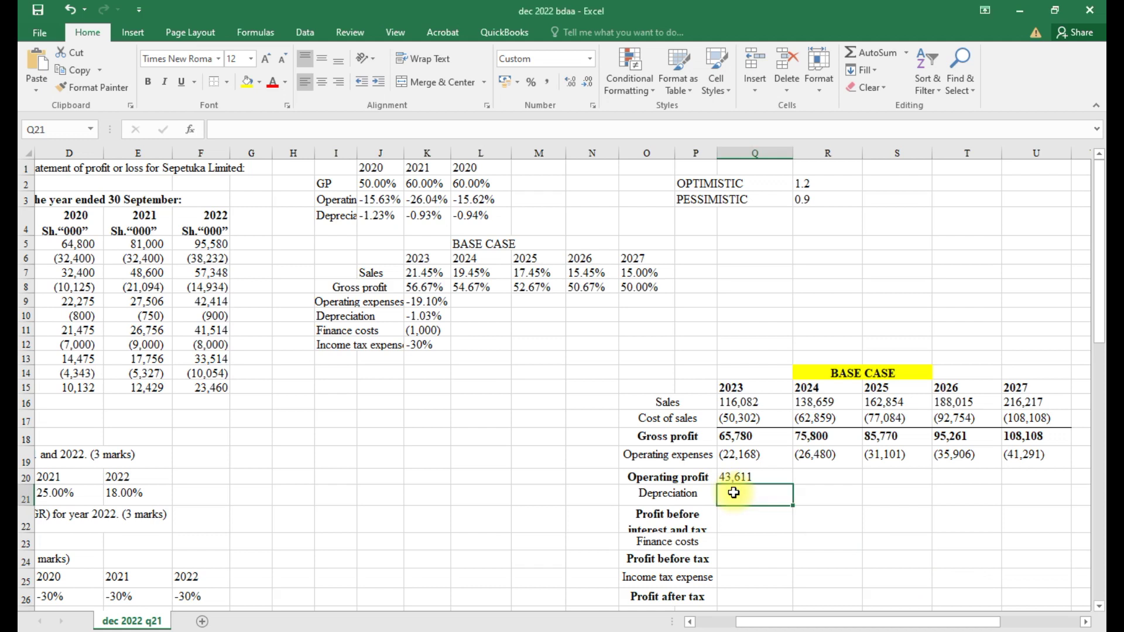
click(761, 477)
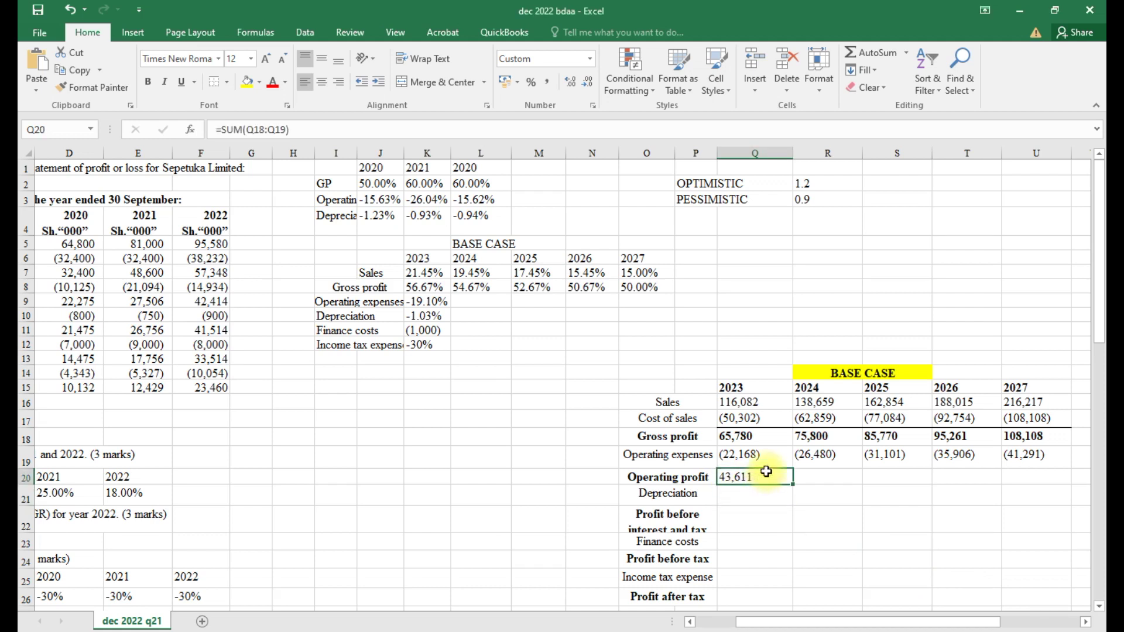
drag(793, 486, 1060, 481)
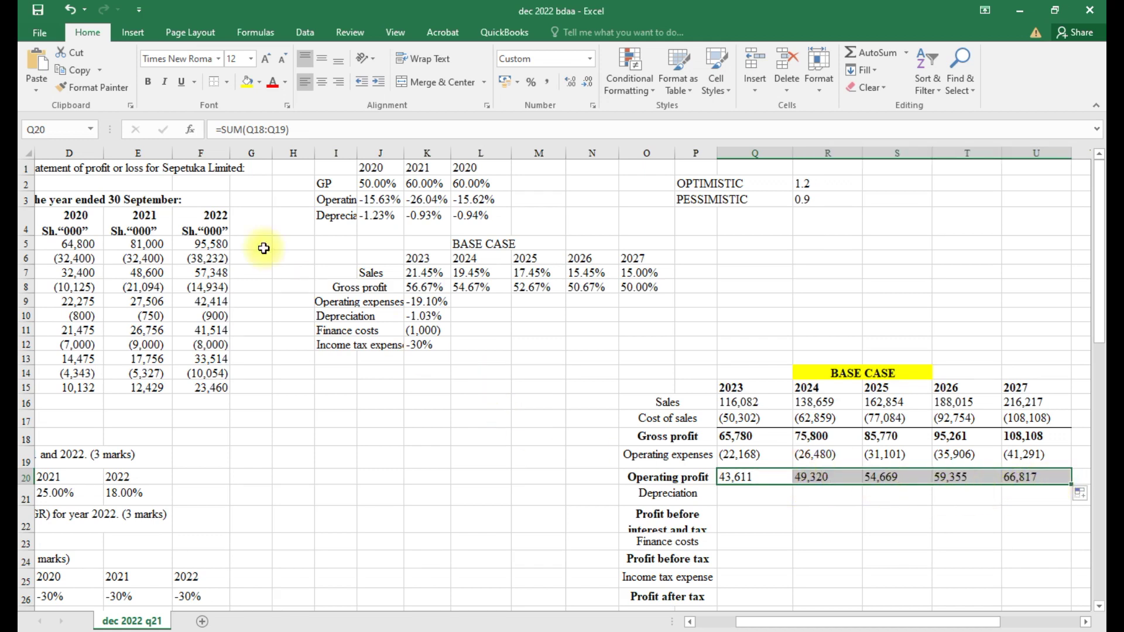
click(215, 83)
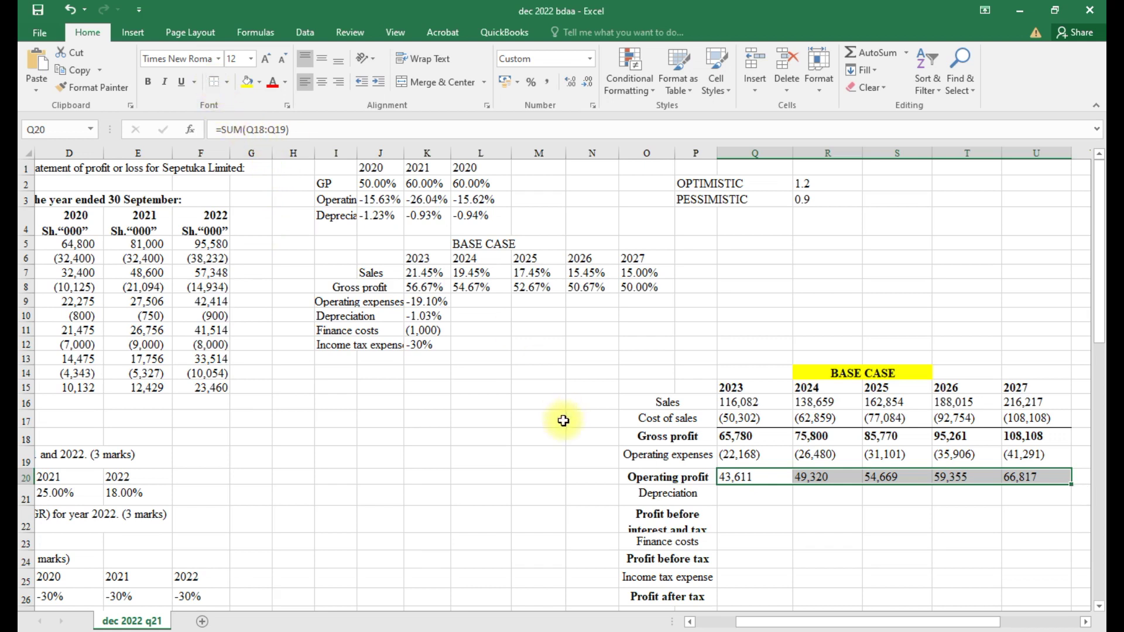
Calculate 2023 depreciation in Q21 as =Q16*$K$10, locking the depreciation percentage, and fill the formula across to 2027
click(737, 499)
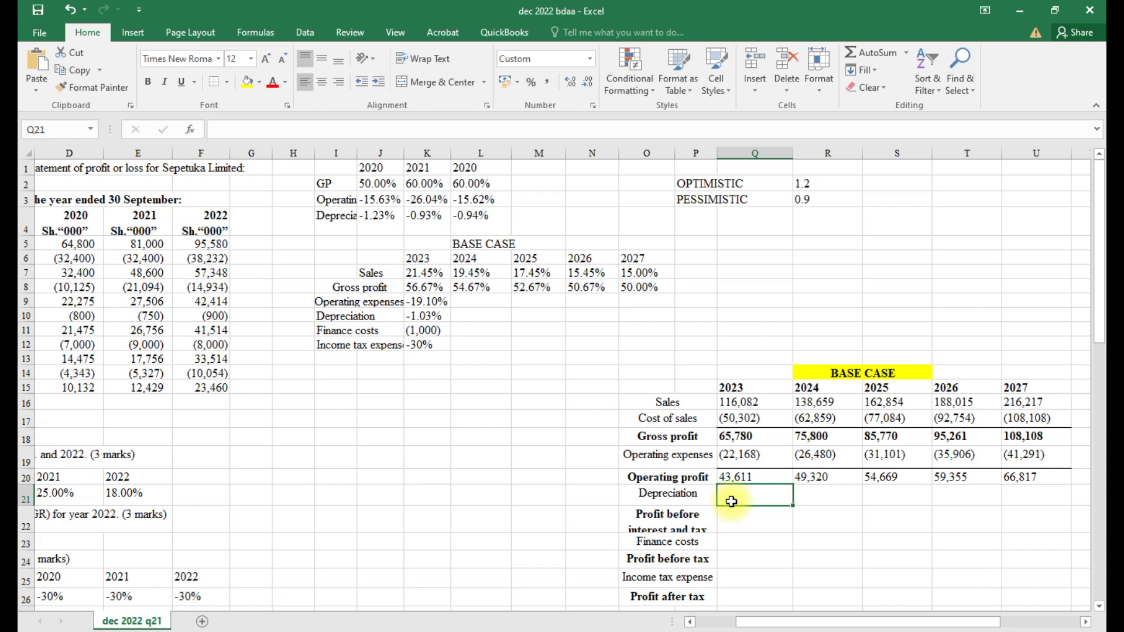
text(=)
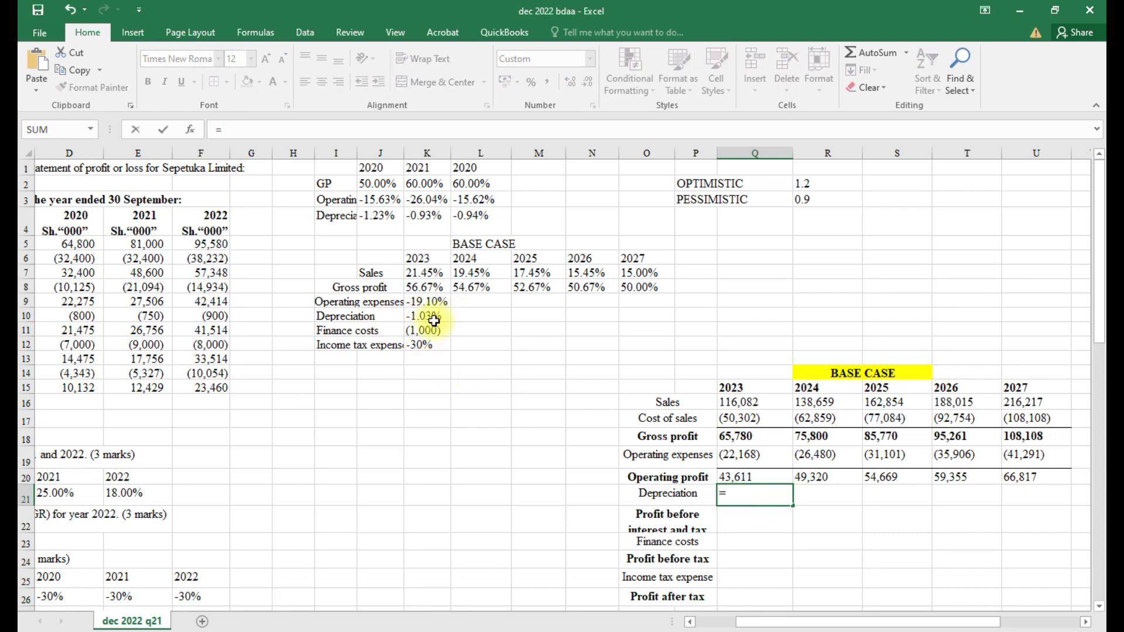
click(727, 404)
text(*)
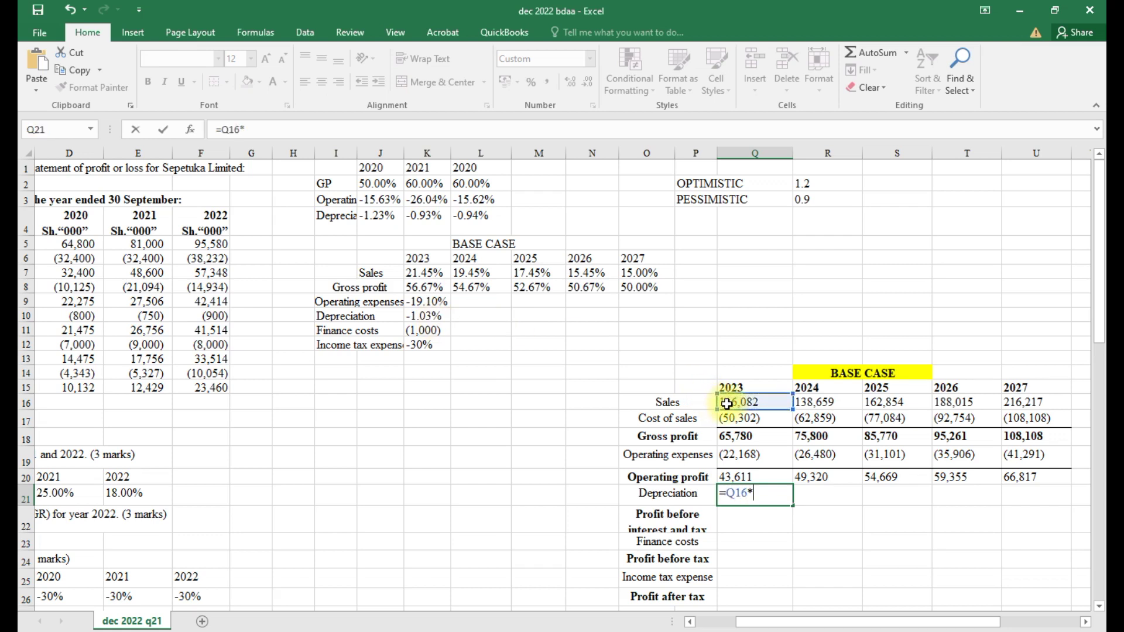
click(423, 316)
key(F4)
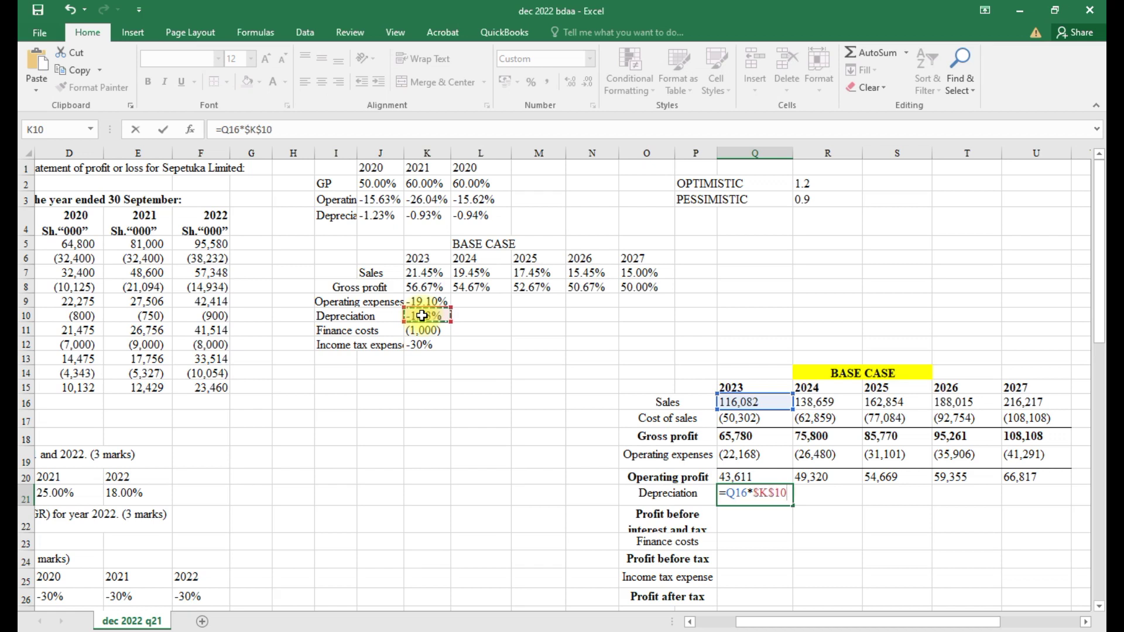
key(Return)
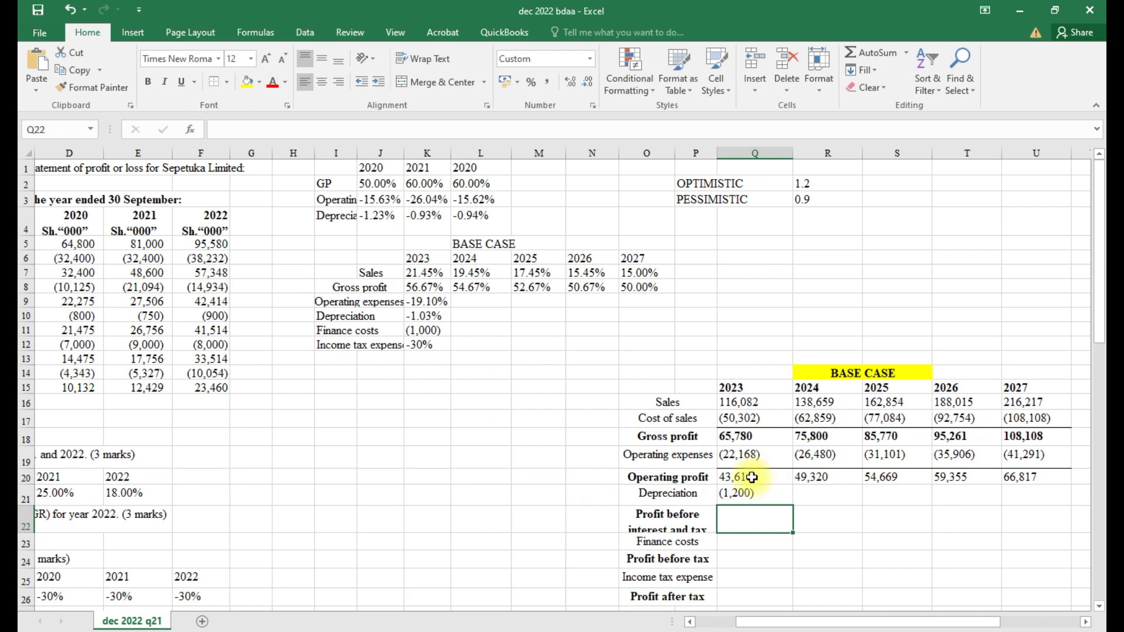
click(742, 494)
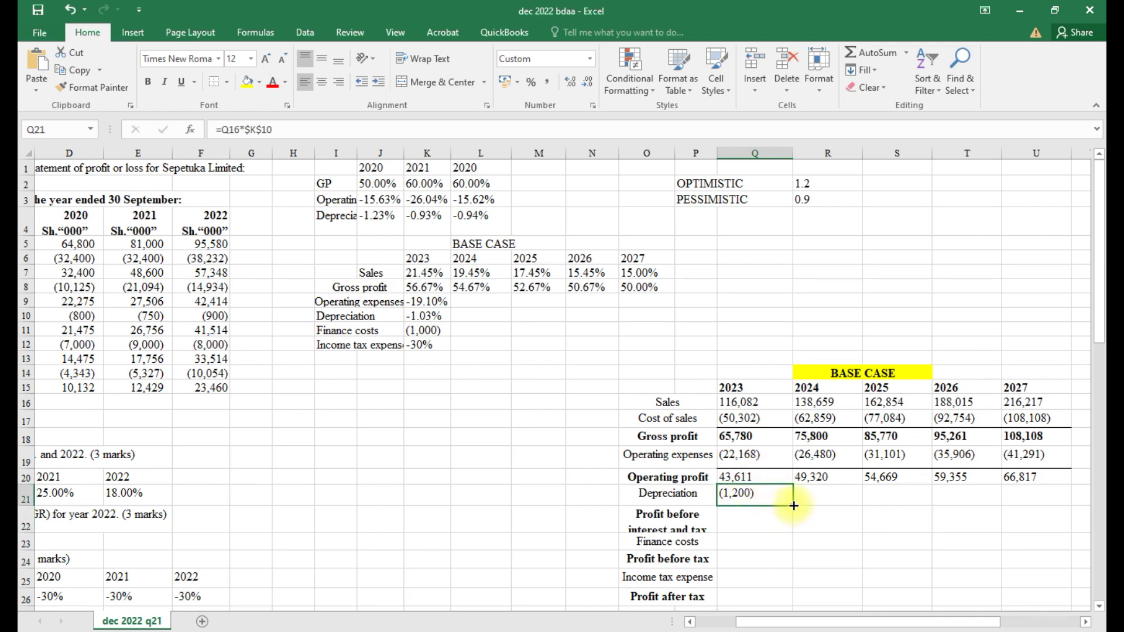
drag(793, 505, 1040, 498)
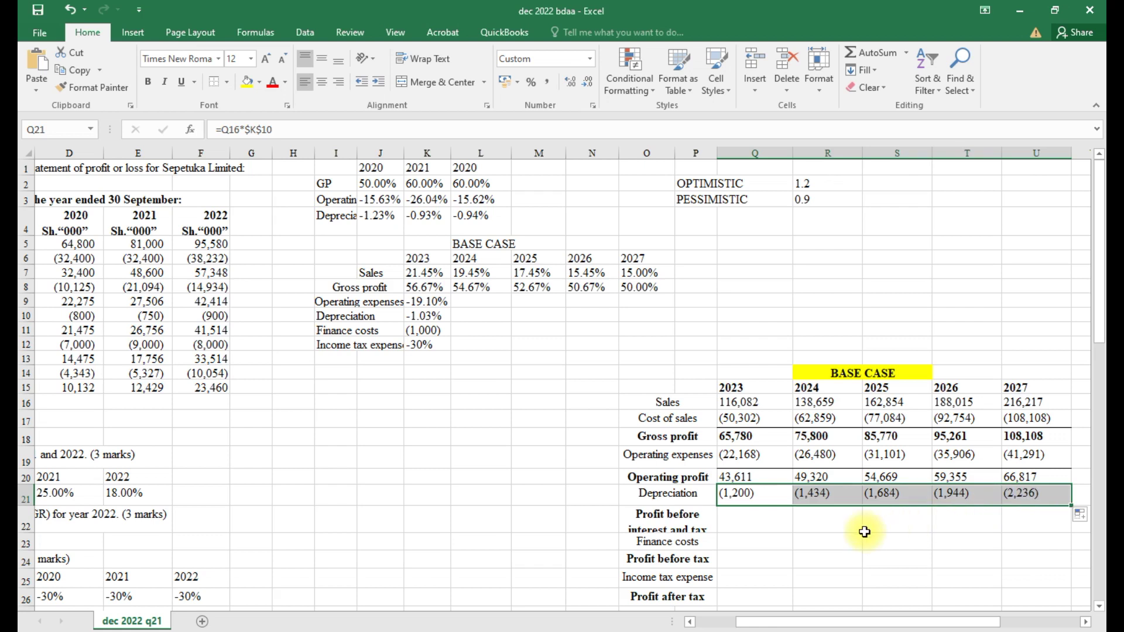
Calculate 2023 profit before interest and tax in Q22 as =SUM(Q20:Q21)
click(744, 529)
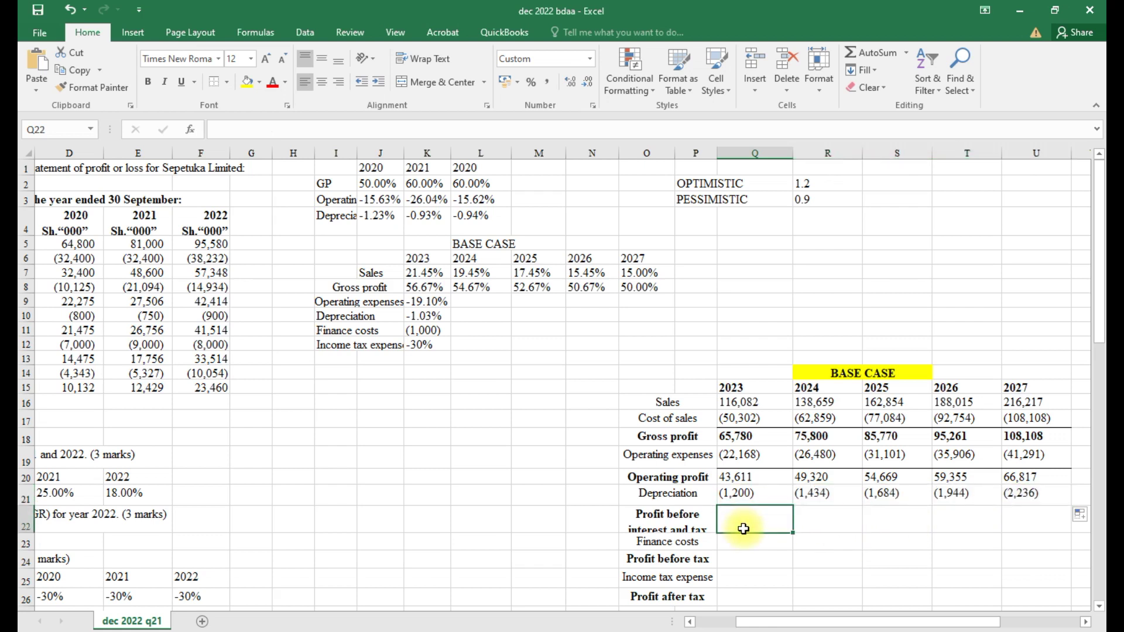
key(alt+equal)
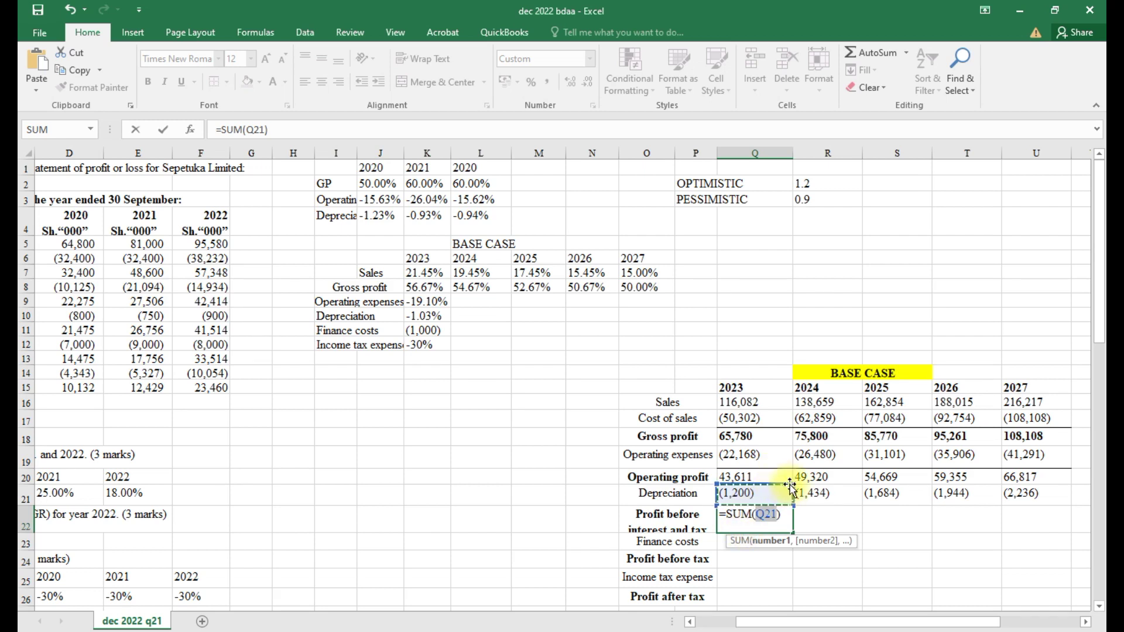
drag(792, 485, 791, 477)
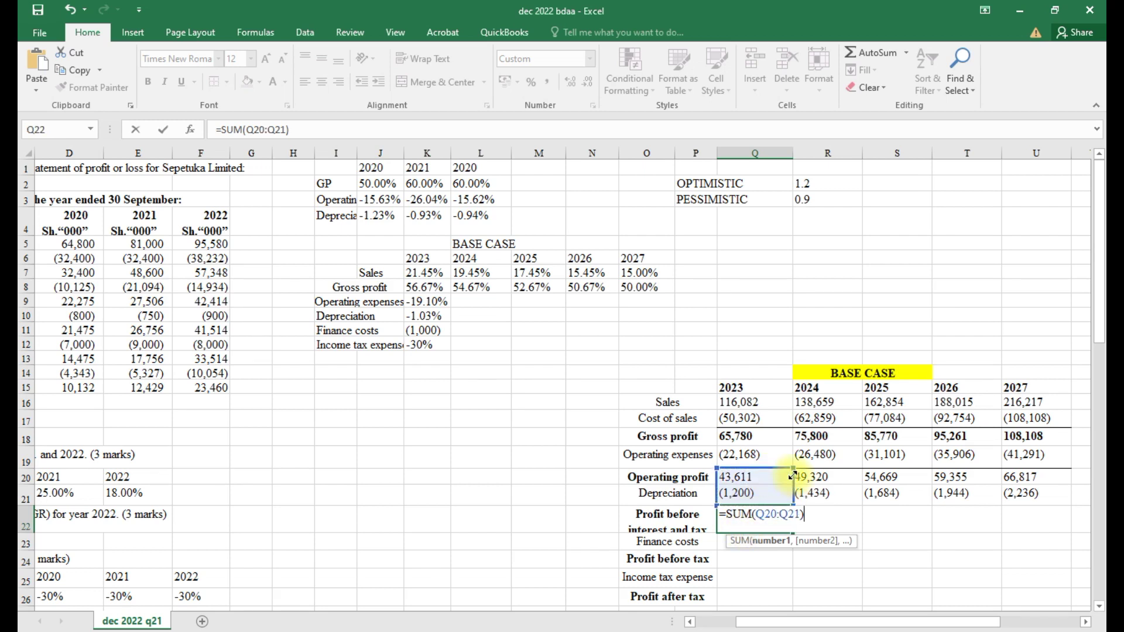
key(Return)
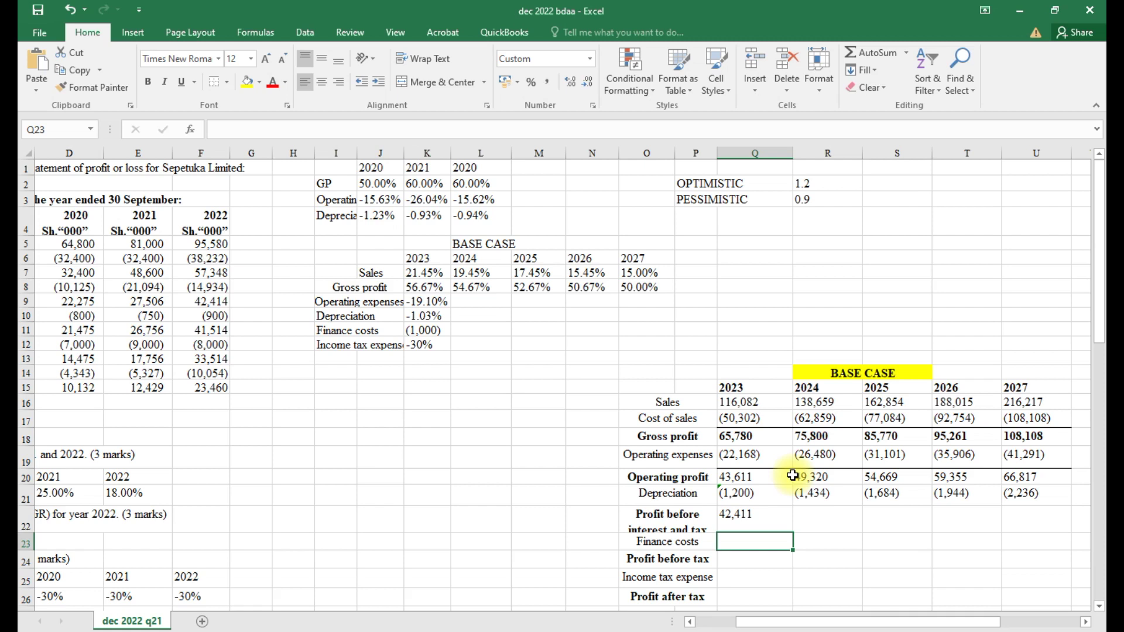
Fill the profit before interest and tax formula from Q22 through U22 and add a top border to those figures
click(752, 518)
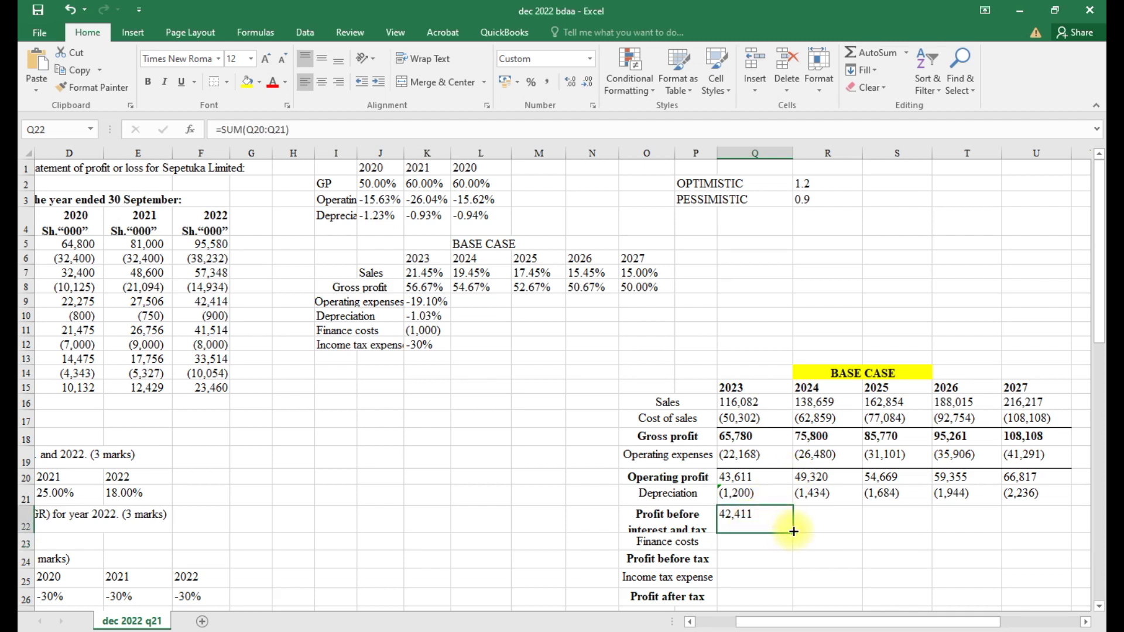
drag(793, 532, 1066, 518)
click(214, 81)
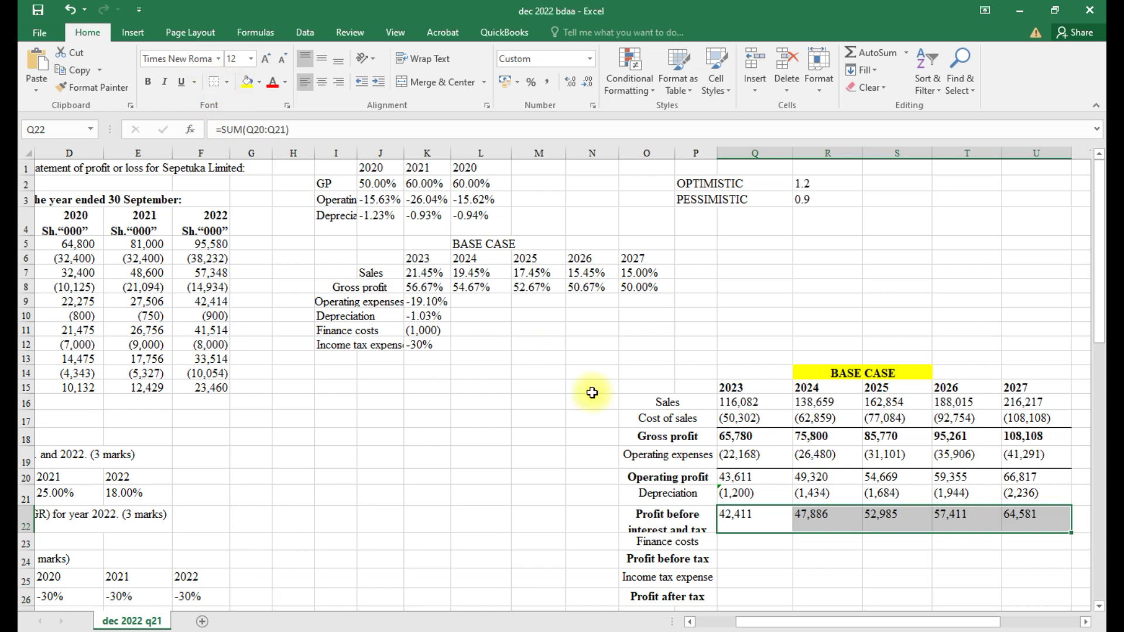
Calculate 2023 finance costs in Q23 as =F12-$K$11, locking the finance cost adjustment
click(752, 545)
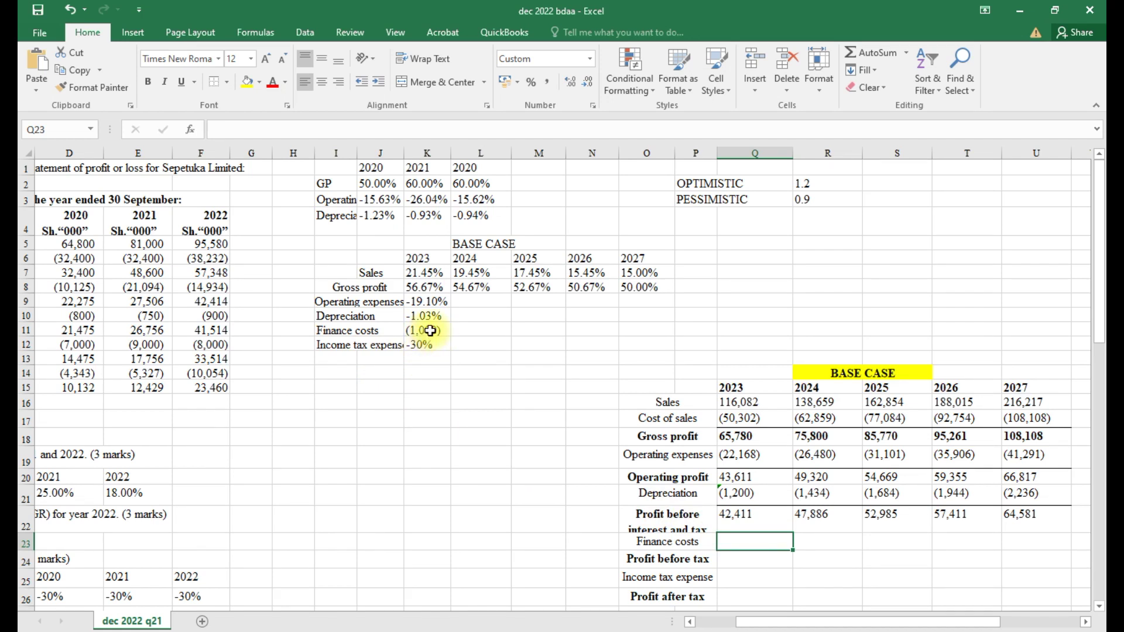
text(=)
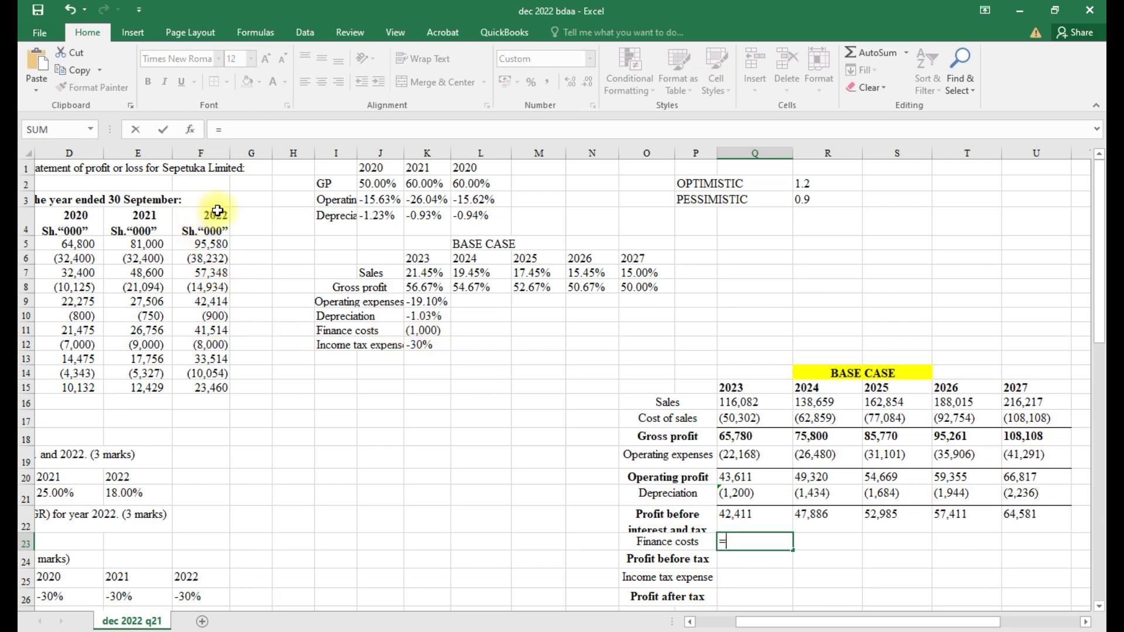
drag(739, 624, 718, 625)
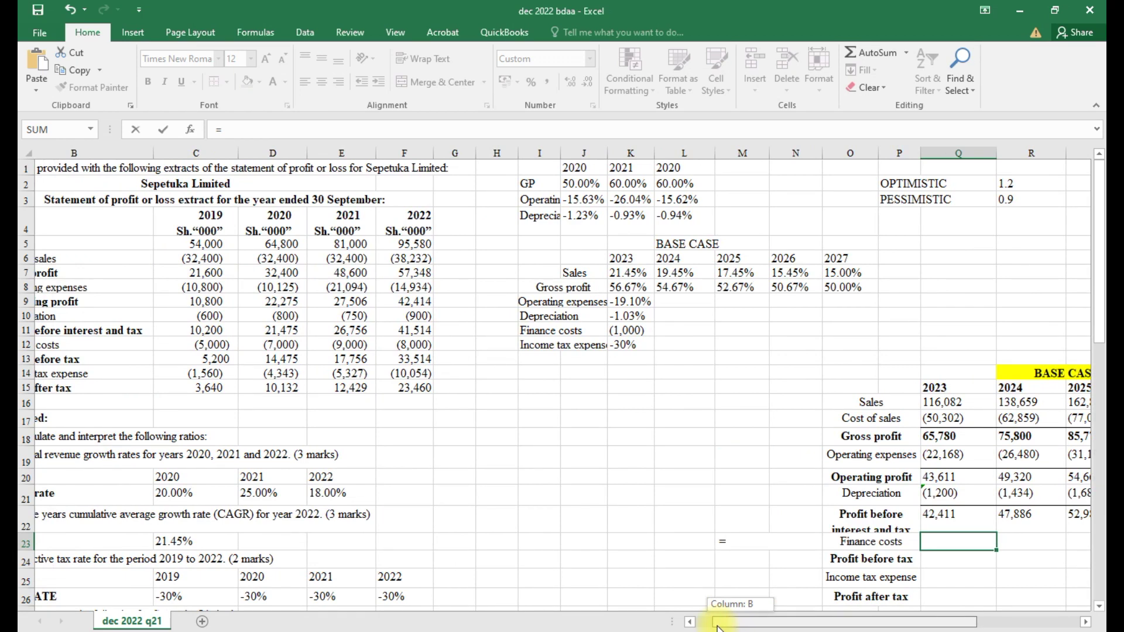
drag(718, 625, 714, 625)
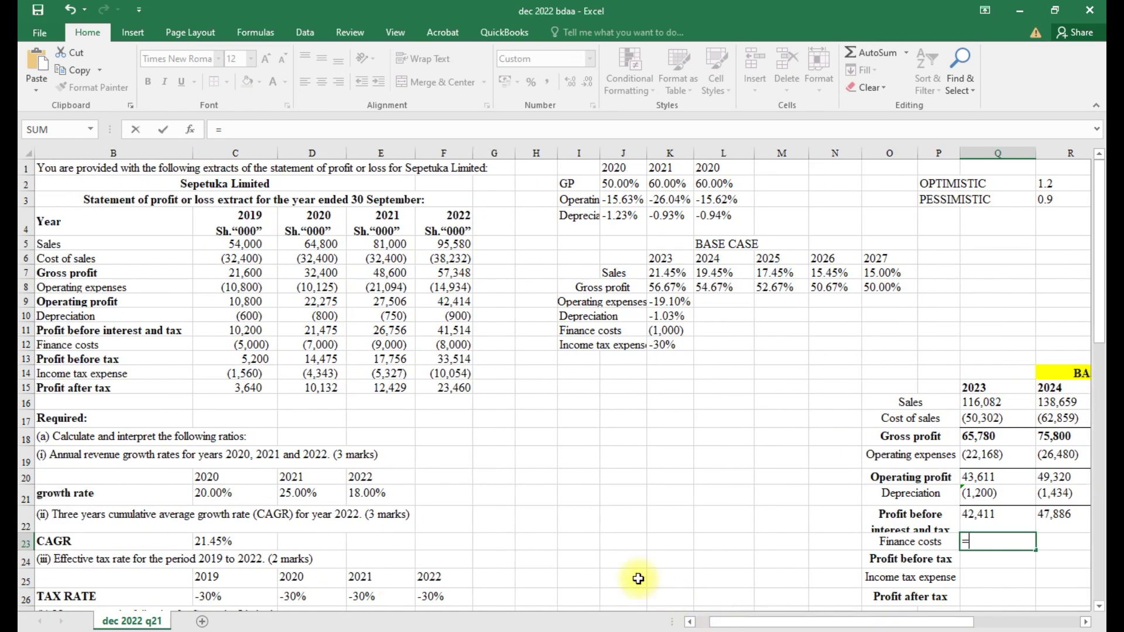
click(444, 350)
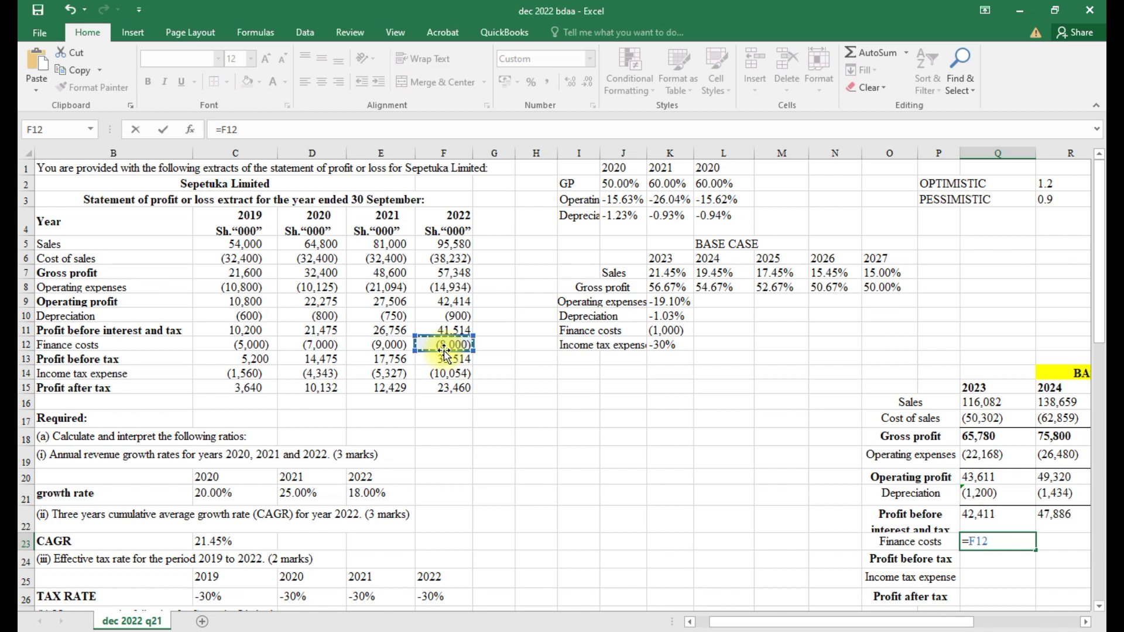
text(-)
click(672, 333)
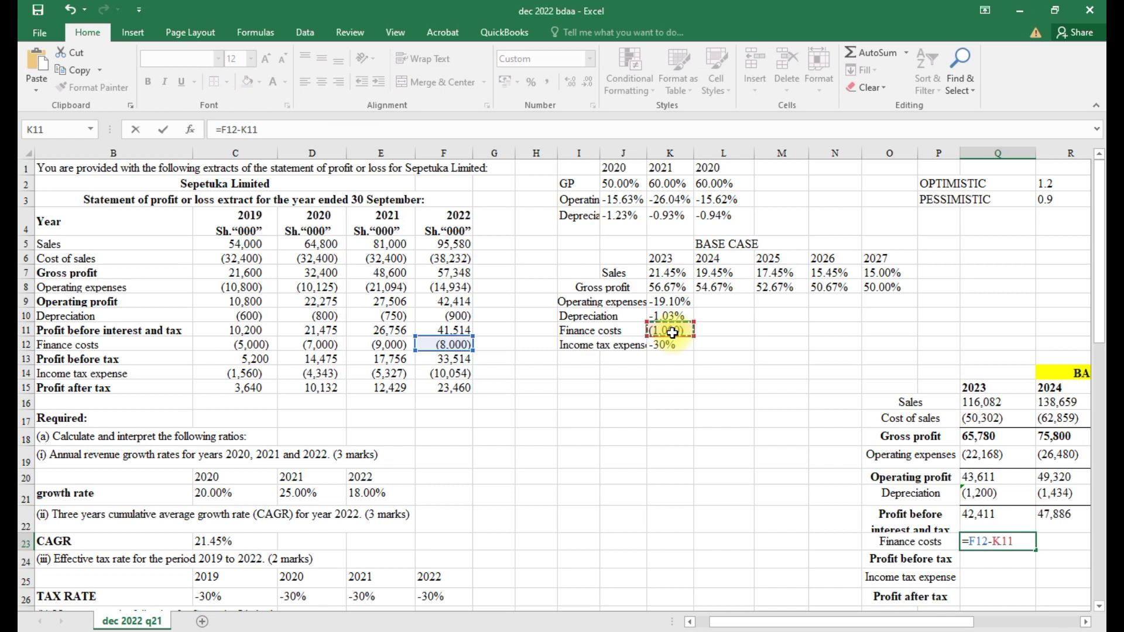
key(F4)
key(Return)
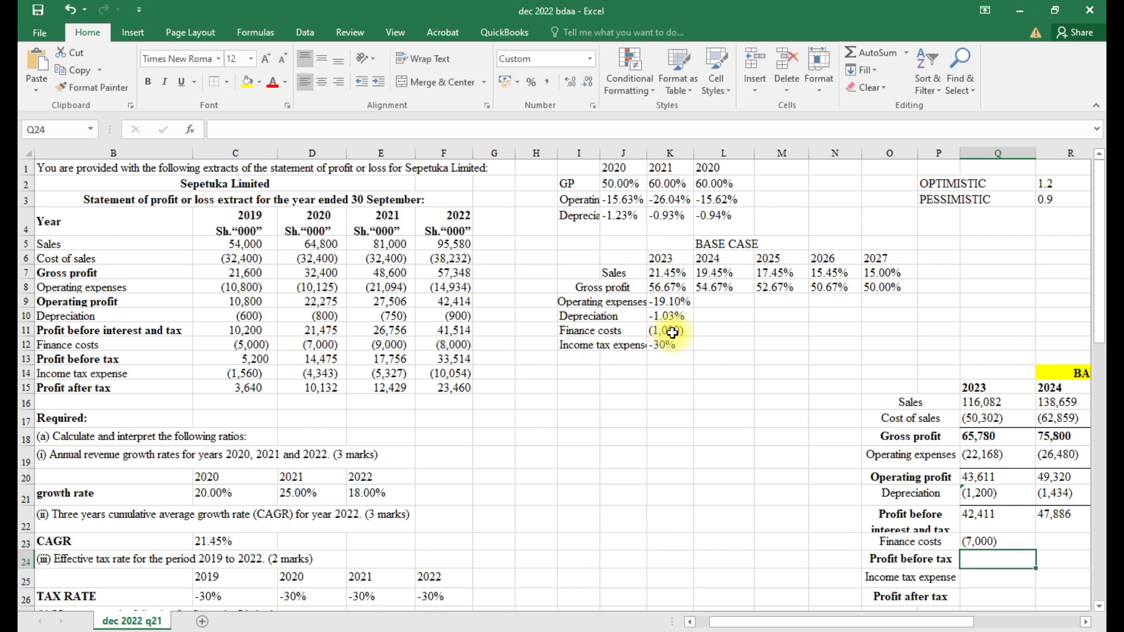
Try to fill the finance costs formula from Q23 through U23, and undo the fill
drag(731, 622, 765, 626)
click(706, 540)
drag(726, 550, 975, 542)
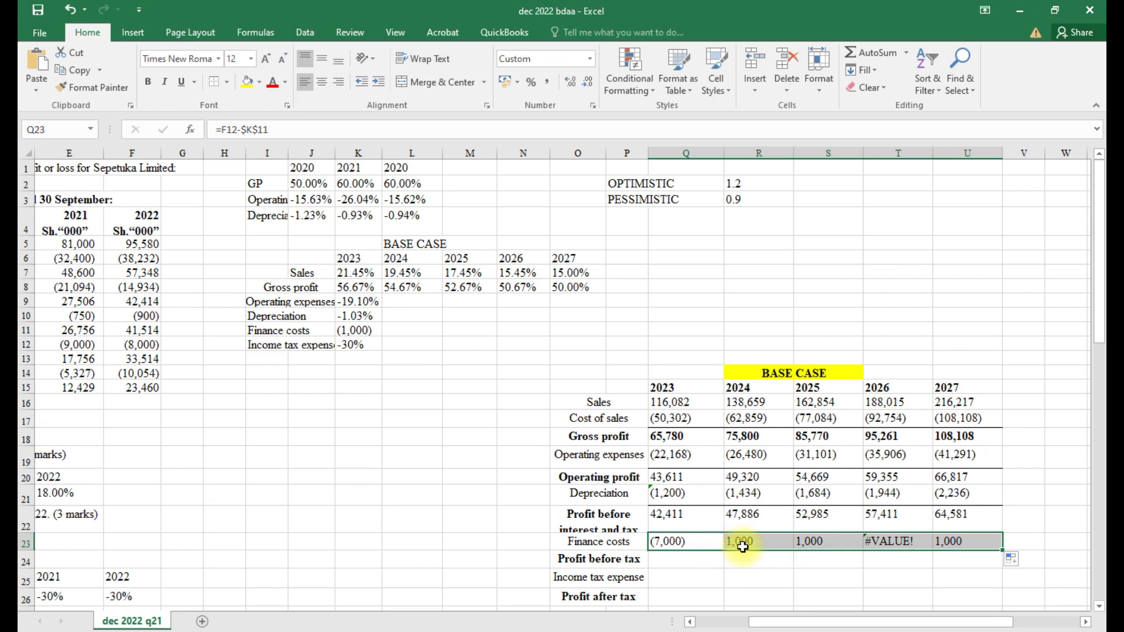
key(ctrl+z)
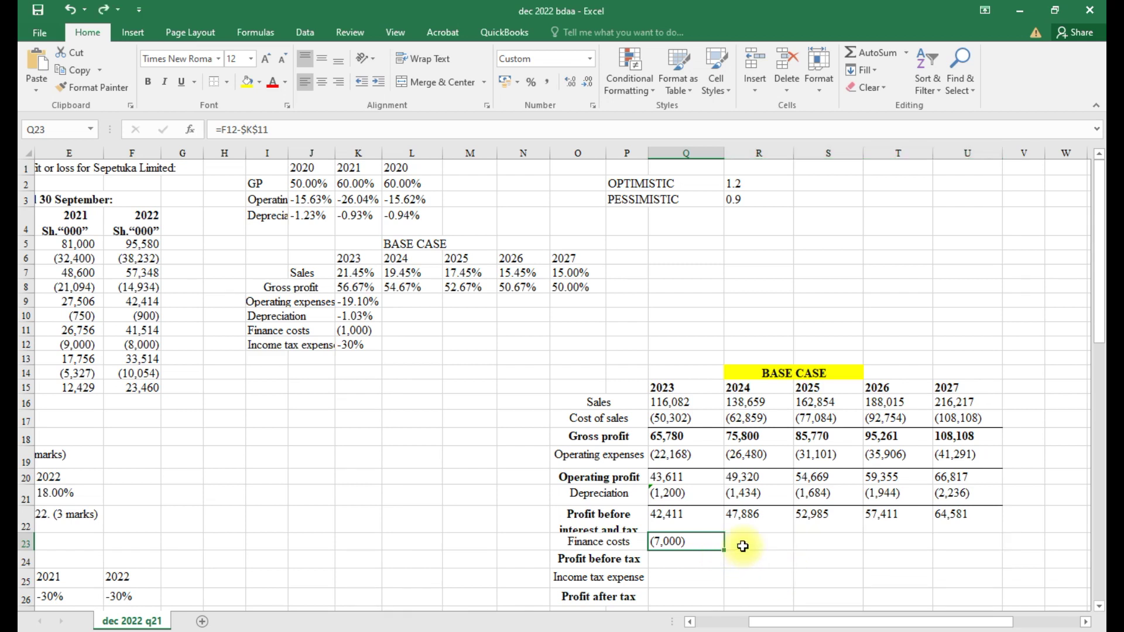
Calculate 2024 finance costs in R23 as =Q23-$K$11, locking the adjustment, and fill the formula through U23
click(742, 546)
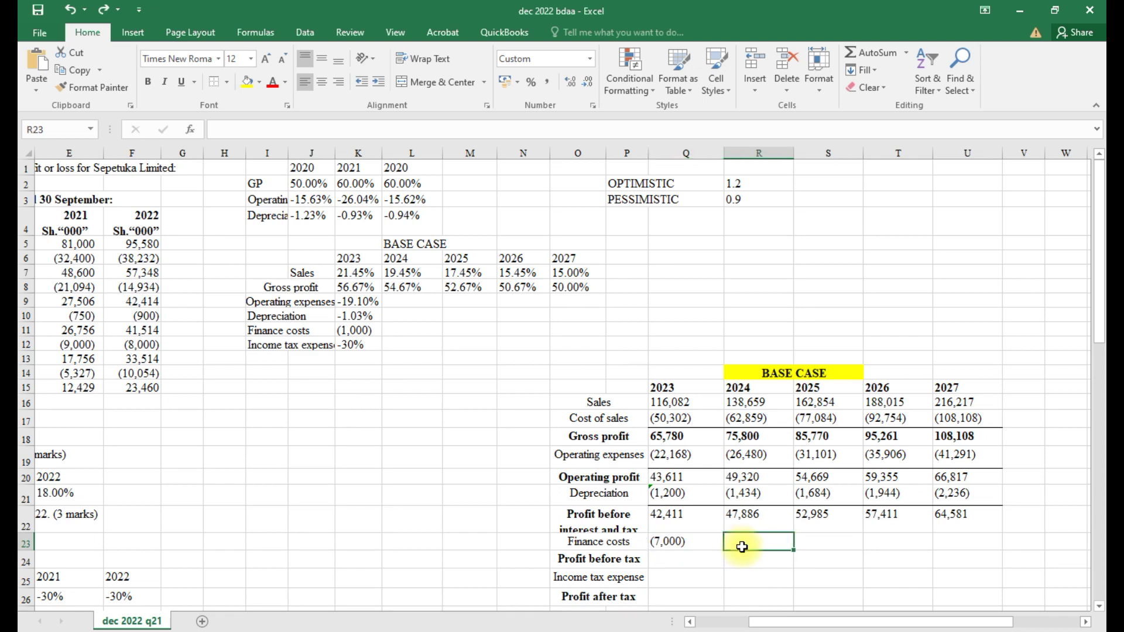
text(=)
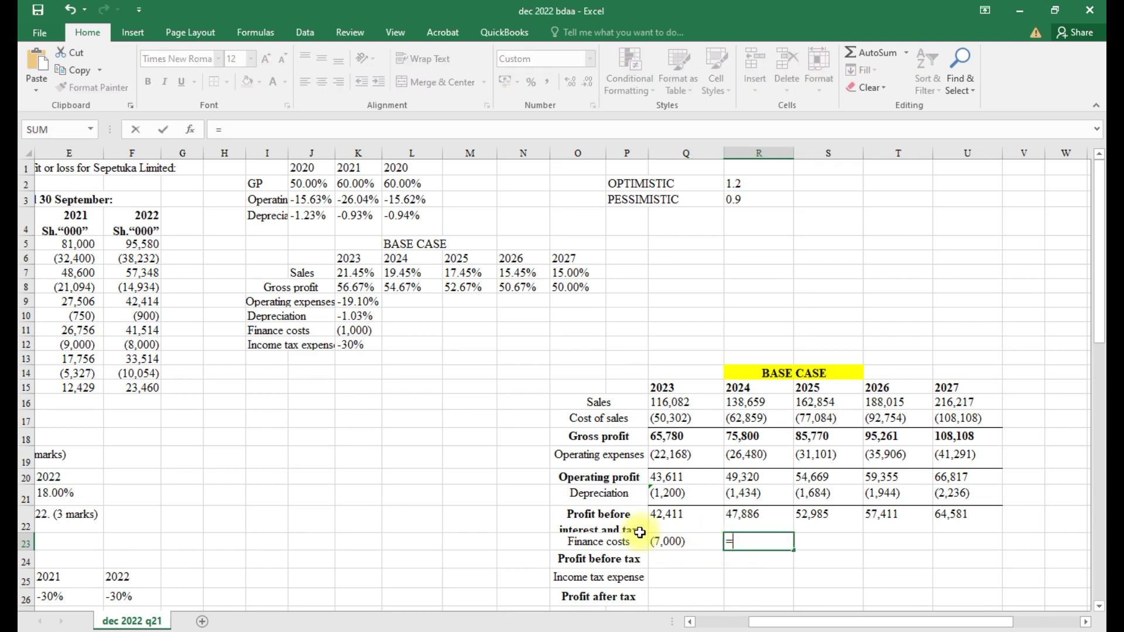
click(668, 543)
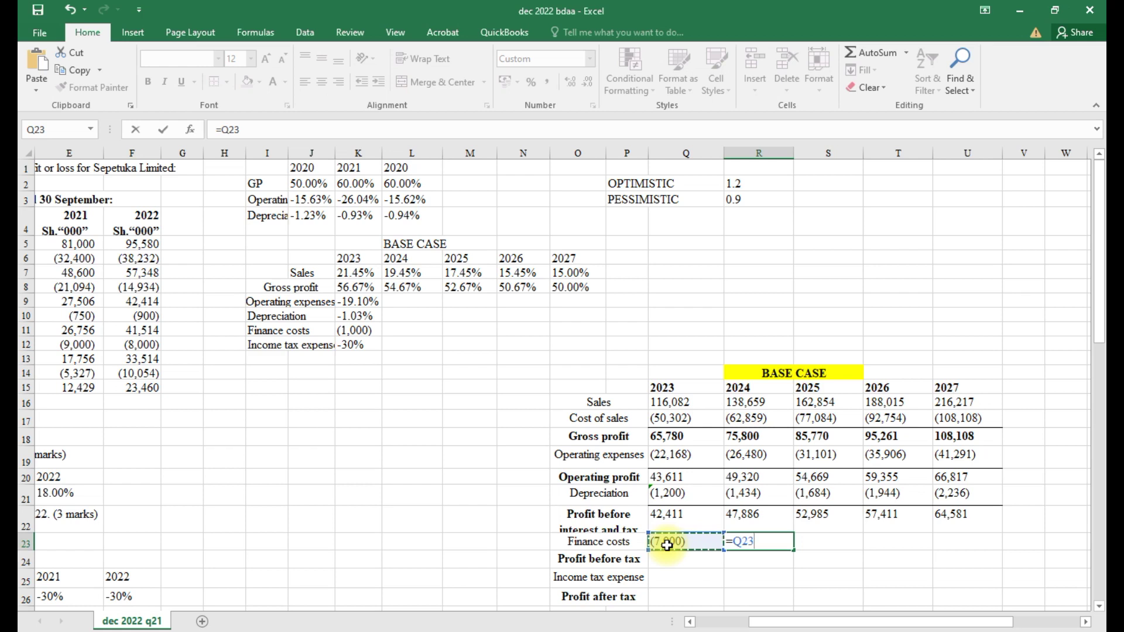
text(-)
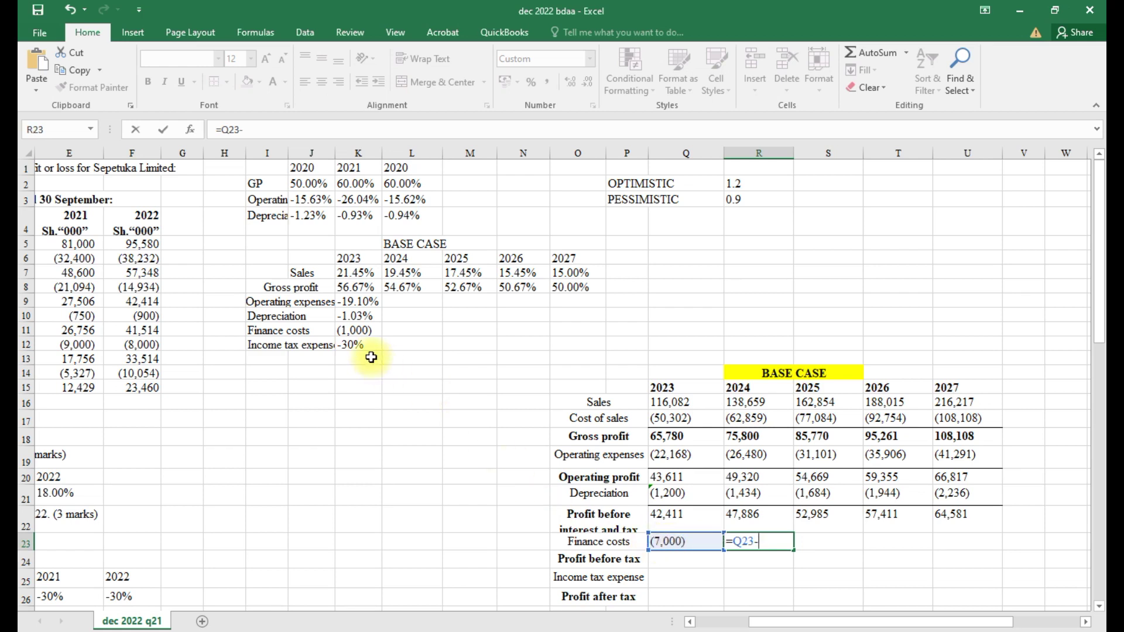
click(363, 331)
key(F4)
key(Return)
click(761, 542)
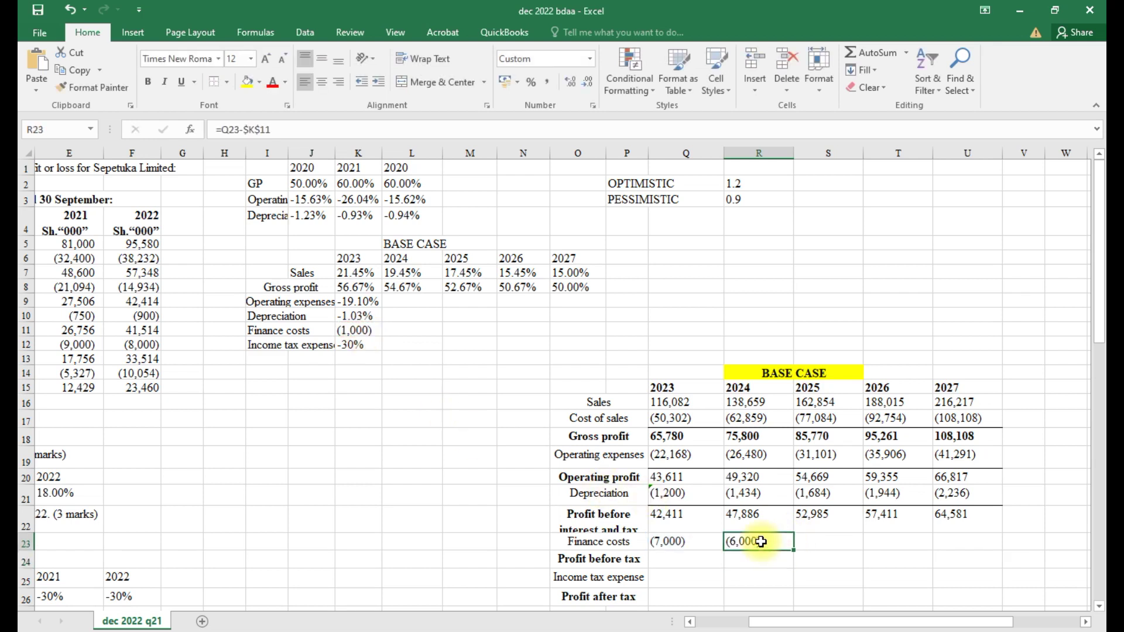
drag(795, 551, 986, 554)
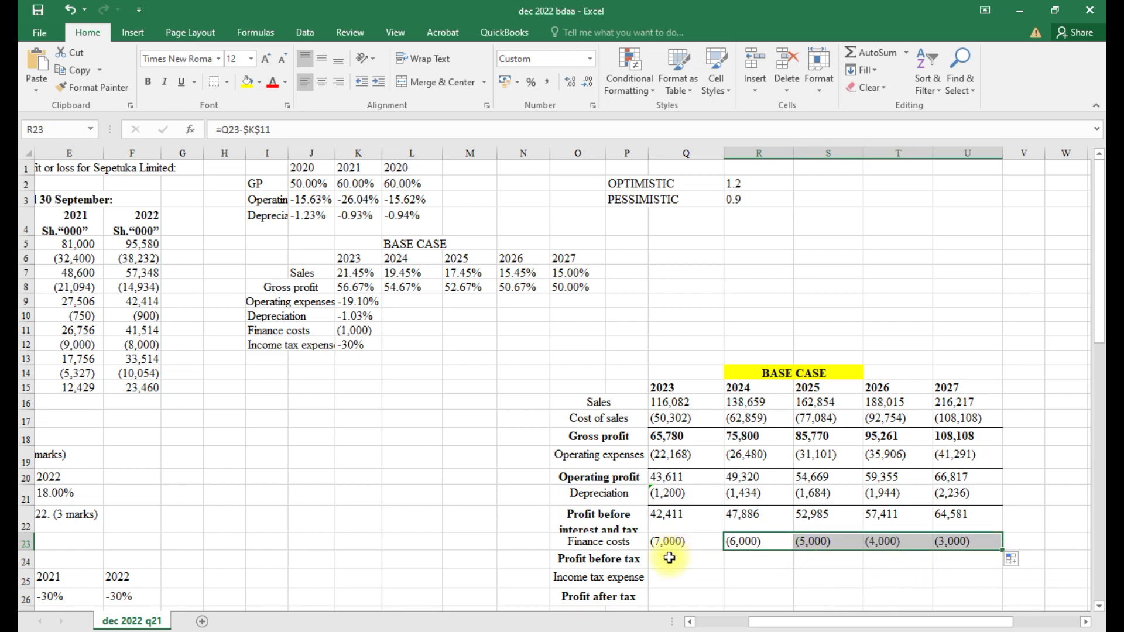
Calculate 2023 profit before tax in Q24 as =SUM(Q22:Q23)
click(669, 558)
text(=SUM()
click(685, 541)
text())
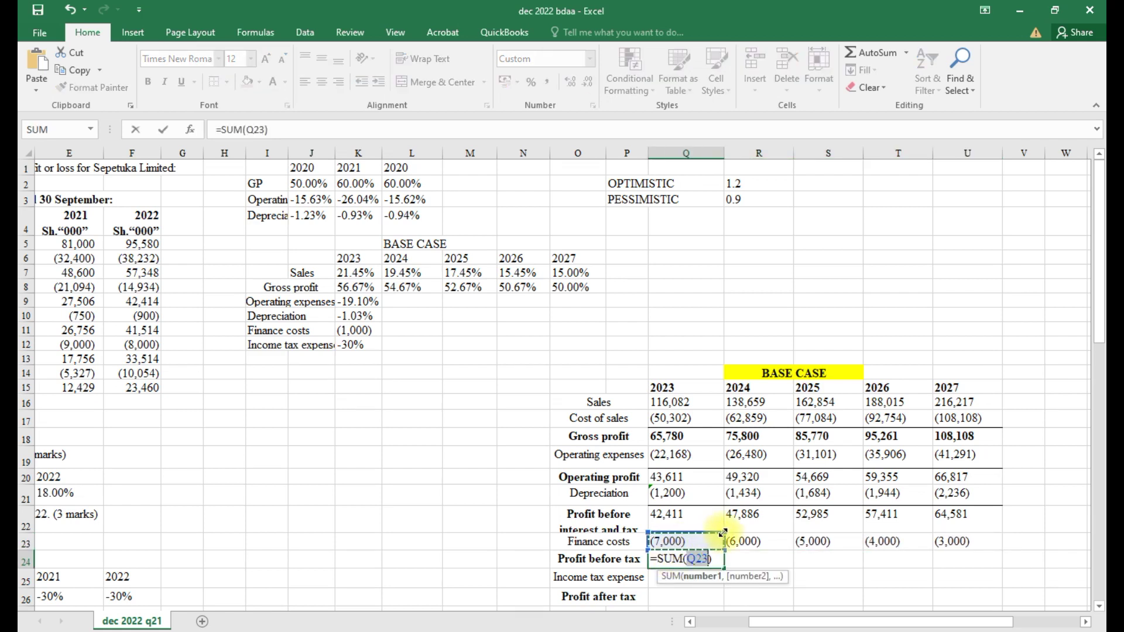
drag(724, 533, 719, 515)
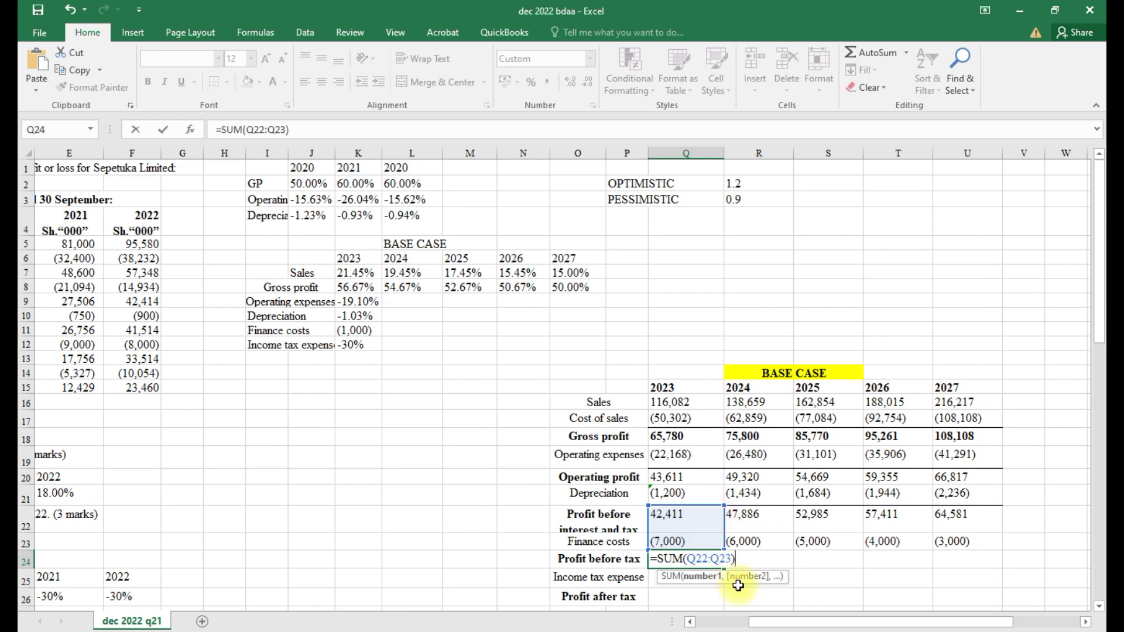
key(Return)
Fill the profit before tax formula from Q24 through U24 and add a top border to those figures
click(717, 564)
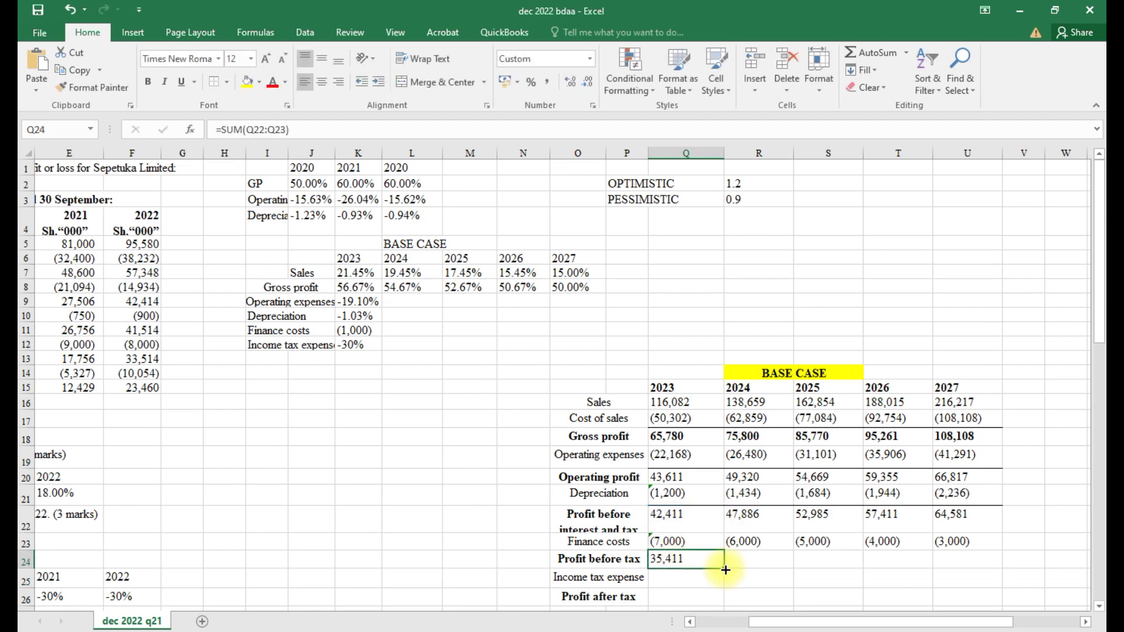
drag(726, 568, 975, 562)
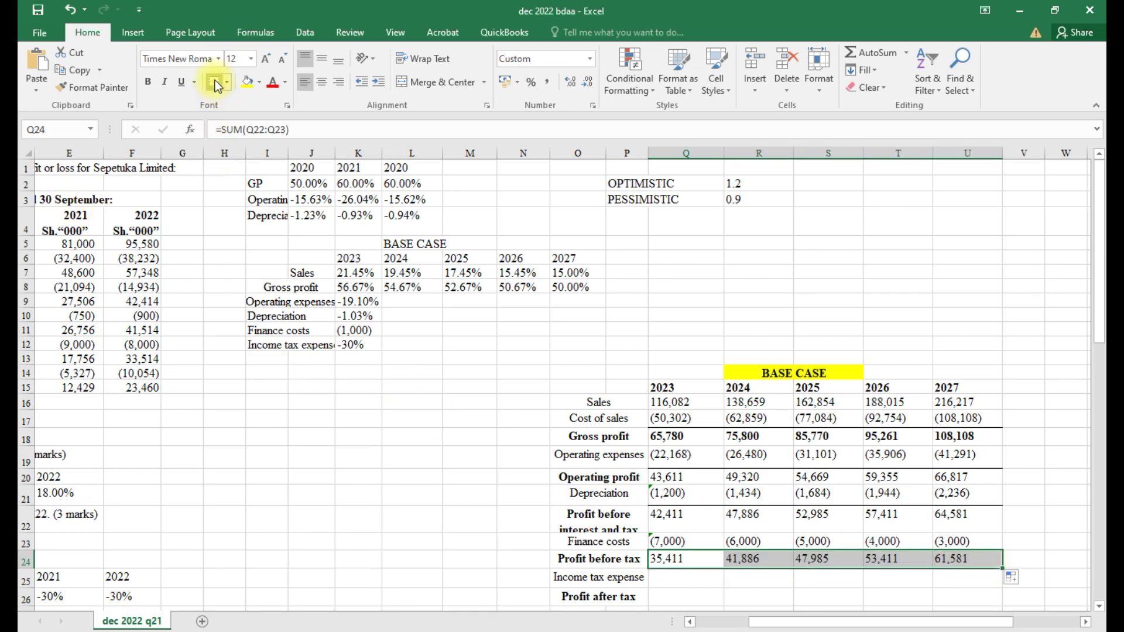
Calculate 2023 income tax expense in Q25 as =Q24*$K$12, locking the tax rate, and fill the formula through U25
scroll(734, 551, down, 1)
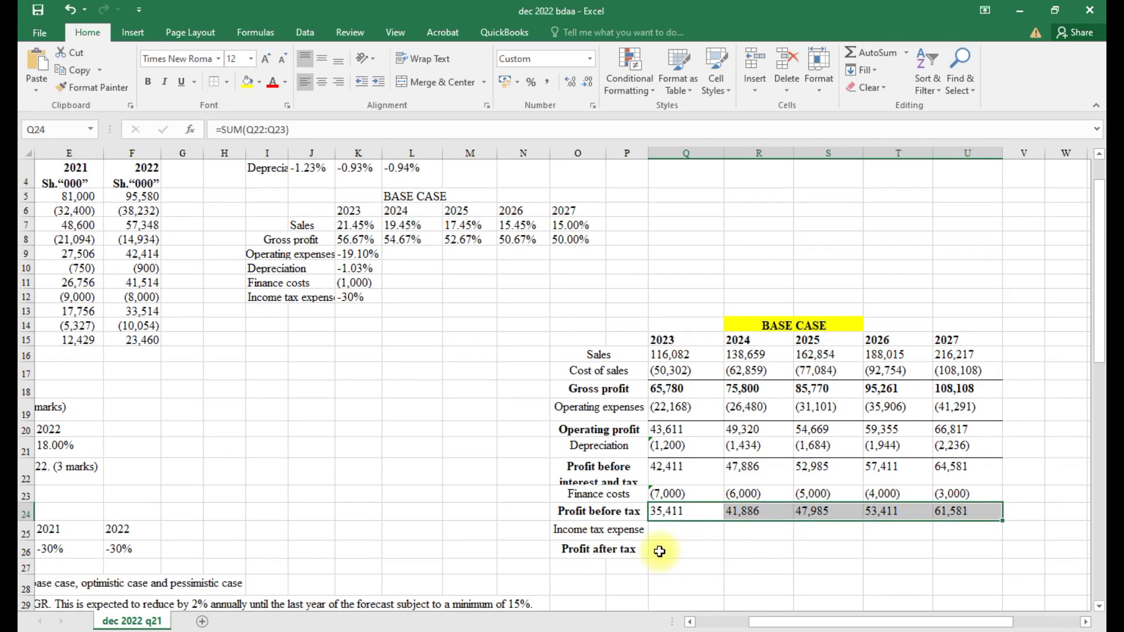
click(680, 535)
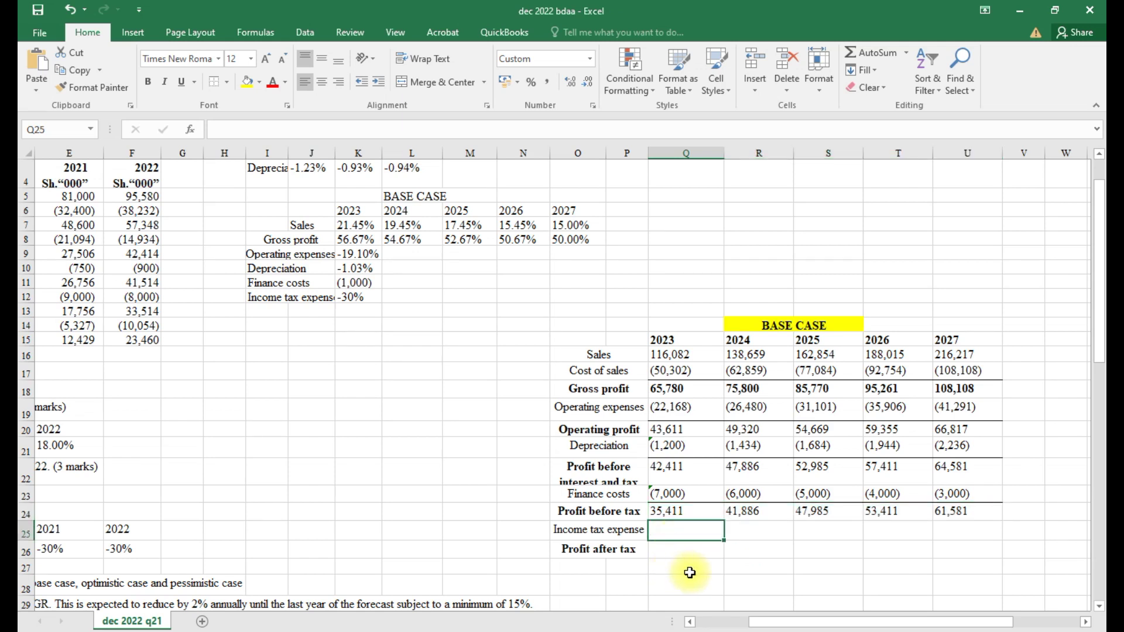
text(=)
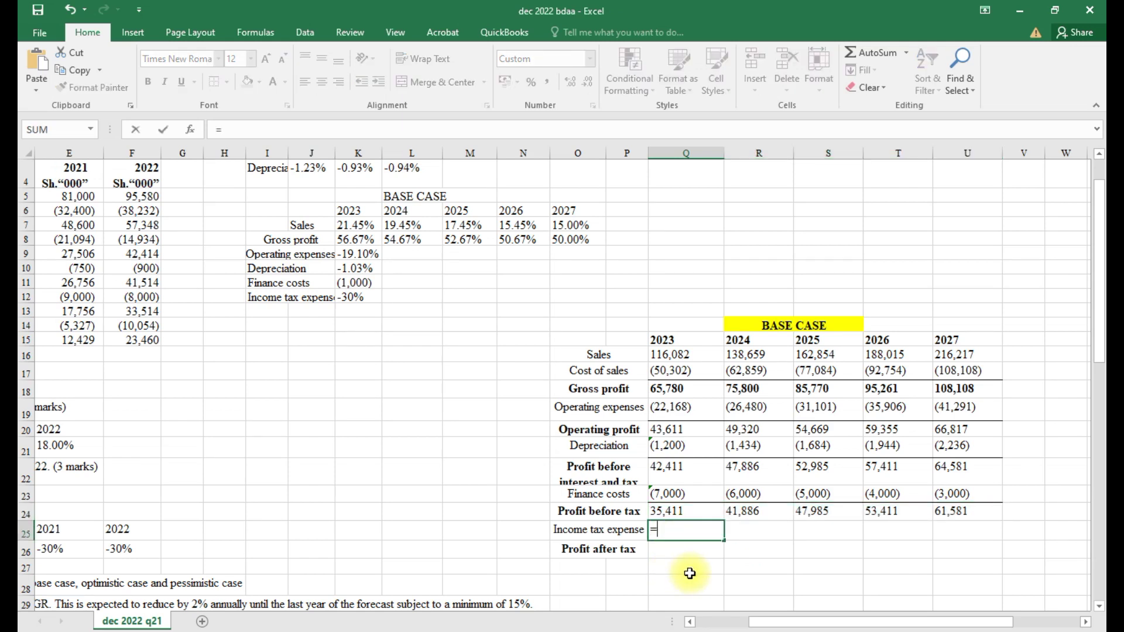
click(668, 513)
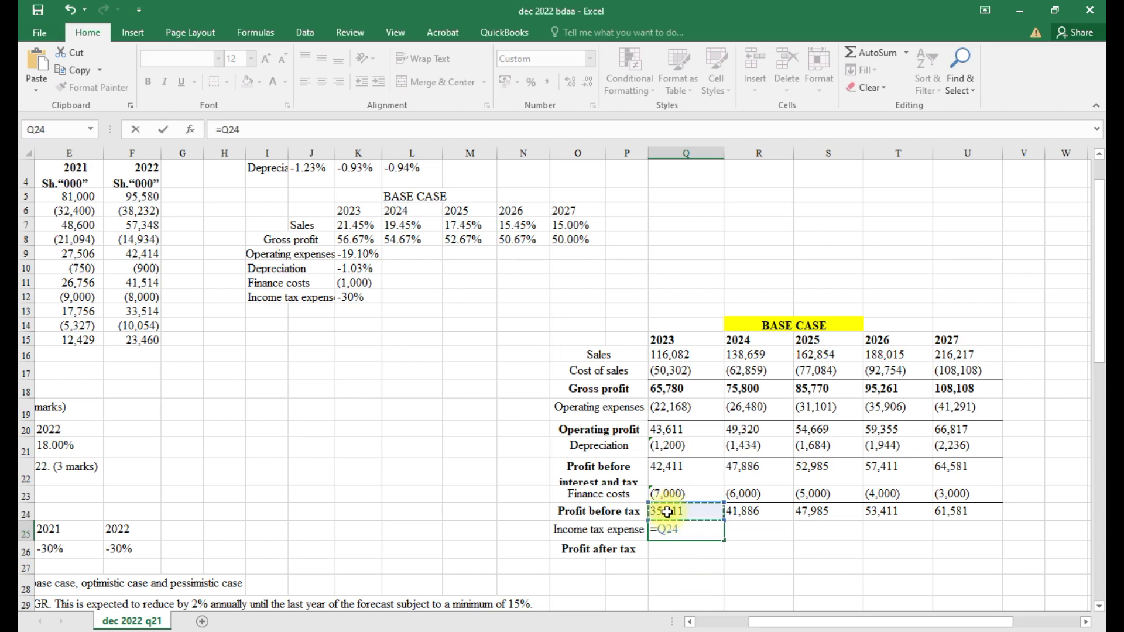
text(*)
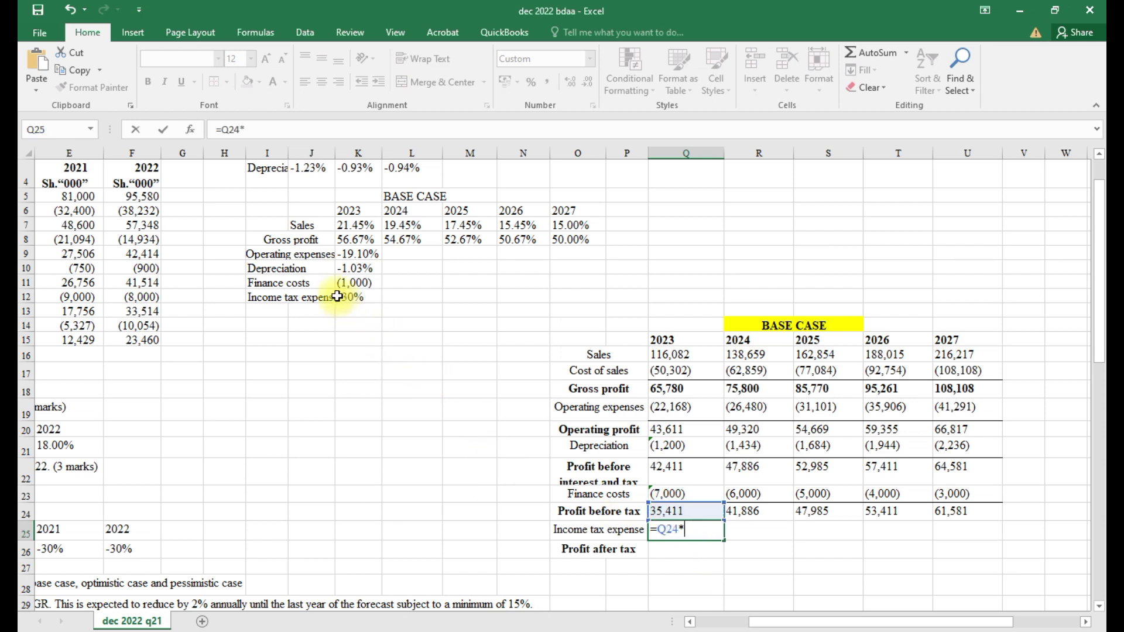
click(356, 292)
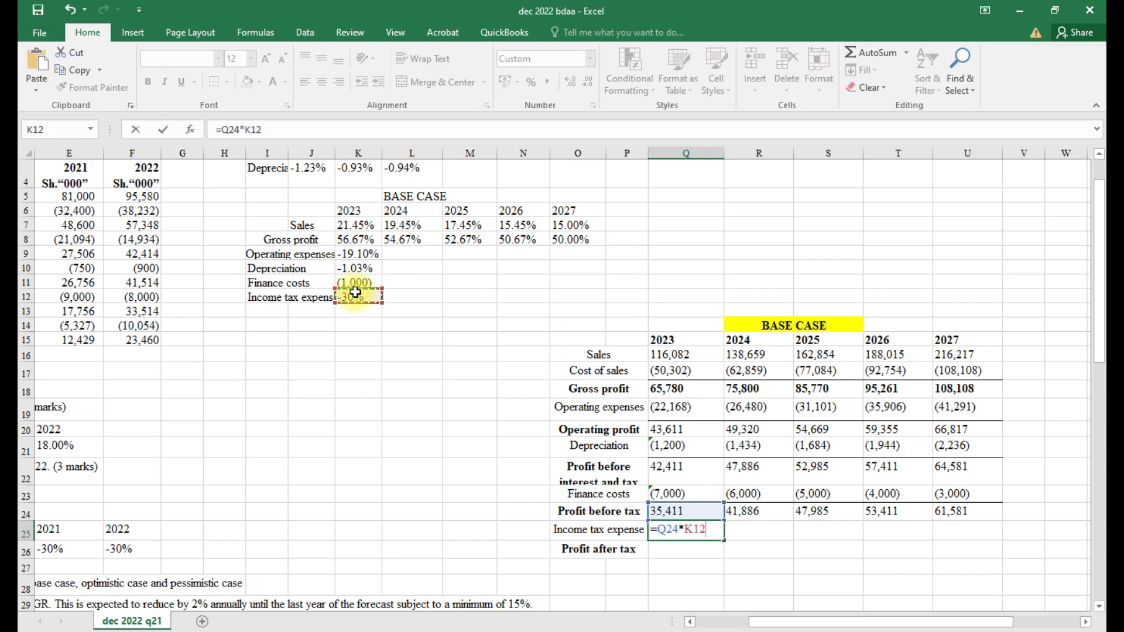
key(F4)
key(Return)
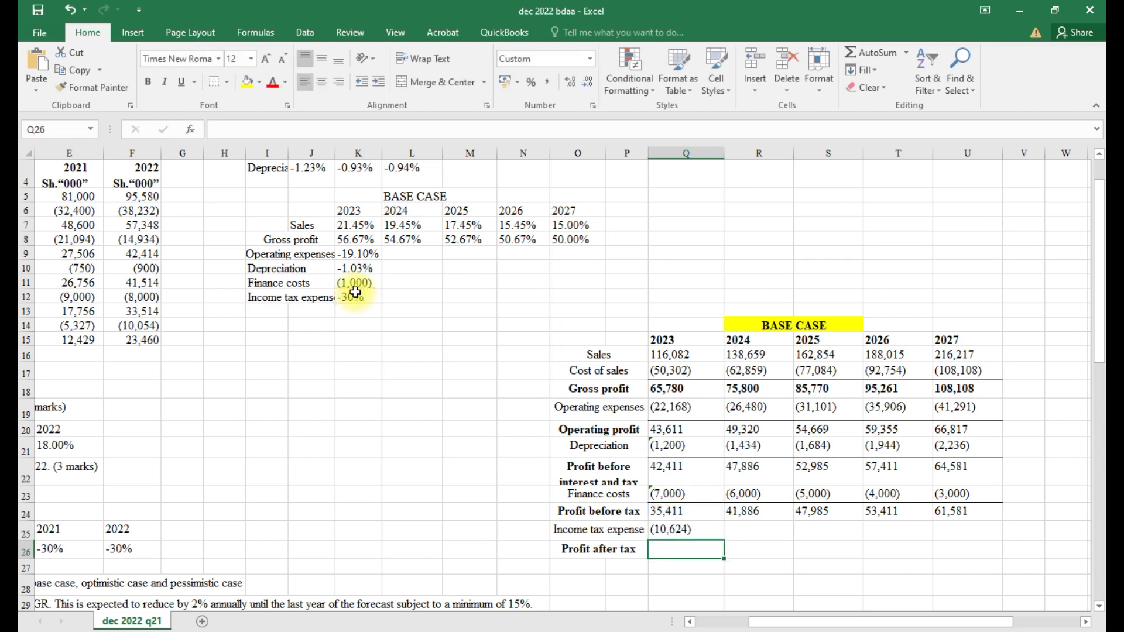
click(661, 523)
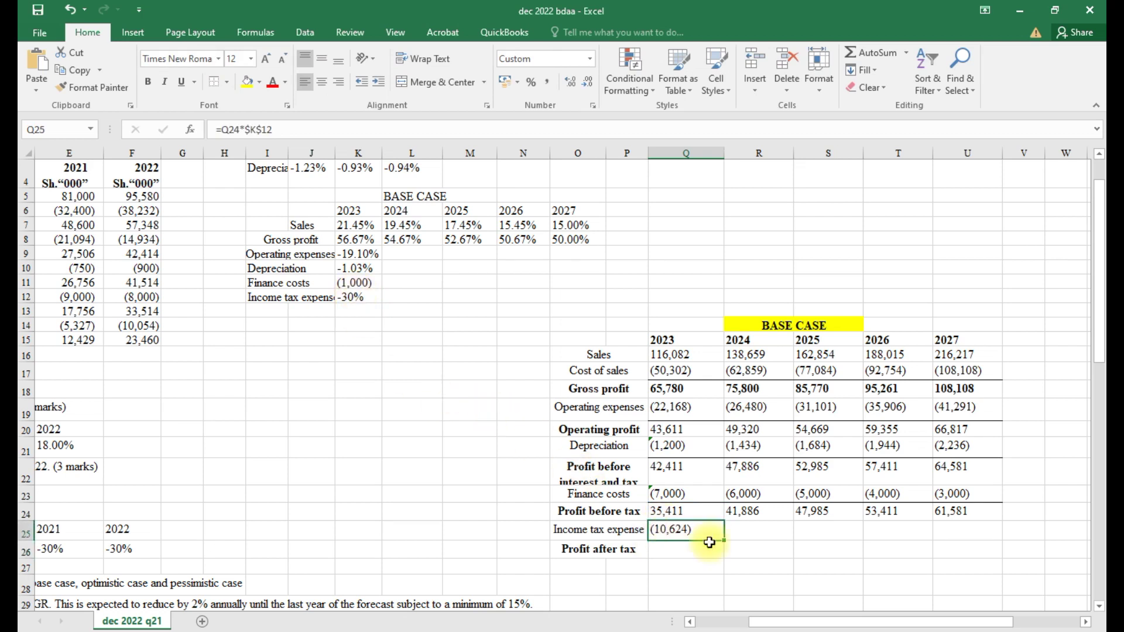
drag(725, 542, 984, 533)
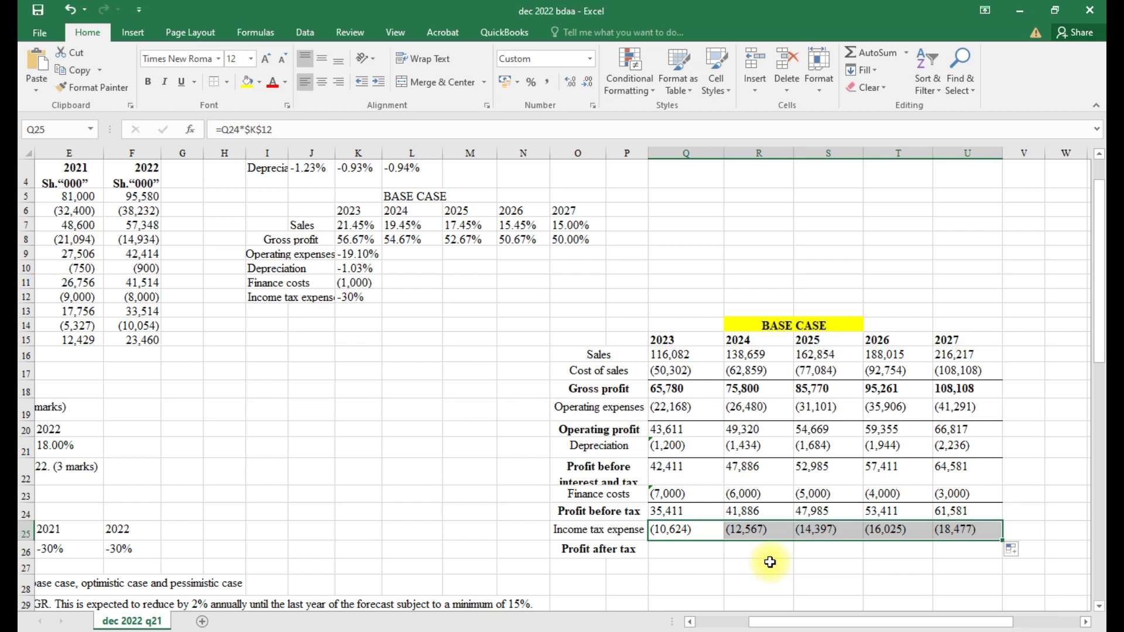
Calculate 2023 profit after tax in Q26 as =SUM(Q24:Q25)
click(672, 549)
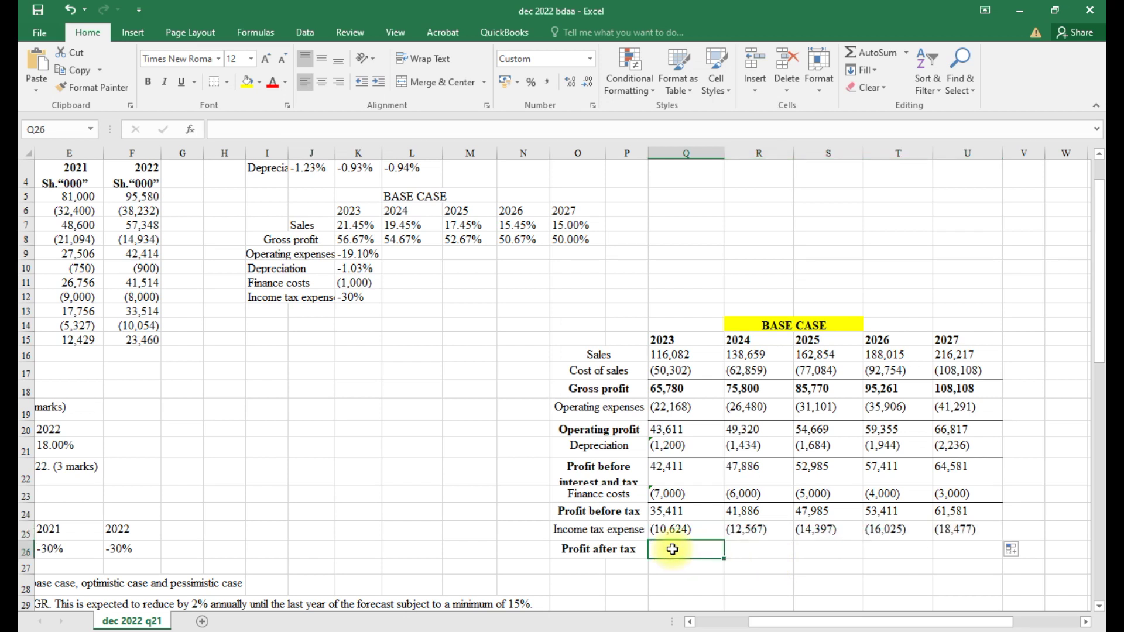
key(alt+equal)
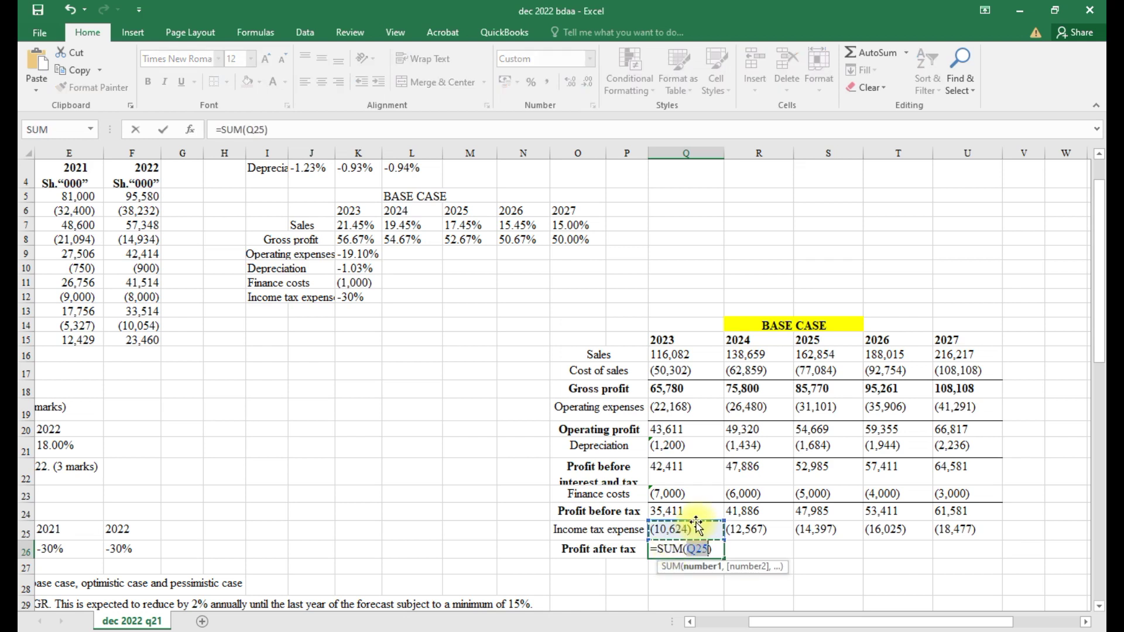
drag(724, 520, 724, 520)
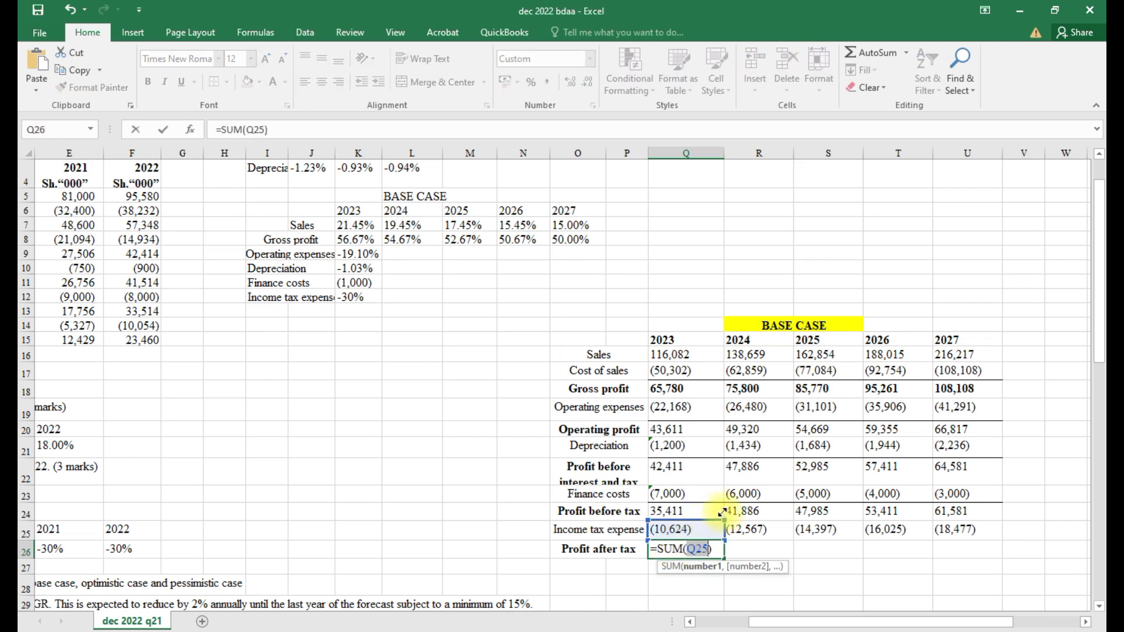
key(Return)
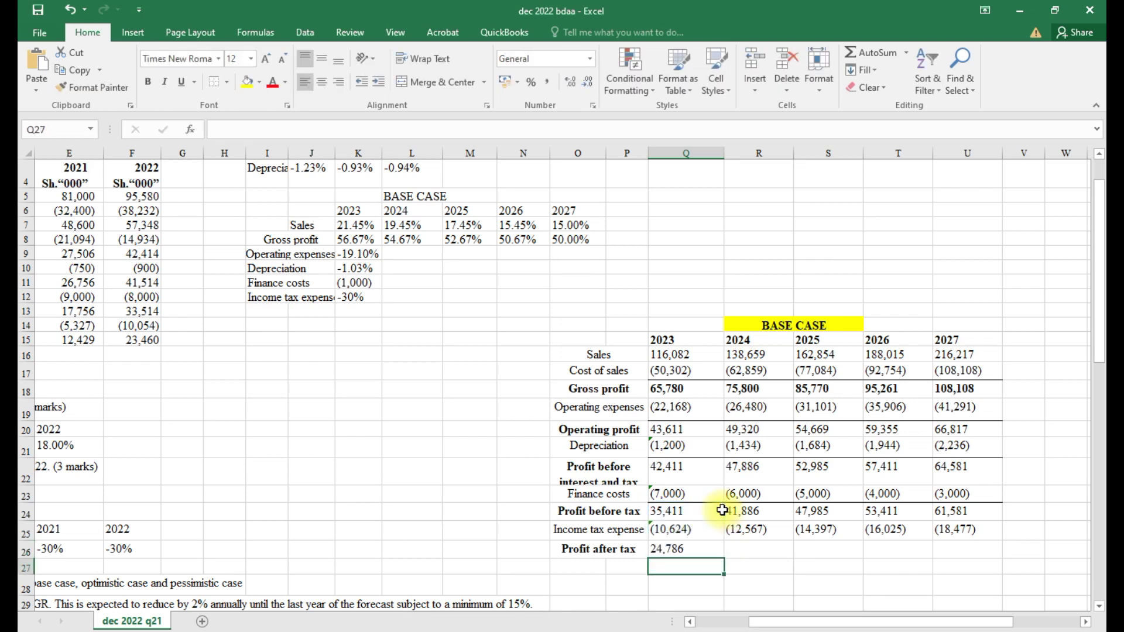
Fill the profit after tax formula from Q26 through U26 and apply a top and thick bottom border to those figures
click(712, 553)
drag(726, 559, 993, 561)
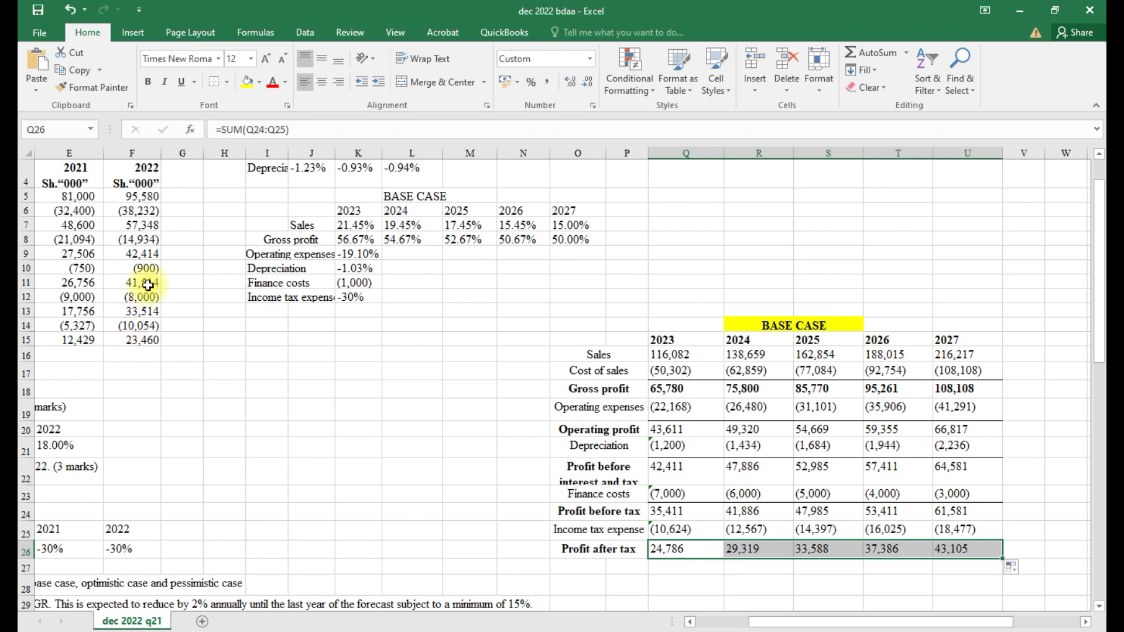
click(227, 87)
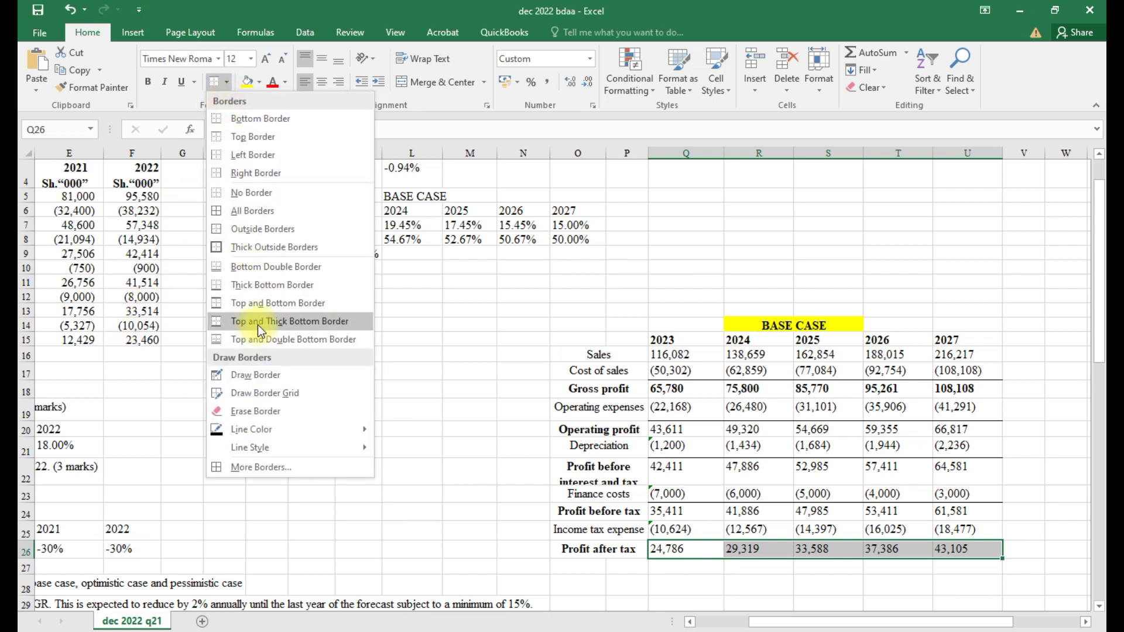
click(291, 321)
click(709, 581)
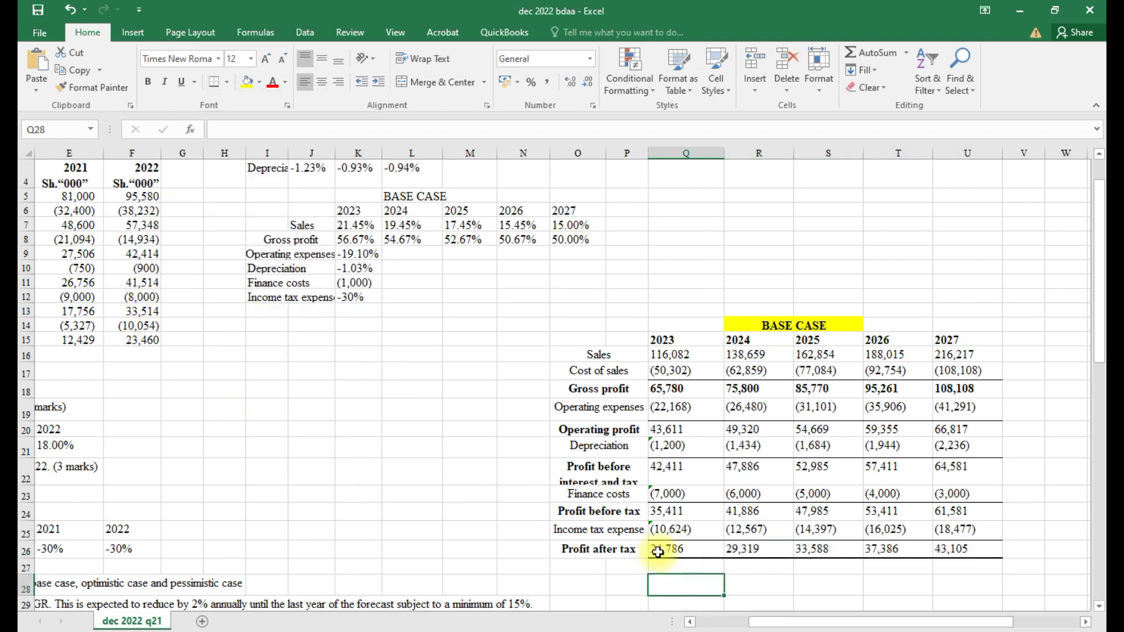
Bold the 2023 to 2027 figures for operating profit, profit before interest and tax, profit before tax and profit after tax
drag(657, 548, 948, 548)
key(ctrl+b)
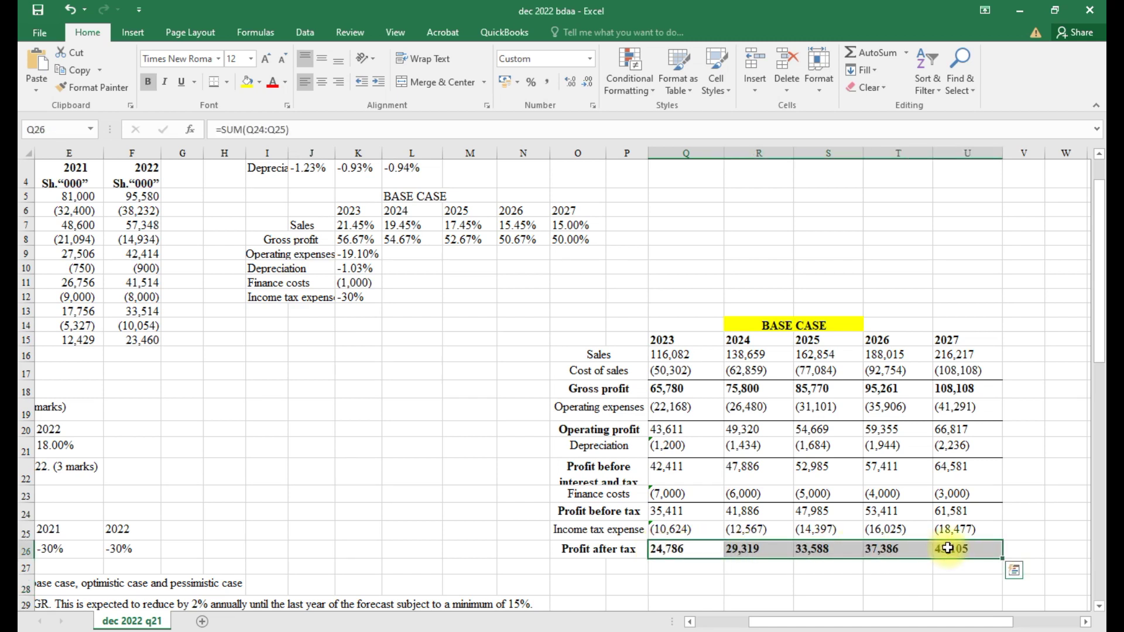
click(705, 587)
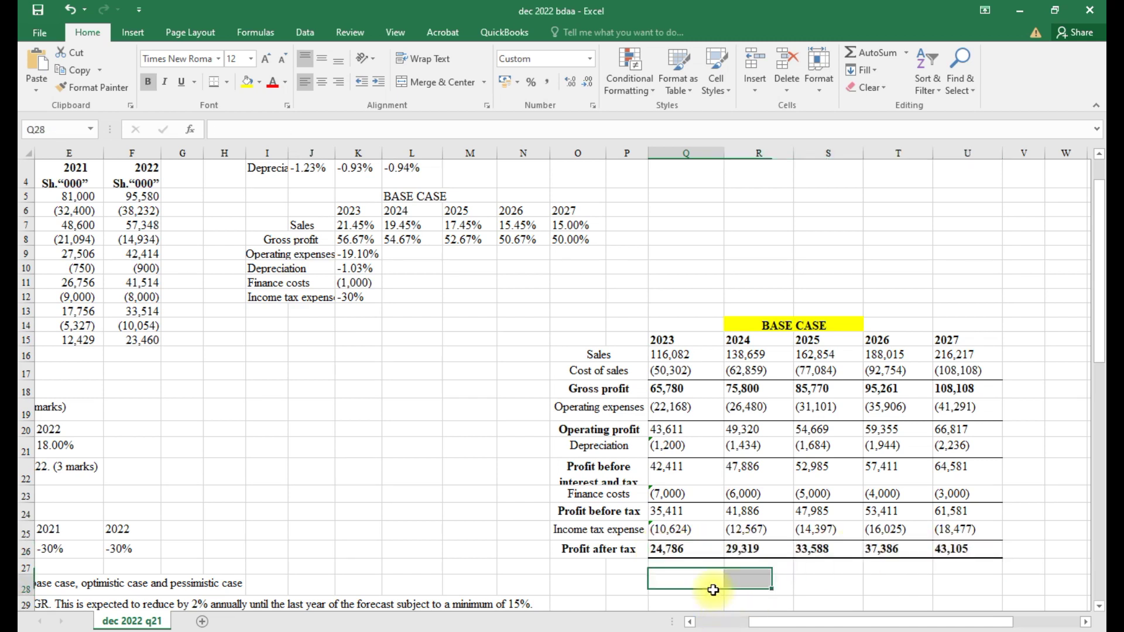
drag(656, 429, 940, 428)
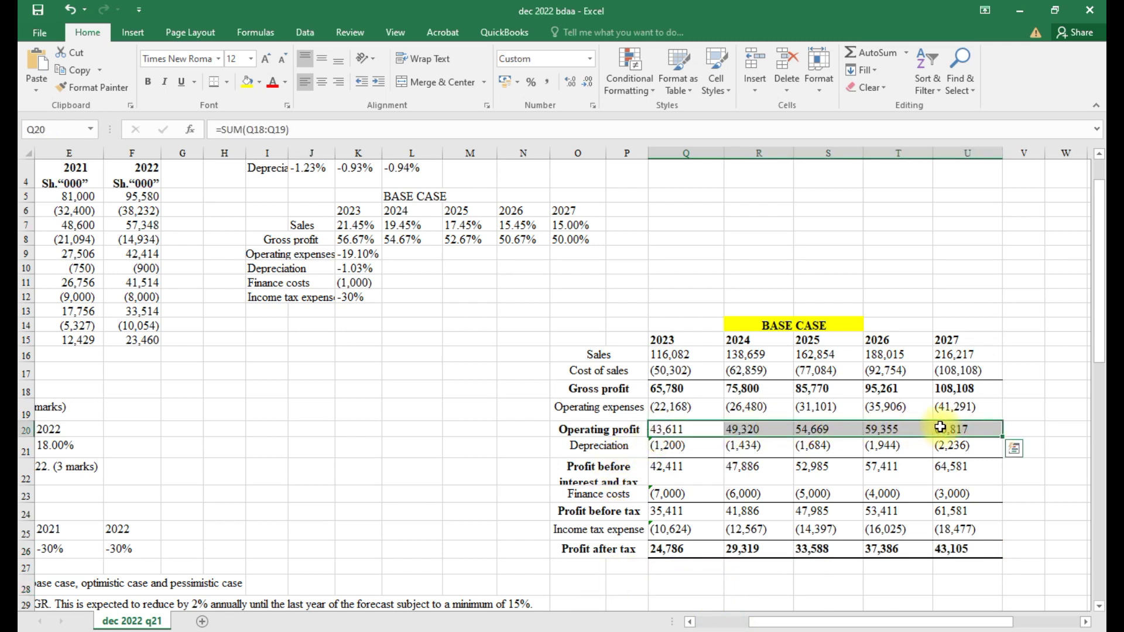
key(ctrl+b)
drag(658, 467, 961, 467)
key(ctrl+b)
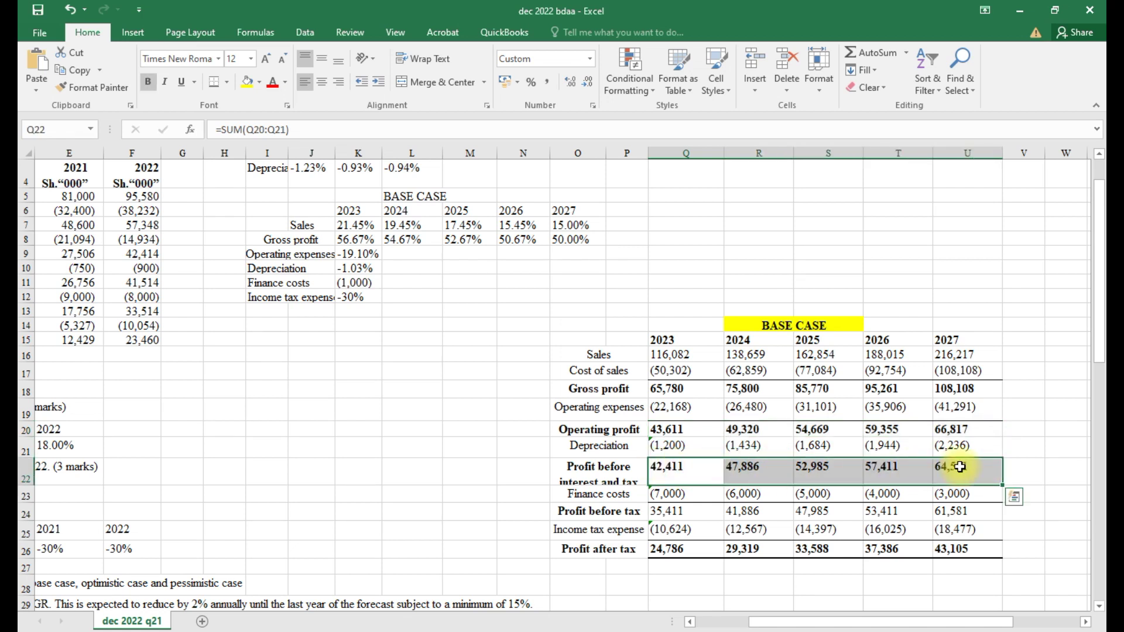
drag(658, 511, 945, 510)
key(ctrl+b)
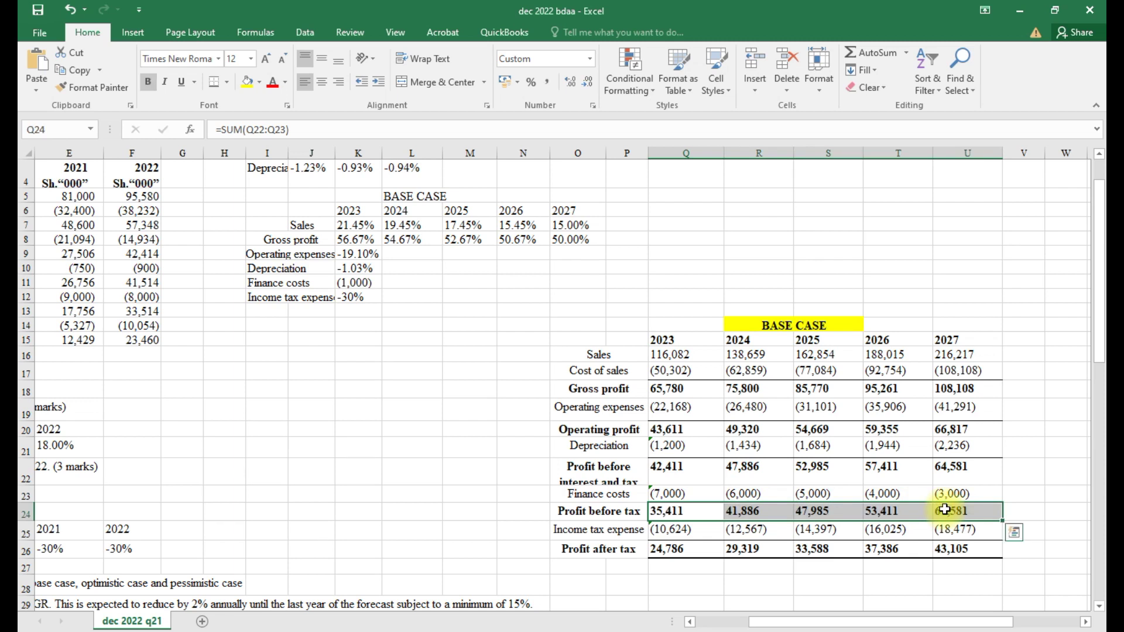
click(779, 579)
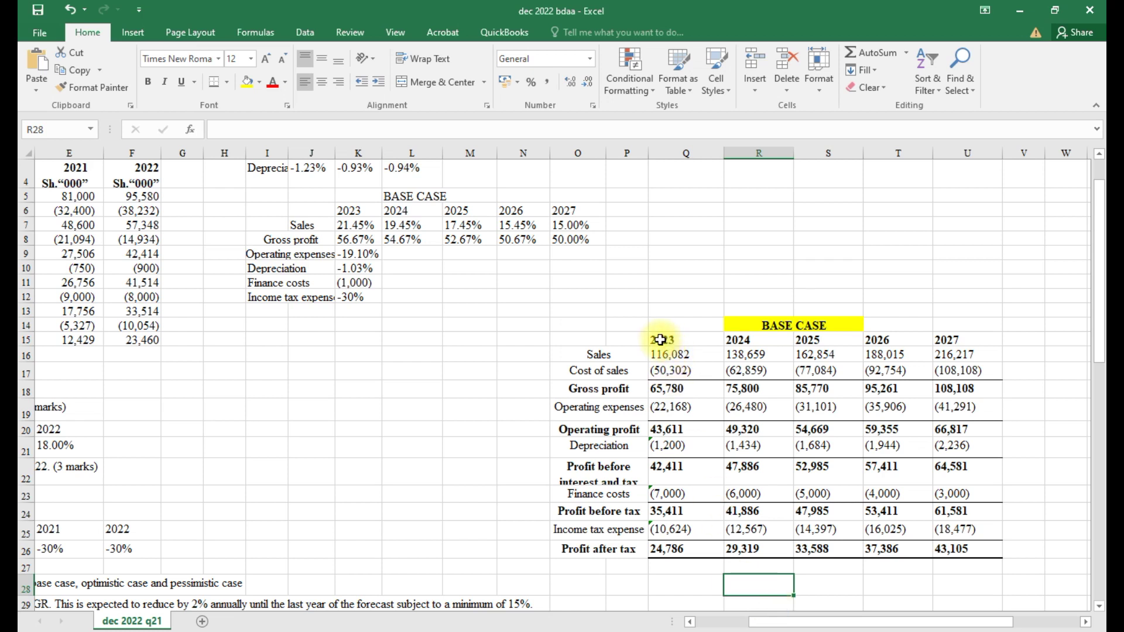
Add a bottom border to the base case year headings in Q15:U15
drag(660, 340, 937, 343)
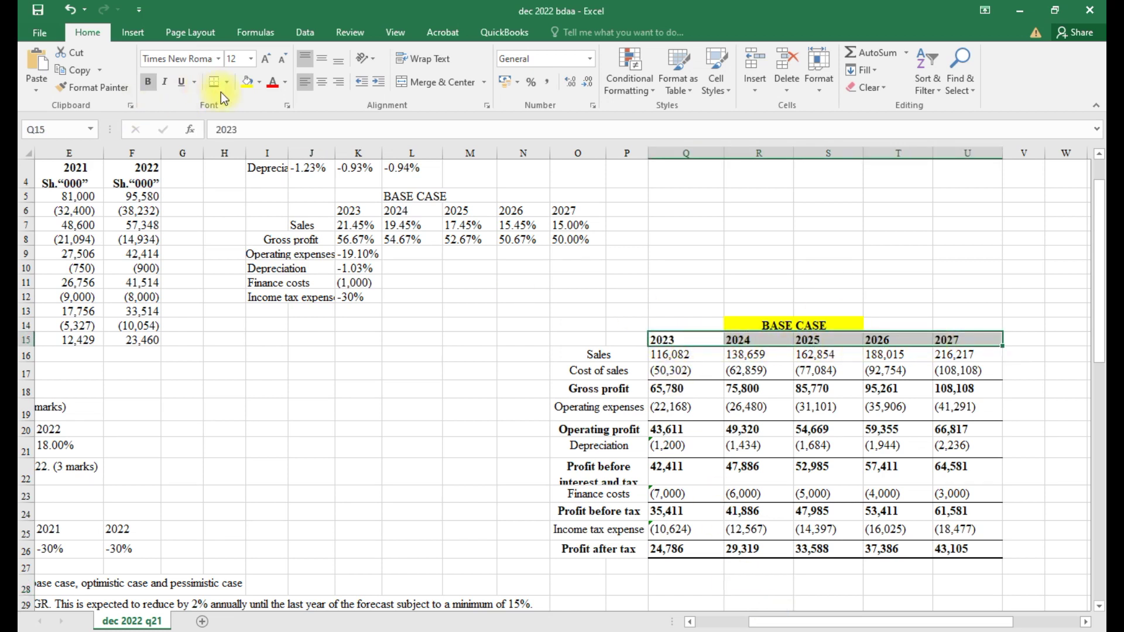
click(230, 78)
click(237, 121)
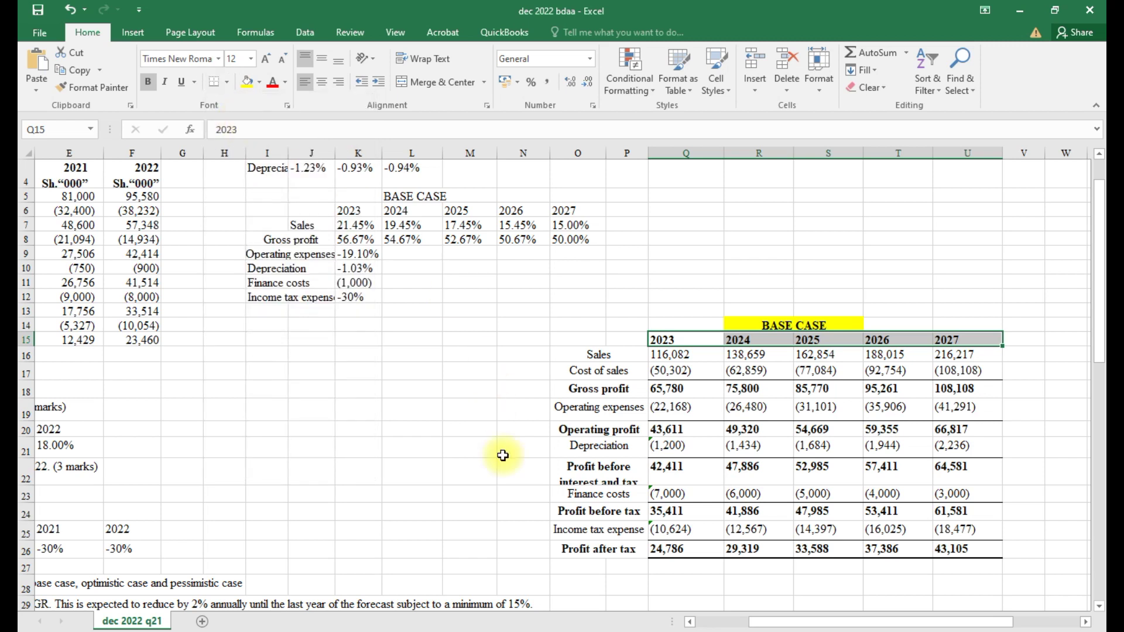
click(661, 580)
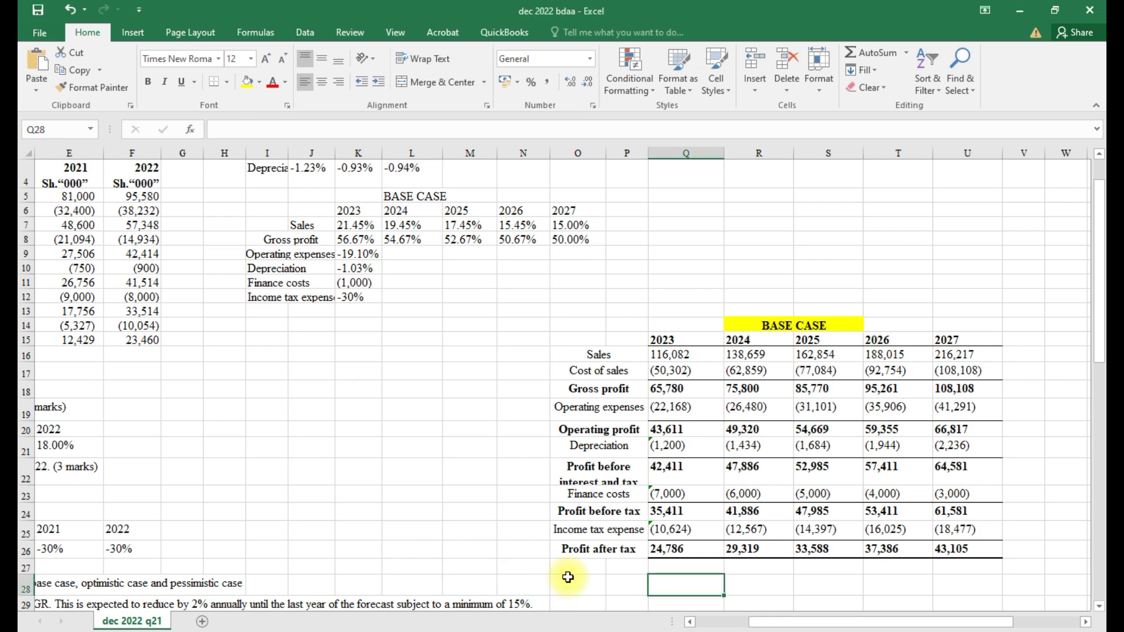
Enter the heading OPTIMISTIC CASE in R28, below the base case statement
scroll(568, 578, down, 3)
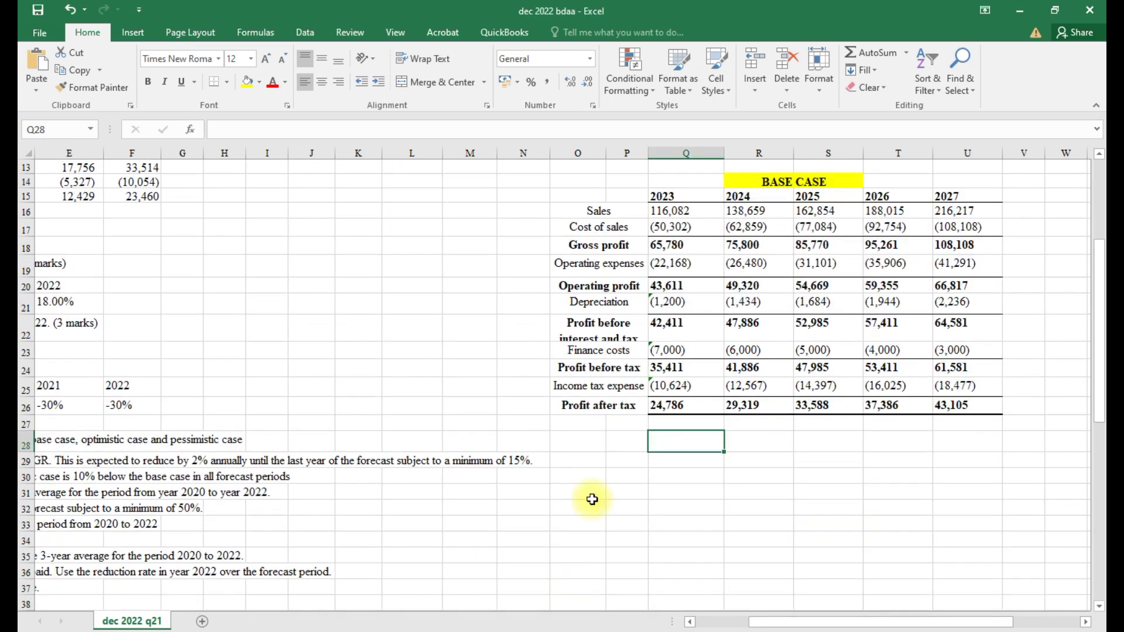
click(774, 440)
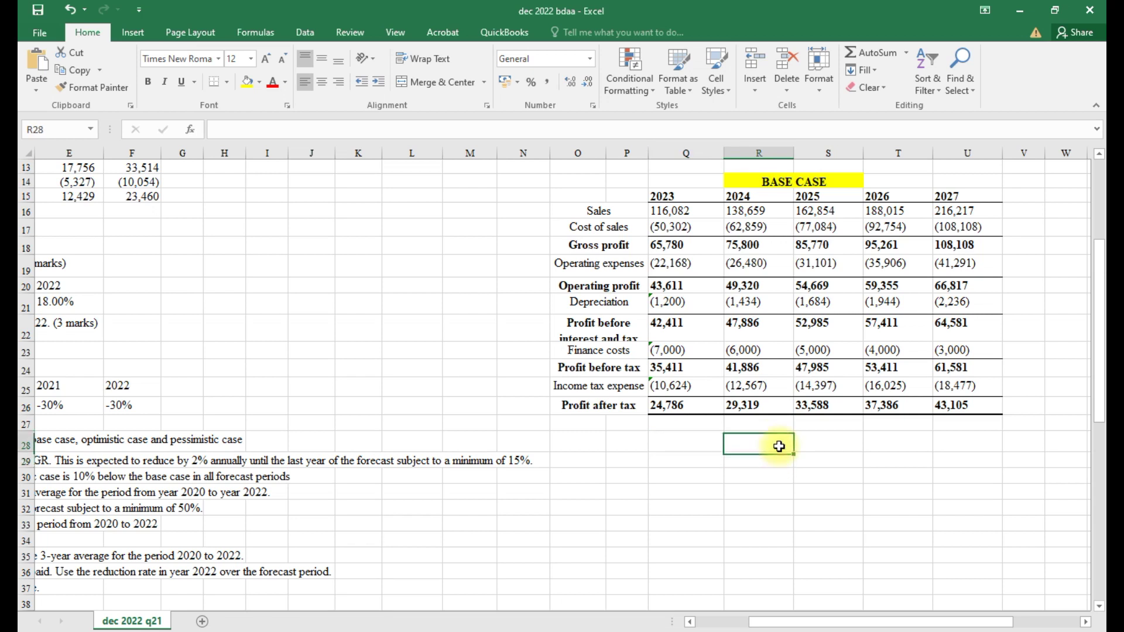
text(OPTIMISTIC CASE)
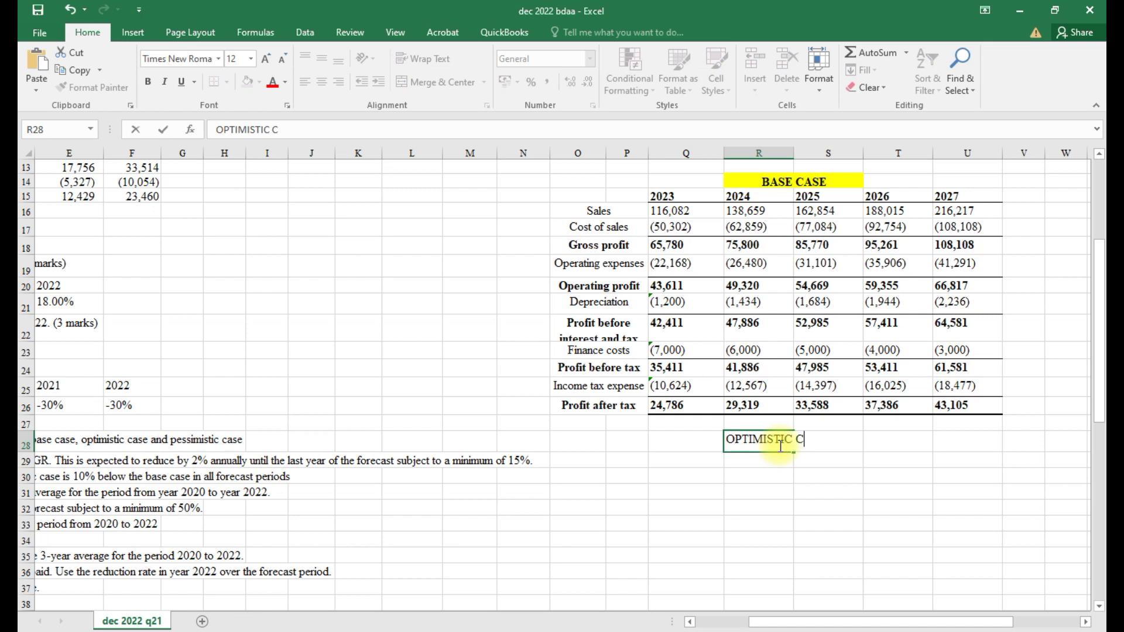
key(Return)
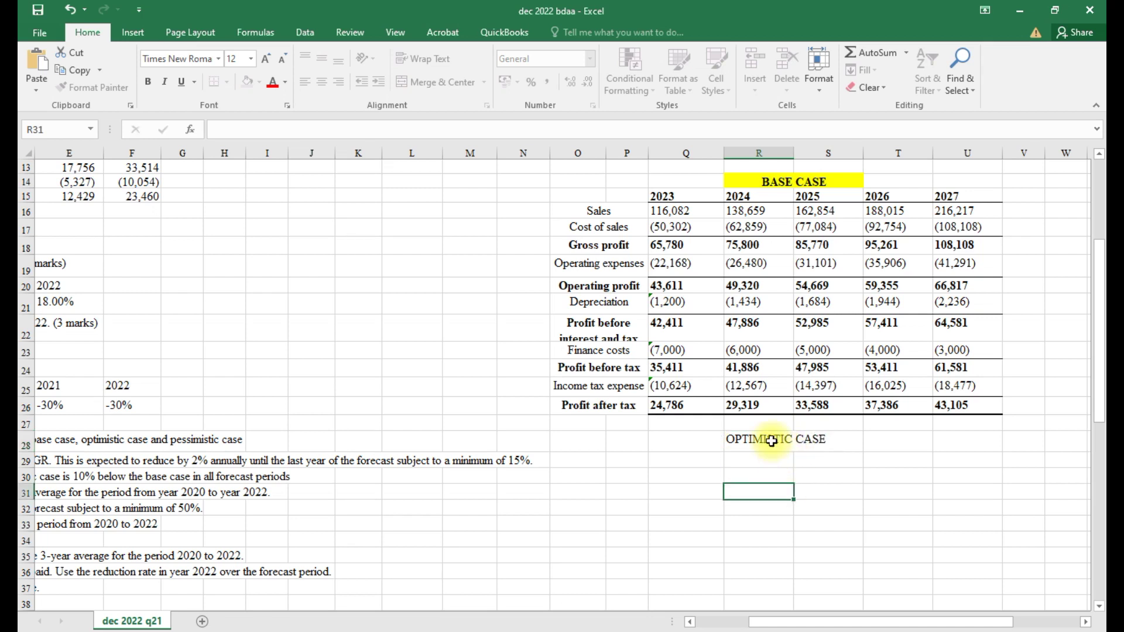
Merge and center the OPTIMISTIC CASE heading across R28:S28 and fill it with light green
drag(778, 447, 830, 437)
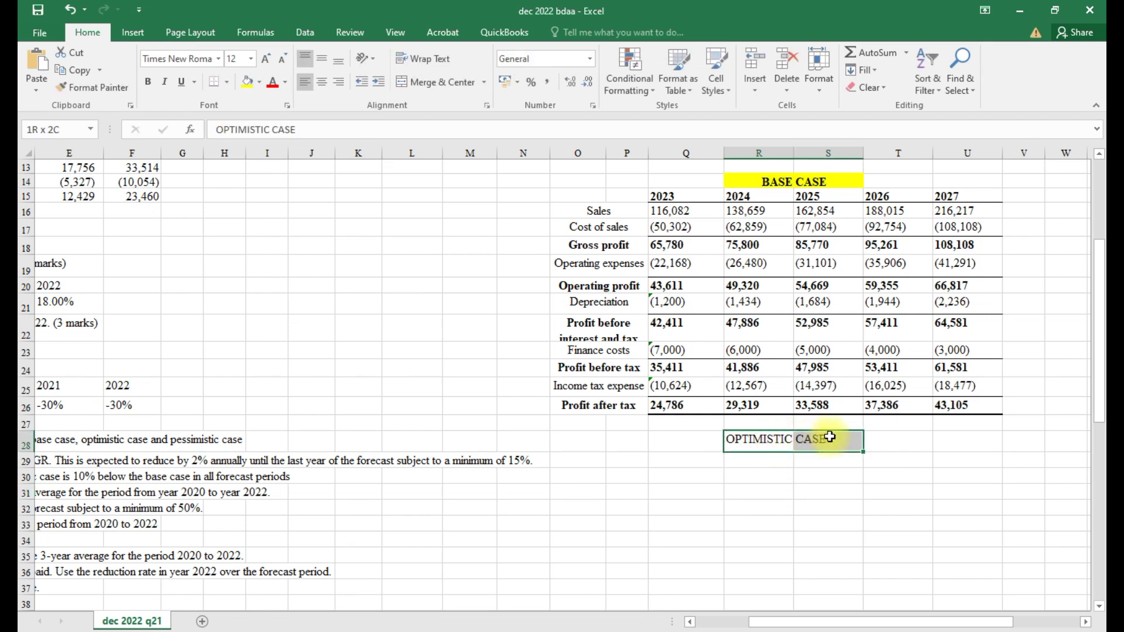
click(450, 84)
click(259, 82)
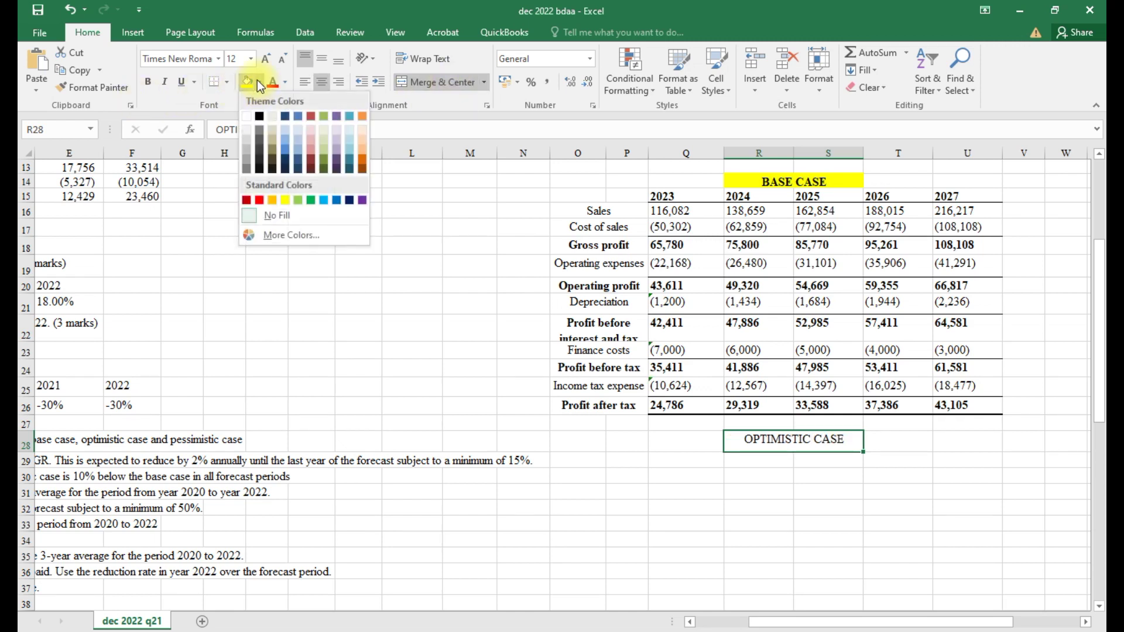
click(300, 199)
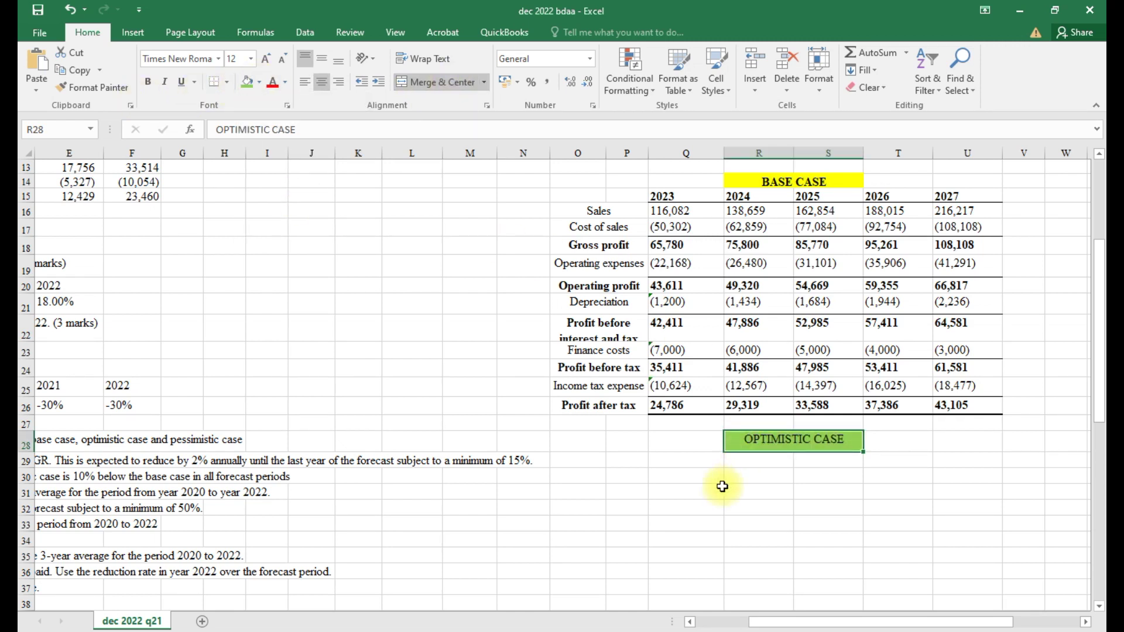
key(Return)
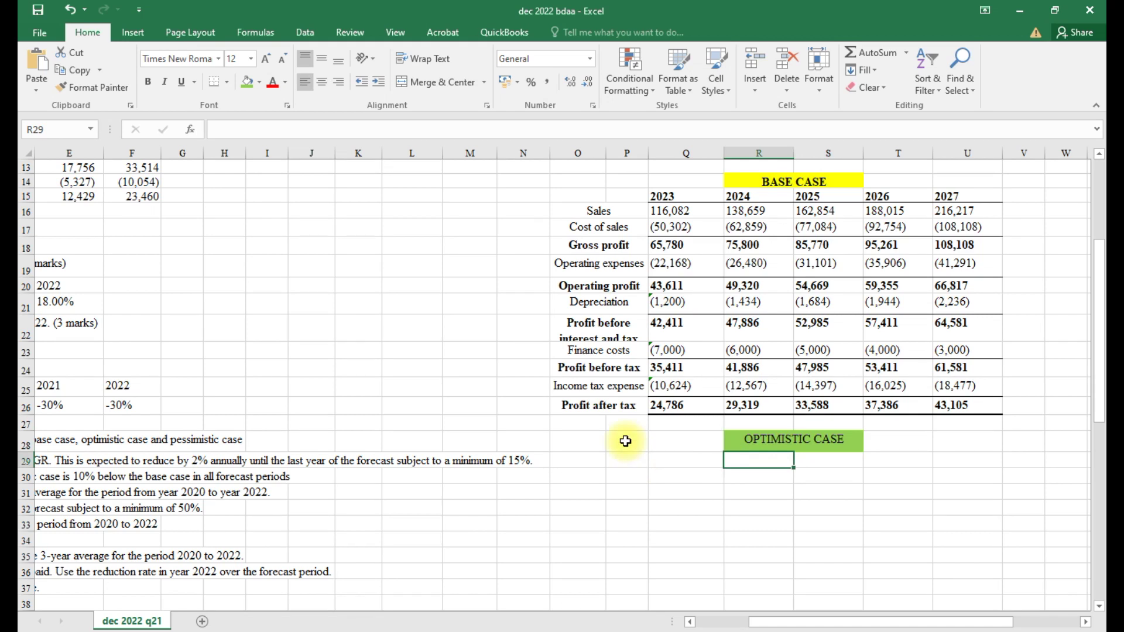
Copy the base case statement O15:U26 and paste it as values only starting at O29, under the OPTIMISTIC CASE heading
drag(578, 193, 1003, 410)
right_click(836, 296)
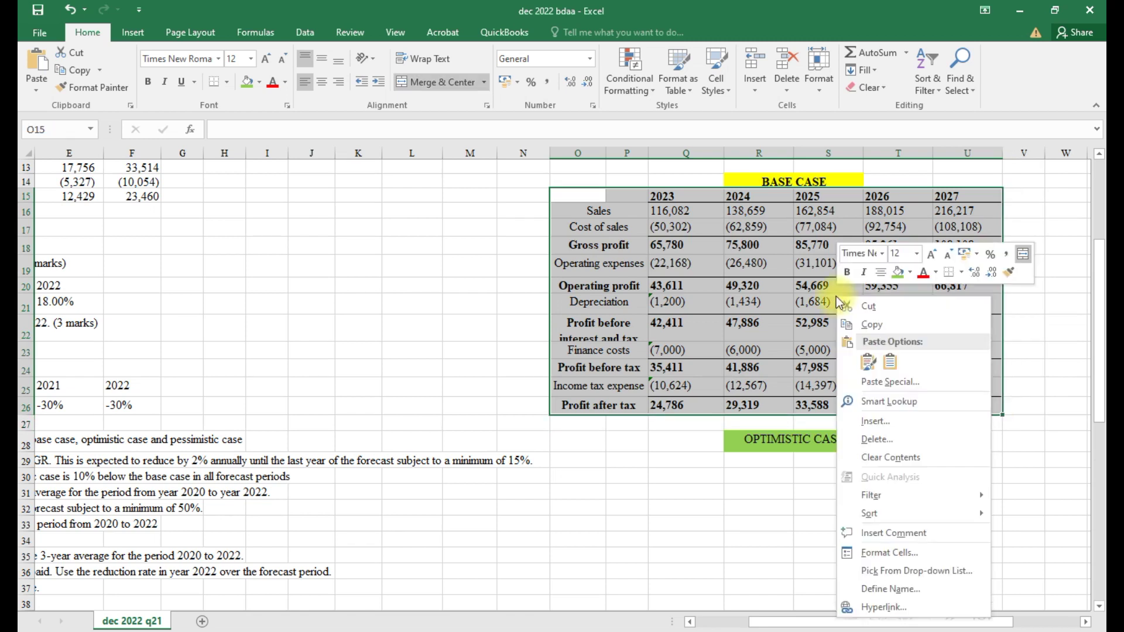
click(867, 317)
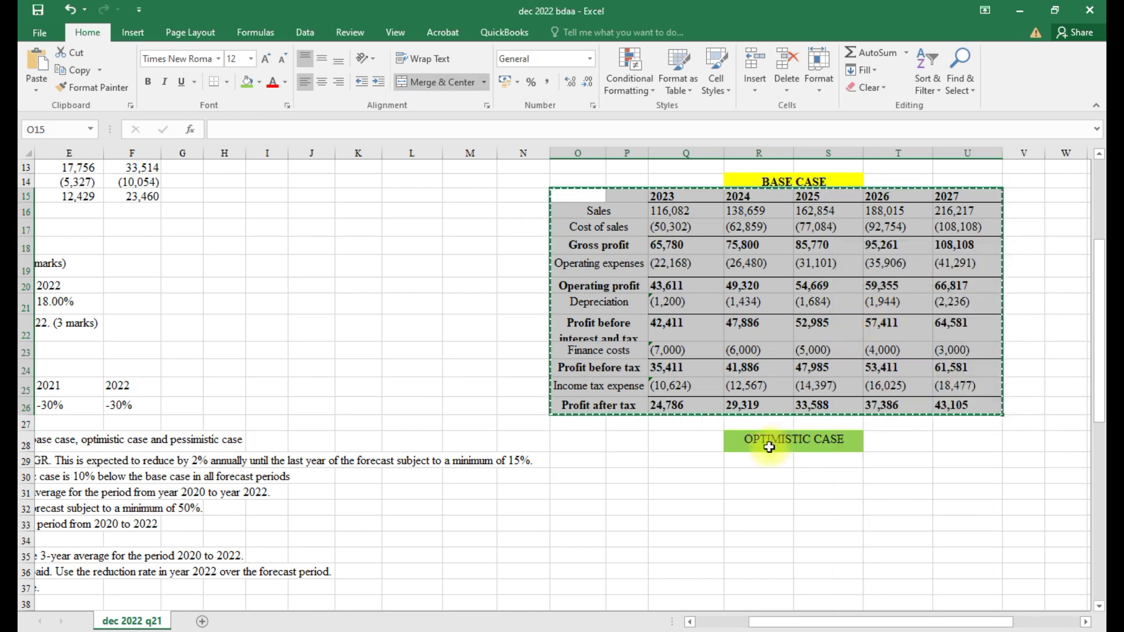
click(574, 458)
right_click(573, 458)
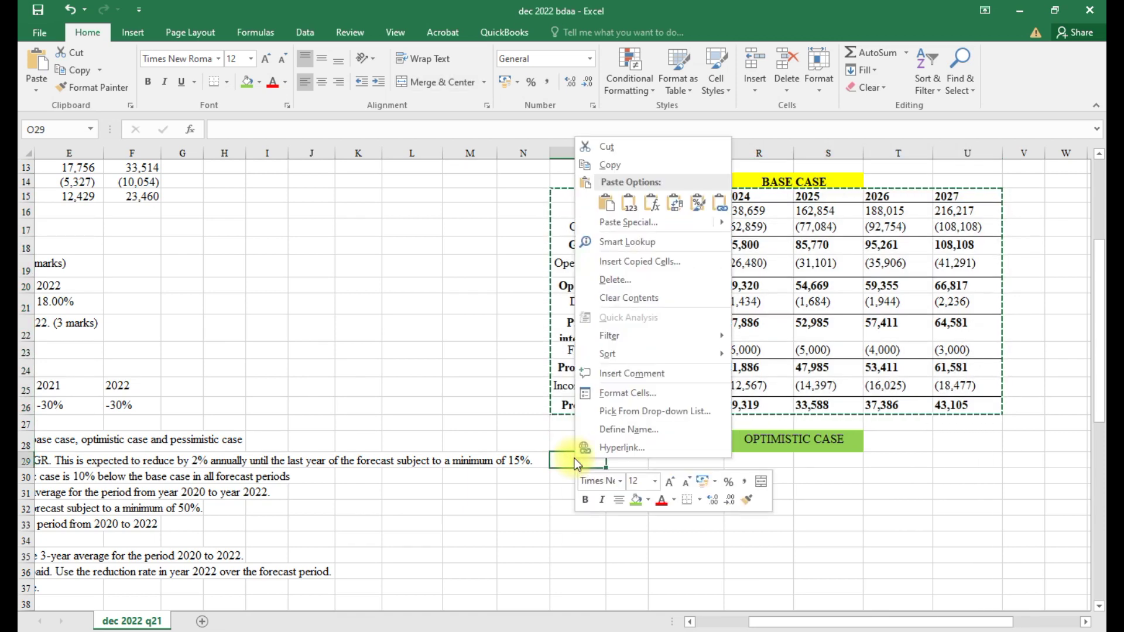
click(634, 202)
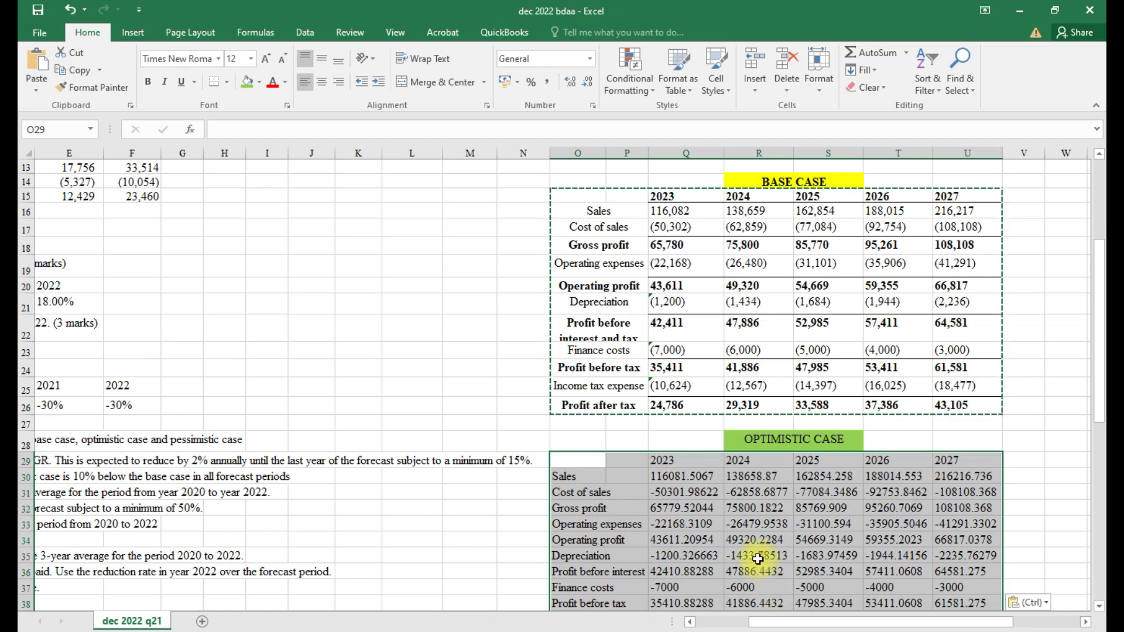
Format the pasted statement in O29:V46 with the custom number format #,##0;(#,##0) so negatives use parentheses
scroll(761, 568, down, 1)
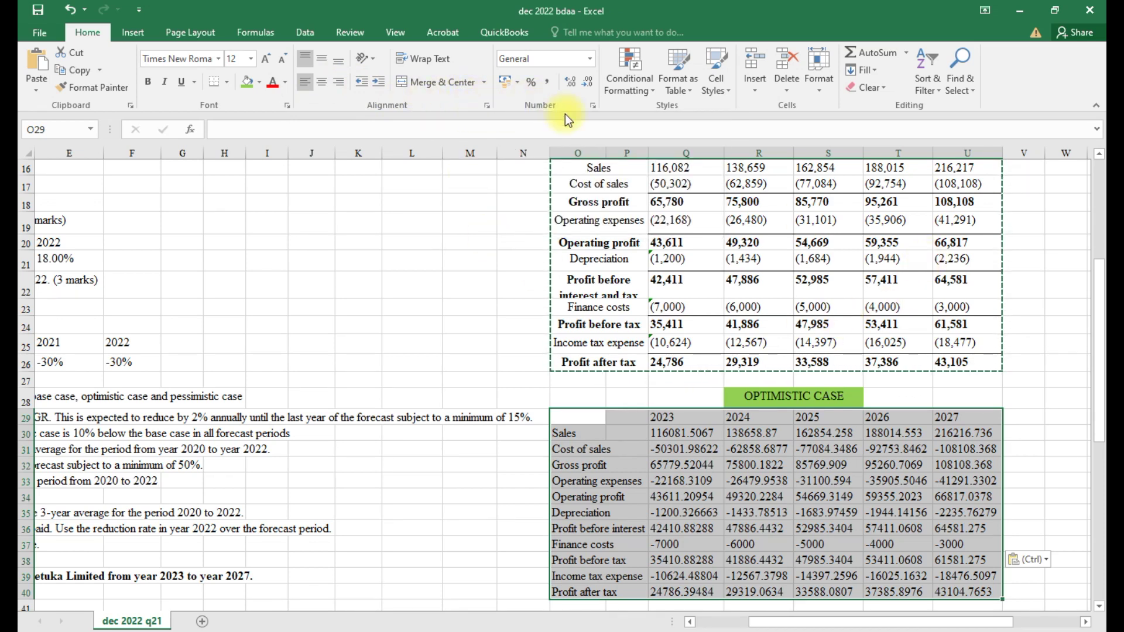
click(1016, 482)
scroll(1016, 483, down, 2)
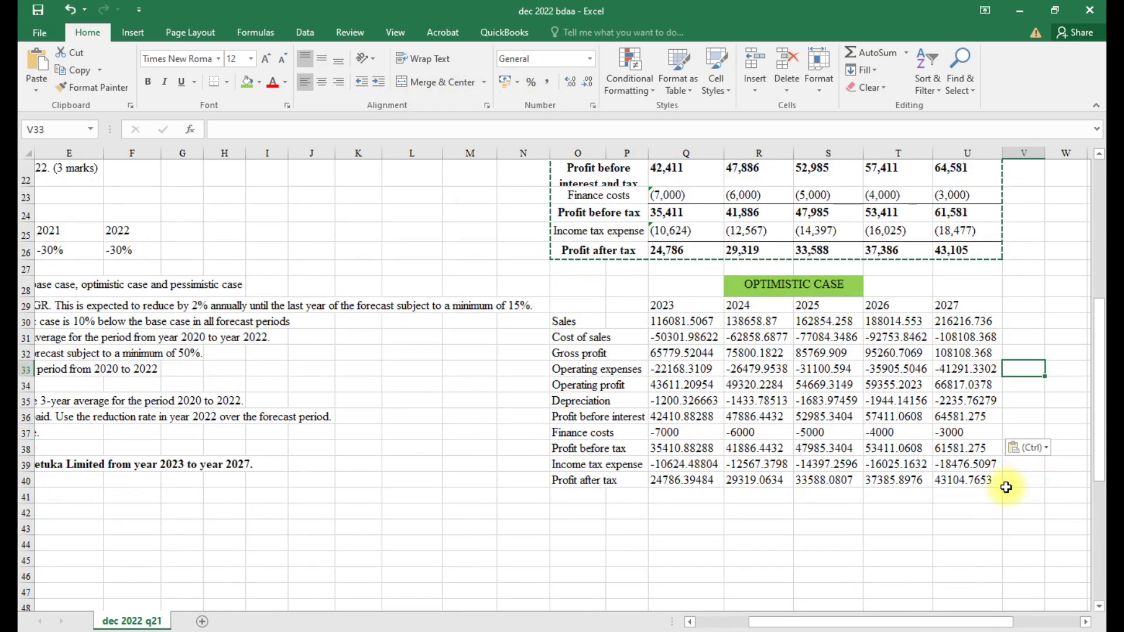
drag(570, 306, 1015, 570)
drag(1015, 580, 1015, 580)
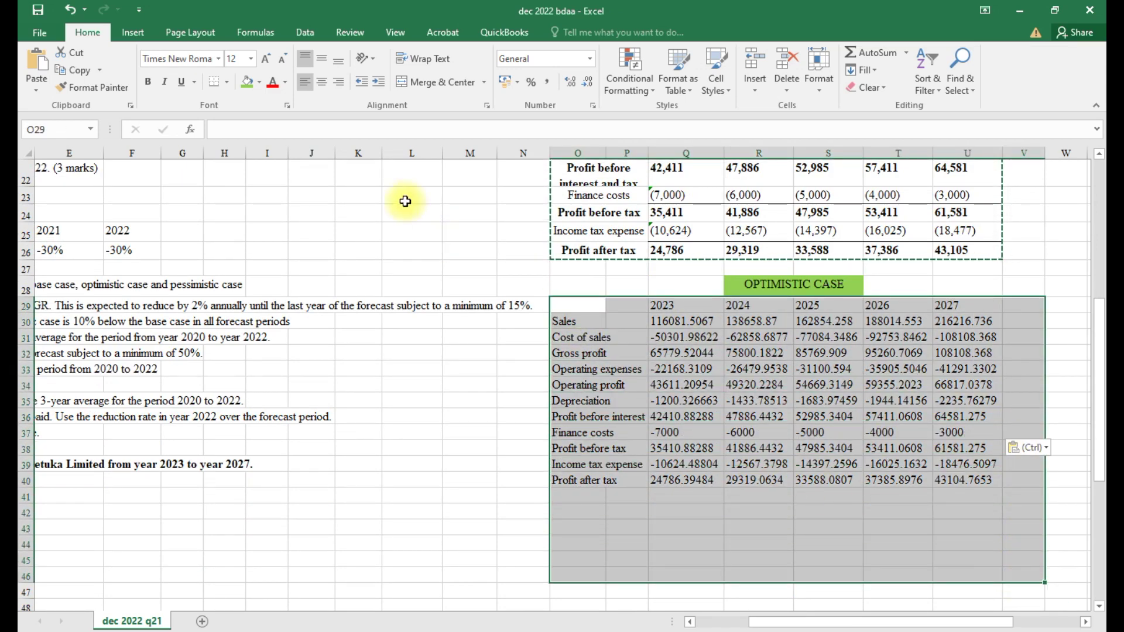
click(488, 106)
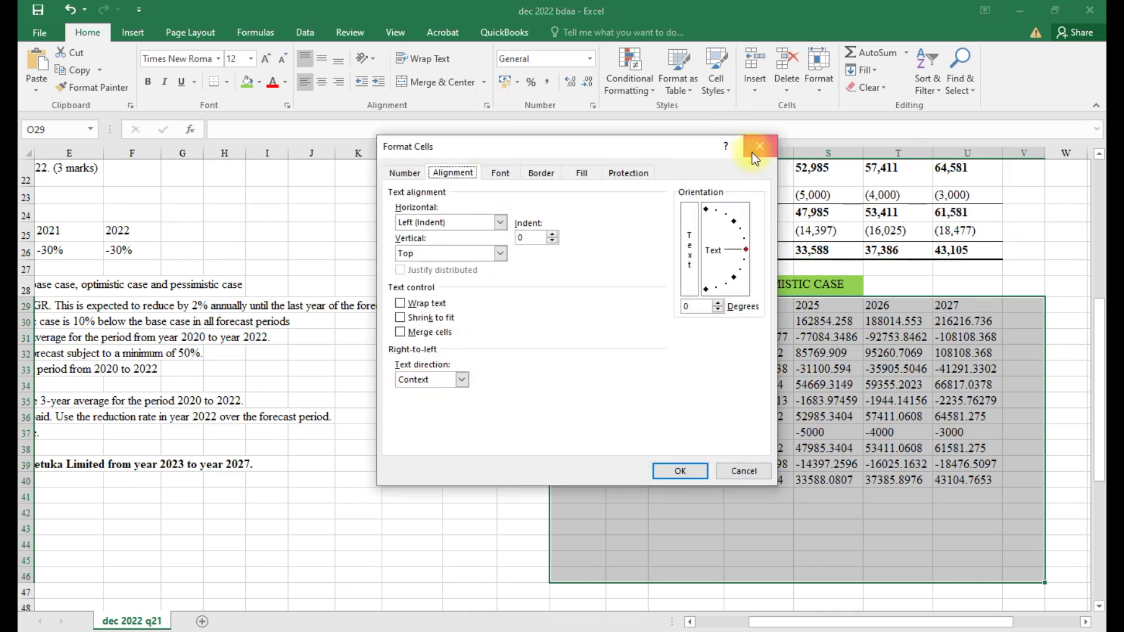
click(759, 146)
click(592, 105)
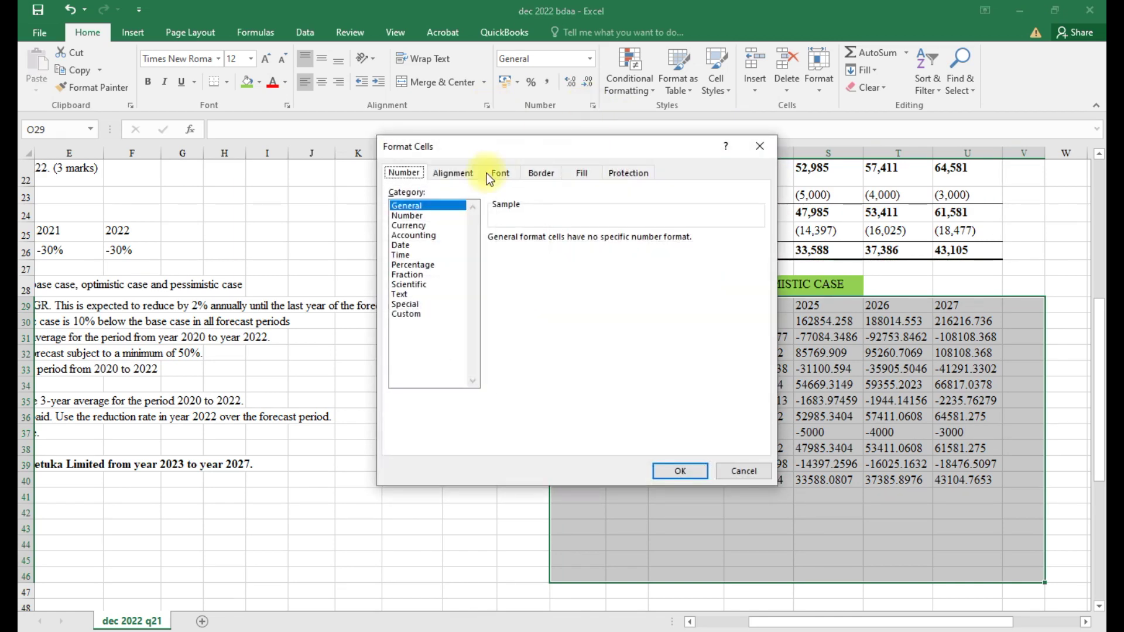
click(399, 314)
click(539, 315)
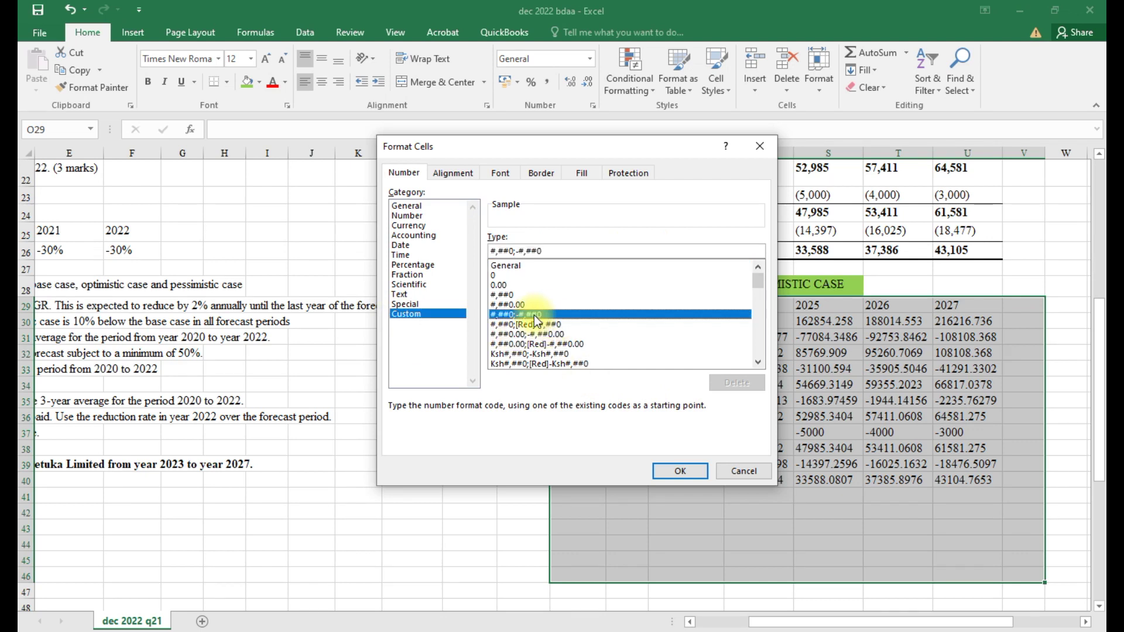
click(522, 252)
key(BackSpace)
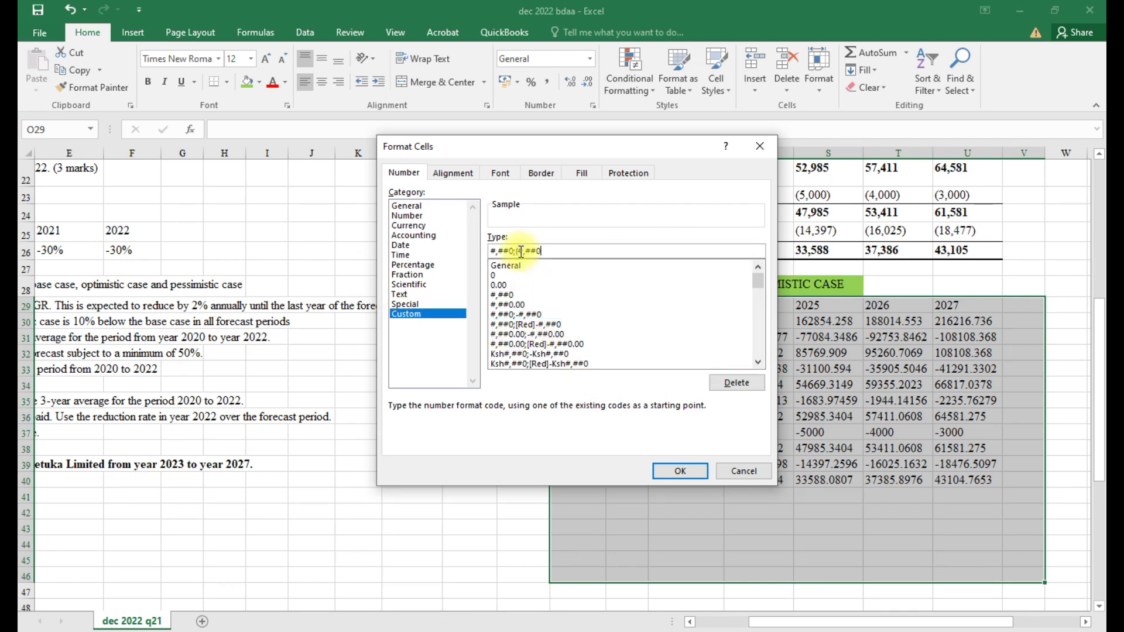
key(Return)
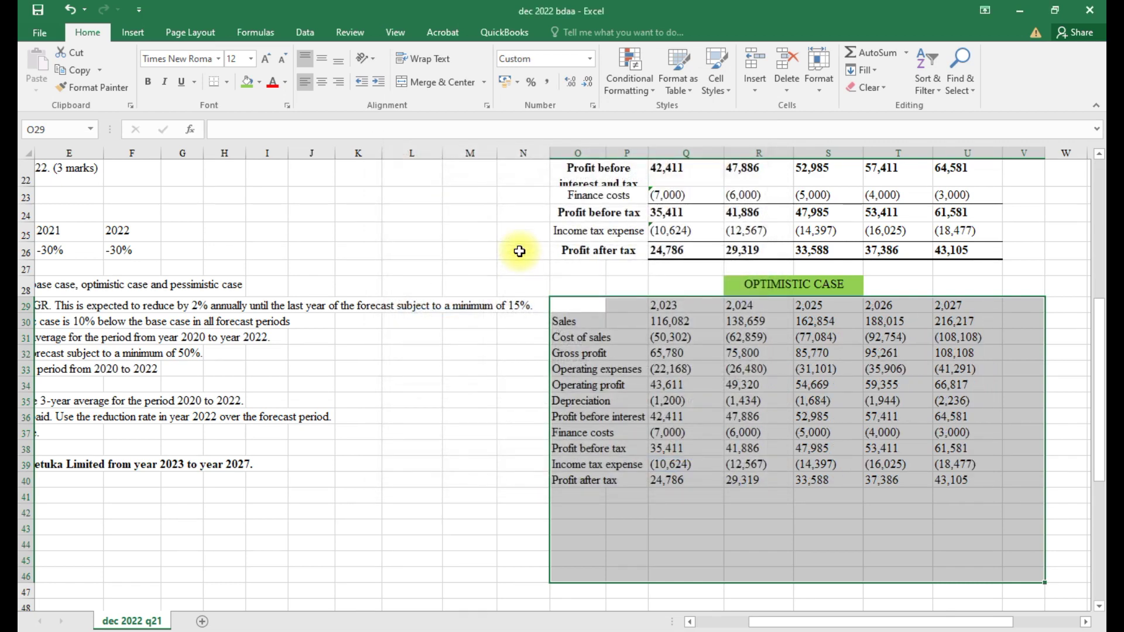
click(837, 537)
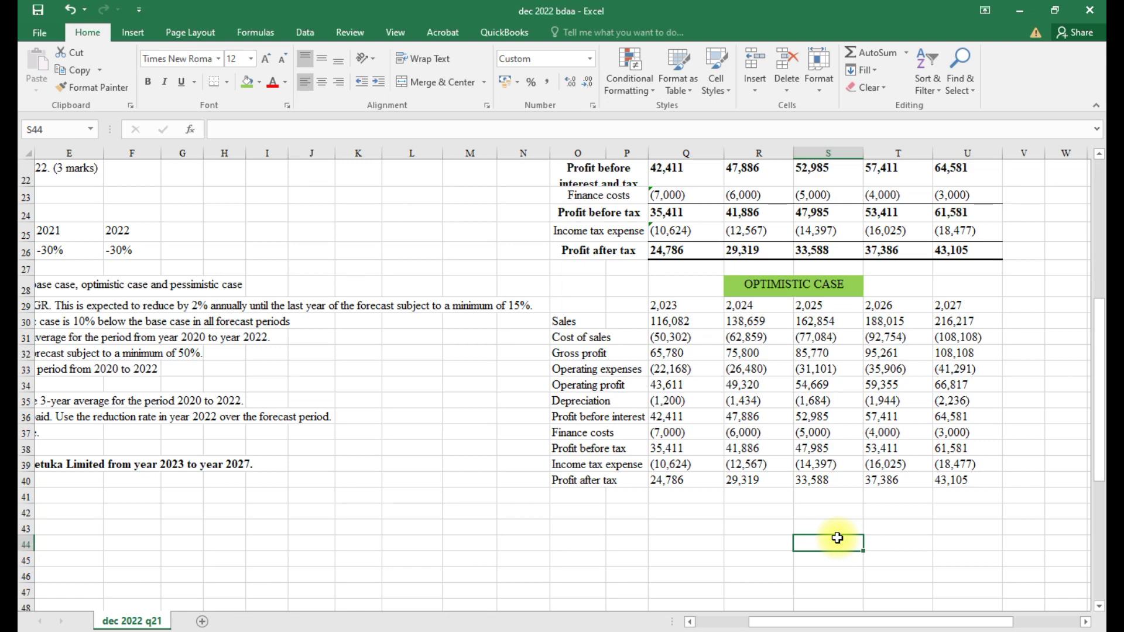
Apply the comma number style to the years in Q29:U29 and remove all their decimals
scroll(717, 378, up, 1)
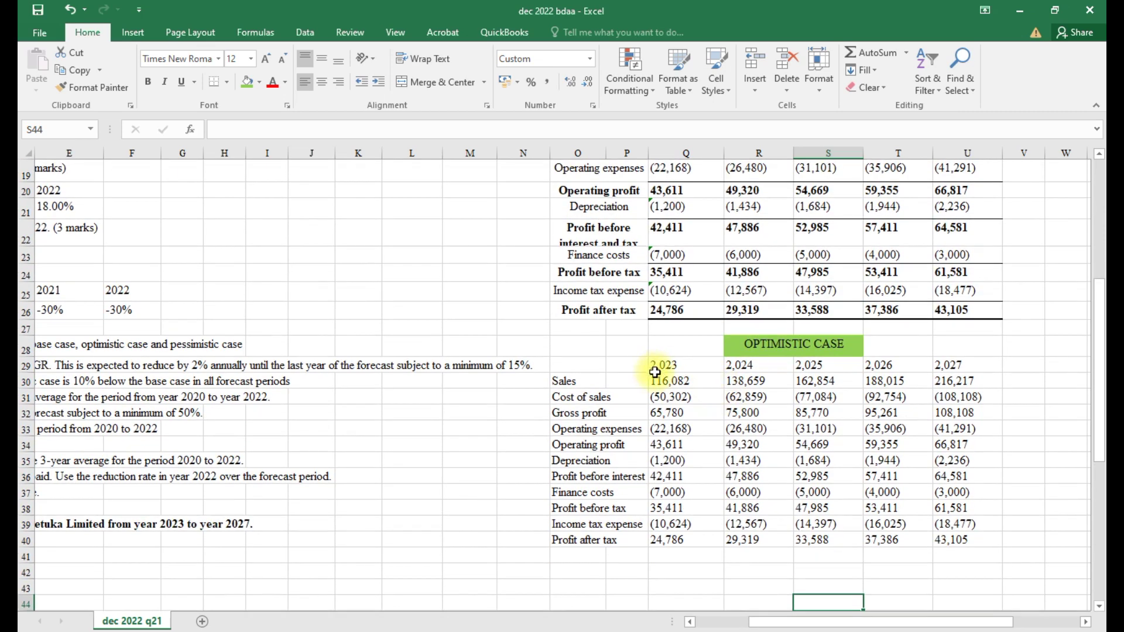
click(661, 367)
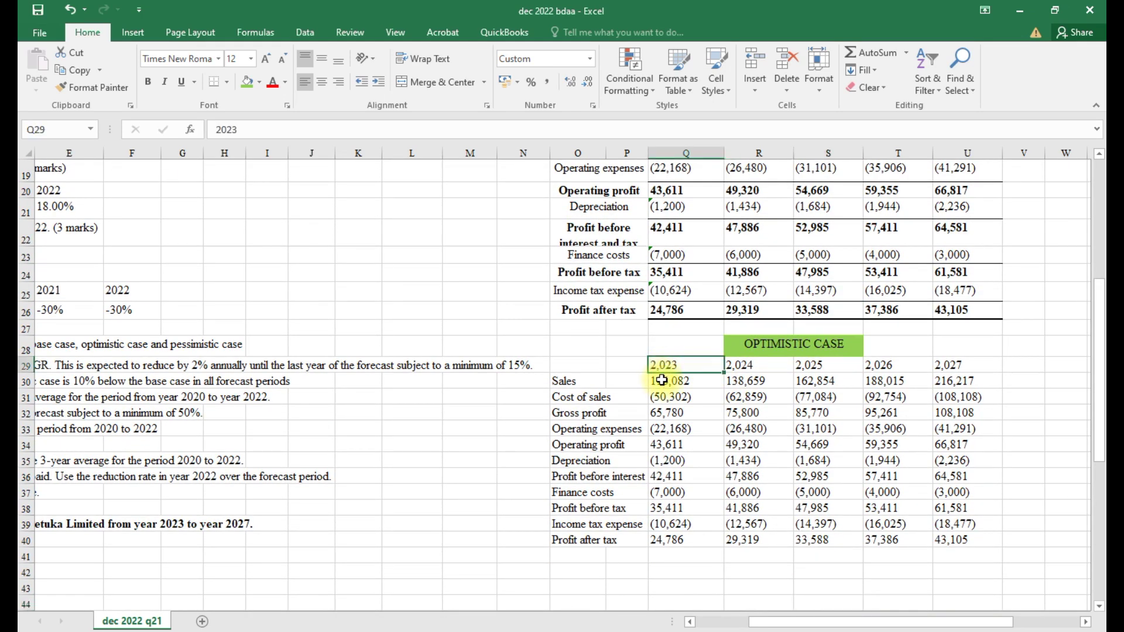
drag(657, 365, 978, 371)
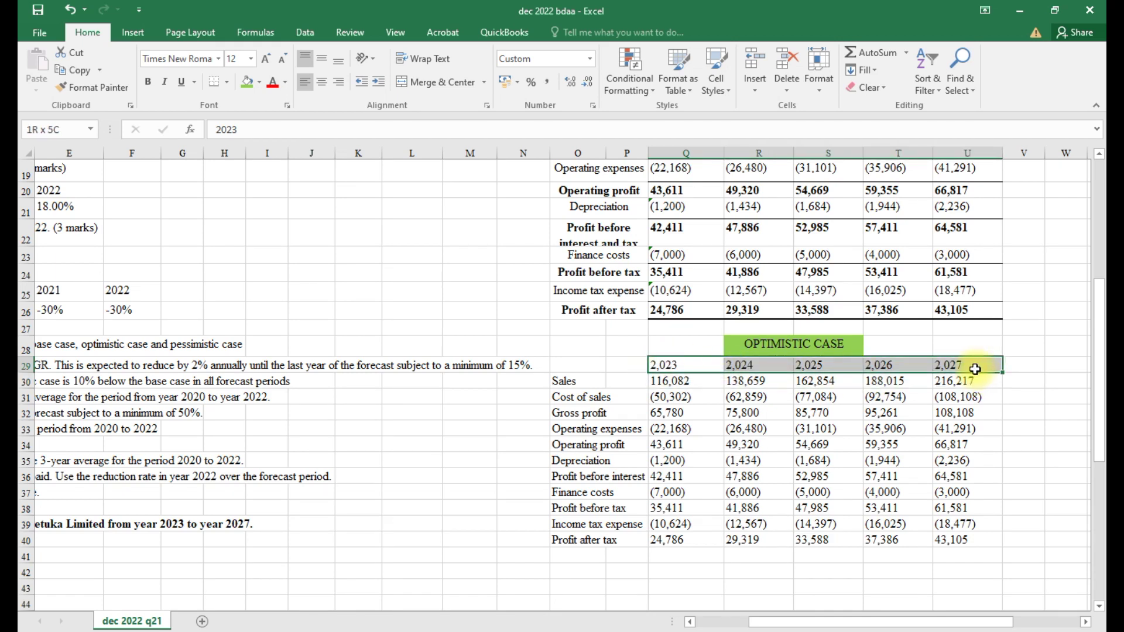
click(550, 82)
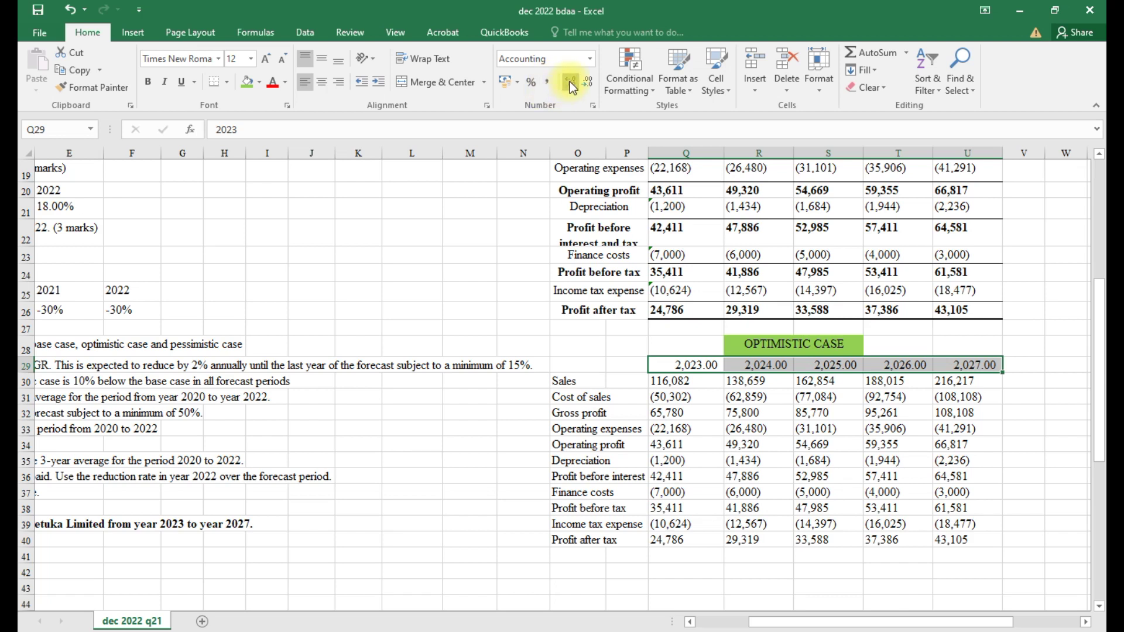
click(570, 83)
click(572, 87)
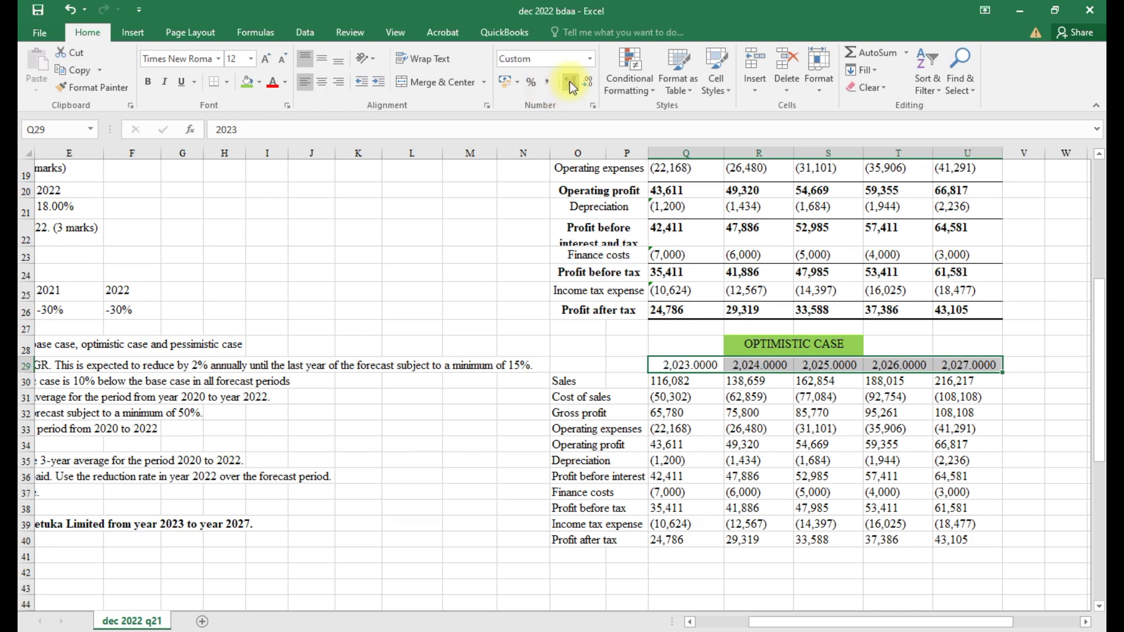
click(586, 87)
click(585, 87)
click(585, 86)
click(585, 87)
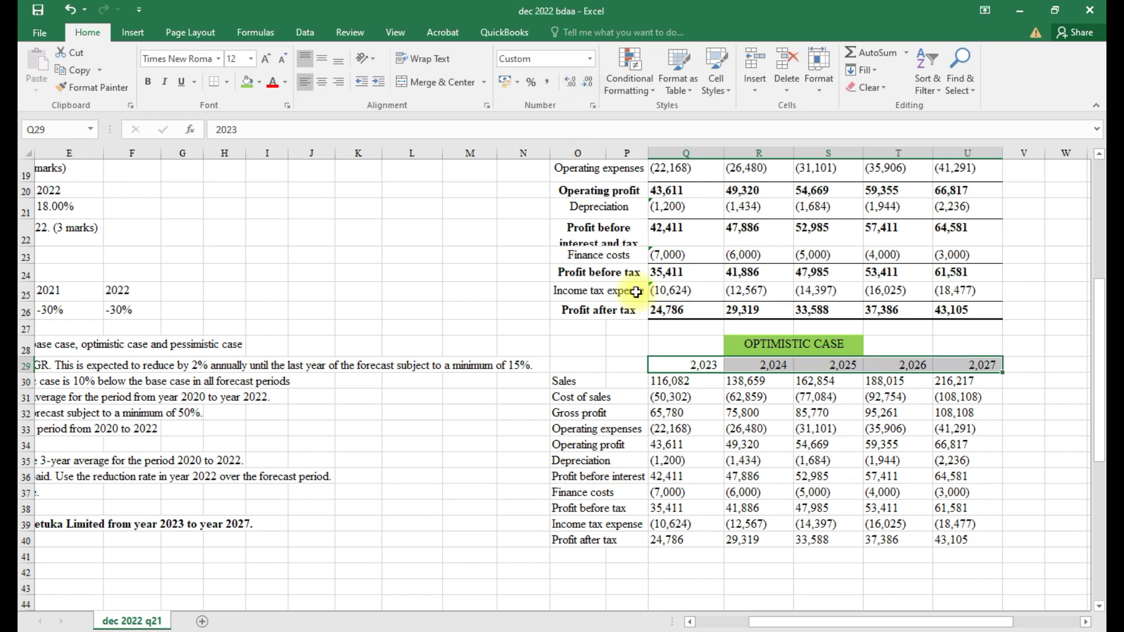
click(700, 385)
double_click(709, 365)
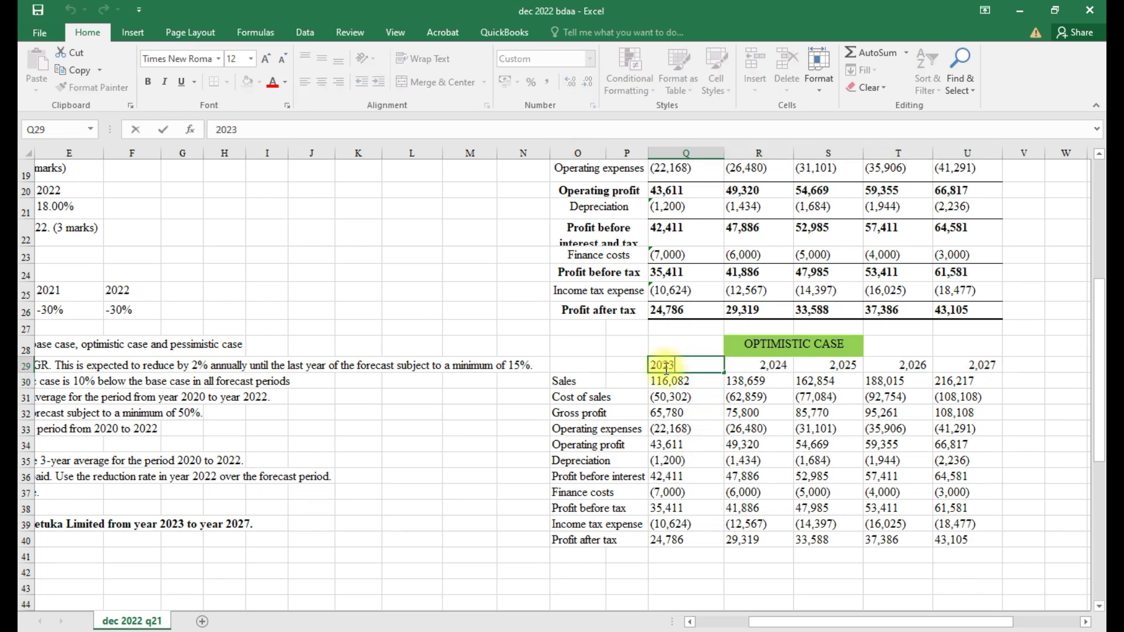
click(717, 410)
click(703, 370)
key(BackSpace)
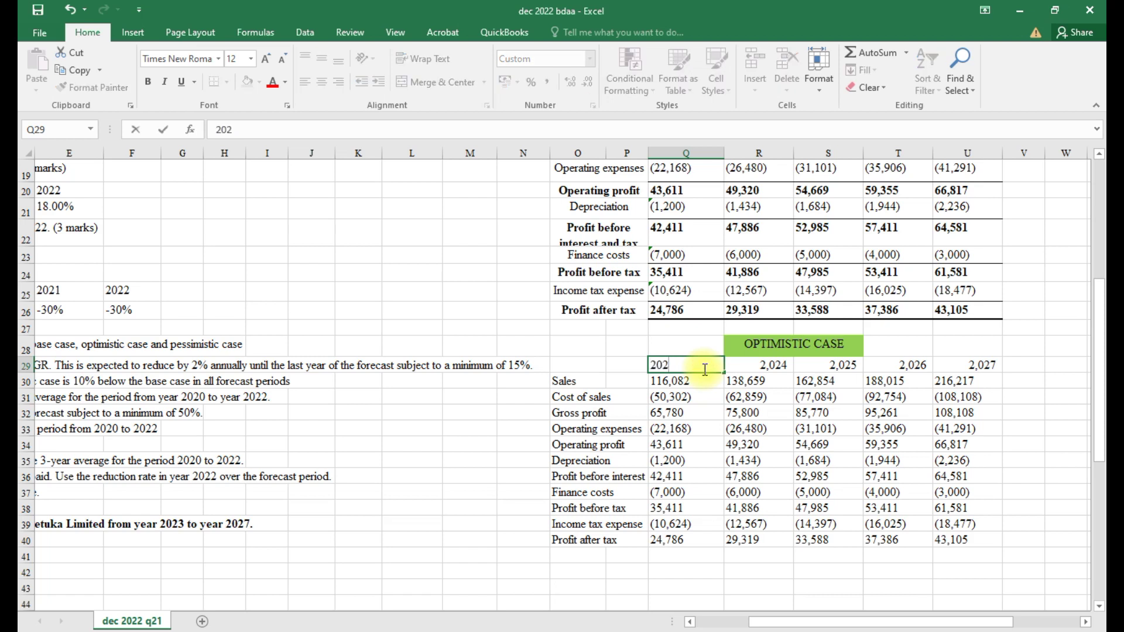
click(755, 364)
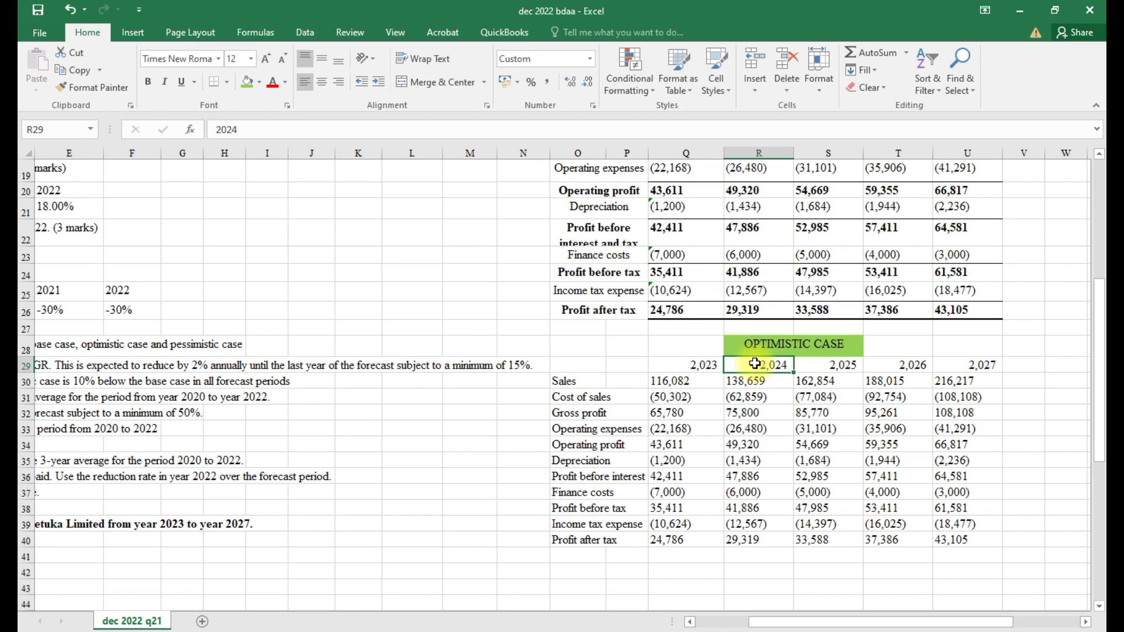
Format the years in Q29:U29 as plain numbers with no decimals or thousands separator
click(668, 366)
drag(667, 366, 983, 365)
click(591, 59)
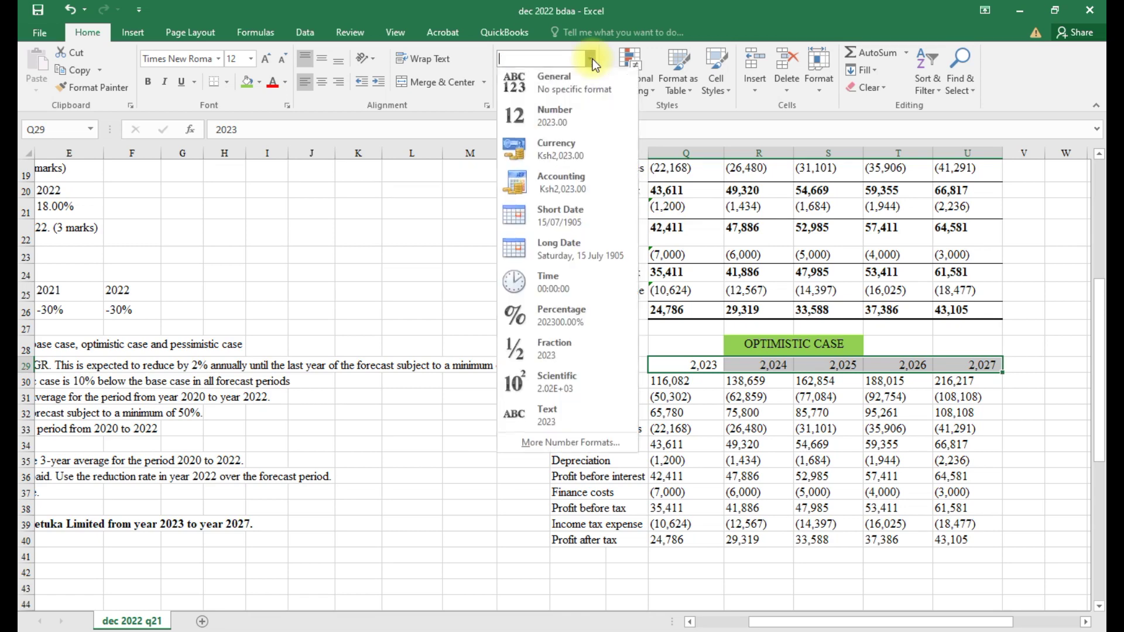
click(548, 116)
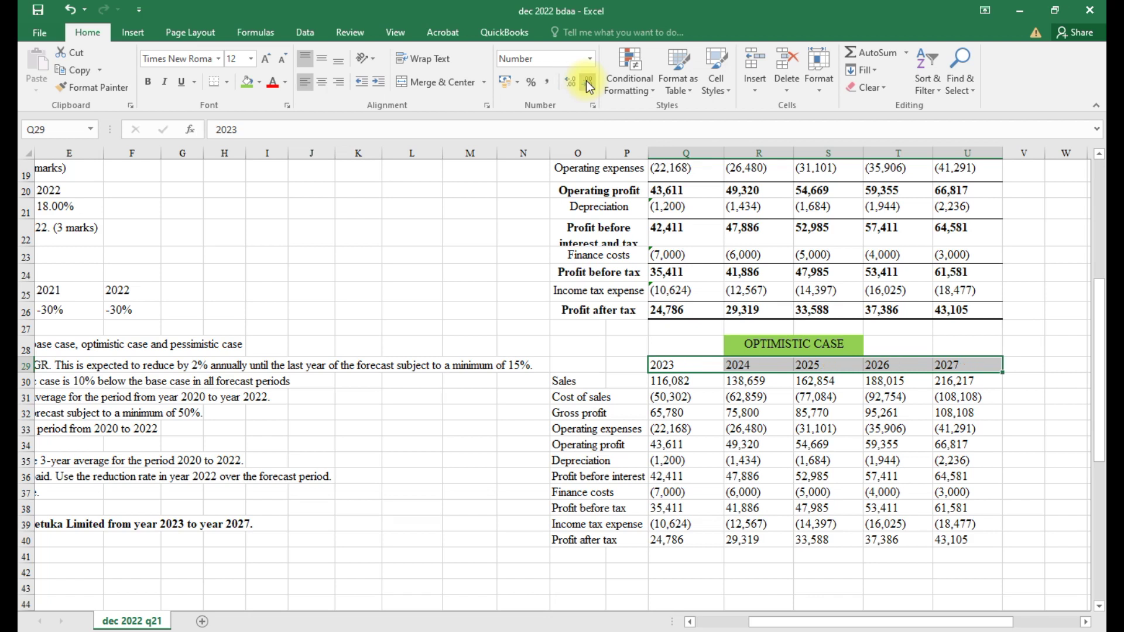
click(719, 428)
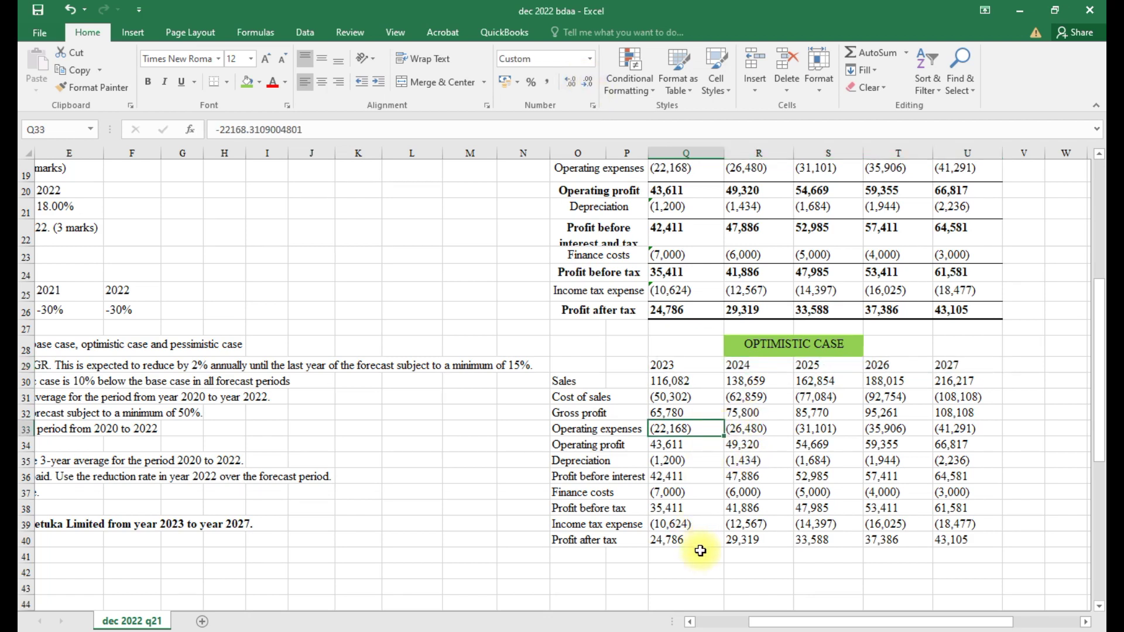
Make the years in Q29:U29 bold and add a bottom border beneath them
drag(657, 367, 992, 365)
key(ctrl+b)
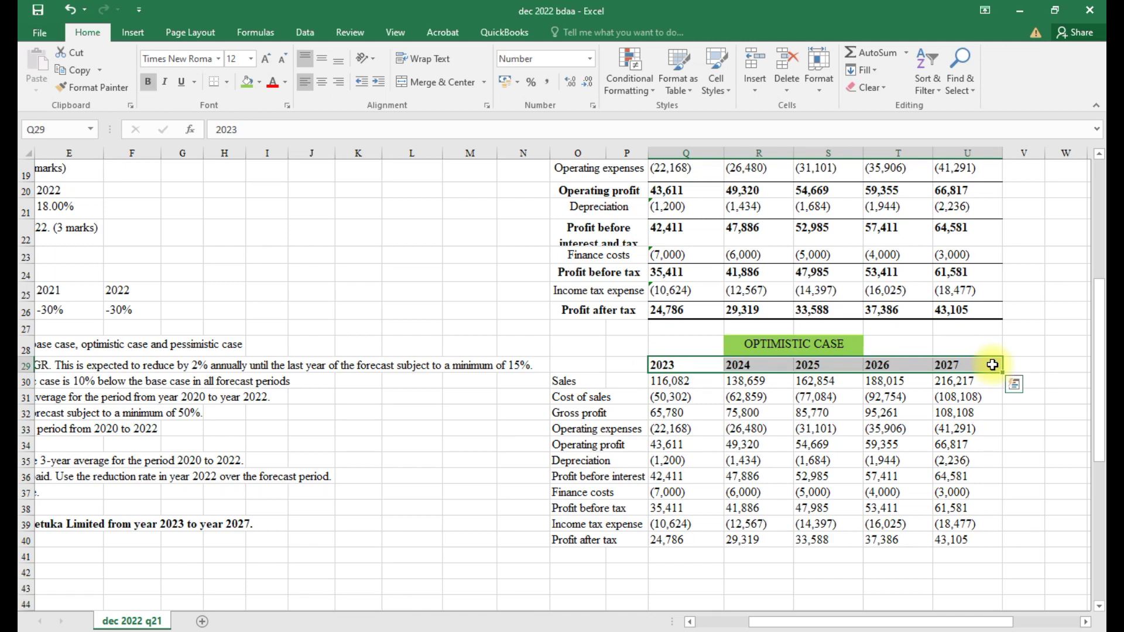
click(212, 85)
click(697, 559)
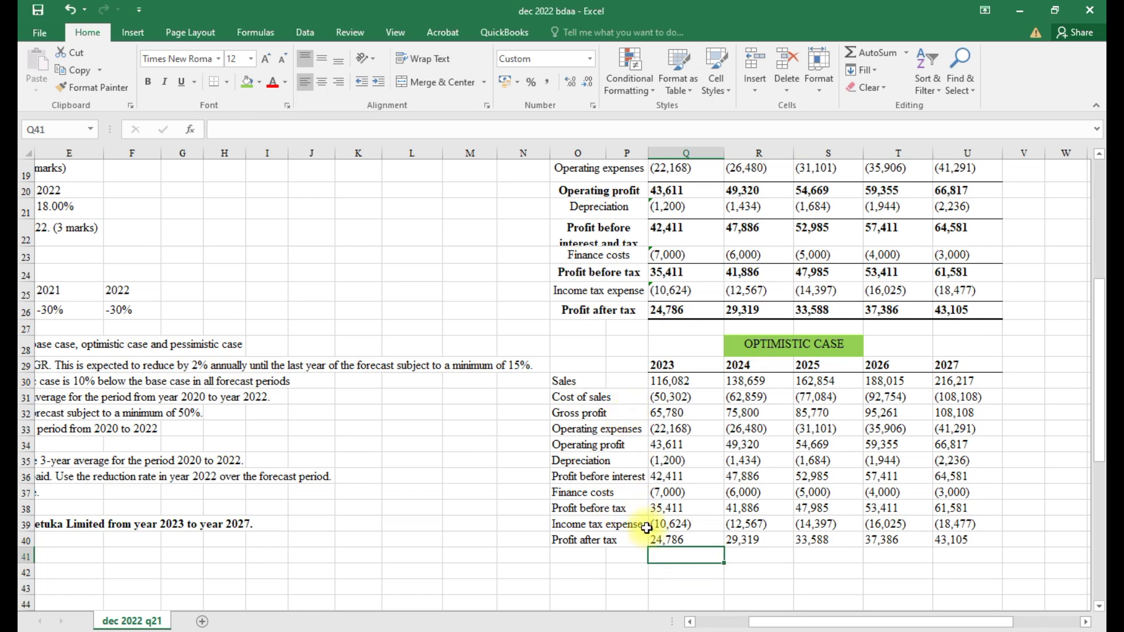
Check the contents of the pasted optimistic case cells, such as sales, cost of sales and gross profit, against the base case statement
scroll(647, 528, up, 2)
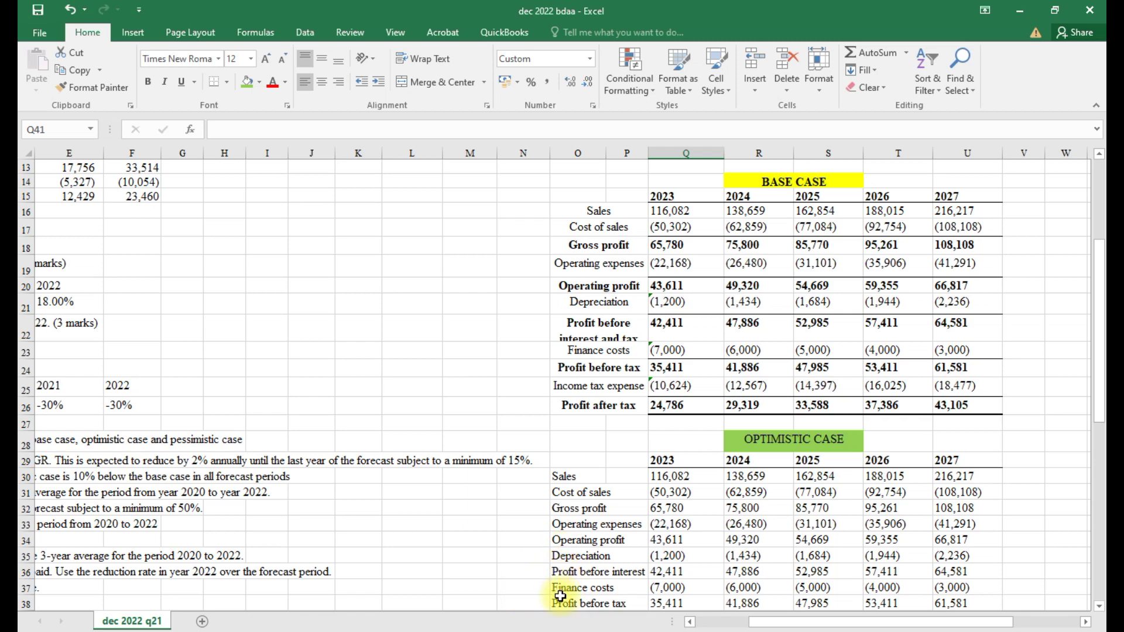
scroll(560, 596, up, 2)
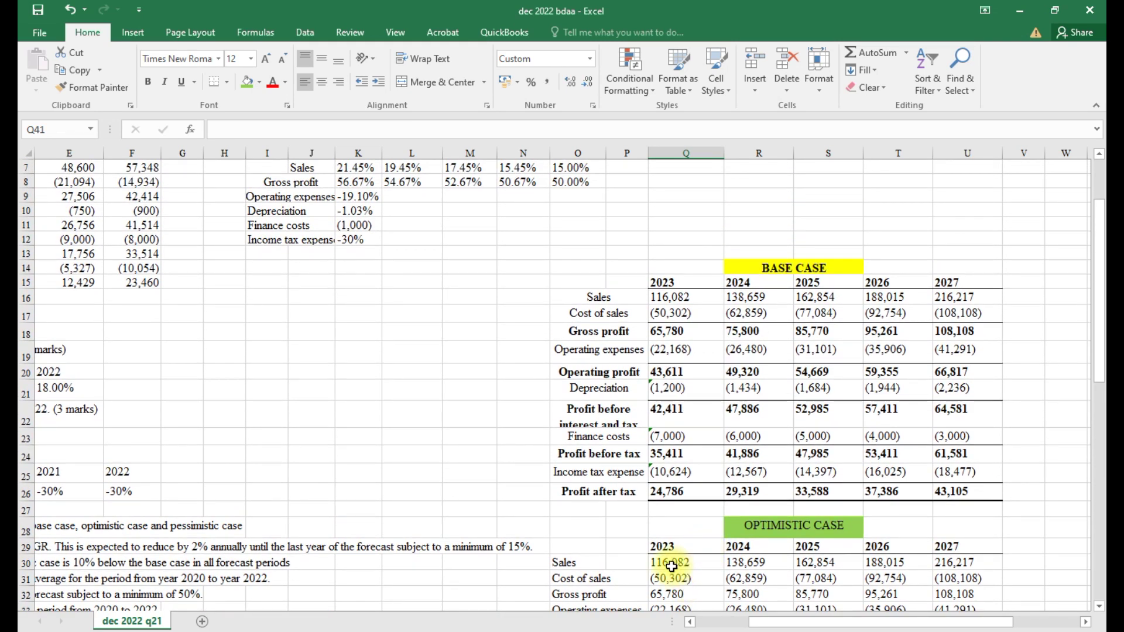
click(671, 567)
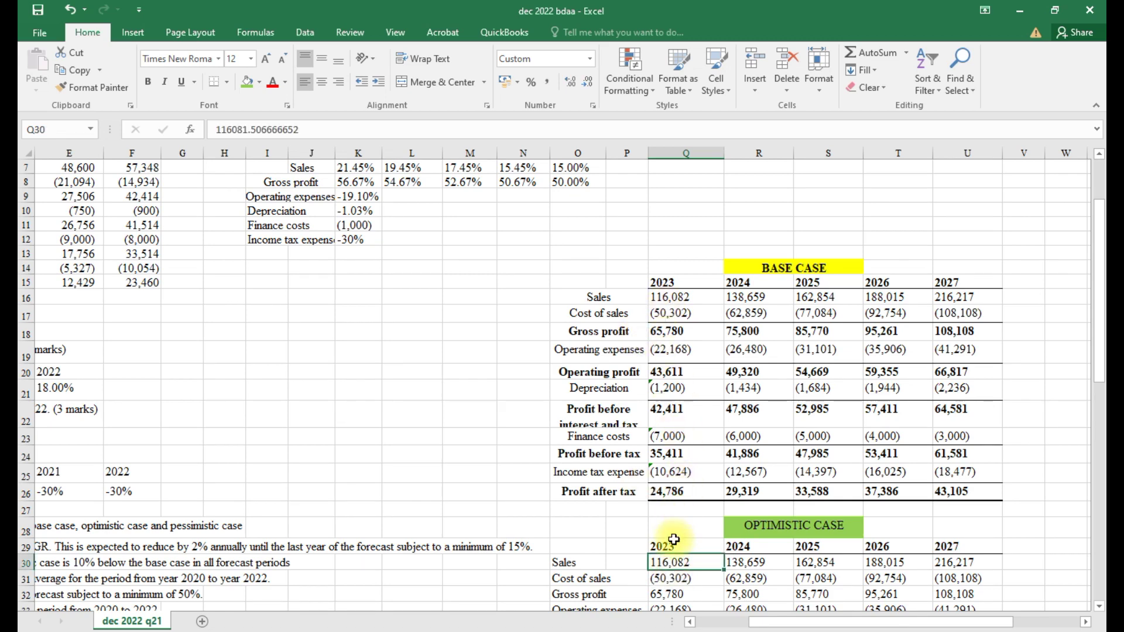
scroll(675, 542, down, 1)
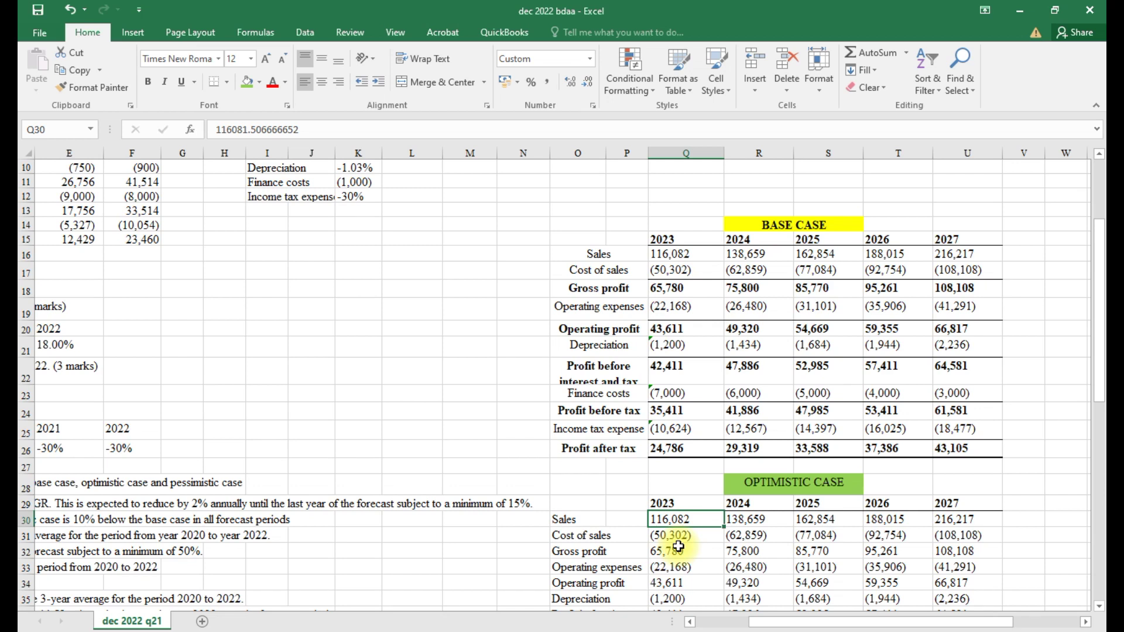
click(744, 523)
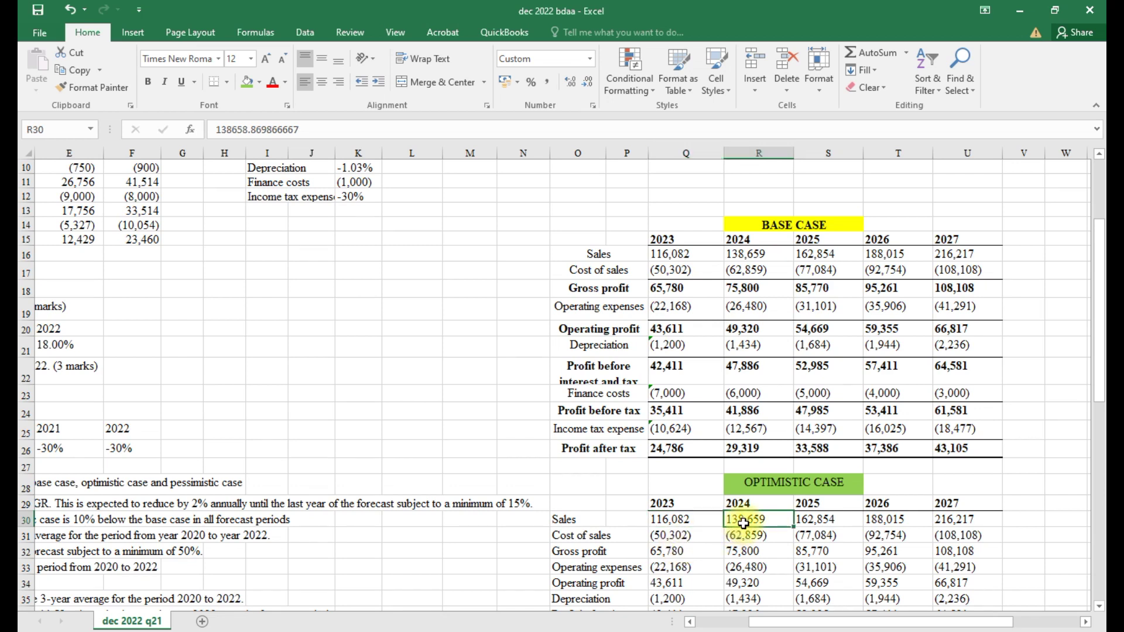
click(666, 543)
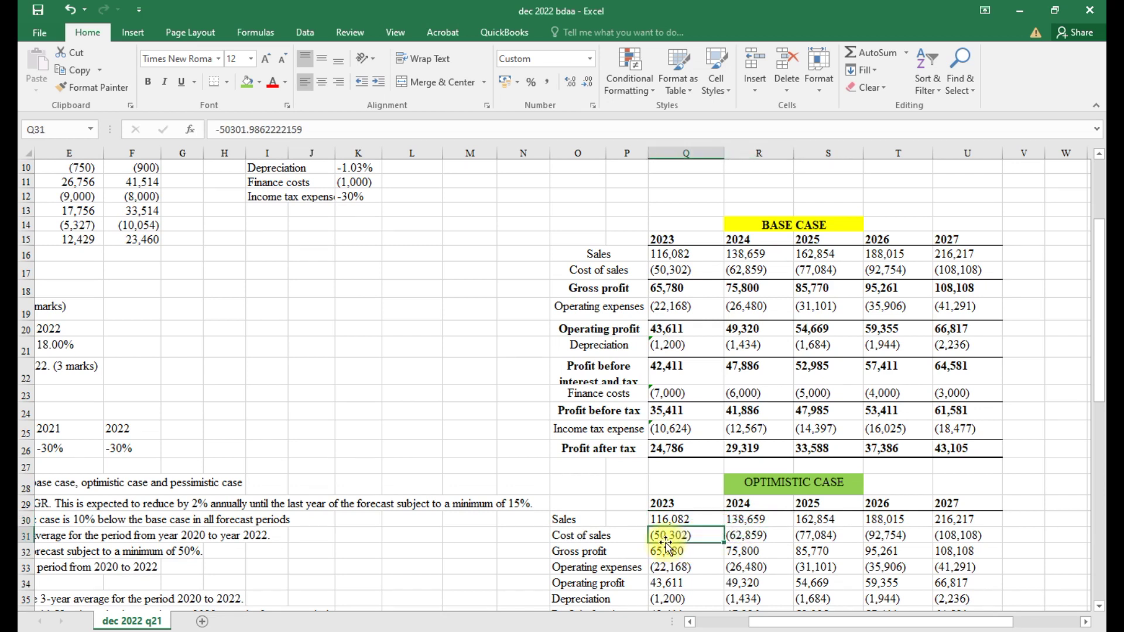
click(672, 565)
click(736, 549)
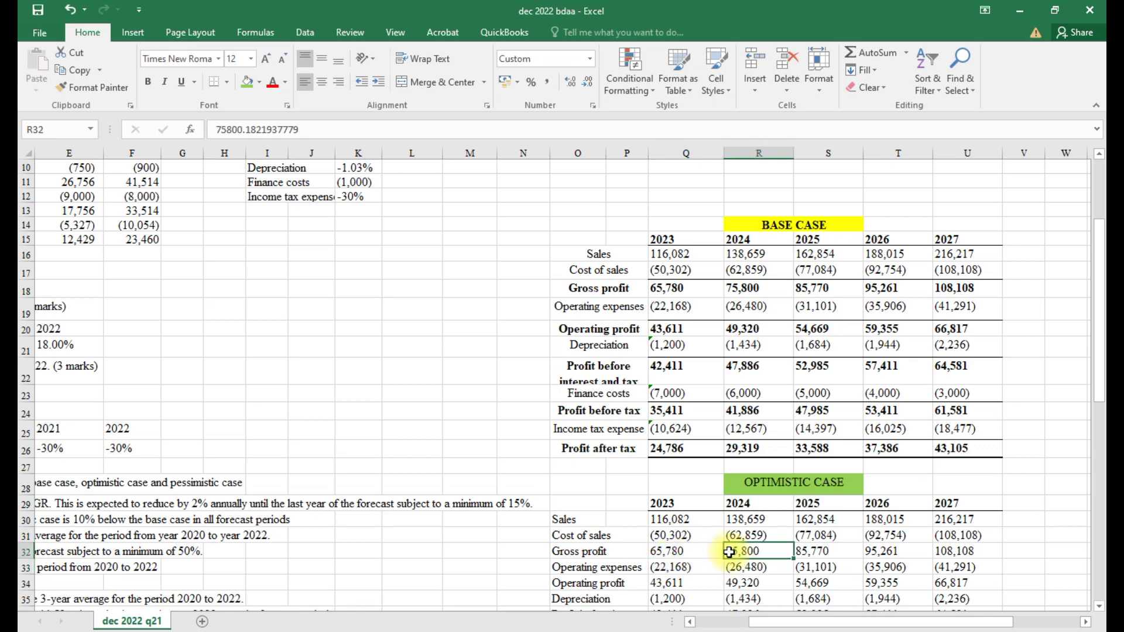
click(630, 535)
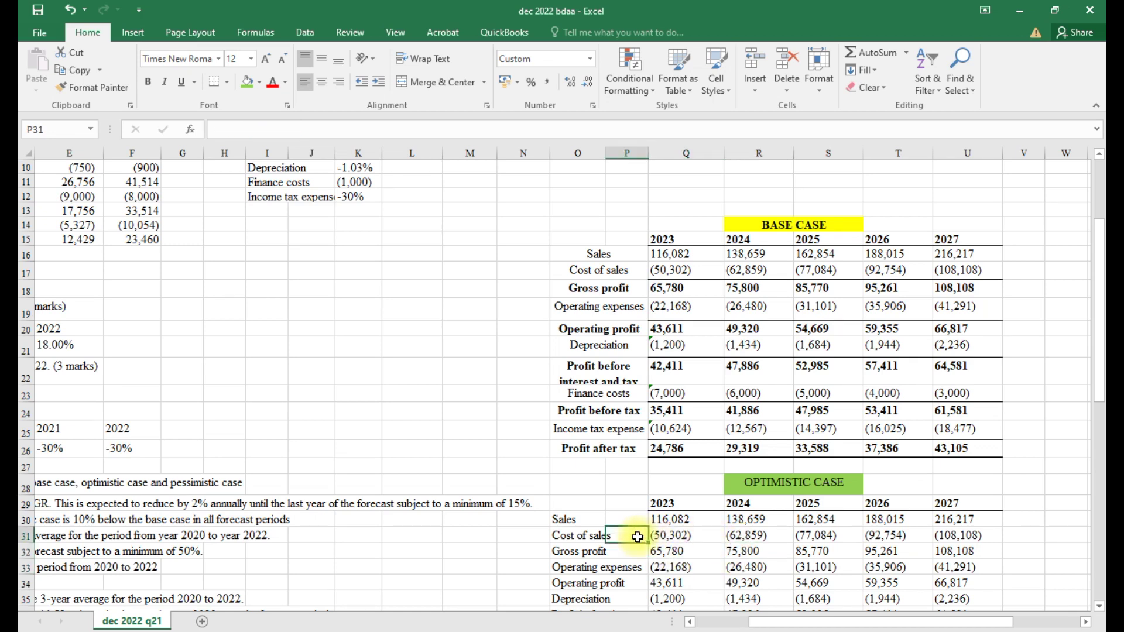
scroll(698, 565, down, 2)
click(747, 530)
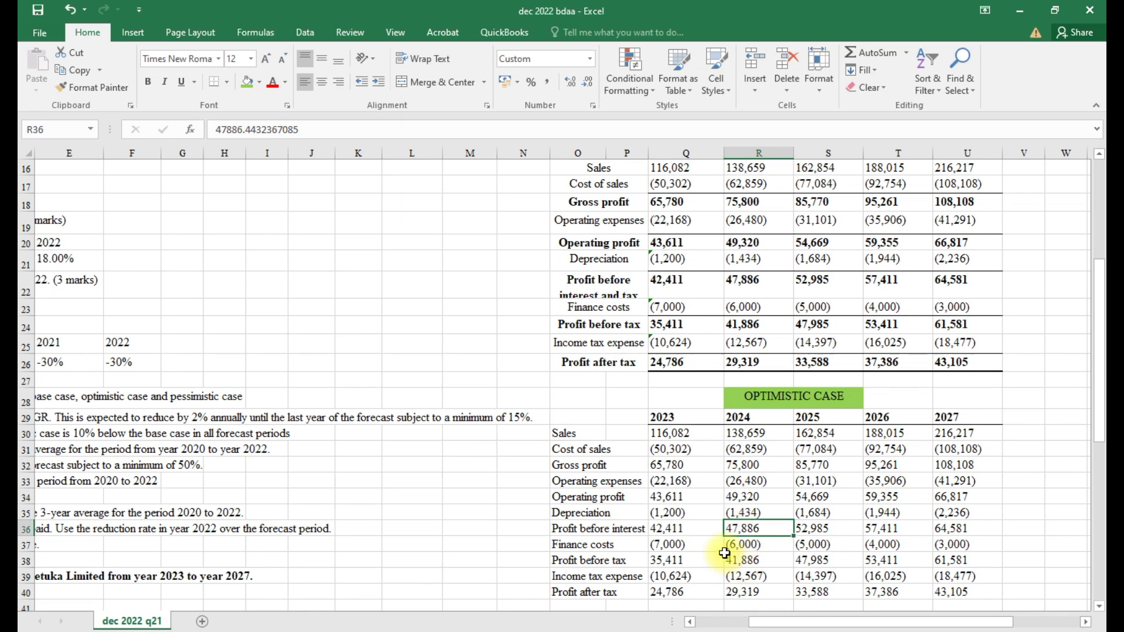
Undo the year row formatting, the statement's custom number format and the values-only paste under the OPTIMISTIC CASE heading
key(ctrl+z)
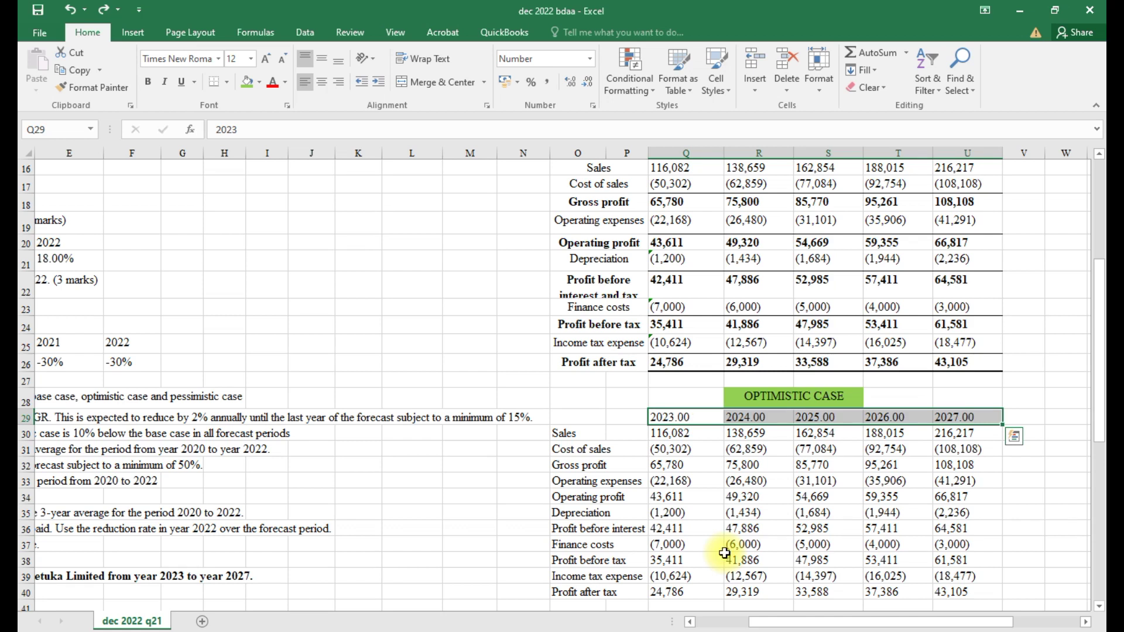
key(ctrl+z)
key(ctrl+z)
key(ctrl+z)
key(ctrl+z)
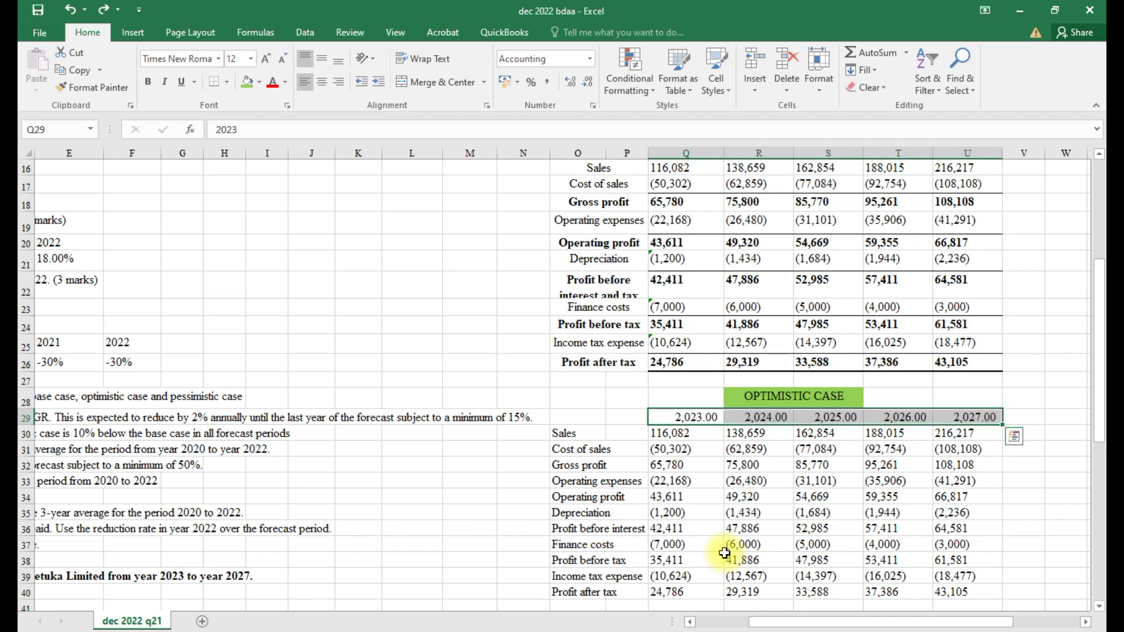
key(ctrl+z)
key(ctrl+z)
key(ctrl+z)
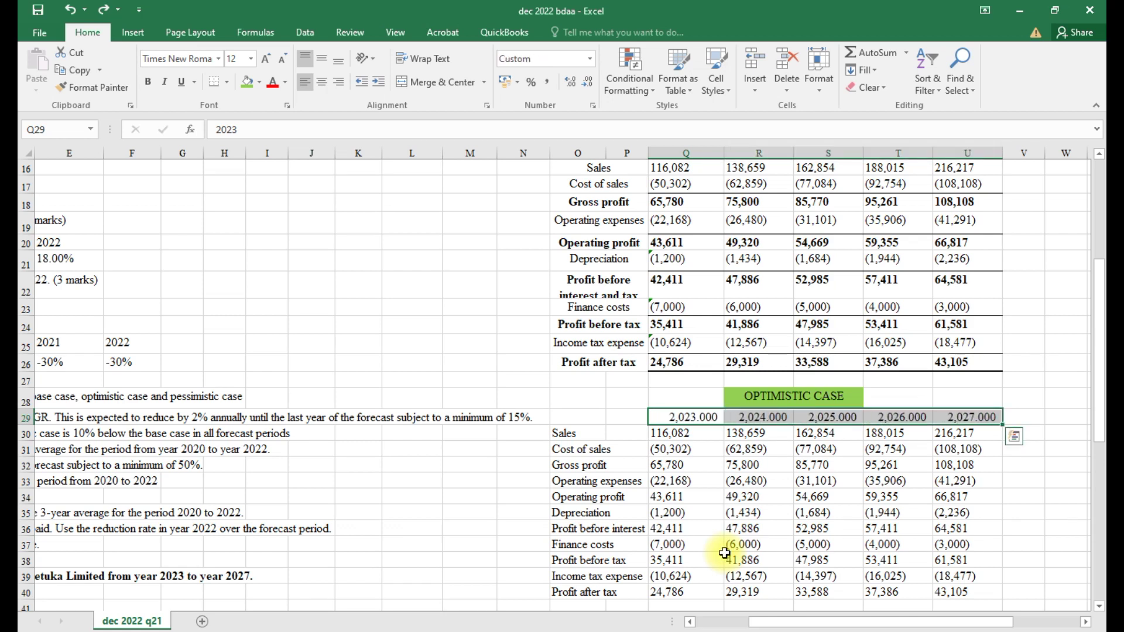
key(ctrl+z)
key(ctrl+z)
key(ctrl+z)
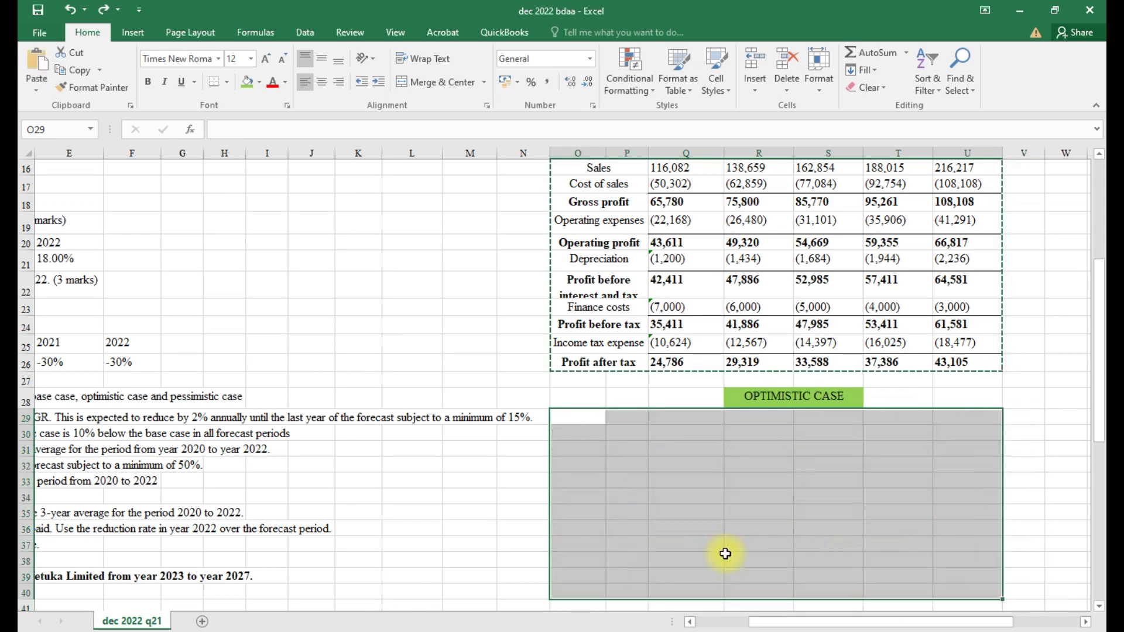
click(729, 523)
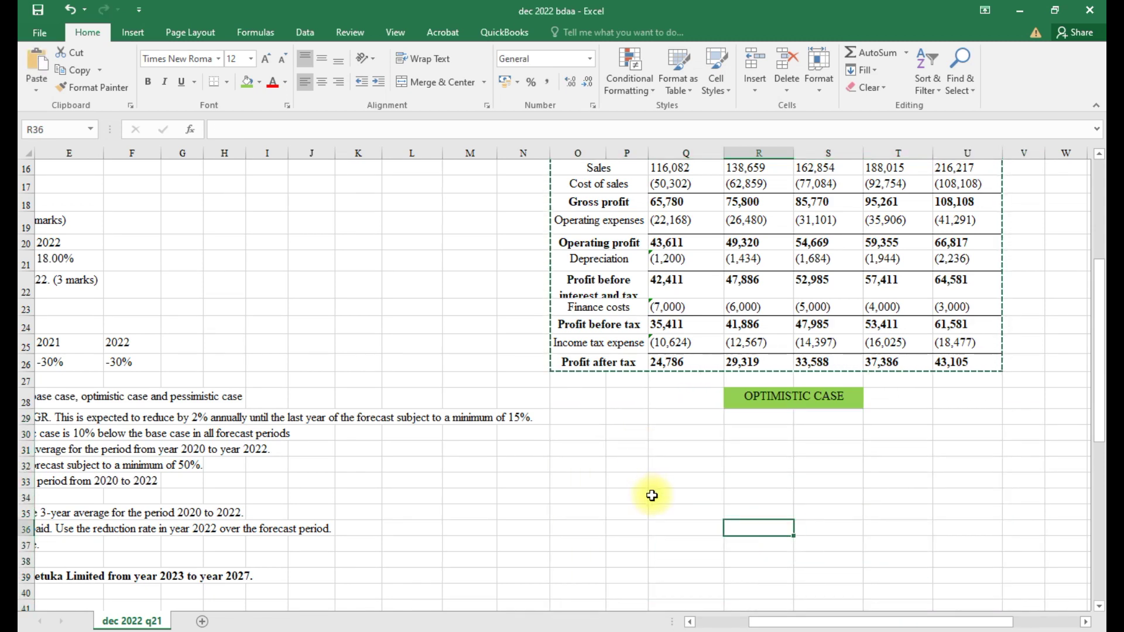
scroll(646, 492, up, 3)
right_click(689, 346)
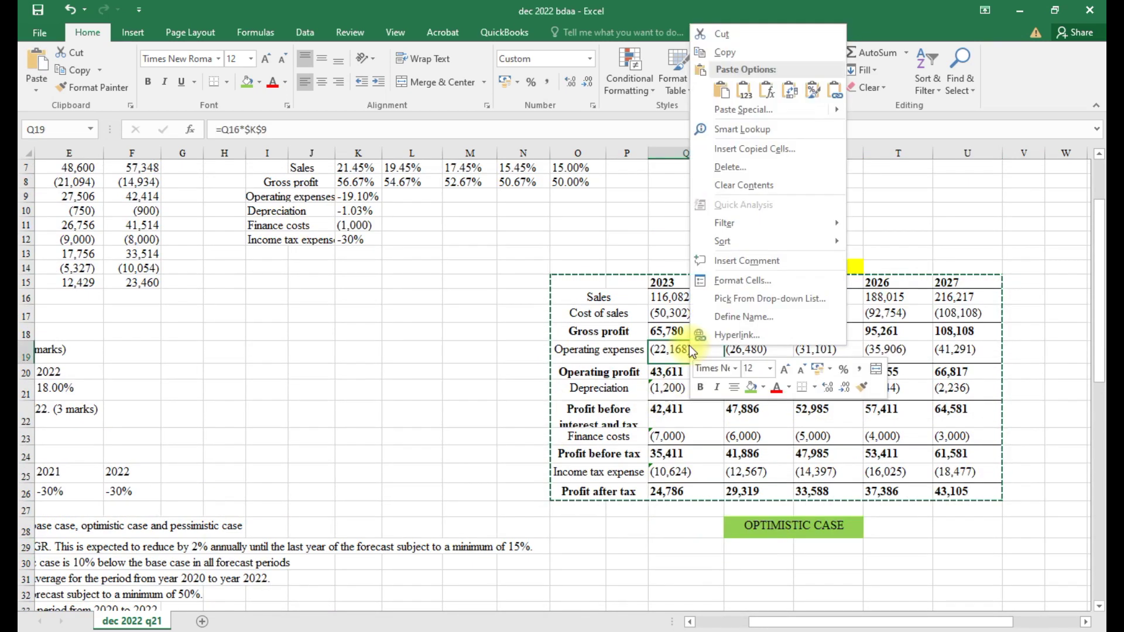
click(726, 51)
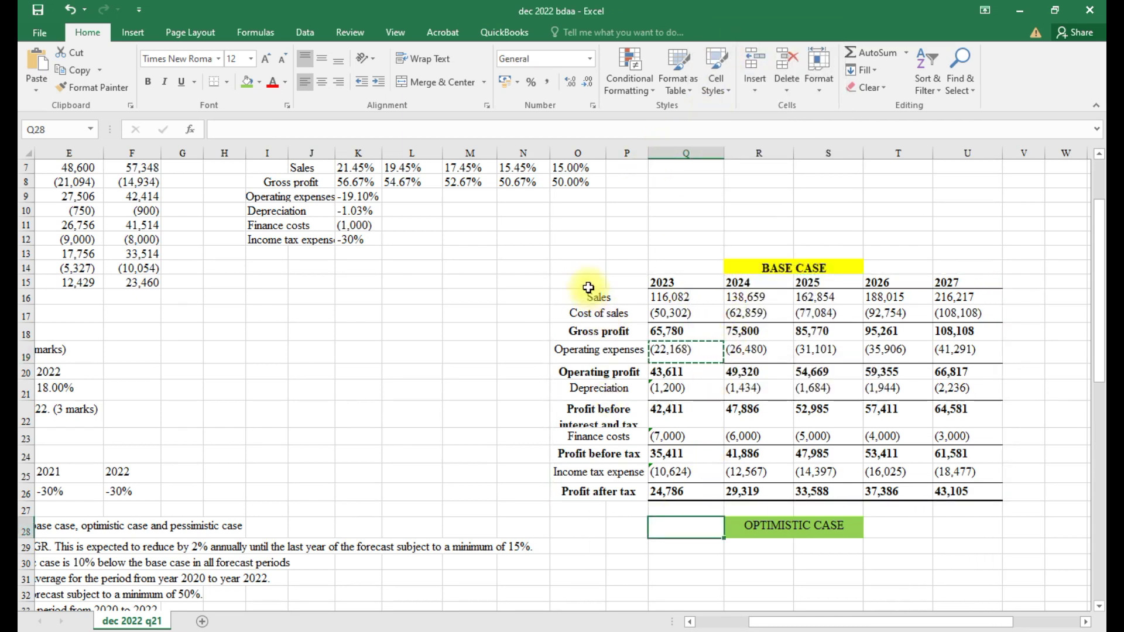
Copy the base case statement O15:U26 and paste its formulas only starting at O29, under the OPTIMISTIC CASE heading
drag(587, 284, 980, 495)
right_click(752, 367)
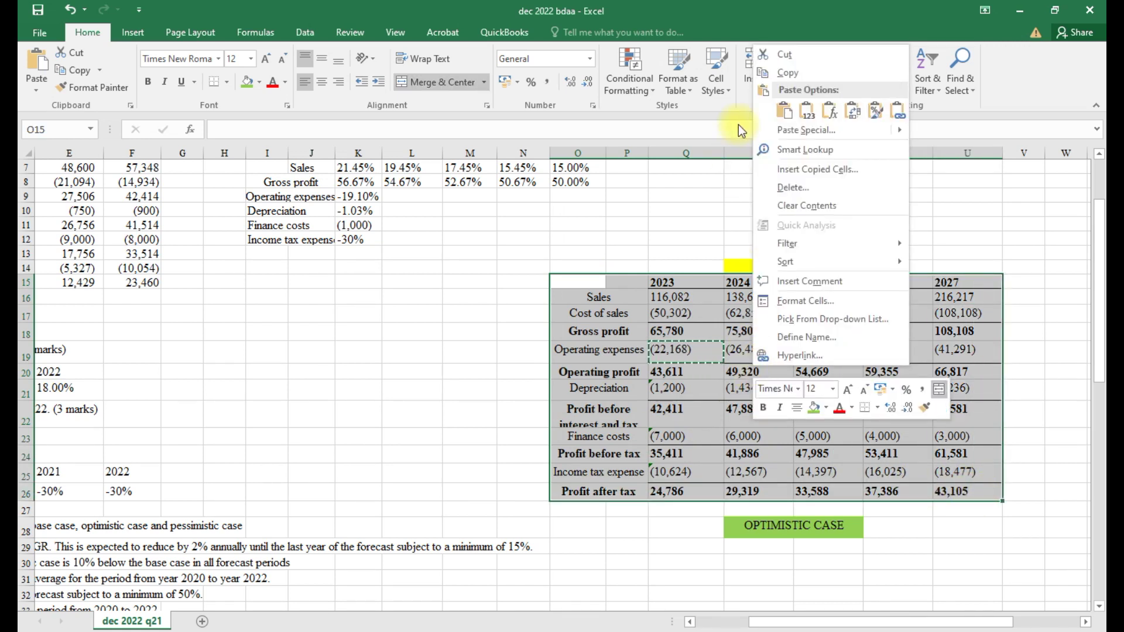
click(787, 72)
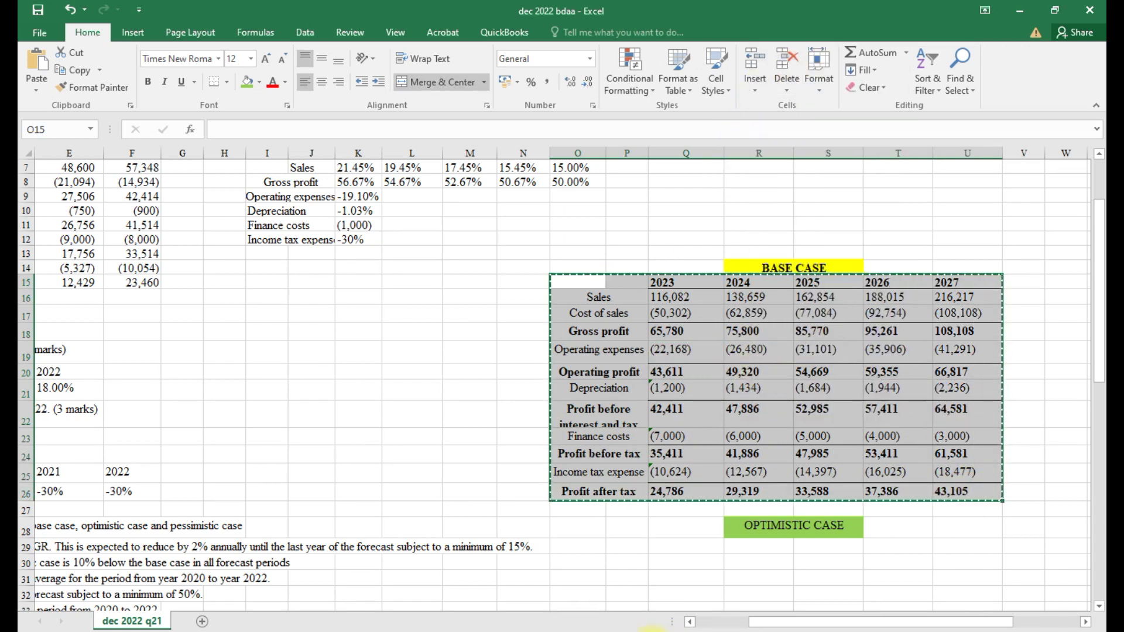
click(593, 548)
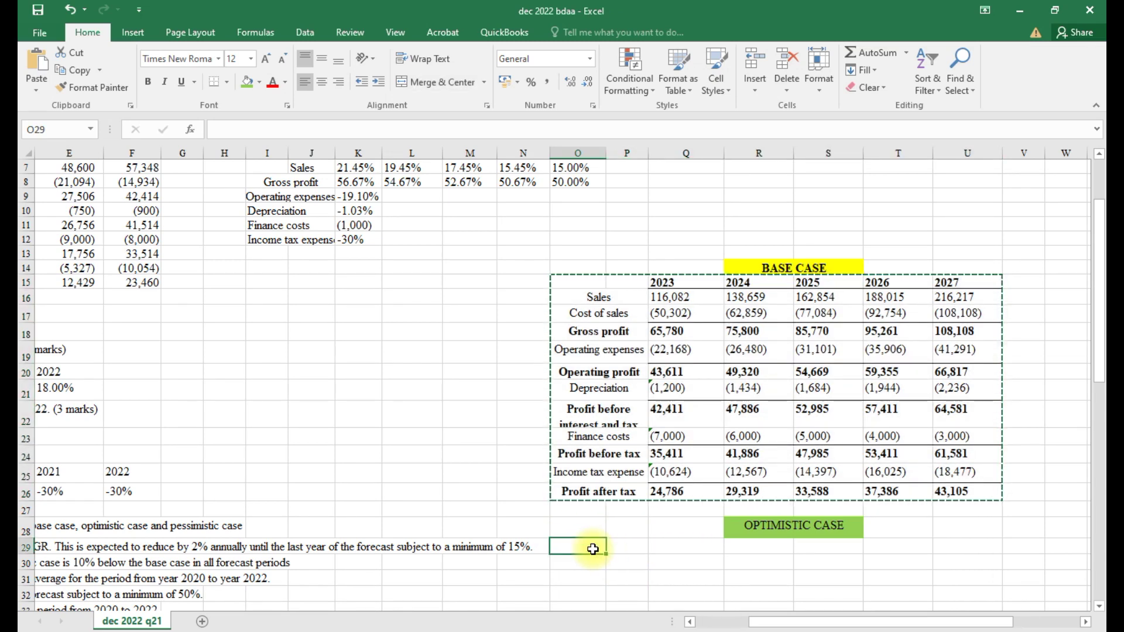
right_click(593, 548)
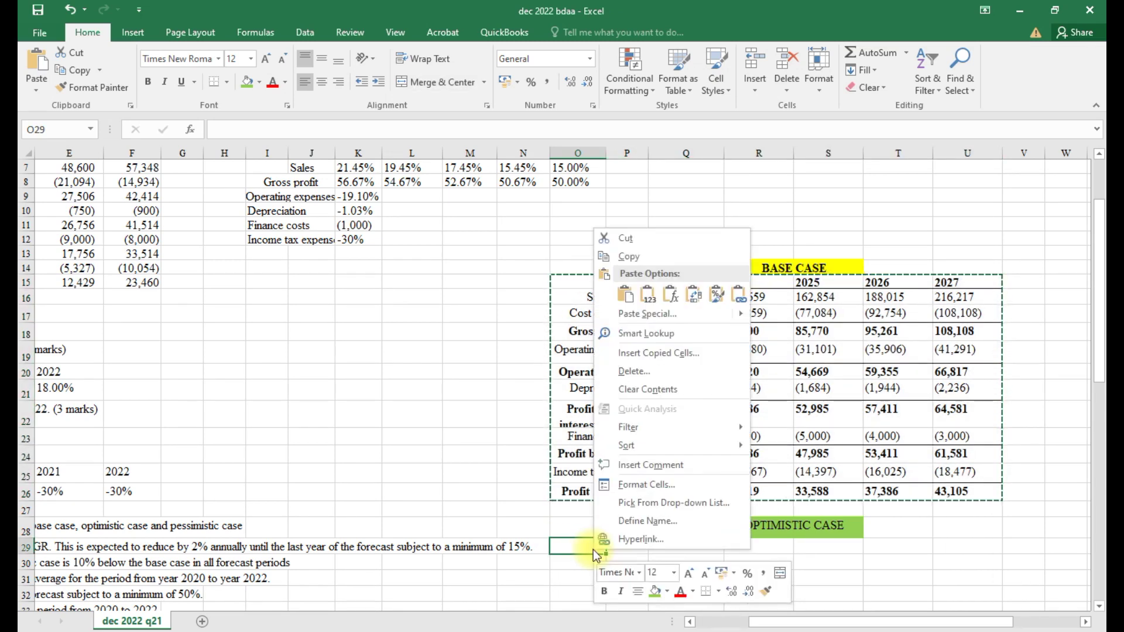
click(680, 300)
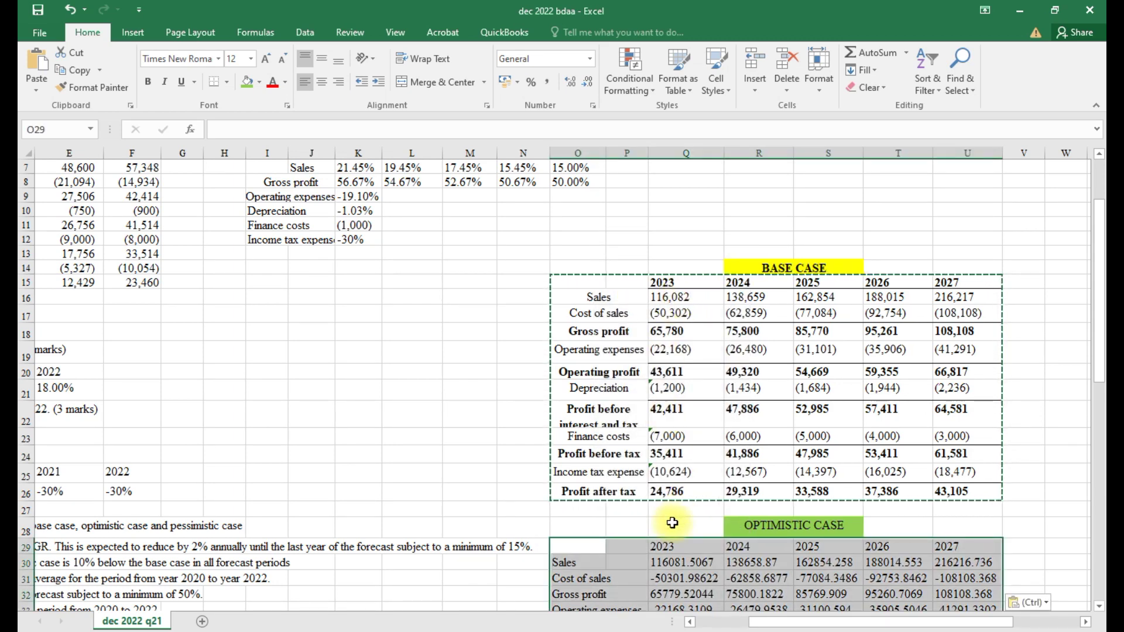
Apply the custom number format #,##0;(#,##0) to the optimistic case statement in O29:U41
scroll(672, 523, down, 4)
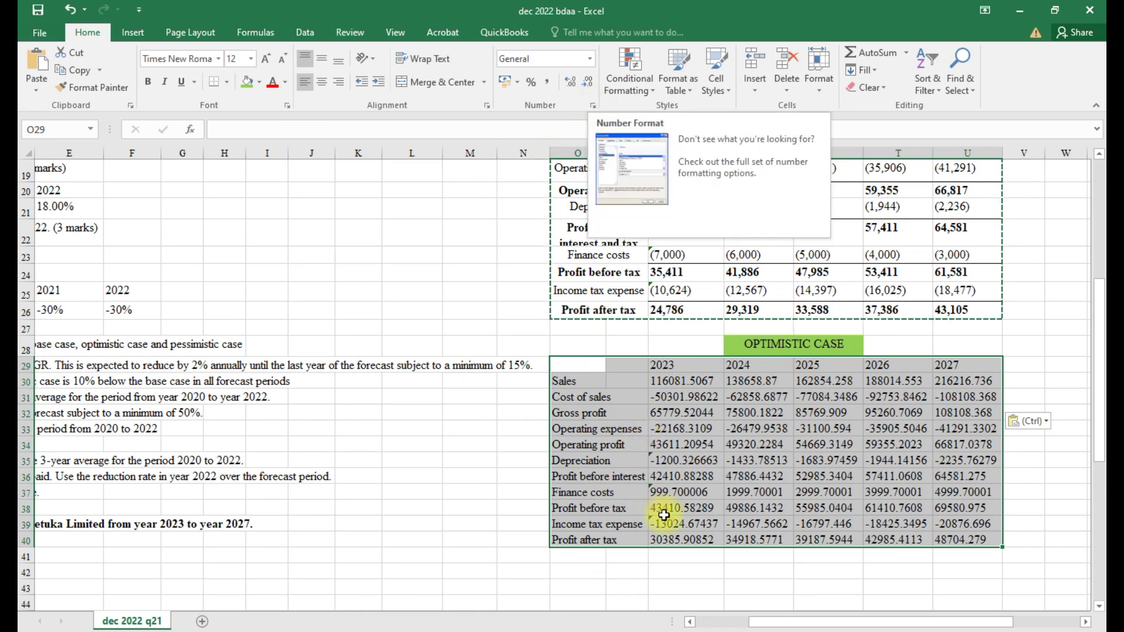
click(673, 571)
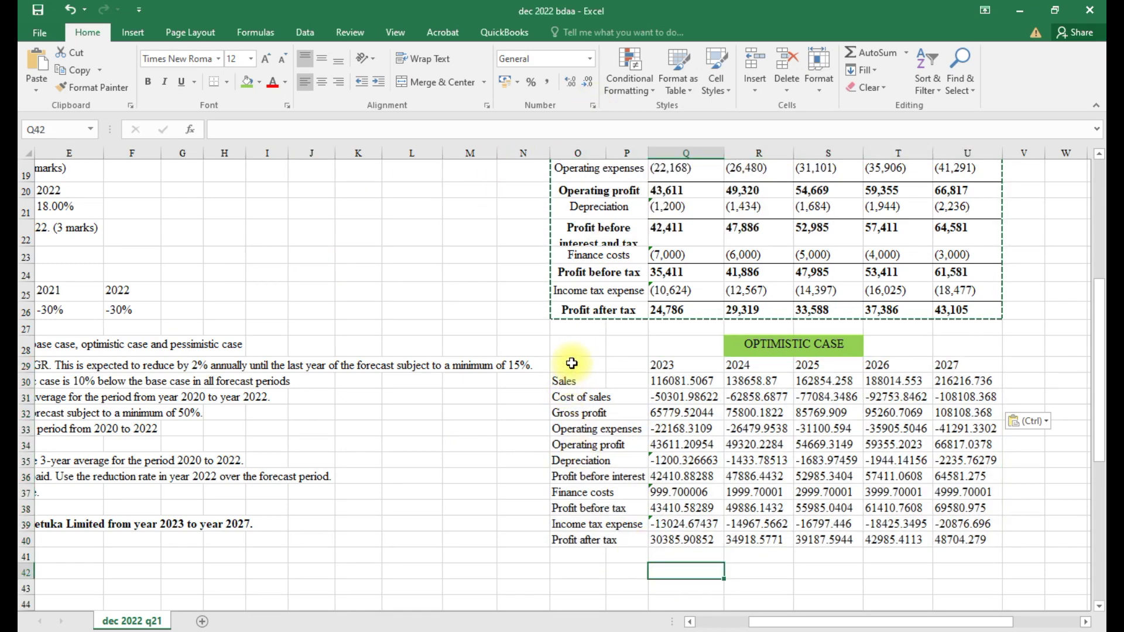
drag(572, 363, 597, 431)
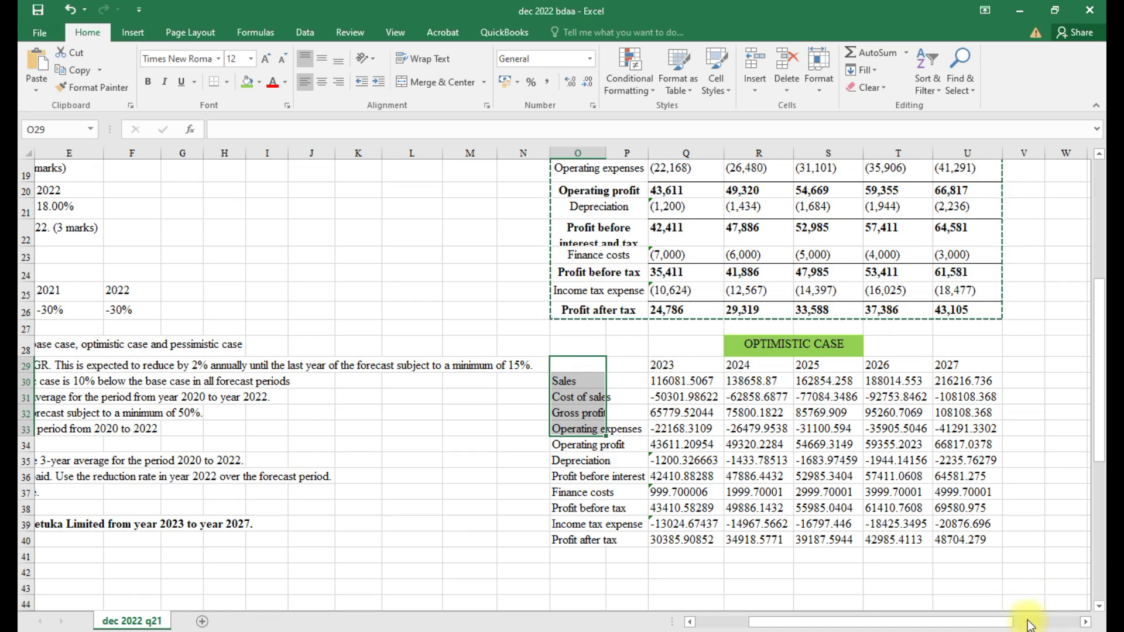
click(594, 366)
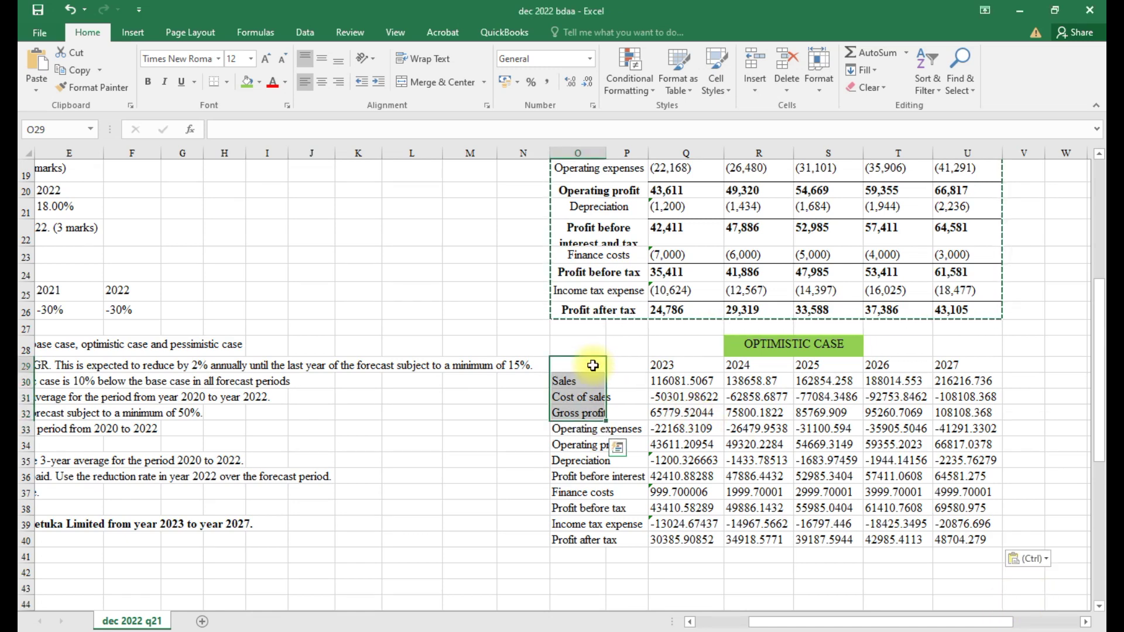
drag(592, 363, 976, 559)
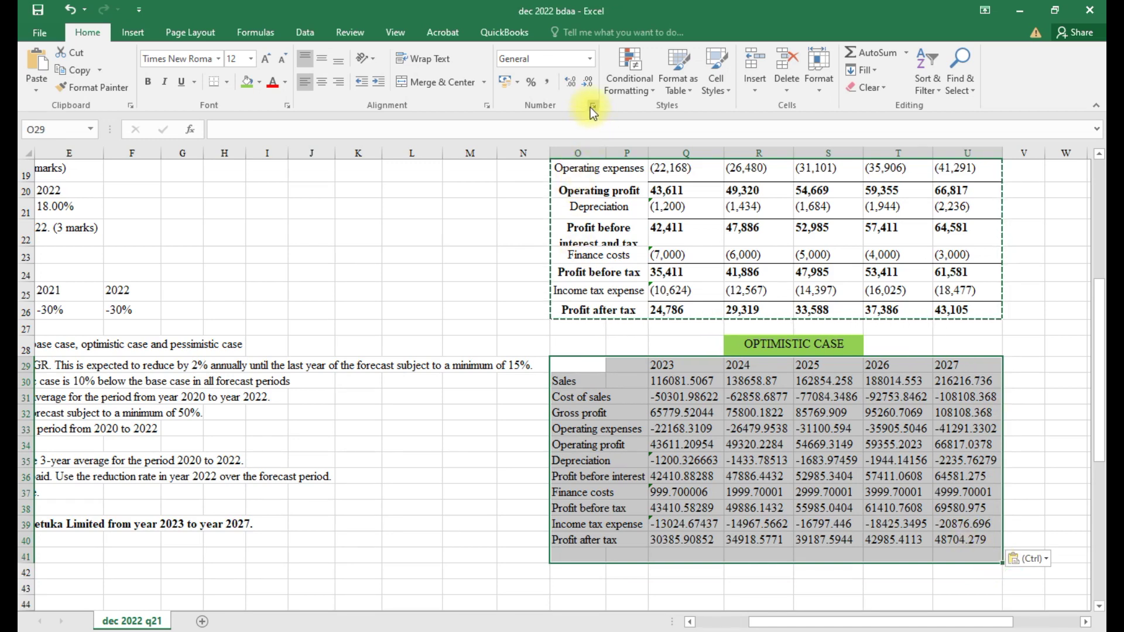
click(593, 106)
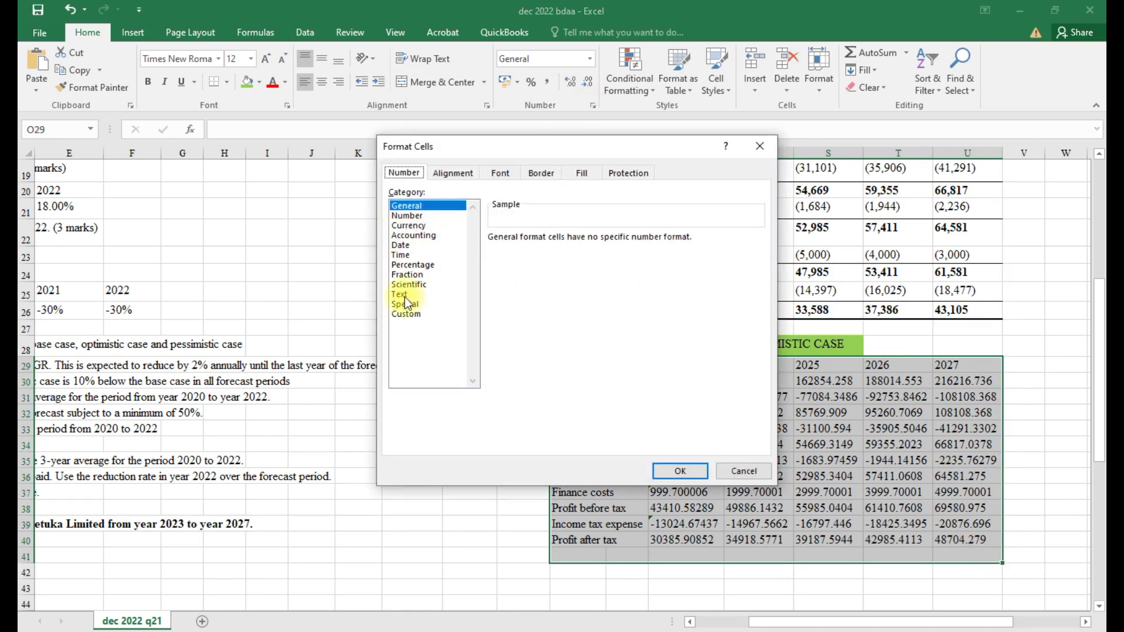
click(407, 314)
click(521, 314)
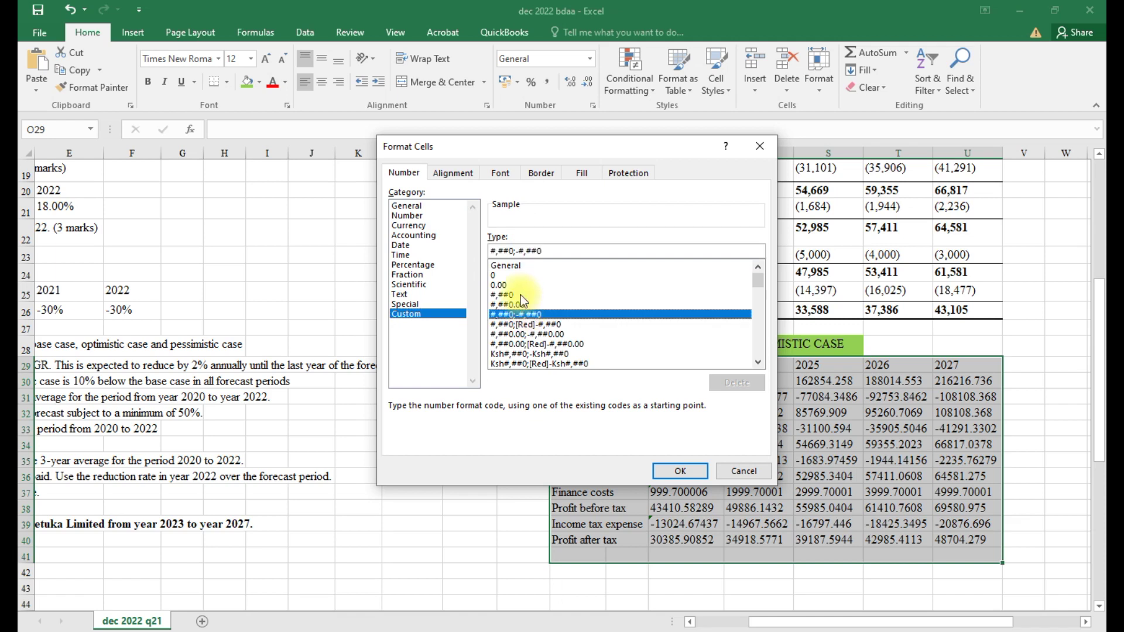
click(519, 251)
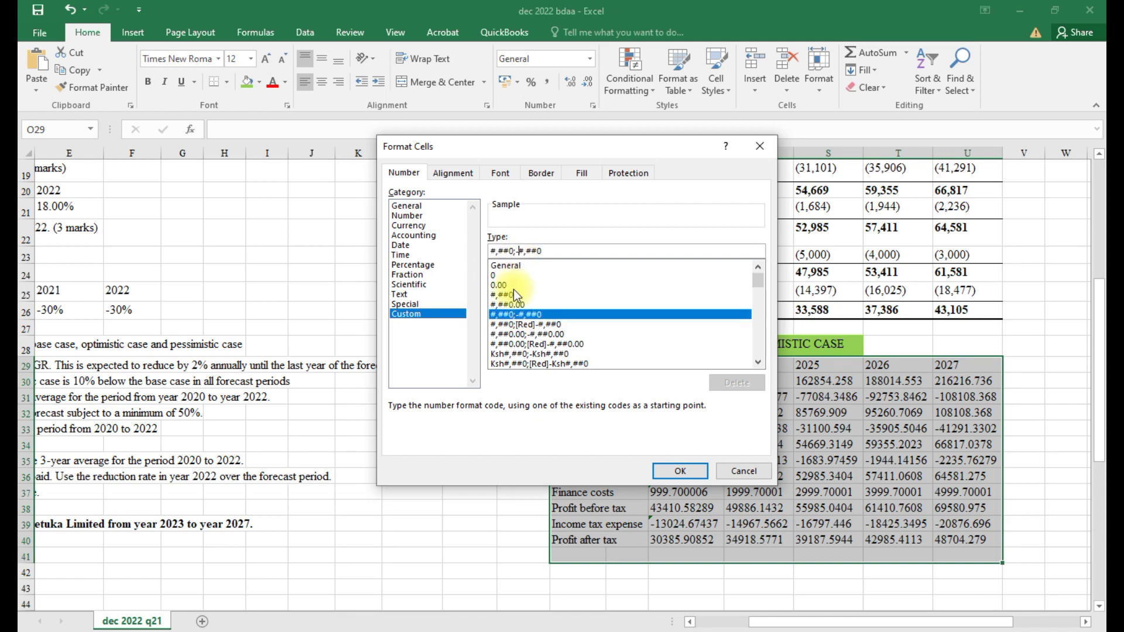
key(Delete)
text(()
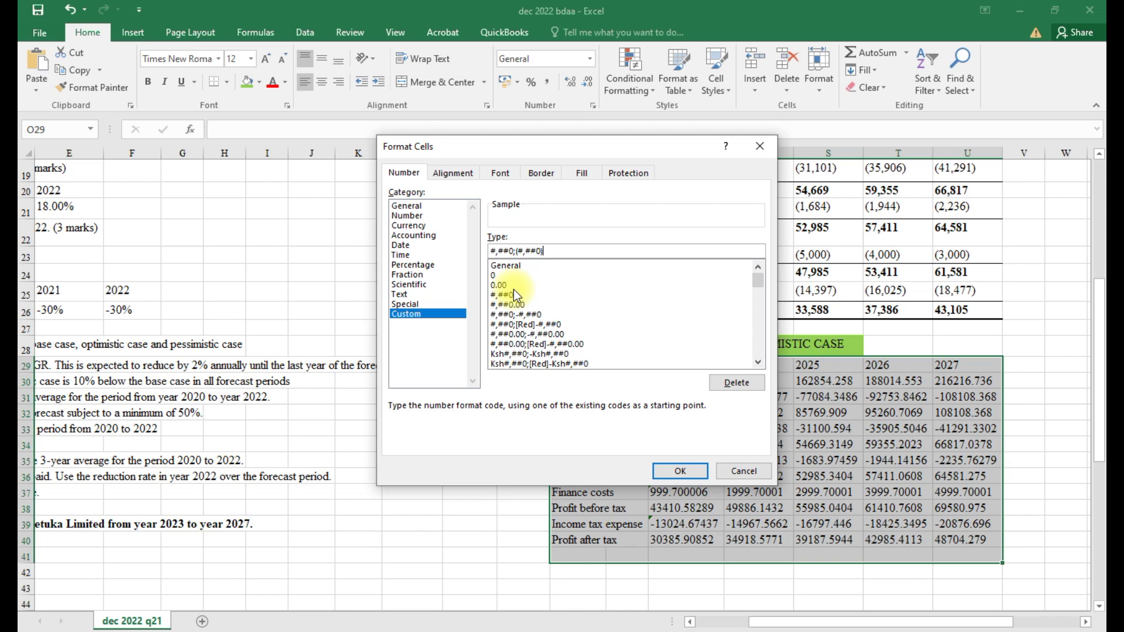
text())
key(Return)
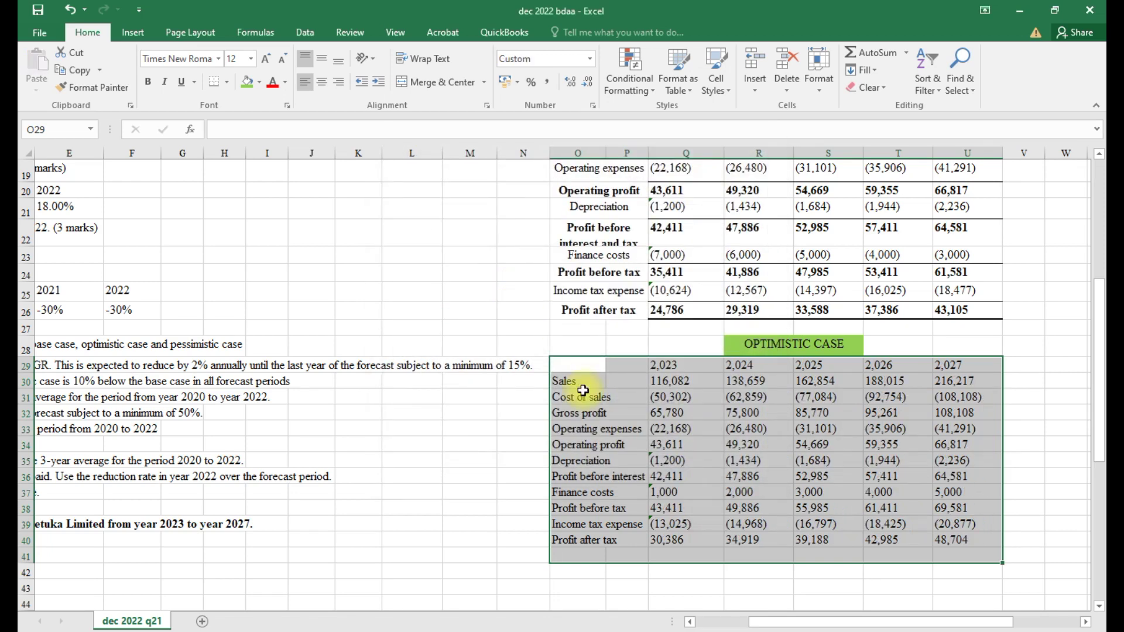
drag(692, 594, 688, 575)
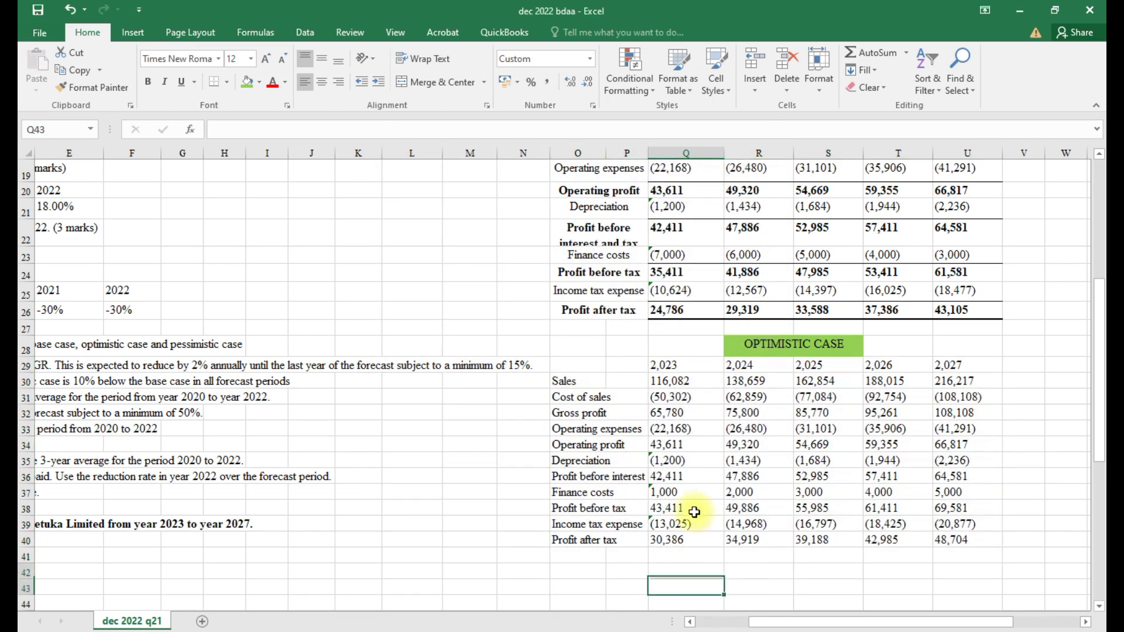
Format the optimistic case years Q29:U29 as Number without thousands separators, in bold with a bottom border
click(658, 366)
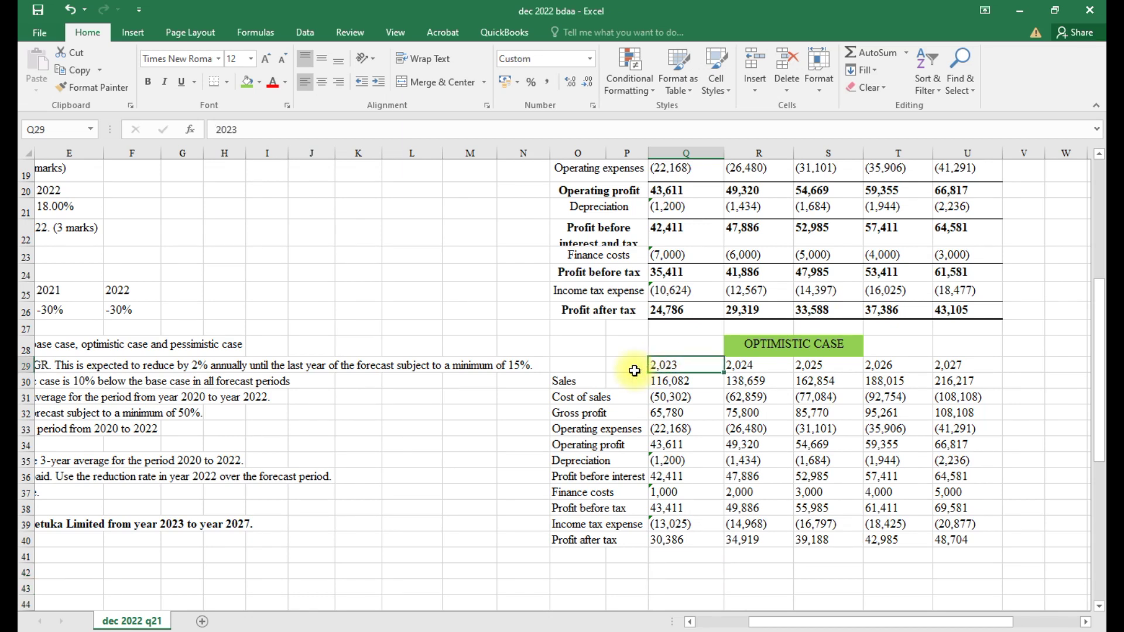
drag(710, 368, 937, 366)
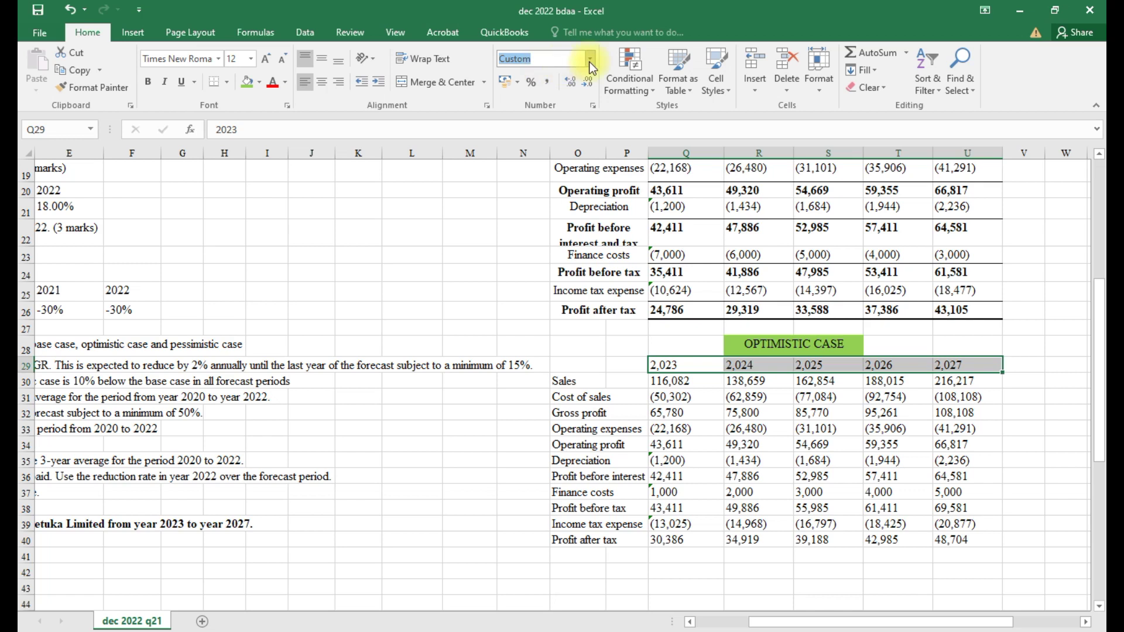
click(503, 81)
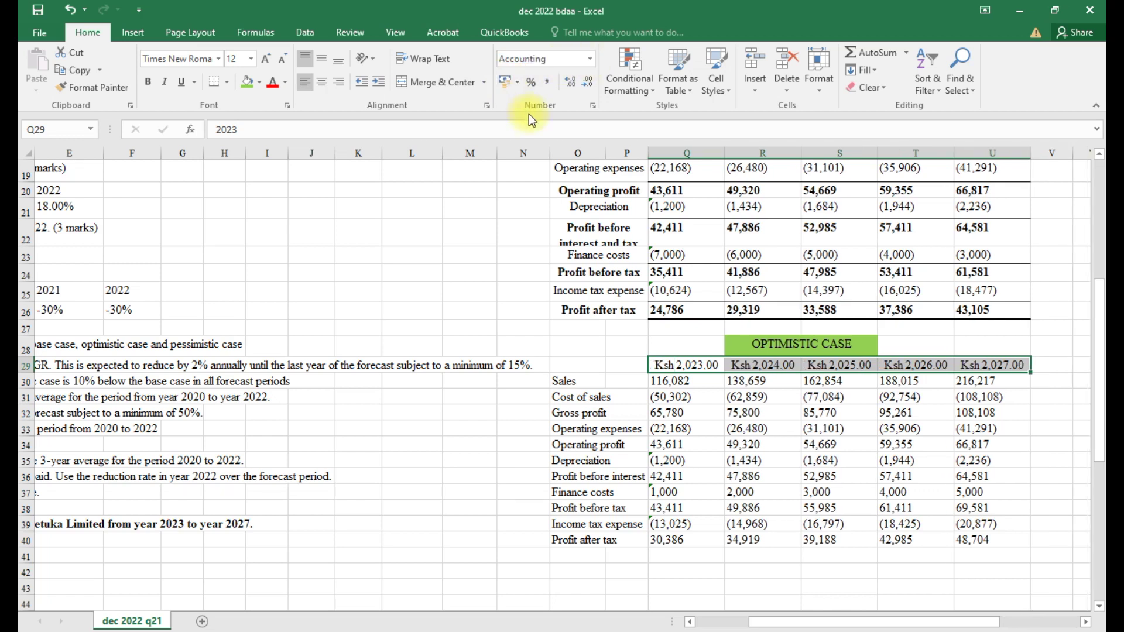
click(517, 82)
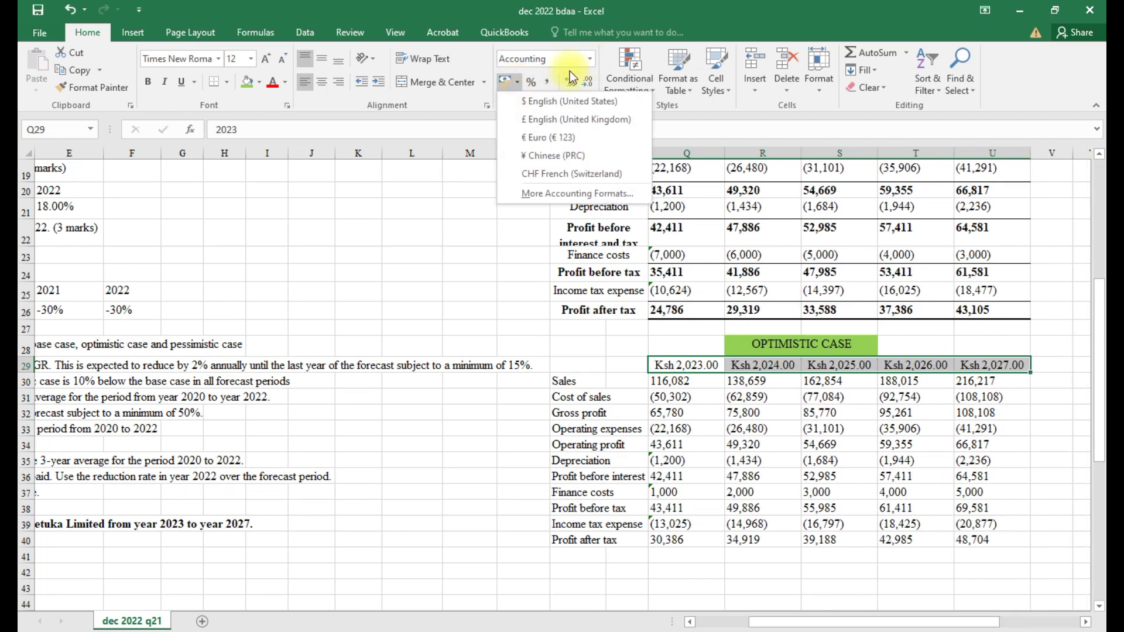
click(591, 59)
click(552, 111)
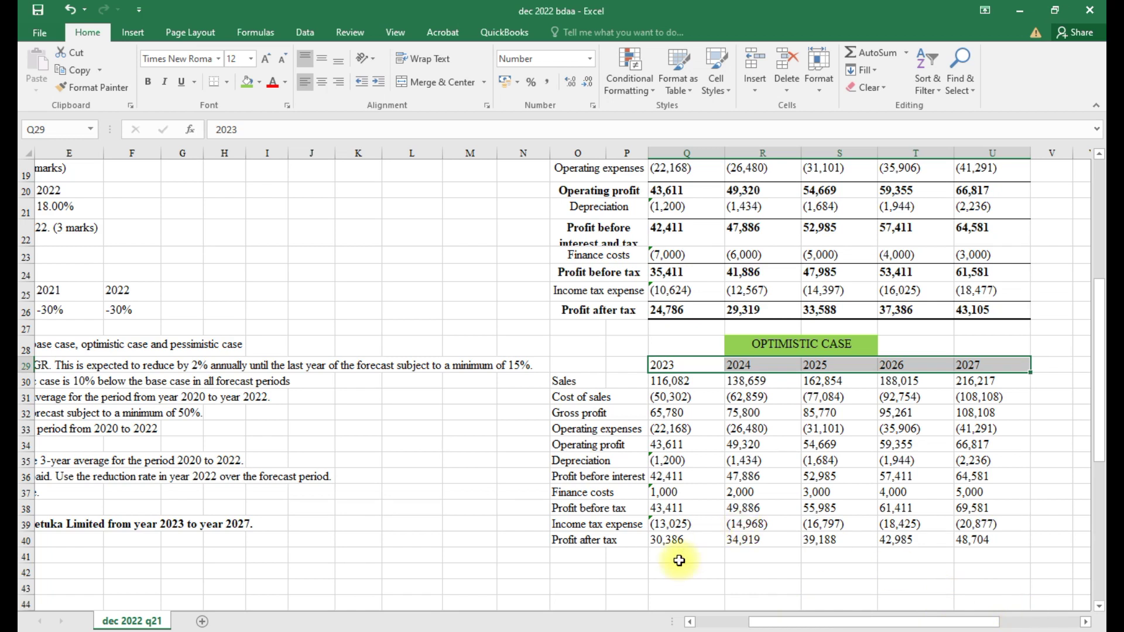
key(ctrl+b)
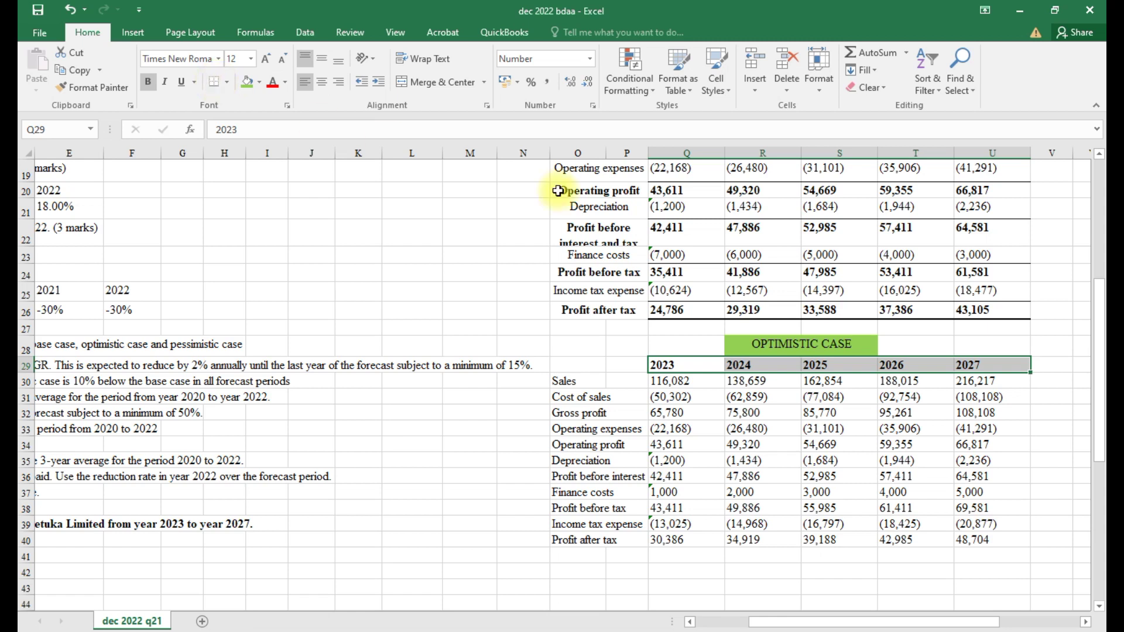
click(734, 573)
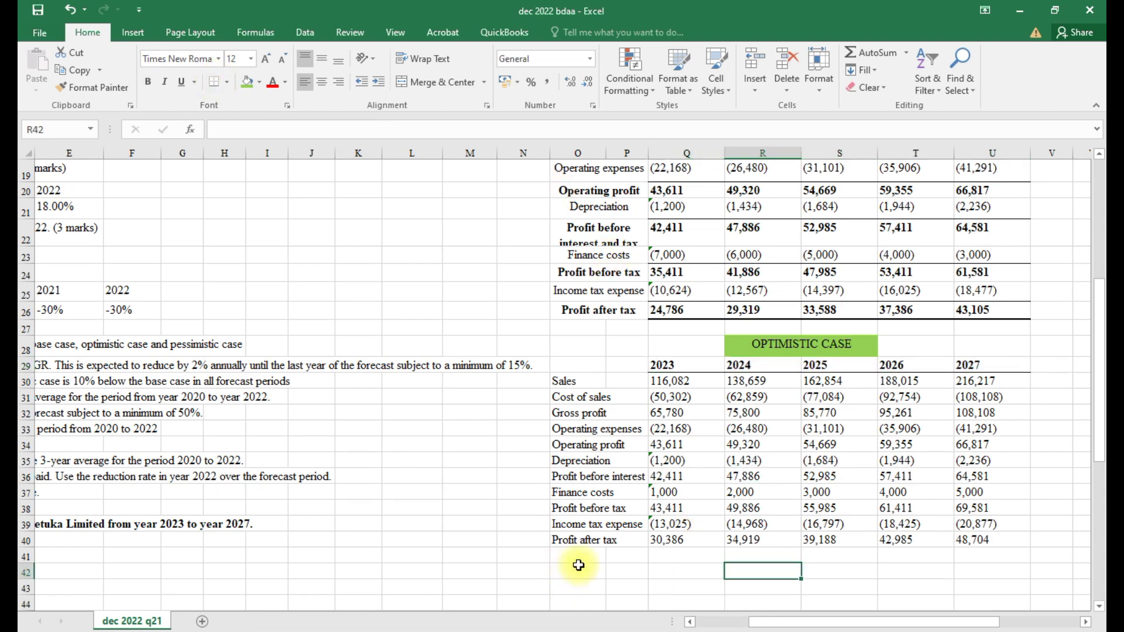
Start a new formula for 2023 optimistic sales in Q30 that references base case sales in Q16
click(662, 380)
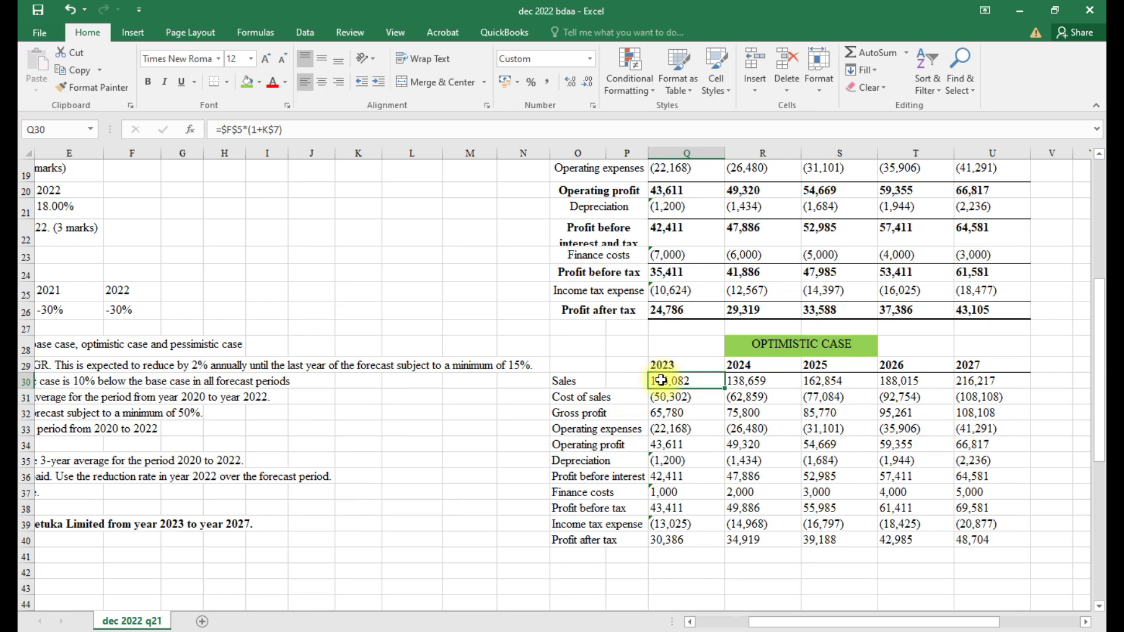
scroll(661, 380, up, 1)
scroll(661, 380, up, 1)
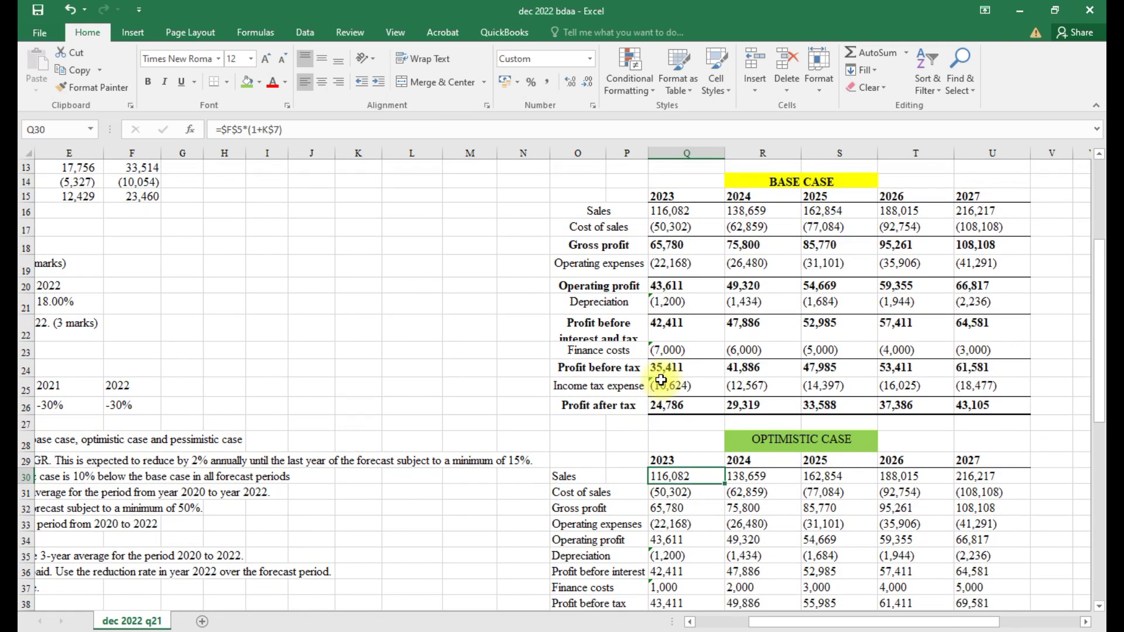
text(=)
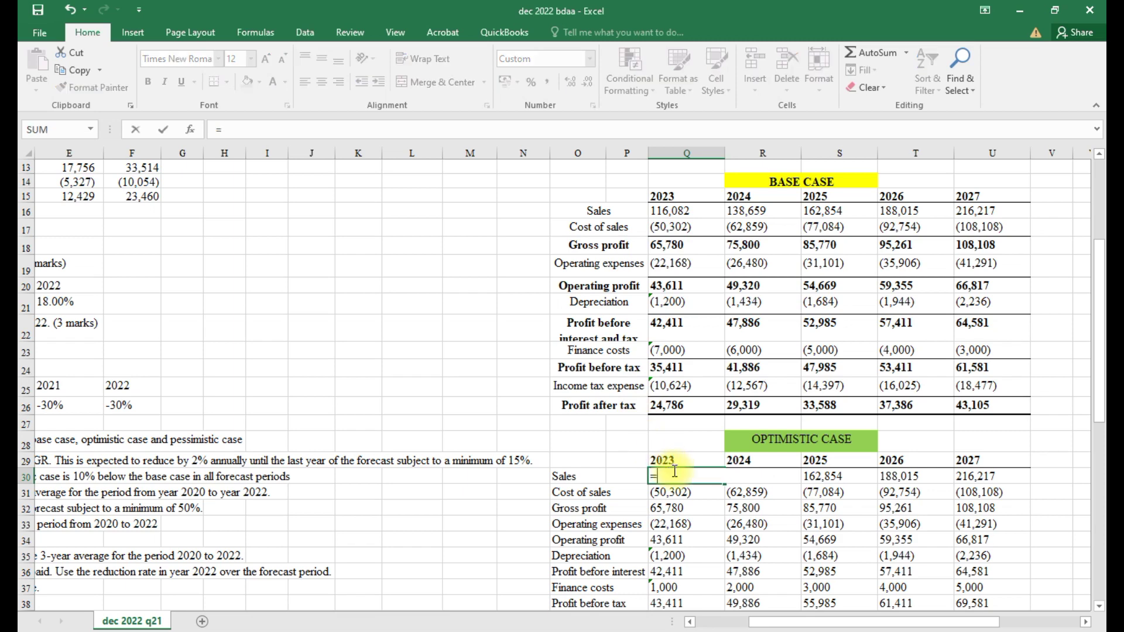
click(661, 209)
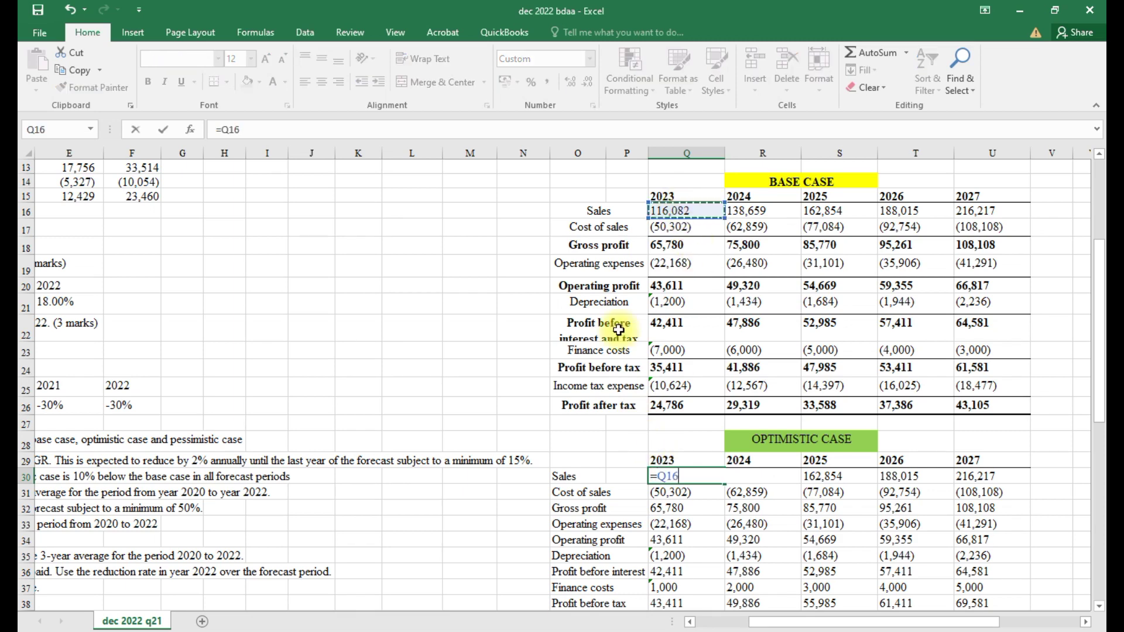
scroll(602, 367, up, 4)
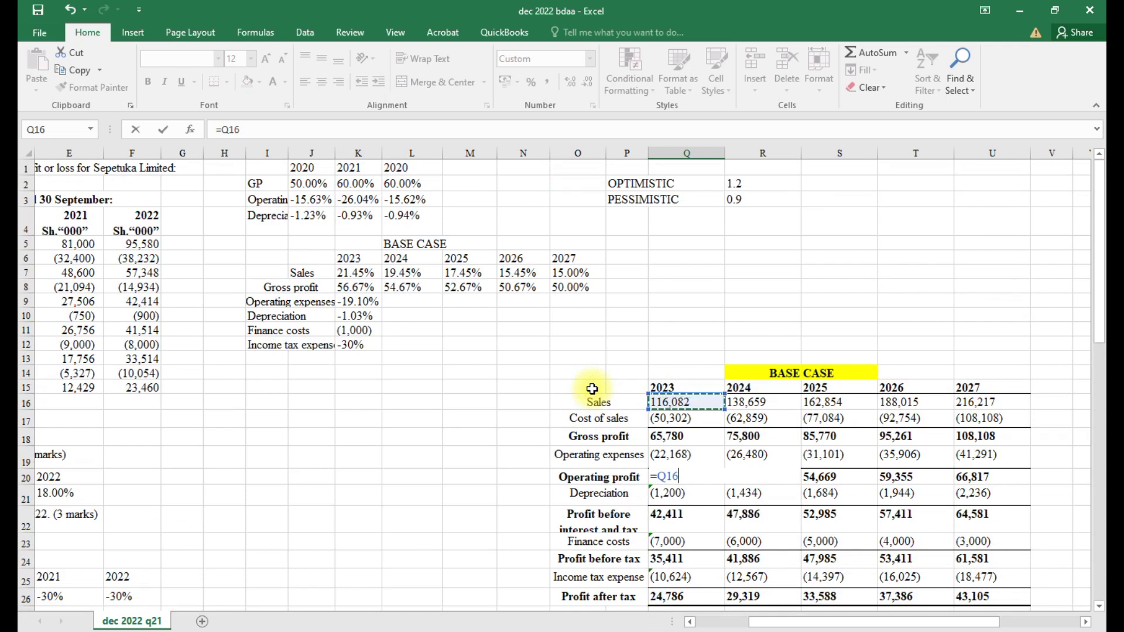
click(739, 184)
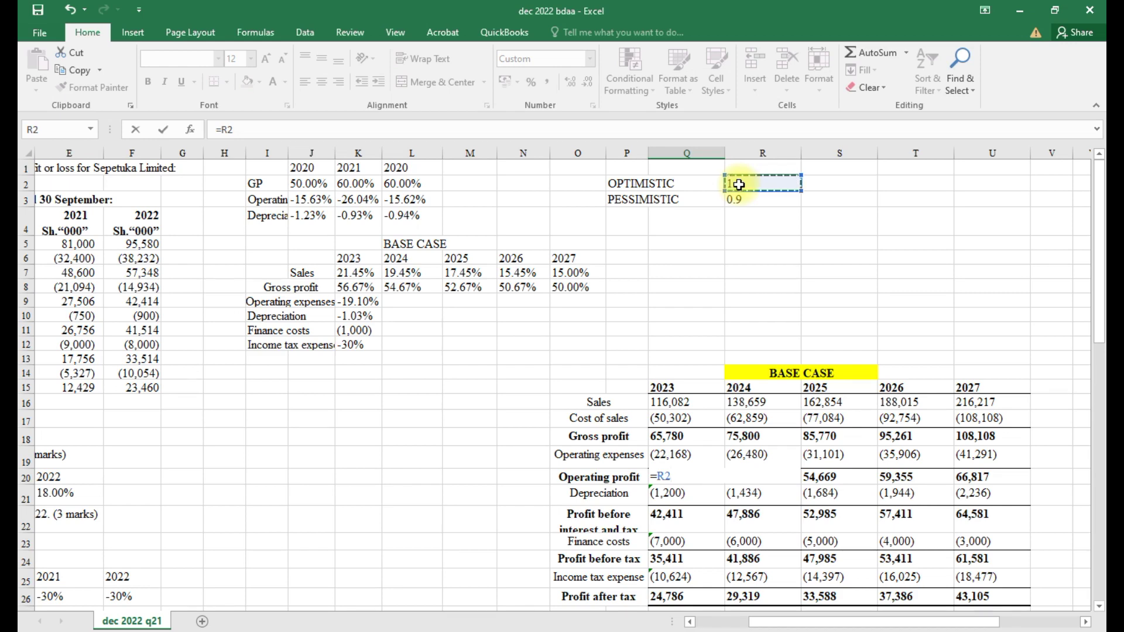
scroll(678, 433, down, 3)
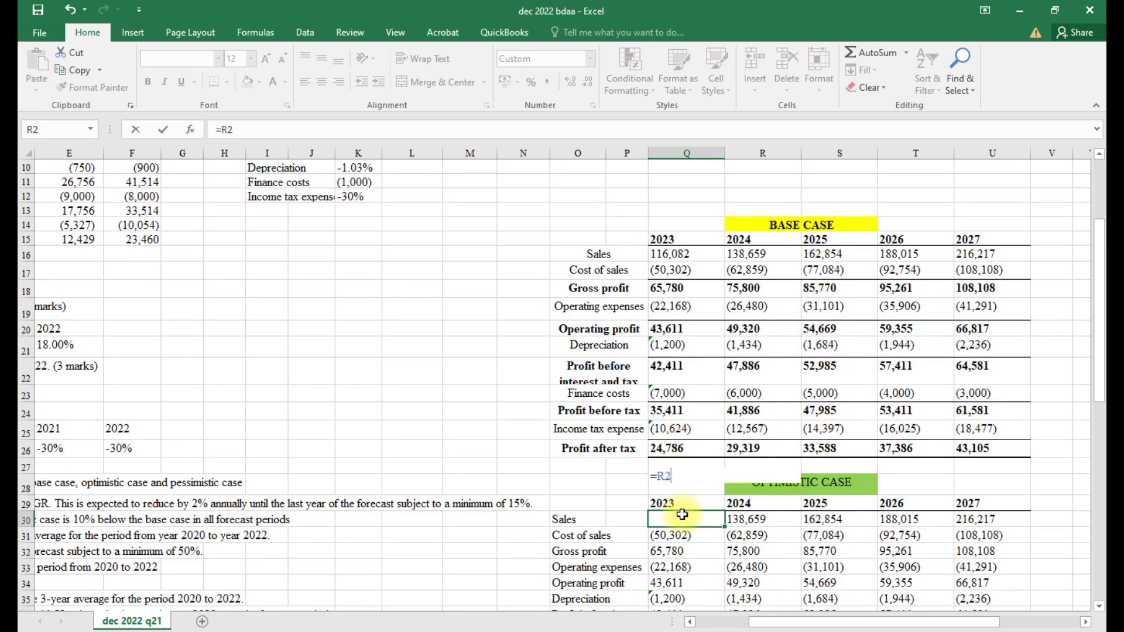
key(ctrl+z)
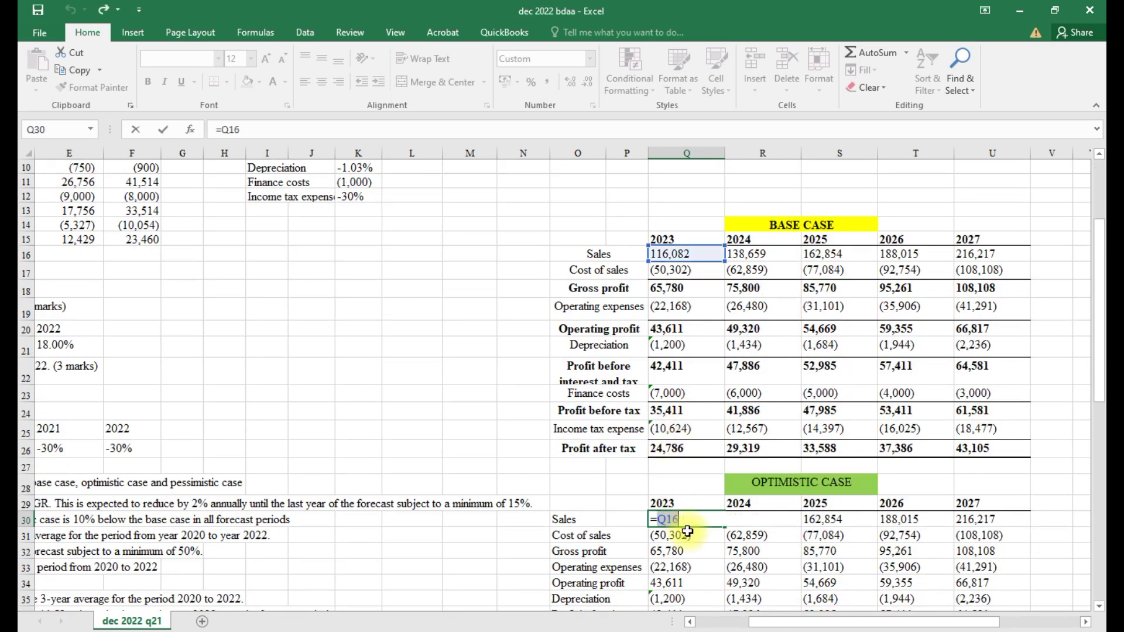
Complete the 2023 optimistic sales formula in Q30 as =Q16*$R$2, with an absolute reference to the optimistic factor
click(694, 520)
text(*)
scroll(694, 520, up, 3)
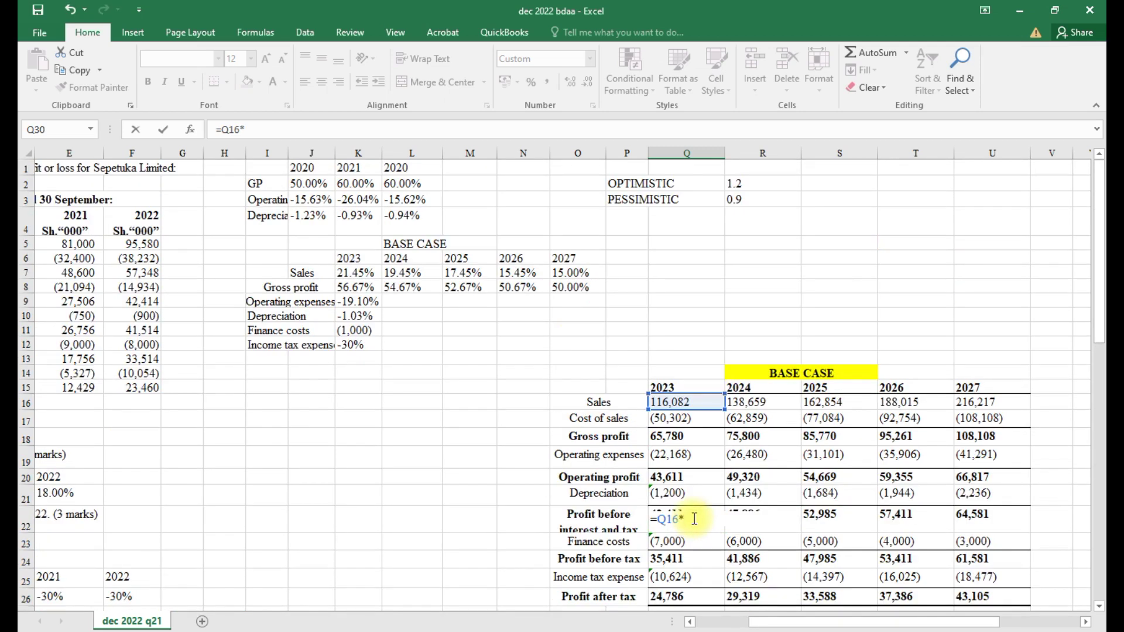
scroll(695, 520, down, 5)
scroll(694, 519, down, 5)
scroll(694, 519, up, 3)
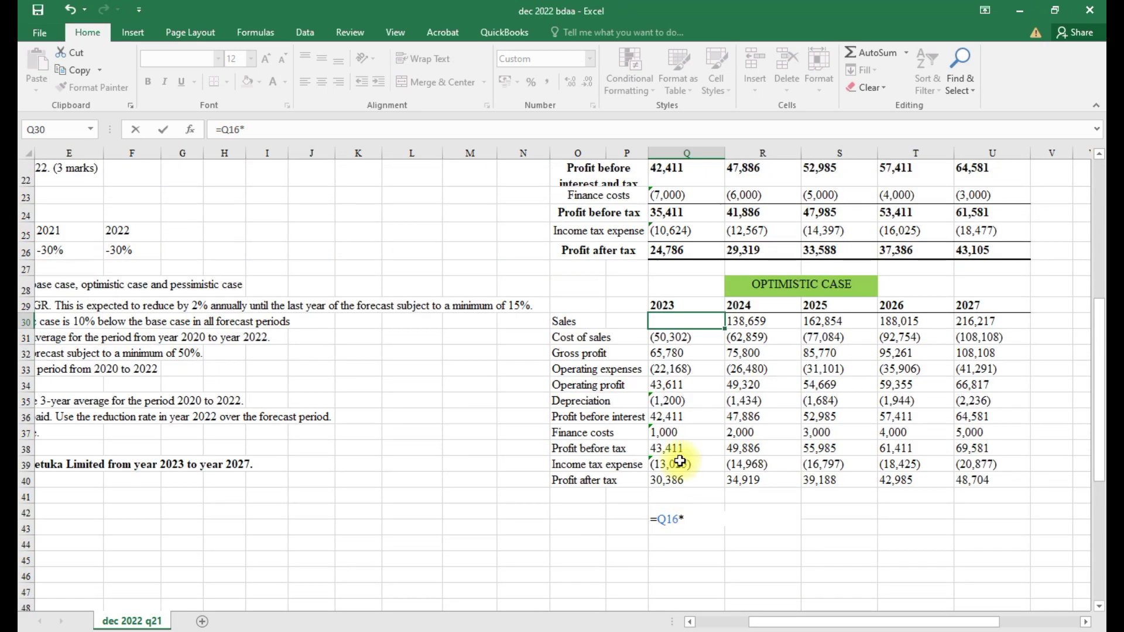
click(688, 321)
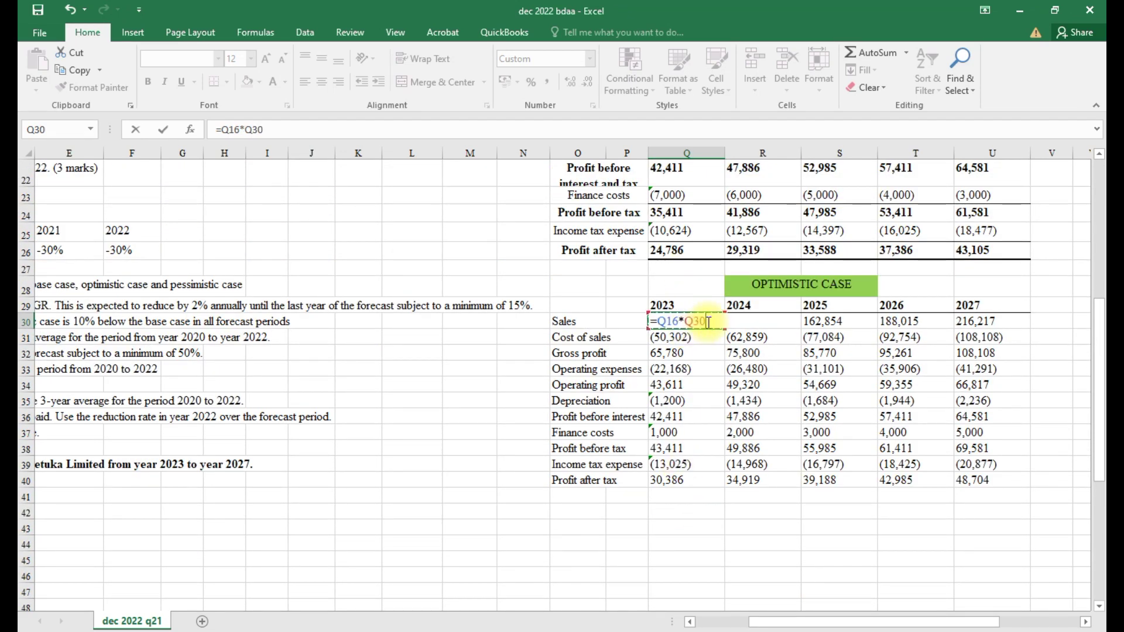
key(BackSpace)
key(BackSpace)
key(BackSpace)
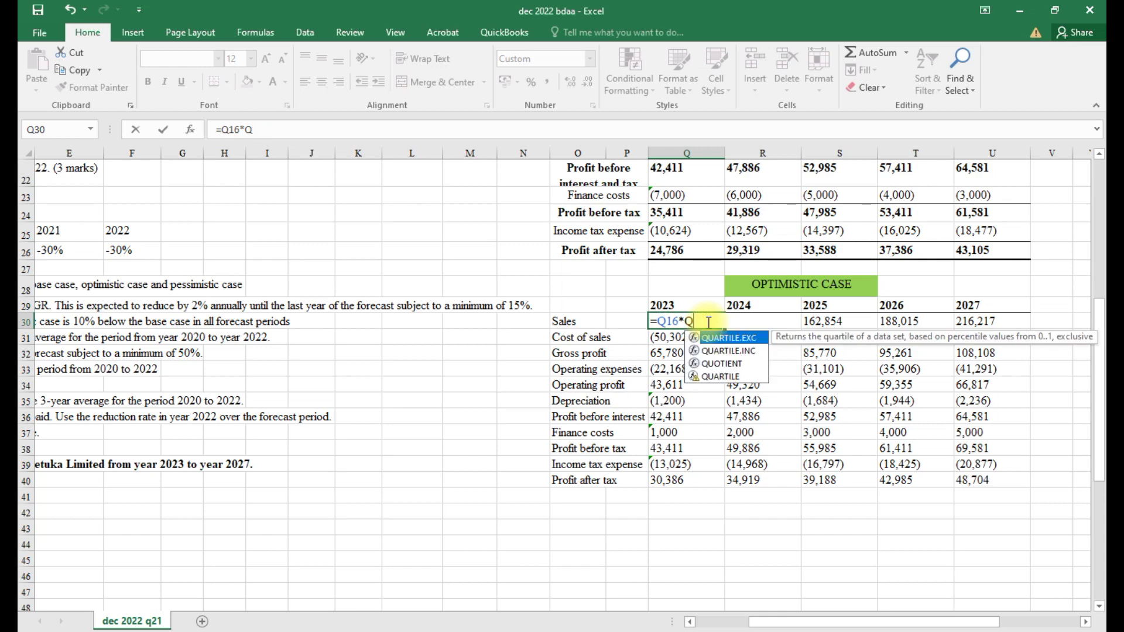
scroll(708, 323, up, 7)
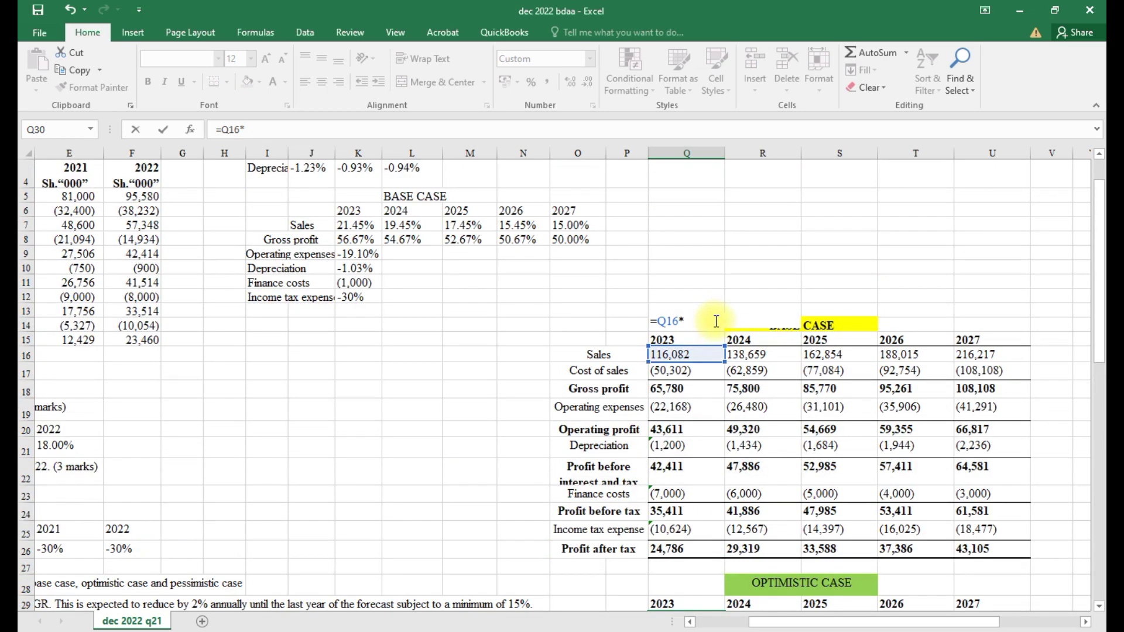
click(744, 184)
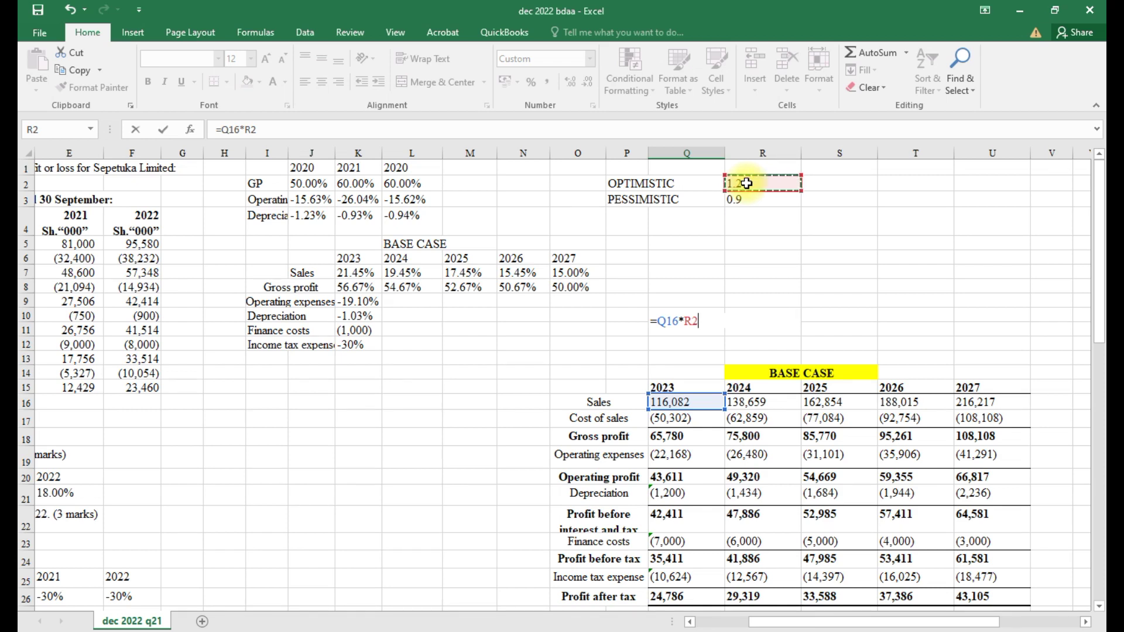
key(F4)
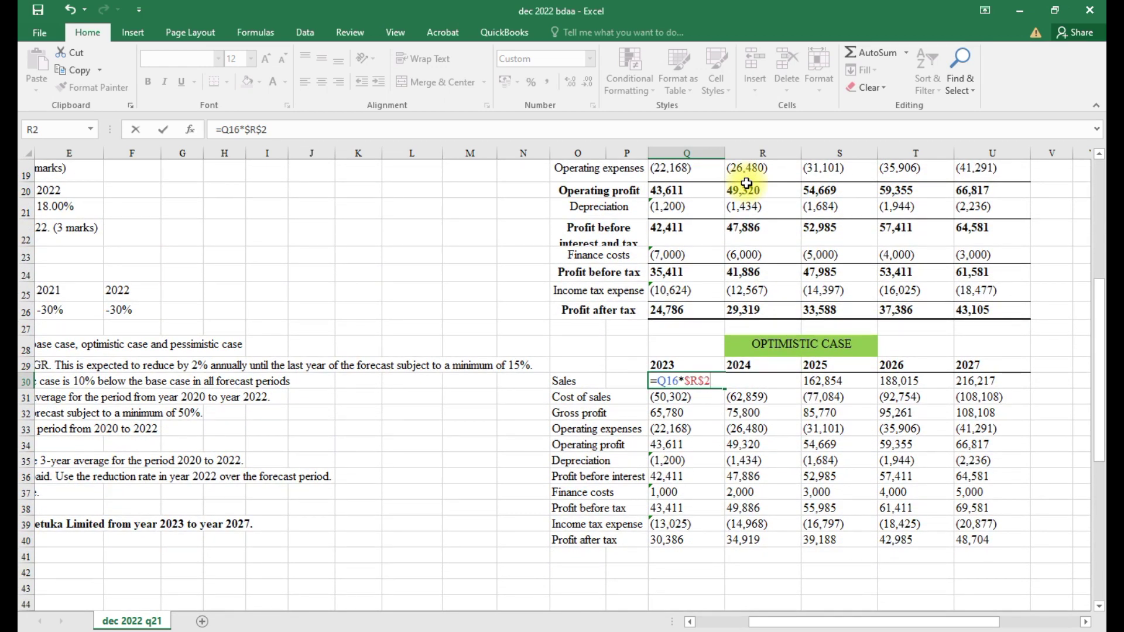
key(Return)
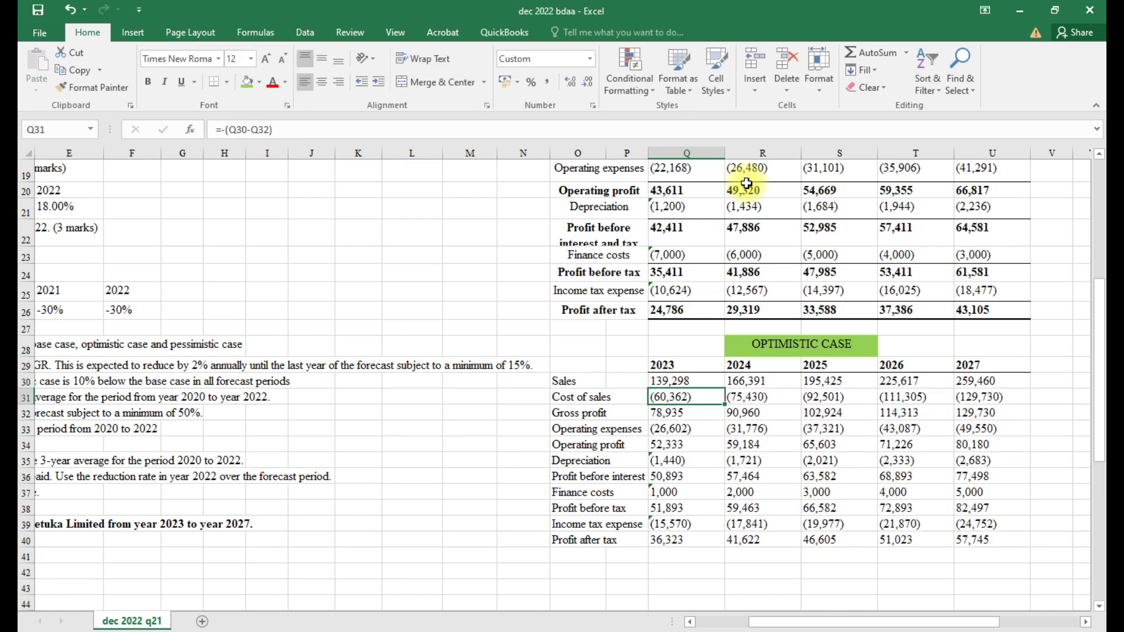
scroll(685, 425, up, 4)
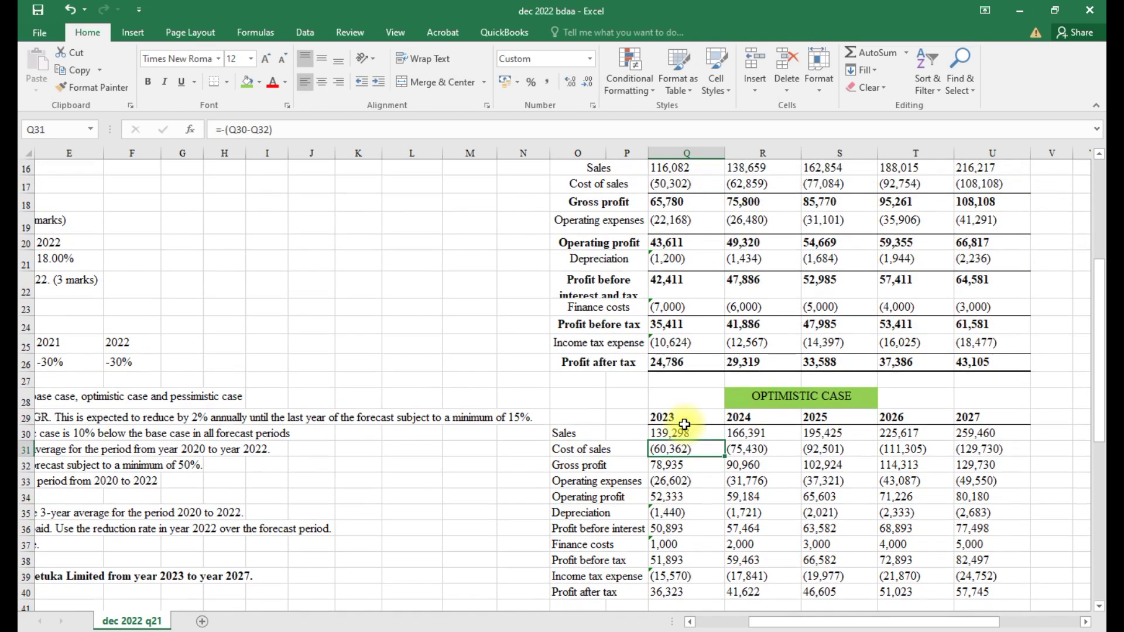
Fill the optimistic 2023 sales formula in Q30 across to U30 for 2024 to 2027
scroll(685, 427, down, 2)
click(683, 478)
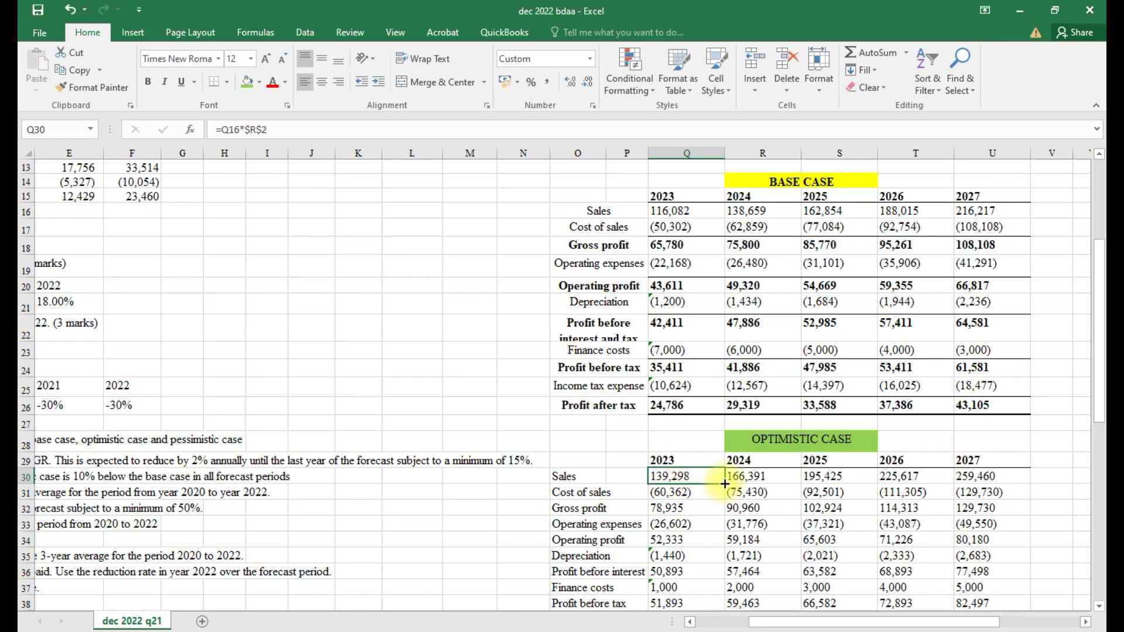
drag(725, 485, 989, 477)
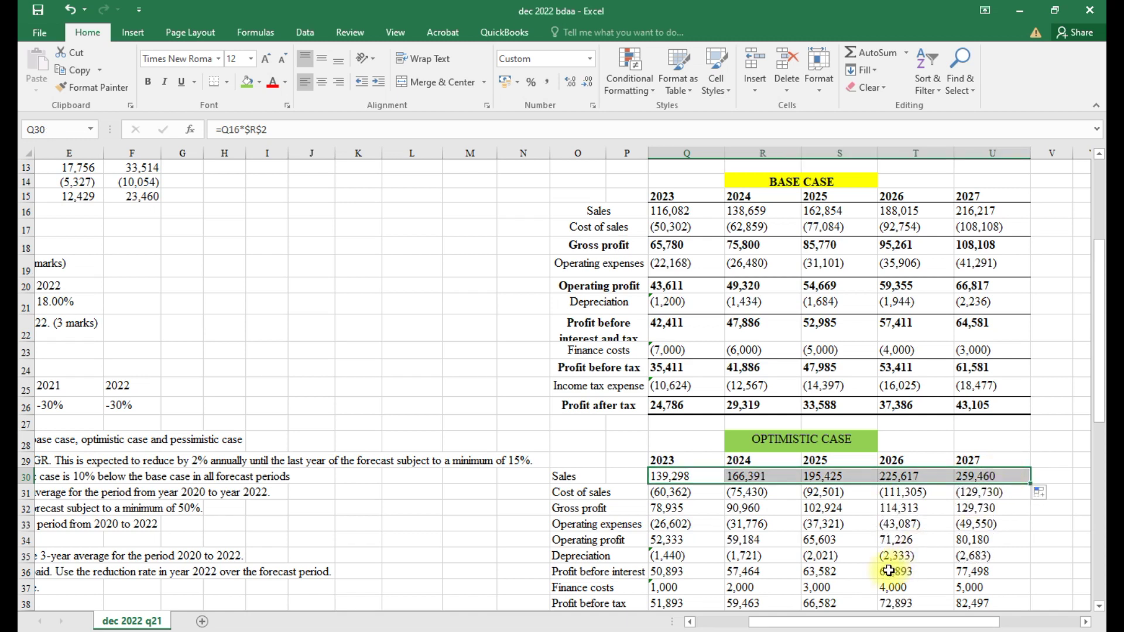
click(1019, 626)
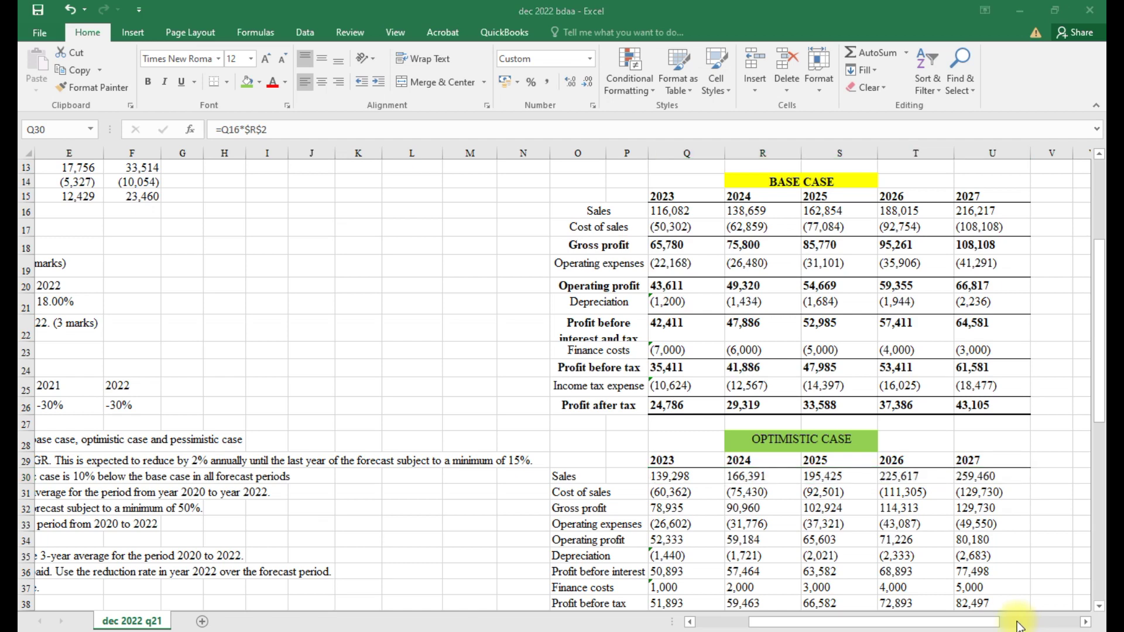
click(1019, 555)
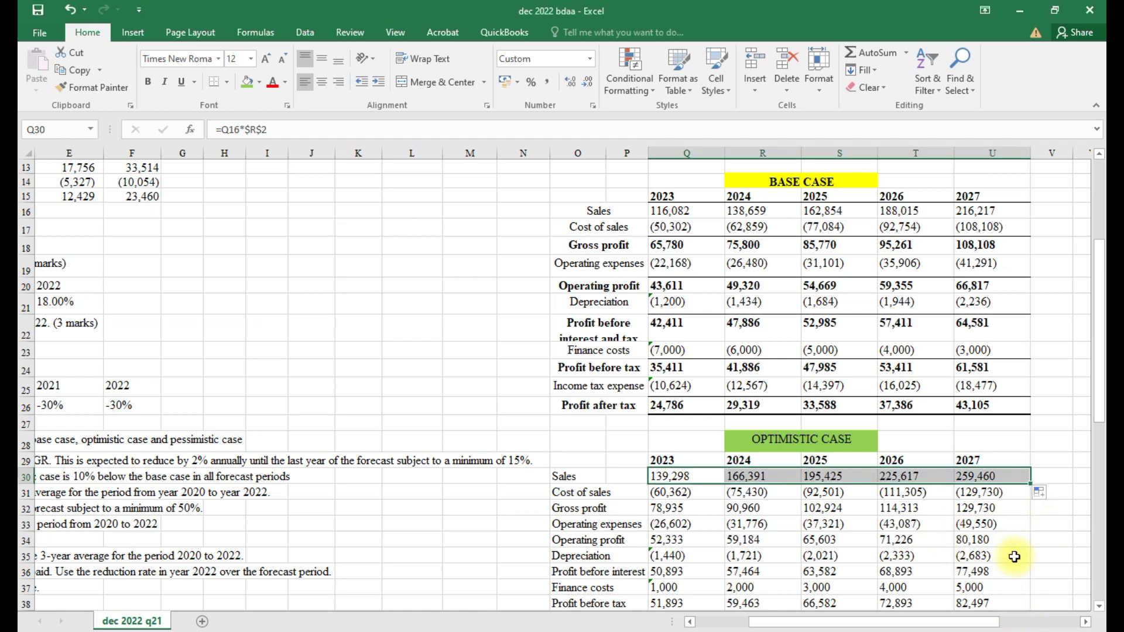
Make the optimistic case Gross profit label and values in row 32 bold, with a top border on Q32:U32
scroll(1014, 558, down, 5)
scroll(1014, 557, up, 2)
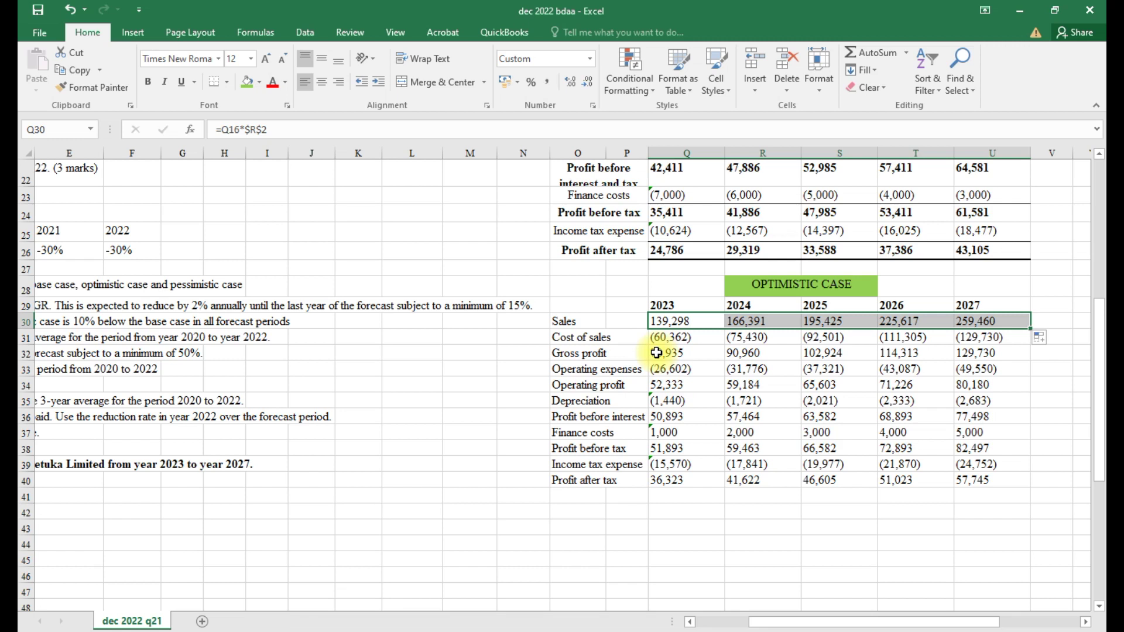
drag(656, 353, 974, 354)
key(ctrl+b)
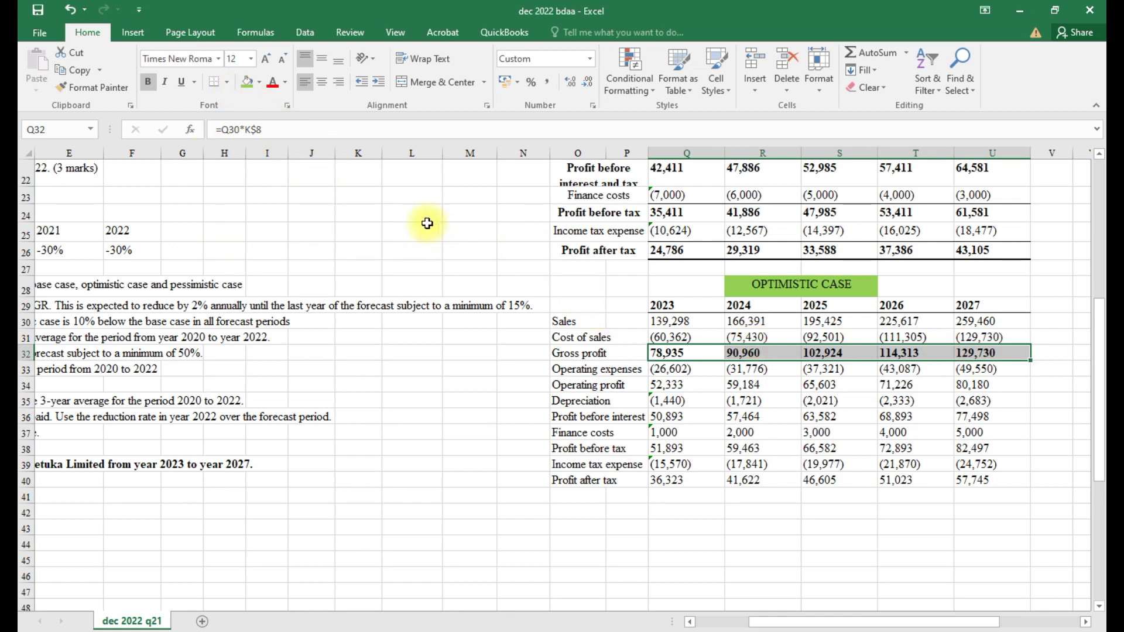
click(229, 82)
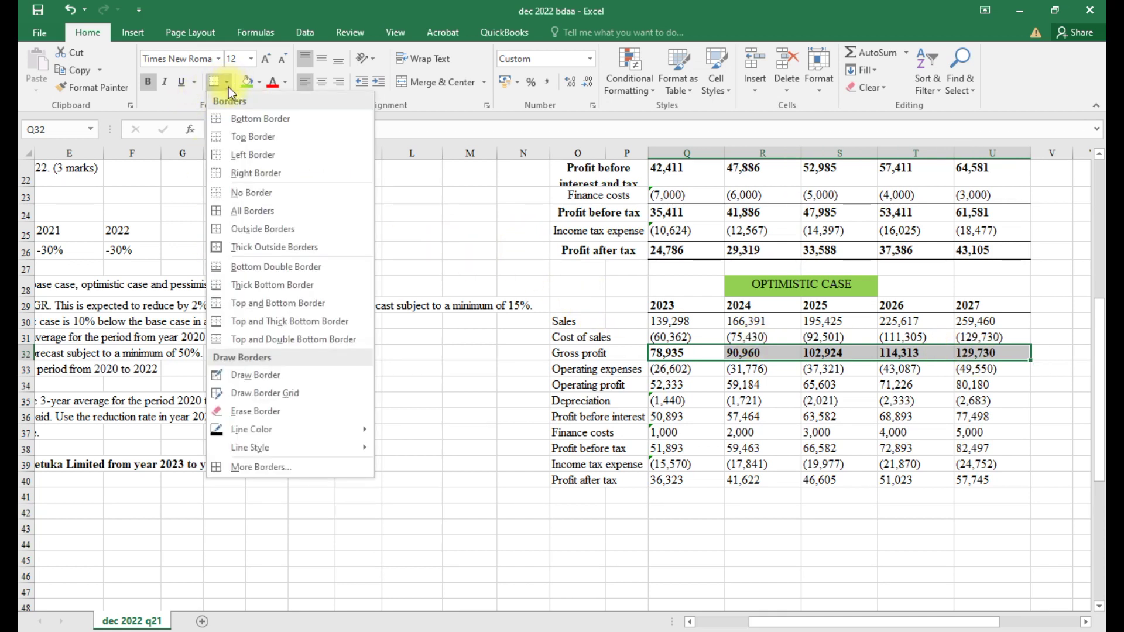
click(234, 117)
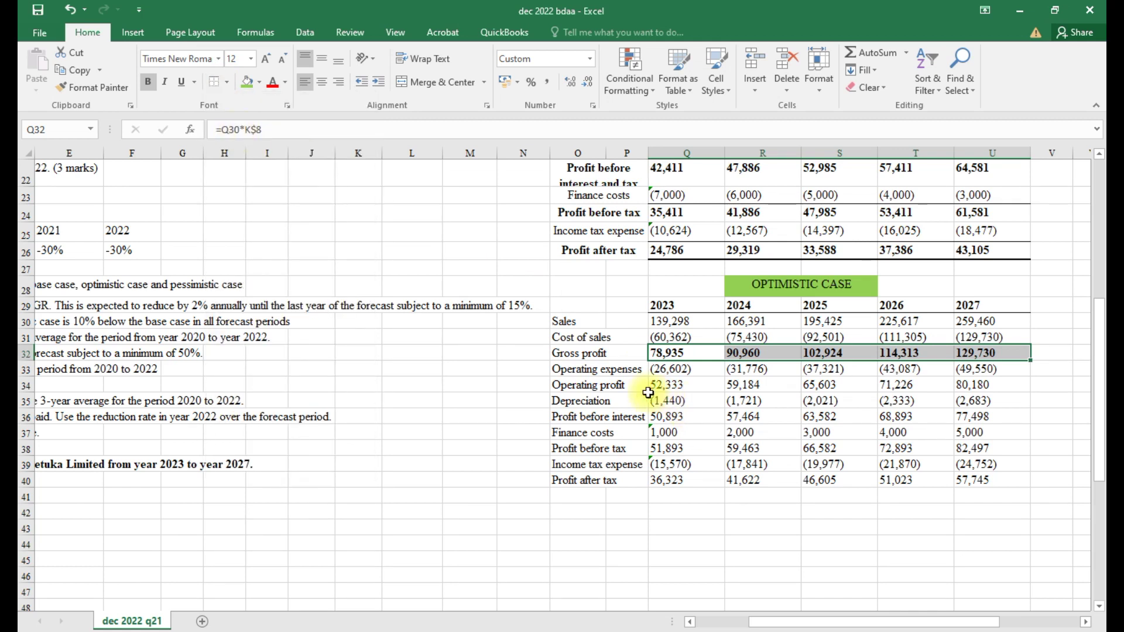
click(600, 354)
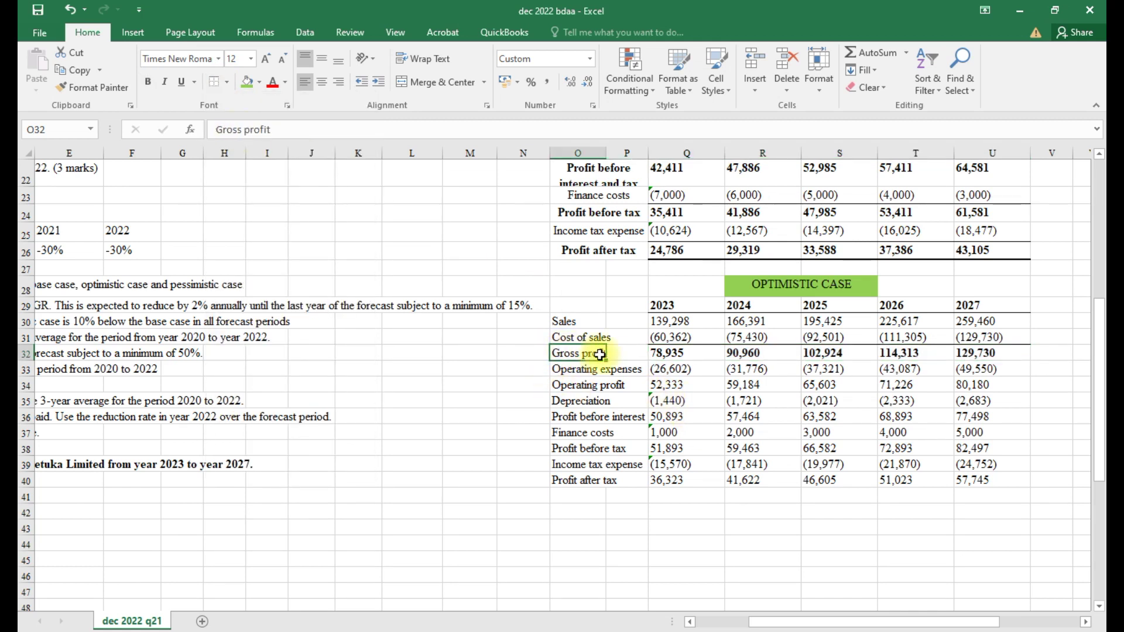
key(ctrl+b)
Make the optimistic case Operating profit label in O34 and its values in Q34:U34 bold, with a top border on the values
click(564, 387)
key(ctrl+b)
drag(659, 385, 970, 384)
key(ctrl+b)
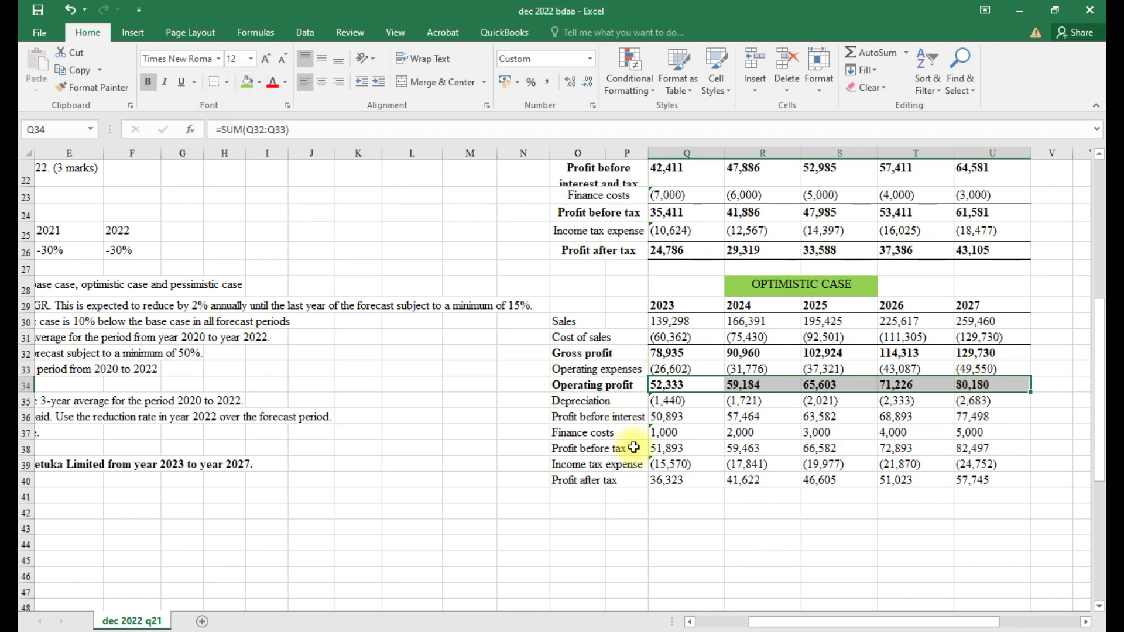
Make the optimistic case Profit before interest and tax label in O36 and its values in Q36:U36 bold
click(563, 418)
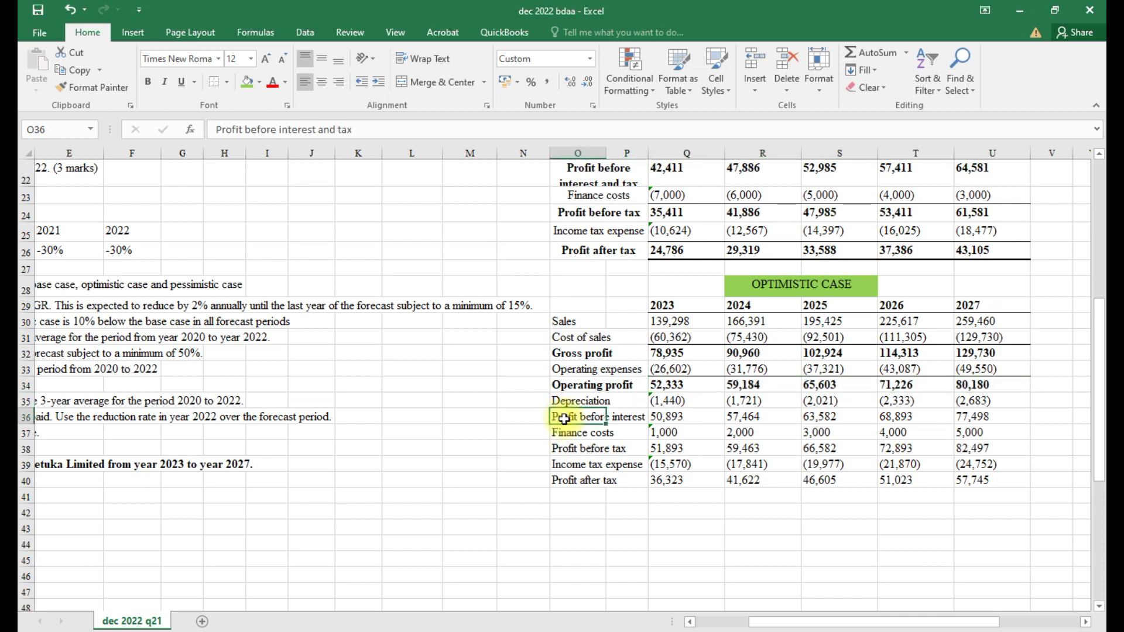
key(ctrl+b)
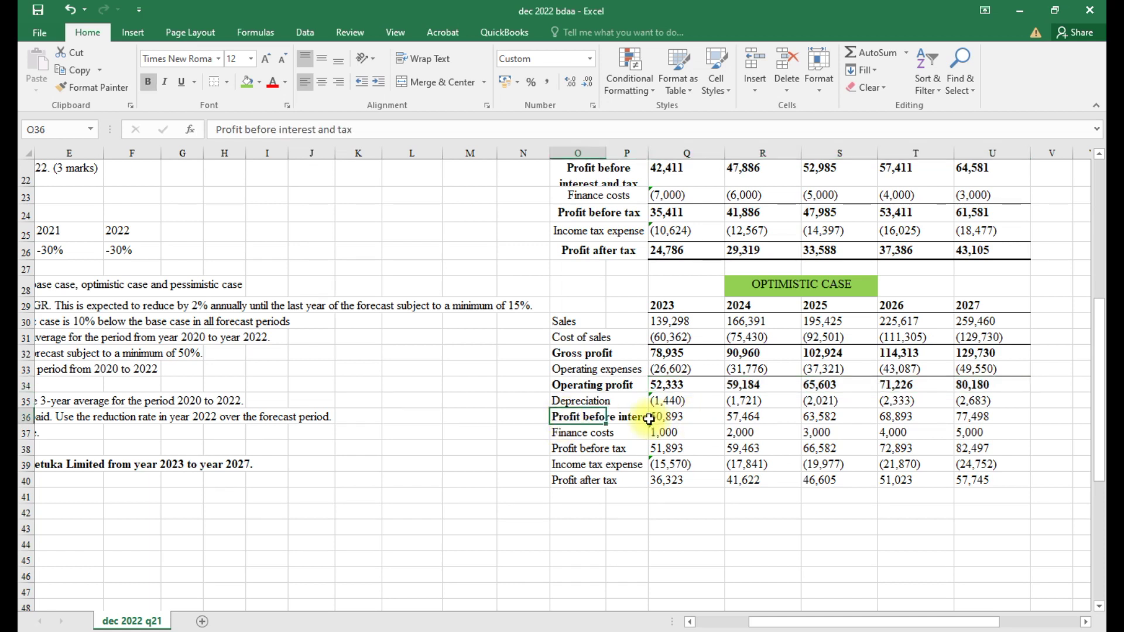
drag(654, 416, 984, 416)
key(ctrl+b)
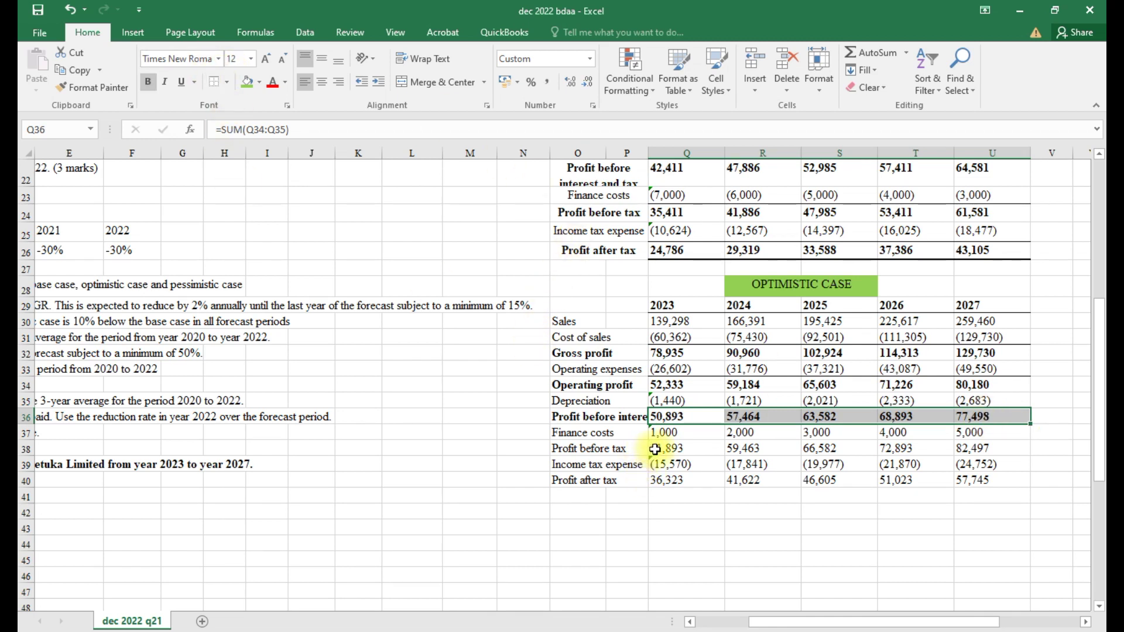
click(580, 450)
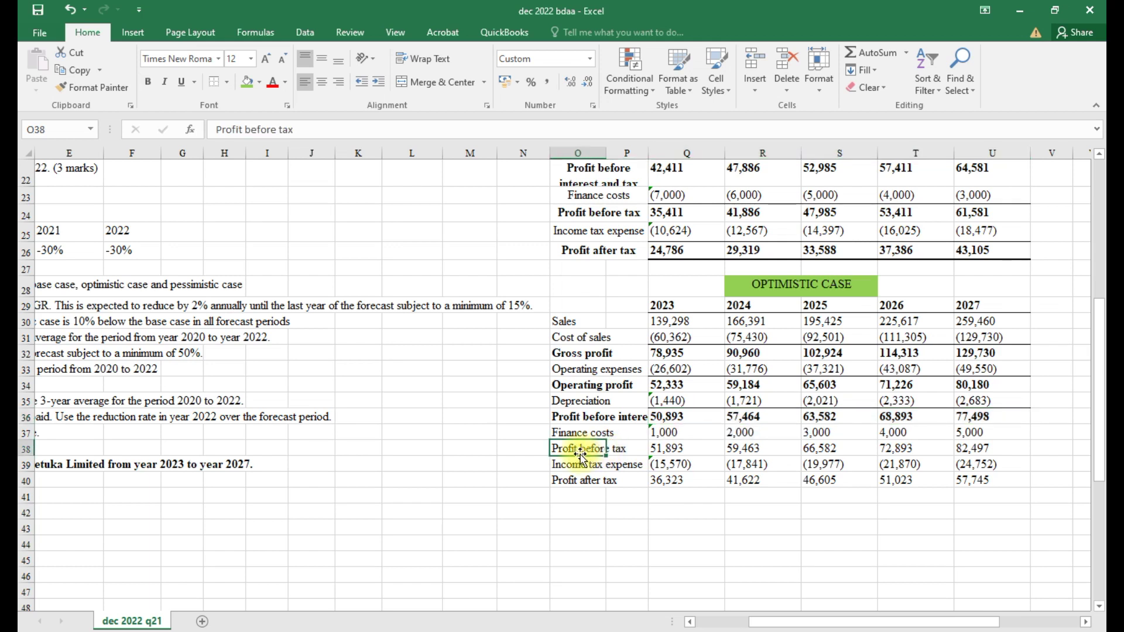
click(579, 452)
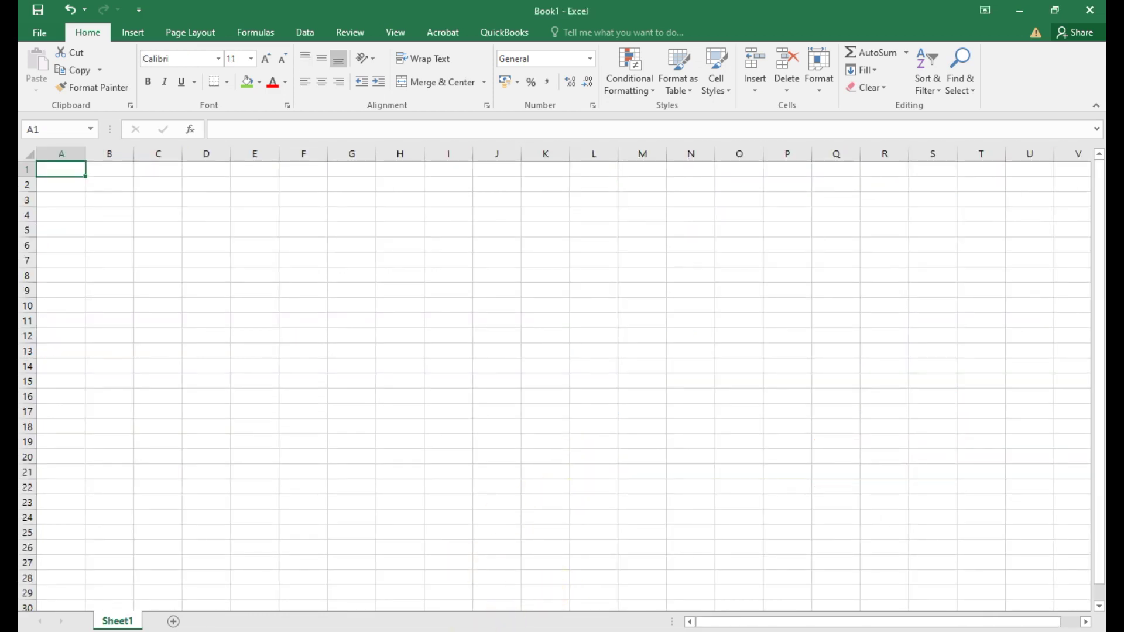
click(412, 623)
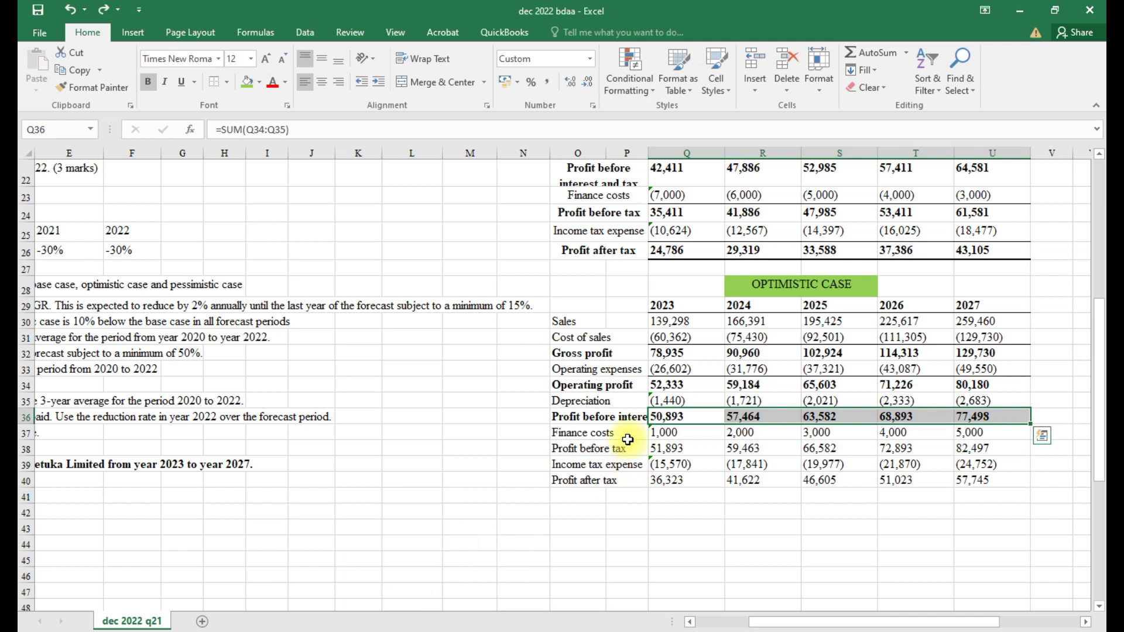
Make the optimistic case Profit before tax row bold and add a top border to Q38:U38 and to Q36:U36
click(581, 448)
key(ctrl+b)
drag(661, 449, 962, 448)
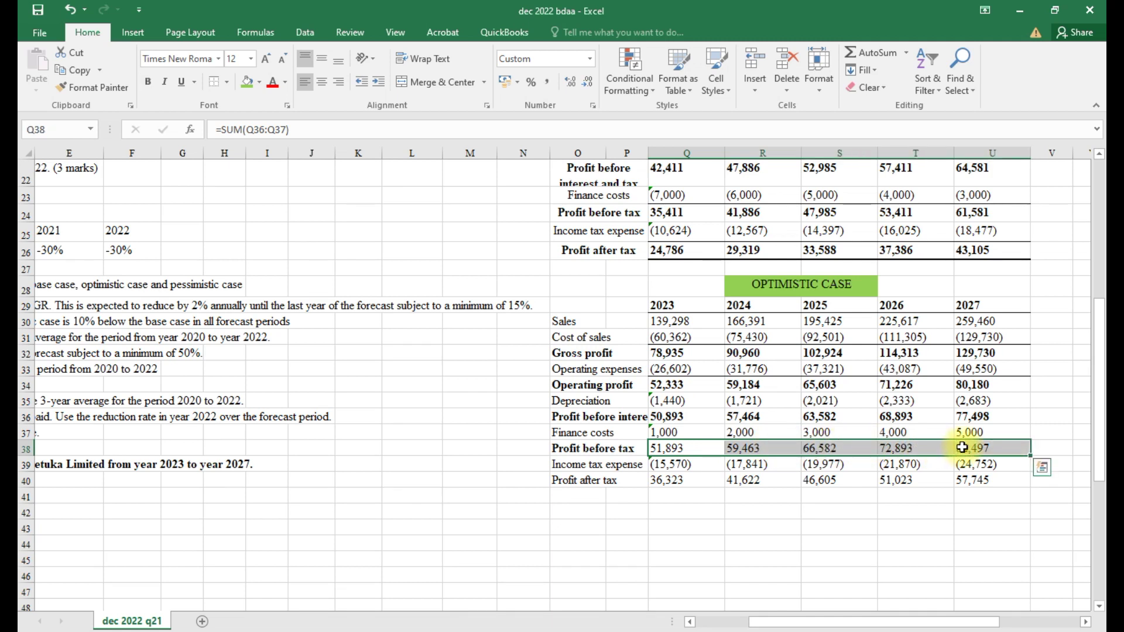
key(ctrl+b)
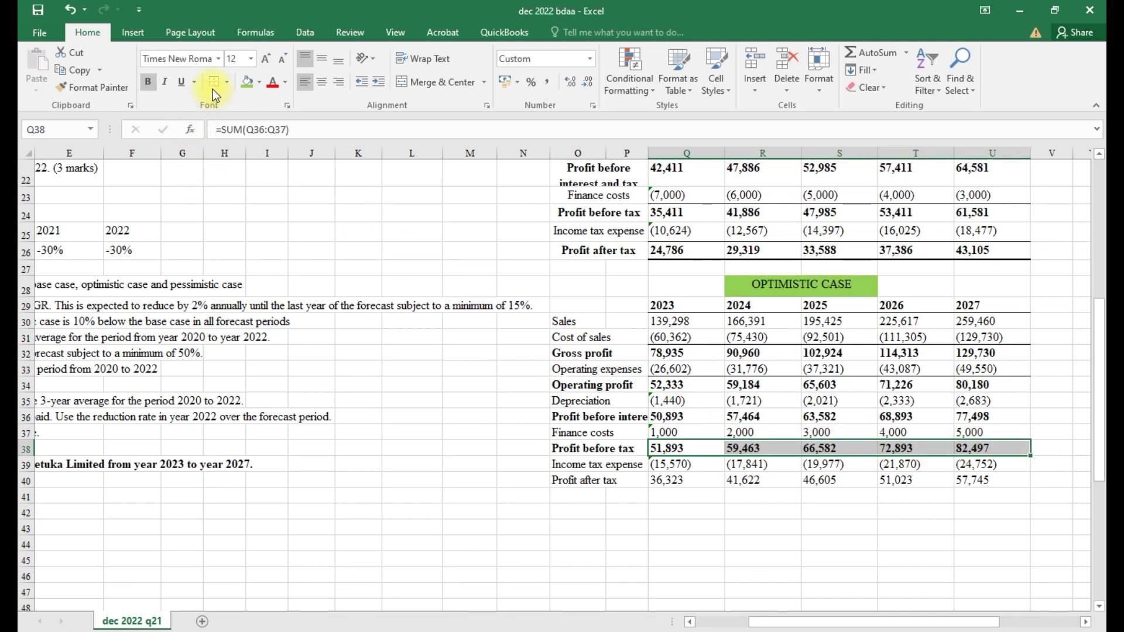
click(660, 416)
drag(660, 416, 979, 423)
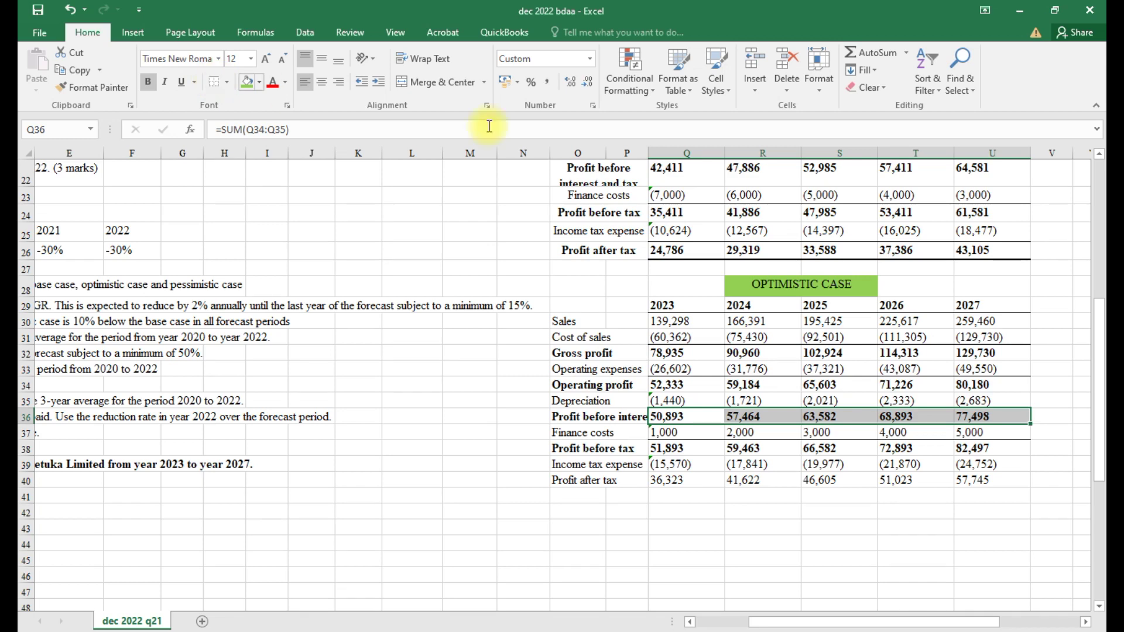
Make the optimistic case Profit after tax row bold and apply a Top and Thick Bottom Border to Q40:U40
scroll(710, 507, up, 1)
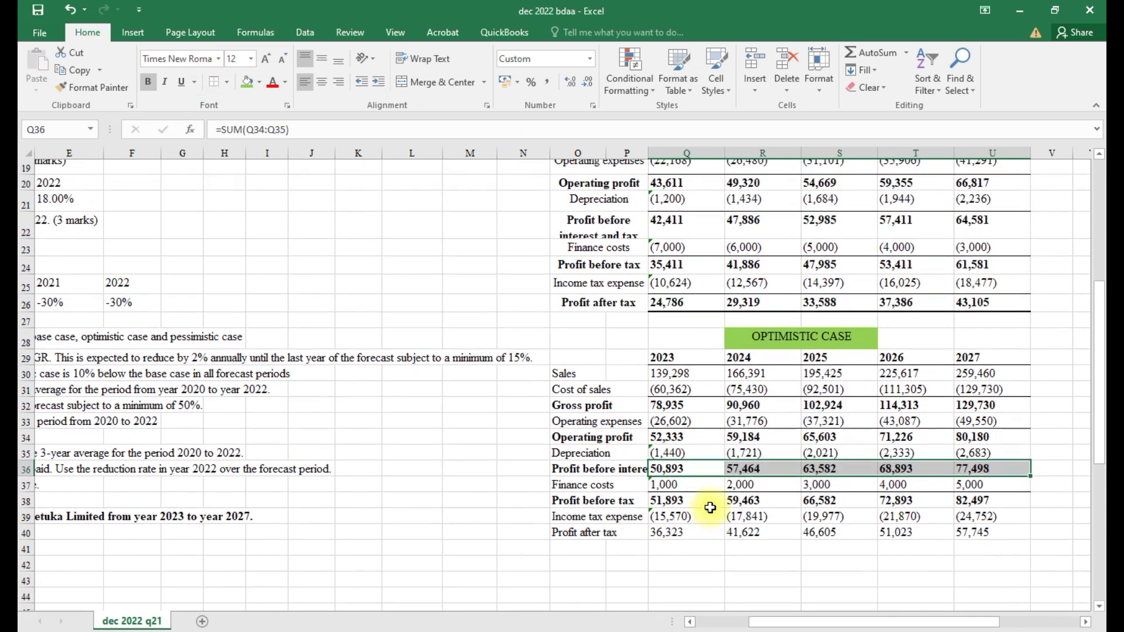
scroll(708, 497, down, 2)
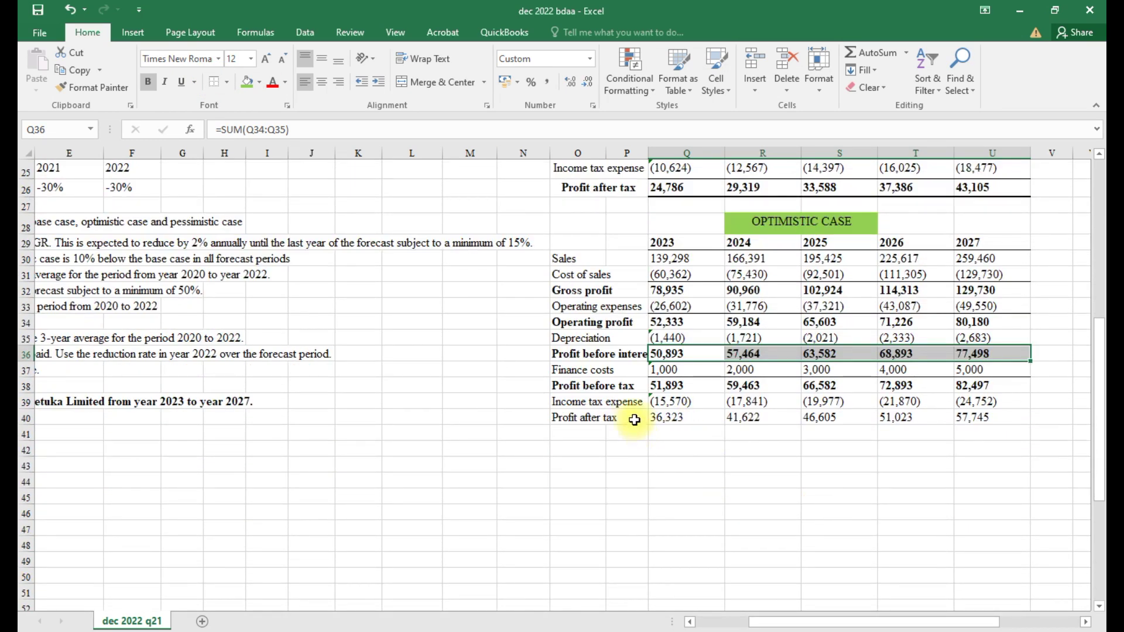
click(572, 419)
key(ctrl+b)
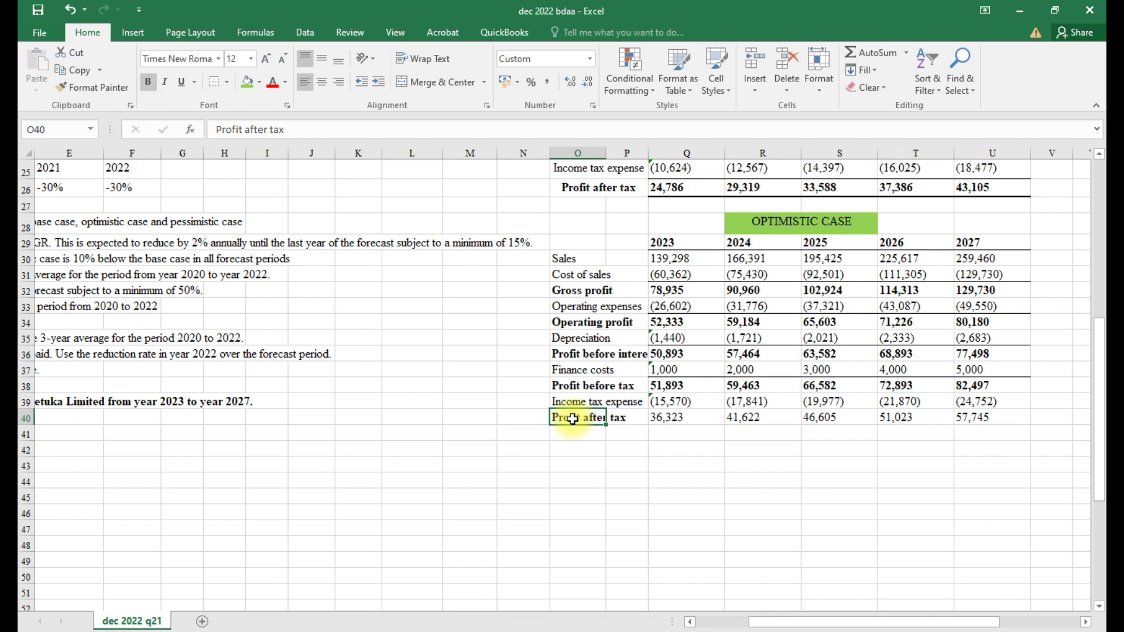
drag(660, 417, 964, 420)
key(ctrl+b)
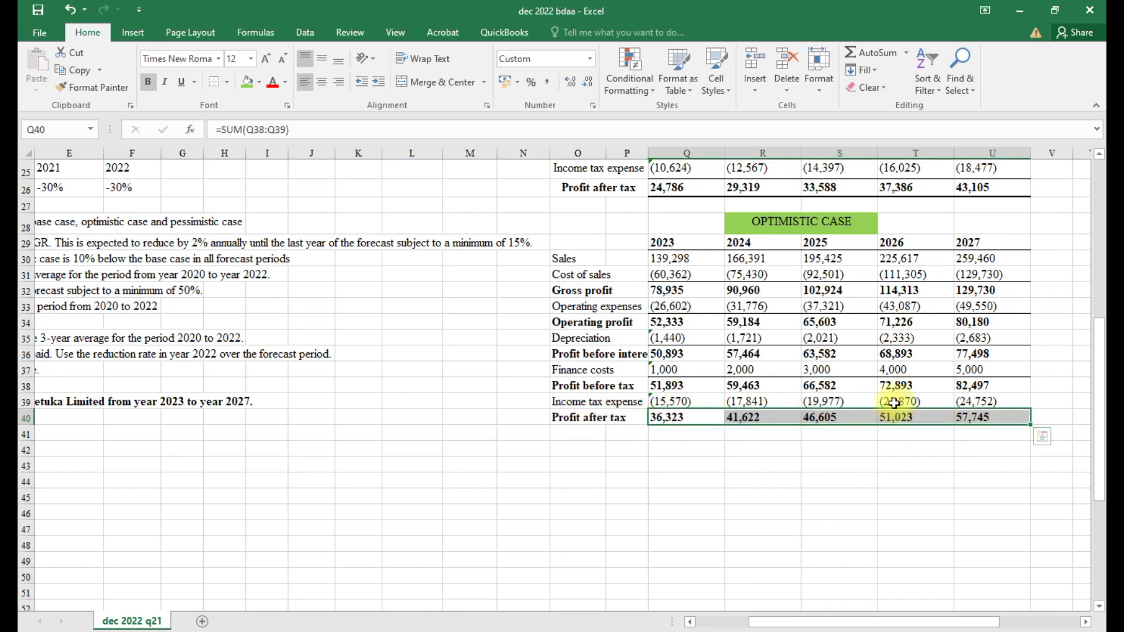
click(226, 83)
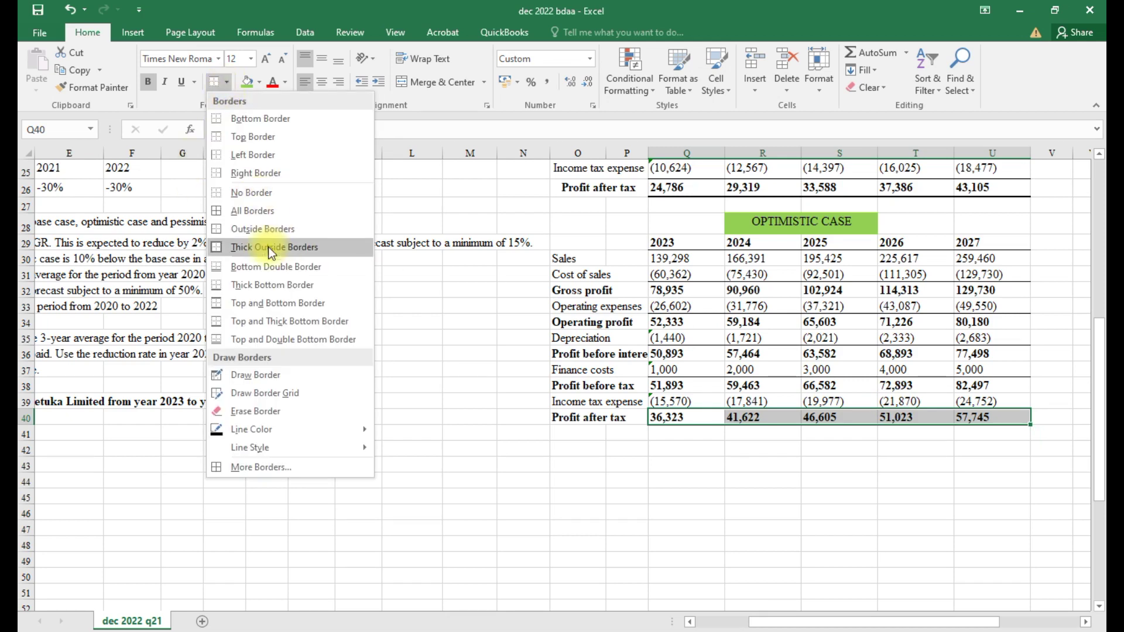
click(268, 320)
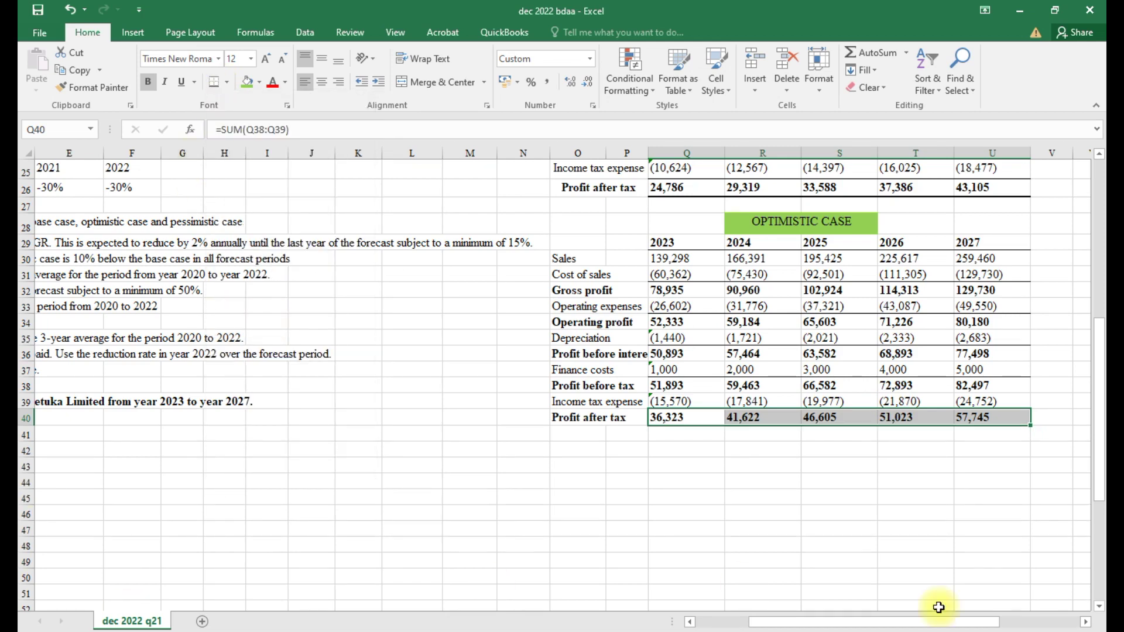
click(691, 520)
scroll(695, 520, up, 2)
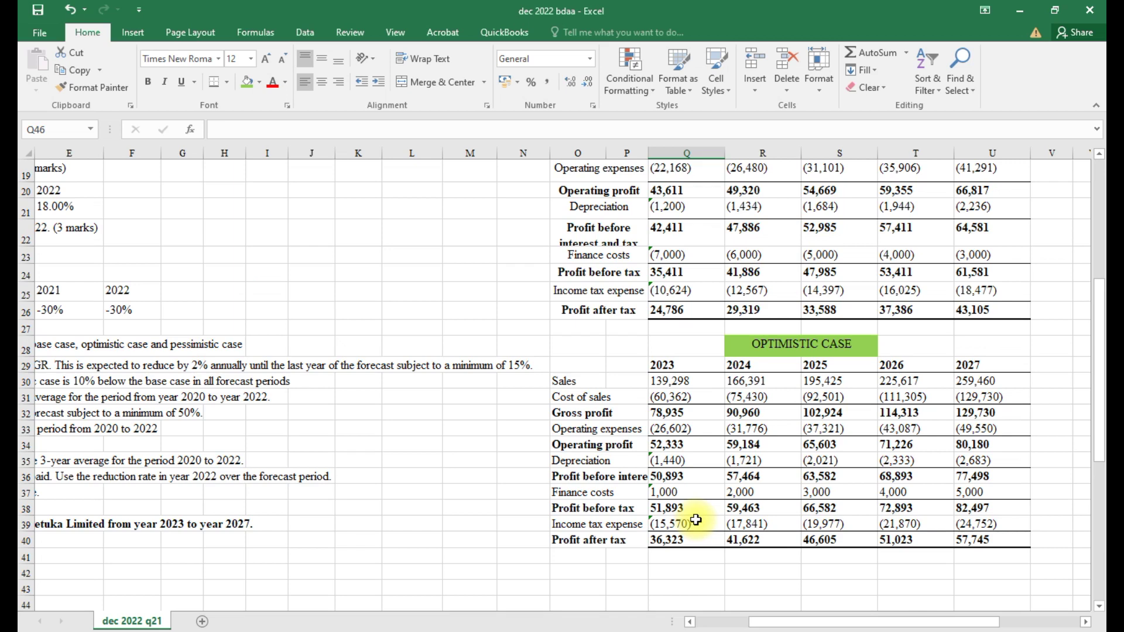
scroll(697, 520, down, 3)
scroll(697, 520, up, 2)
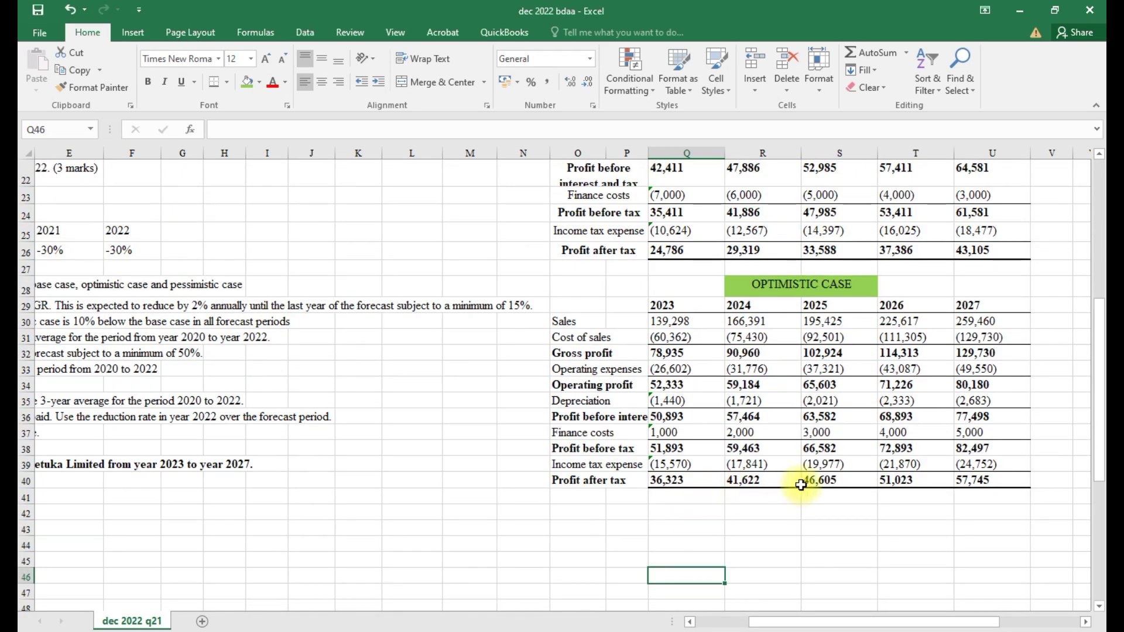
Enter the heading PESSIMISTIC CASE in R42, below the optimistic case statement
click(791, 514)
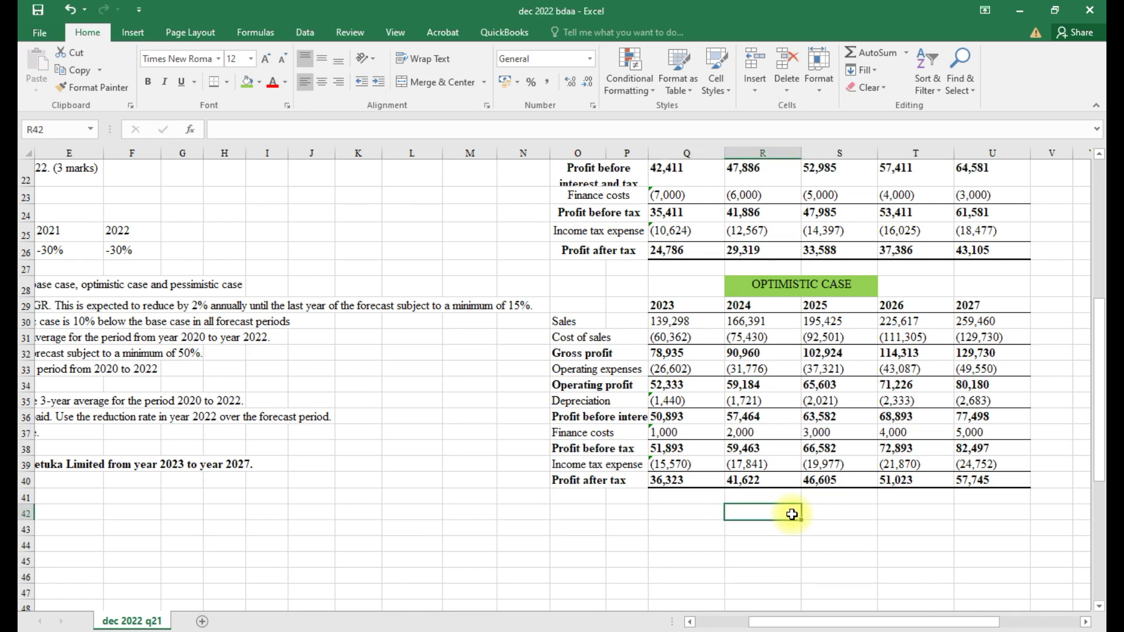
text(PE)
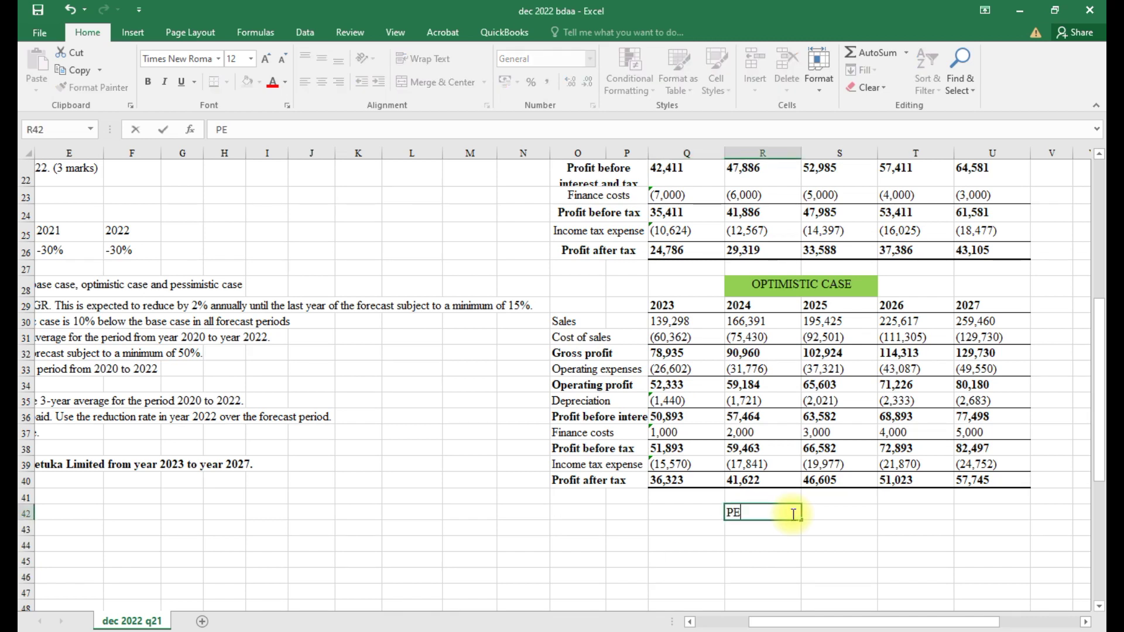
text(SSIMISTIC CASE)
click(771, 545)
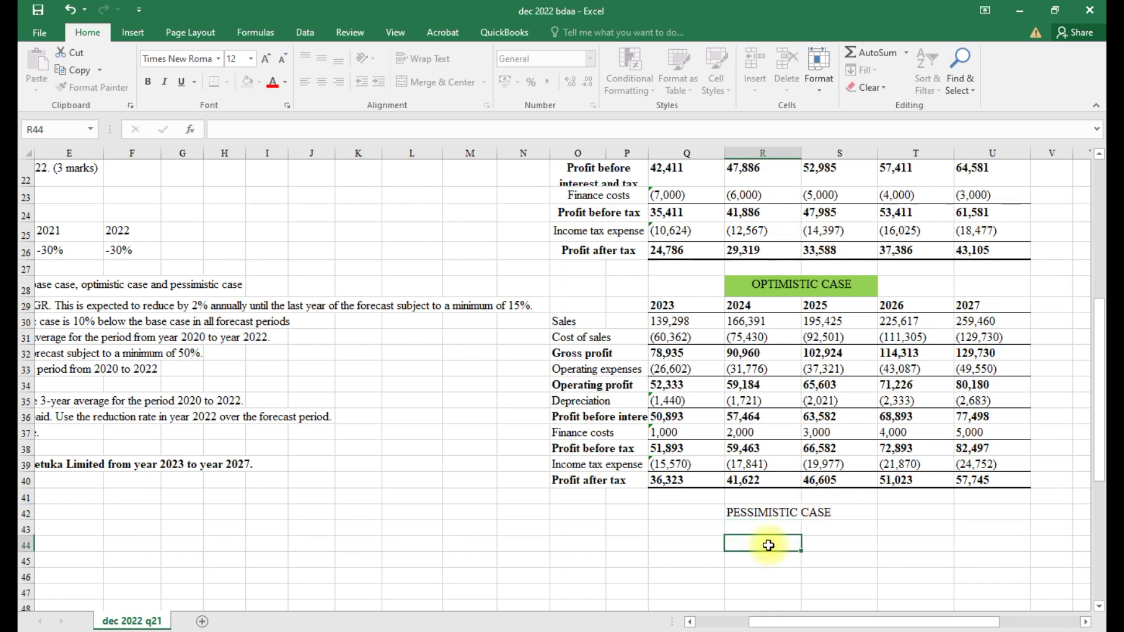
Merge and center the PESSIMISTIC CASE heading across R42:S42, in bold with a red fill
drag(743, 514, 852, 512)
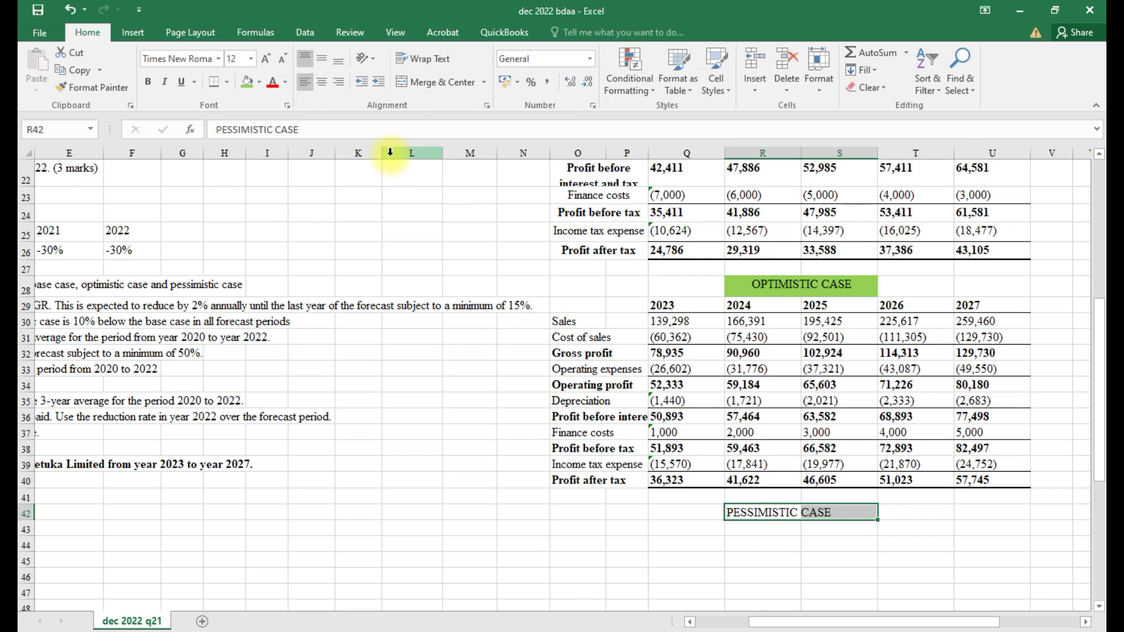
click(438, 83)
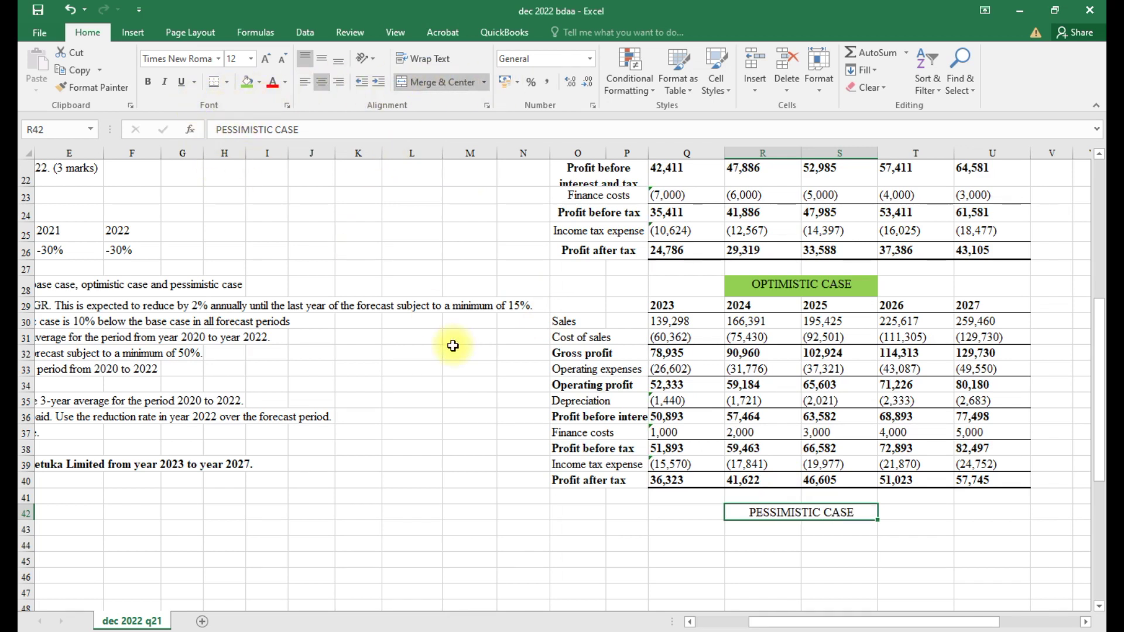
key(ctrl+b)
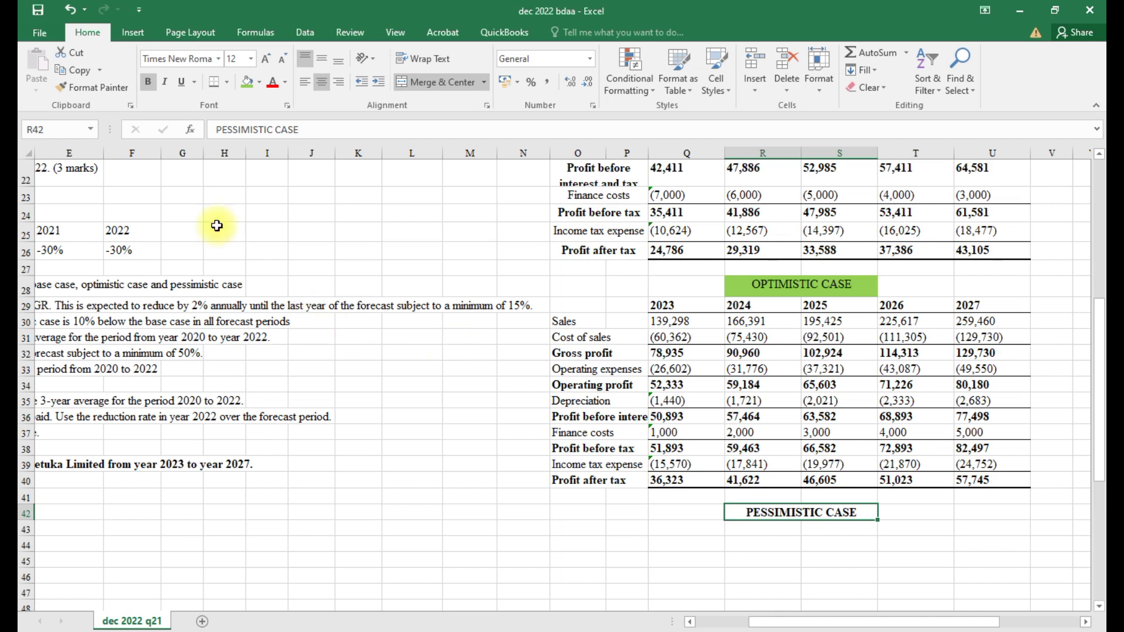
click(259, 83)
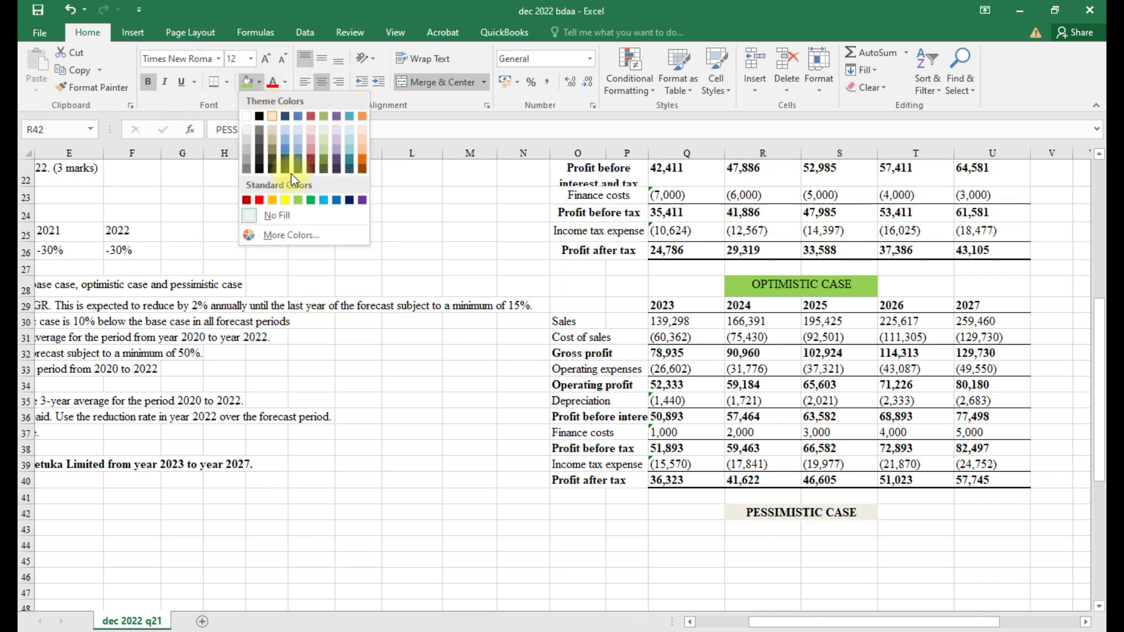
click(262, 200)
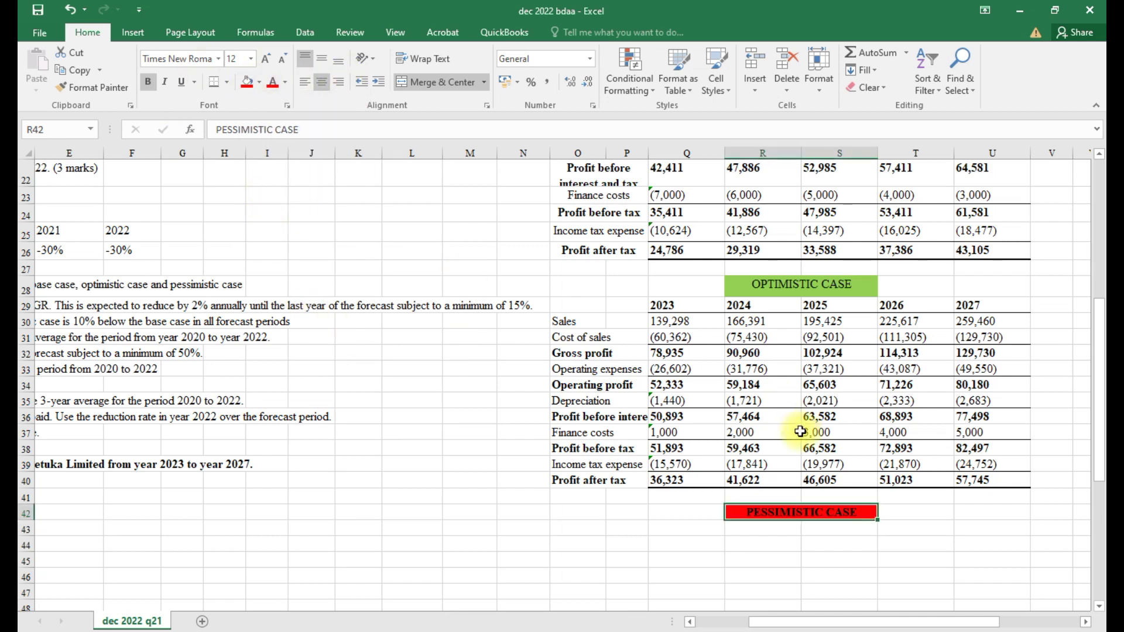
Copy the base case statement O15:U26 and paste only its formulas starting at O43, below the PESSIMISTIC CASE heading
click(744, 545)
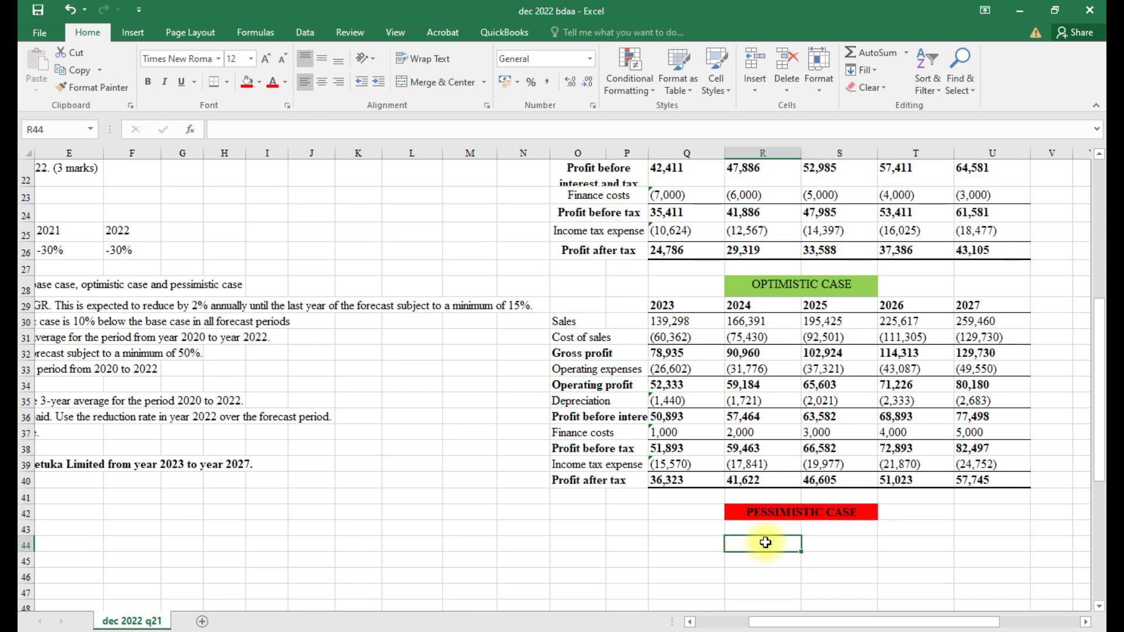
scroll(659, 570, down, 1)
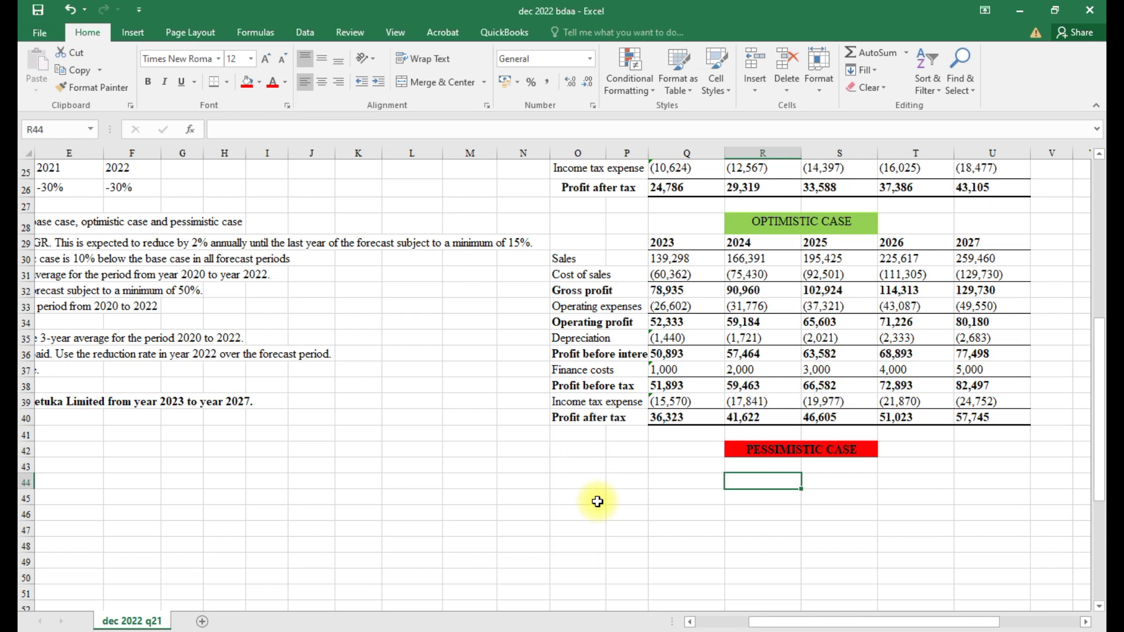
click(595, 465)
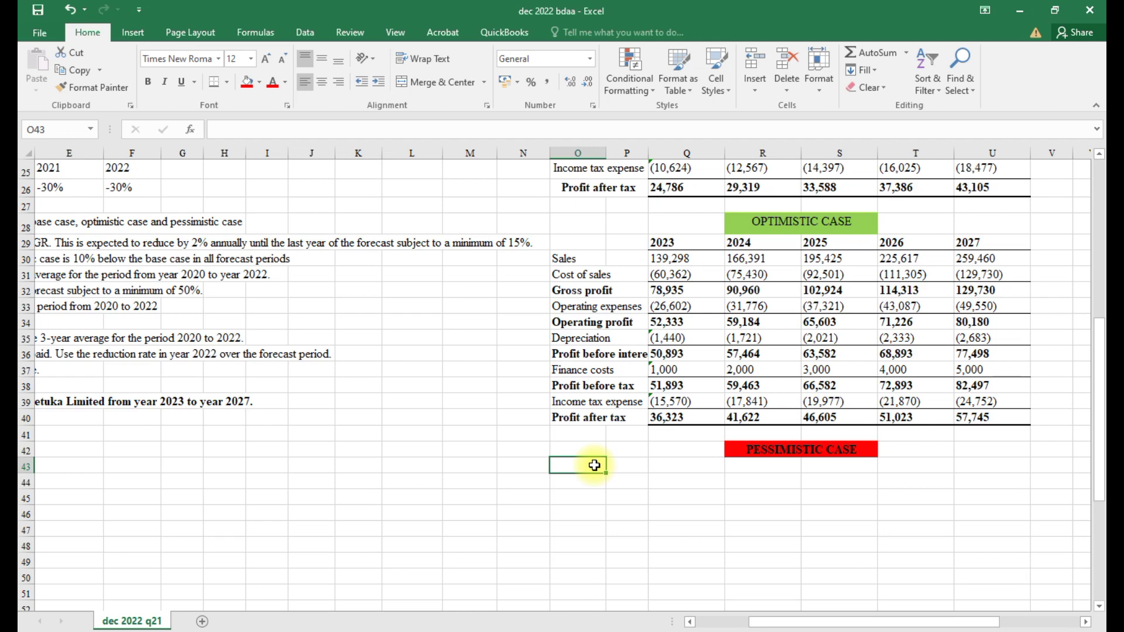
scroll(597, 486, up, 6)
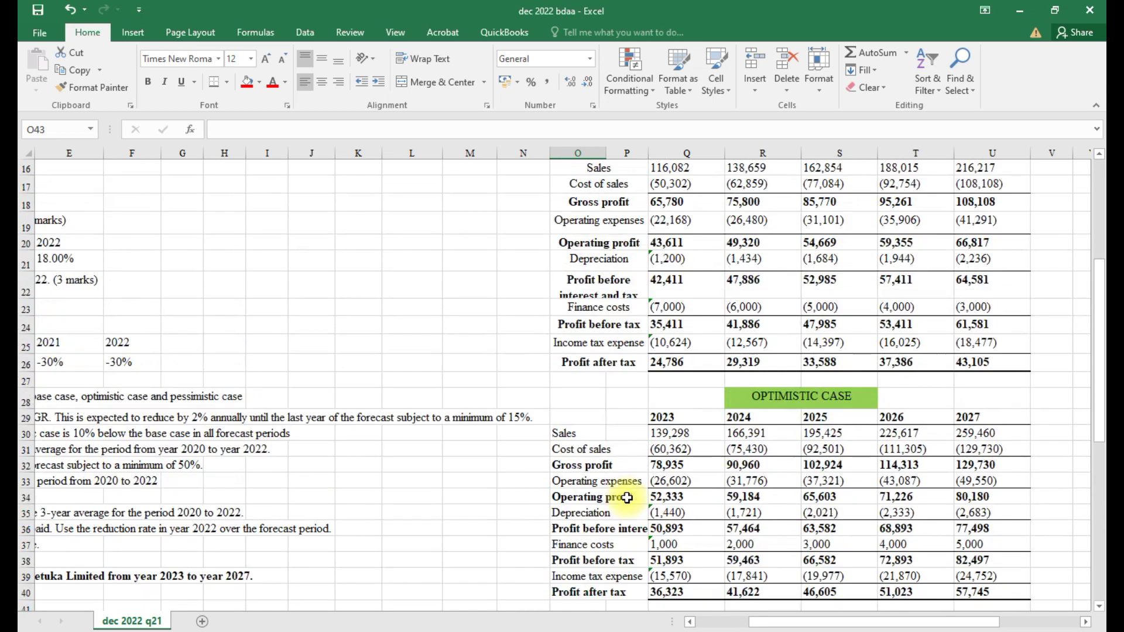
drag(561, 281, 1024, 496)
right_click(880, 370)
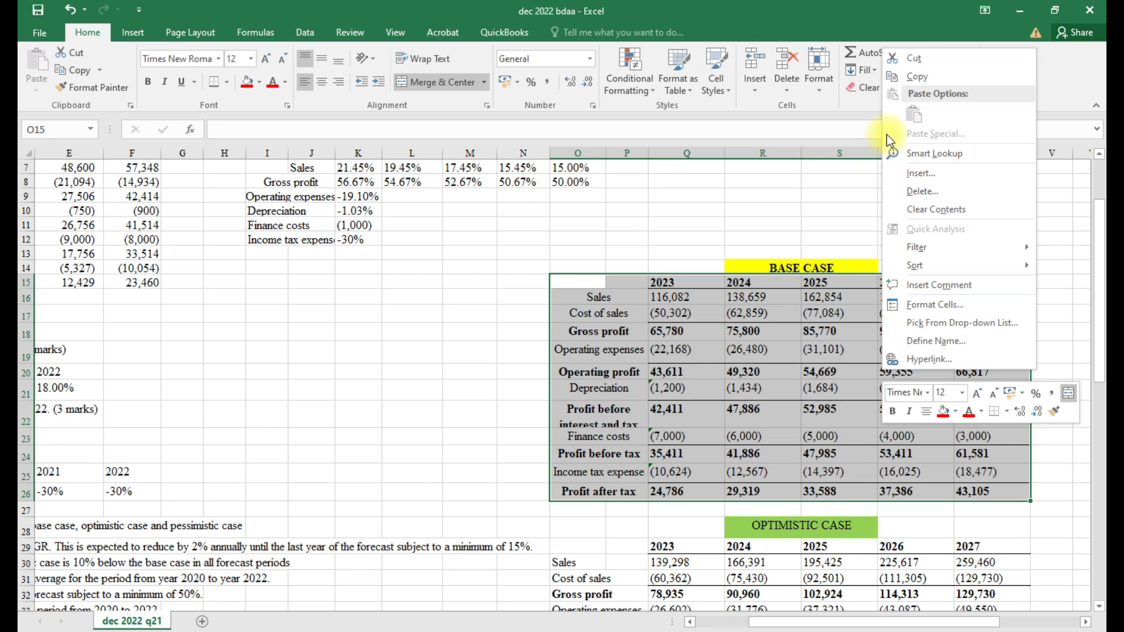
click(911, 75)
scroll(860, 375, down, 10)
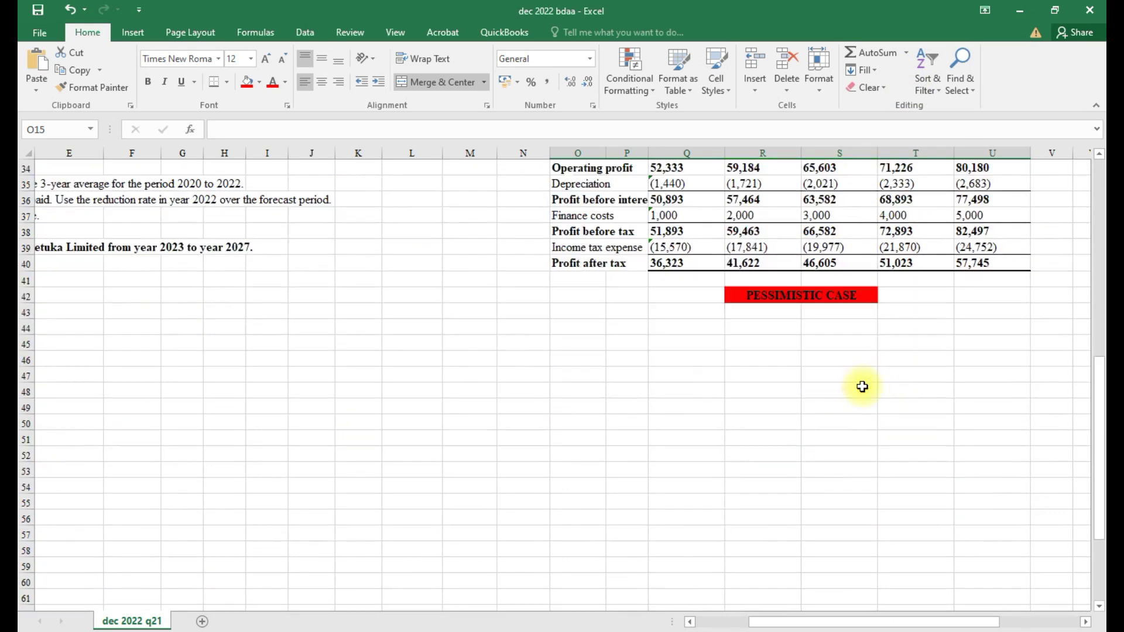
click(571, 262)
right_click(572, 262)
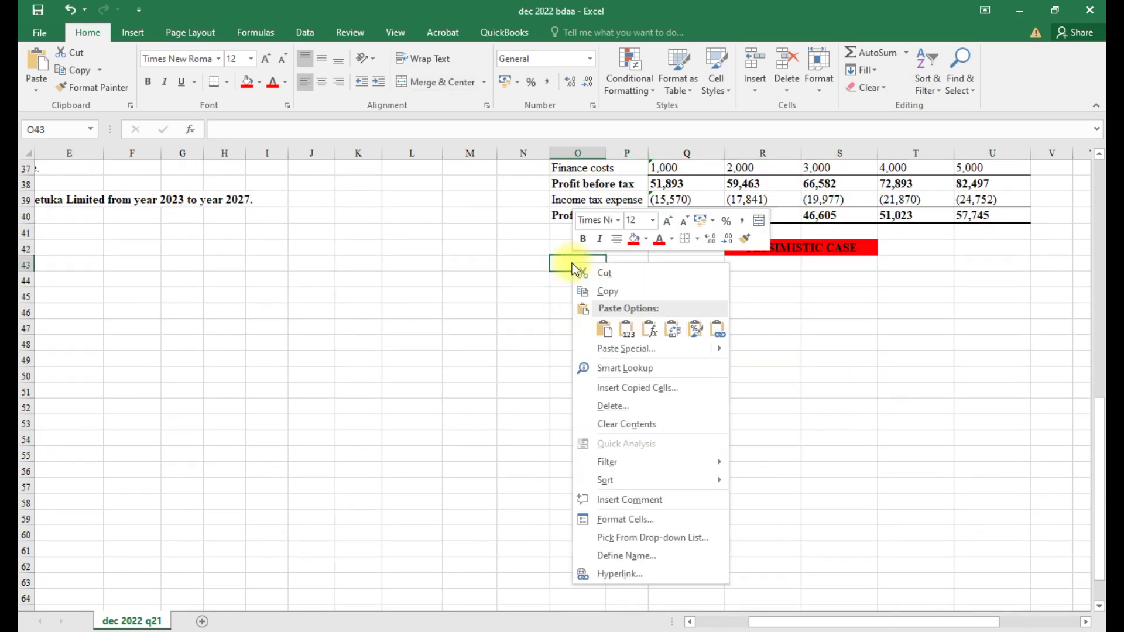
click(652, 327)
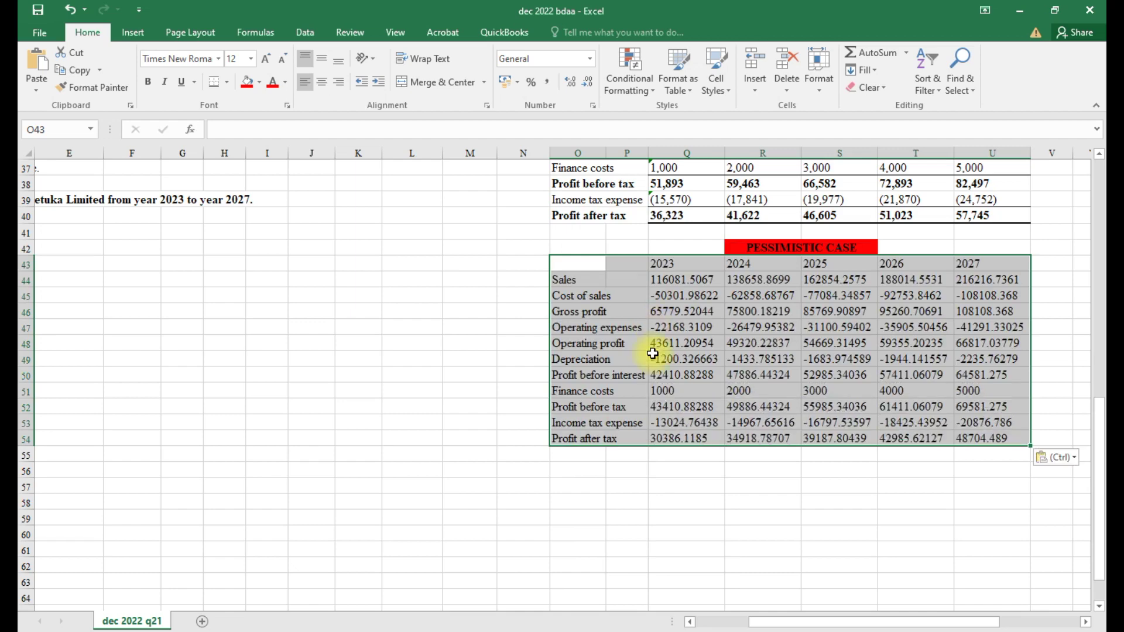
click(688, 530)
Make the pessimistic case year headings Q43:U43 bold and add a bottom border to them
scroll(705, 487, up, 1)
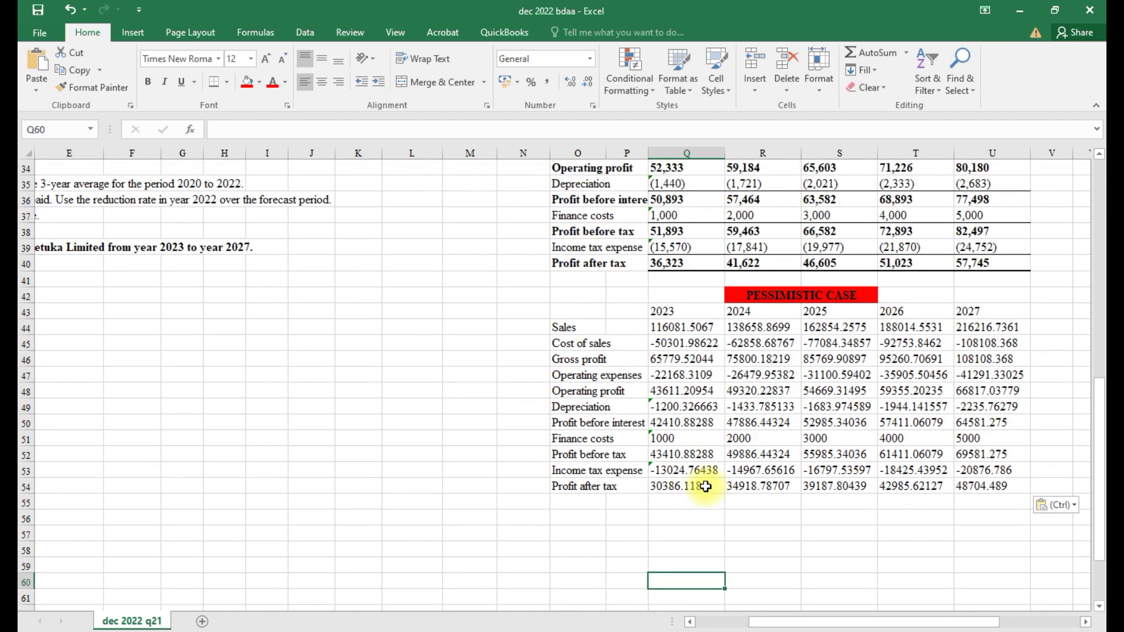
scroll(705, 486, up, 1)
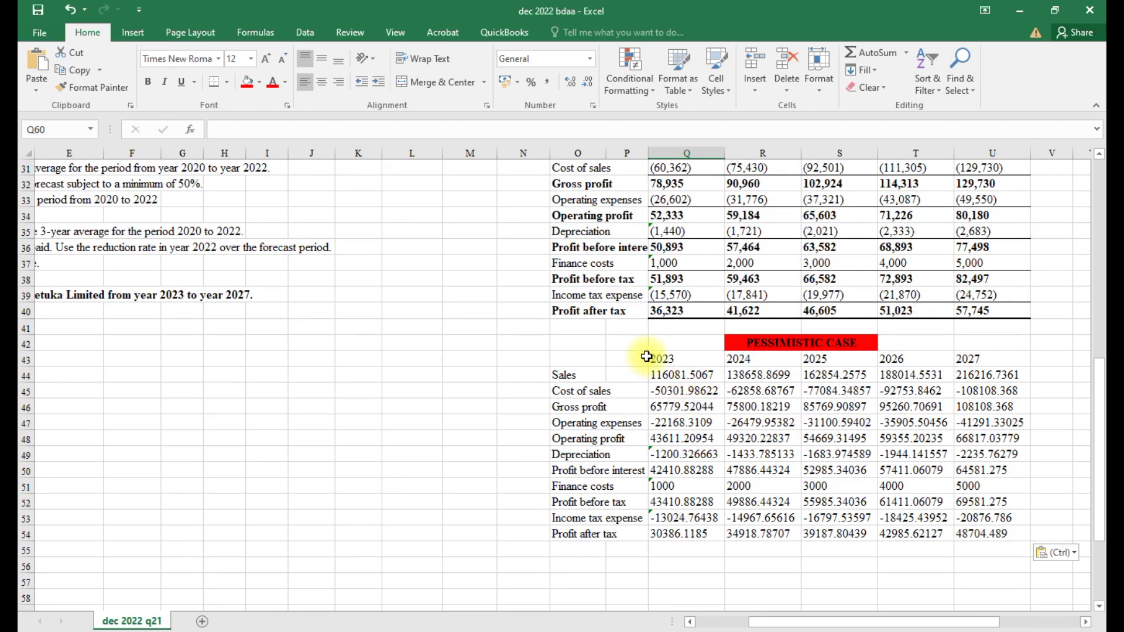
drag(659, 358, 969, 360)
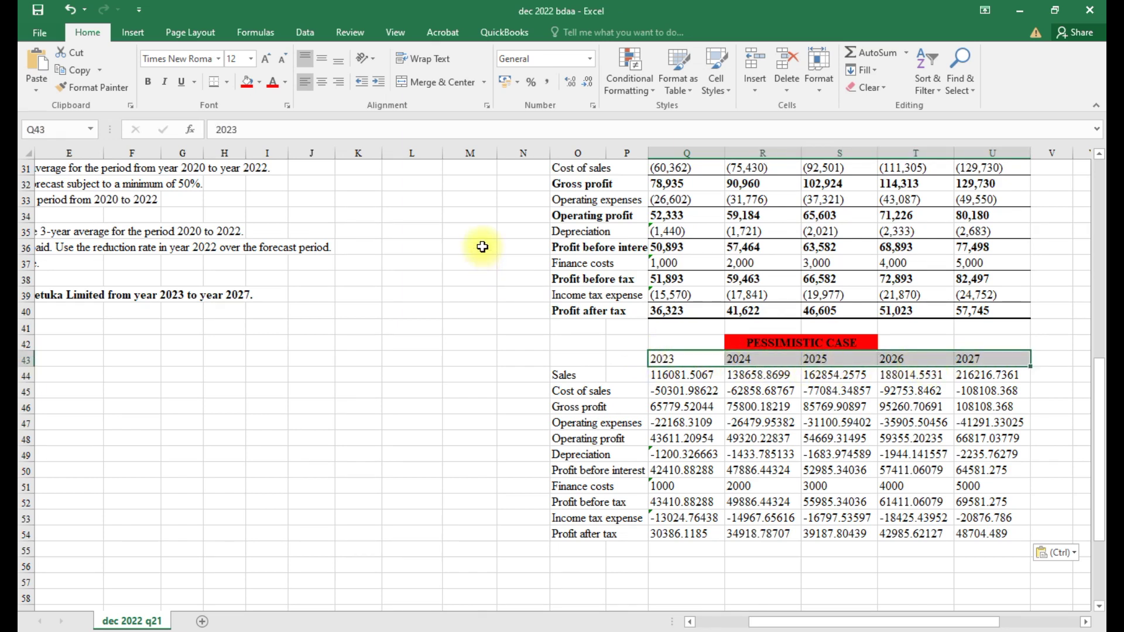
key(ctrl+b)
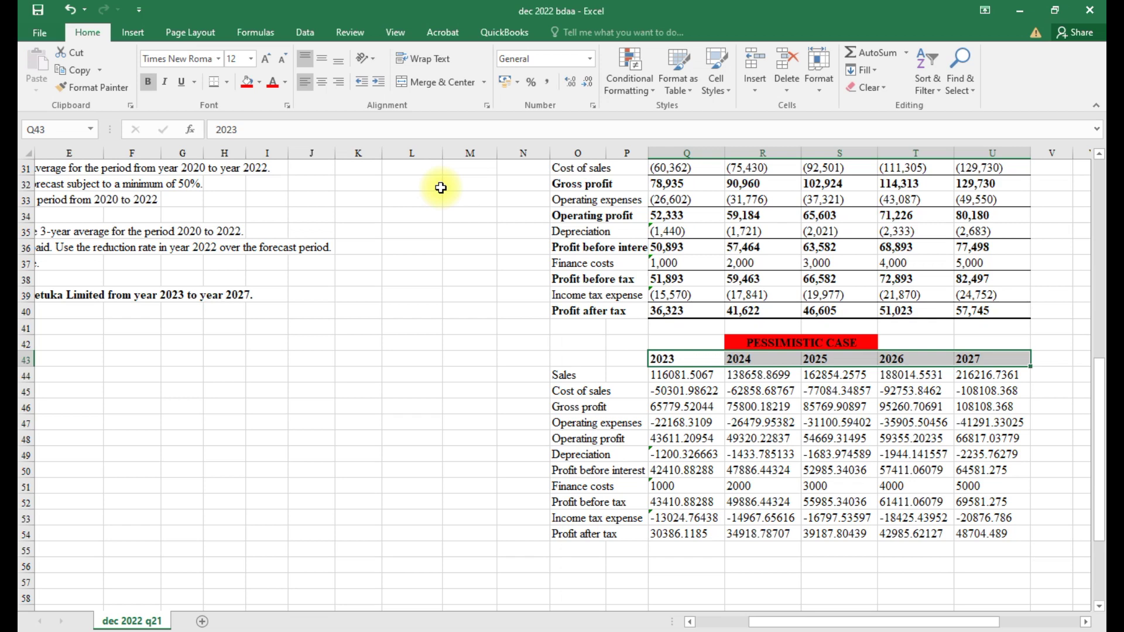
click(228, 81)
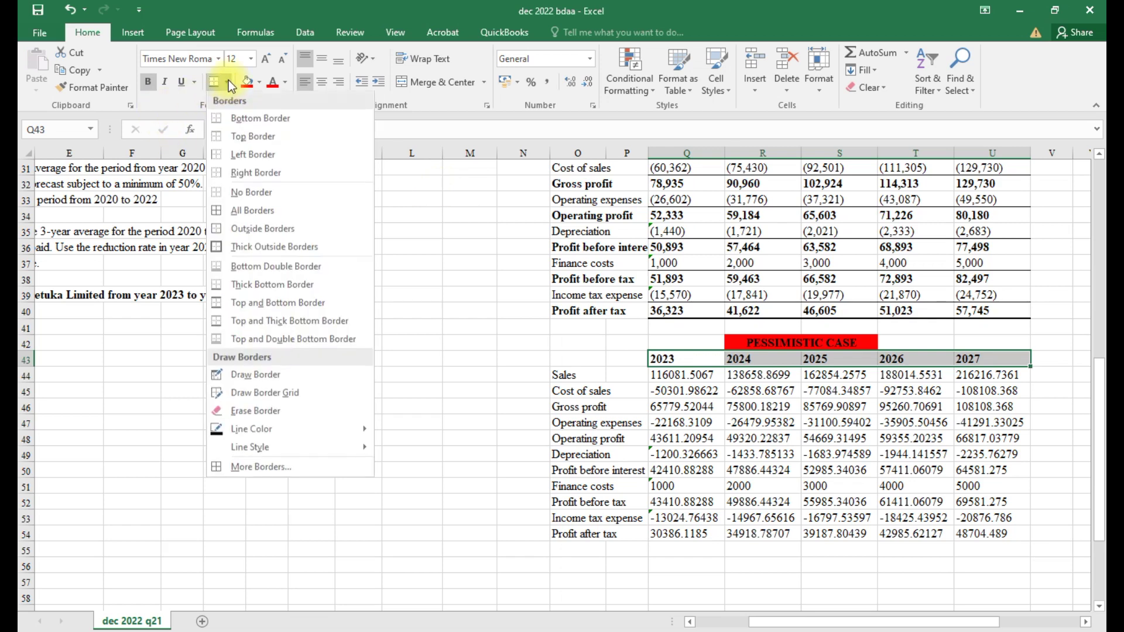
click(249, 122)
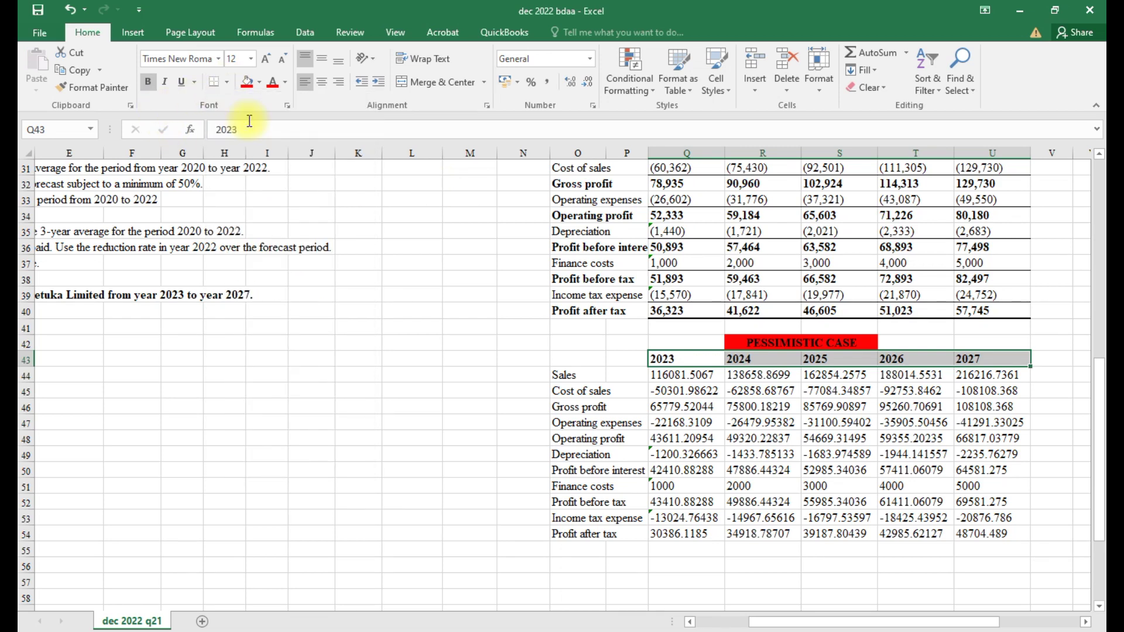
Apply the custom number format #,##0;(#,##0) to the pessimistic case range O43:U55
drag(577, 359, 999, 554)
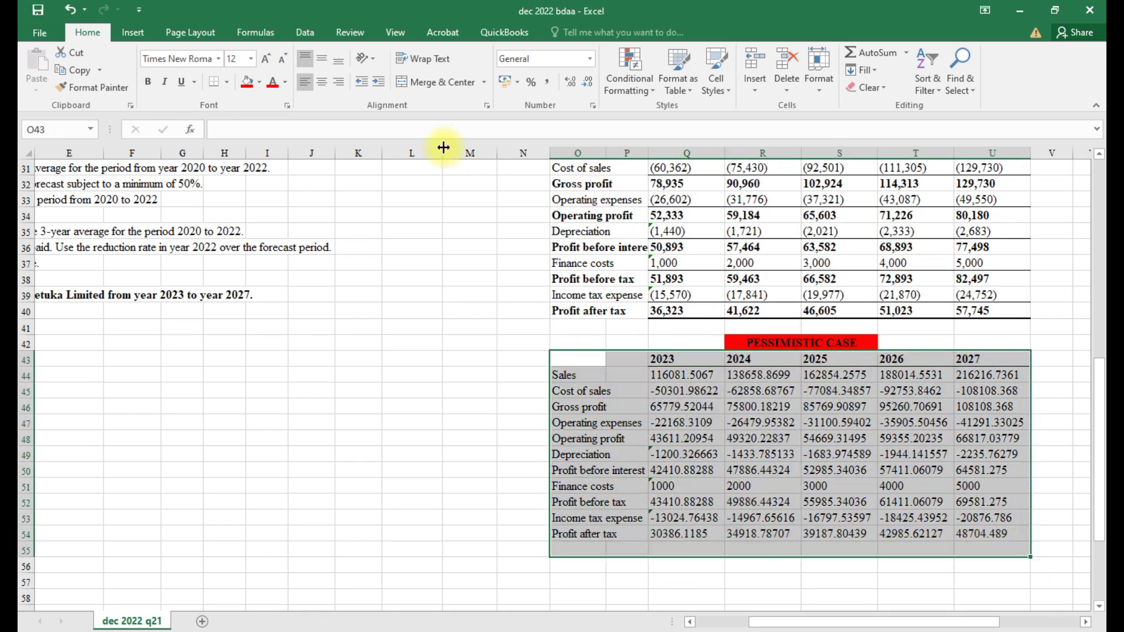
click(593, 105)
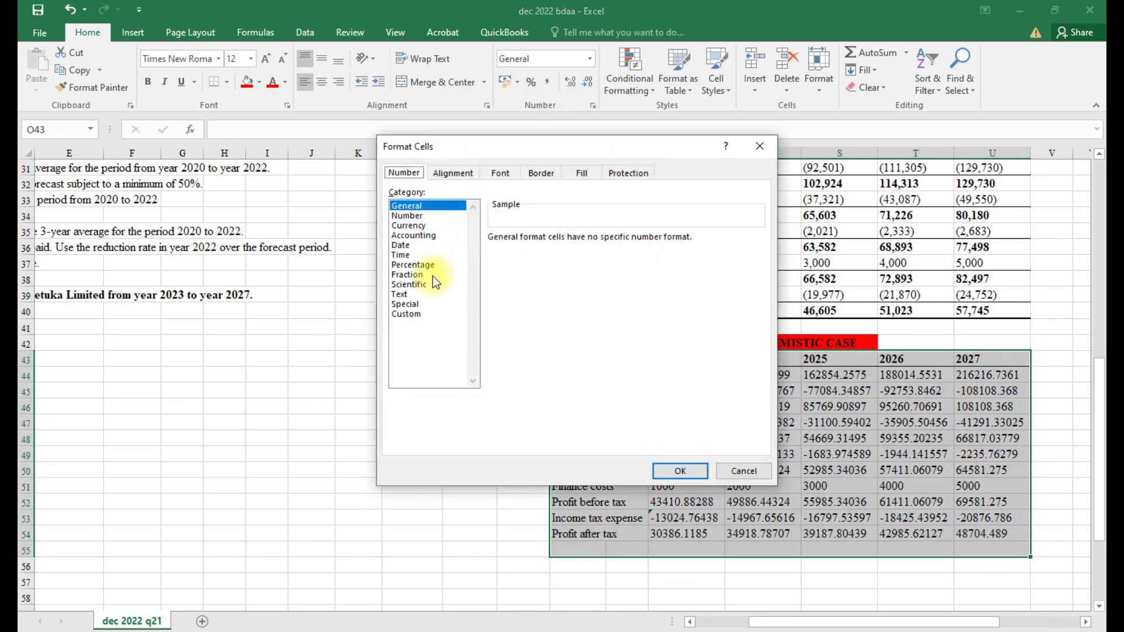
click(411, 314)
click(521, 314)
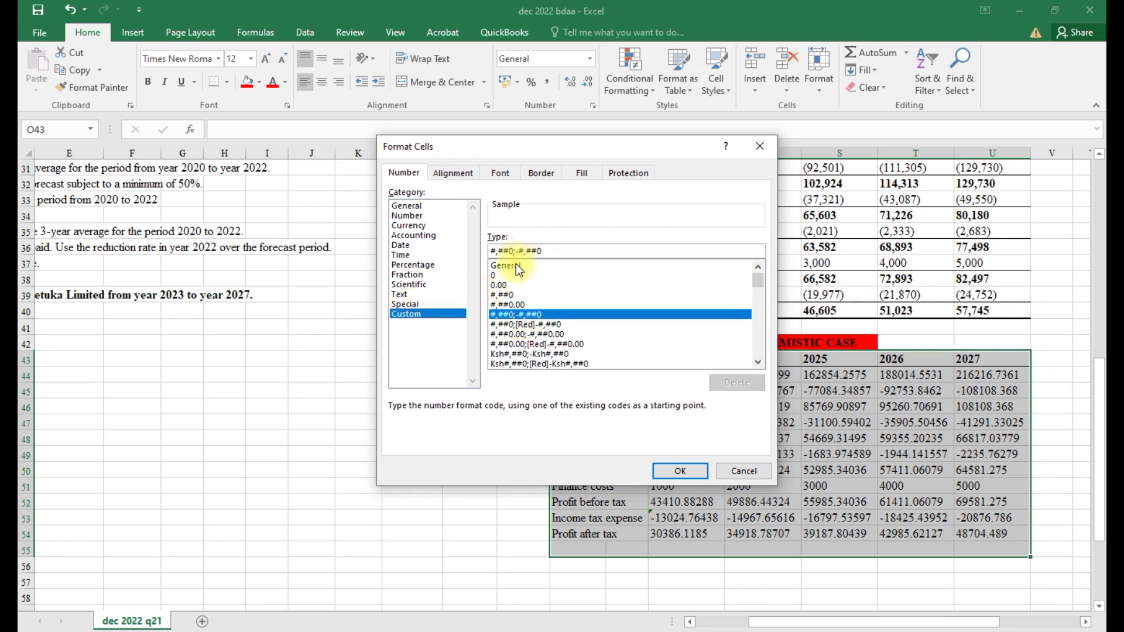
key(BackSpace)
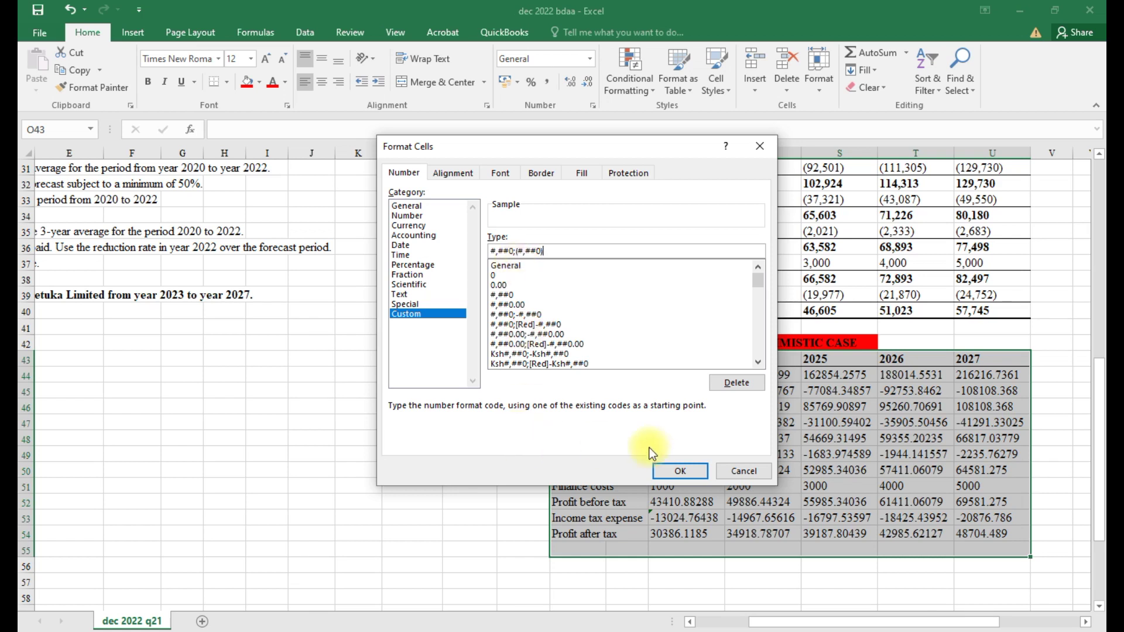
click(675, 469)
click(667, 580)
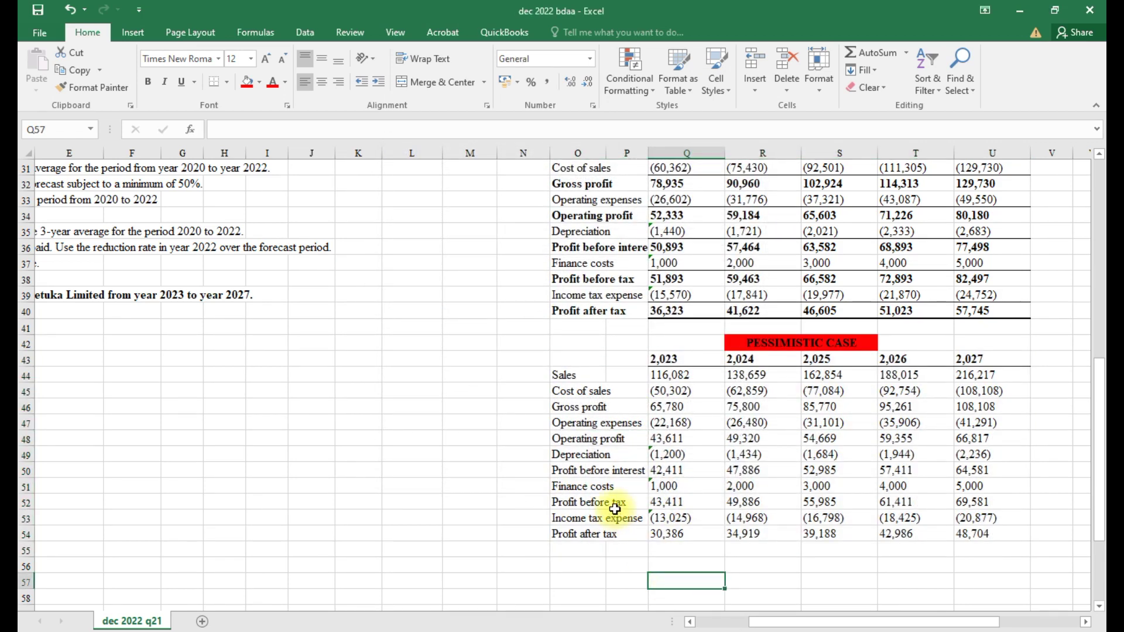
Make the pessimistic case Gross profit row bold and add a top border to Q46:U46
click(571, 410)
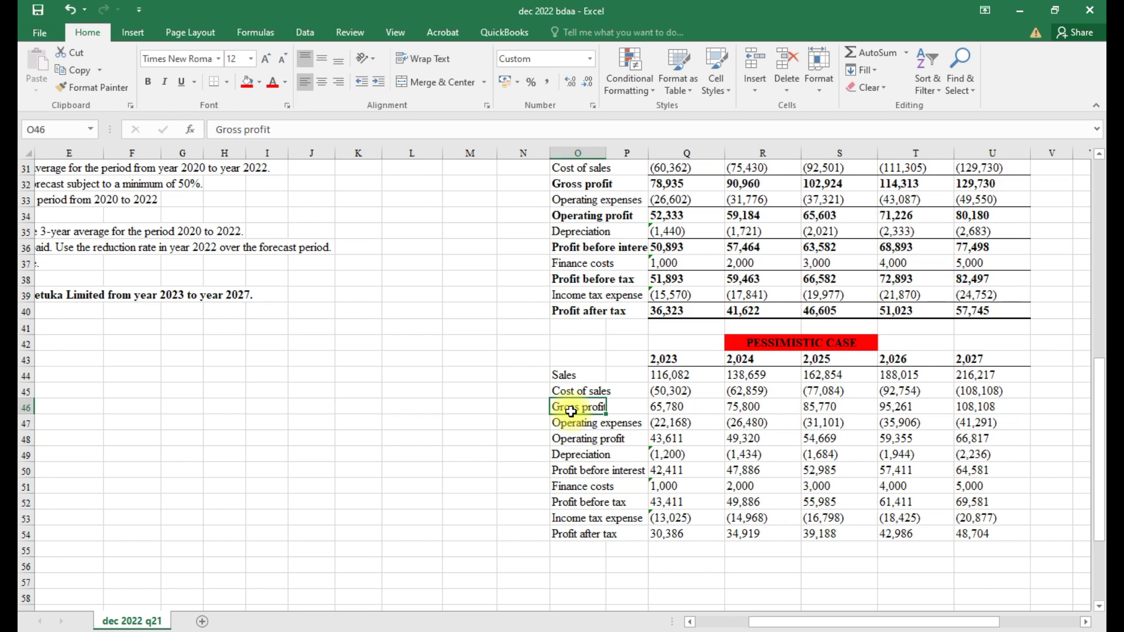
key(ctrl+b)
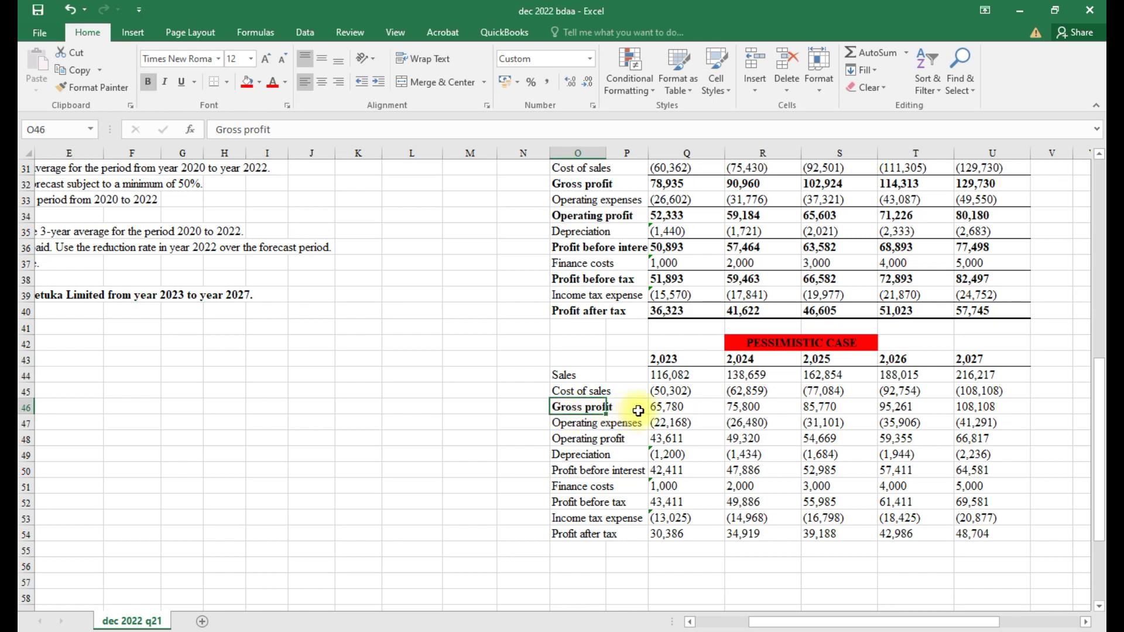
click(656, 408)
drag(655, 408, 963, 407)
key(ctrl+b)
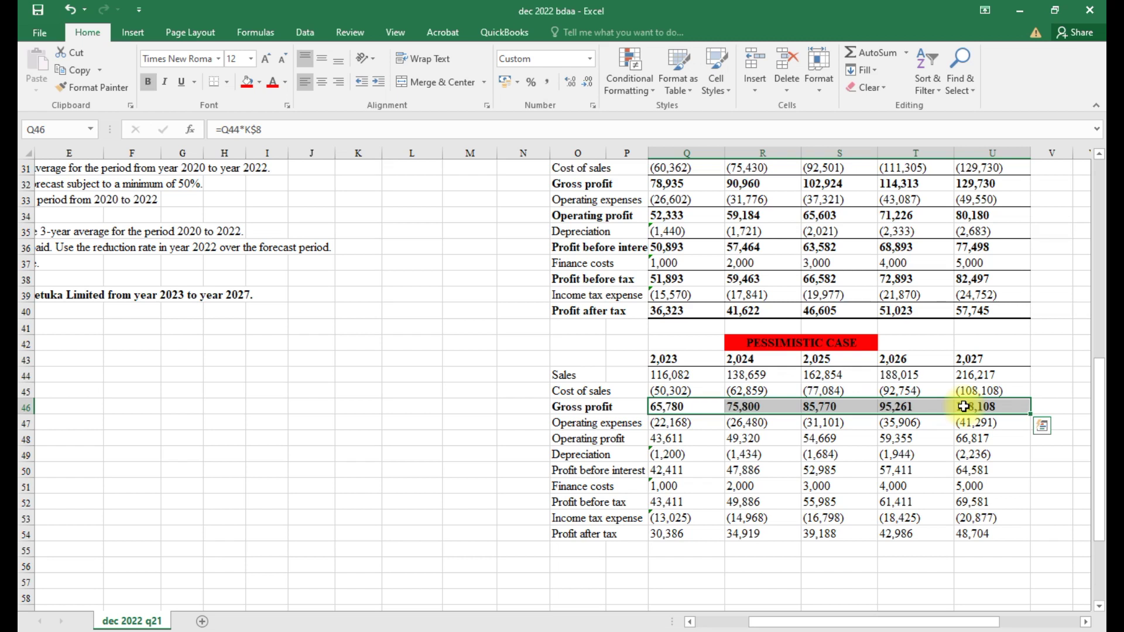
click(228, 82)
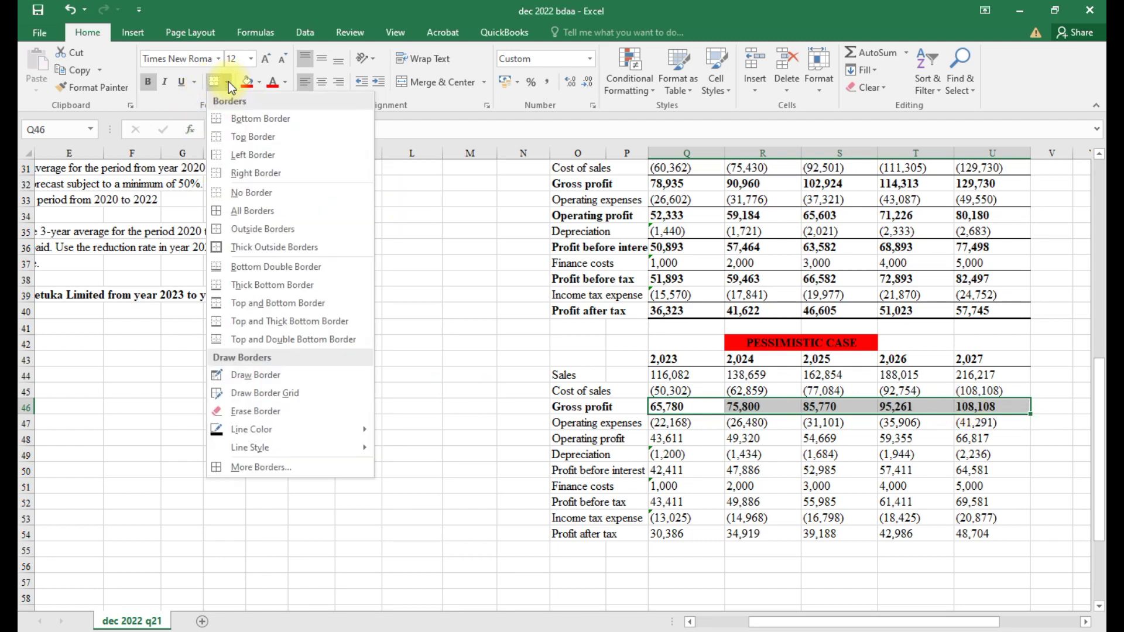
click(232, 134)
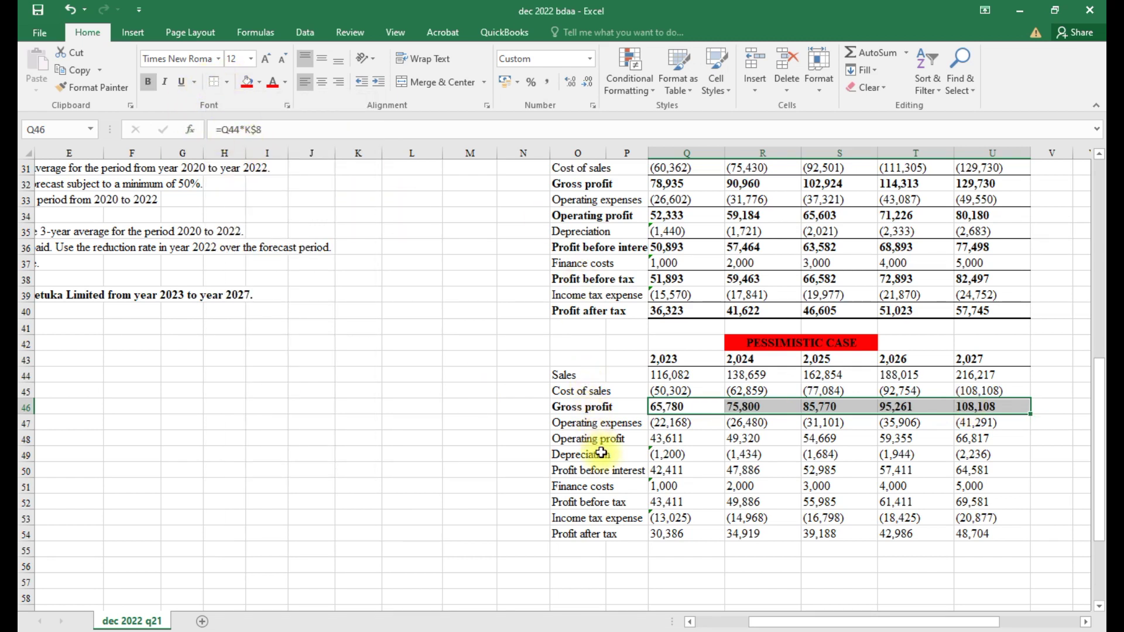
Make the pessimistic case Operating profit row bold and add a top border to Q48:U48
click(575, 441)
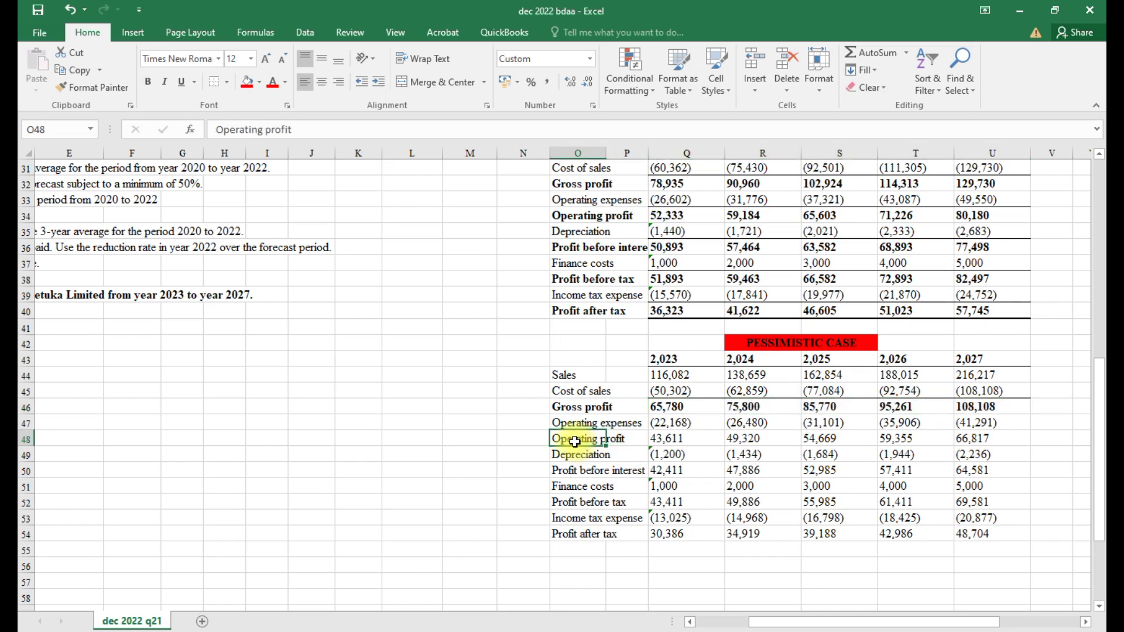
key(ctrl+b)
drag(656, 440, 963, 444)
key(ctrl+b)
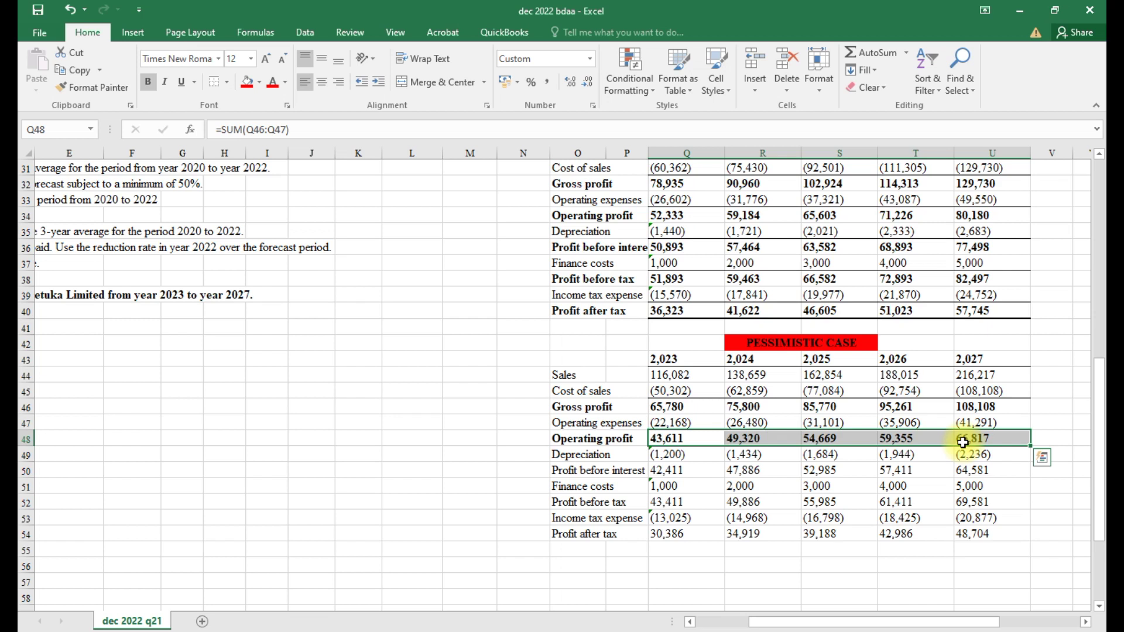
click(215, 83)
Make the pessimistic case Profit before interest and tax row bold and add a top border to Q50:U50
click(574, 474)
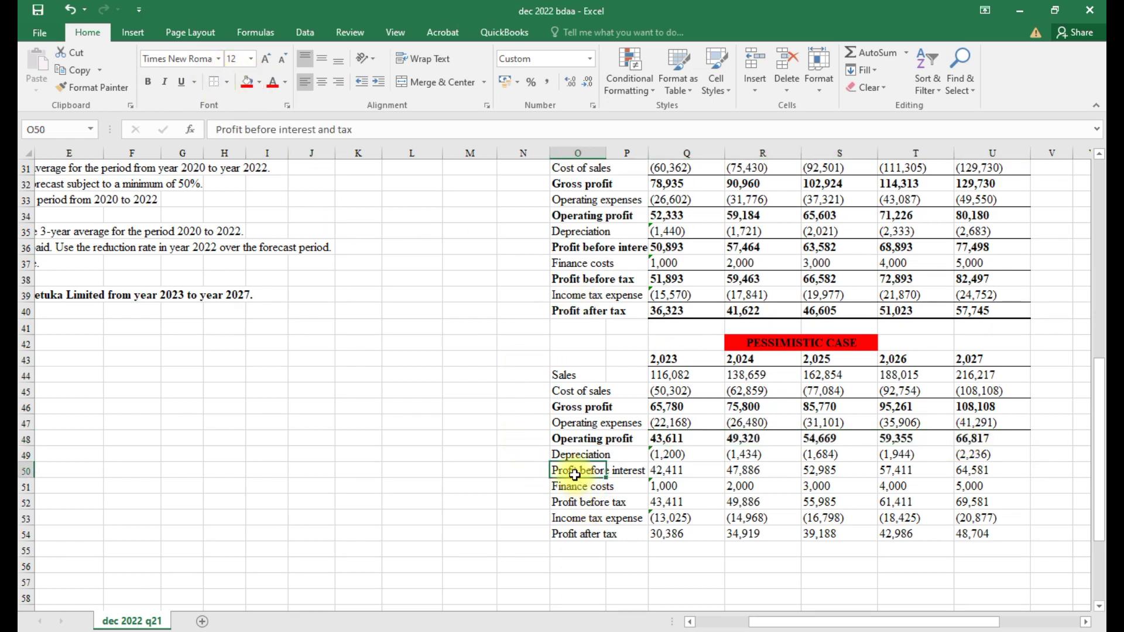
key(ctrl+b)
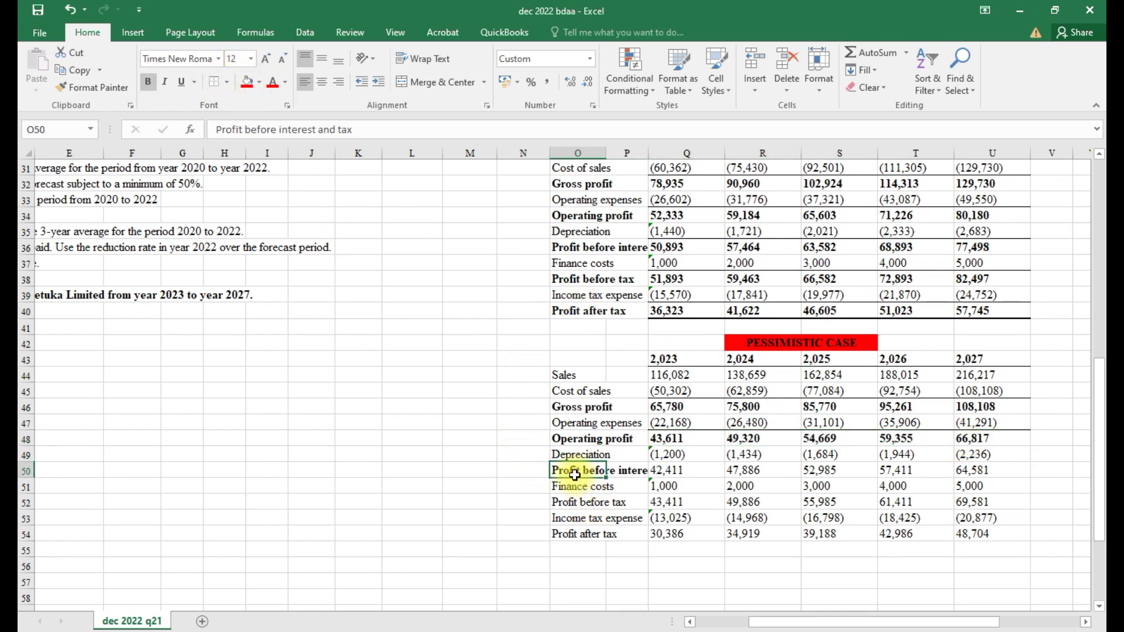
click(656, 472)
key(ctrl+b)
drag(656, 471, 974, 477)
key(ctrl+b)
key(ctrl+b)
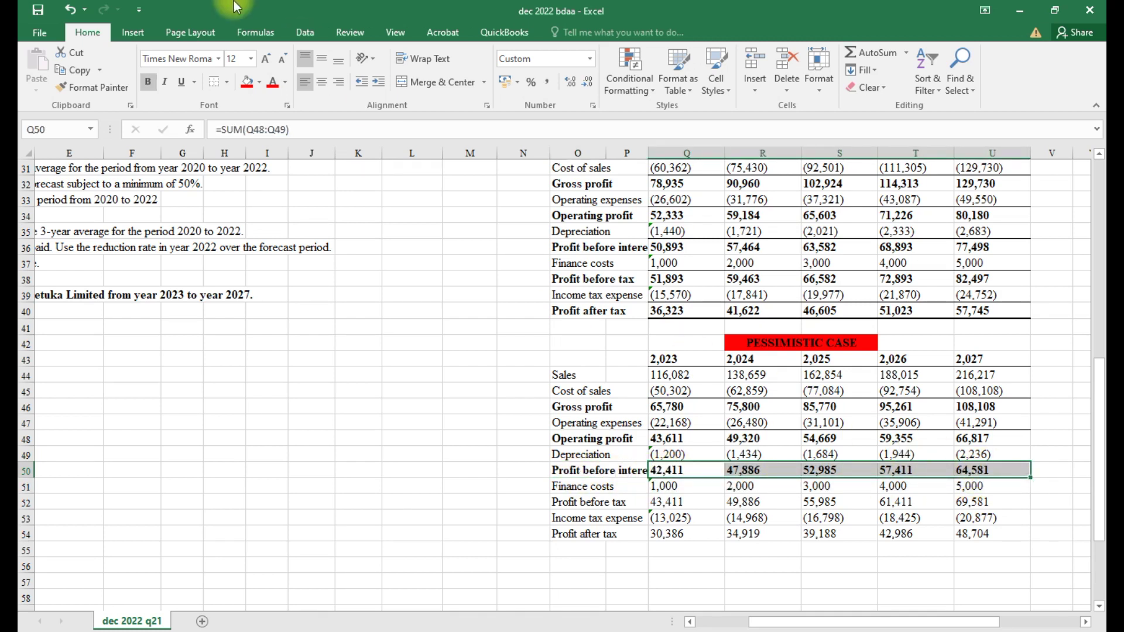
Make the pessimistic case Profit before tax row bold and add a top border to Q52:U52
click(568, 509)
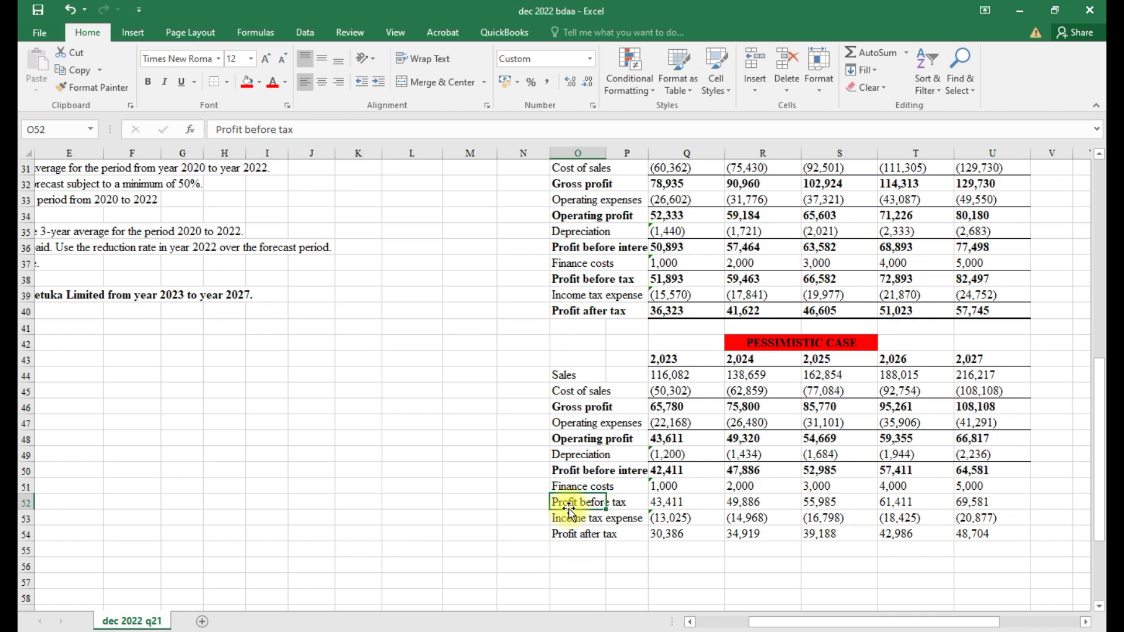
key(ctrl+b)
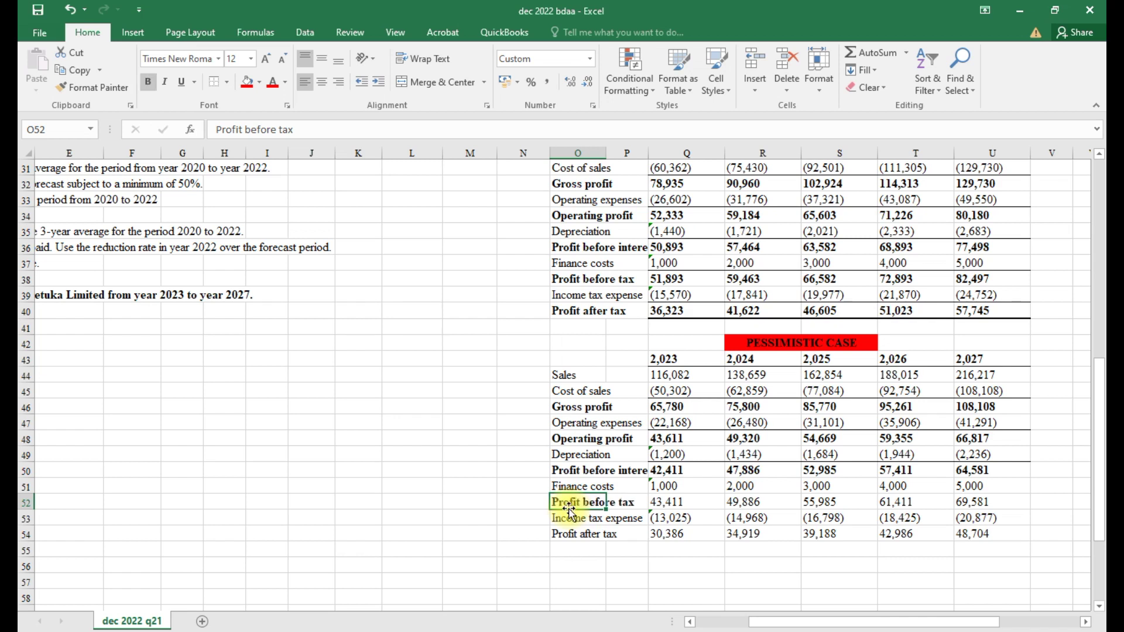
drag(665, 502, 976, 501)
key(ctrl+b)
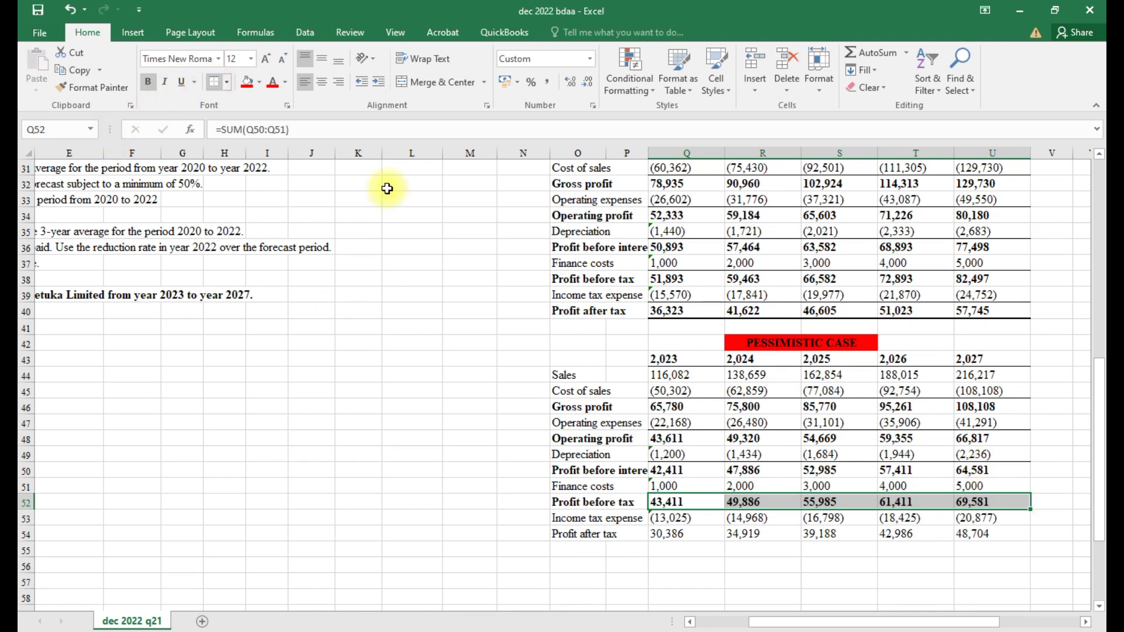
Make the pessimistic case Profit after tax row bold and add a top and thick bottom border to Q54:U54
click(572, 535)
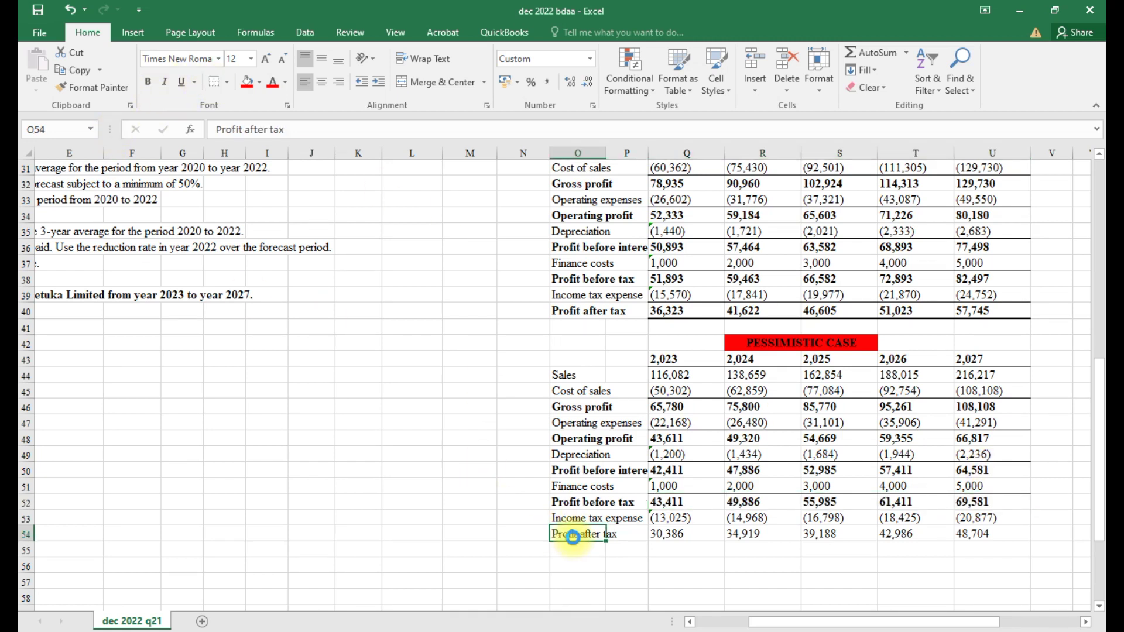
key(ctrl+b)
drag(663, 534, 974, 532)
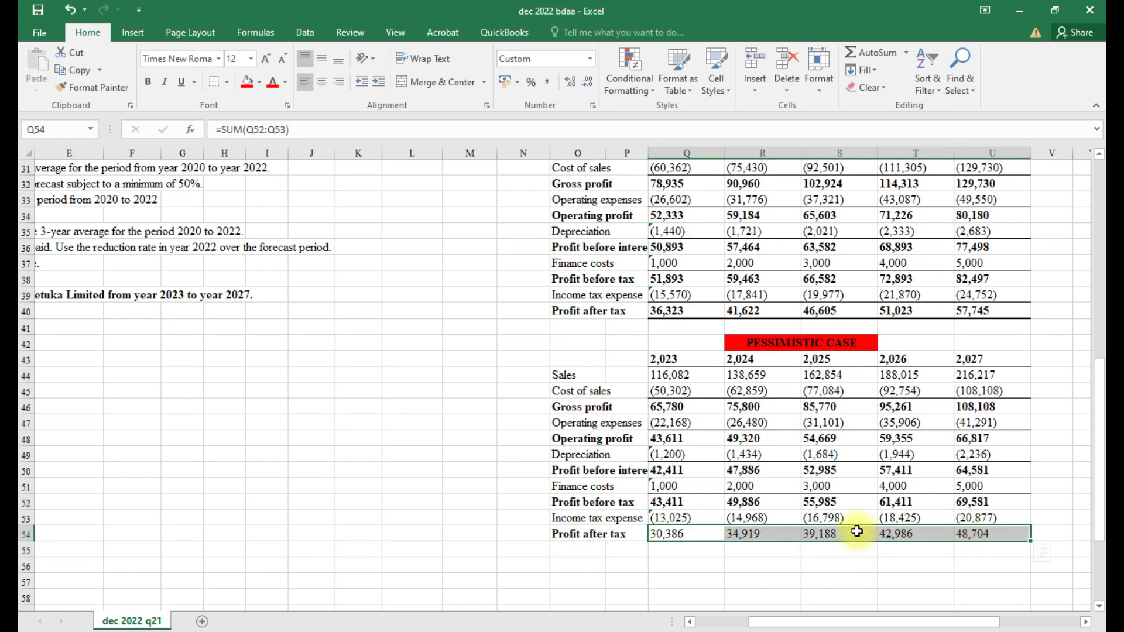
key(ctrl+b)
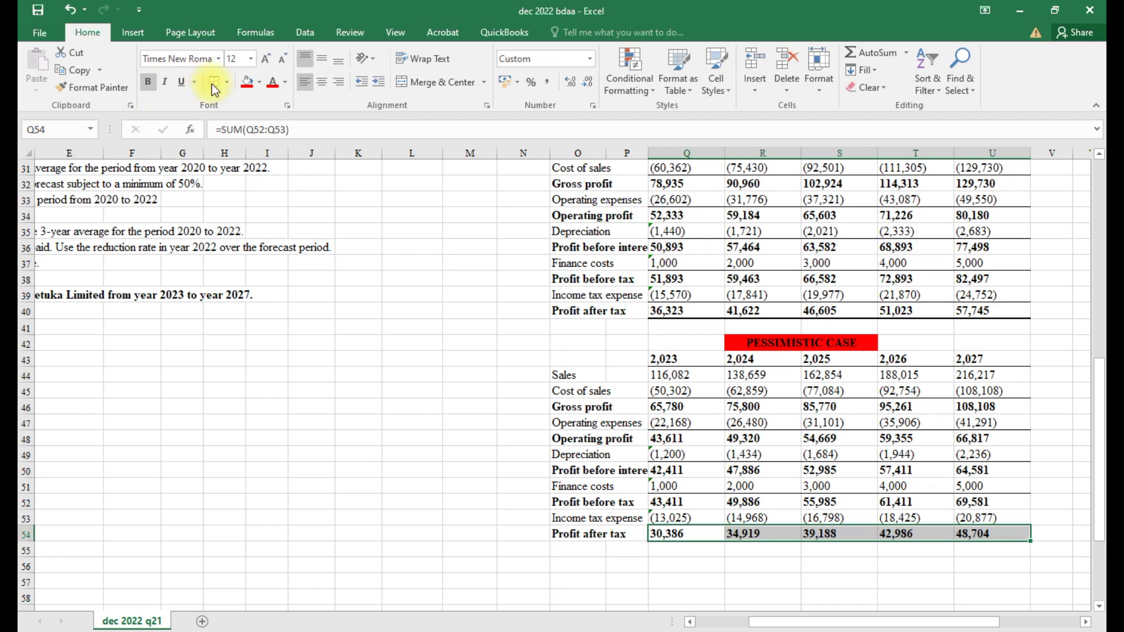
click(230, 82)
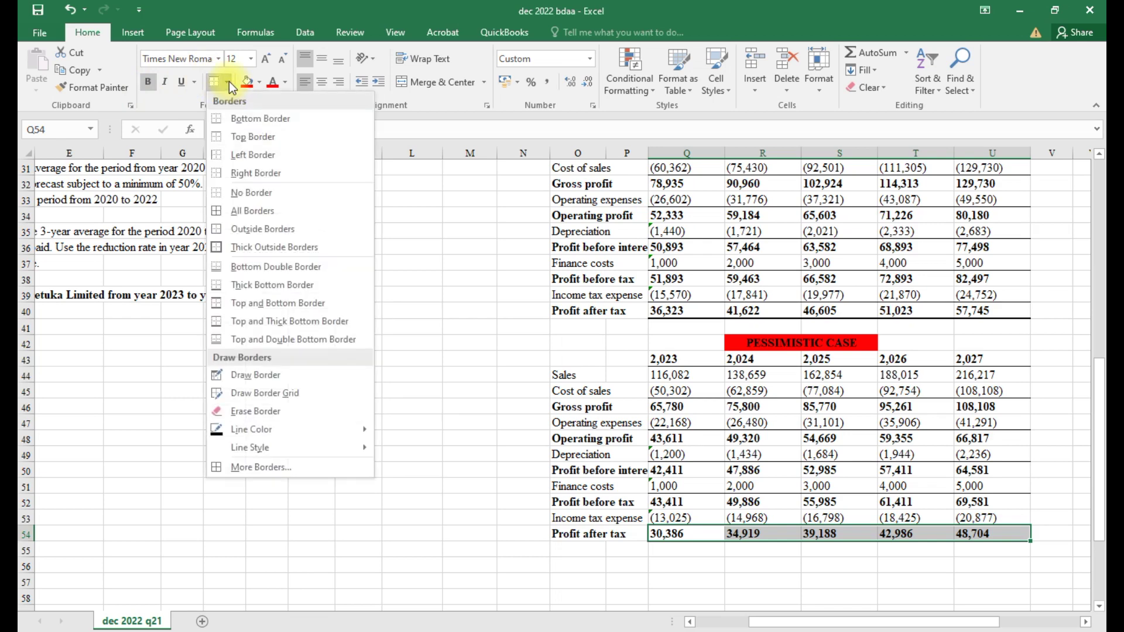
click(262, 322)
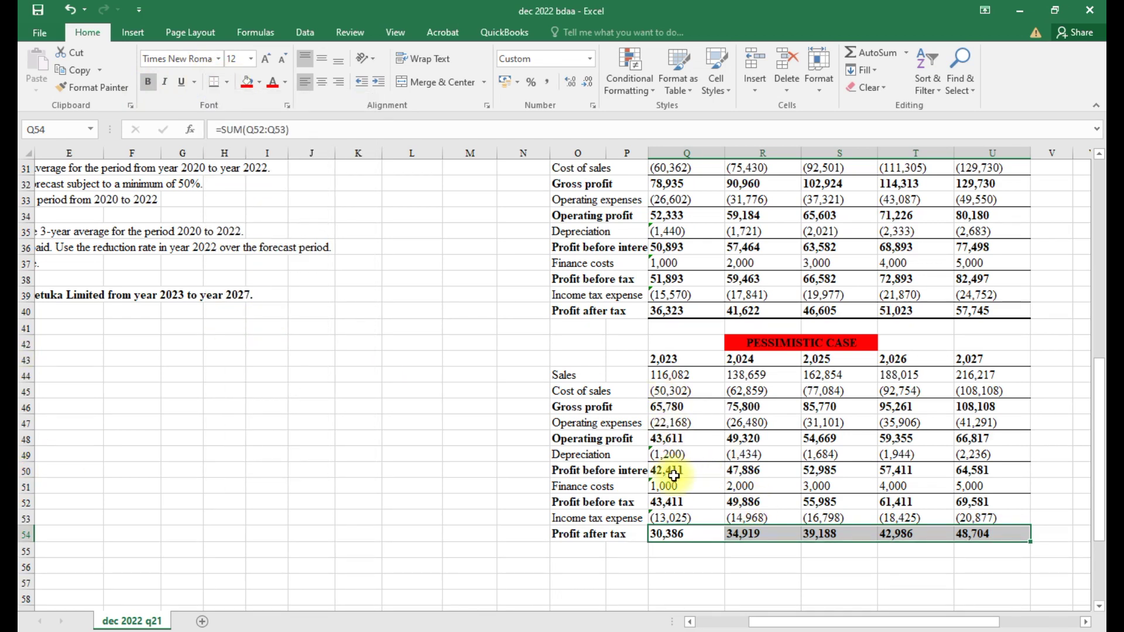
Set the pessimistic case 2023 Sales in Q44 to base case sales times the pessimistic factor, using =Q16*$R$3
scroll(674, 476, up, 10)
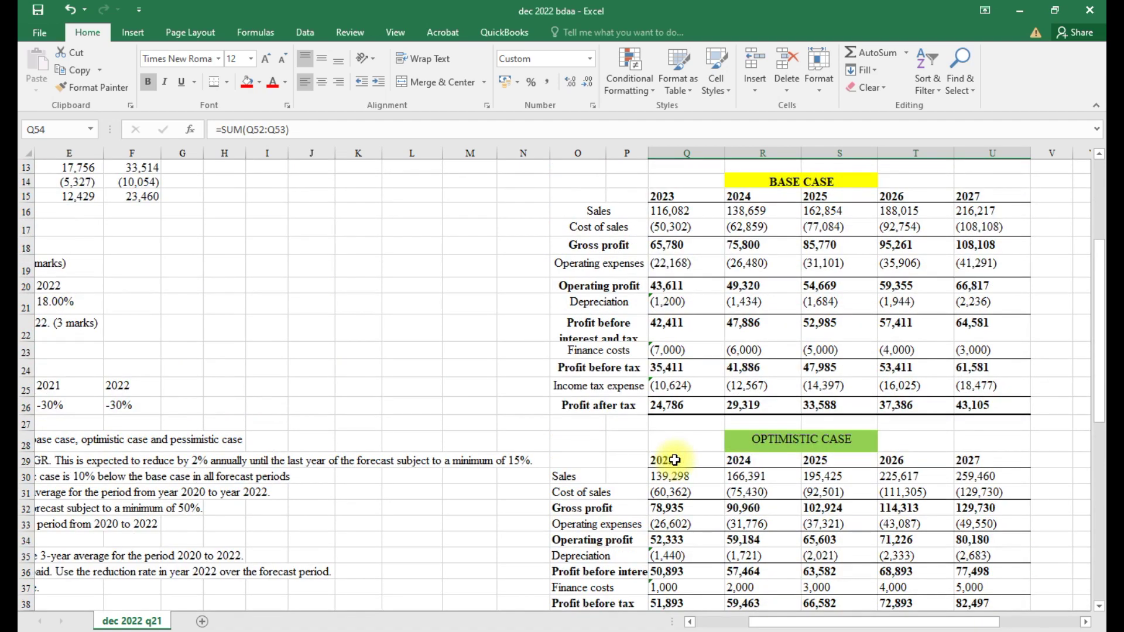
scroll(674, 460, up, 1)
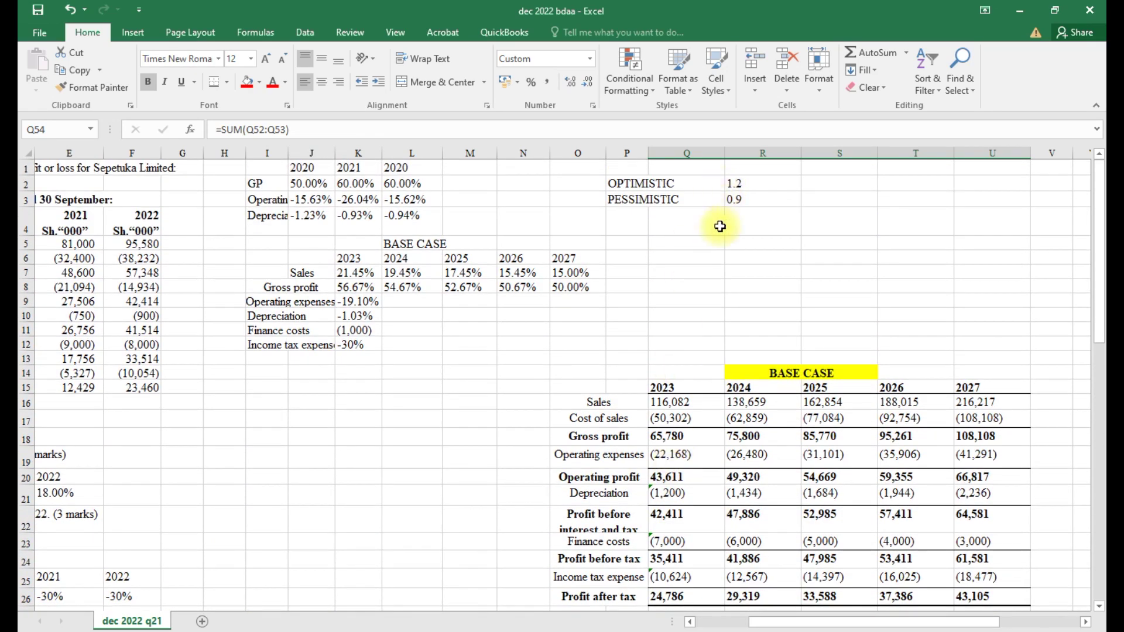
scroll(733, 303, down, 1)
scroll(733, 302, down, 14)
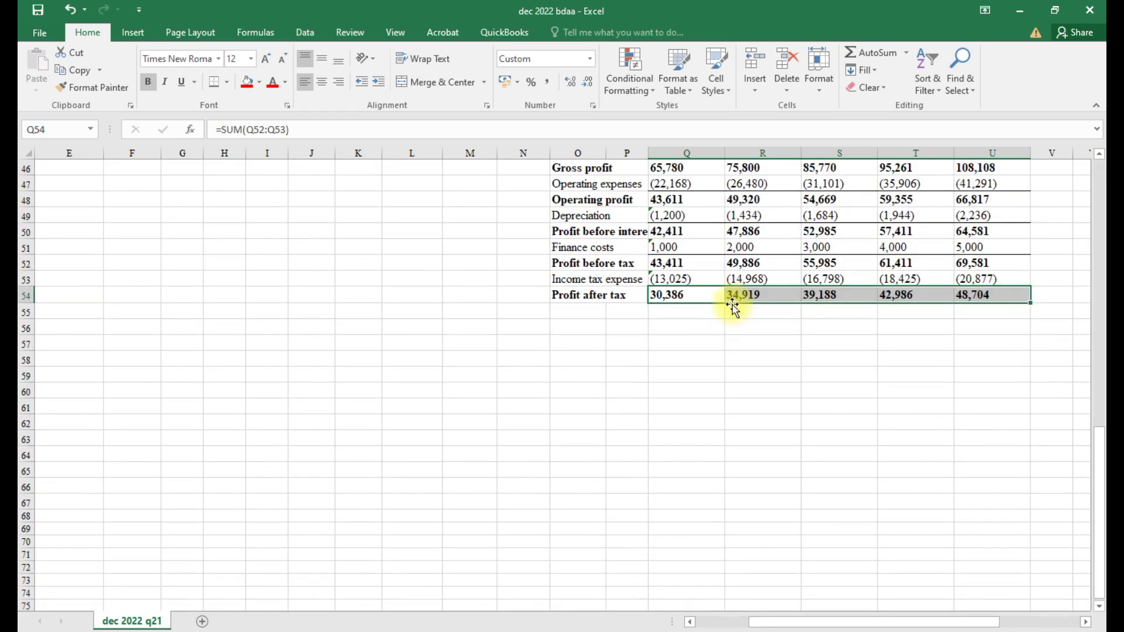
scroll(732, 306, up, 3)
click(663, 284)
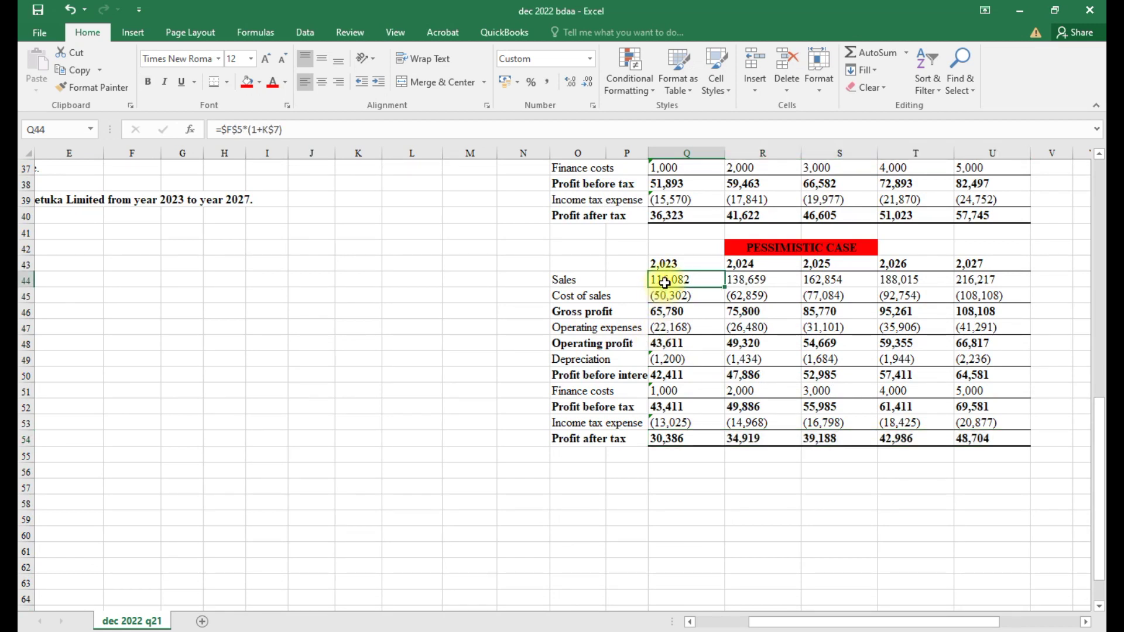
text(=)
scroll(667, 282, up, 8)
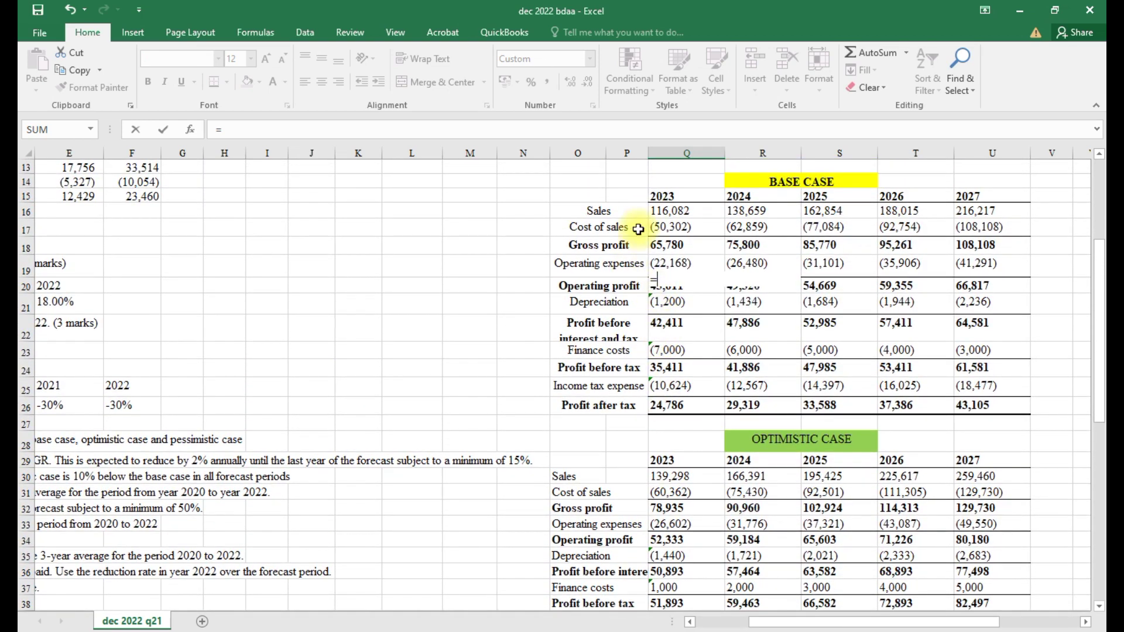
click(660, 211)
text(*)
scroll(660, 217, up, 4)
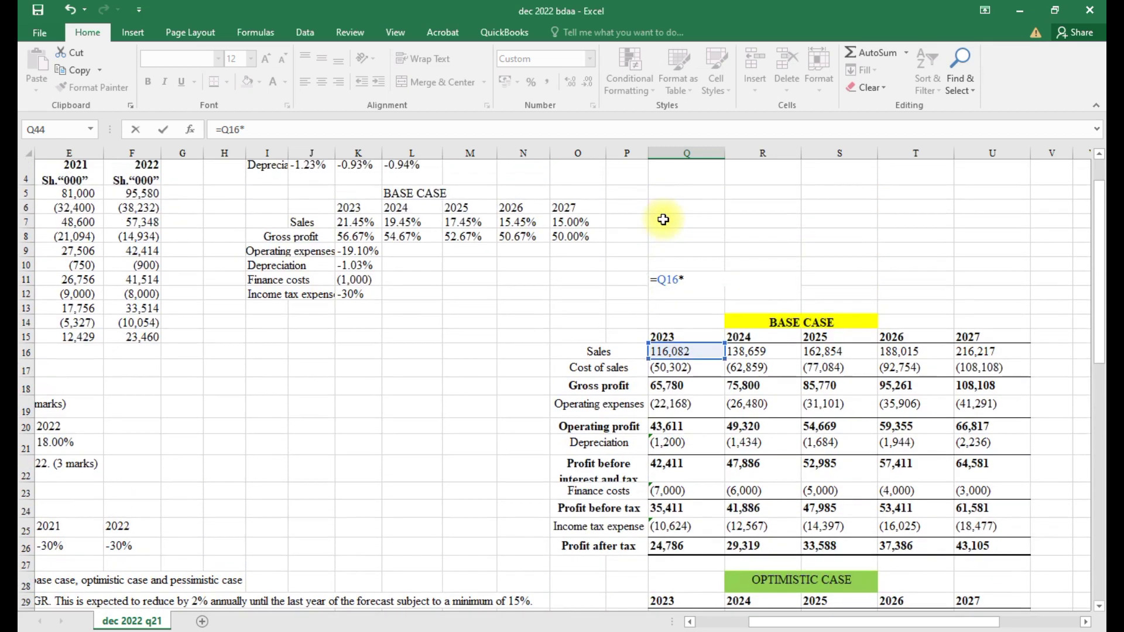
click(736, 197)
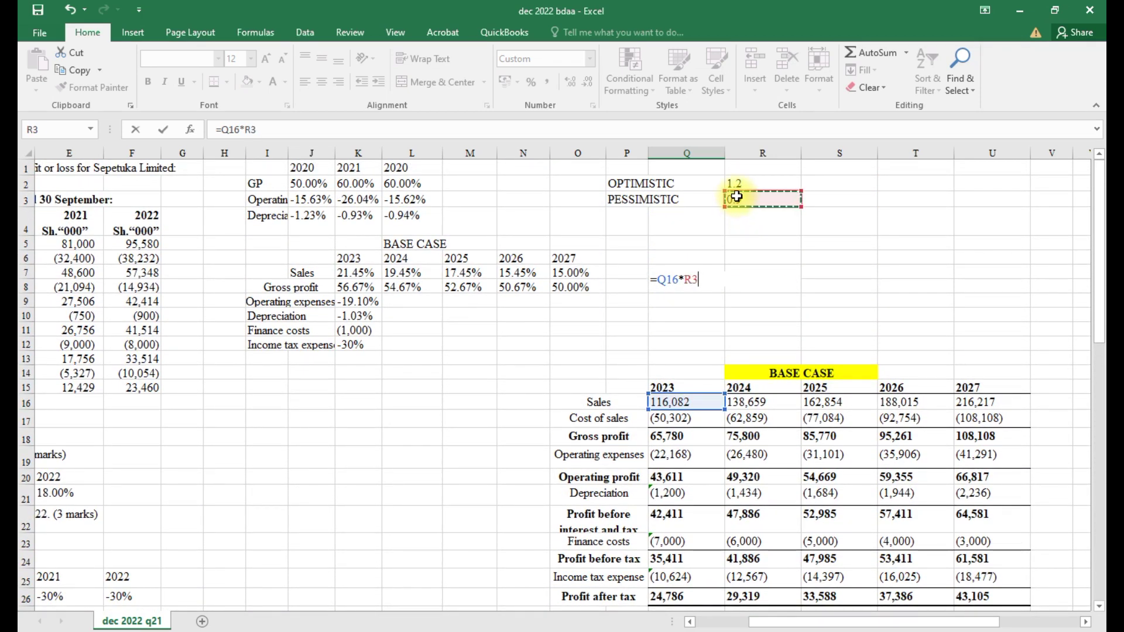
key(F4)
scroll(736, 197, down, 10)
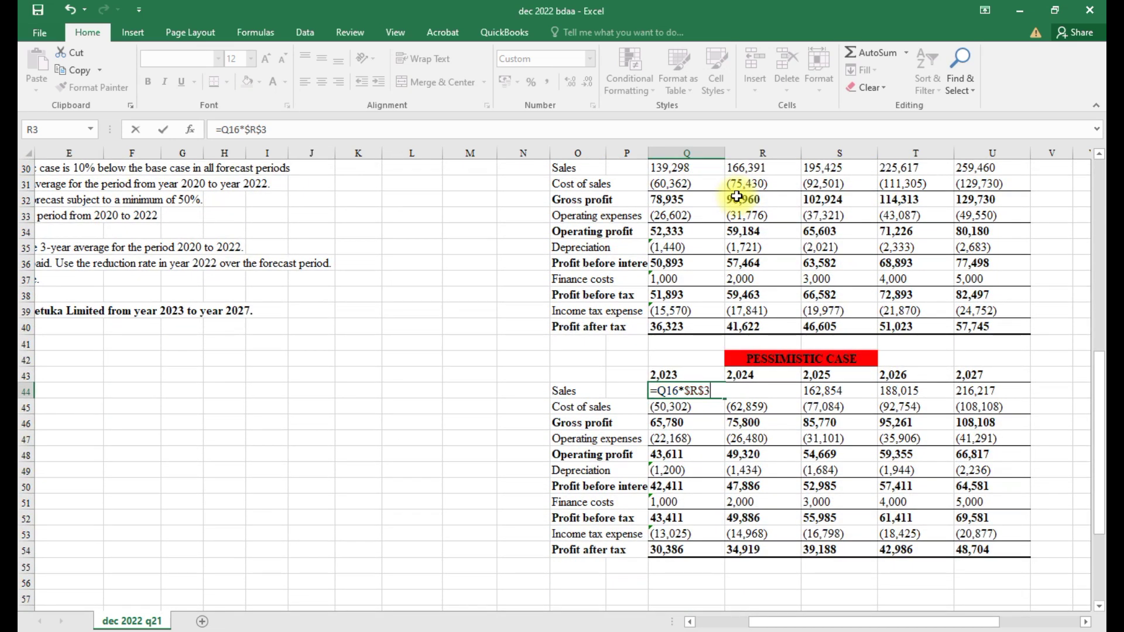
key(Return)
Fill the pessimistic case Sales formula from Q44 across to U44 for 2024 to 2027
click(662, 389)
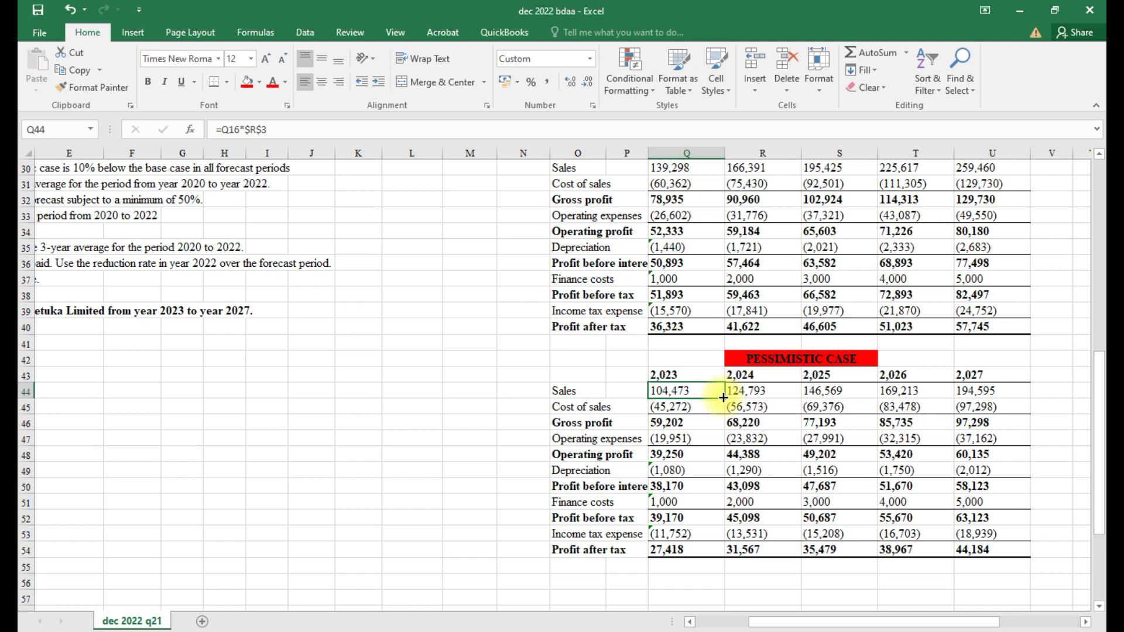
drag(723, 397, 997, 394)
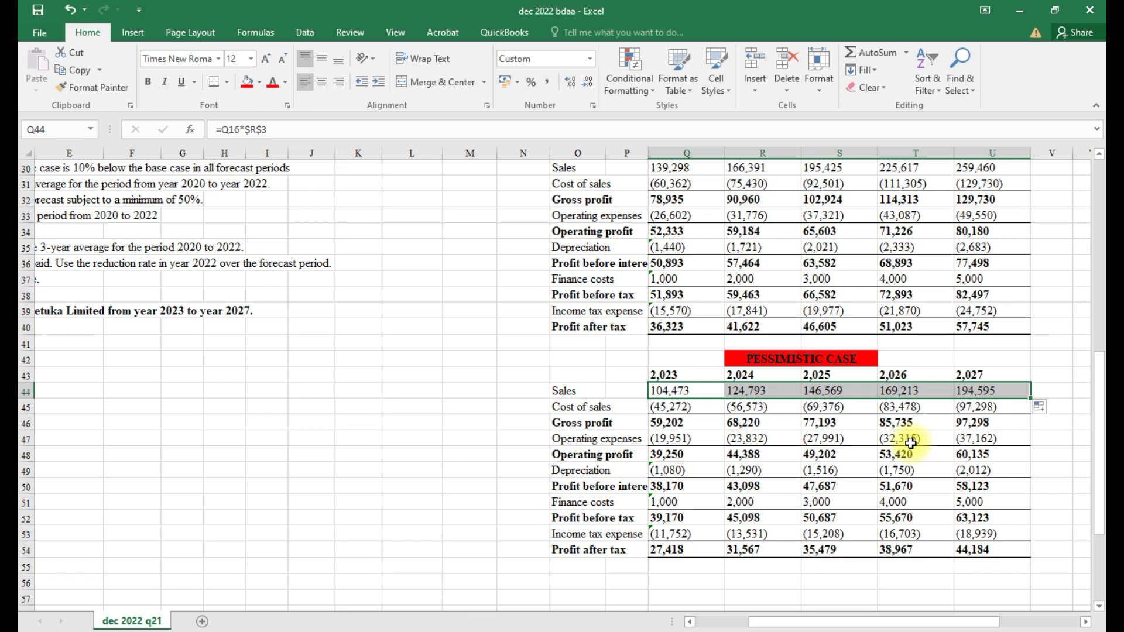
click(1036, 489)
Compare the base, optimistic and pessimistic statements line by line, down to profit after tax for each forecast year
scroll(802, 515, up, 1)
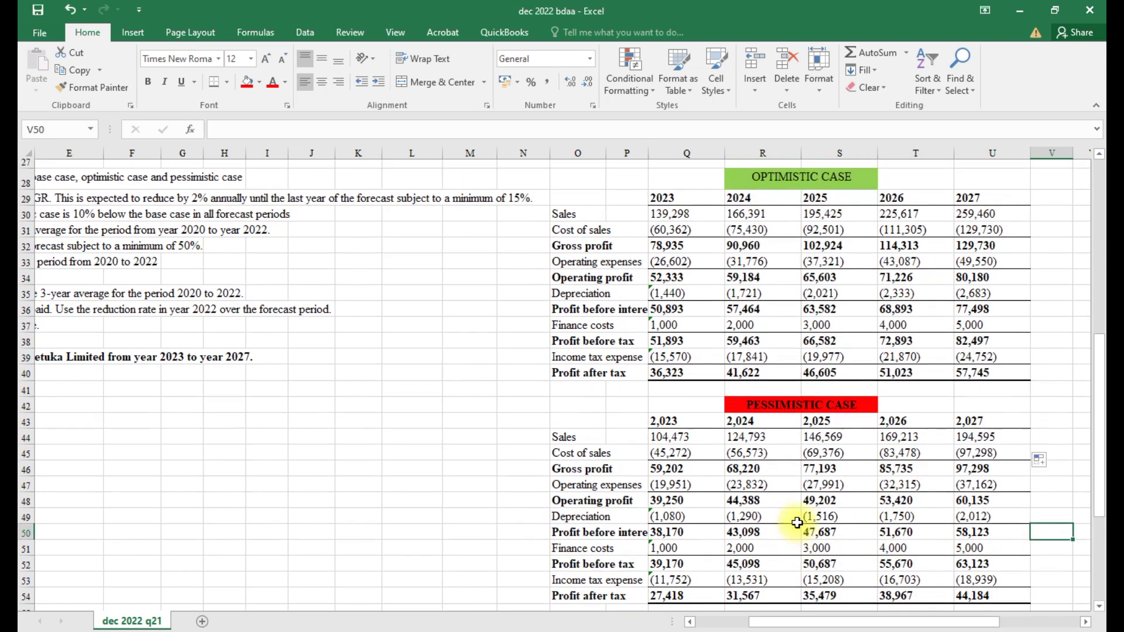
scroll(797, 523, up, 3)
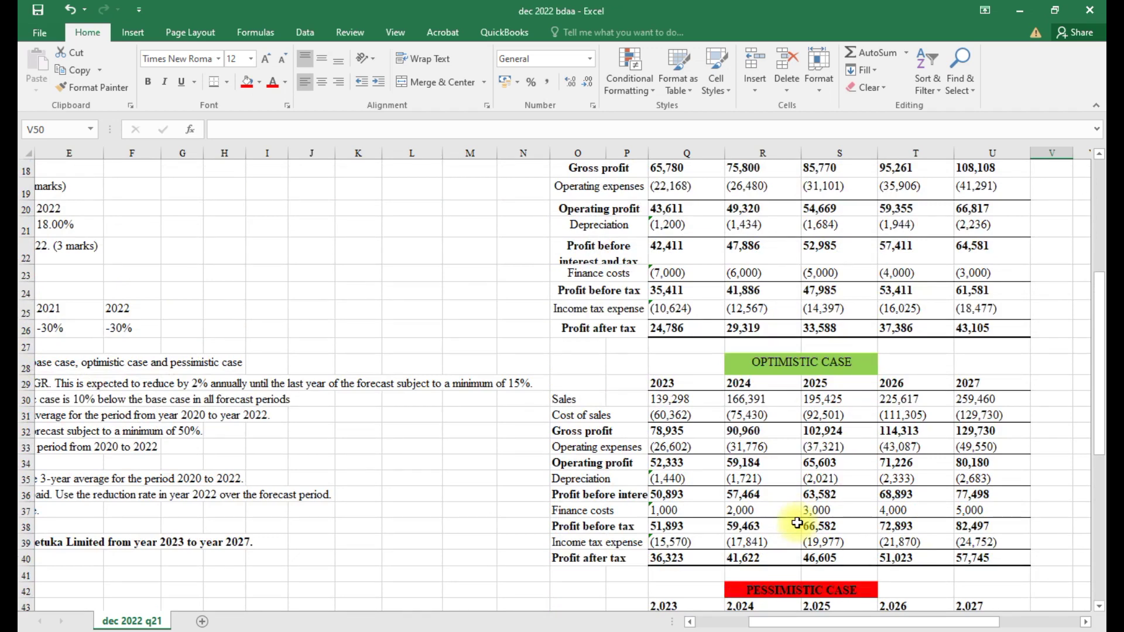
scroll(796, 523, up, 2)
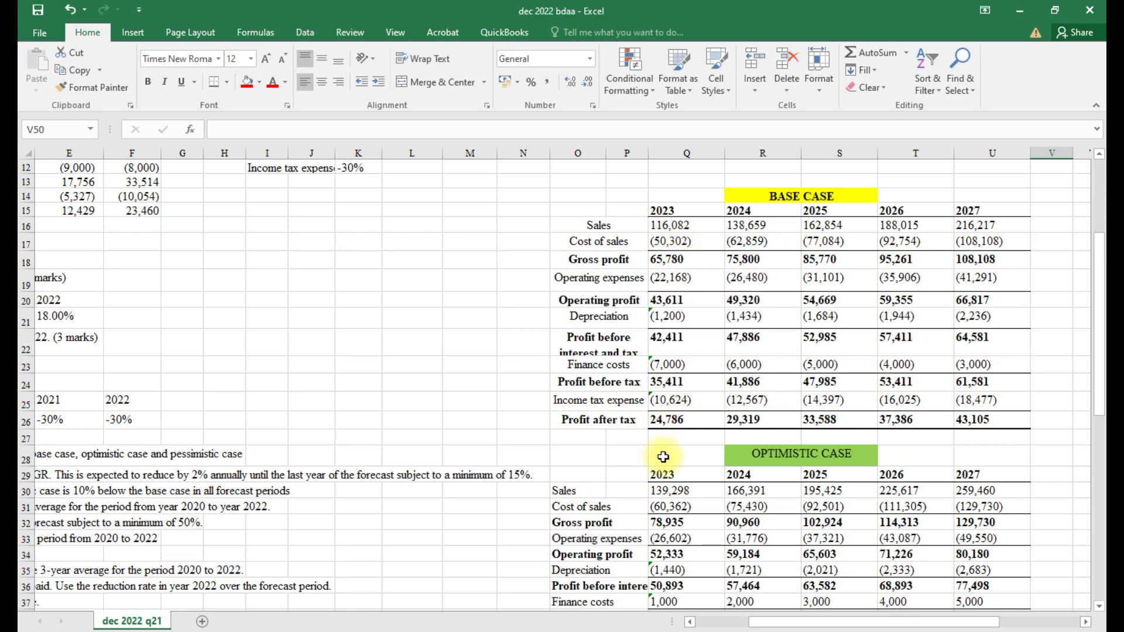
scroll(663, 456, down, 2)
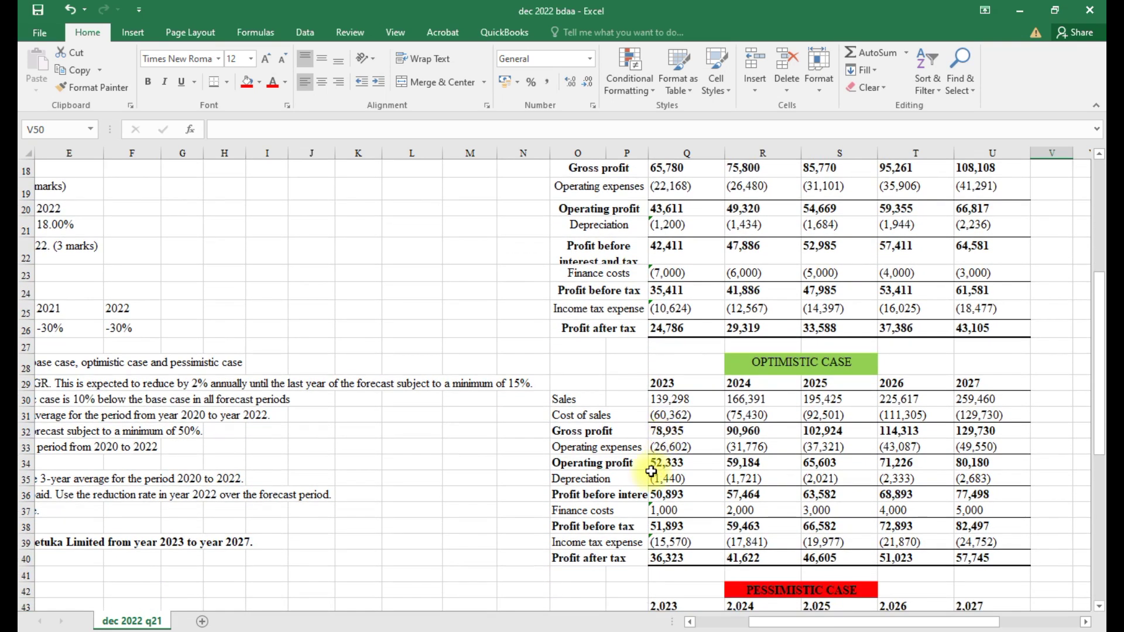
scroll(667, 572, down, 3)
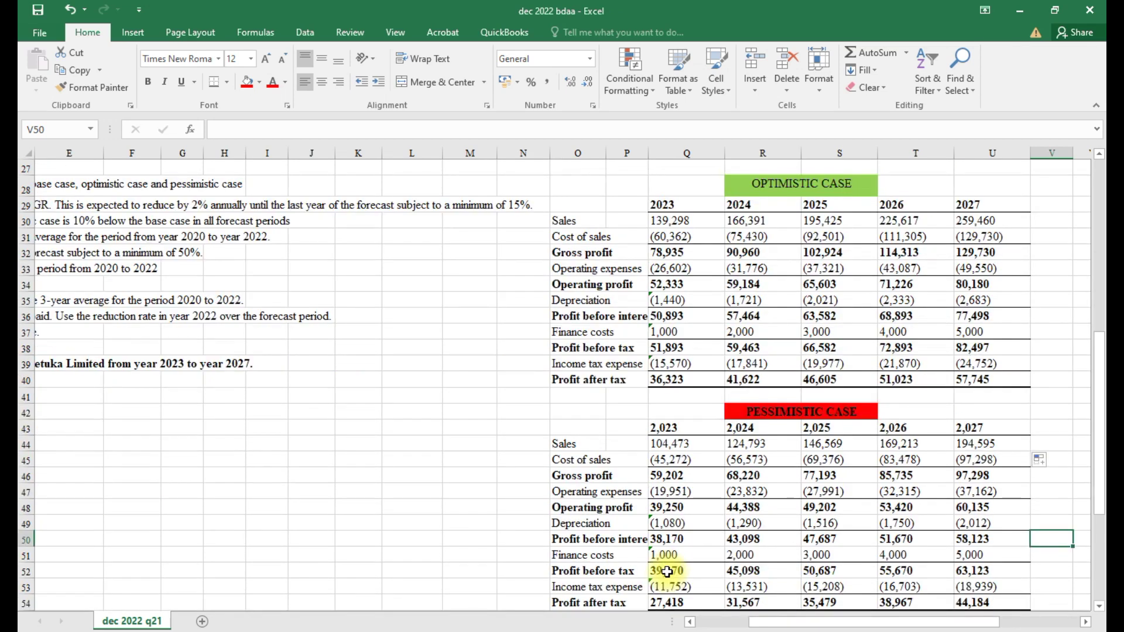
scroll(665, 577, down, 3)
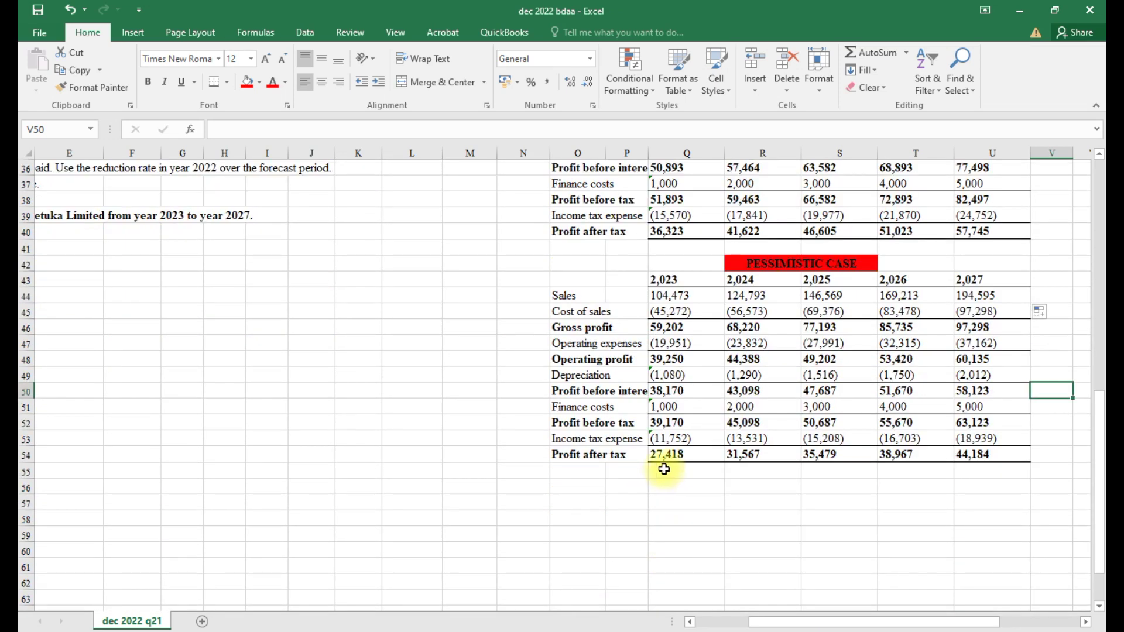
scroll(677, 469, up, 3)
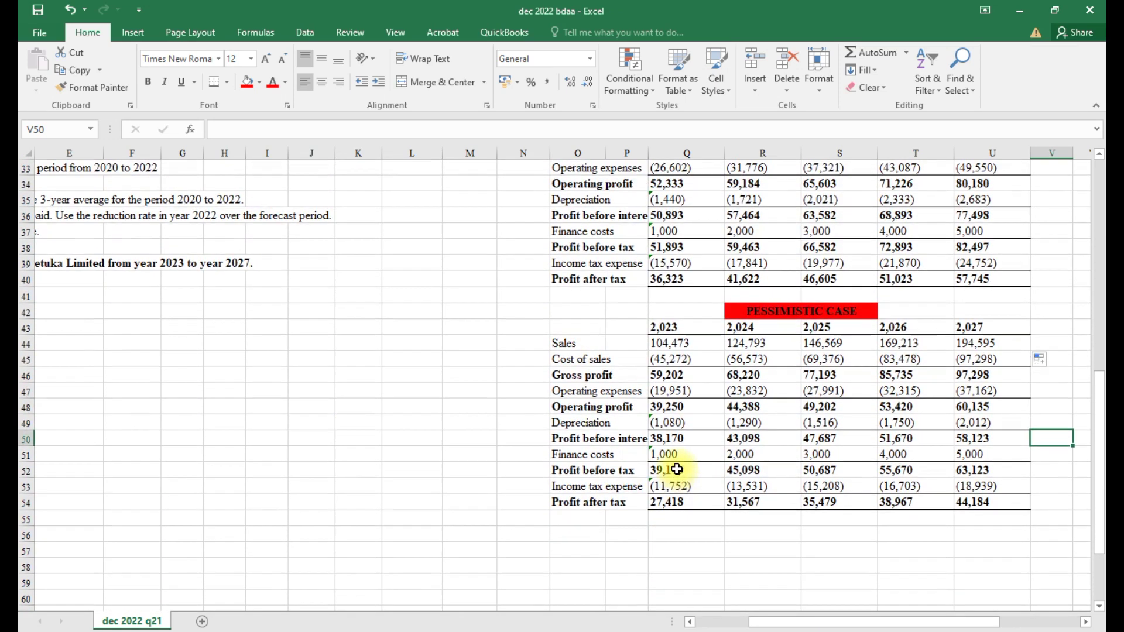
scroll(700, 407, up, 3)
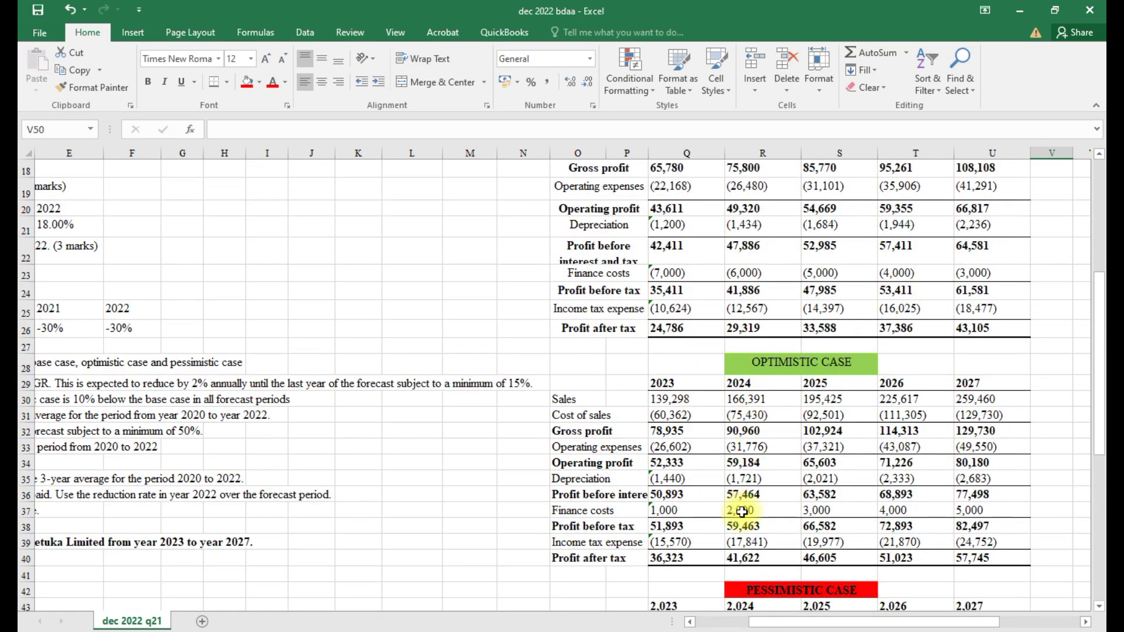
scroll(746, 564, down, 2)
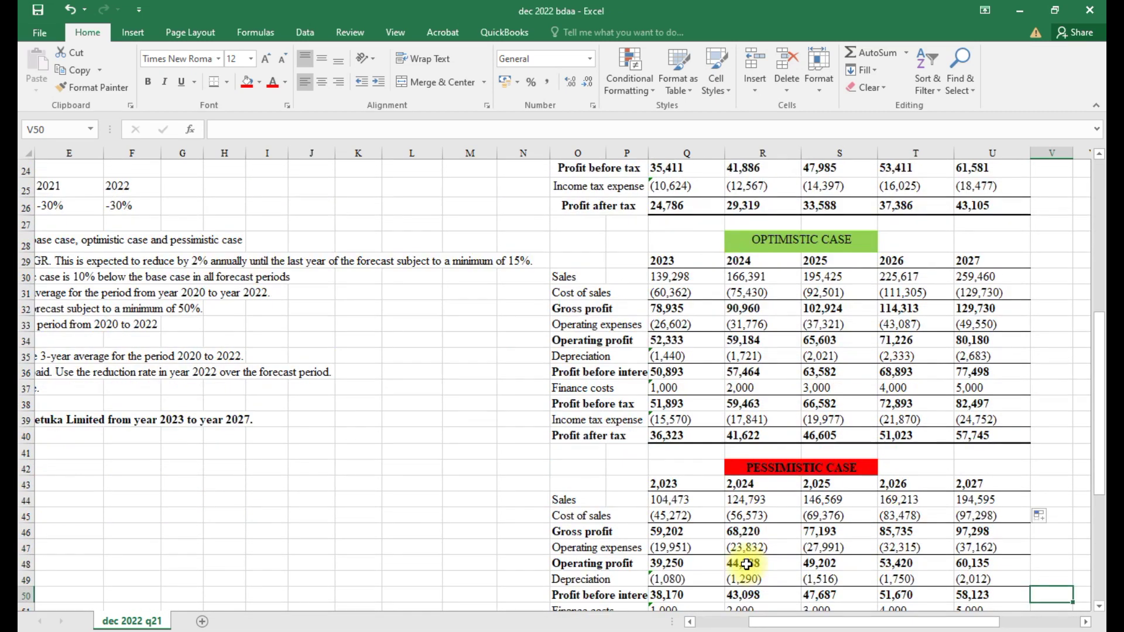
scroll(747, 564, down, 4)
scroll(743, 477, up, 5)
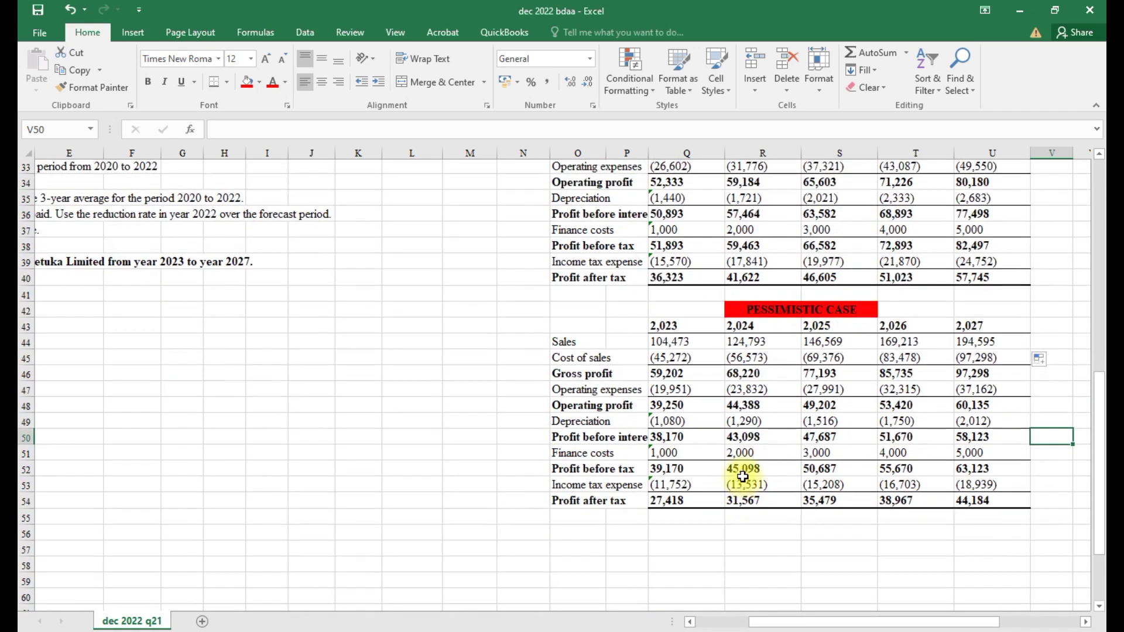
scroll(743, 477, up, 4)
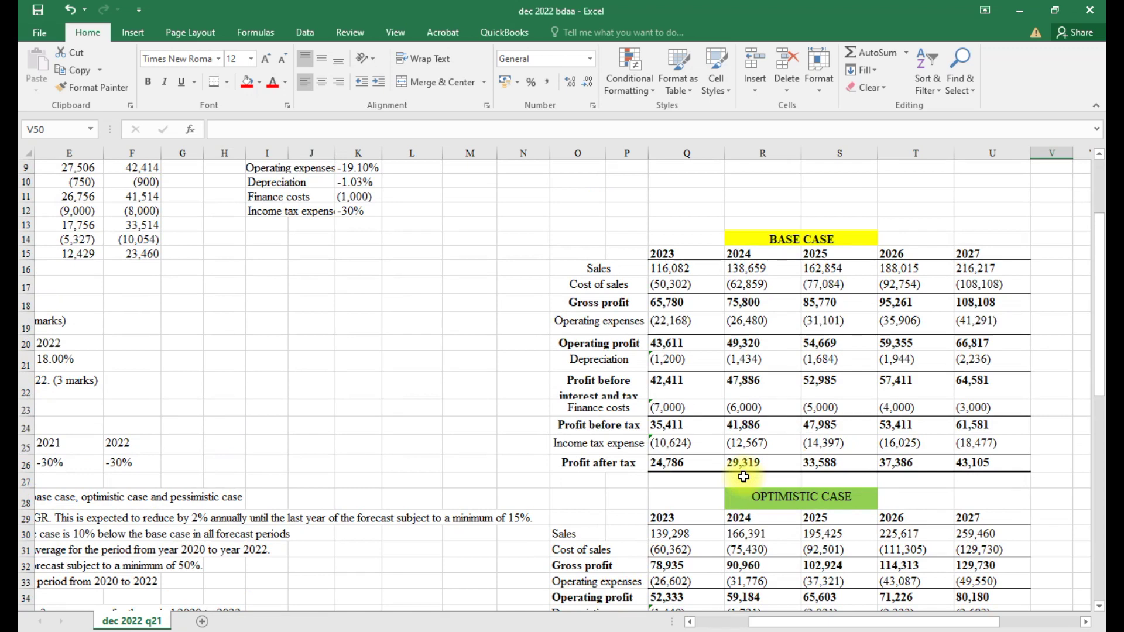
scroll(744, 478, down, 10)
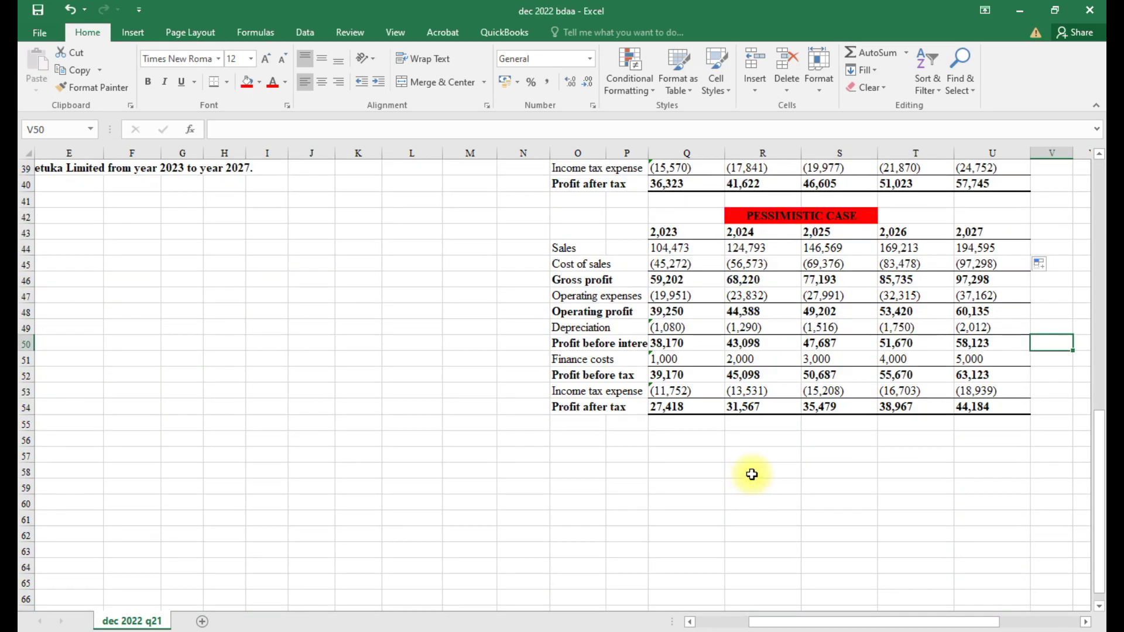
scroll(782, 479, up, 2)
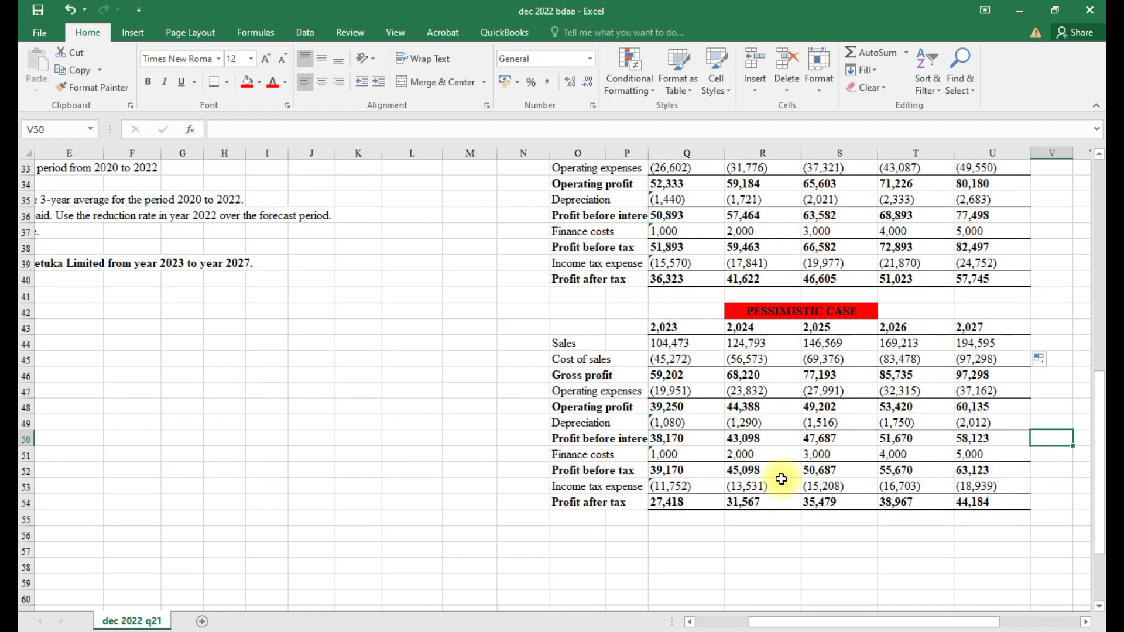
Inspect the pessimistic case Cost of sales and Gross profit formulas in Q45 and Q46, and compare gross profit across the three cases
scroll(781, 479, up, 1)
click(668, 410)
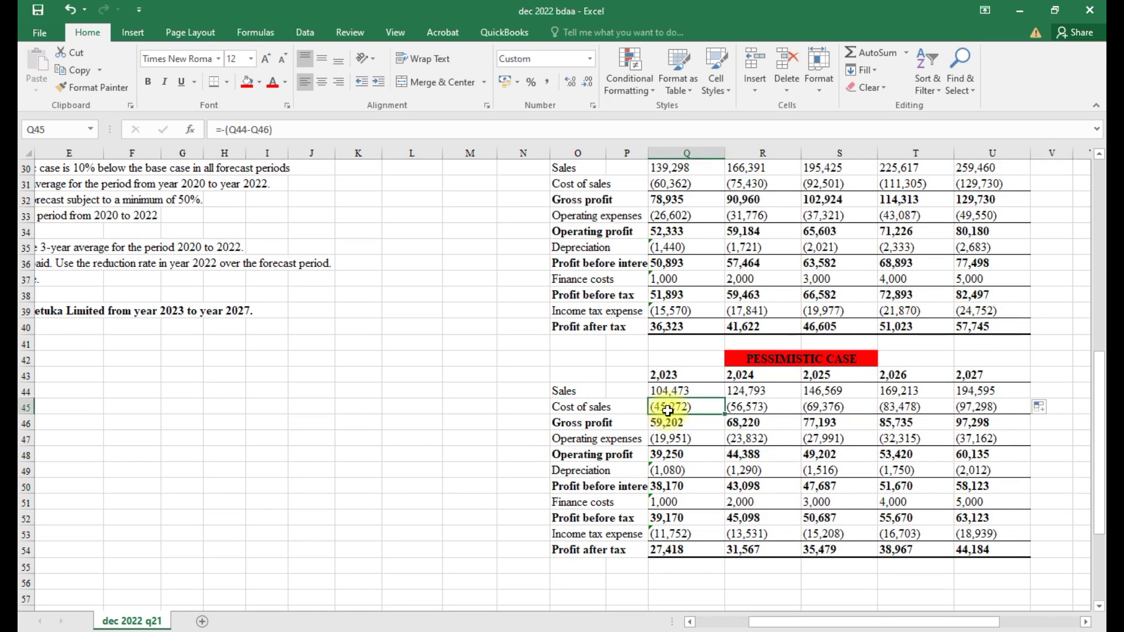
click(667, 431)
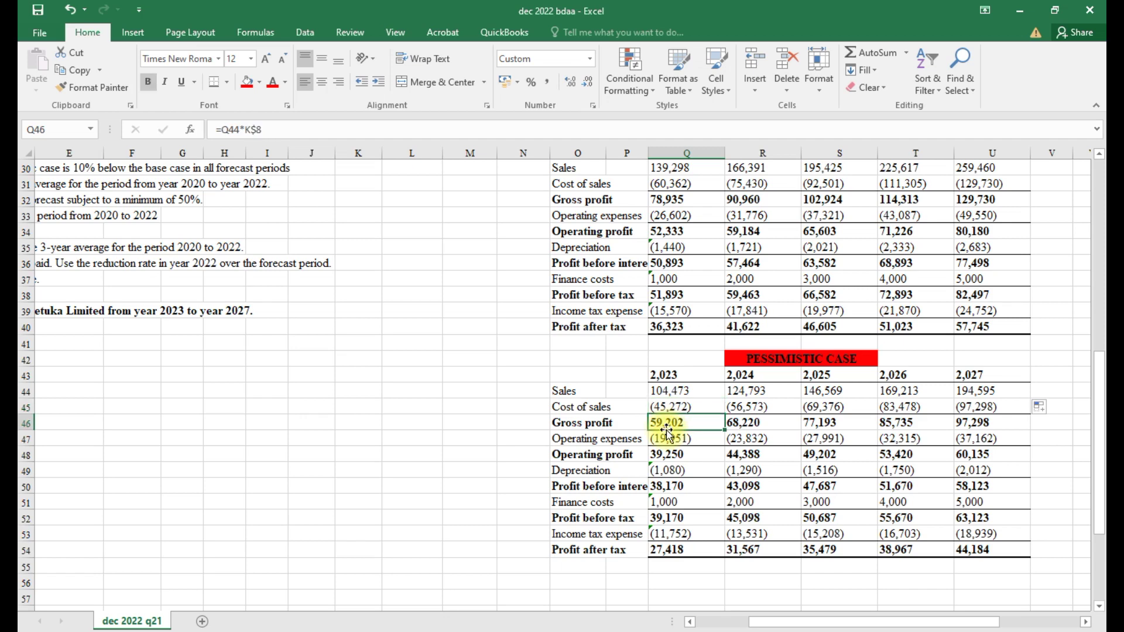
scroll(667, 432, up, 4)
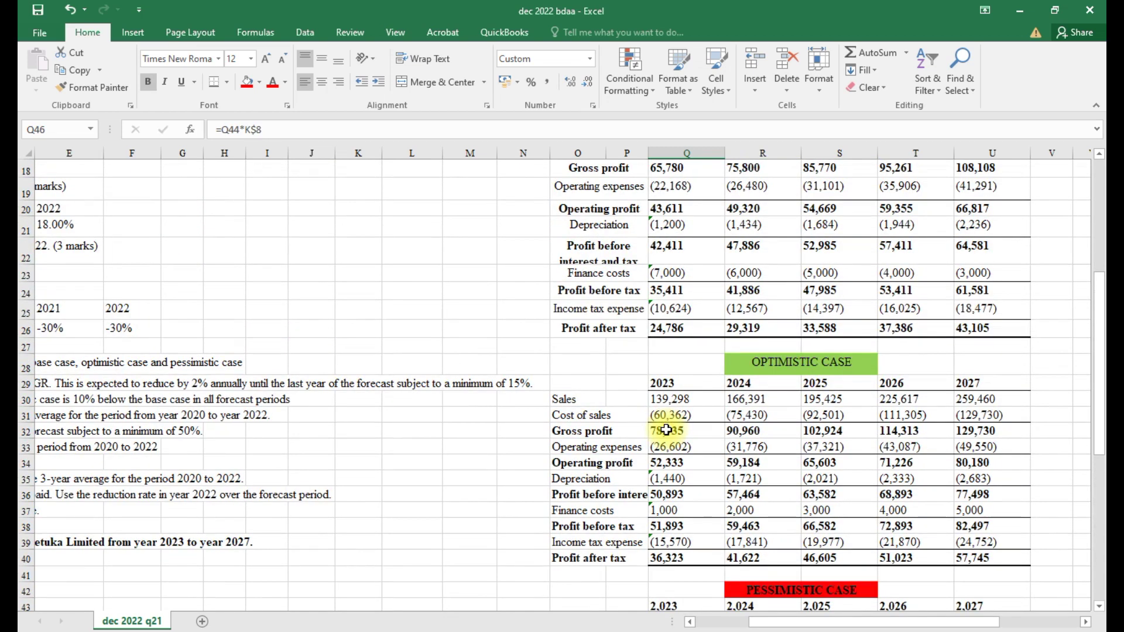
scroll(666, 446, up, 2)
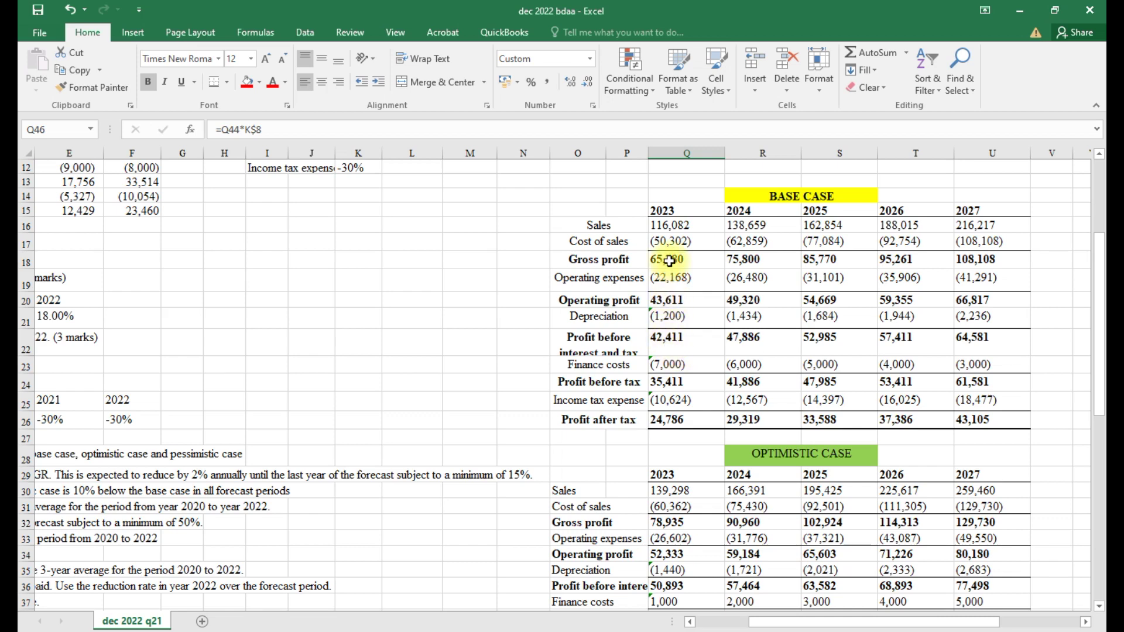
scroll(662, 445, down, 2)
scroll(664, 510, down, 3)
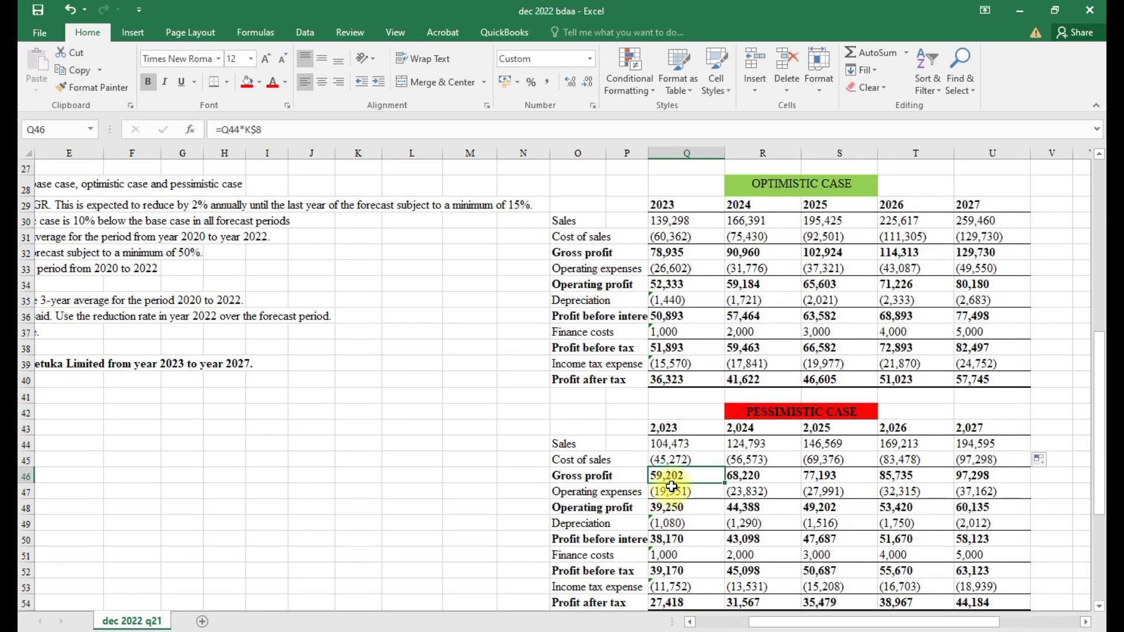
scroll(671, 487, up, 4)
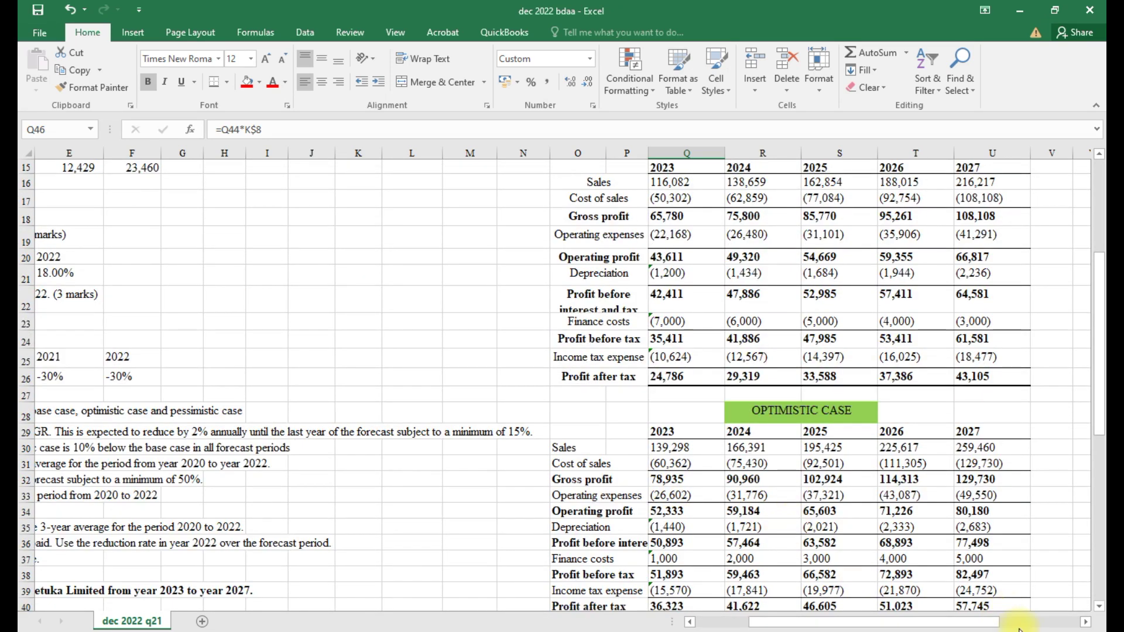
scroll(852, 599, down, 5)
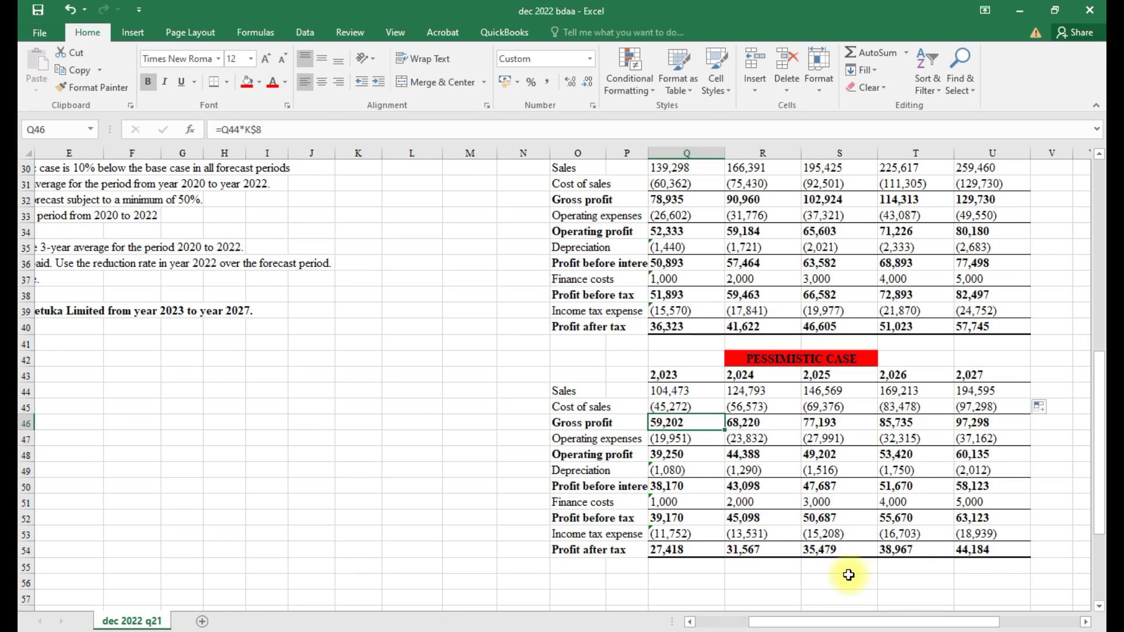
Set the optimistic case 2023 Finance costs in Q37 to the 2022 finance costs less the annual reduction, using =F12-$K$11
scroll(854, 573, up, 1)
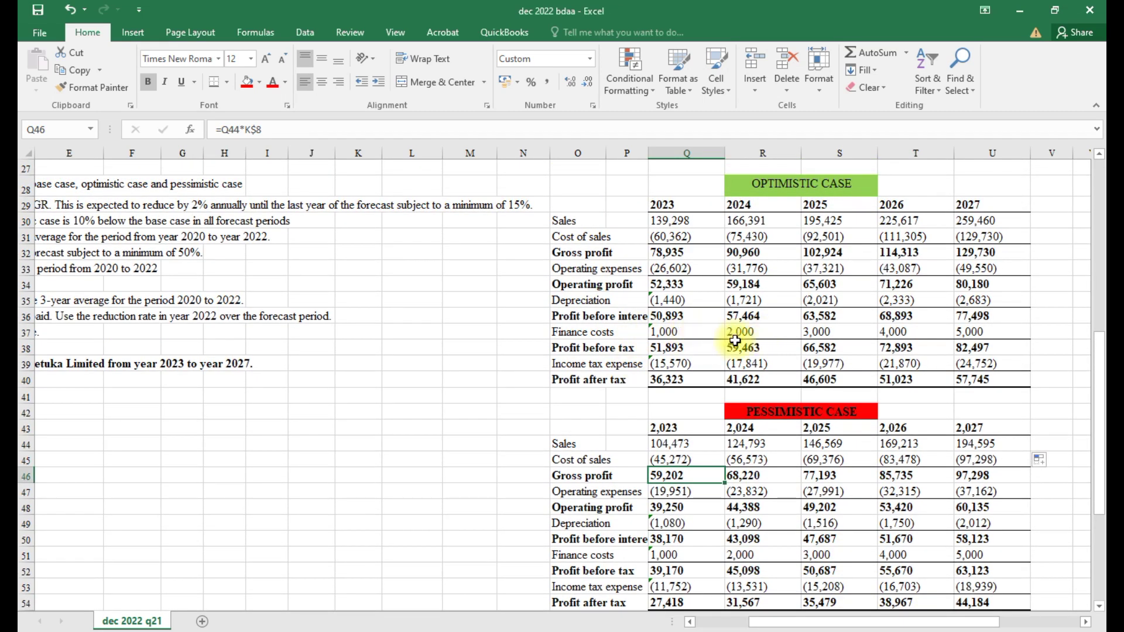
click(679, 331)
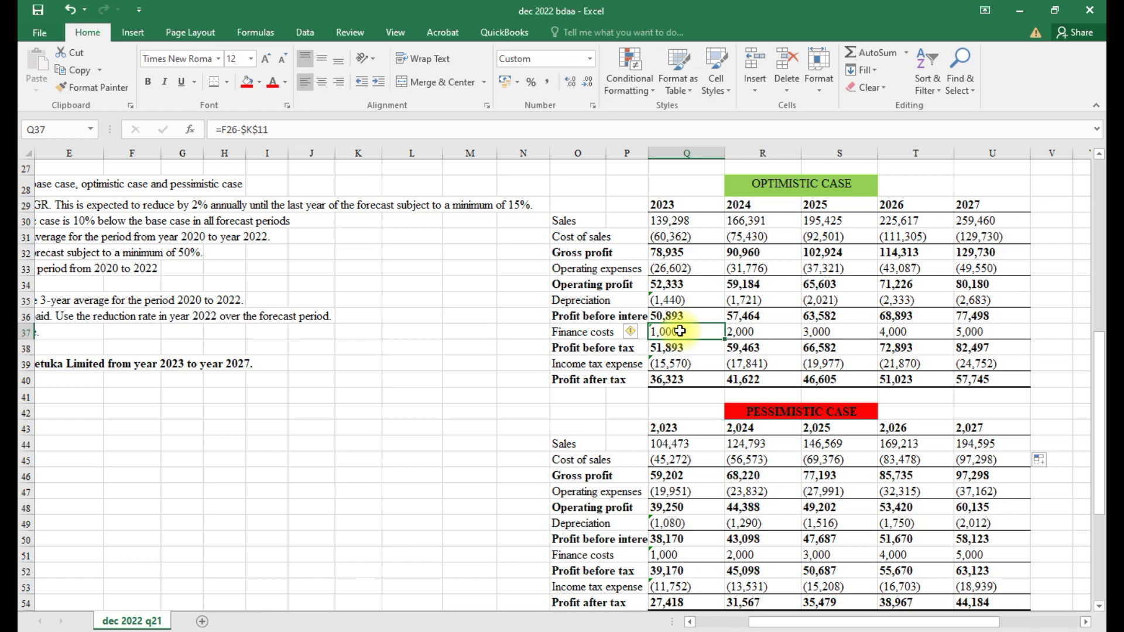
text(=)
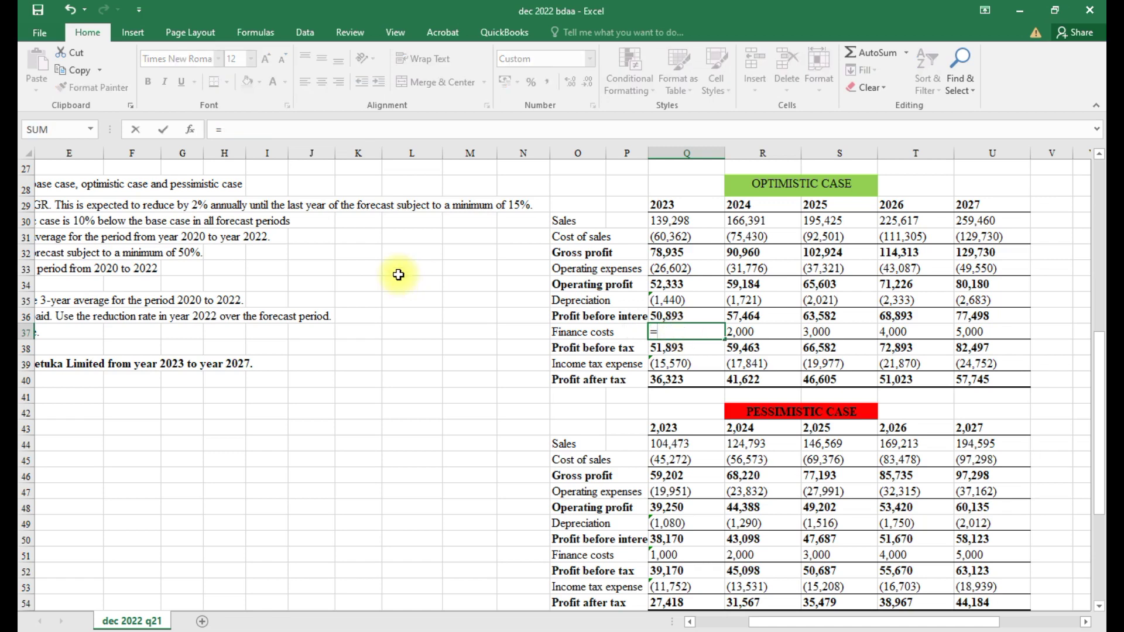
scroll(403, 268, up, 8)
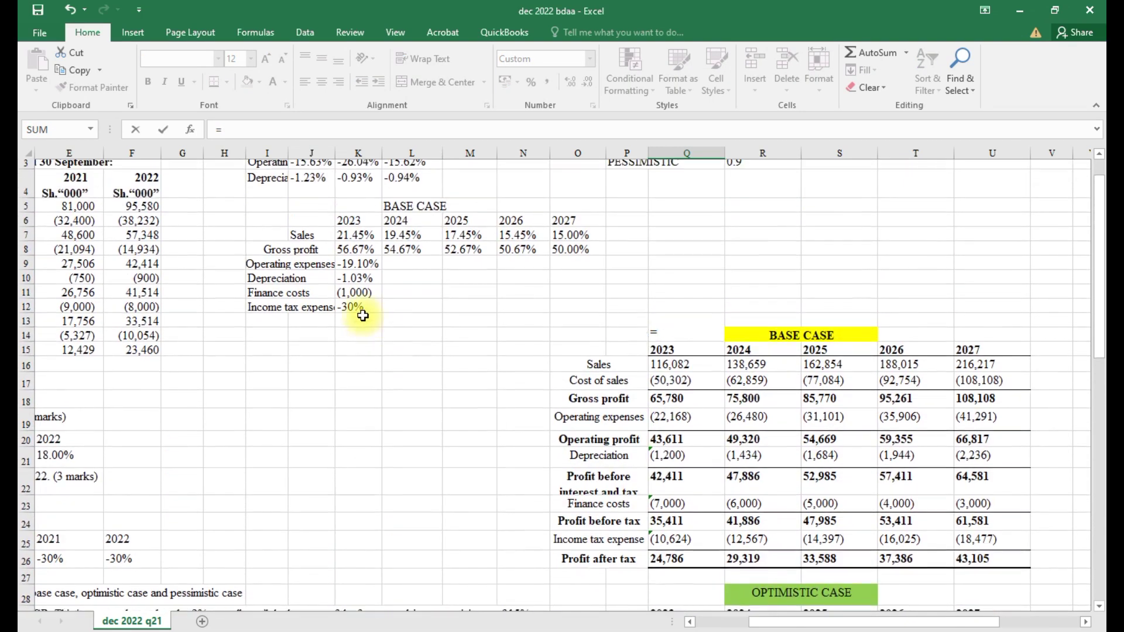
click(142, 313)
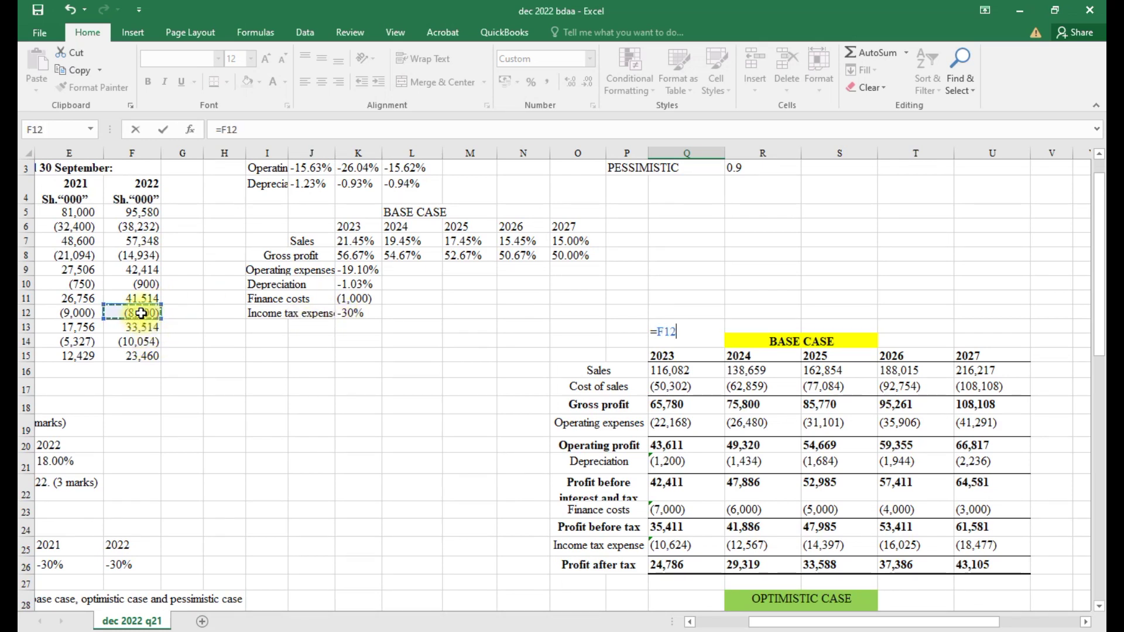
text(-)
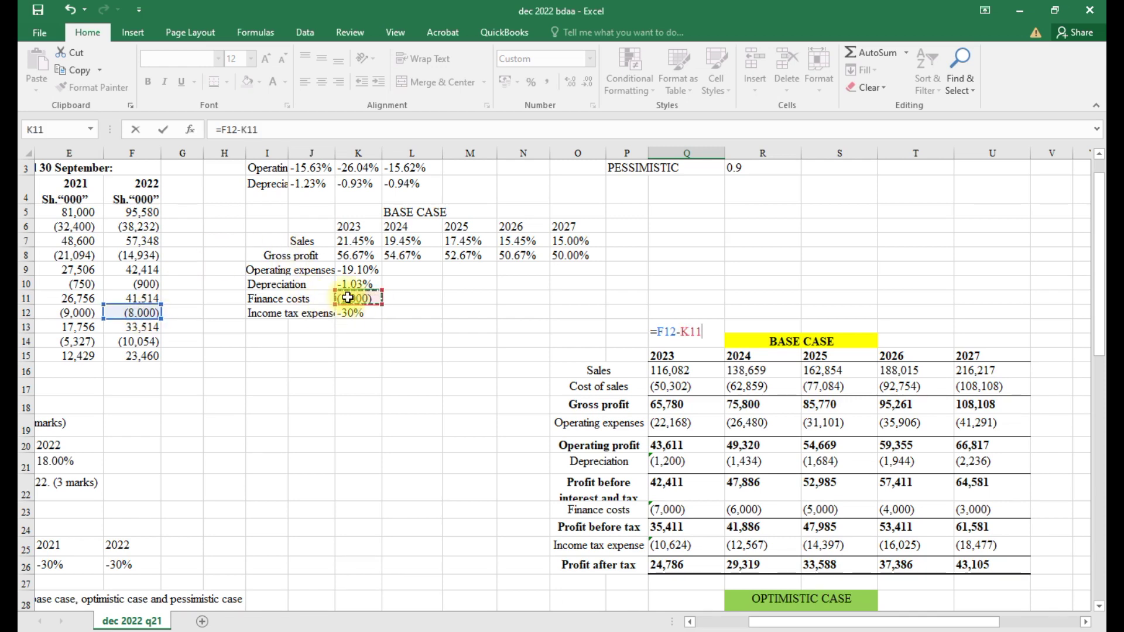
key(F4)
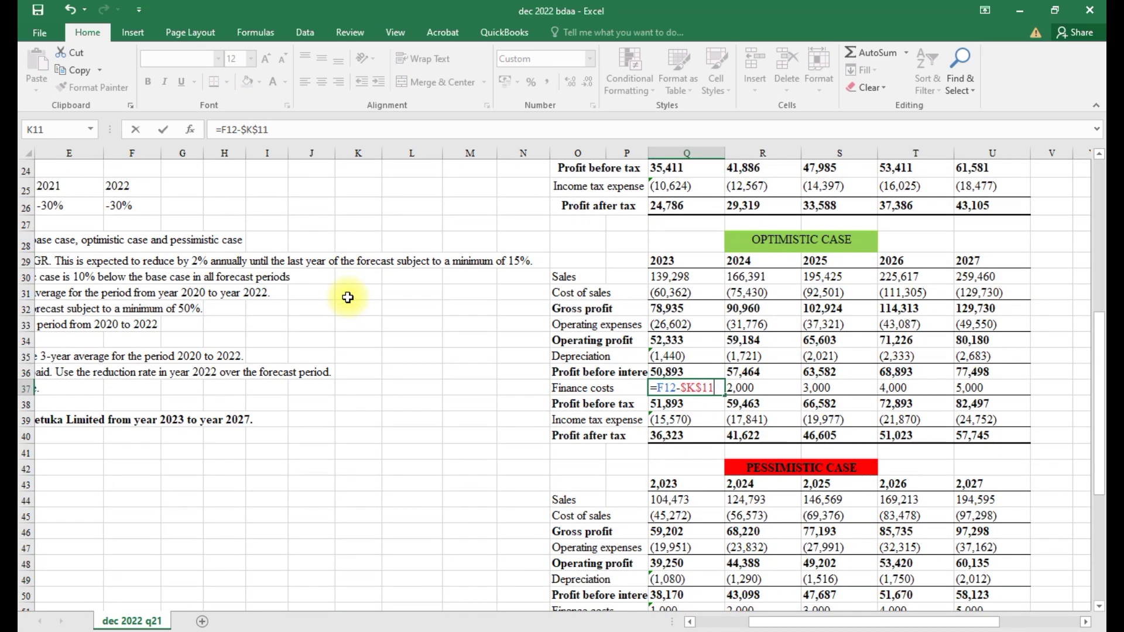
key(Return)
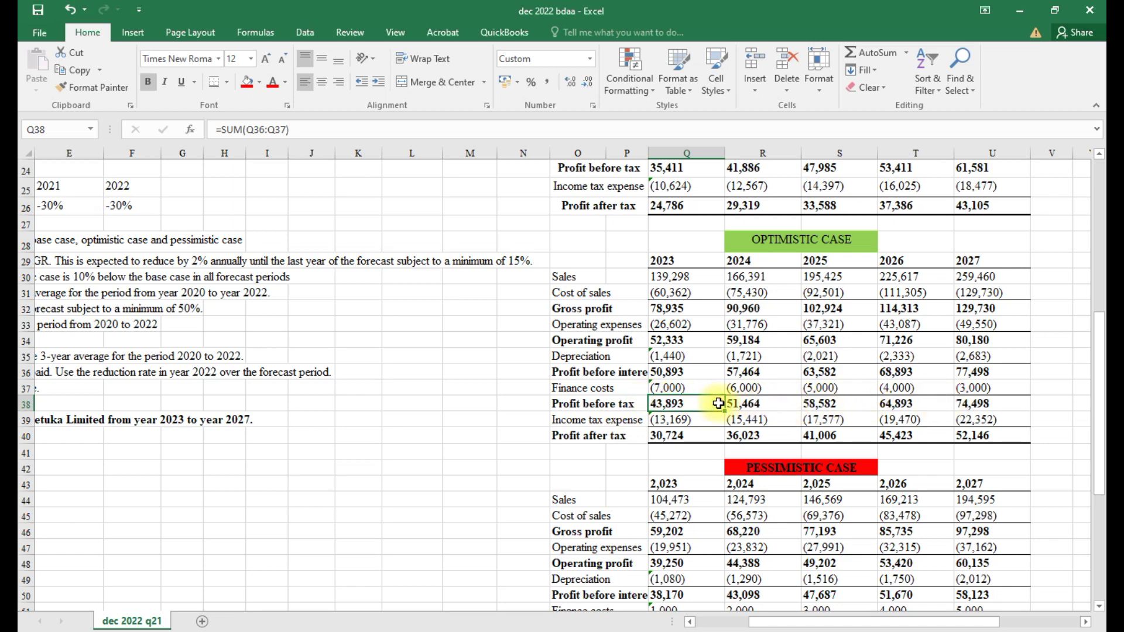
Correct the pessimistic case 2023 Finance costs in Q51 to the 2022 finance costs less the annual reduction, using =F12-$K$11
scroll(718, 404, up, 4)
scroll(718, 403, down, 5)
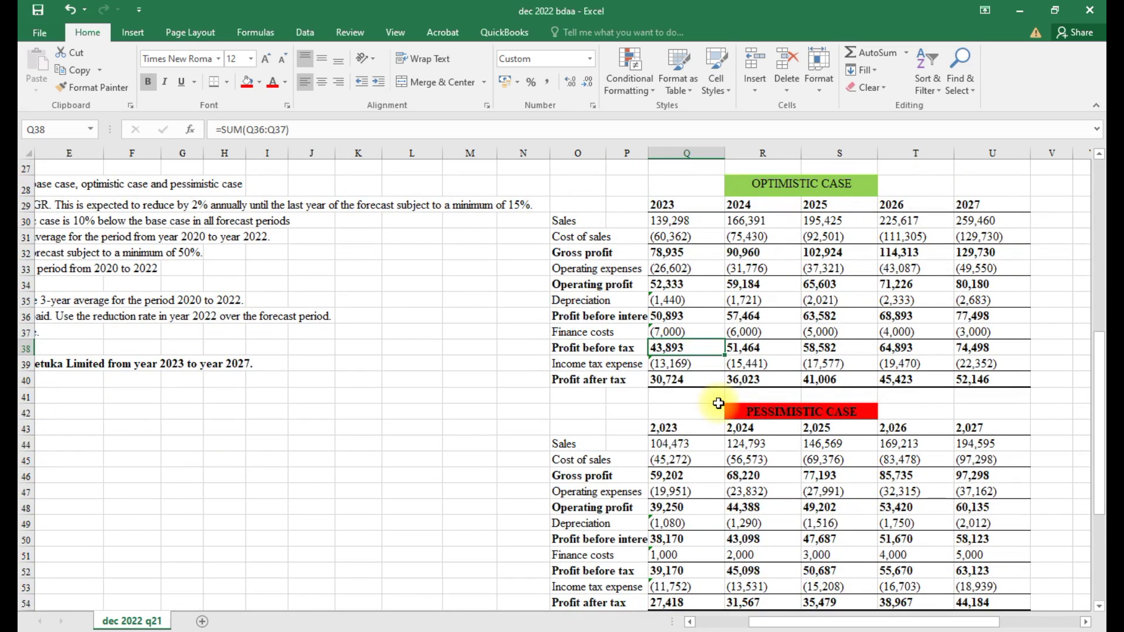
scroll(719, 403, down, 3)
click(666, 408)
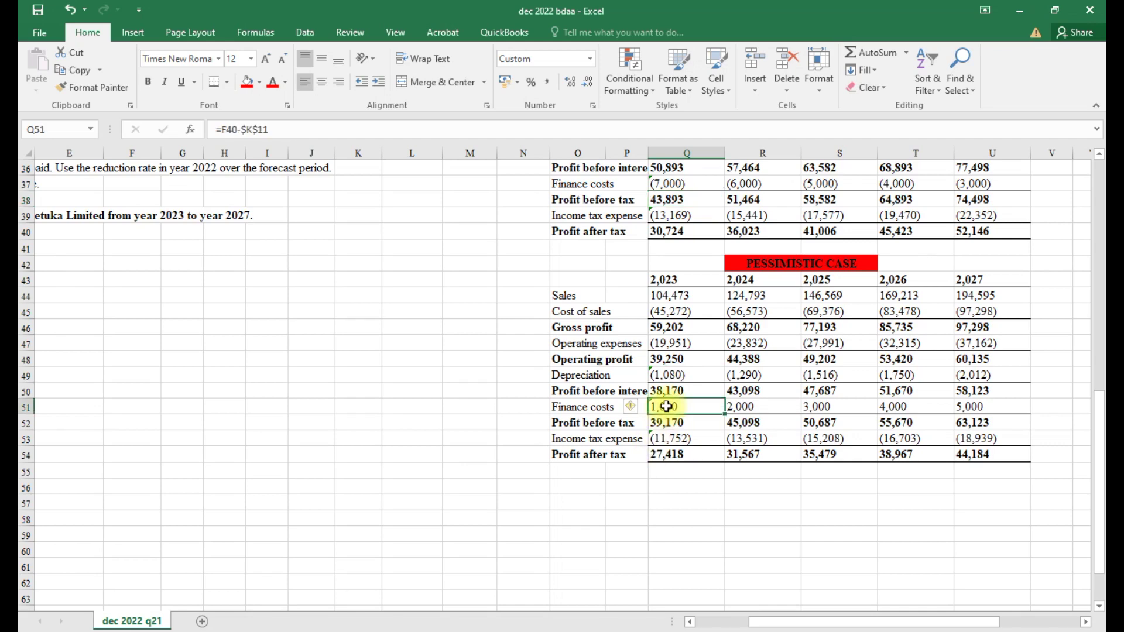
text(=)
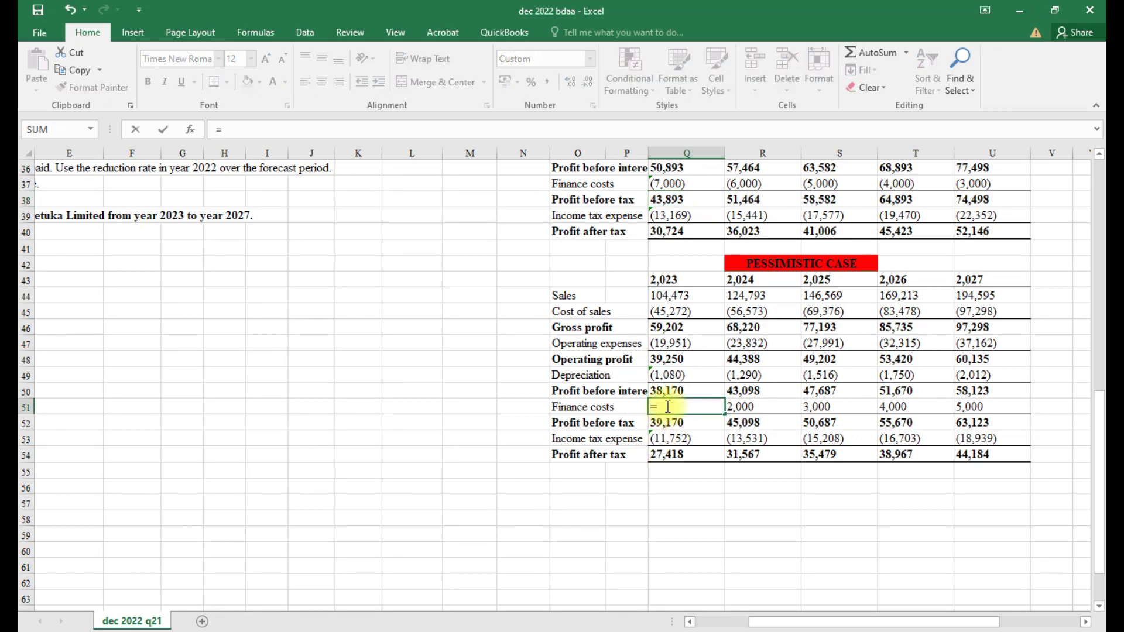
scroll(326, 315, up, 10)
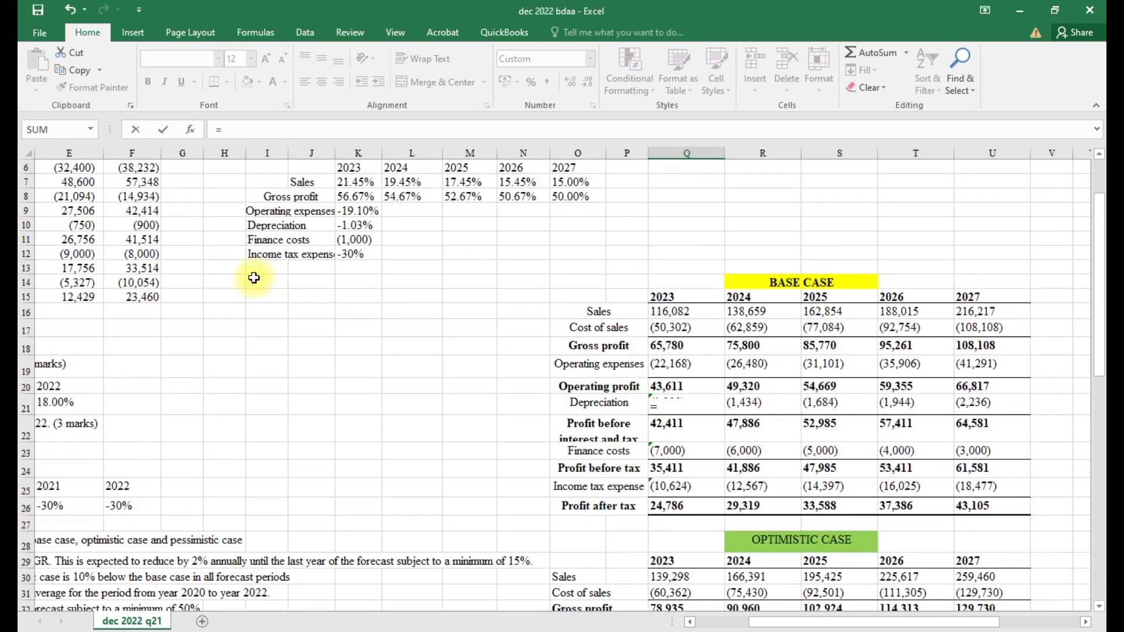
scroll(254, 277, up, 2)
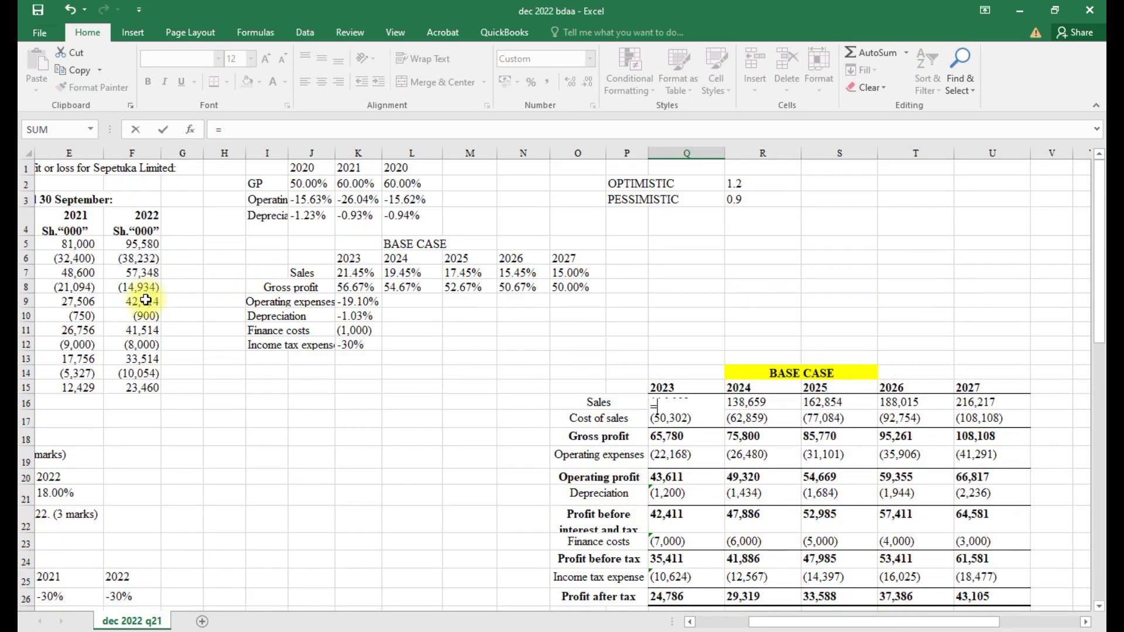
click(146, 344)
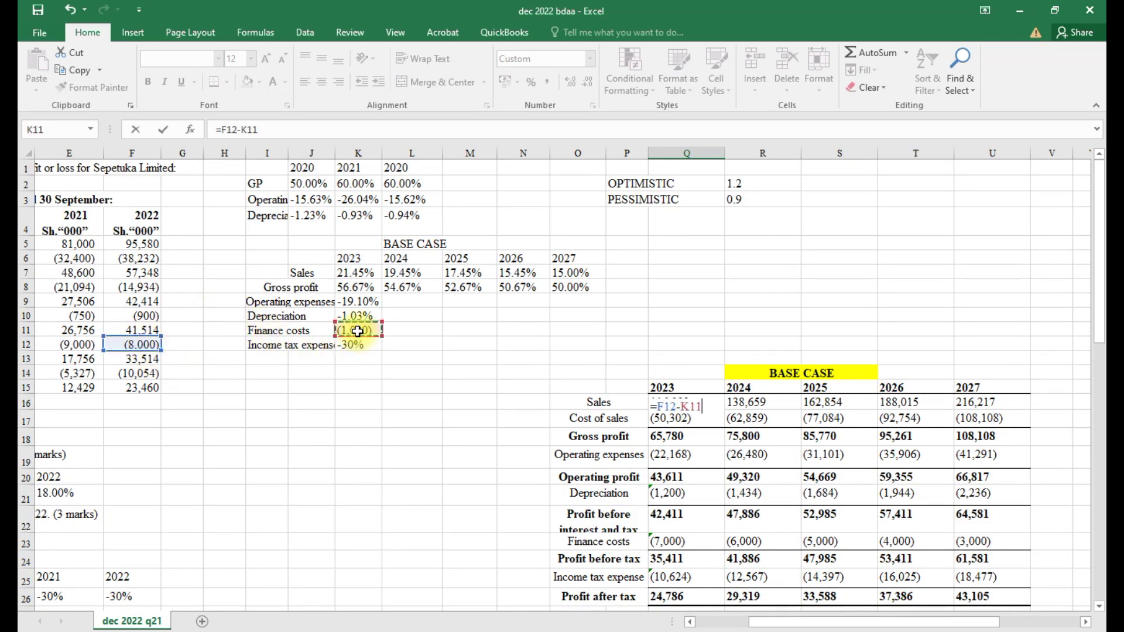
key(F4)
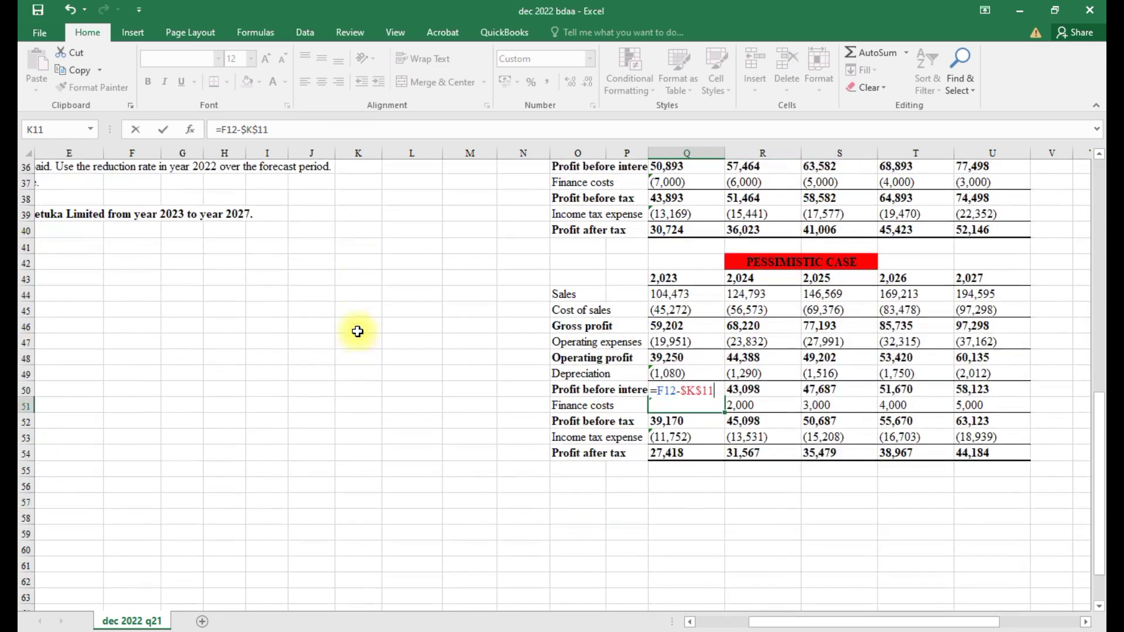
key(Return)
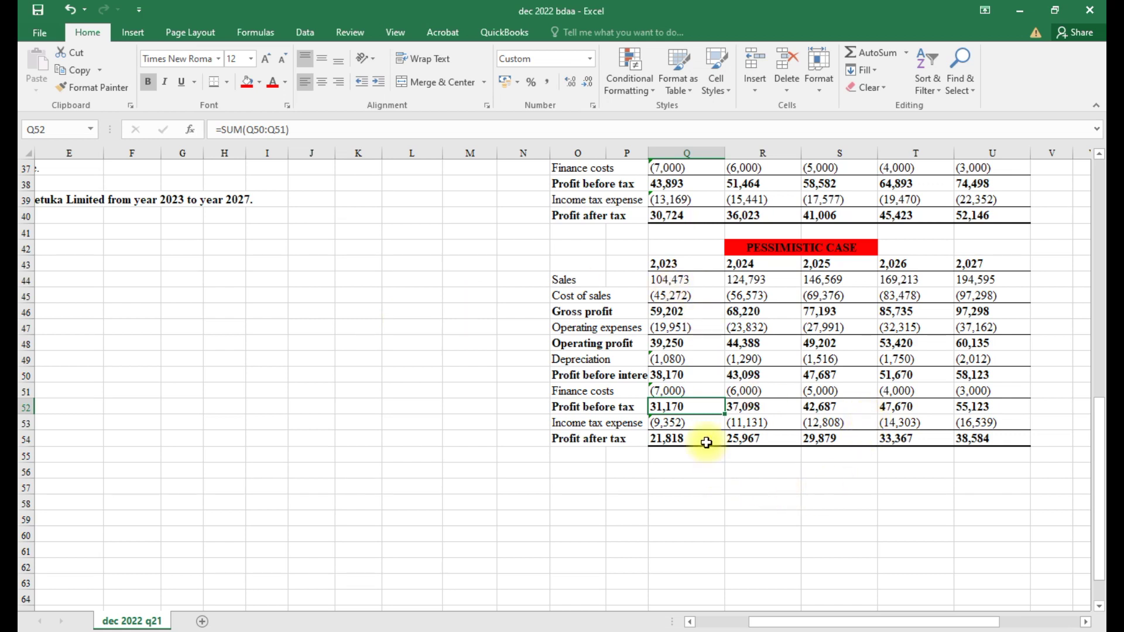
Review the base, optimistic and pessimistic forecast statements, checking finance costs and the profit lines across 2023 to 2027
click(790, 474)
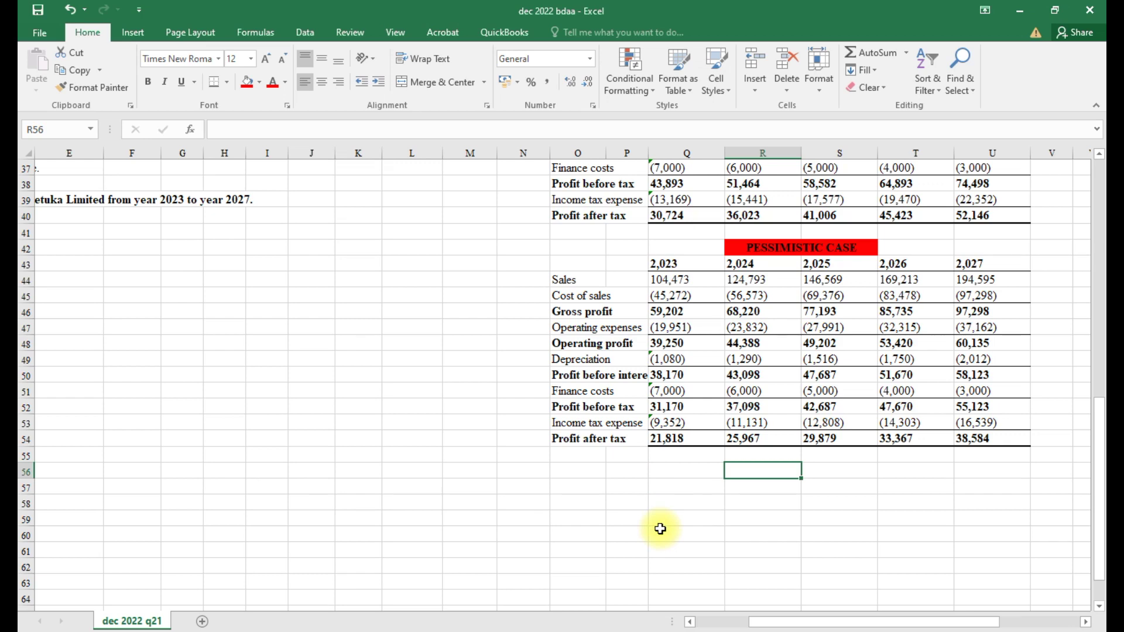
scroll(660, 529, up, 4)
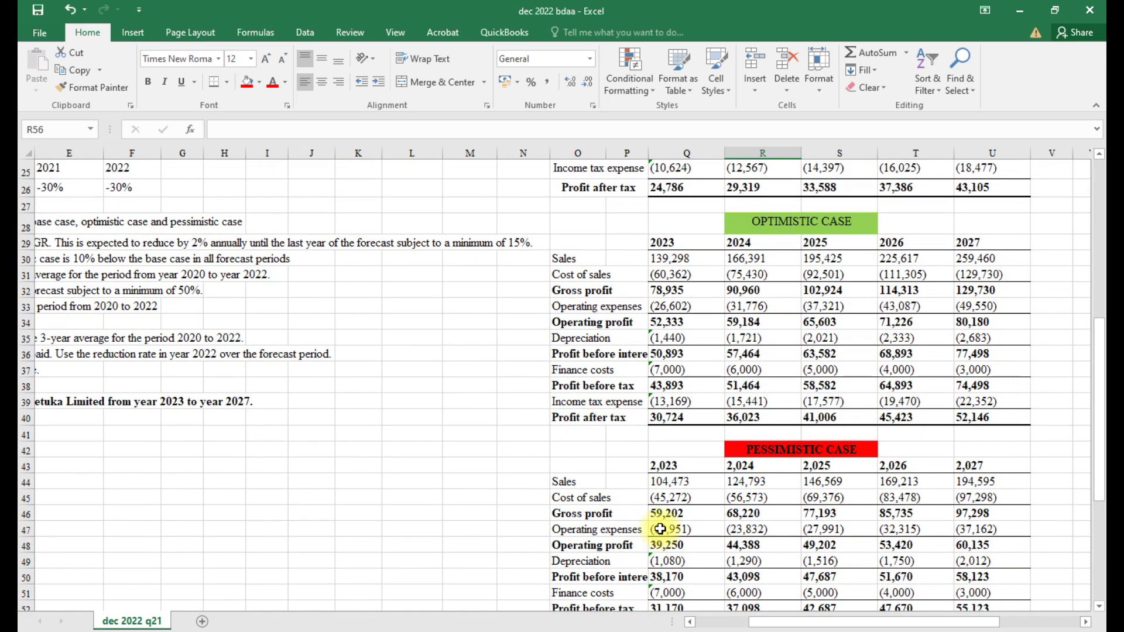
scroll(661, 528, up, 4)
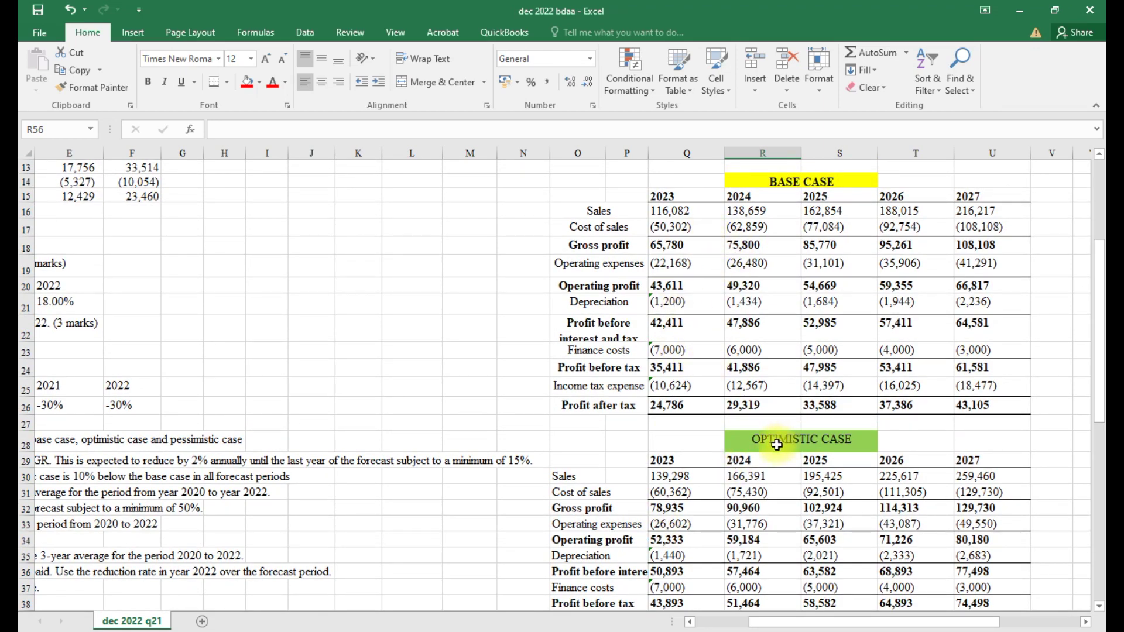
scroll(772, 445, down, 3)
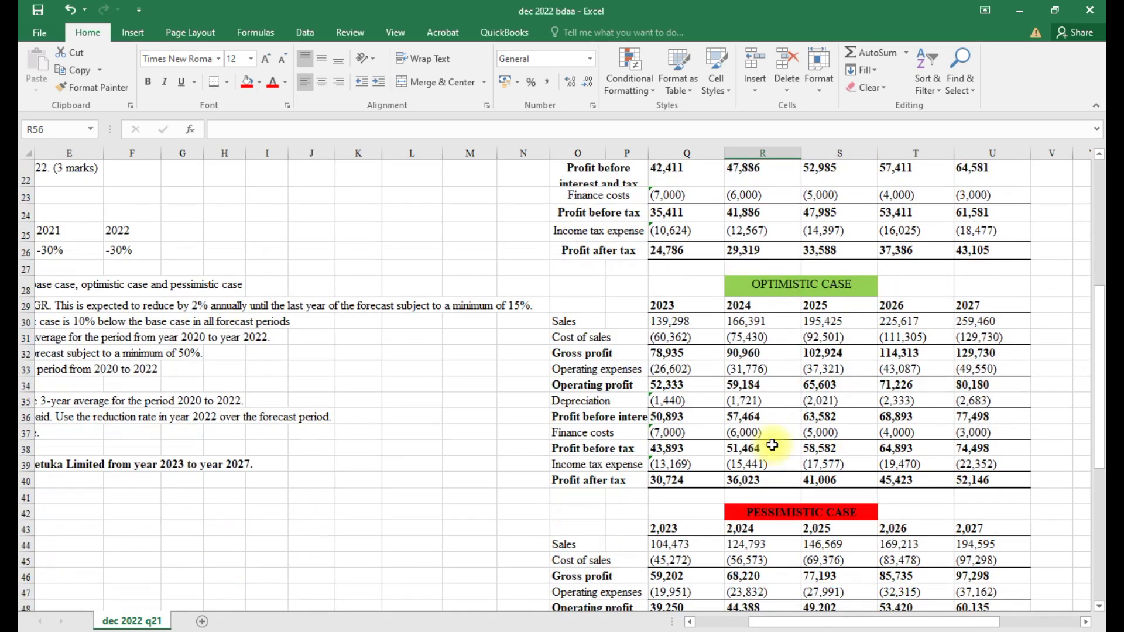
scroll(772, 445, down, 2)
scroll(772, 446, up, 4)
scroll(772, 445, up, 3)
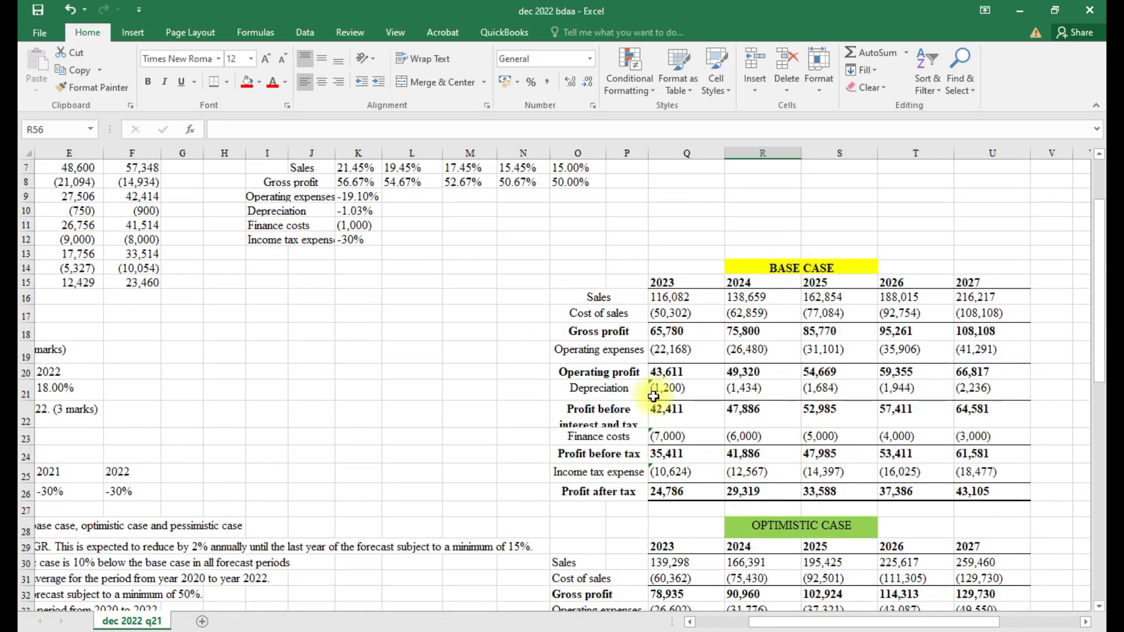
scroll(579, 469, down, 3)
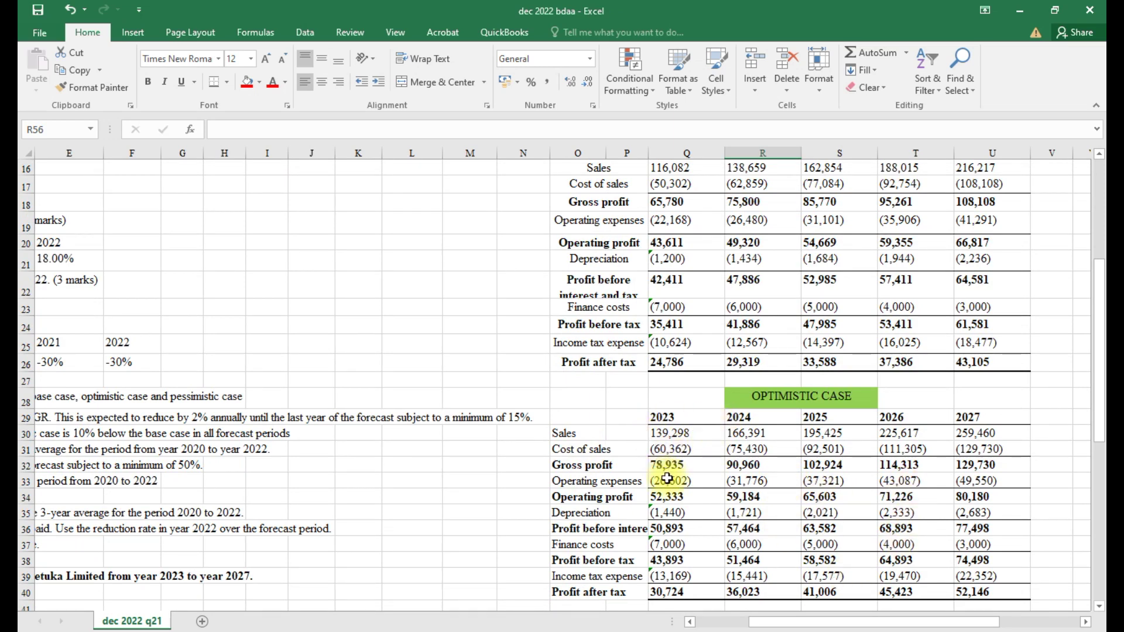
scroll(668, 478, down, 2)
scroll(839, 480, down, 1)
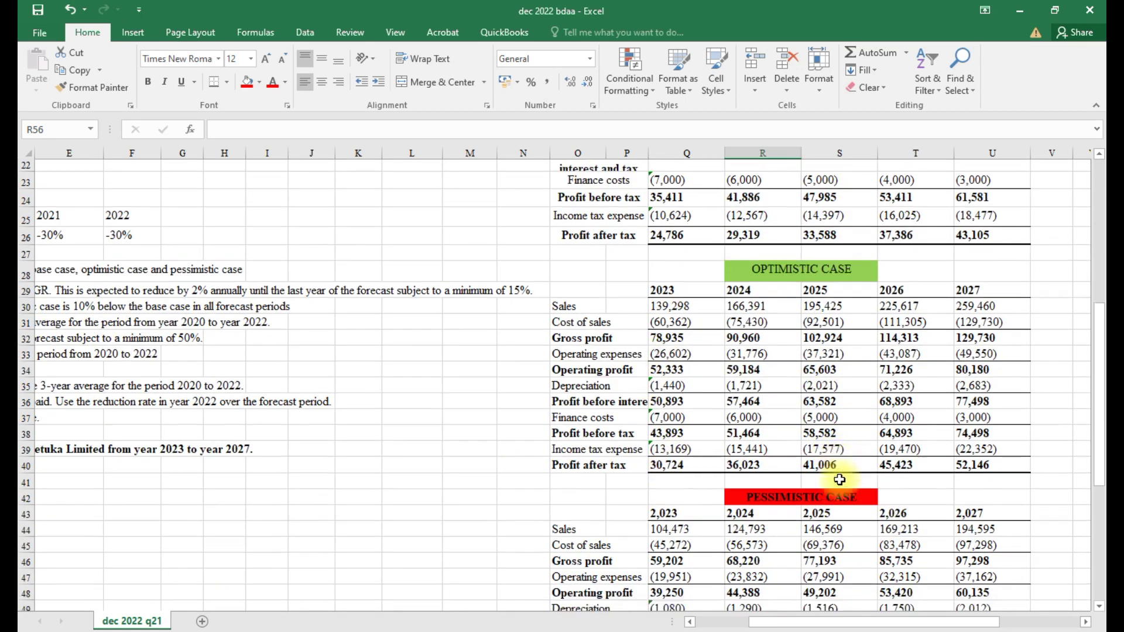
scroll(839, 480, down, 1)
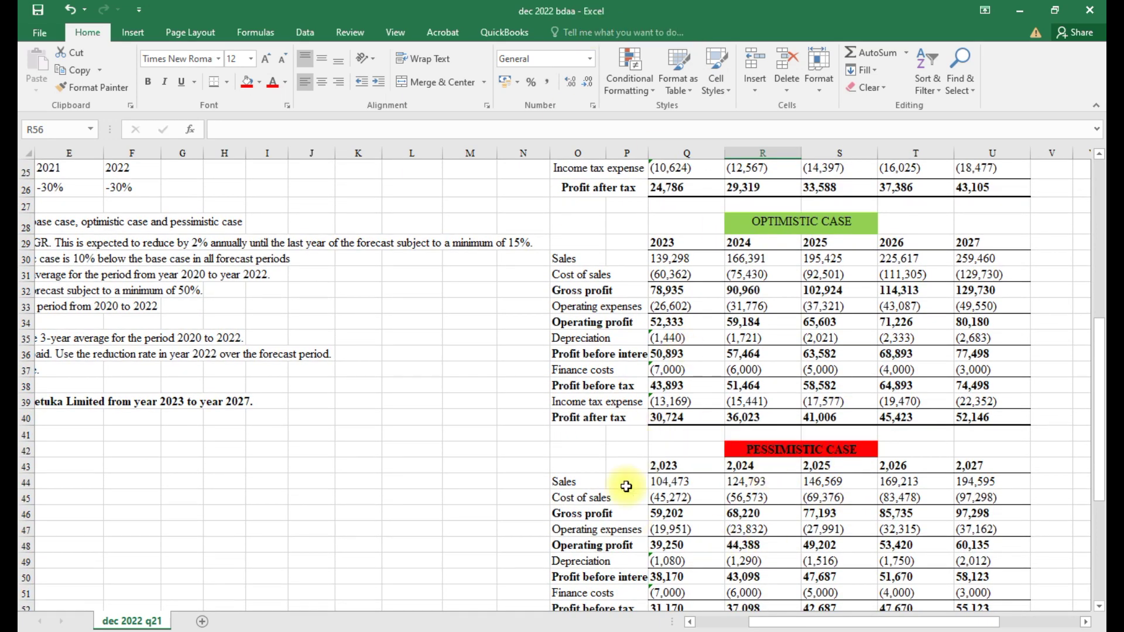
scroll(633, 496, down, 2)
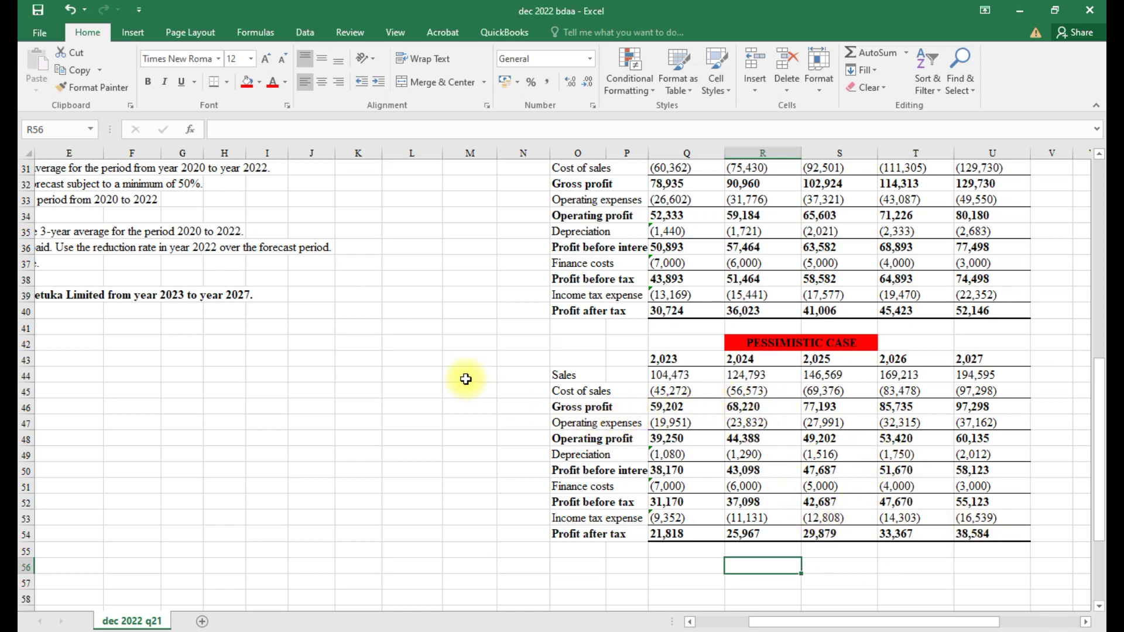
scroll(466, 380, up, 6)
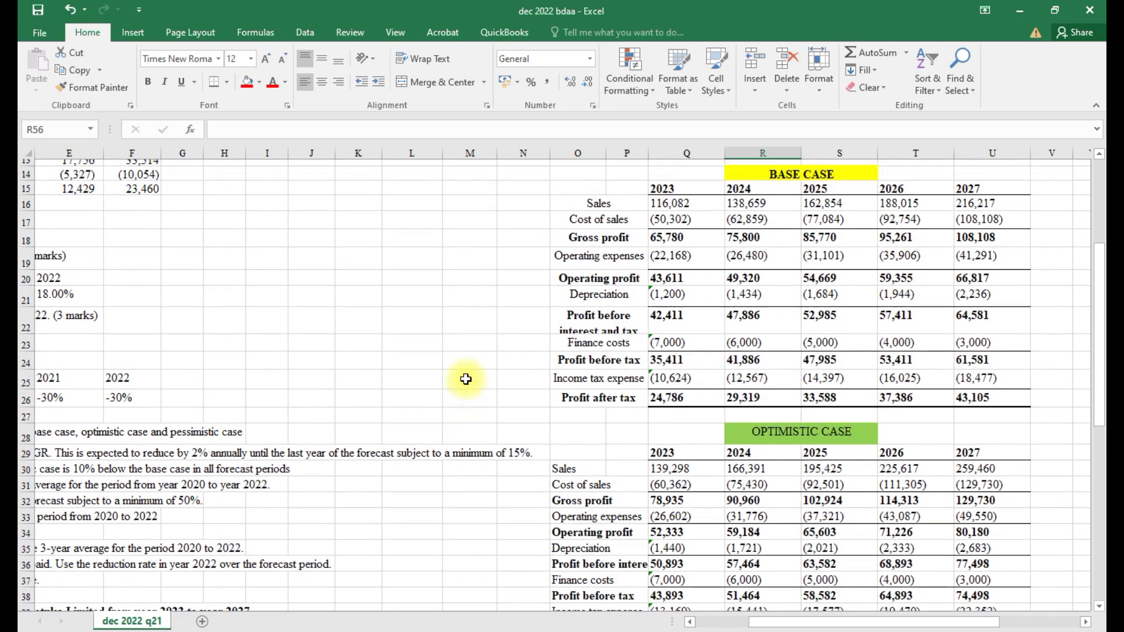
scroll(466, 379, up, 4)
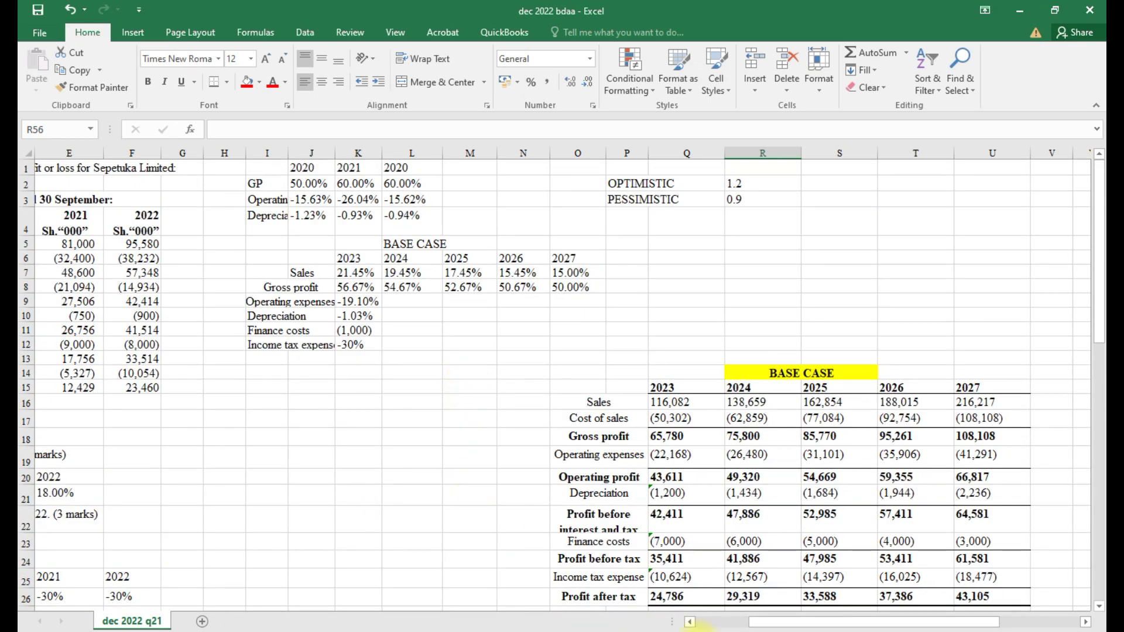
Copy the requirement sentence in B39 about preparing five-year forecast statements of profit or loss for Sepetuka Limited
click(690, 622)
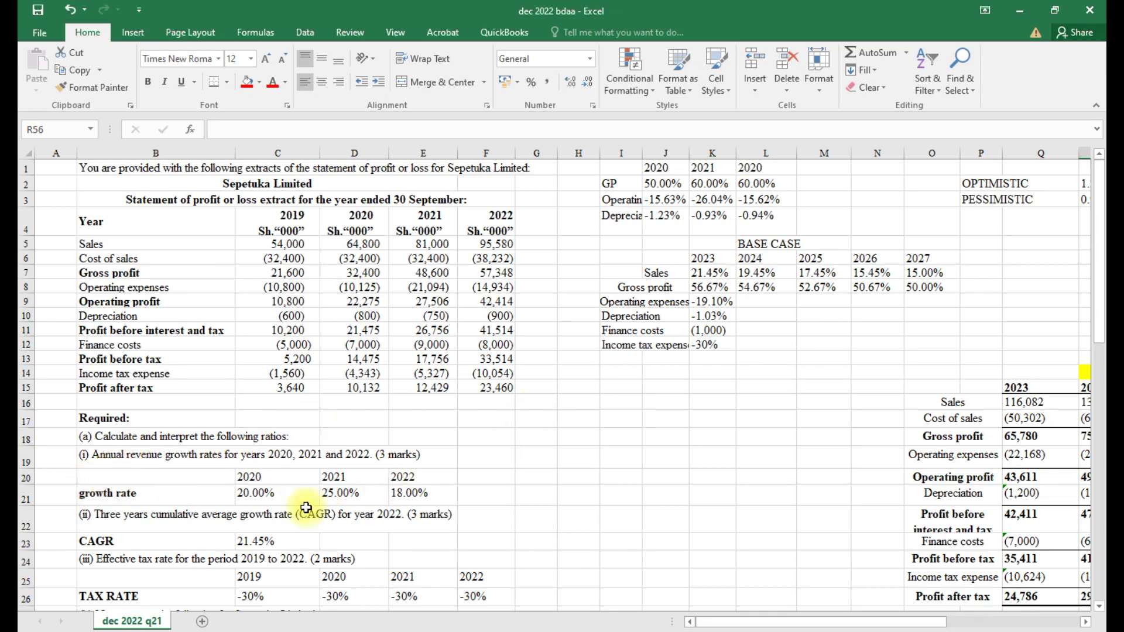
scroll(251, 519, down, 1)
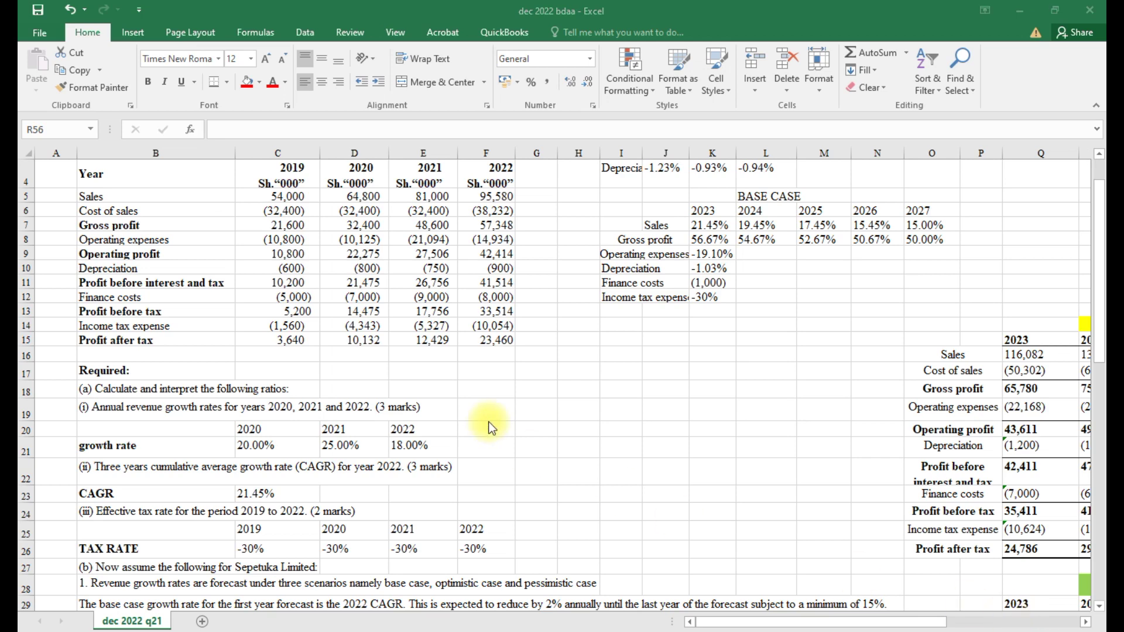
scroll(528, 477, down, 2)
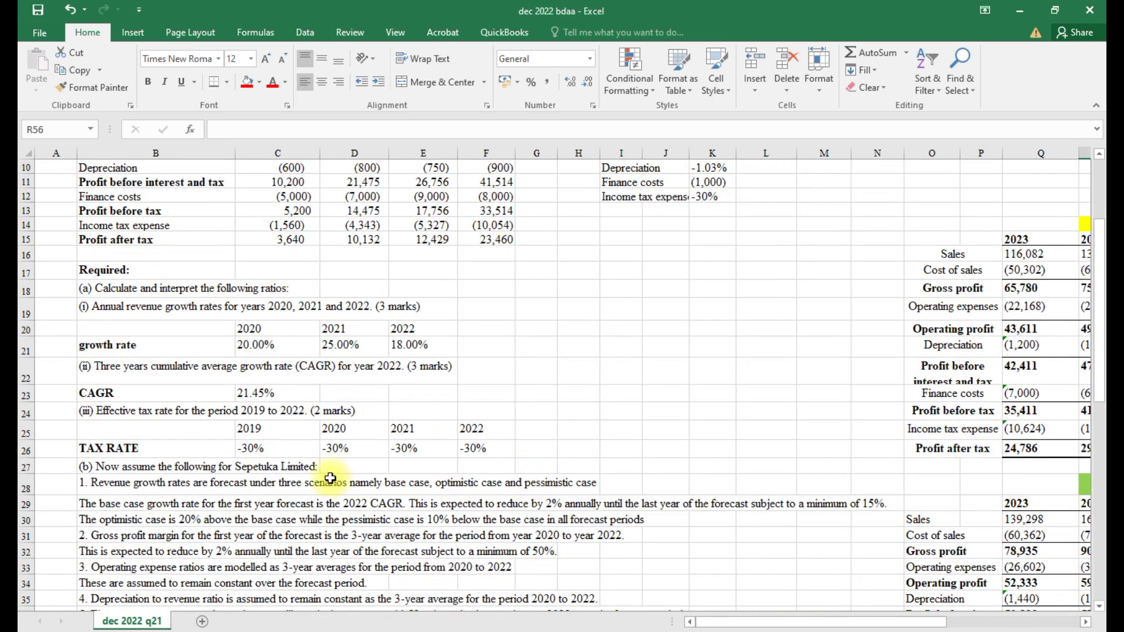
scroll(372, 497, down, 1)
scroll(363, 510, down, 2)
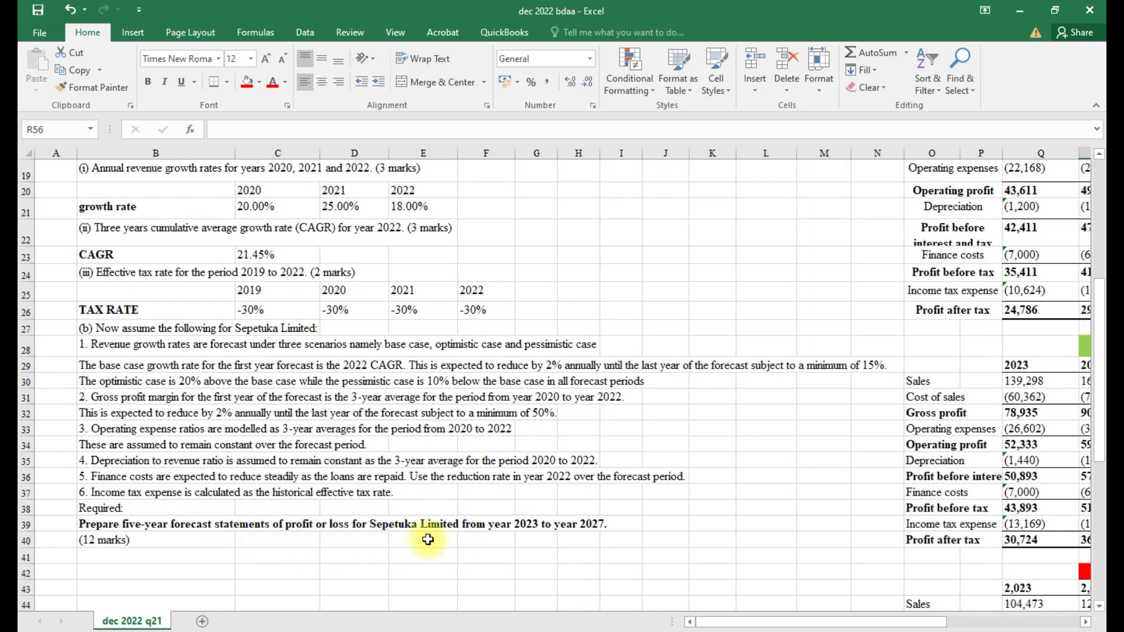
click(94, 525)
right_click(93, 525)
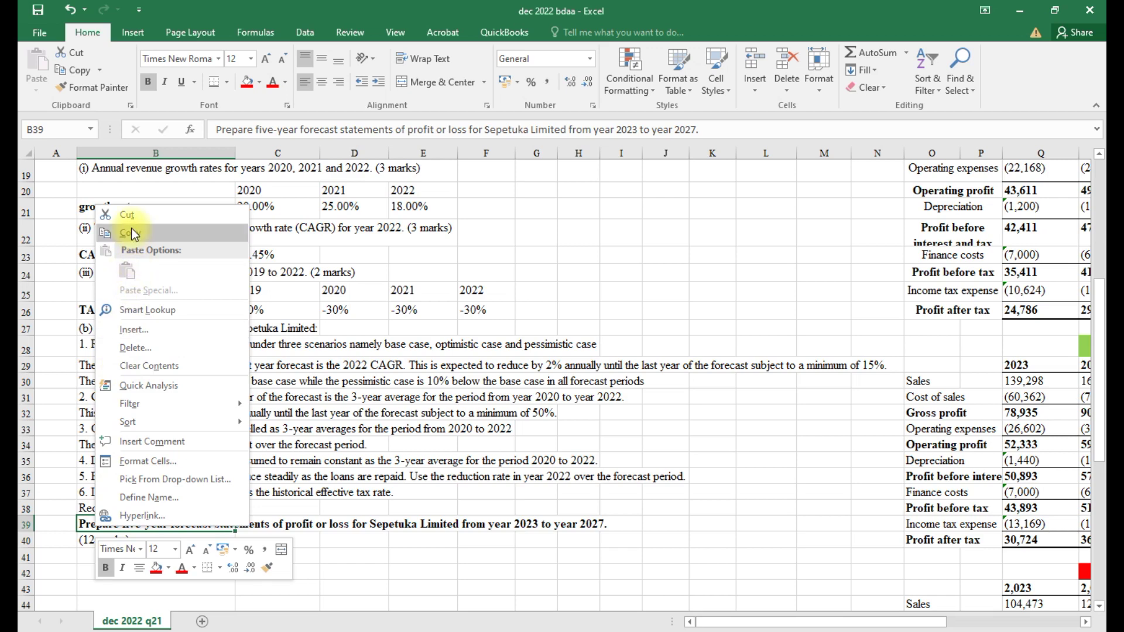
click(134, 235)
Paste the copied sentence into O13 above the base case statement, and merge and center it across the forecast columns
drag(723, 620, 761, 625)
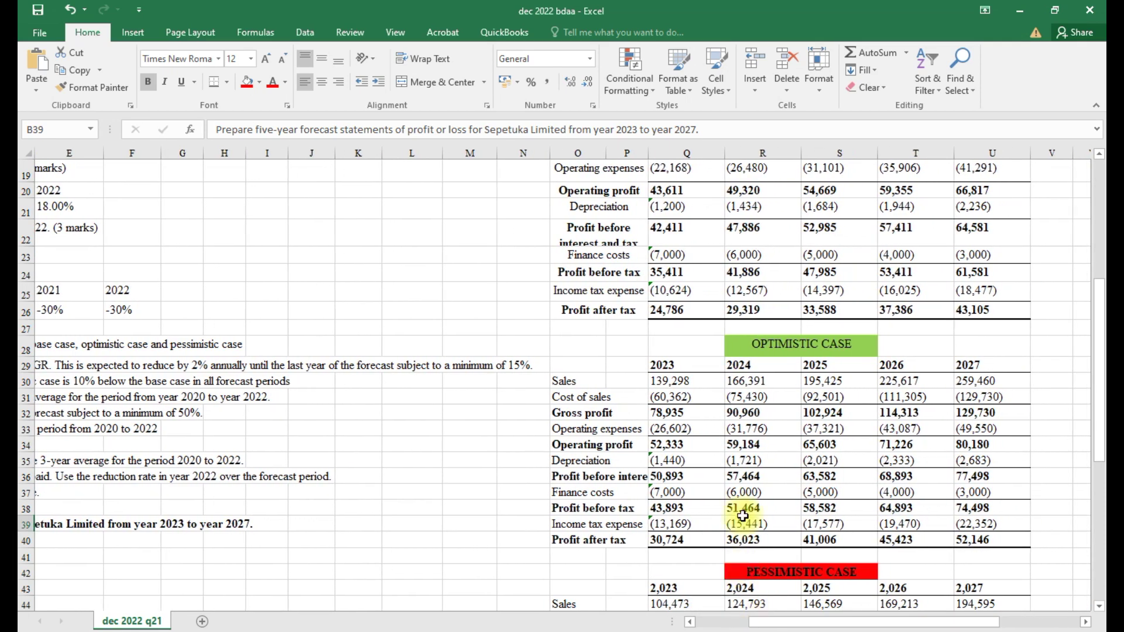
scroll(747, 433, up, 3)
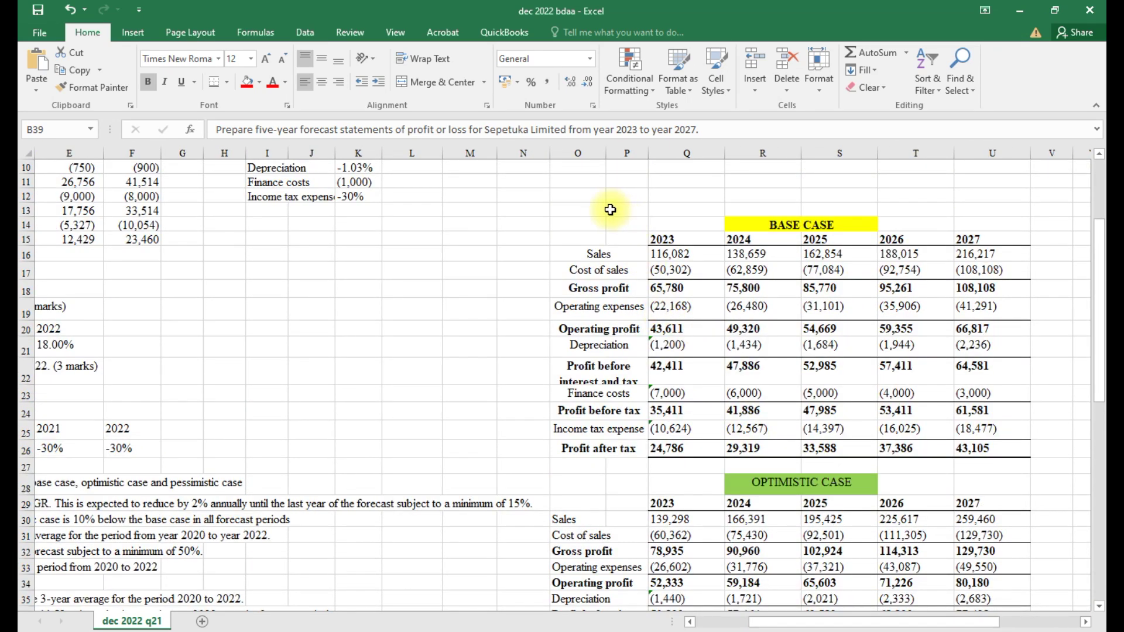
click(582, 211)
right_click(582, 211)
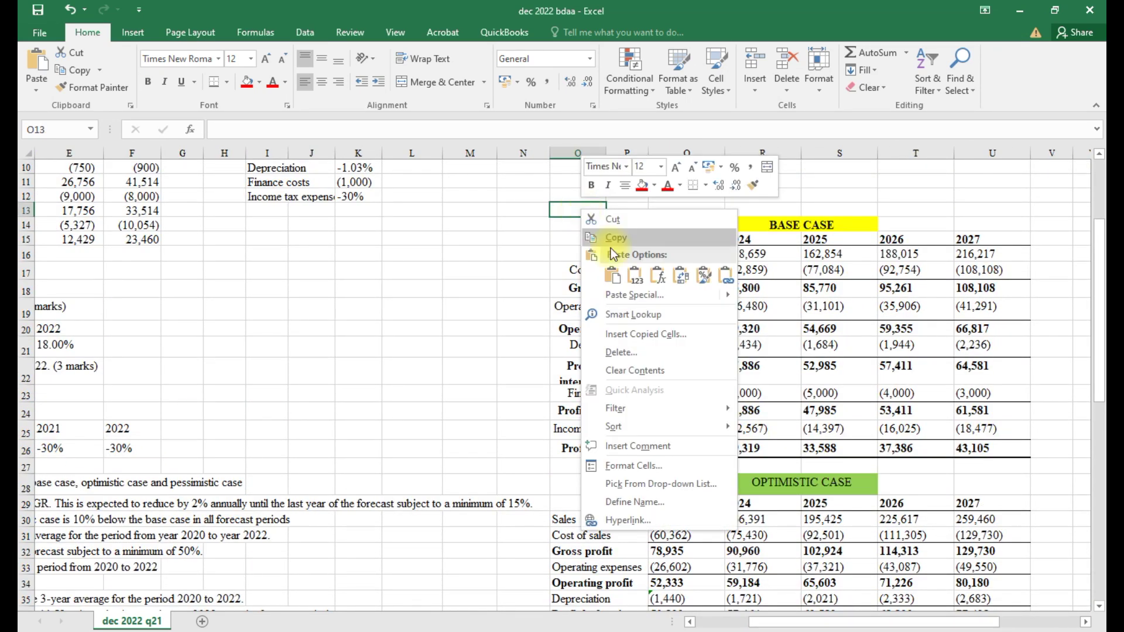
click(635, 280)
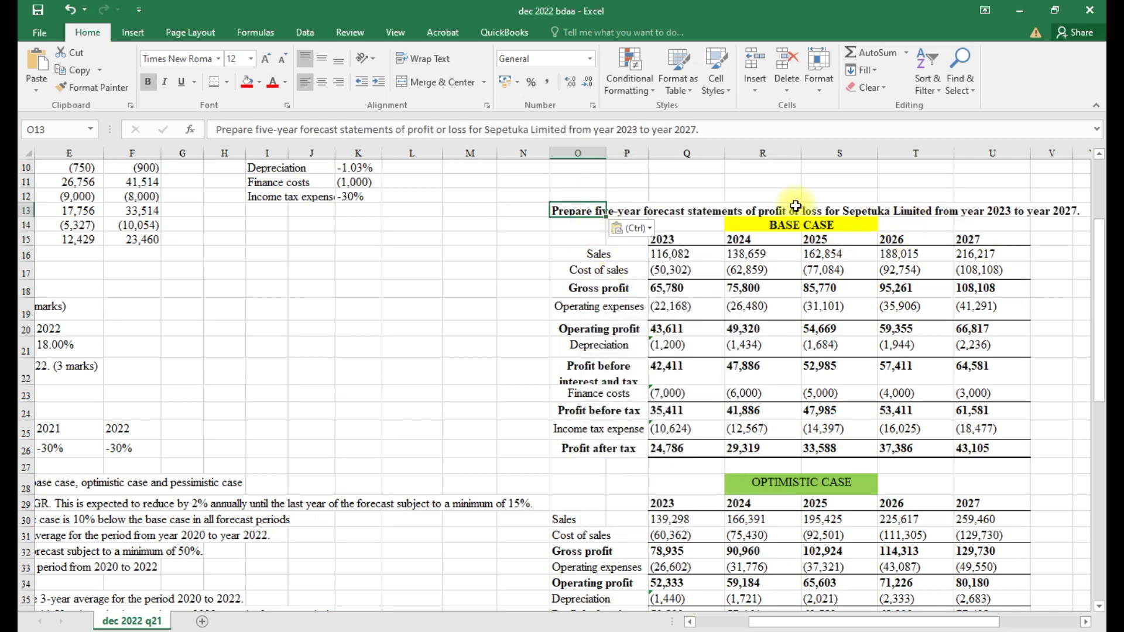
drag(568, 209, 1075, 213)
click(418, 87)
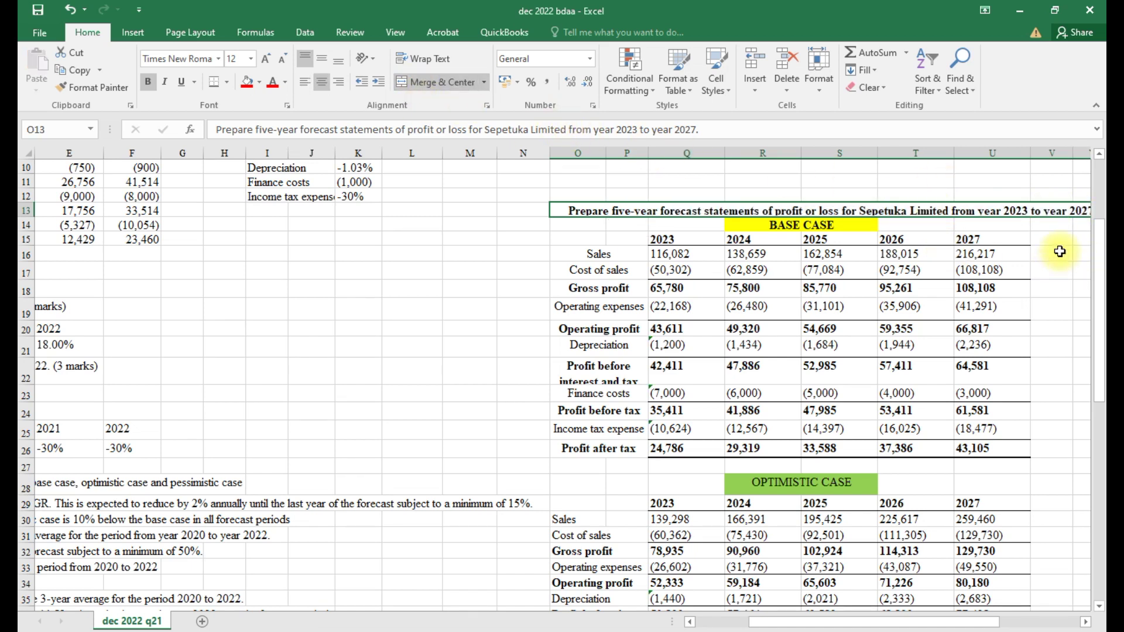
click(1052, 339)
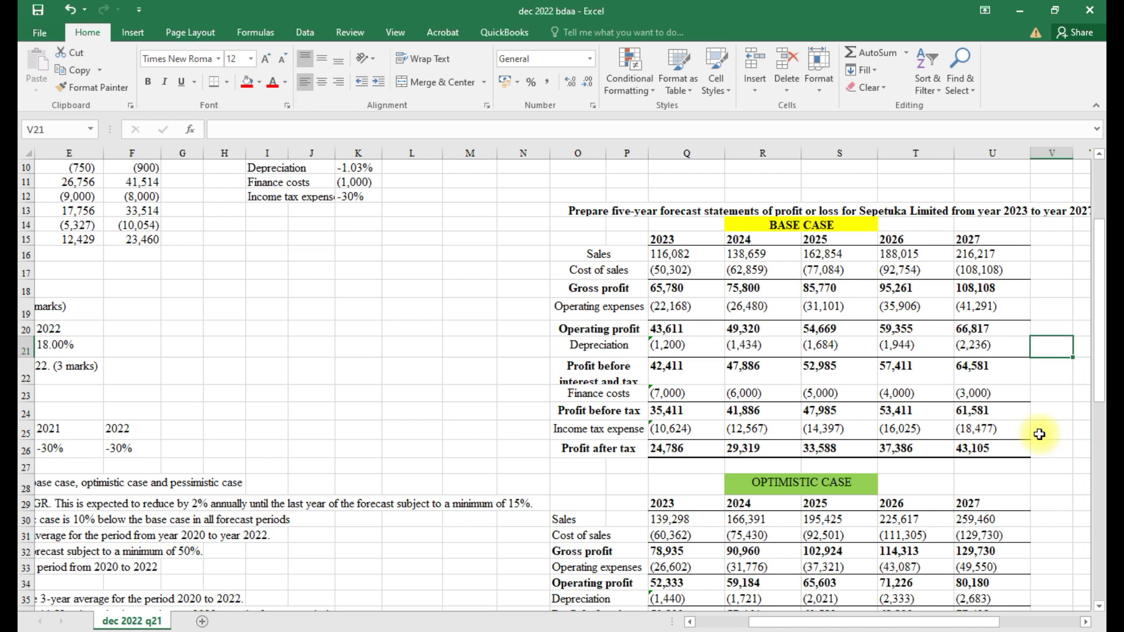
Remove the word "Prepare" from the title in O13 so it begins "five-year forecast statements of profit or loss"
double_click(588, 213)
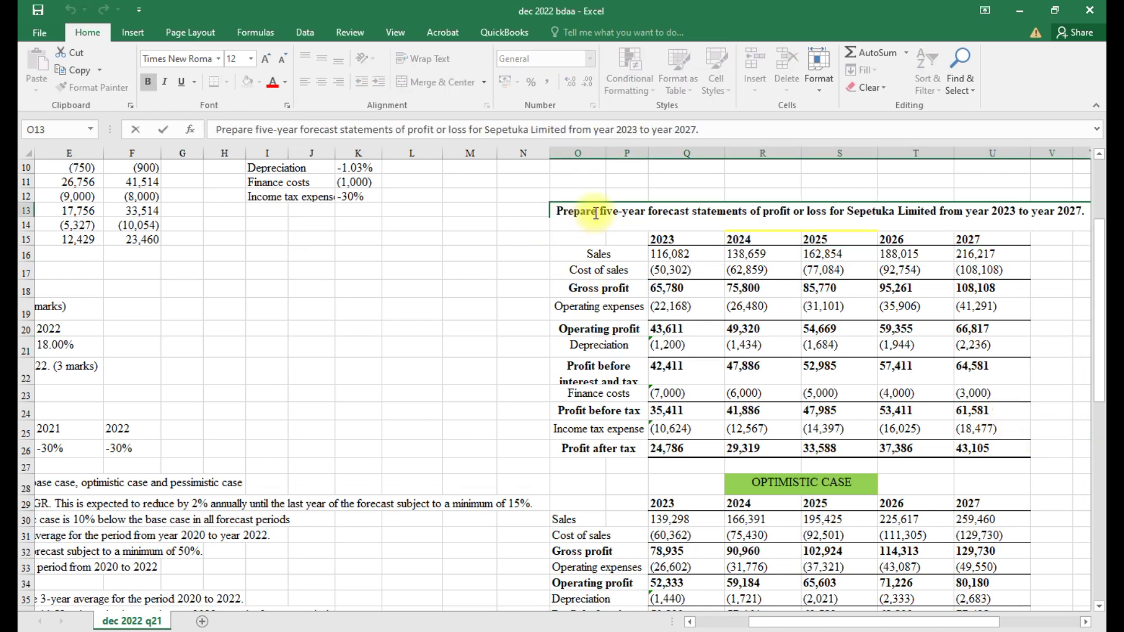
key(BackSpace)
key(BackSpace)
key(BackSpace)
key(BackSpace)
key(BackSpace)
key(BackSpace)
key(BackSpace)
key(BackSpace)
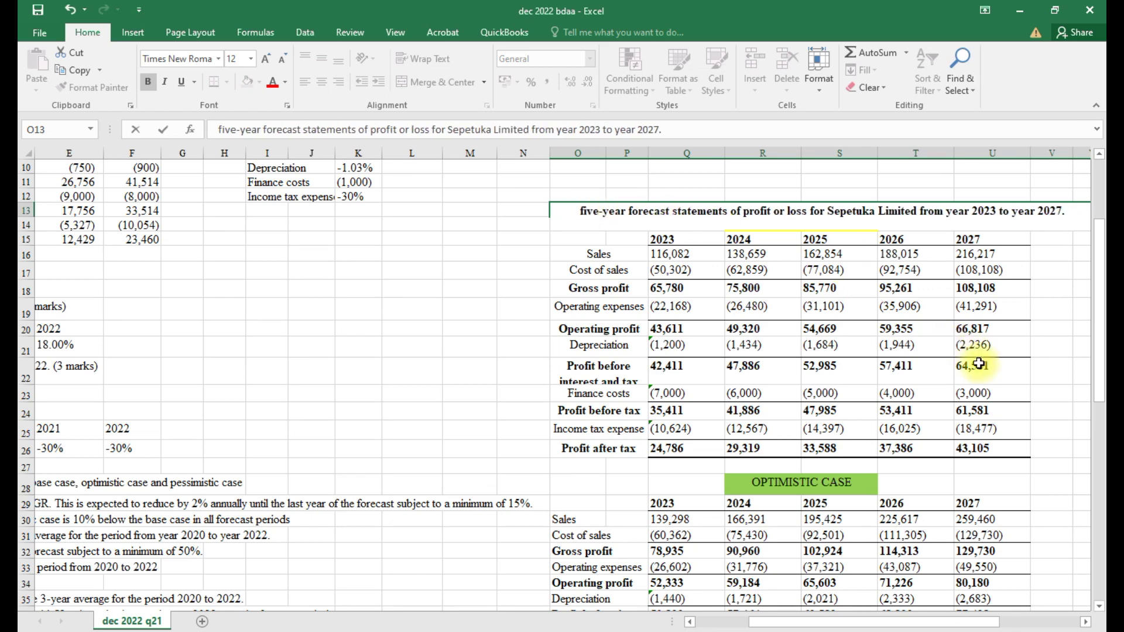
click(1071, 403)
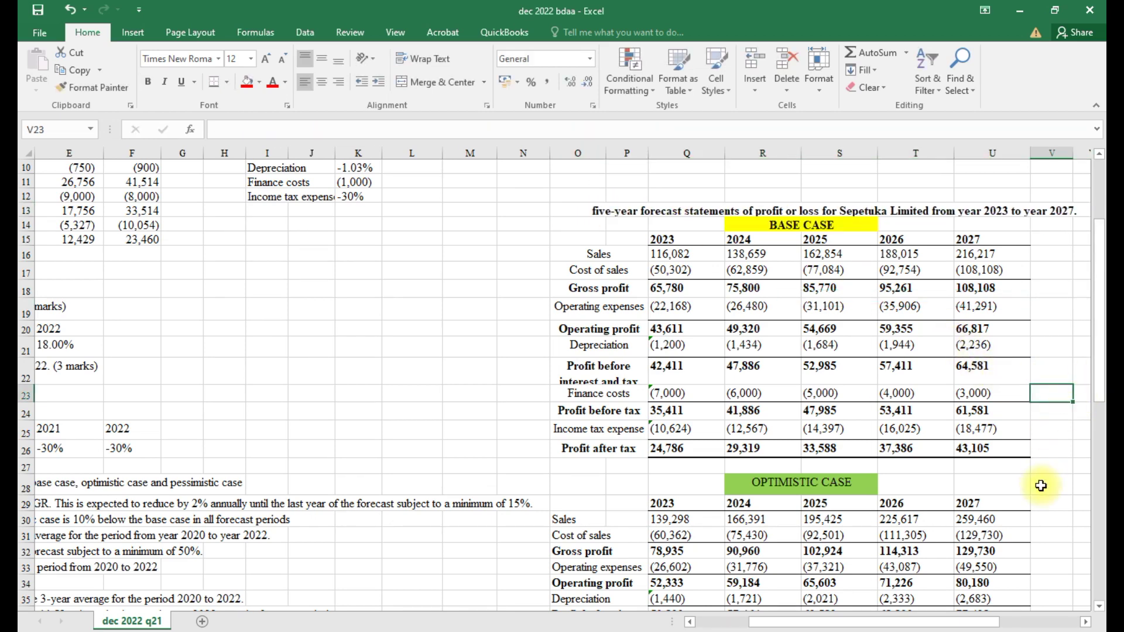
Review the titled base, optimistic and pessimistic forecast statements alongside the assumptions and requirements of the question
scroll(1107, 485, down, 6)
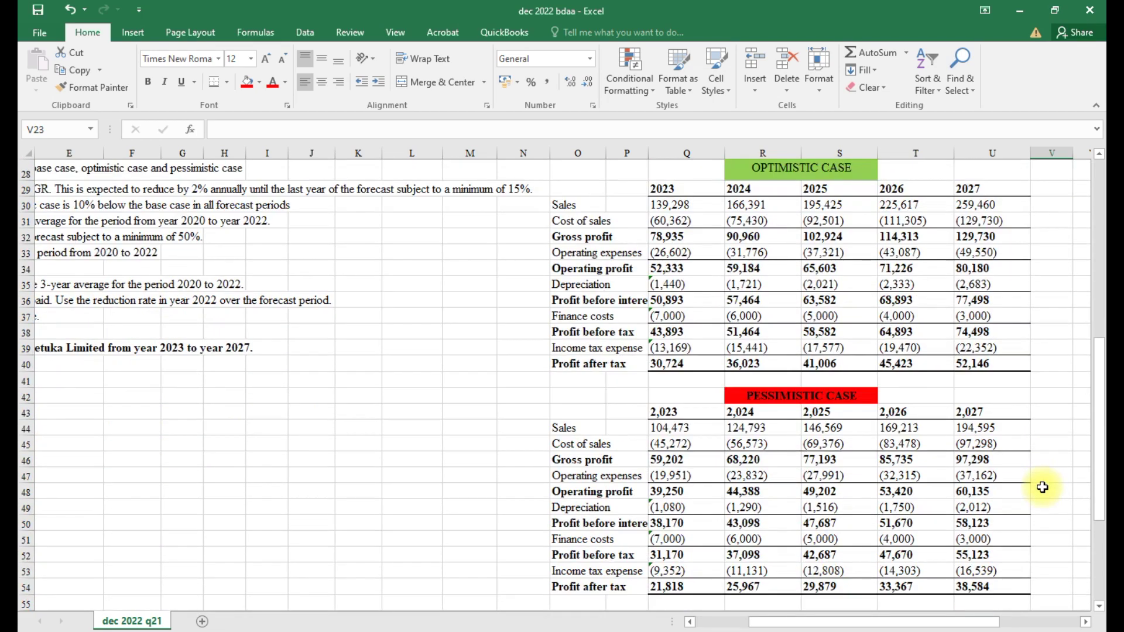
scroll(399, 455, up, 2)
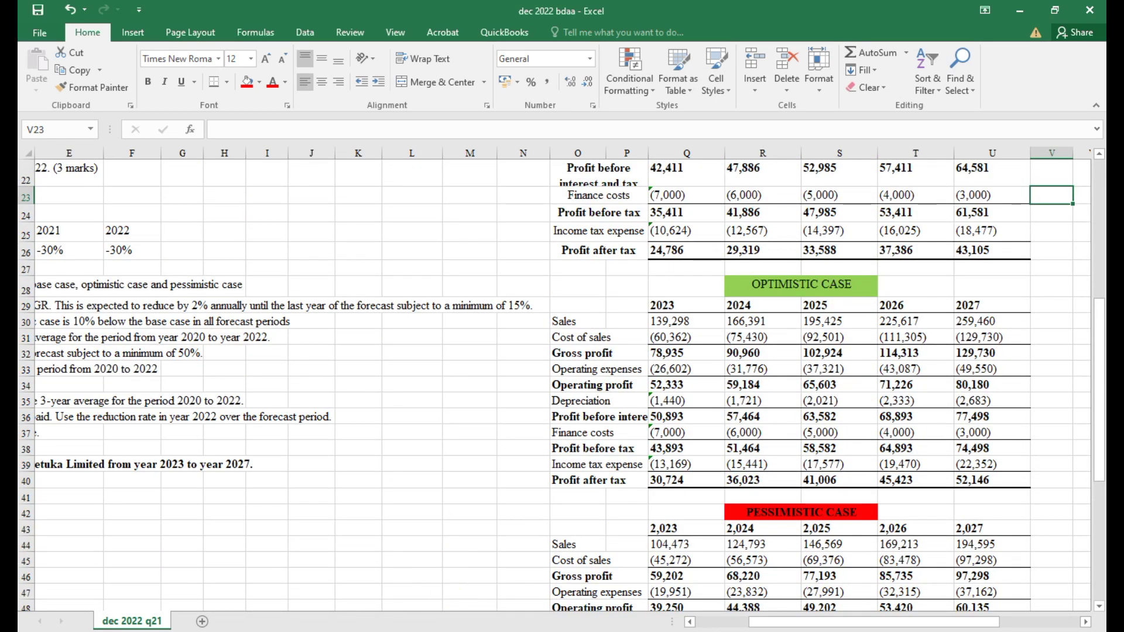
click(690, 621)
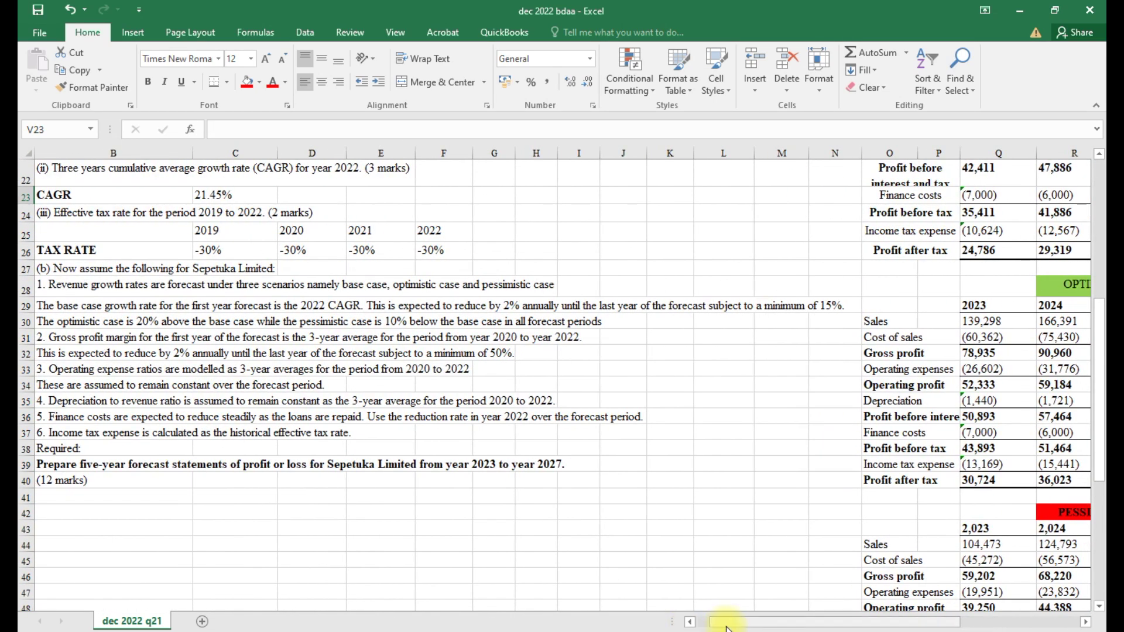
drag(732, 625, 747, 625)
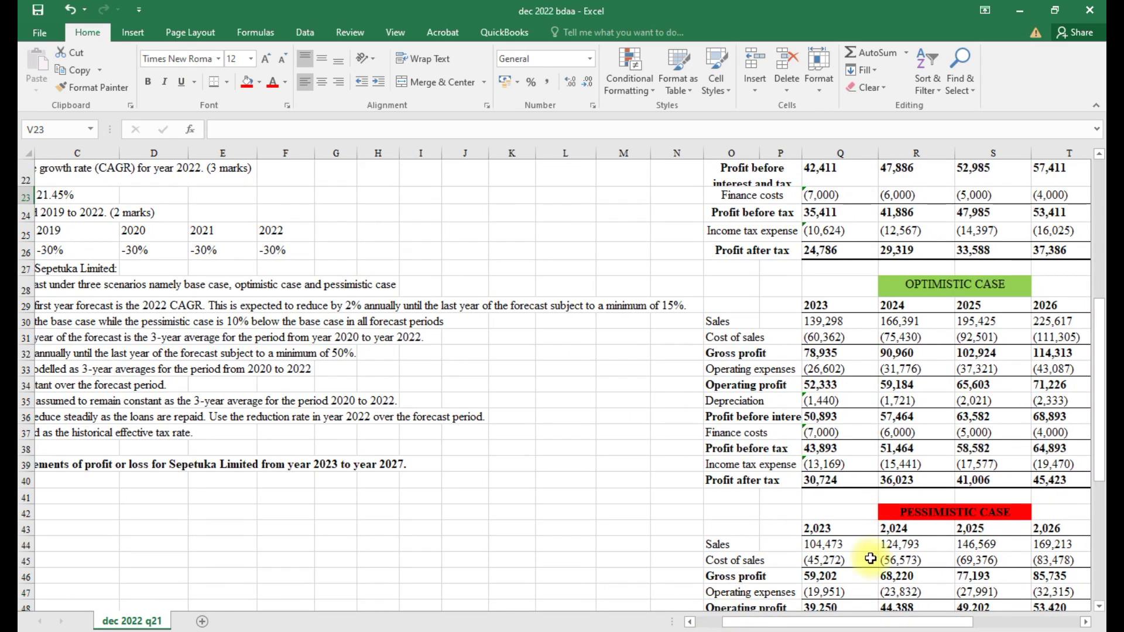
drag(739, 624, 755, 625)
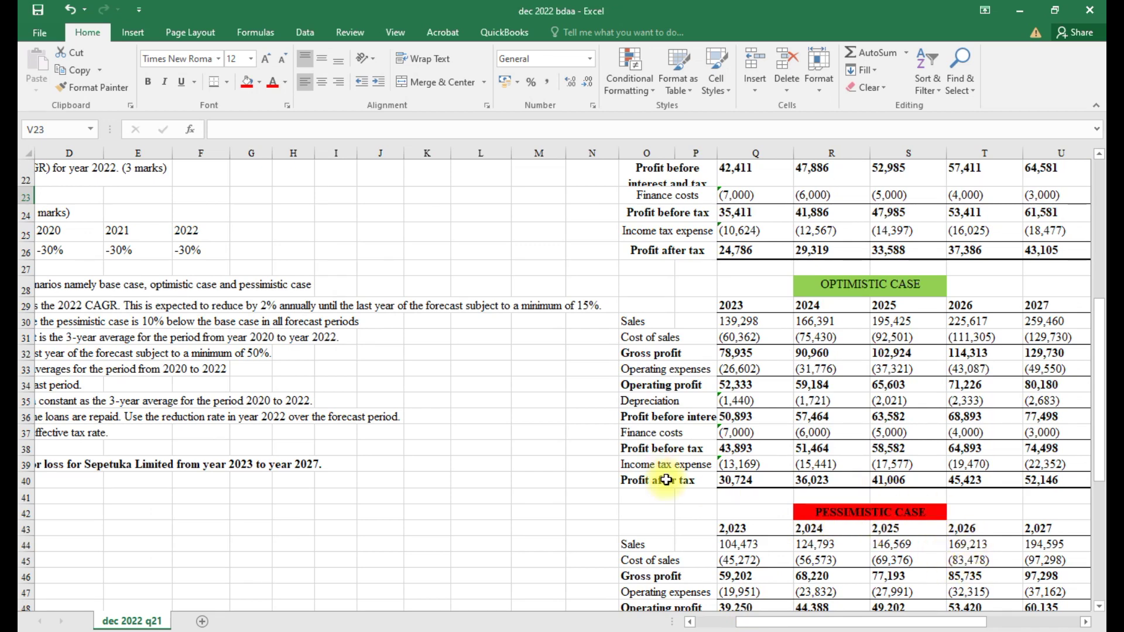
click(530, 480)
scroll(529, 480, up, 3)
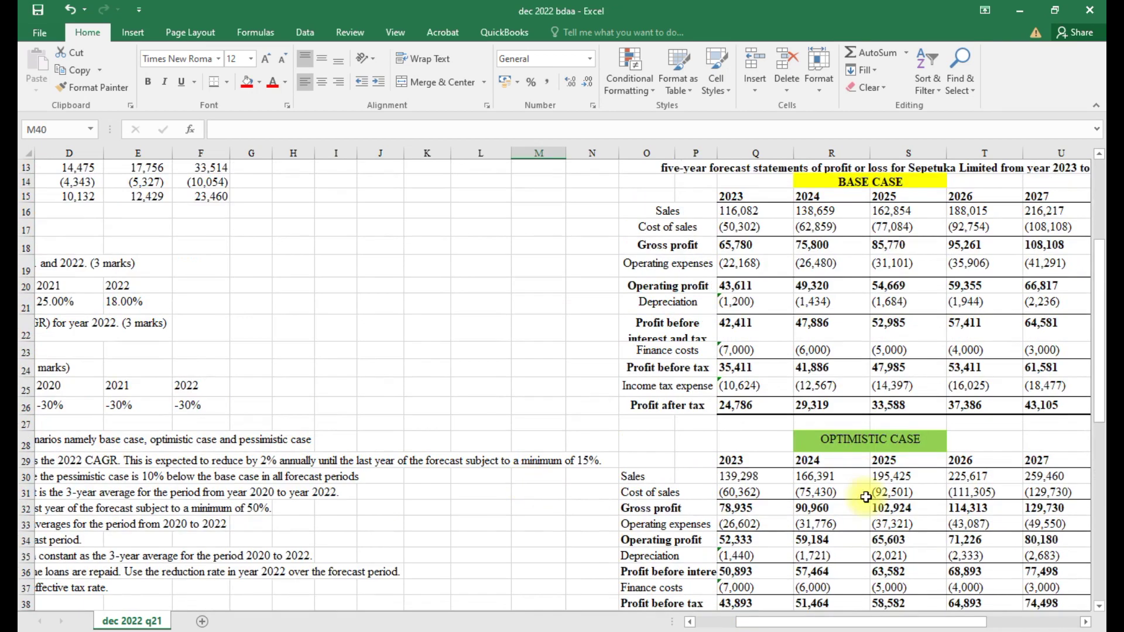